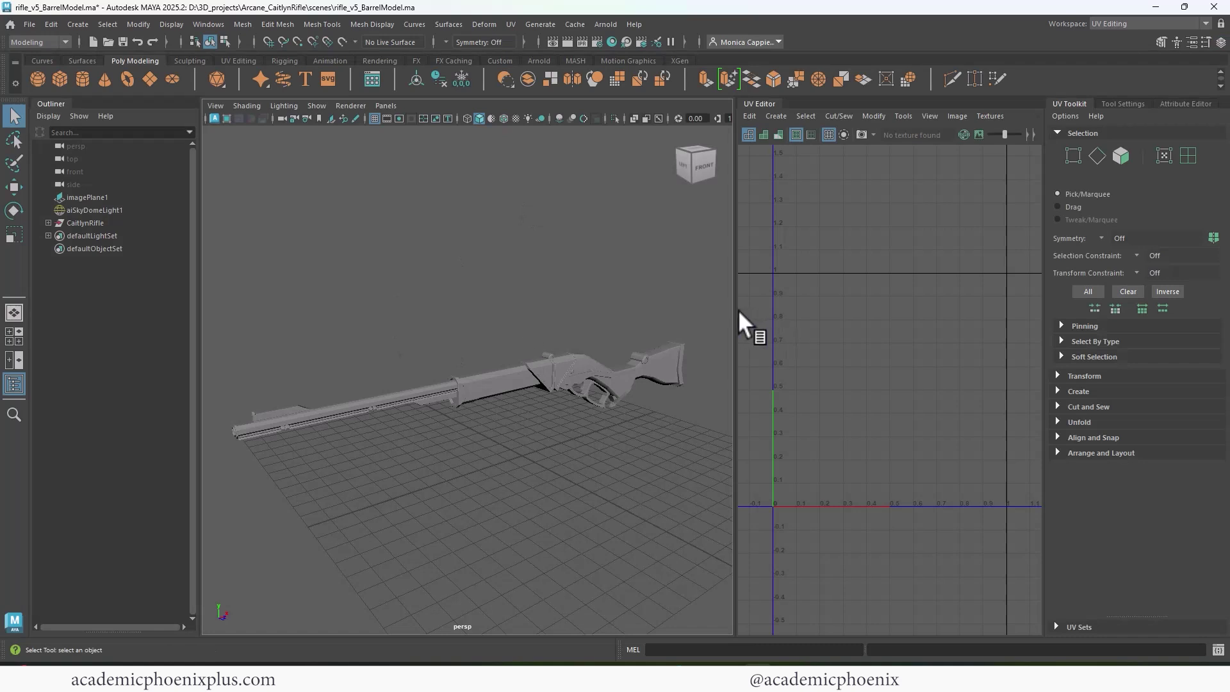
Step: Apply a planar UV projection along the Z axis to the rifle's lower stock piece, fitted to its bounding box
left_click_drag(735, 311, 612, 305)
left_click_drag(420, 343, 442, 356, "alt")
left_click(522, 369)
key("f")
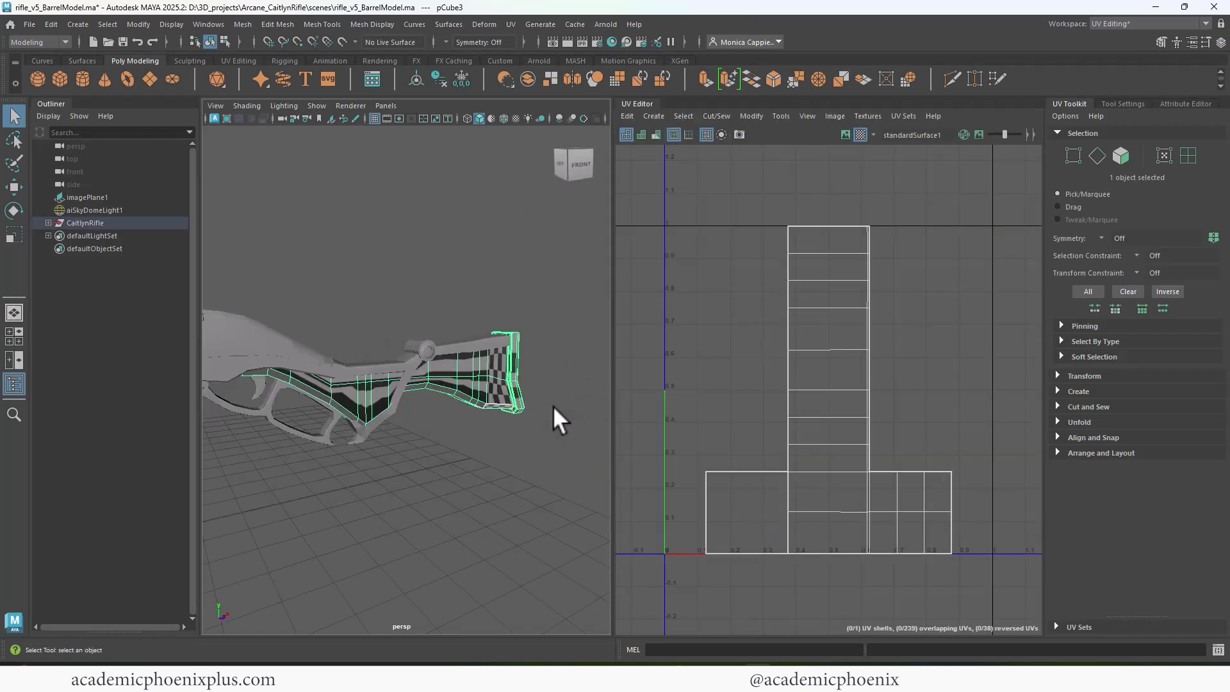
left_click(510, 25)
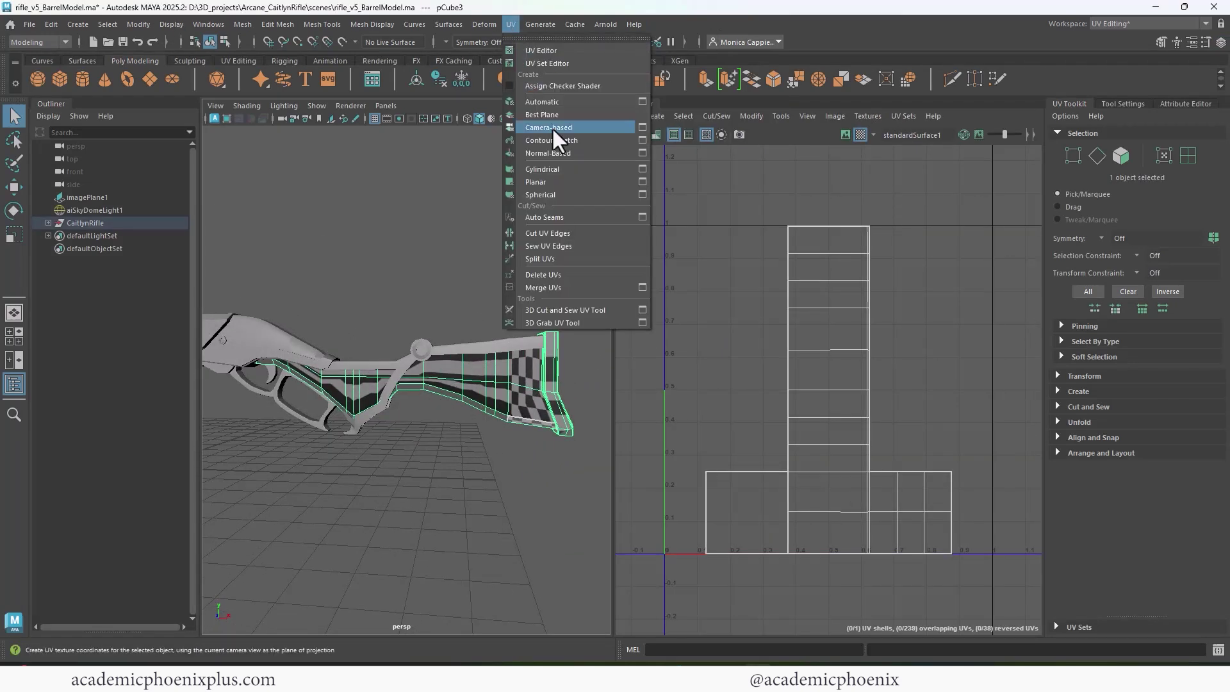
left_click(642, 181)
left_click_drag(487, 346, 392, 474, "alt")
left_click(718, 363)
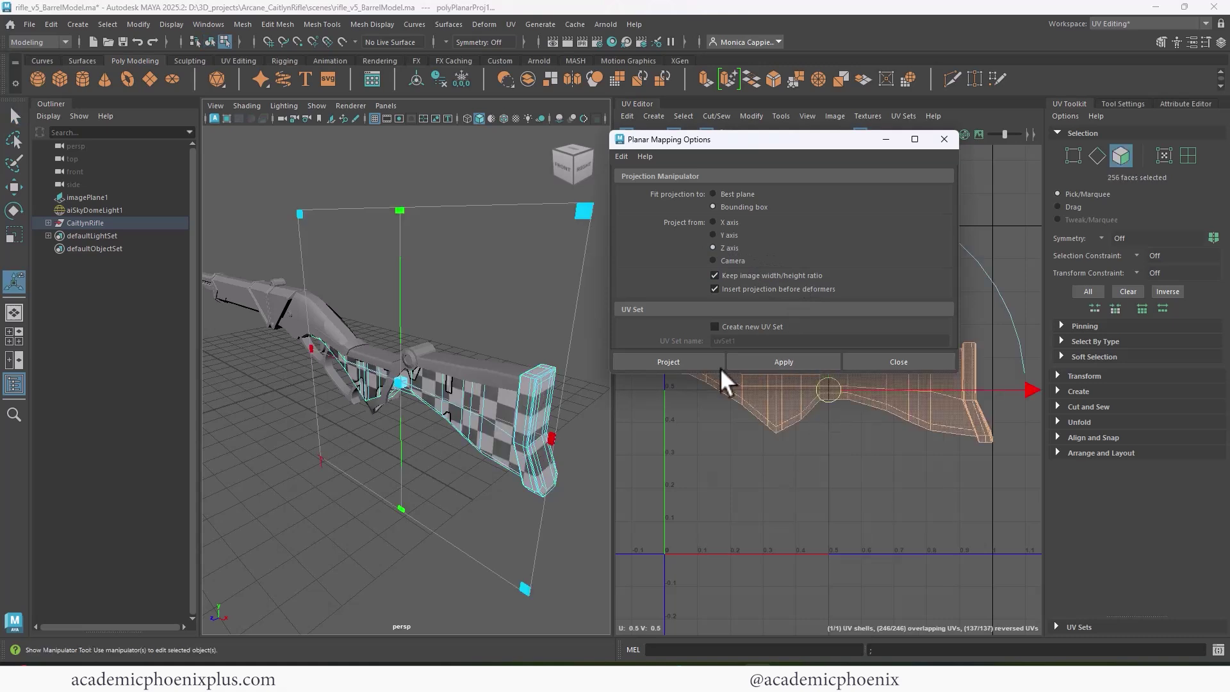
left_click(944, 139)
Step: Cut the stock's UVs along its outline edges into two side shells and unfold both shells
right_click_drag(718, 370, 730, 348)
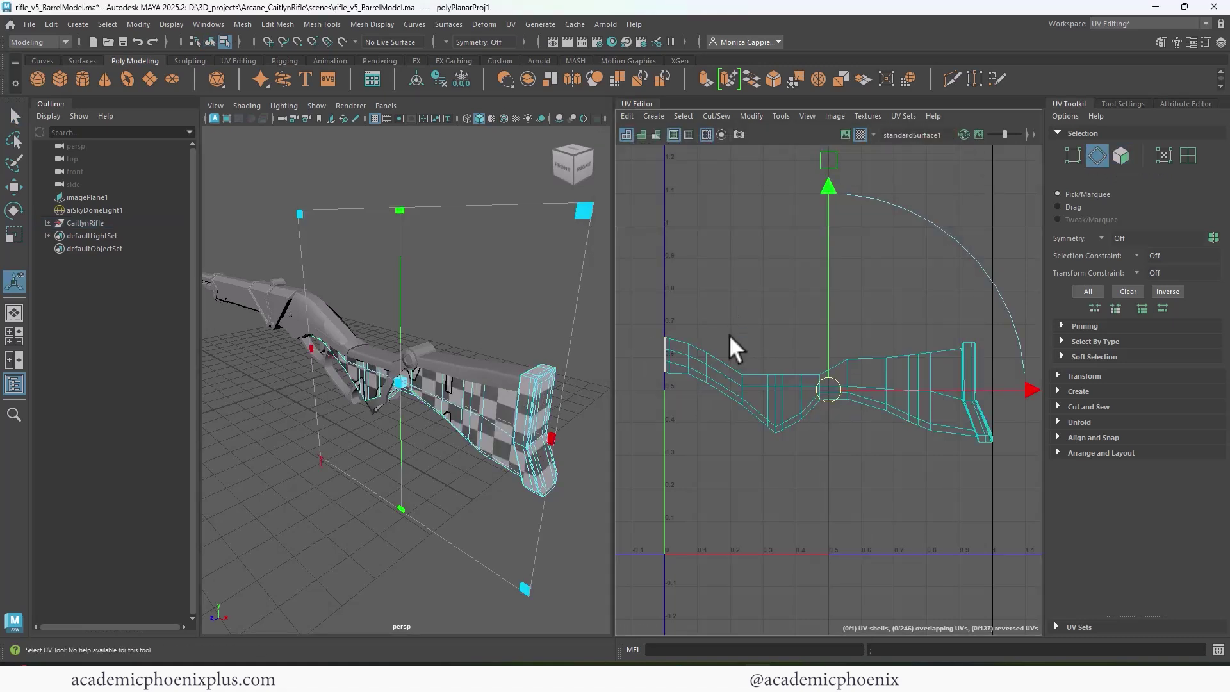
left_click_drag(468, 407, 406, 387, "alt")
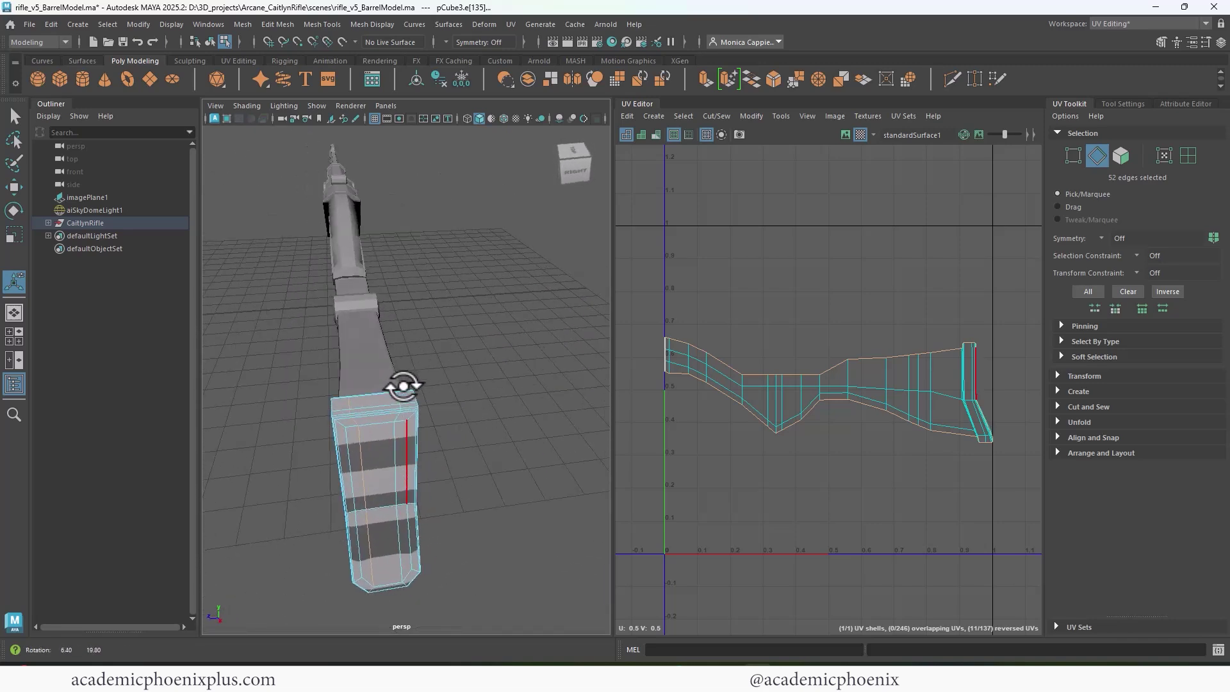
key("F8")
key("q")
left_click(371, 402)
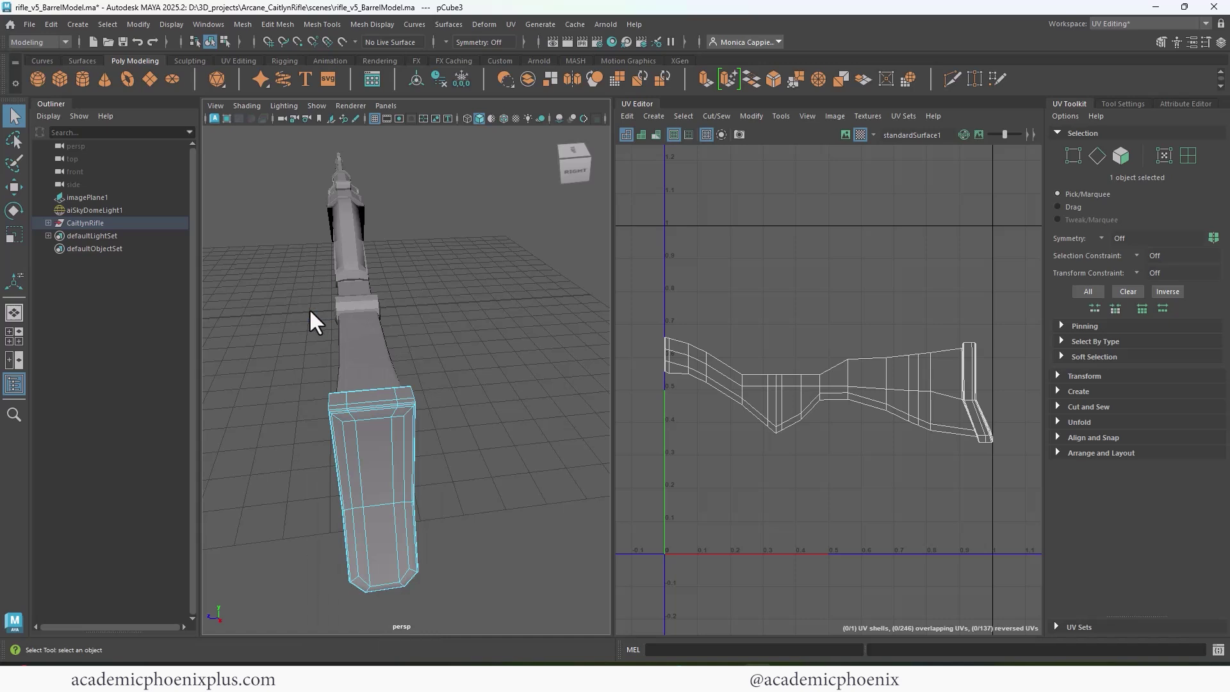
left_click(372, 403)
right_click_drag(933, 393, 891, 411, "shift")
right_click_drag(914, 396, 908, 427)
double_click(904, 401)
key("w")
left_click_drag(826, 304, 826, 241)
right_click_drag(821, 402, 714, 429, "shift")
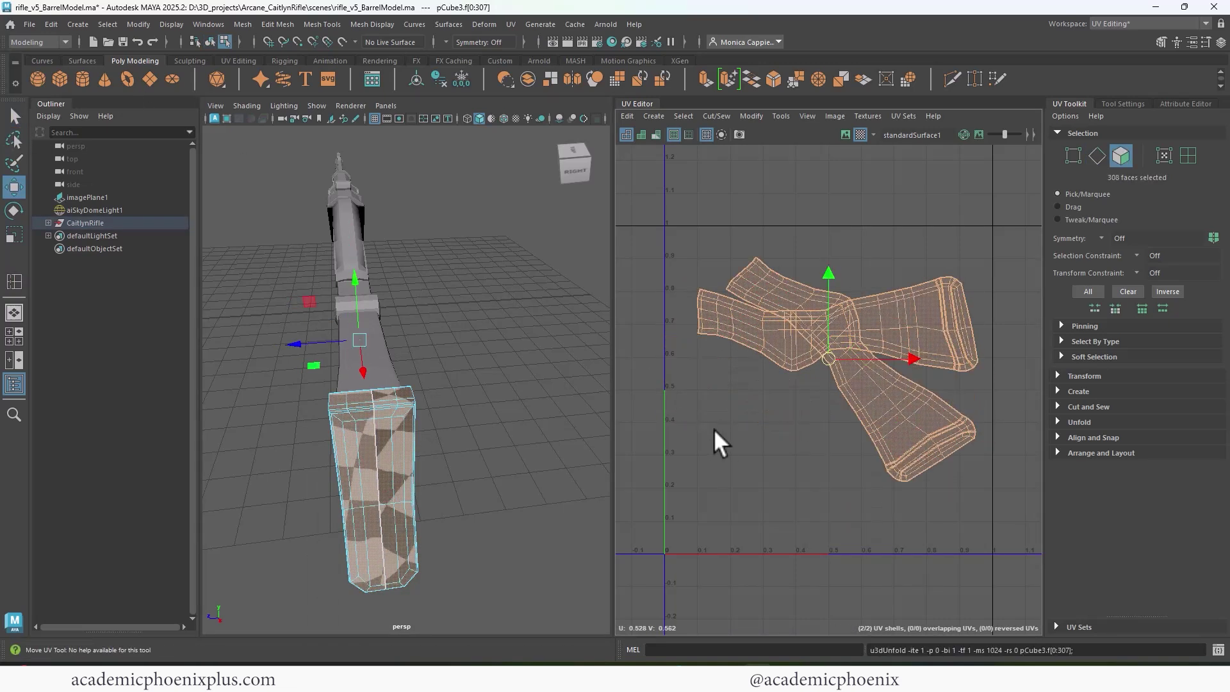
Step: Sew the two side shells together along the stock's underside edges
key("e")
left_click(924, 443)
double_click(924, 443)
left_click_drag(428, 413, 548, 290, "alt")
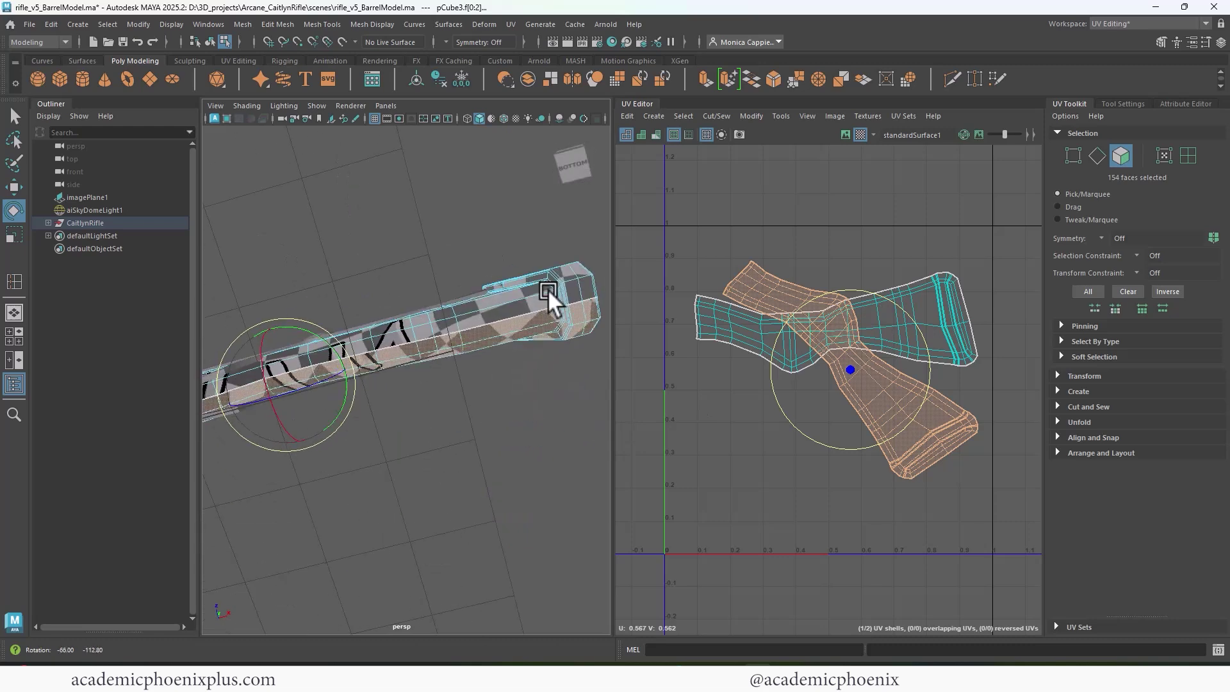
right_click_drag(498, 364, 500, 324)
double_click(384, 353)
left_click_drag(384, 352, 484, 324, "alt")
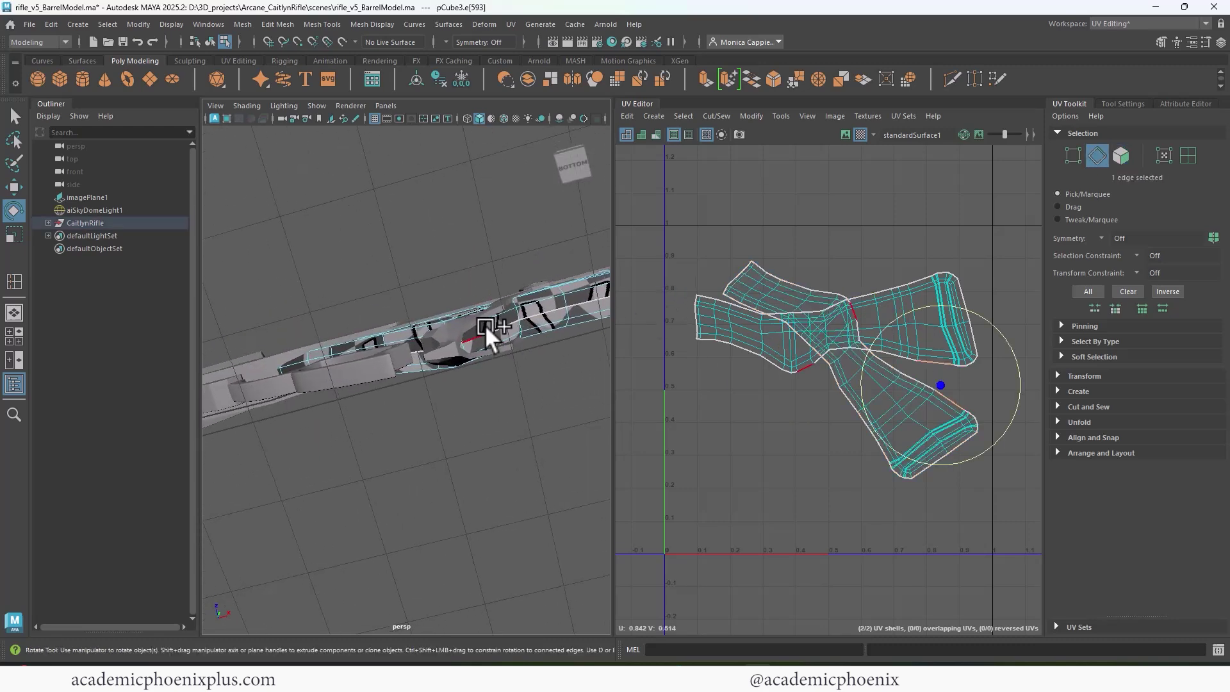
right_click_drag(796, 371, 743, 373, "shift")
left_click_drag(397, 344, 449, 366, "alt")
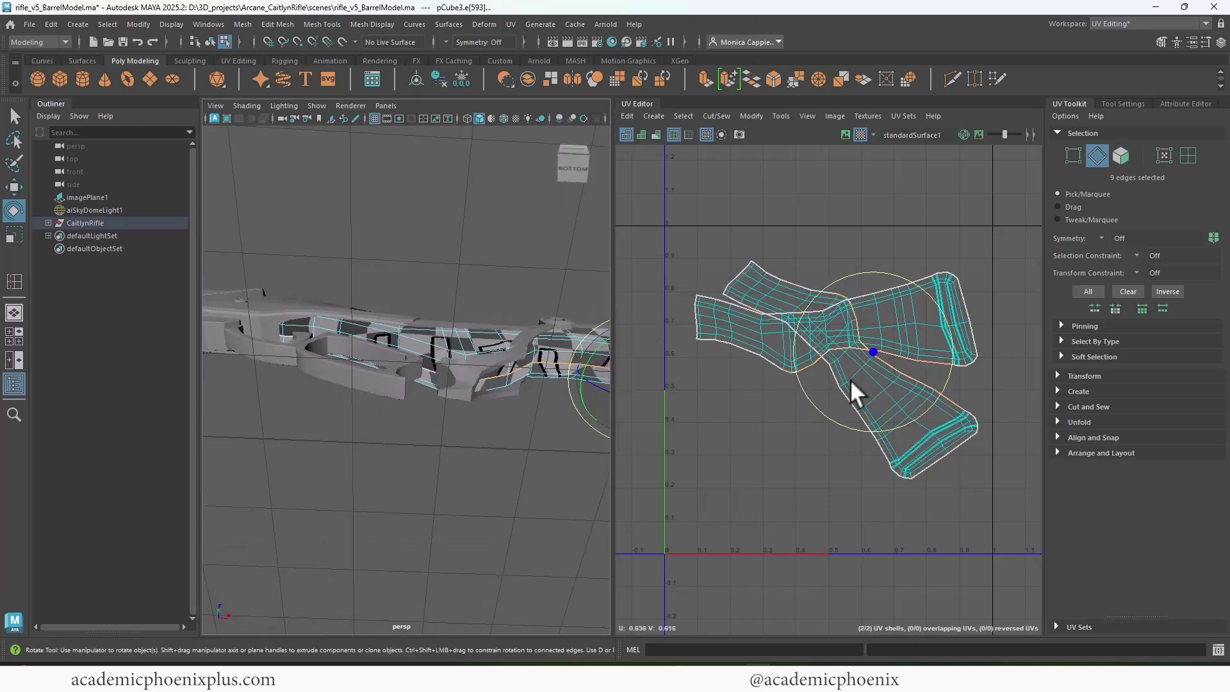
right_click_drag(851, 379, 863, 443, "shift")
Step: Unfold the joined stock shell, move it to negative U outside the 0–1 tile and rotate it horizontal
double_click(874, 387)
right_click_drag(875, 388, 766, 386, "shift")
scroll(887, 405, "down", 3)
key("w")
middle_click_drag(890, 394, 696, 328)
key("e")
left_click_drag(739, 295, 720, 273)
Step: Cut the UVs along the edge loop around the stock's butt plate and move the two butt plate shells off the main shell
left_click_drag(429, 320, 406, 444, "alt")
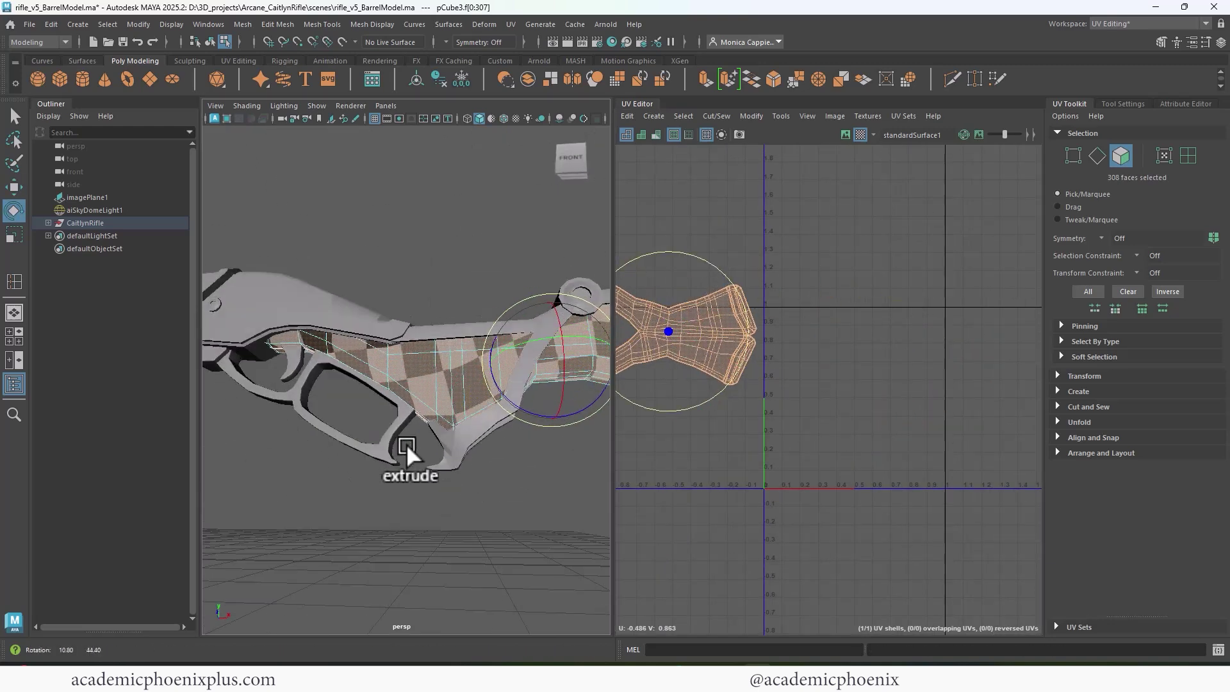
middle_click_drag(474, 448, 214, 489, "alt")
right_click_drag(214, 489, 351, 405, "alt")
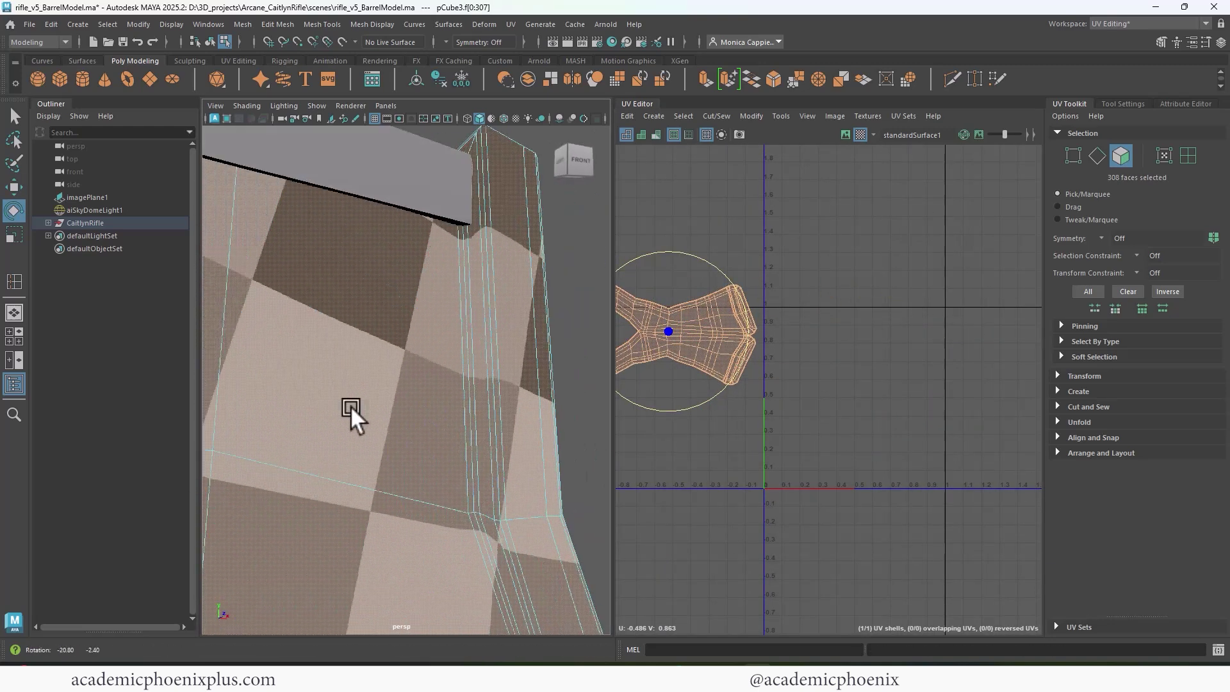
right_click_drag(480, 384, 449, 313)
left_click(445, 320)
double_click(447, 322)
right_click_drag(751, 332, 712, 347, "shift")
right_click_drag(718, 342, 721, 374)
double_click(742, 357)
key("w")
double_click(744, 322, "shift")
left_click_drag(743, 337, 757, 339)
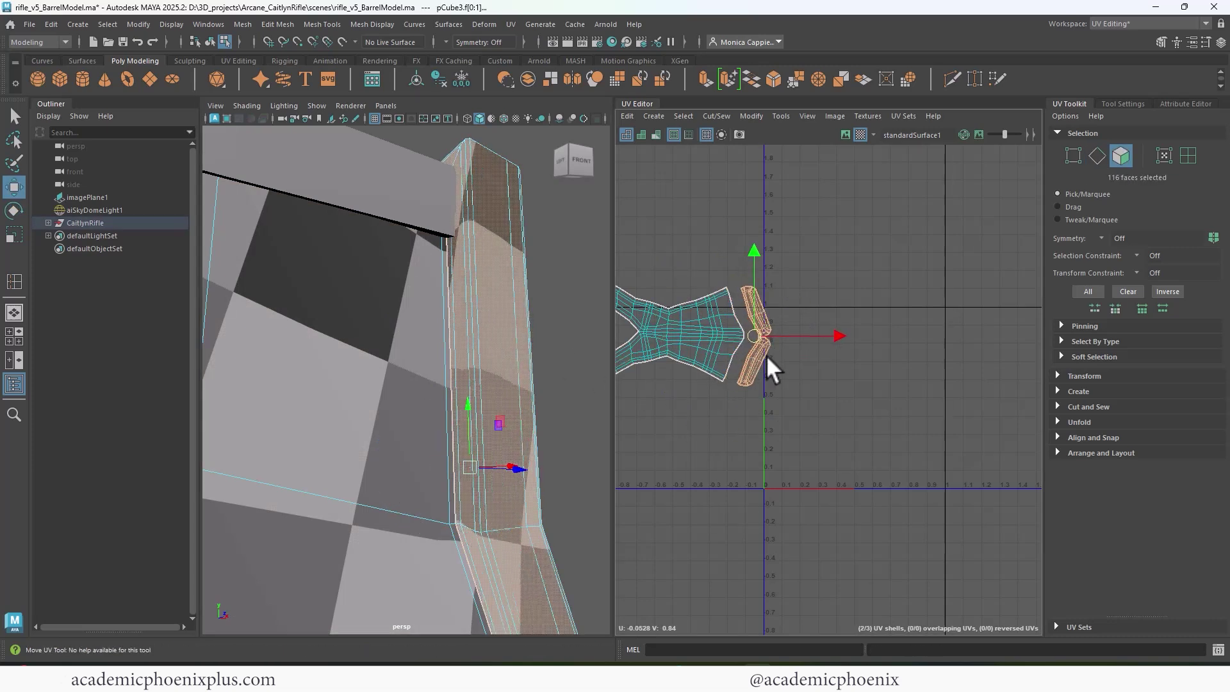
Step: Try to sew the two butt plate shells together at their short inner edges and unfold the result, then undo the attempt
right_click_drag(757, 352, 840, 335, "alt")
right_click_drag(697, 338, 1014, 365, "alt")
right_click_drag(746, 327, 747, 301)
left_click(712, 333)
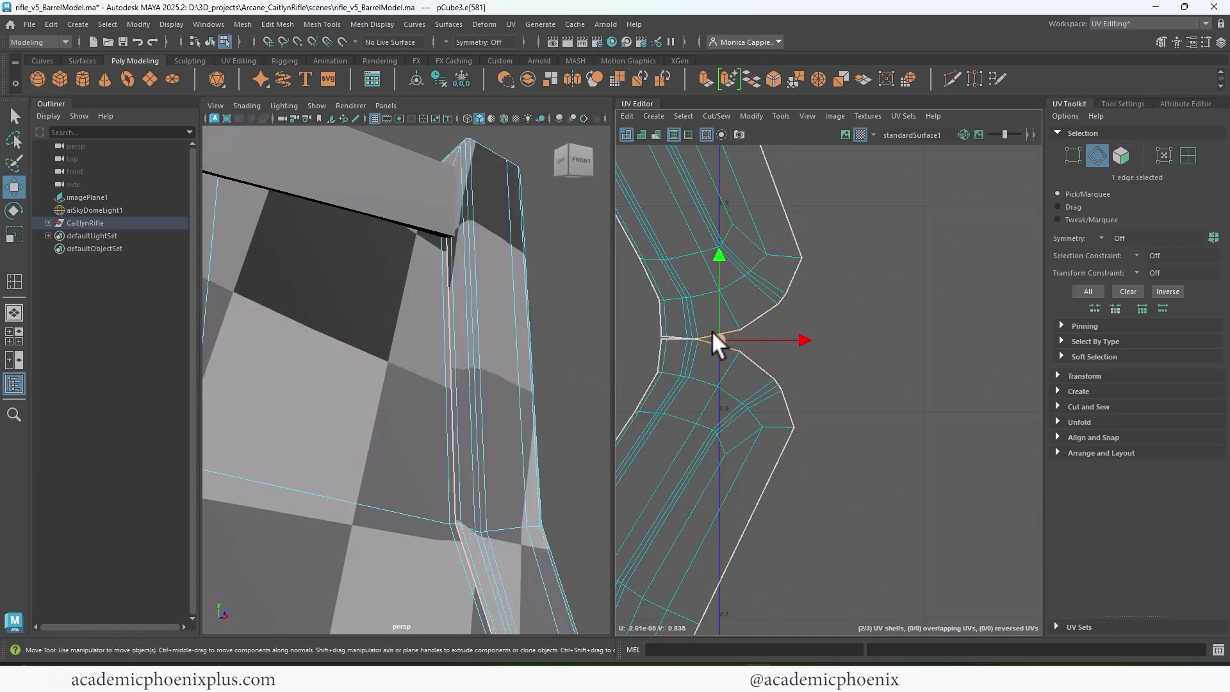
mouse_move(694, 344)
right_mouse_down("shift")
mouse_move(632, 345)
mouse_move(691, 349)
right_mouse_up("shift")
right_click_drag(754, 395, 771, 441)
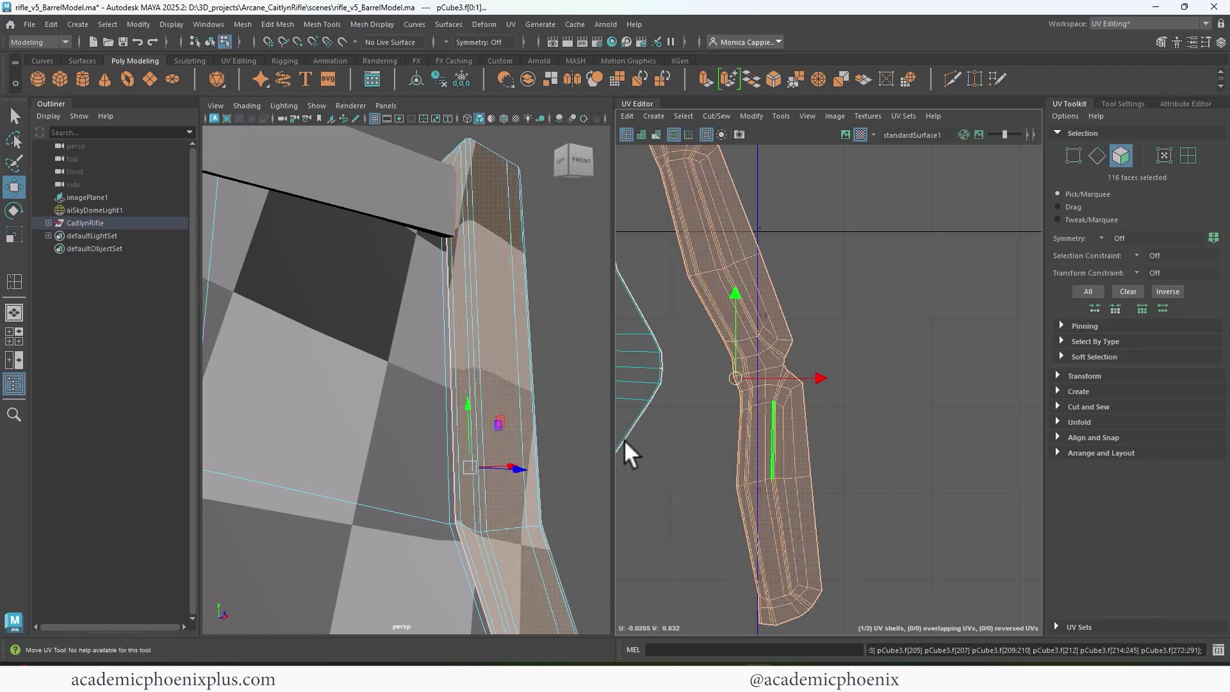
left_click_drag(544, 416, 439, 356, "alt")
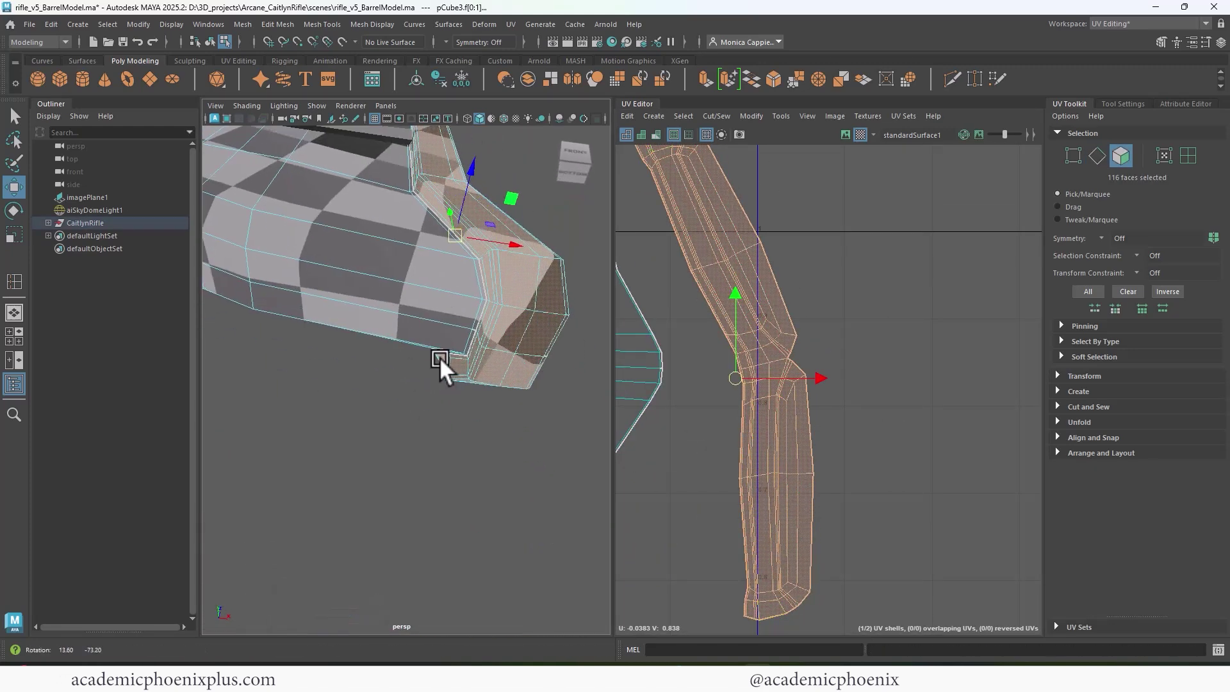
key("ctrl+z")
key("ctrl+z")
key("ctrl+z")
key("ctrl+z")
Step: Sew the two butt plate shells together along the long centre edges on the back of the butt
left_click_drag(483, 425, 499, 374, "alt")
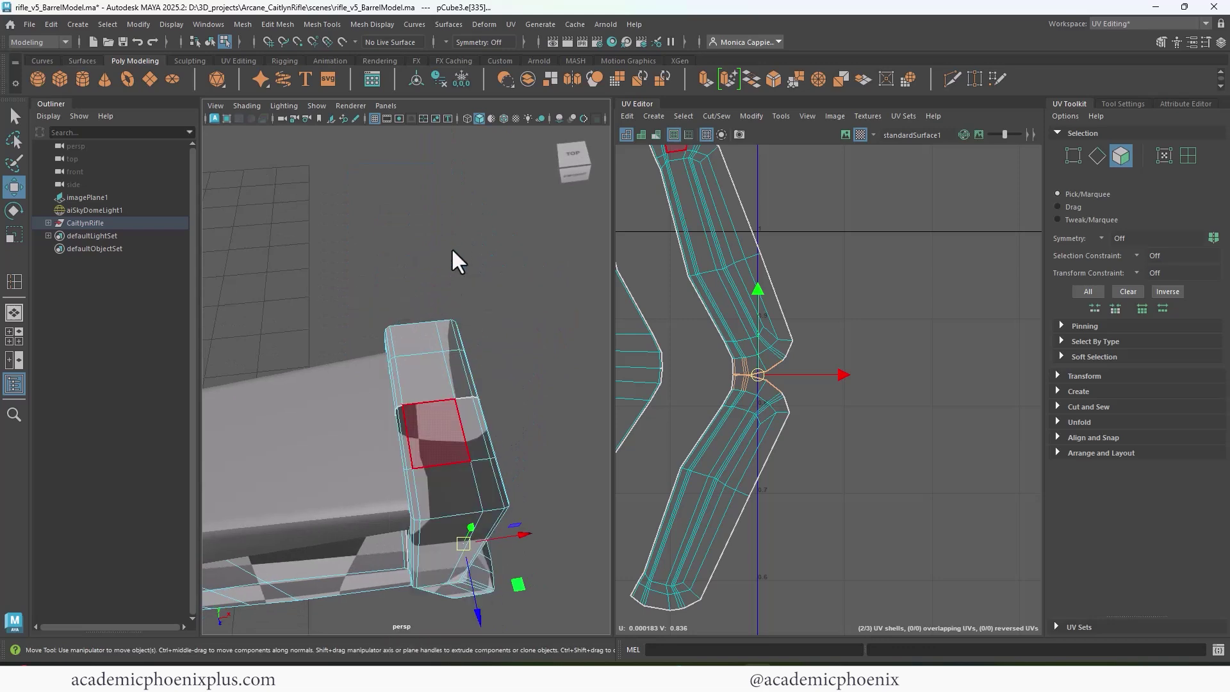
left_click_drag(452, 250, 410, 406, "alt")
left_click(409, 345)
left_click(329, 429)
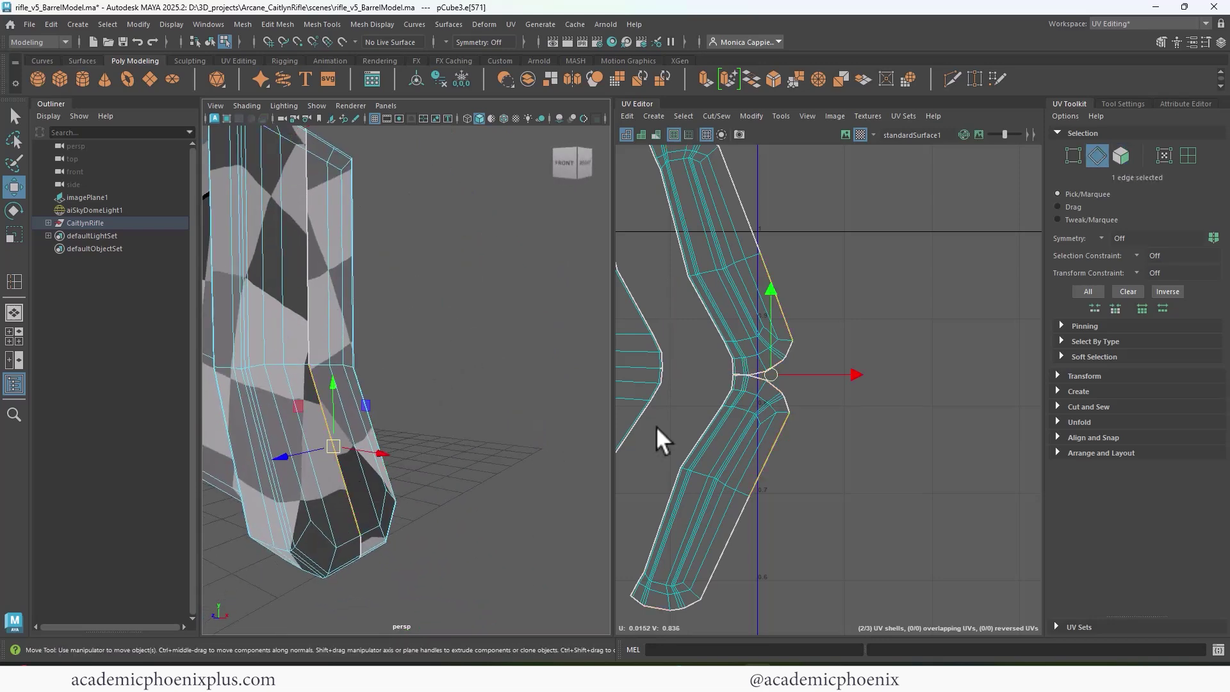
left_click(709, 585, "shift")
left_click(695, 604, "ctrl+shift")
left_click(794, 406, "ctrl+shift")
right_click(770, 416, "ctrl+shift")
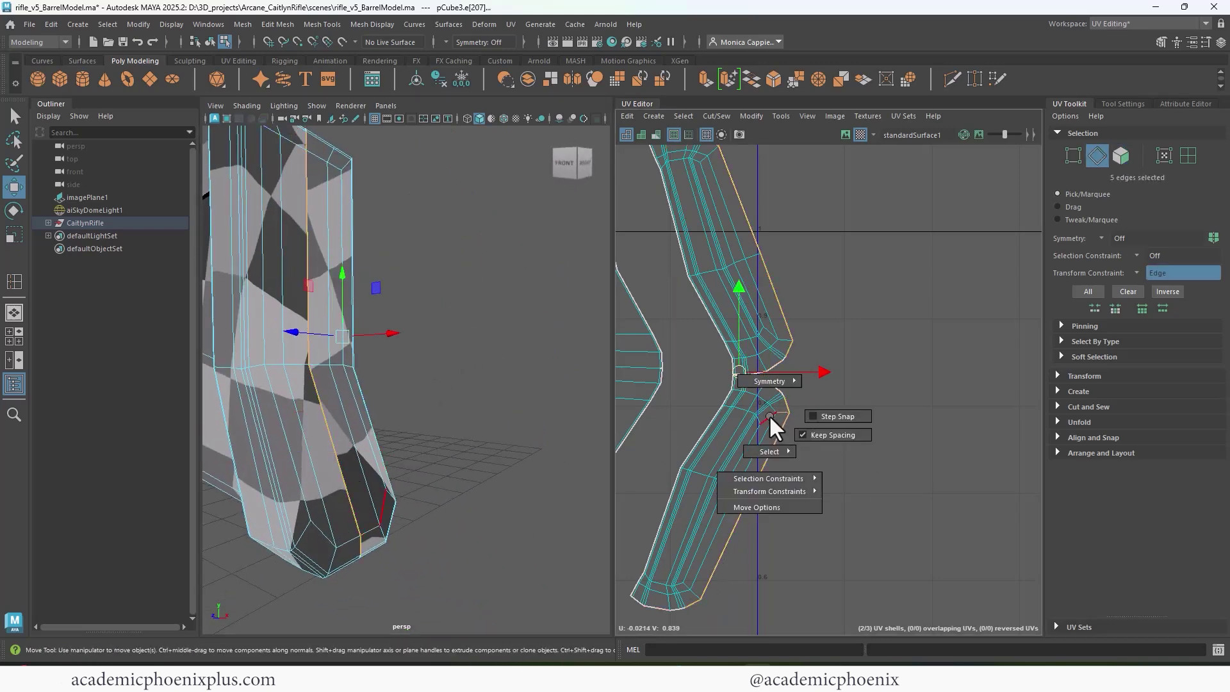
right_click_drag(769, 416, 763, 446, "shift")
Step: Unfold the joined butt plate shell and move it clear of the main stock shell
key("F11")
double_click(768, 340)
mouse_move(767, 340)
right_mouse_down("shift")
mouse_move(706, 351)
mouse_move(770, 347)
right_mouse_up("shift")
scroll(775, 339, "down", 4)
left_click_drag(792, 293, 749, 239)
Step: Unfold the main stock shell and move it and the butt plate shell up above the V = 1 line
middle_click_drag(746, 233, 881, 228, "alt")
left_click(794, 364)
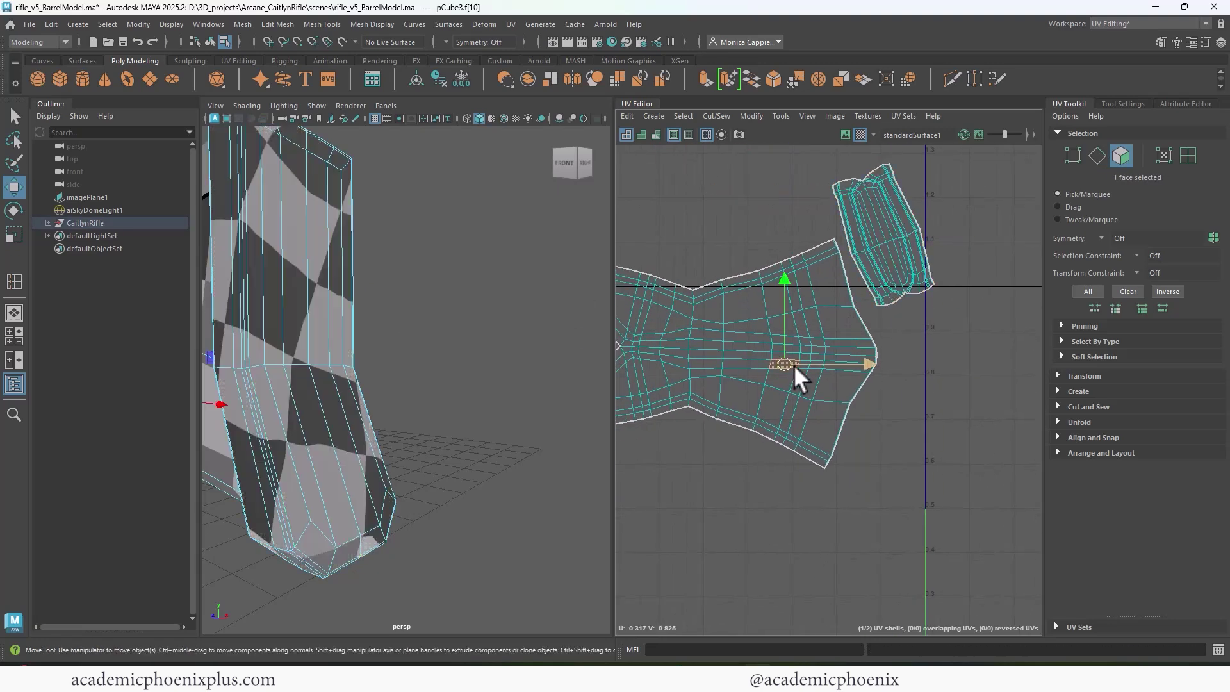
double_click(794, 364)
right_click_drag(789, 373, 716, 375, "shift")
scroll(771, 367, "down", 3)
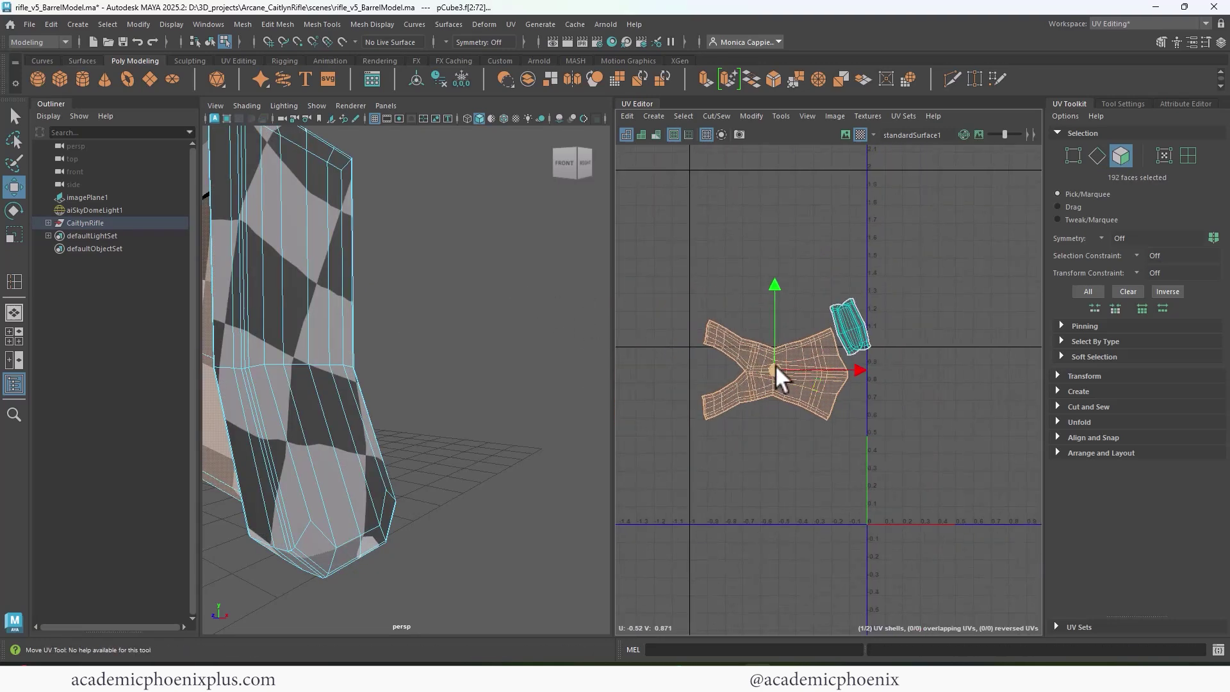
left_click_drag(771, 367, 781, 243)
double_click(852, 345)
left_click_drag(852, 345, 855, 183)
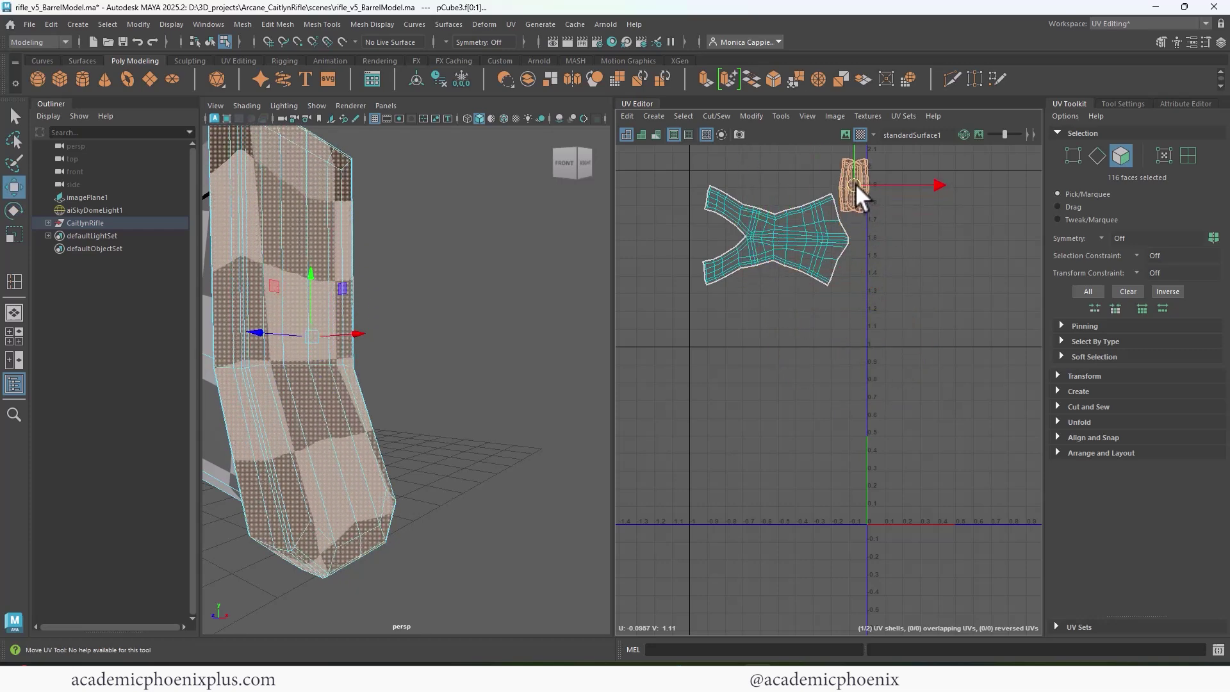
Step: Isolate the strip along the top of the stock and apply a planar UV projection along the Y axis to it
mouse_move(500, 294)
left_mouse_down("alt")
mouse_move(442, 305)
mouse_move(290, 295)
mouse_move(412, 316)
mouse_move(493, 275)
mouse_move(461, 280)
mouse_move(478, 280)
mouse_move(481, 225)
mouse_move(487, 275)
left_mouse_up("alt")
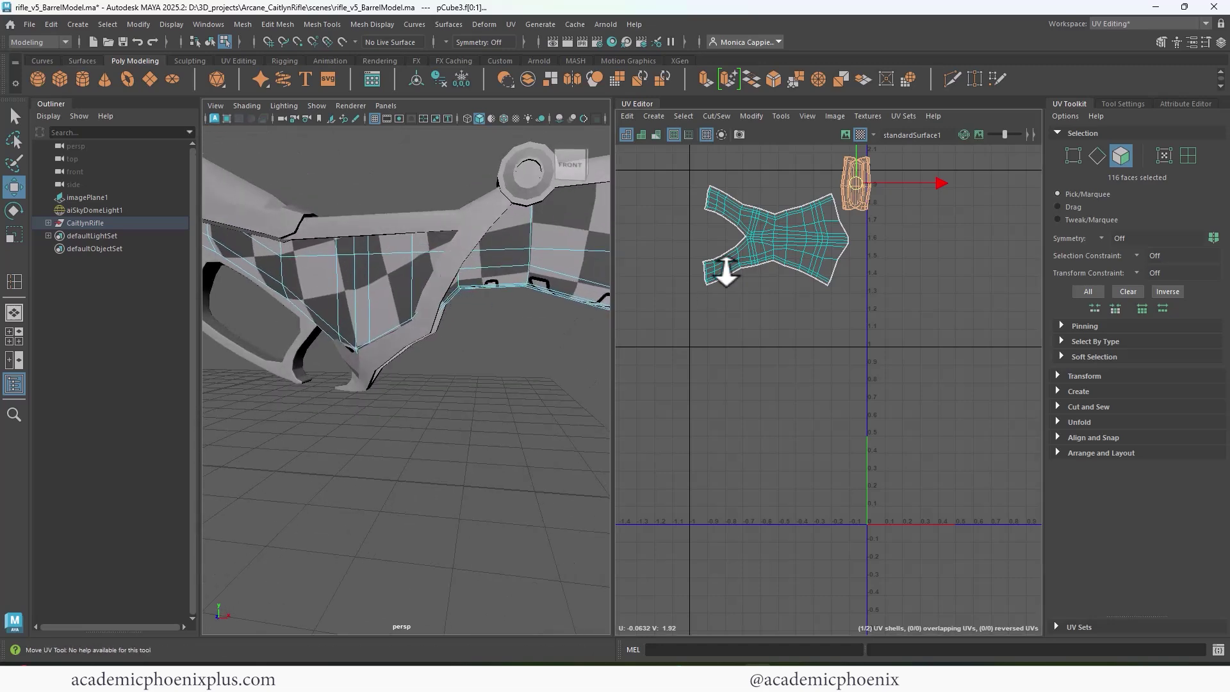
scroll(743, 273, "up", 3)
mouse_move(602, 282)
left_mouse_down("alt")
mouse_move(522, 278)
mouse_move(391, 317)
mouse_move(606, 302)
left_mouse_up("alt")
key("F8")
left_click(529, 281)
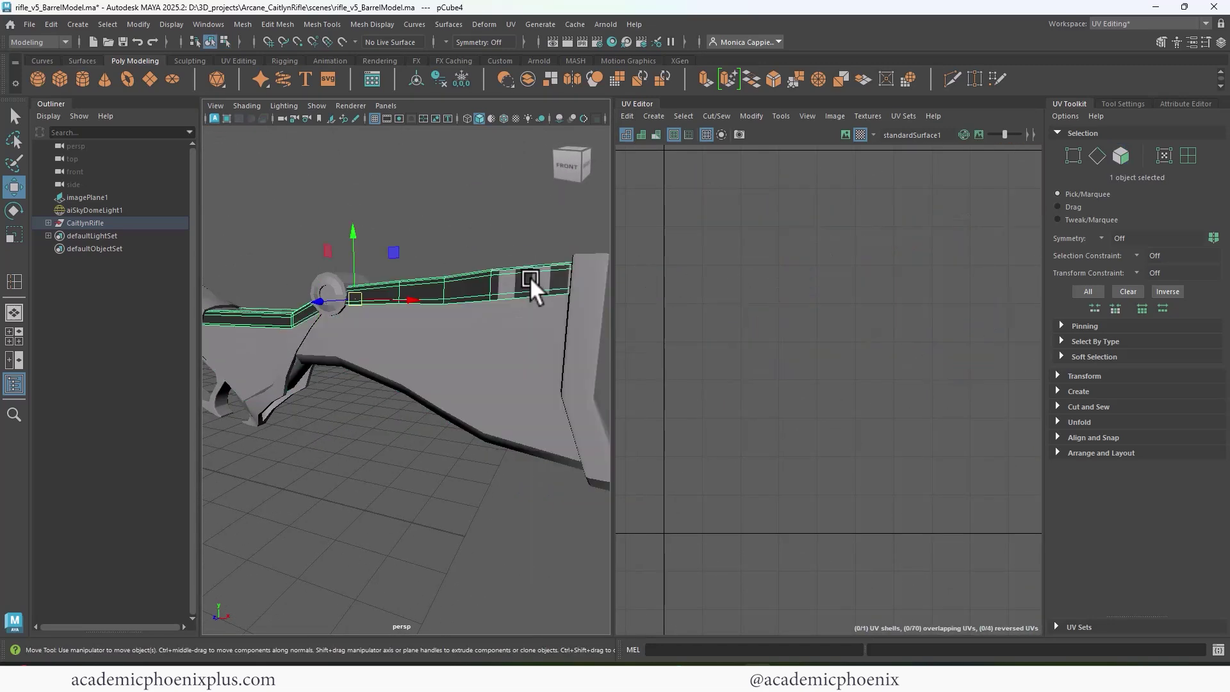
key("ctrl+1")
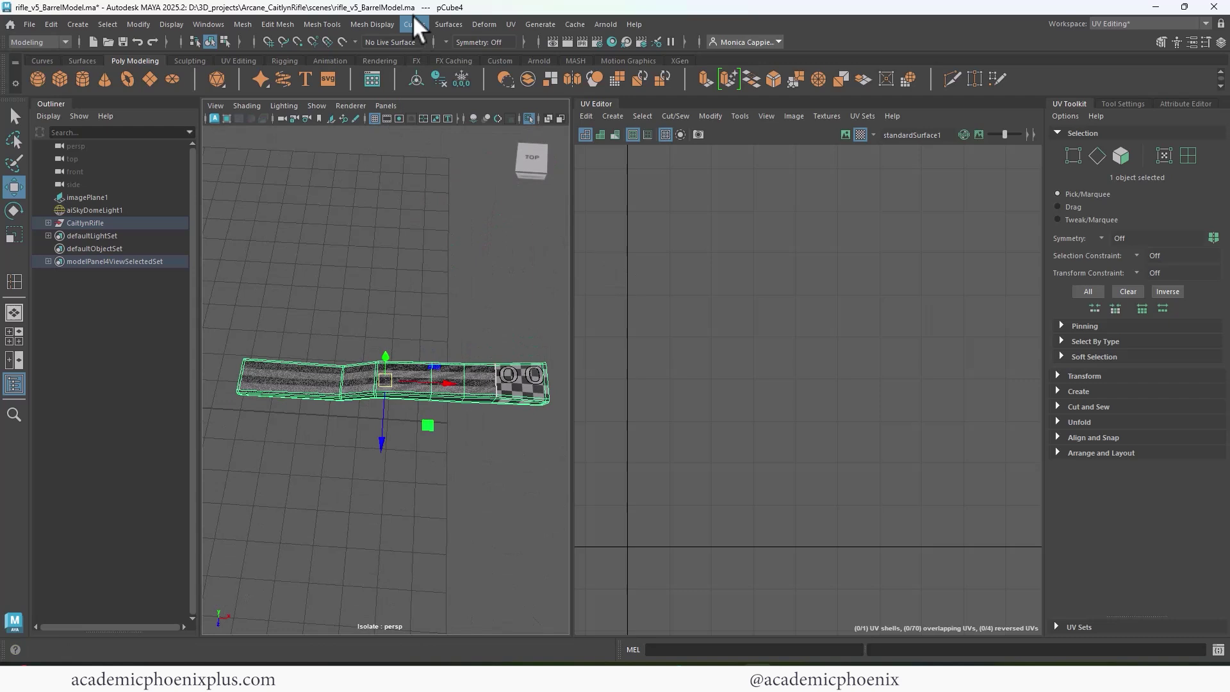
left_click(511, 23)
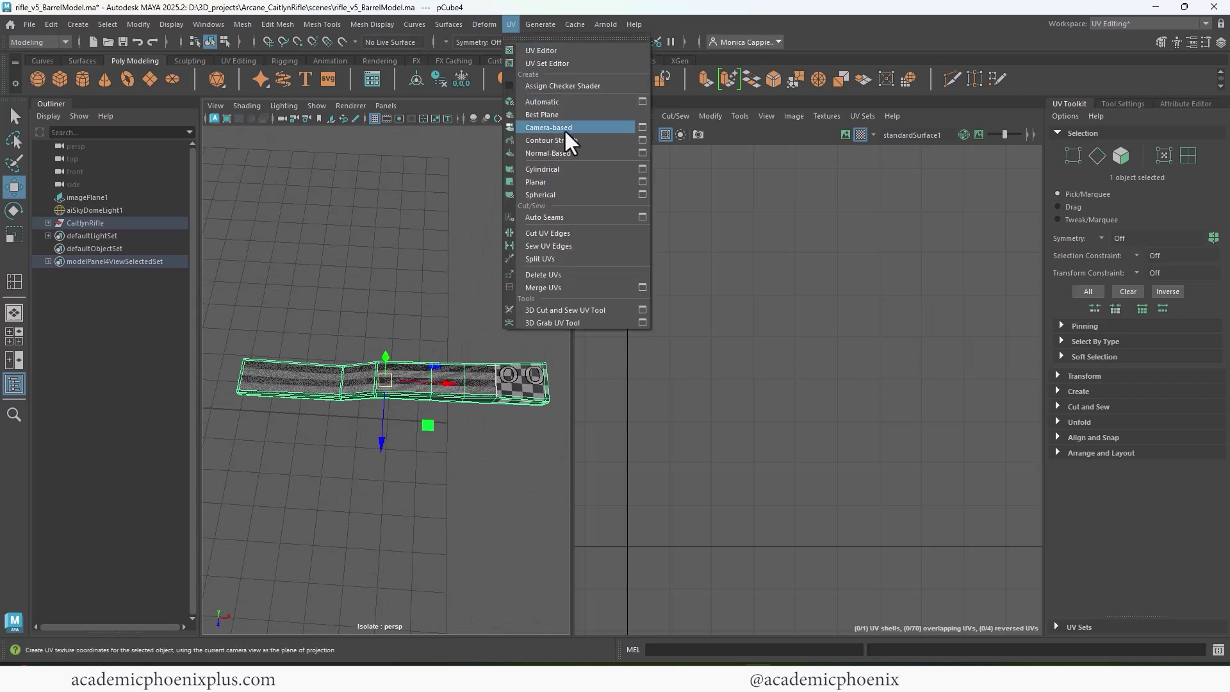
left_click(637, 181)
left_click(783, 363)
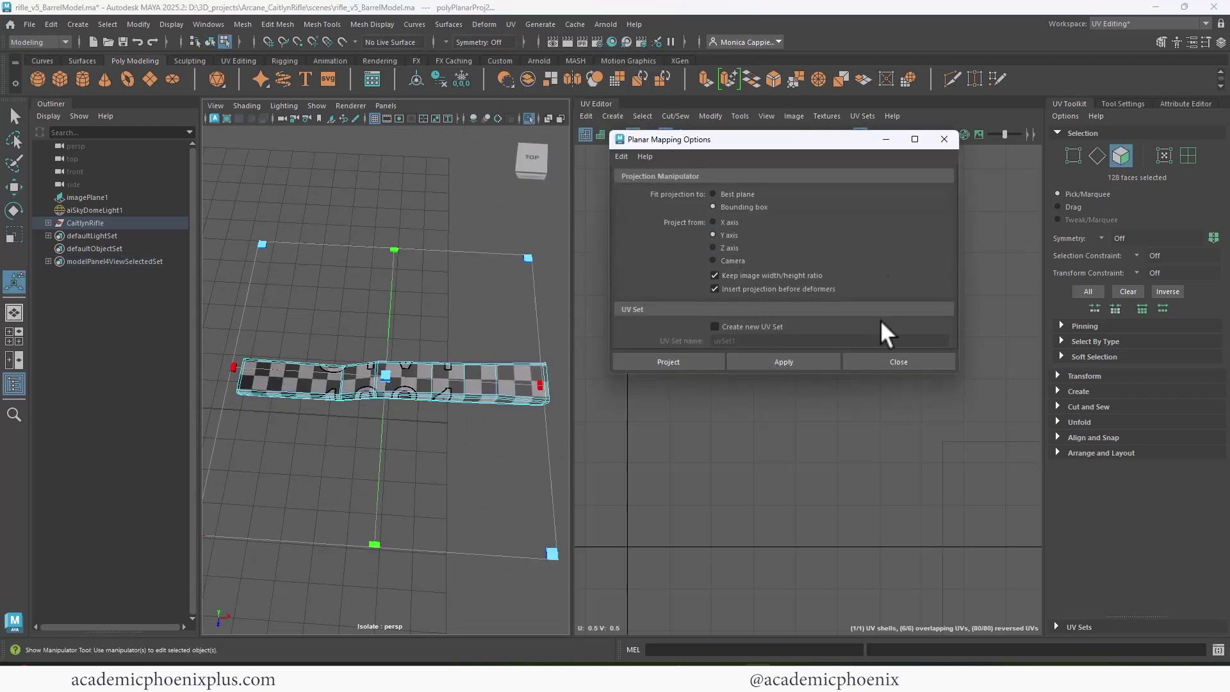
left_click(898, 362)
Step: Move the strip's UV shell to negative U above V = 1, unfold it, and show the whole rifle again
left_click_drag(848, 375, 684, 242)
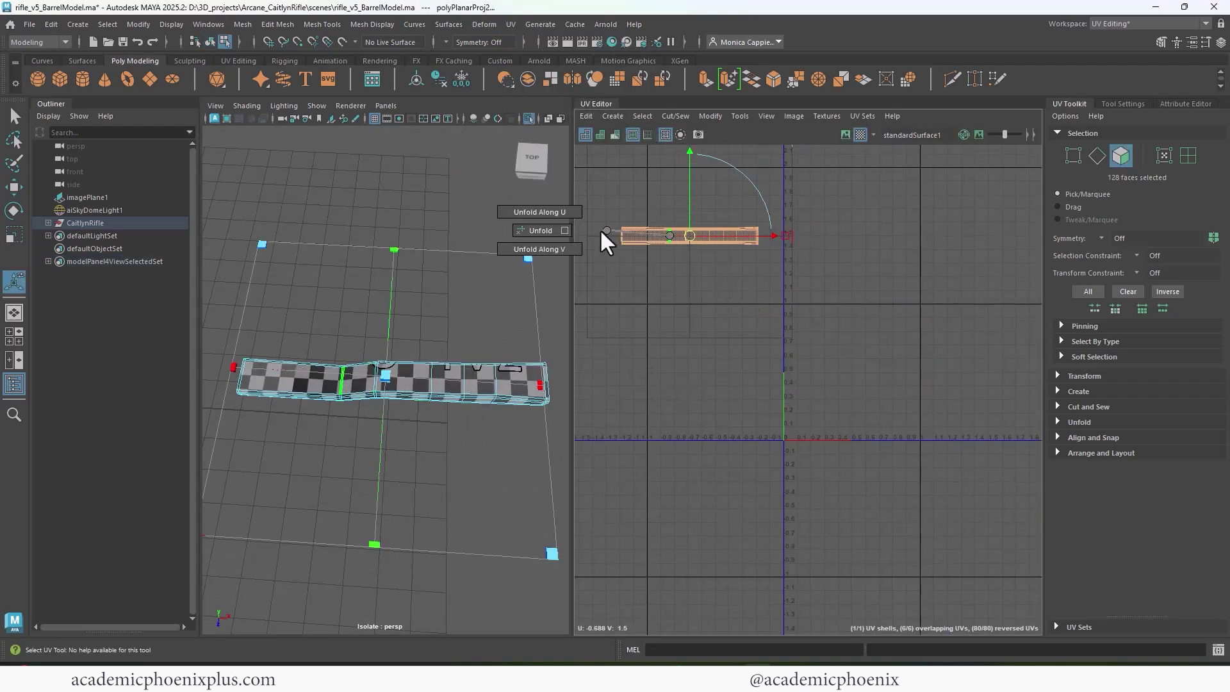
key("e")
right_click(351, 299)
right_click_drag(353, 301, 414, 278)
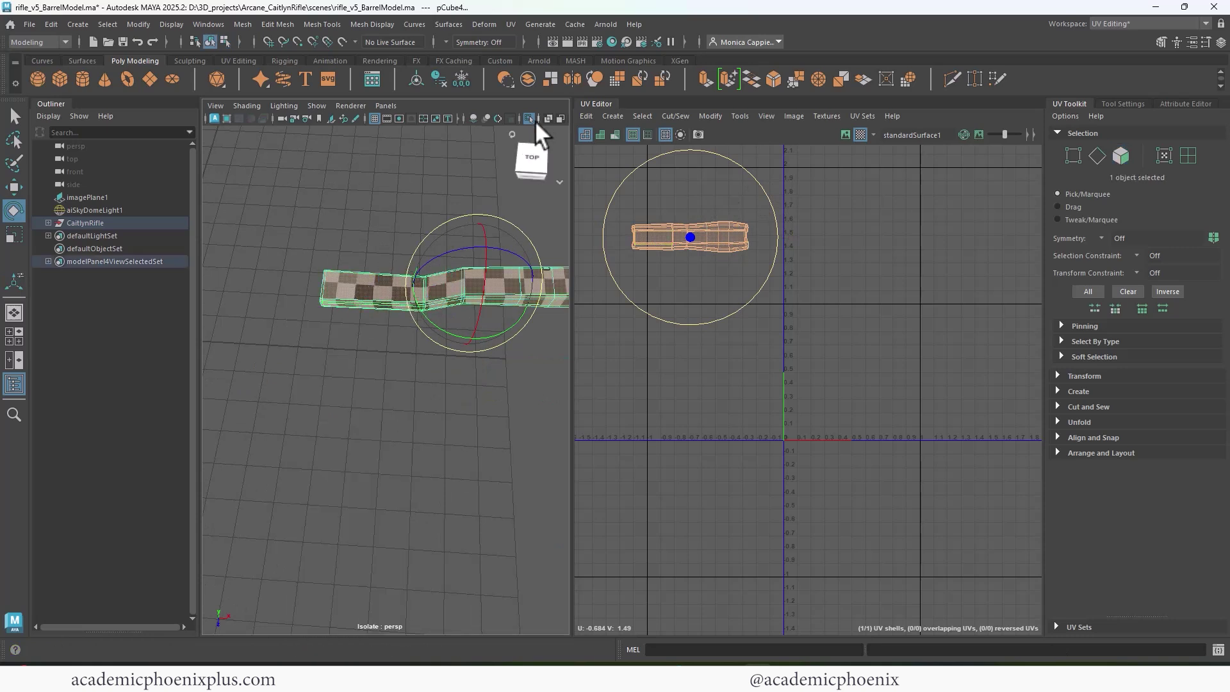
left_click(530, 120)
Step: Apply automatic UV mapping to the round cylindrical knob on top of the stock
scroll(309, 302, "down", 3)
left_click_drag(309, 303, 439, 253, "alt")
left_click(440, 252)
left_click(386, 370)
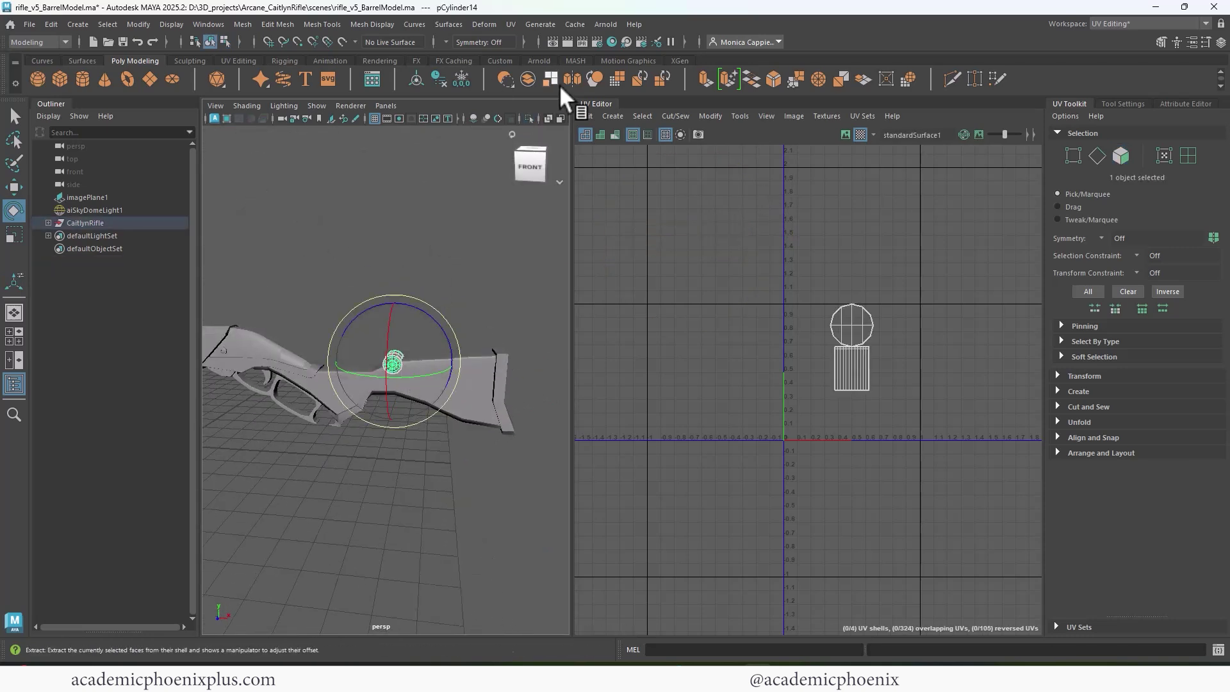
left_click(511, 25)
left_click(544, 96)
Step: Sew the first cylinder wall shell to its matching piece at the far end of the row of wall shells
left_click_drag(474, 336, 488, 274, "alt")
key("q")
scroll(802, 336, "up", 3)
scroll(802, 335, "up", 2)
middle_click_drag(801, 335, 734, 363, "alt")
right_click_drag(769, 346, 770, 307)
left_click_drag(680, 301, 757, 375)
left_click(489, 267)
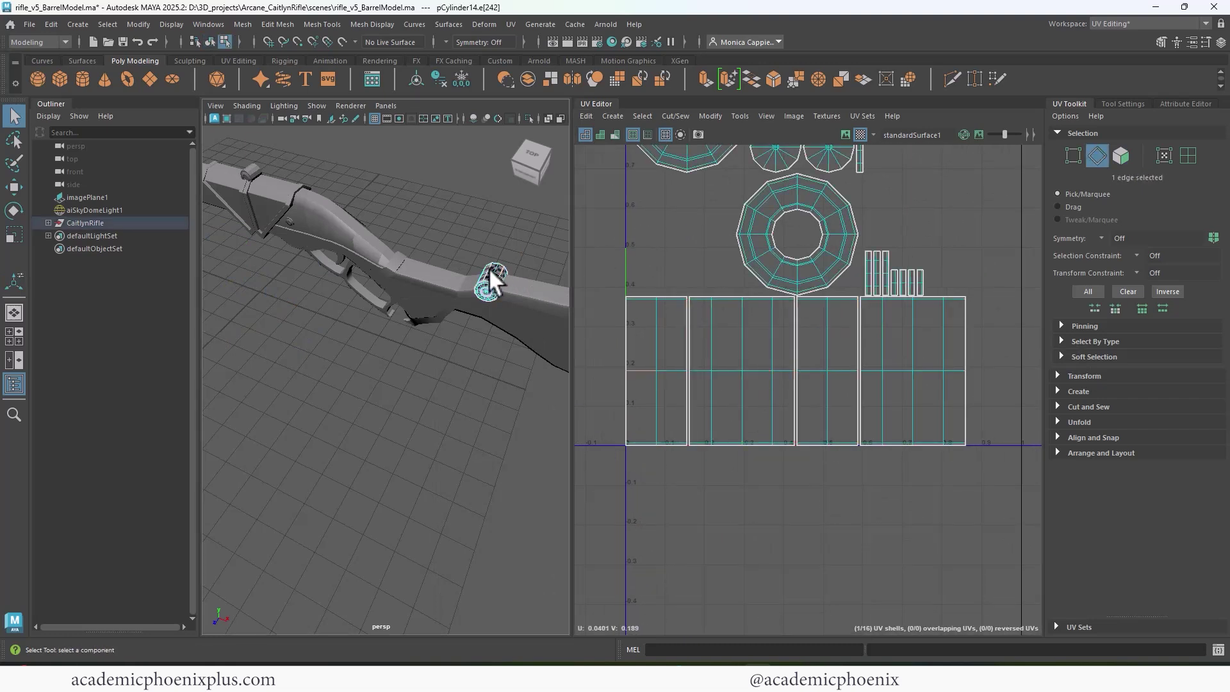
left_click(966, 387, "shift")
right_click_drag(975, 390, 949, 401, "shift")
middle_click_drag(1021, 348, 912, 336, "alt")
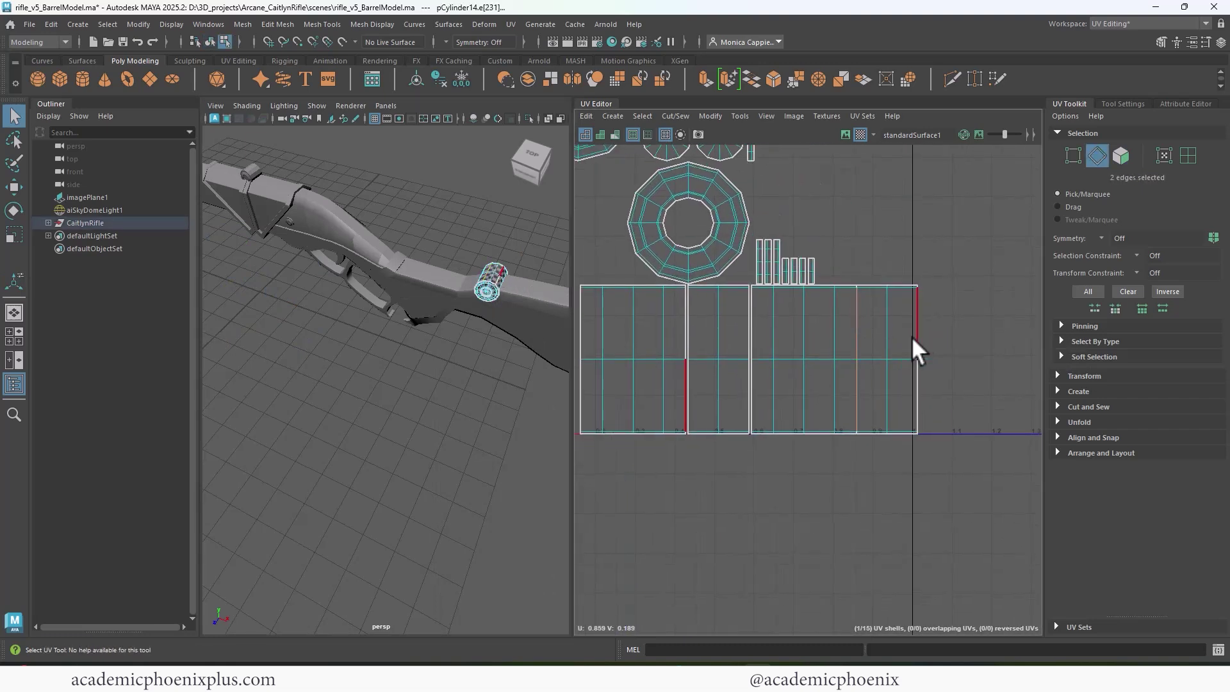
Step: Sew the remaining cylinder wall shells along their matching side edges into one continuous strip
left_click(574, 306)
left_click(580, 344)
left_click(580, 376, "shift")
right_click_drag(596, 359, 570, 369, "shift")
left_click(675, 322)
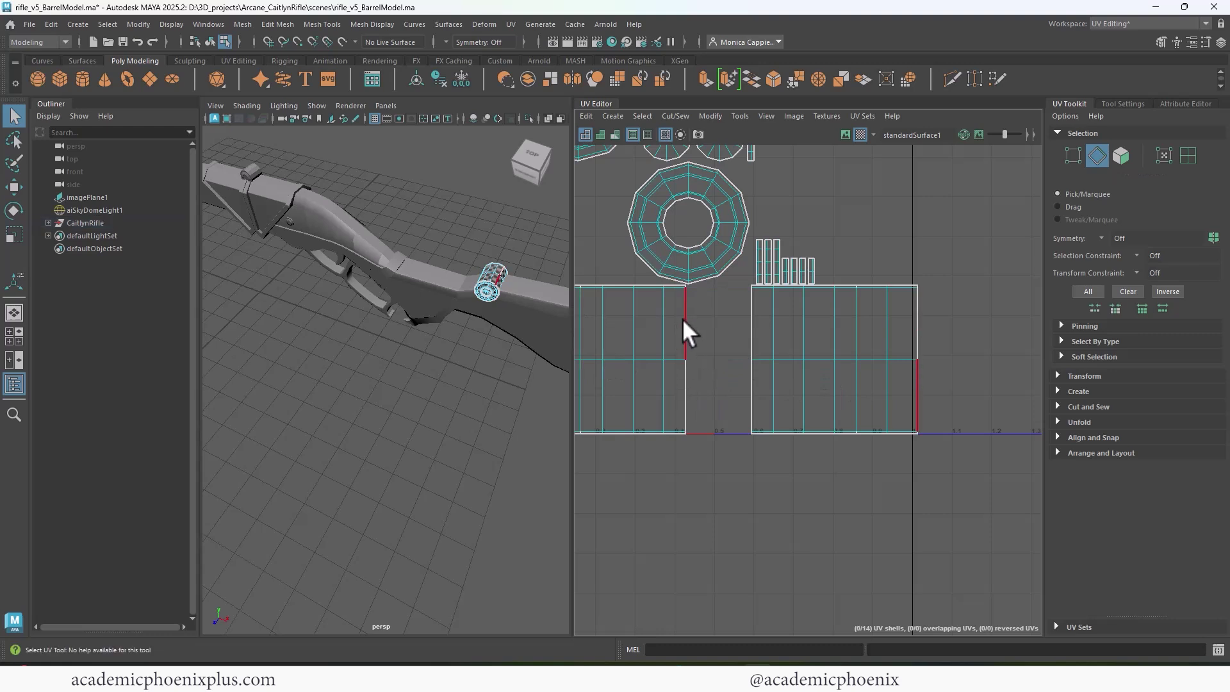
left_click_drag(681, 319, 693, 377)
right_click_drag(705, 372, 678, 381, "shift")
Step: Select the complete cylinder wall shell and unfold it
middle_click_drag(733, 368, 819, 346, "alt")
left_click_drag(819, 346, 899, 326, "alt")
scroll(897, 328, "down", 3)
double_click(882, 355)
right_click_drag(879, 343, 730, 359)
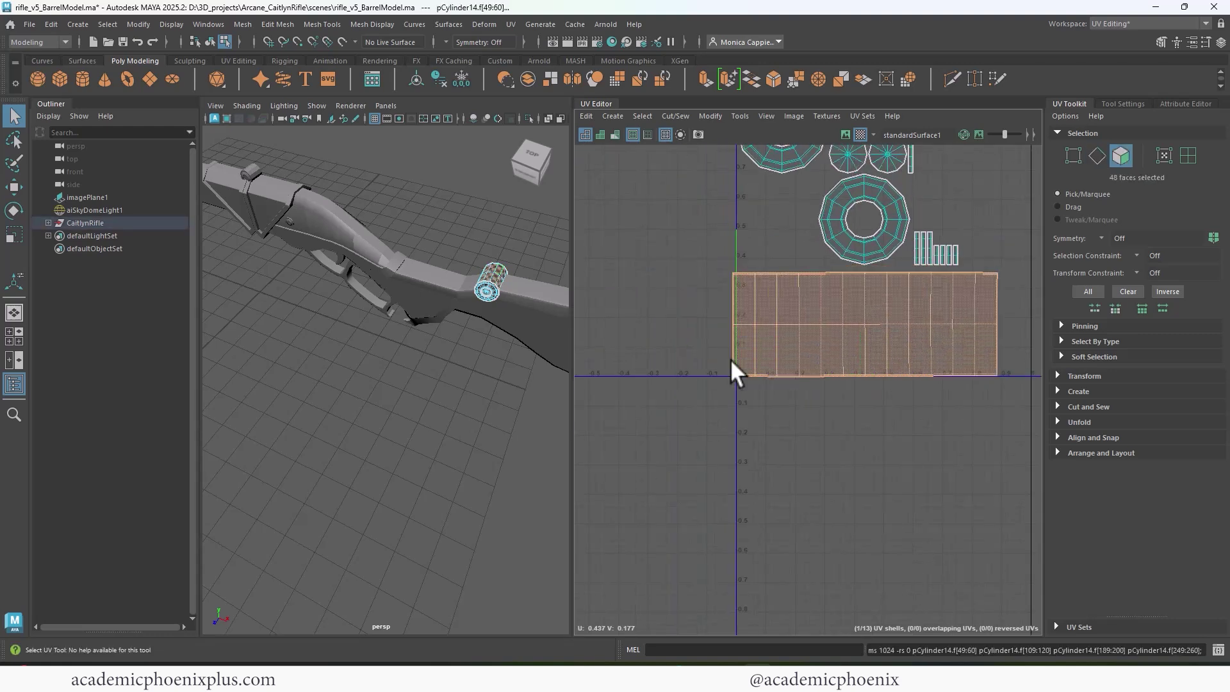
Step: Select the short notch seams along both long borders of the cylinder wall shell and sew them closed
middle_click_drag(729, 359, 643, 367, "alt")
left_click(772, 398)
scroll(801, 328, "up", 4)
middle_click_drag(801, 327, 812, 456, "alt")
scroll(829, 373, "up", 4)
right_click_drag(810, 364, 804, 351)
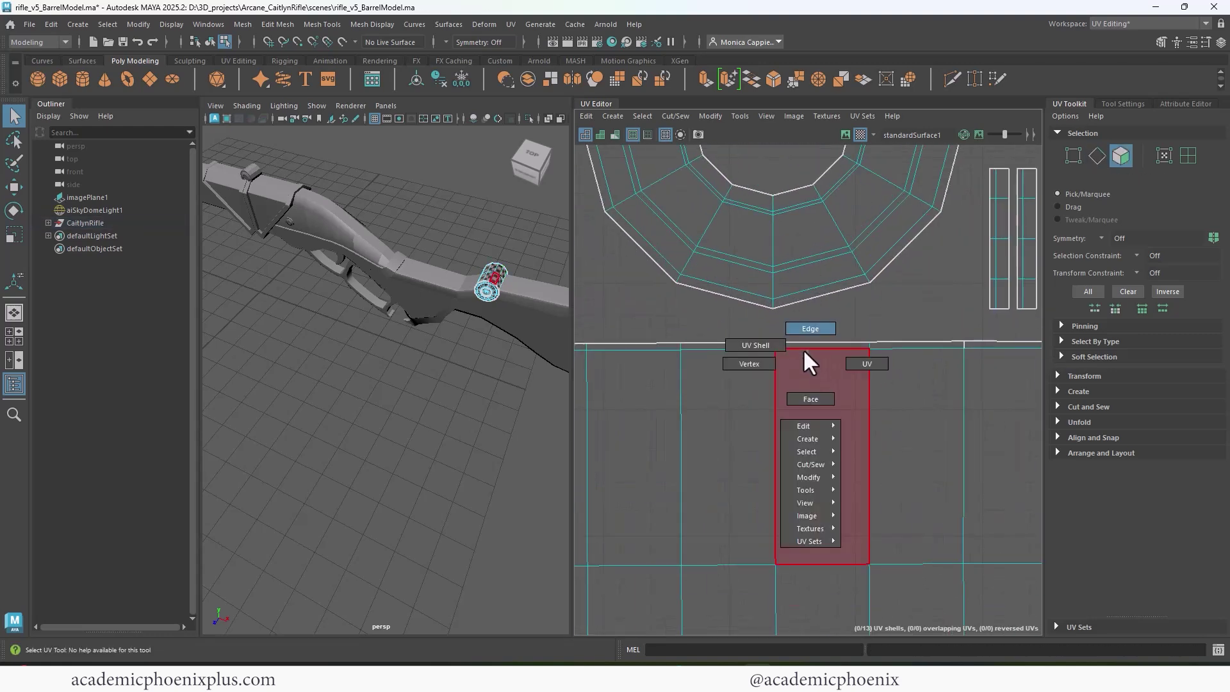
right_click_drag(811, 397, 809, 330)
left_click(776, 360)
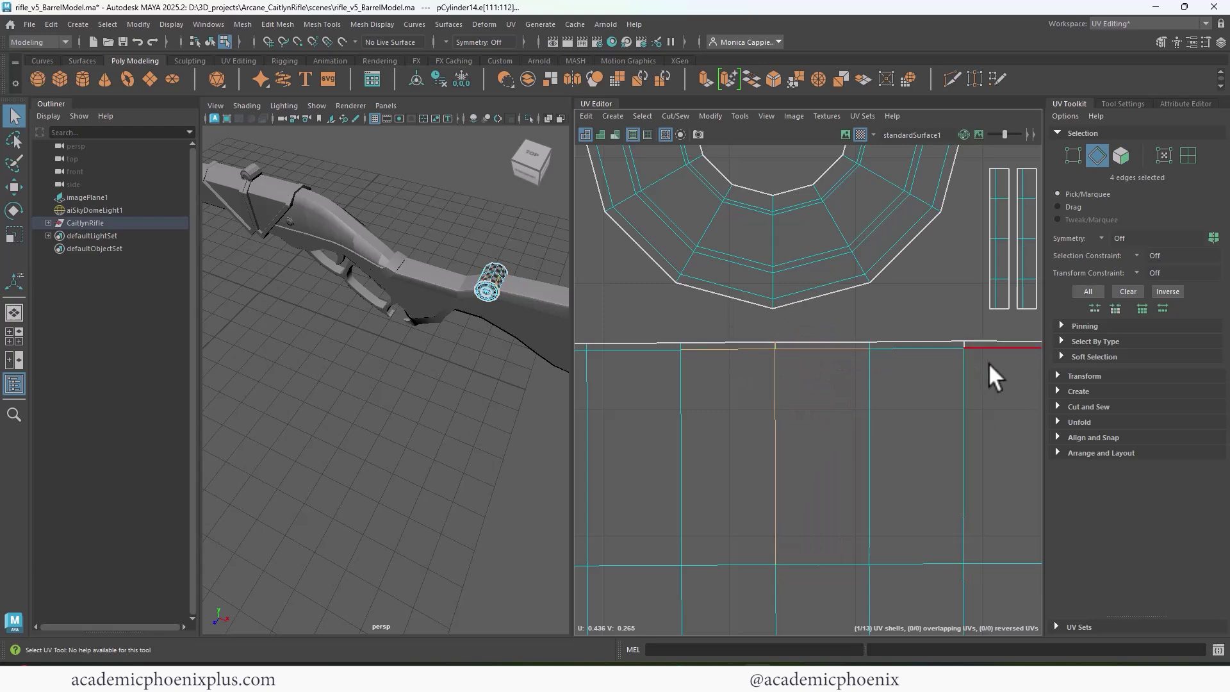
left_click(964, 364, "shift")
middle_click_drag(953, 431, 821, 270, "alt")
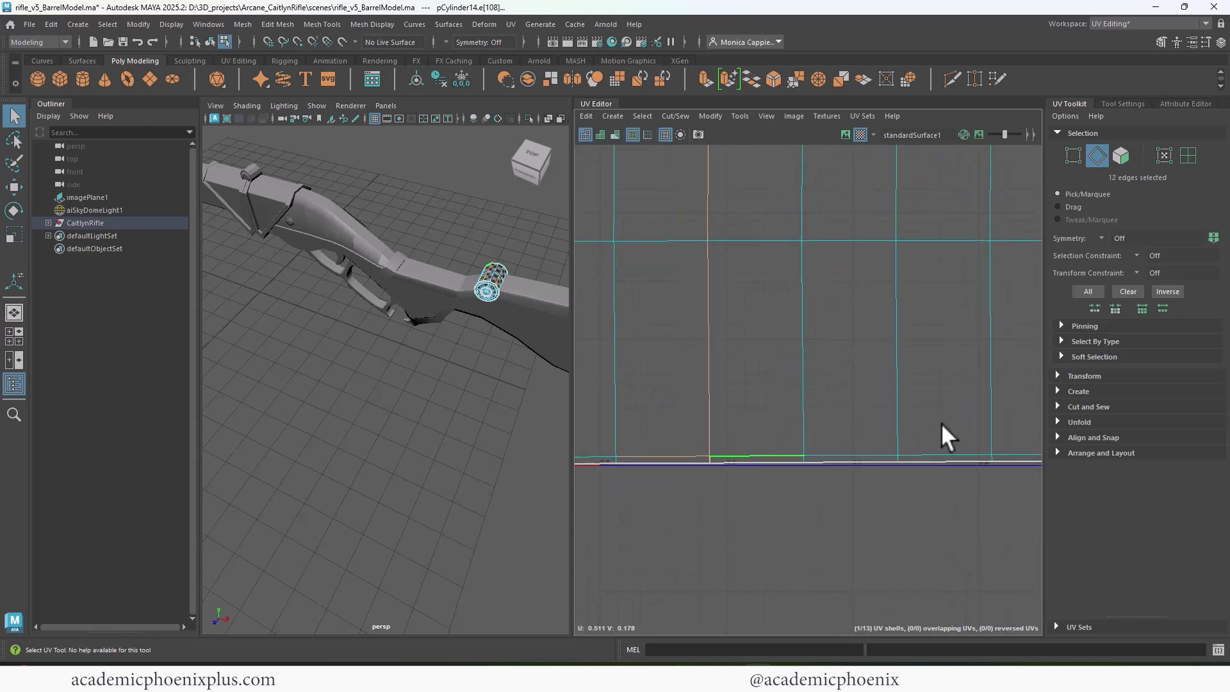
middle_click_drag(596, 396, 922, 349, "alt")
left_click(877, 418, "shift")
middle_click_drag(619, 279, 913, 310, "alt")
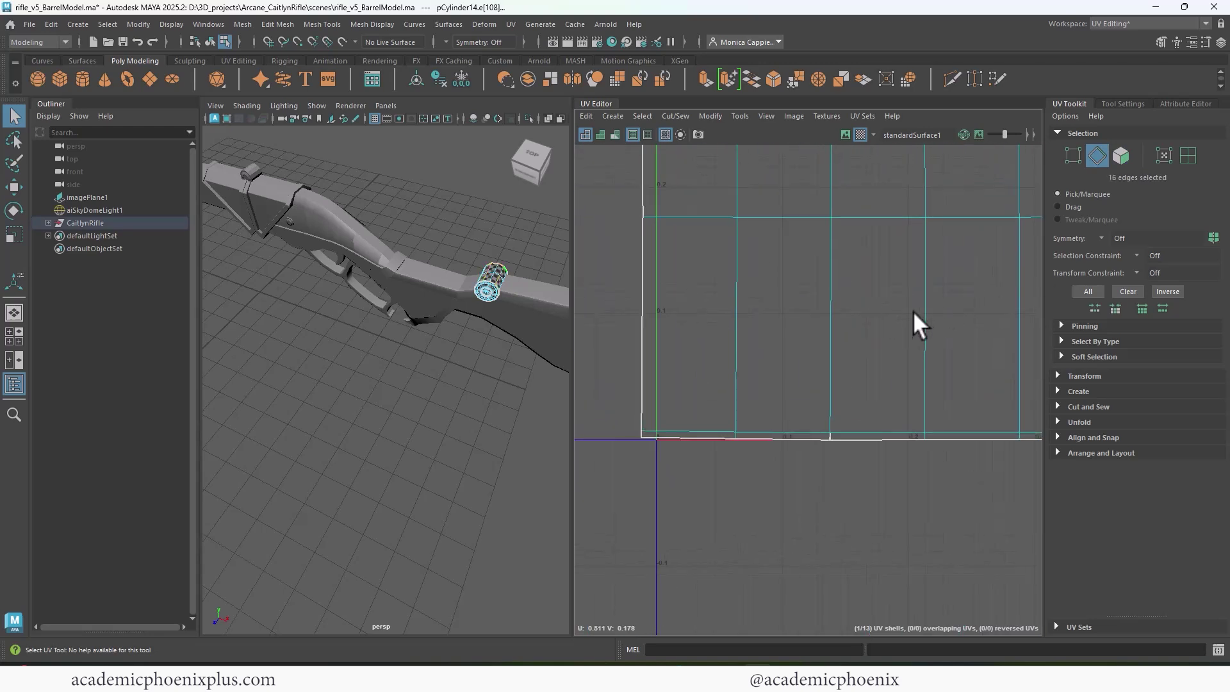
left_click_drag(838, 431, 839, 432, "shift")
middle_click_drag(892, 256, 832, 513, "alt")
left_click_drag(763, 255, 761, 254, "shift")
middle_click_drag(973, 309, 788, 306, "alt")
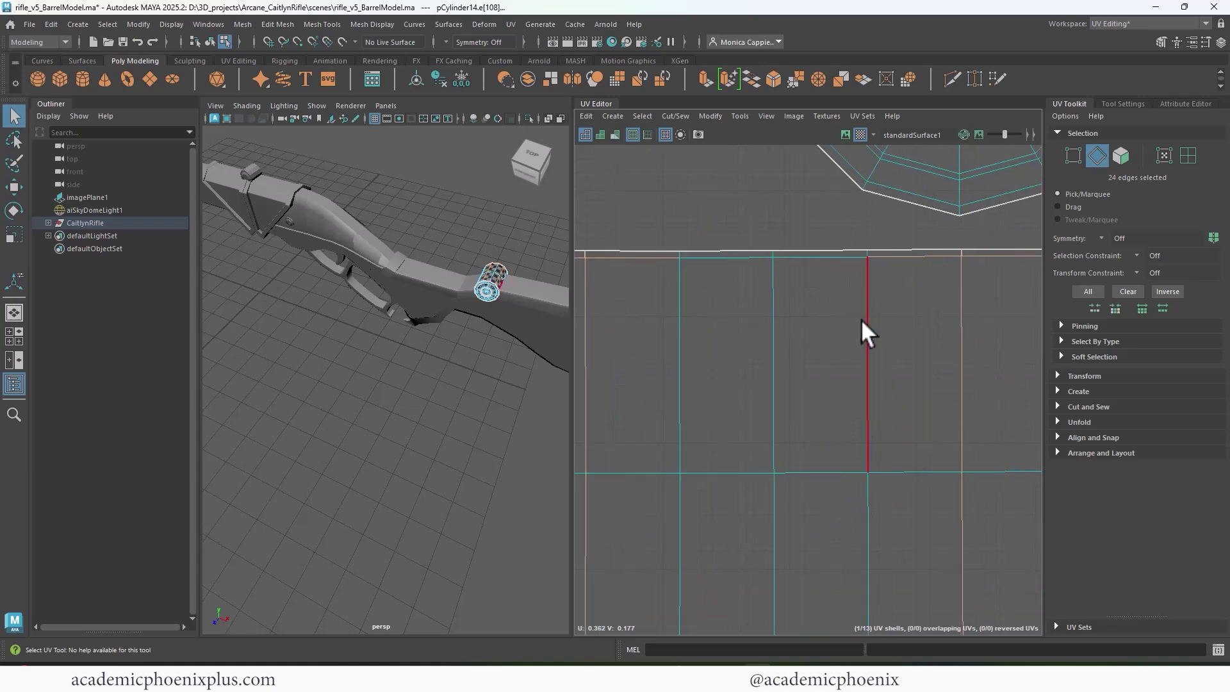
right_click_drag(870, 320, 906, 337, "shift")
Step: Isolate the knob and turn off the checker texture on it
key("e")
right_click_drag(813, 305, 835, 304)
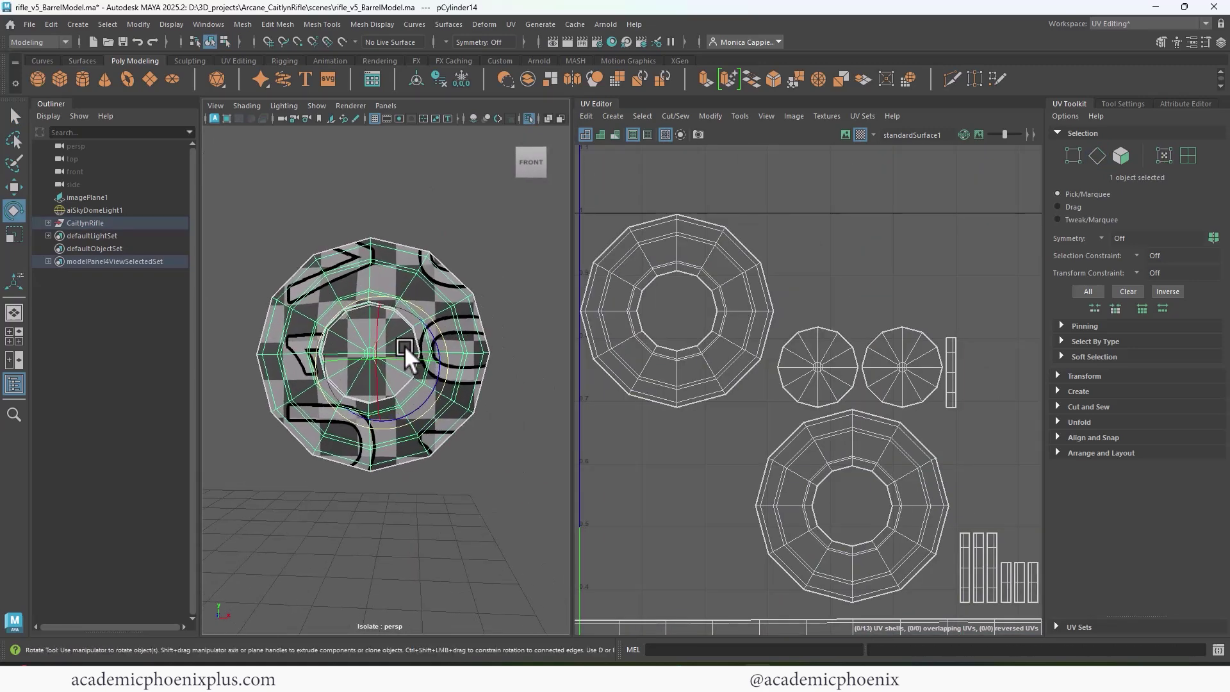
scroll(405, 345, "up", 2)
left_click(860, 134)
left_click_drag(442, 379, 595, 358, "alt")
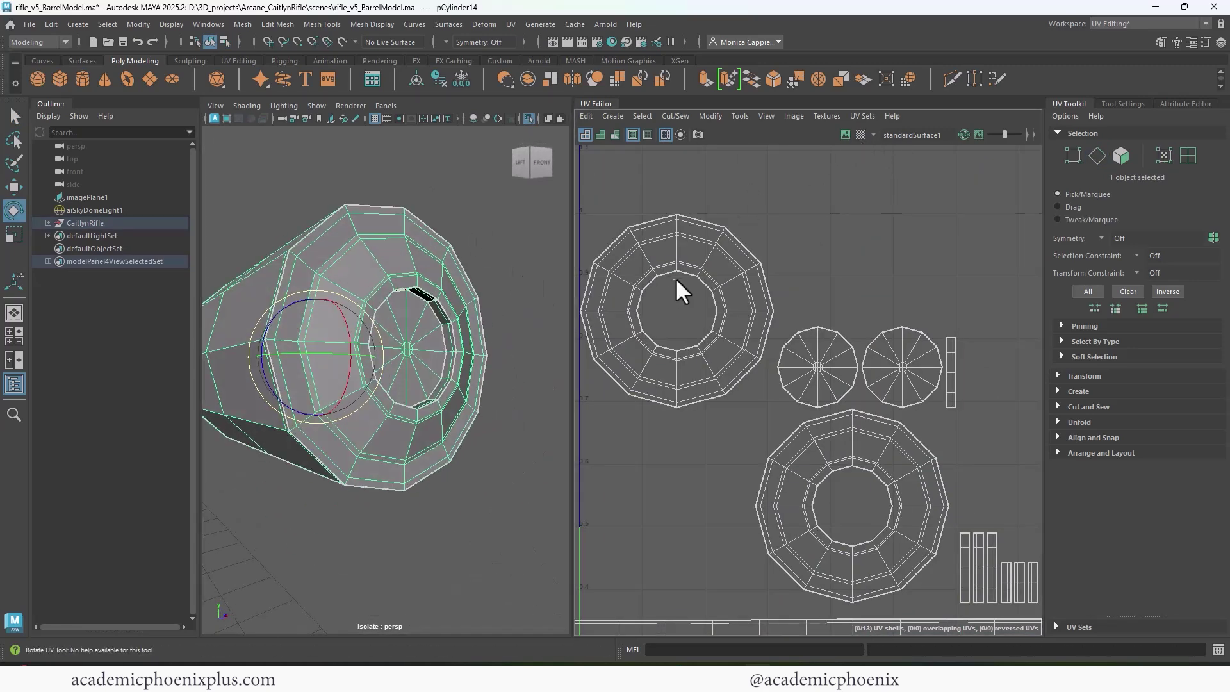
Step: Sew the narrow rim strips to the front ring shell along its inner edge loop and unfold the joined shell
right_click_drag(675, 277, 674, 246)
double_click(453, 340)
right_click_drag(694, 338, 741, 356, "shift")
middle_click_drag(822, 448, 777, 310, "alt")
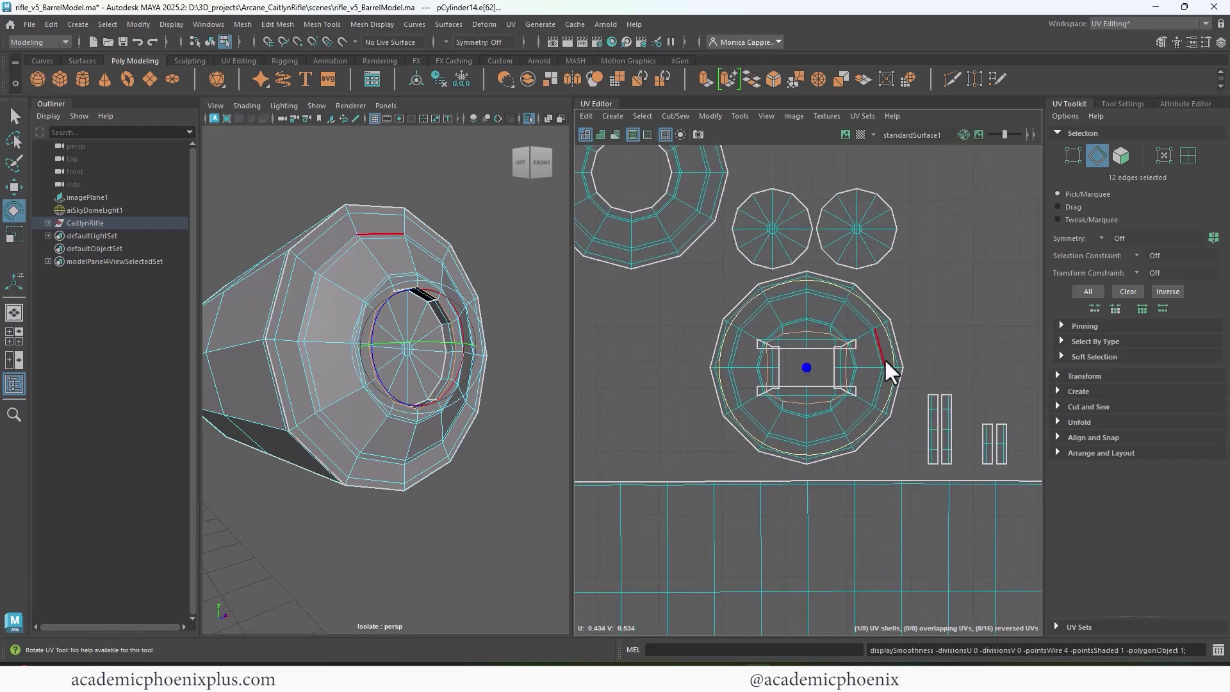
right_click_drag(884, 358, 881, 380, "ctrl")
right_click_drag(795, 383, 827, 390, "shift")
scroll(828, 390, "up", 2)
middle_click_drag(827, 390, 718, 324, "alt")
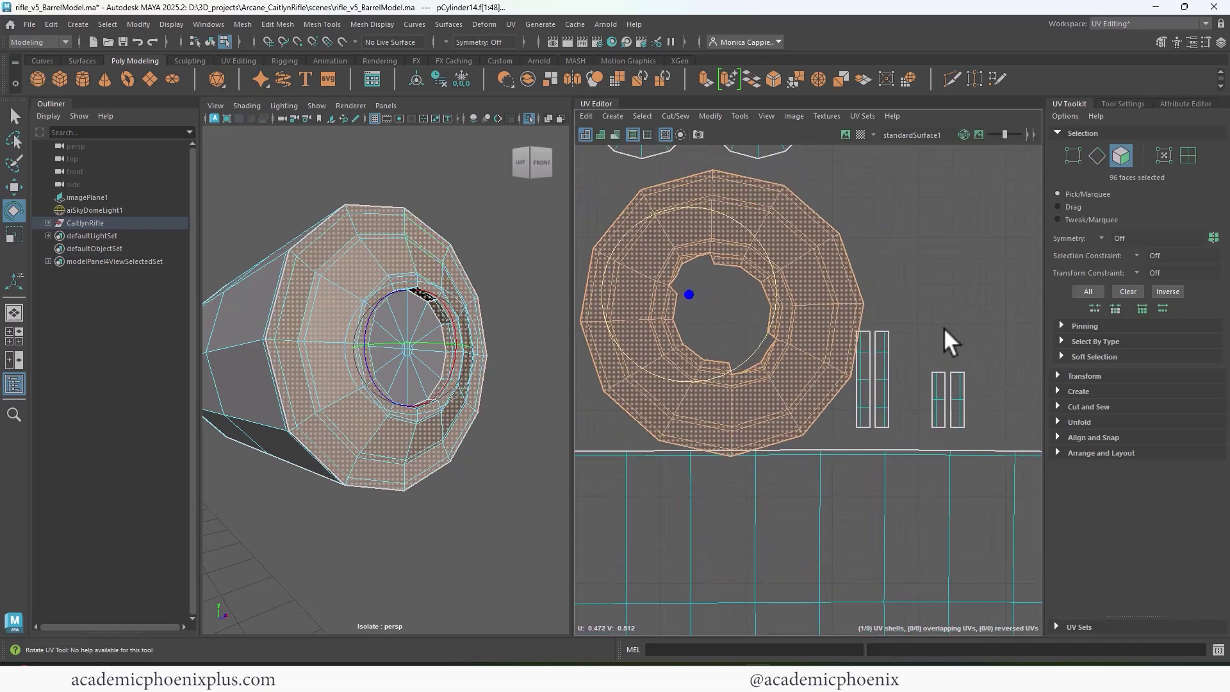
Step: Pull the loose UV beside the front ring shell's lower notch into the central hole to expose the seam
key("w")
left_click_drag(719, 306, 710, 288)
scroll(783, 285, "up", 2)
left_click(798, 352)
left_click(675, 321)
right_click_drag(675, 320, 641, 348)
left_click(708, 378)
left_click_drag(708, 377, 703, 365)
double_click(718, 378)
left_click(715, 378)
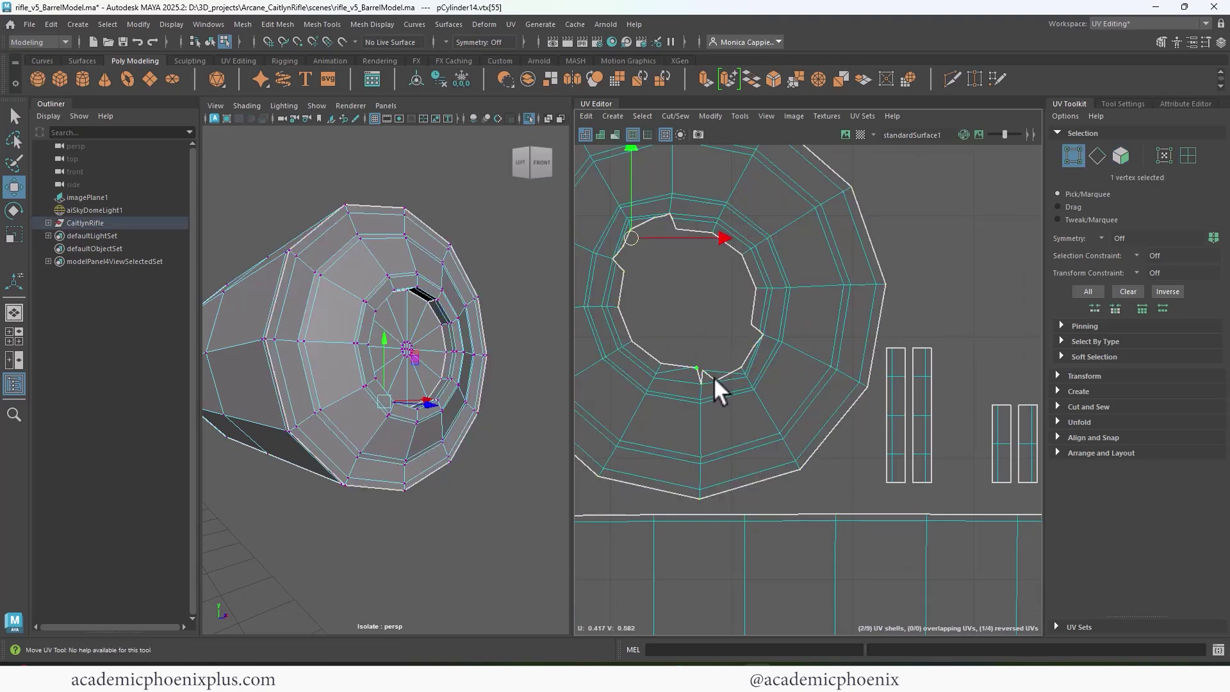
right_click(723, 378)
right_click_drag(723, 370, 749, 378)
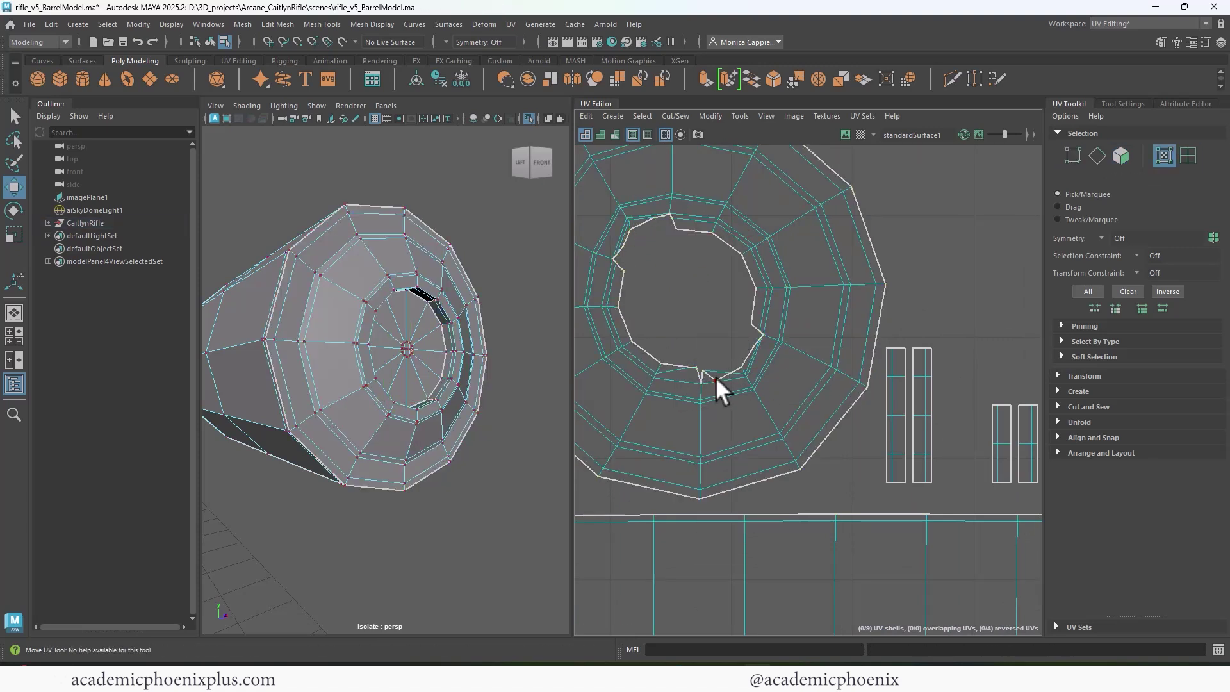
left_click(716, 379)
left_click_drag(716, 379, 706, 358)
Step: Sew the open notch seams around the front ring shell's inner rim and unfold the ring
right_click_drag(710, 371, 701, 347)
left_click(699, 375)
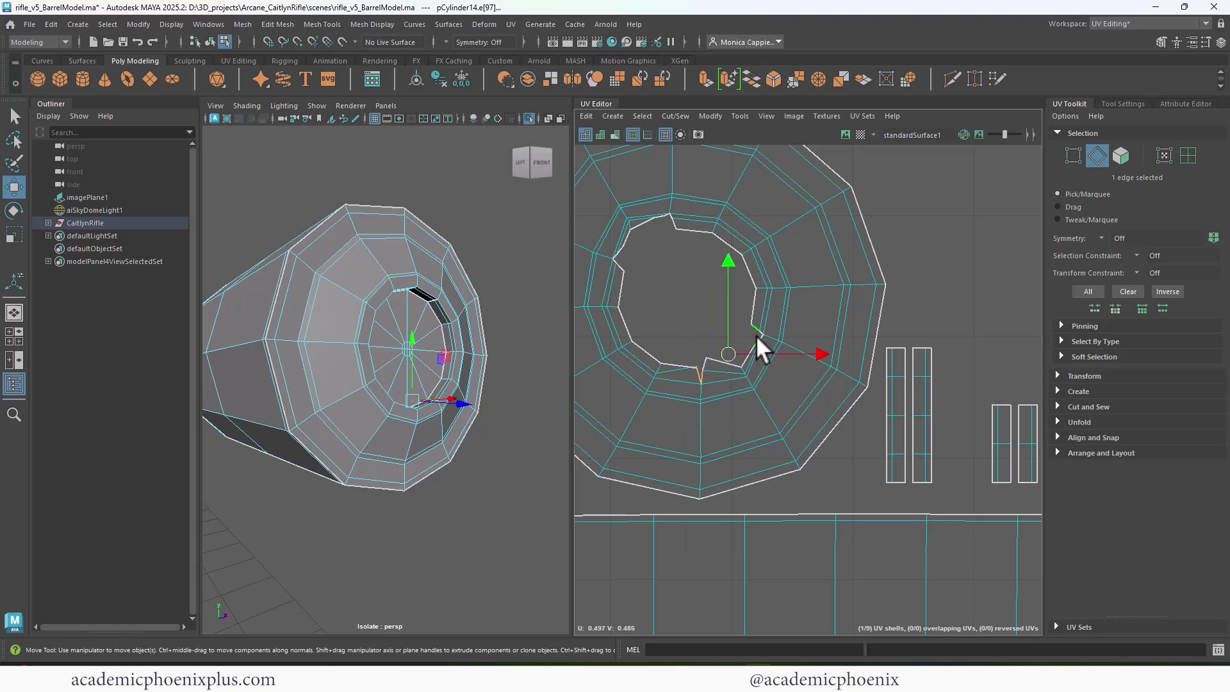
left_click(671, 219, "shift")
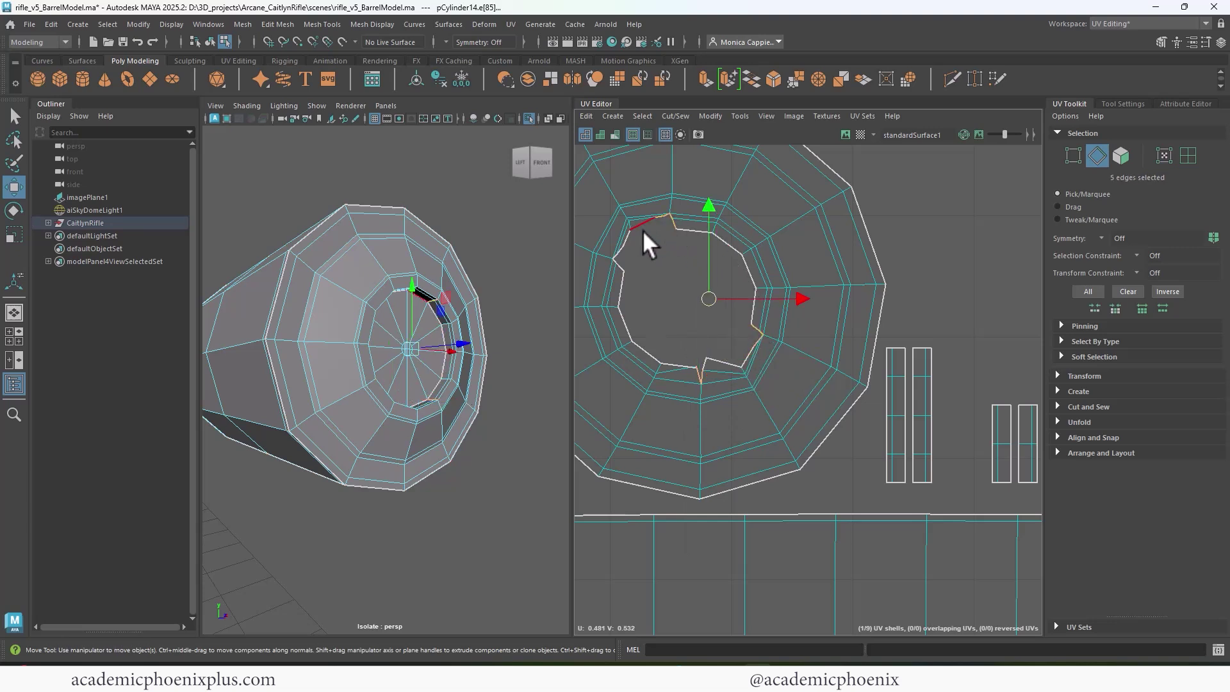
right_click_drag(736, 375, 657, 399, "shift")
double_click(755, 417)
right_click_drag(732, 375, 733, 341)
left_click(707, 375)
right_click_drag(721, 395, 766, 414, "shift")
right_click_drag(743, 413, 673, 427)
double_click(739, 426)
right_click_drag(770, 390, 692, 391, "shift")
Step: Sew the round cap disc into the front ring shell along the inner edge loop
right_click_drag(738, 381, 805, 346)
double_click(734, 251)
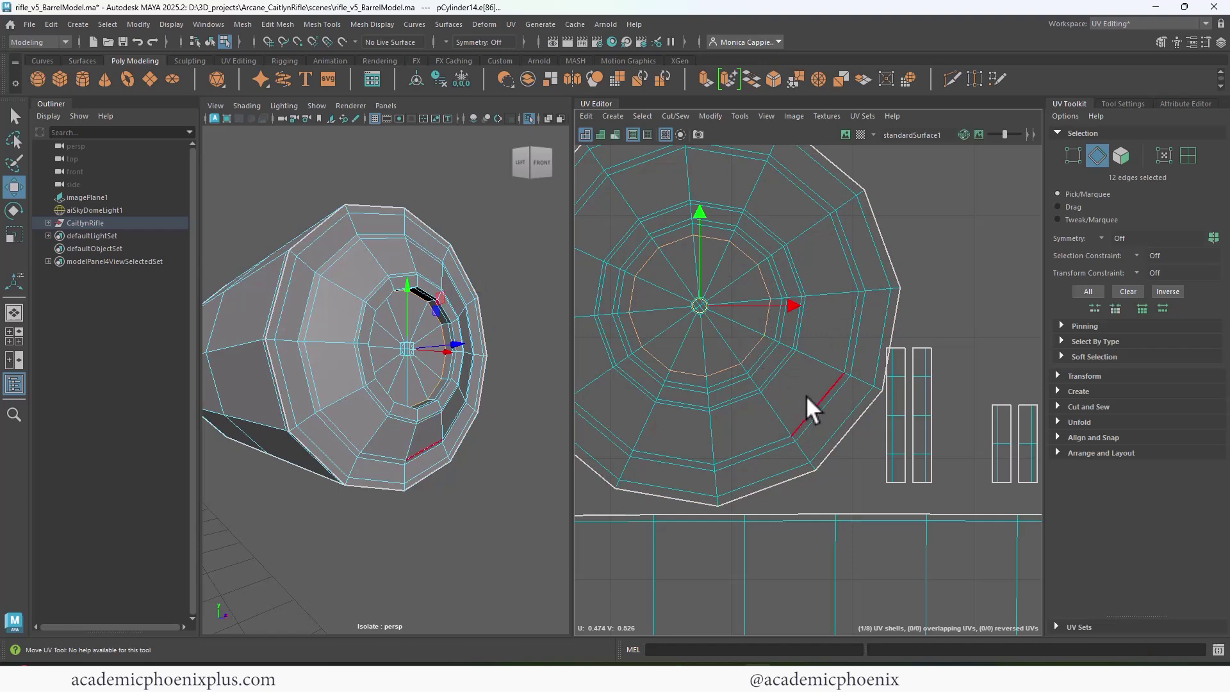
right_click_drag(806, 395, 703, 291, "alt")
middle_click_drag(703, 290, 673, 234, "alt")
right_click_drag(813, 288, 868, 338, "alt")
middle_click_drag(867, 338, 827, 367, "alt")
Step: Sew the remaining narrow rim strips to the other ring shell's inner edge and unfold it
right_click_drag(827, 367, 828, 314)
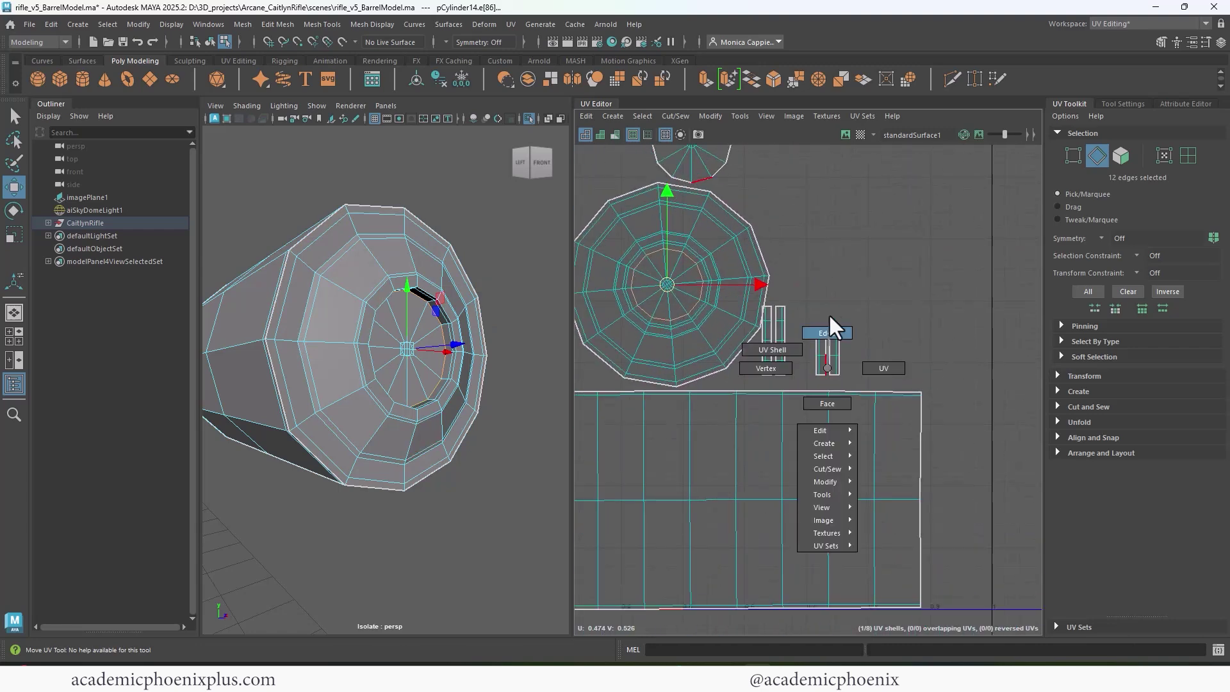
middle_click_drag(828, 313, 741, 344, "alt")
right_click_drag(741, 343, 648, 366, "shift")
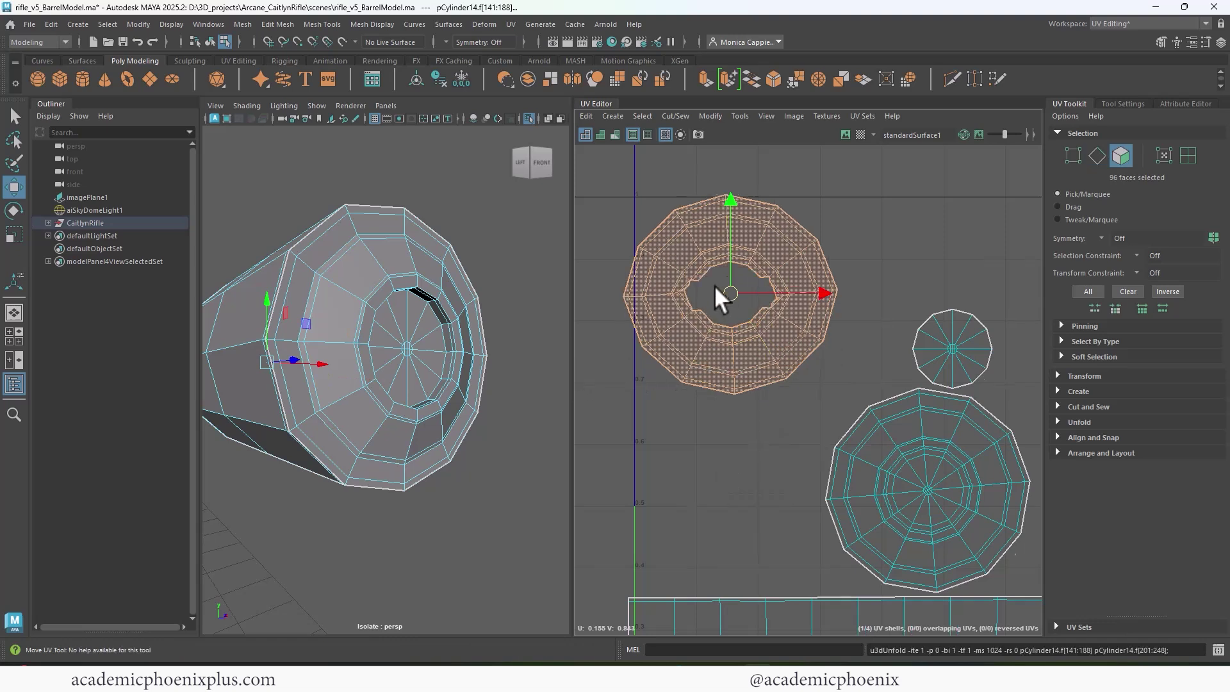
Step: Sew the open notch seams around the second ring shell's inner rim and unfold the ring
key("F10")
right_click_drag(714, 285, 856, 278, "alt")
left_click(809, 255)
left_click(808, 333)
key("g")
middle_click_drag(722, 343, 875, 374, "alt")
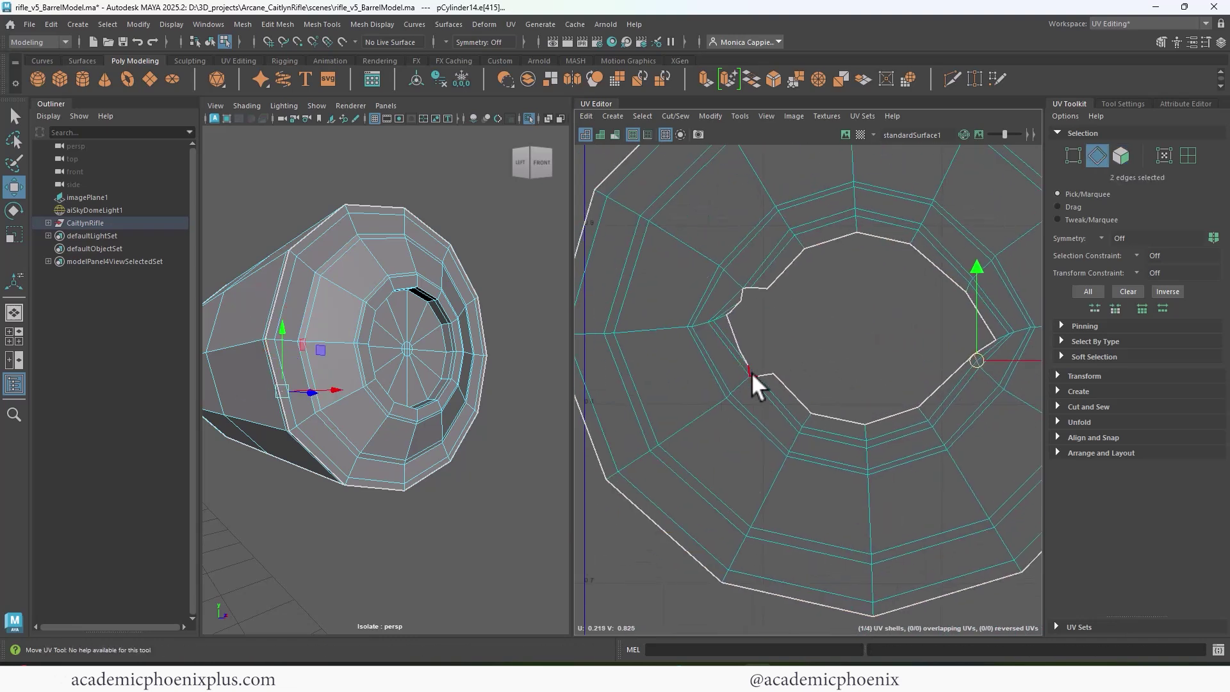
left_click(782, 392)
key("g")
left_click(725, 269)
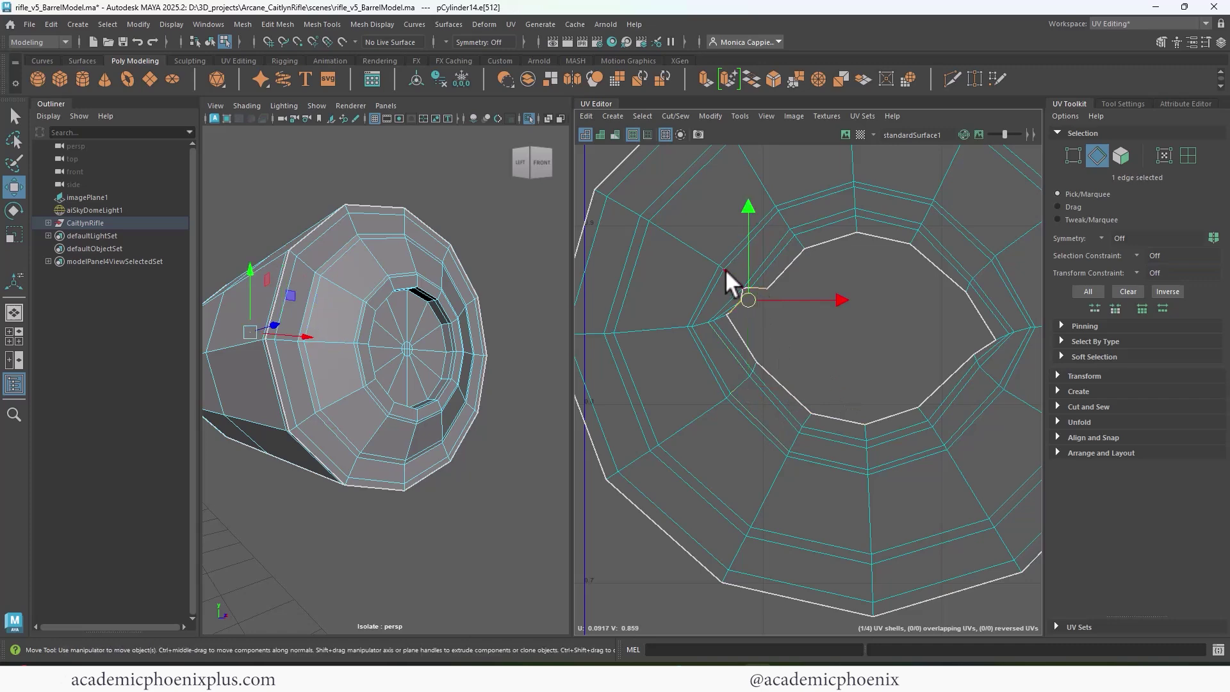
right_click_drag(673, 343, 631, 349, "shift")
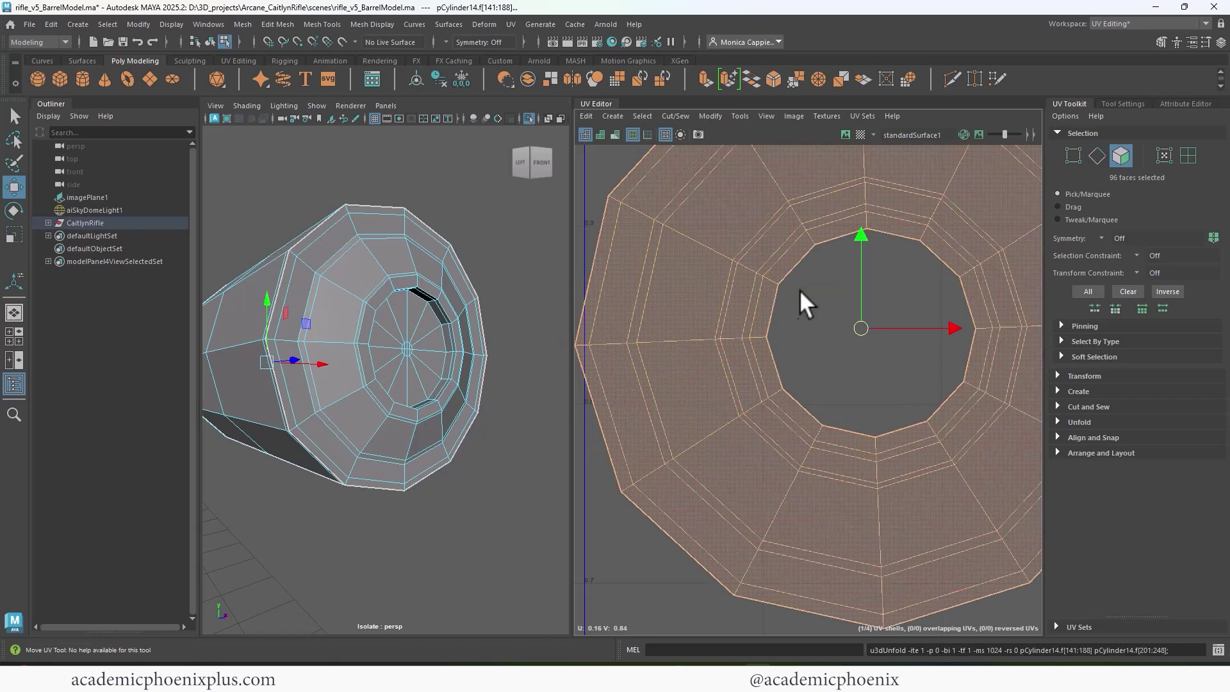
Step: Sew the remaining round cap disc into the second ring shell along its inner edge loop
double_click(787, 270)
right_click_drag(787, 282, 836, 306, "shift")
scroll(900, 390, "down", 4)
right_click_drag(818, 402, 672, 421)
double_click(812, 427)
scroll(700, 329, "down", 5)
middle_click_drag(816, 408, 736, 274, "alt")
Step: Sew each round end shell to the cylinder wall strip along a single outer rim edge
right_click_drag(826, 421, 816, 384)
left_click_drag(419, 208, 345, 256, "alt")
left_click(346, 258)
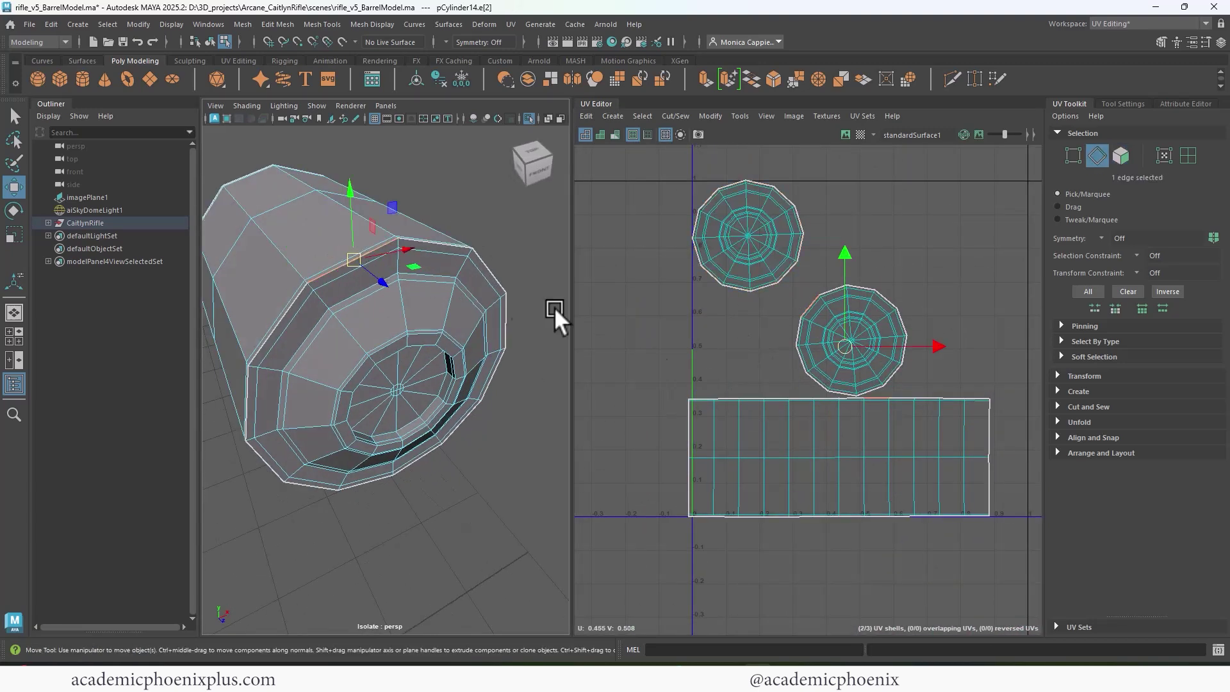
right_click_drag(828, 413, 874, 435, "shift")
left_click(871, 515)
right_click_drag(870, 514, 915, 537, "shift")
Step: Unfold the complete knob shell and show the whole rifle again
right_click_drag(897, 470, 893, 507)
double_click(875, 470)
right_click_drag(875, 469, 800, 466, "shift")
right_click_drag(914, 442, 858, 418, "alt")
right_click_drag(379, 261, 461, 222)
left_click(528, 118)
left_click_drag(301, 266, 340, 288, "alt")
left_click(384, 288)
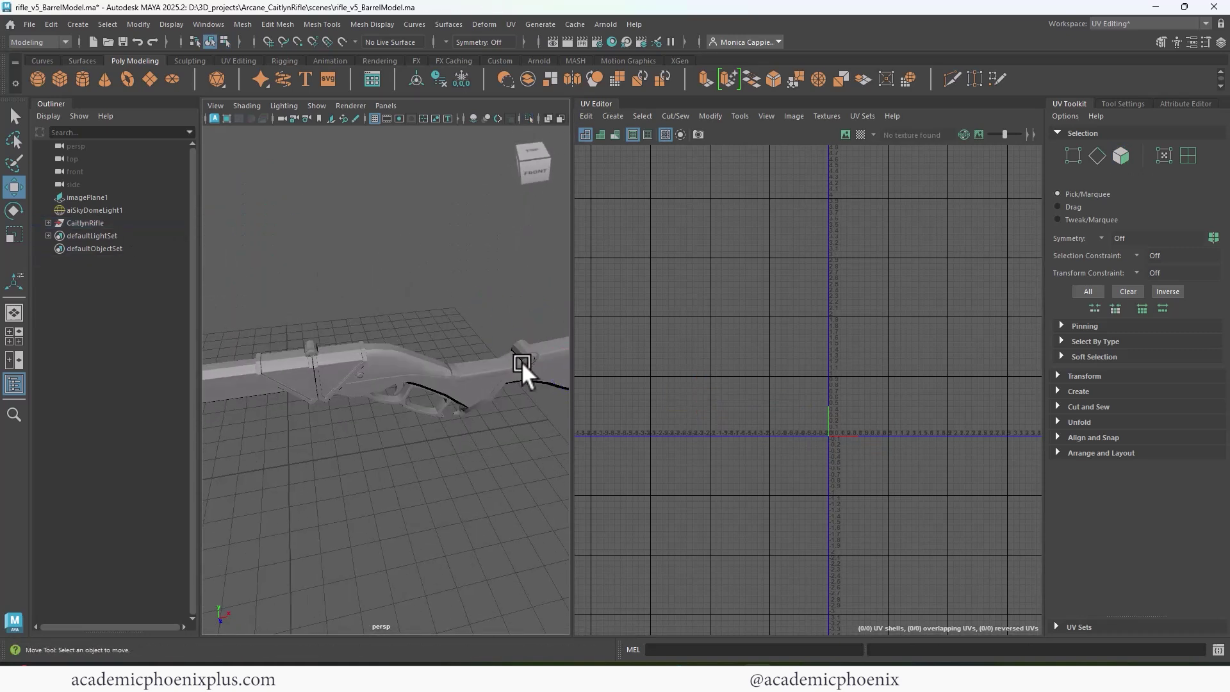
Step: Copy the finished knob's UVs to the matching knob on the rifle's other section with Transfer Attributes
left_click(521, 361)
left_click(311, 350, "shift")
left_click(243, 25)
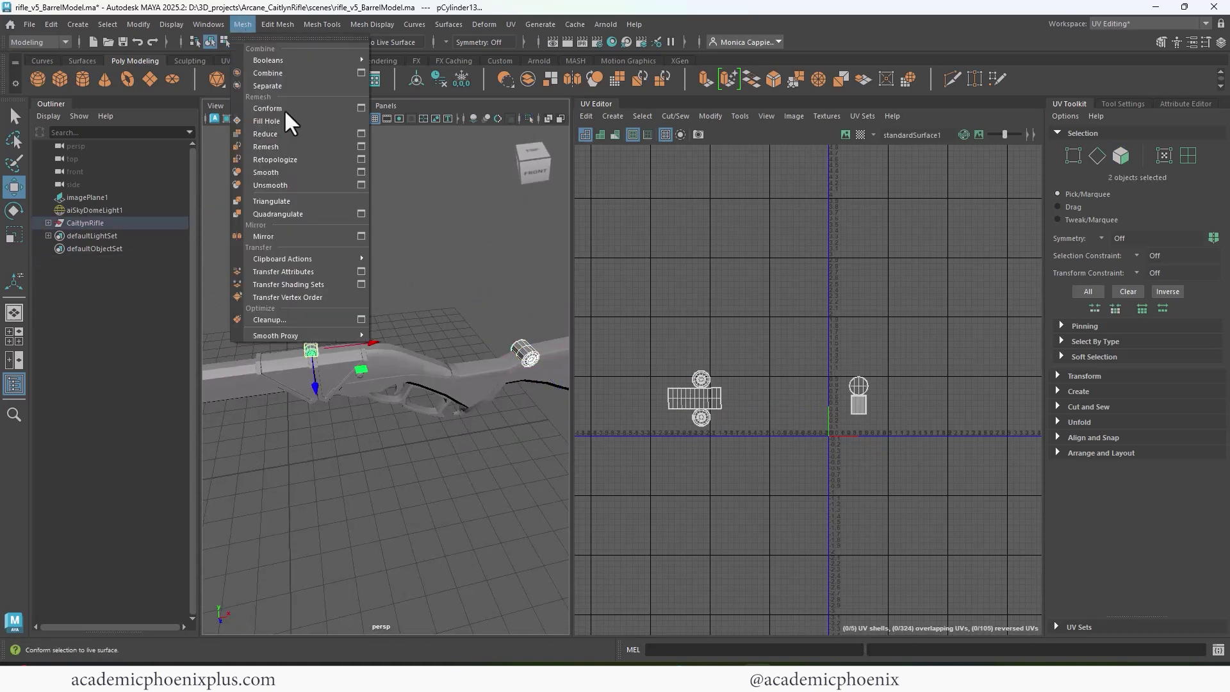
left_click(361, 271)
left_click(679, 359)
left_click(329, 314)
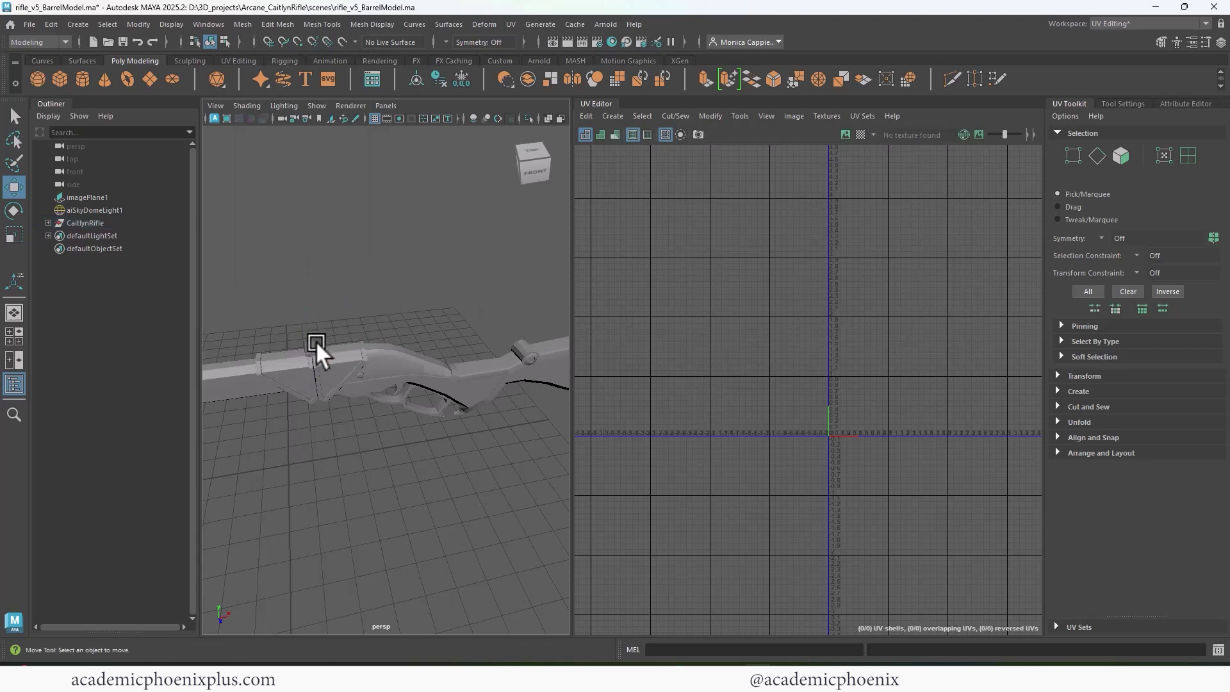
left_click(311, 348)
left_click(417, 82)
Step: Apply automatic UV mapping to the curved bracket running down from the knob under the stock
middle_click_drag(477, 372, 371, 318, "alt")
left_click(462, 321)
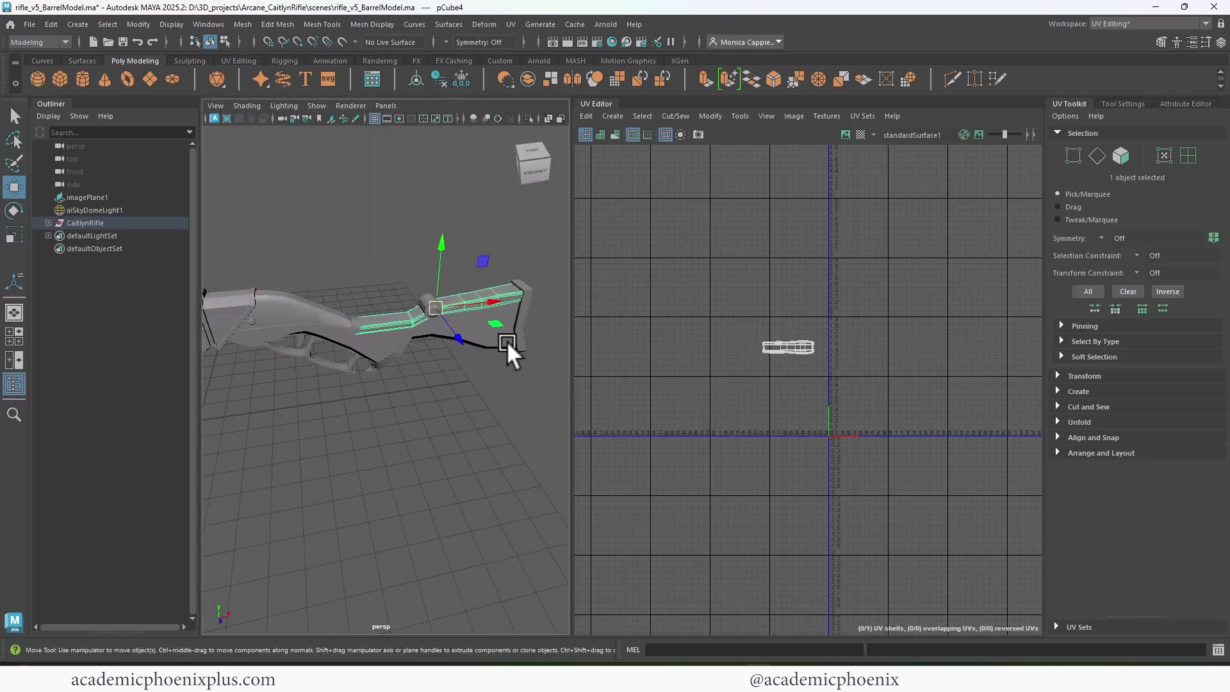
left_click(520, 339)
left_click(399, 354)
left_click(510, 24)
left_click(556, 103)
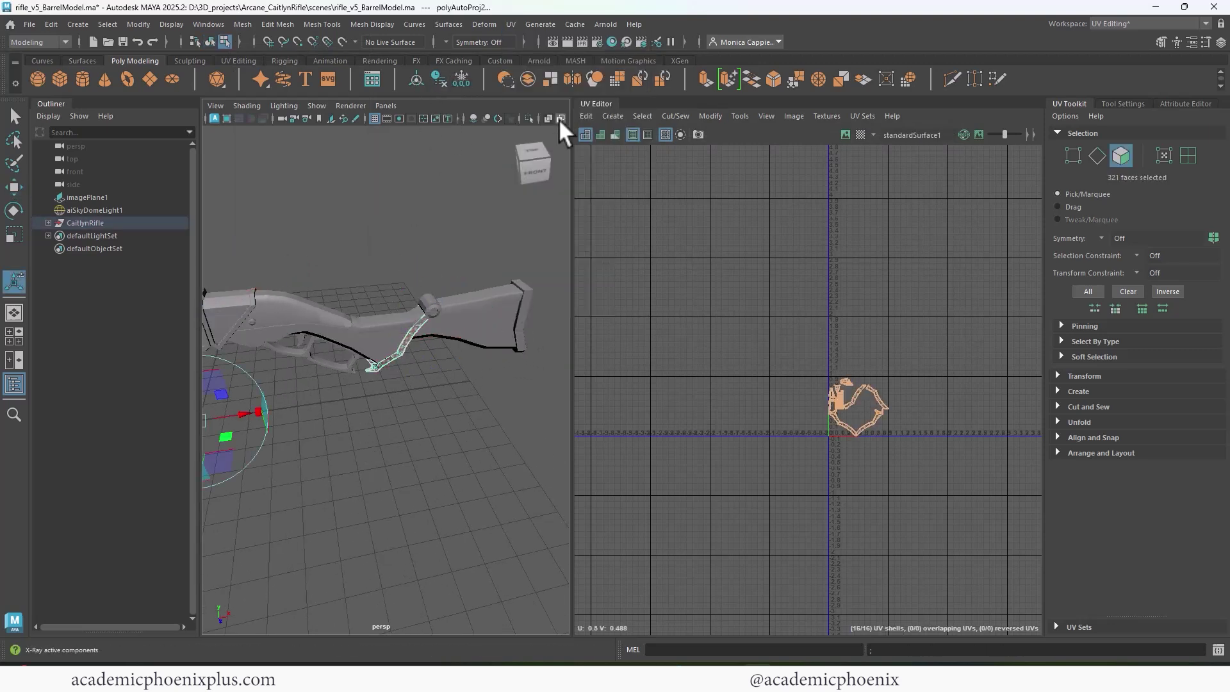
Step: Apply a planar UV projection to the curved bracket under the stock
middle_click_drag(829, 424, 793, 394, "alt")
scroll(792, 393, "up", 5)
scroll(421, 328, "up", 6)
middle_click_drag(421, 328, 415, 339, "alt")
left_click_drag(415, 339, 355, 295, "alt")
right_click_drag(356, 295, 390, 274)
left_click(510, 24)
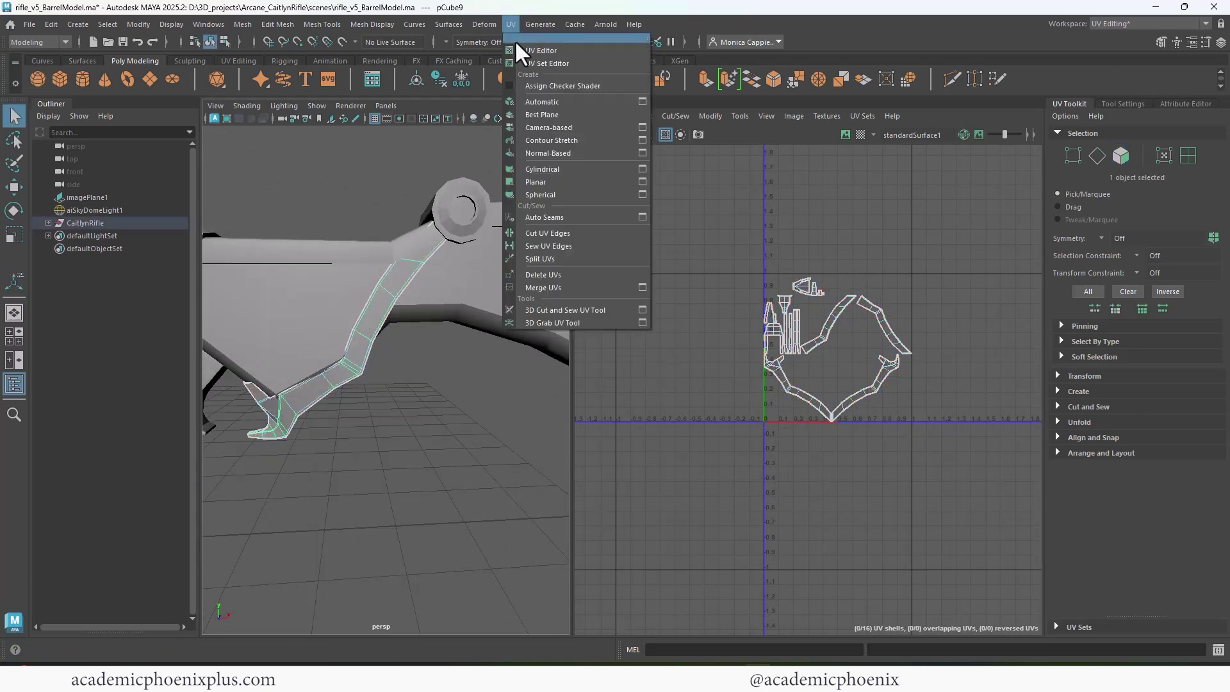
left_click(643, 182)
left_click(695, 360)
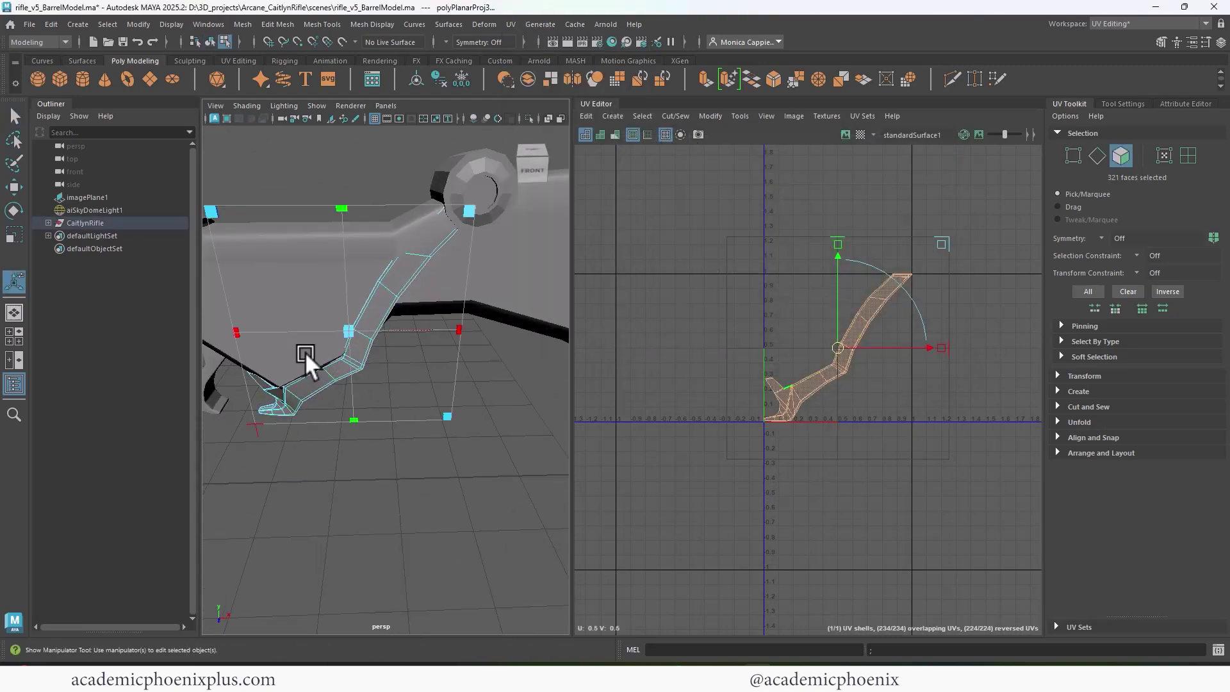
Step: Examine the topology and central edges at the bracket's hooked end
left_click_drag(305, 351, 384, 295, "alt")
scroll(385, 294, "up", 5)
mouse_move(397, 297)
middle_mouse_down("alt")
mouse_move(428, 308)
mouse_move(415, 294)
middle_mouse_up("alt")
key("q")
double_click(400, 283)
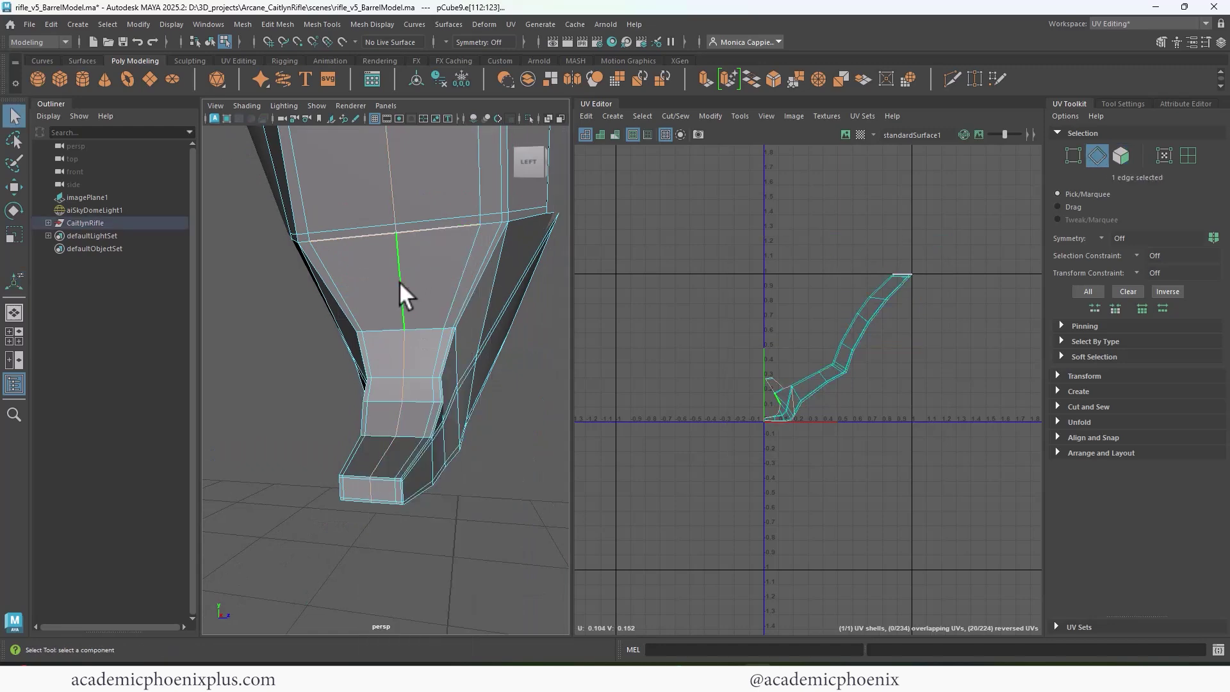
left_click_drag(359, 518, 333, 410, "alt")
right_click_drag(333, 410, 405, 280, "alt")
key("F8")
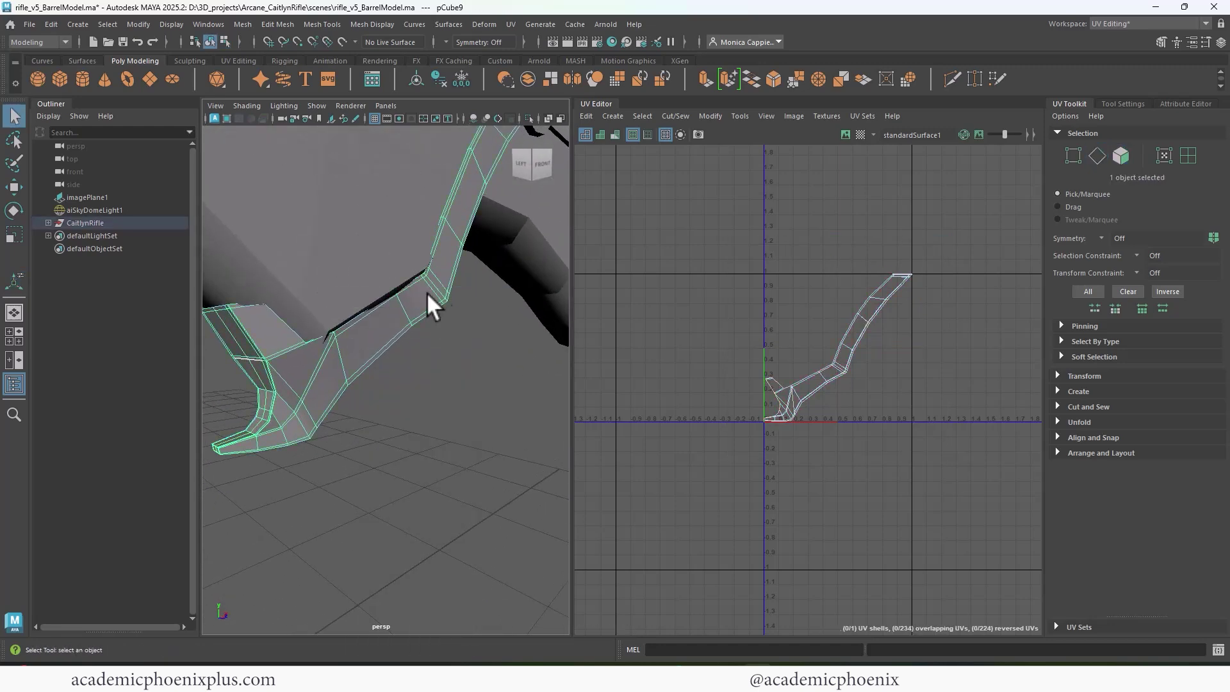
Step: Isolate the bracket and add an edge along one of its lower arms with Multi-Cut
left_click(529, 119)
left_click_drag(346, 334, 384, 269, "alt")
right_click_drag(384, 269, 410, 282, "alt")
left_click_drag(410, 282, 378, 301, "alt")
right_click_drag(378, 301, 413, 315, "alt")
right_click_drag(333, 295, 263, 296, "shift")
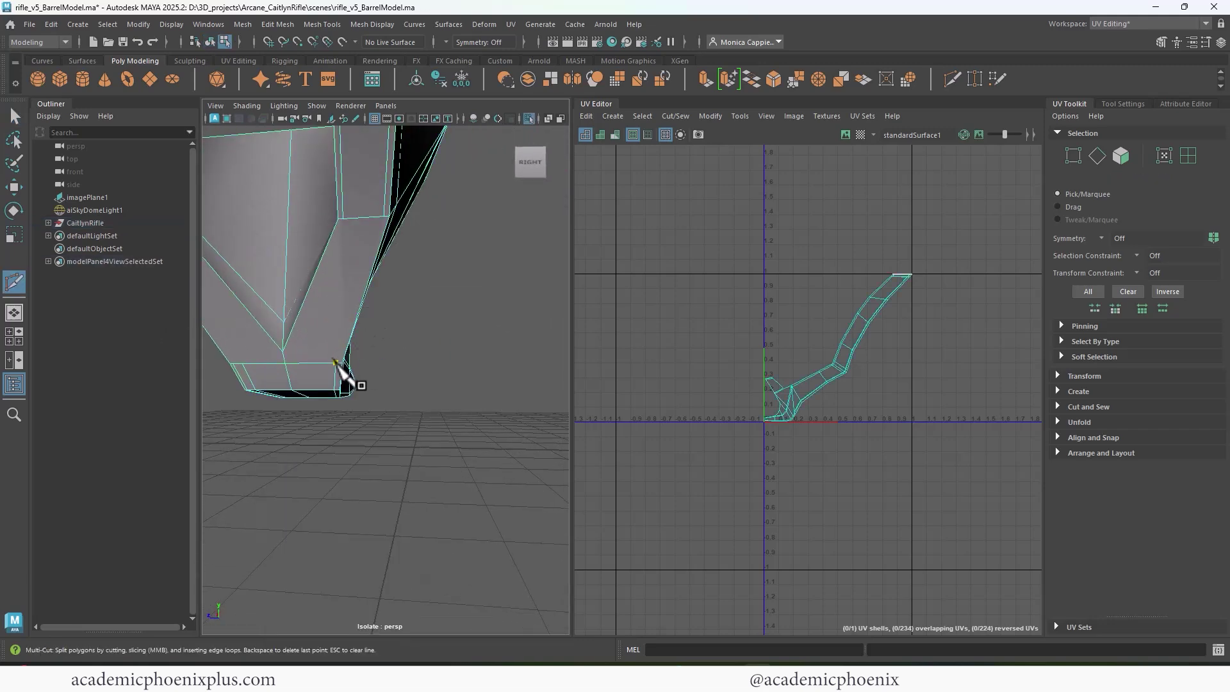
left_click_drag(398, 241, 442, 221, "alt")
key("ctrl+z")
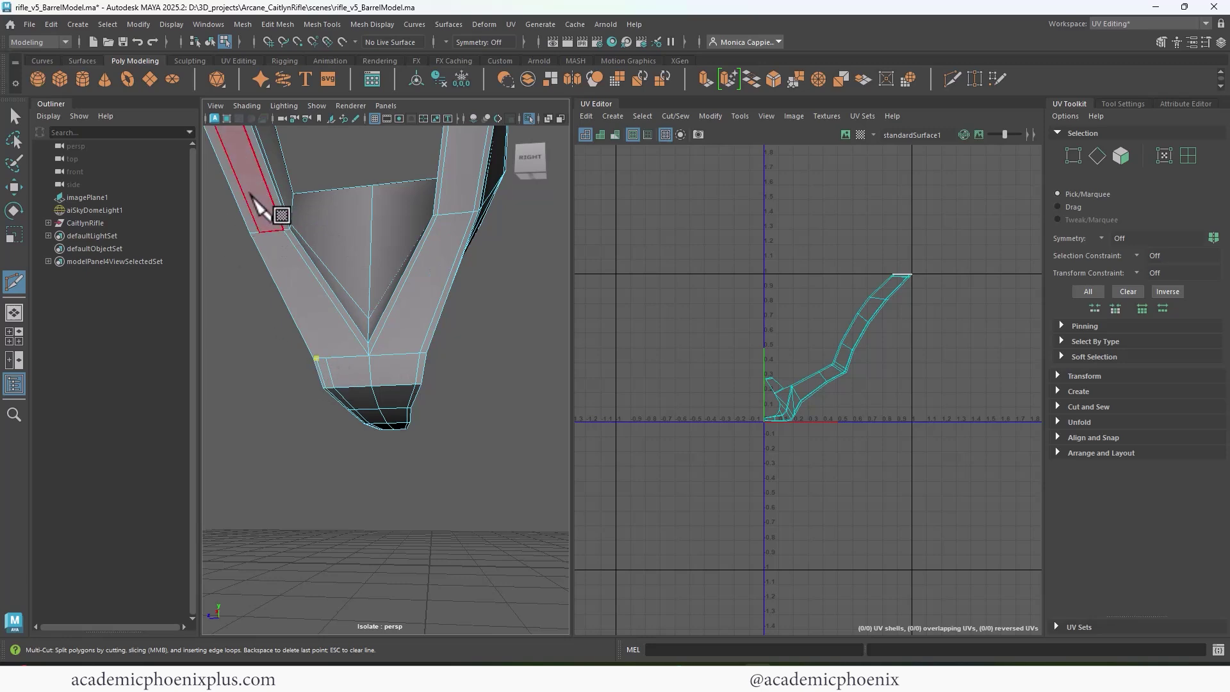
left_click(259, 231)
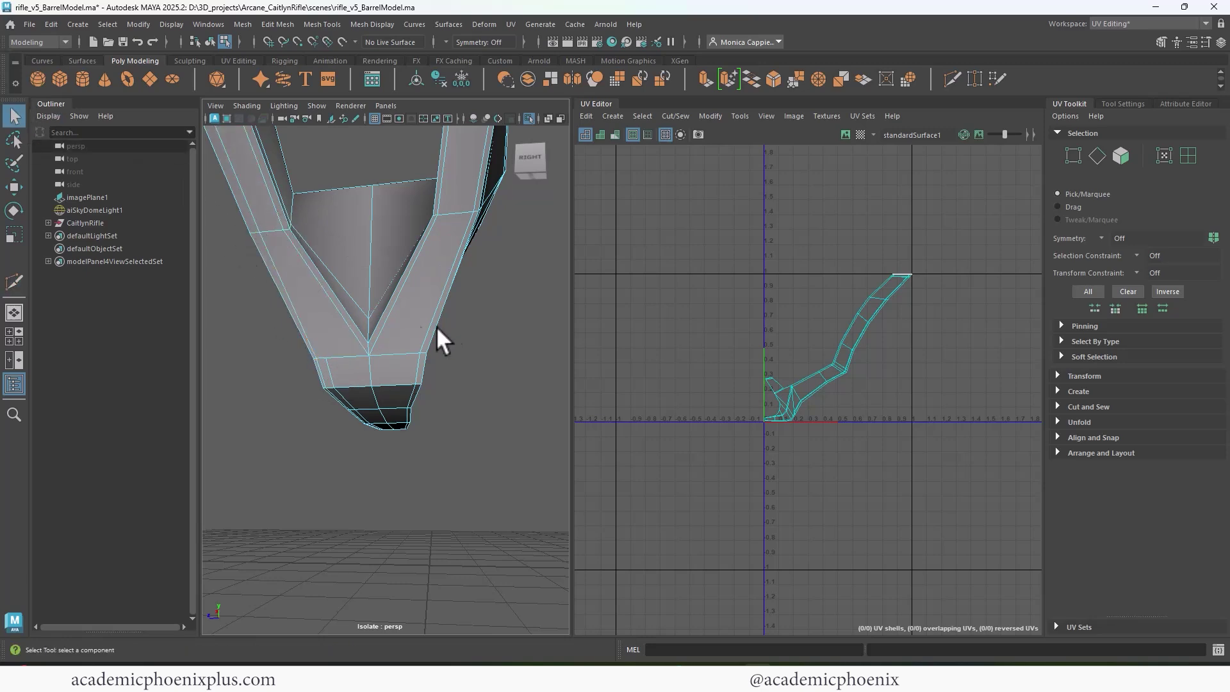
Step: Move the vertex where the bracket's two arms meet upward
left_click_drag(436, 325, 369, 245, "alt")
right_click_drag(392, 324, 356, 326)
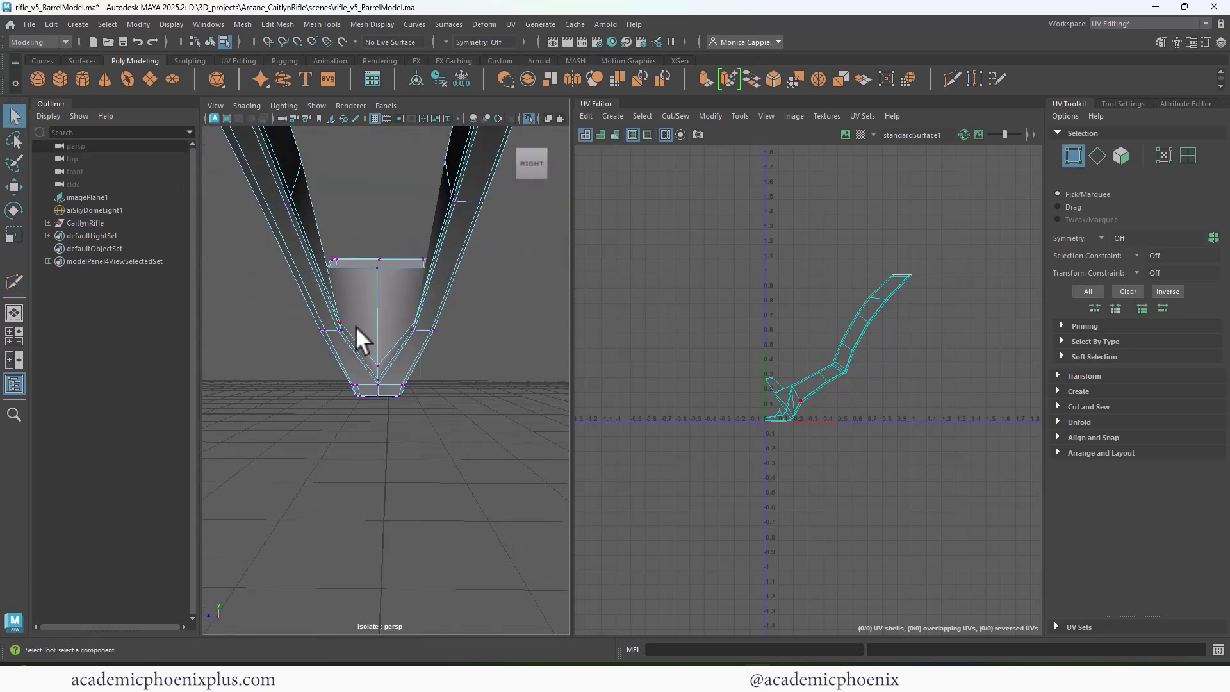
left_click(377, 366)
key("w")
left_click_drag(375, 288, 375, 245)
Step: Delete the three surplus edges on the side of the bracket's hooked end
left_click_drag(375, 256, 447, 313, "alt")
left_click_drag(466, 282, 453, 352, "alt")
right_click_drag(454, 352, 461, 310)
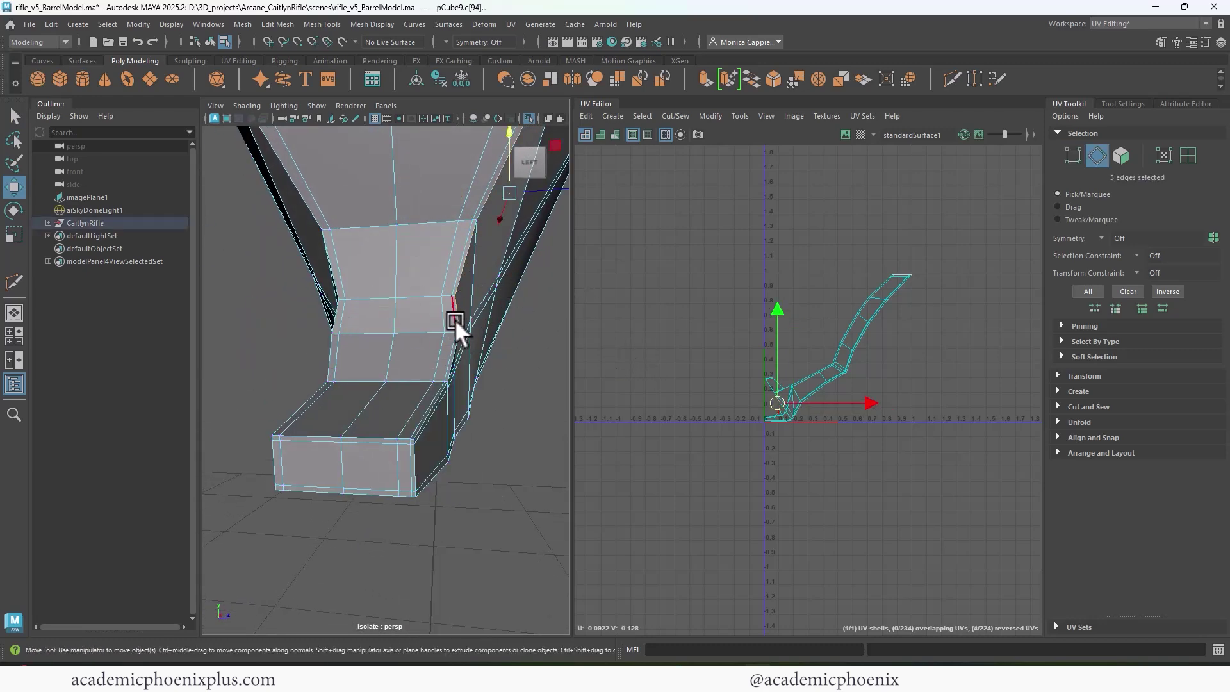
key("Delete")
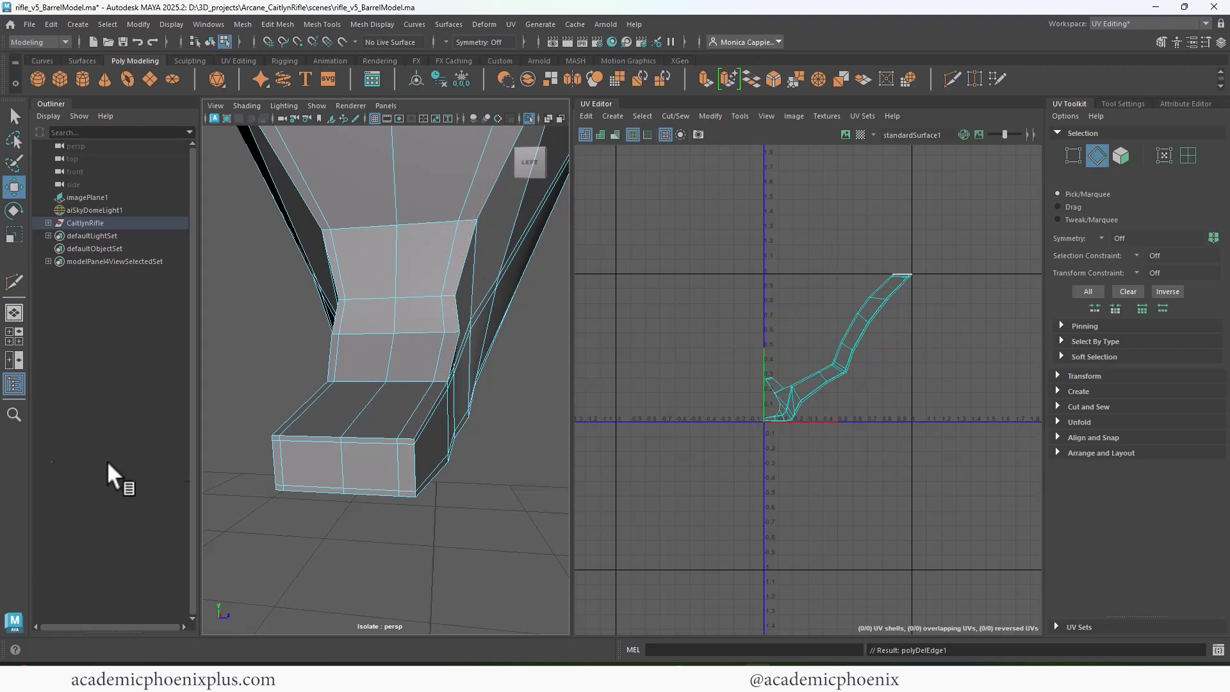
Step: Examine the bracket's shape from the front and side, comparing its smoothed preview with the unsmoothed mesh
scroll(419, 294, "down", 10)
scroll(419, 294, "up", 3)
left_click_drag(419, 294, 425, 349, "alt")
key("3")
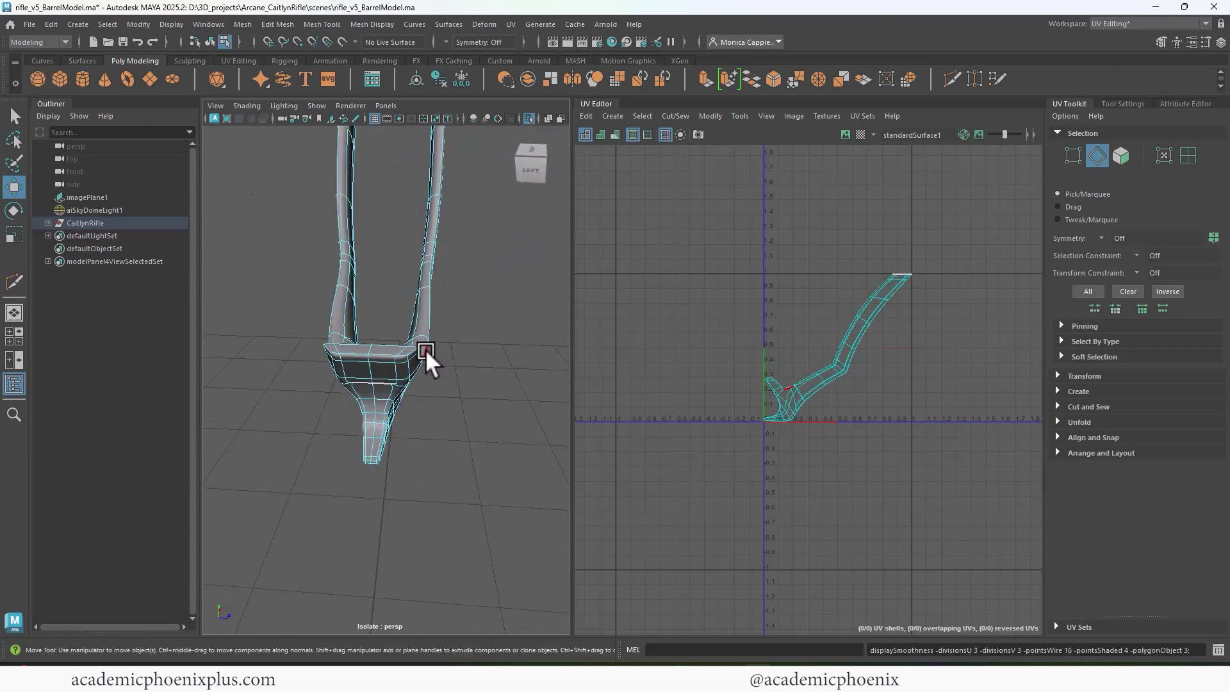
key("1")
scroll(402, 527, "up", 3)
left_click_drag(402, 527, 470, 356, "alt")
key("3")
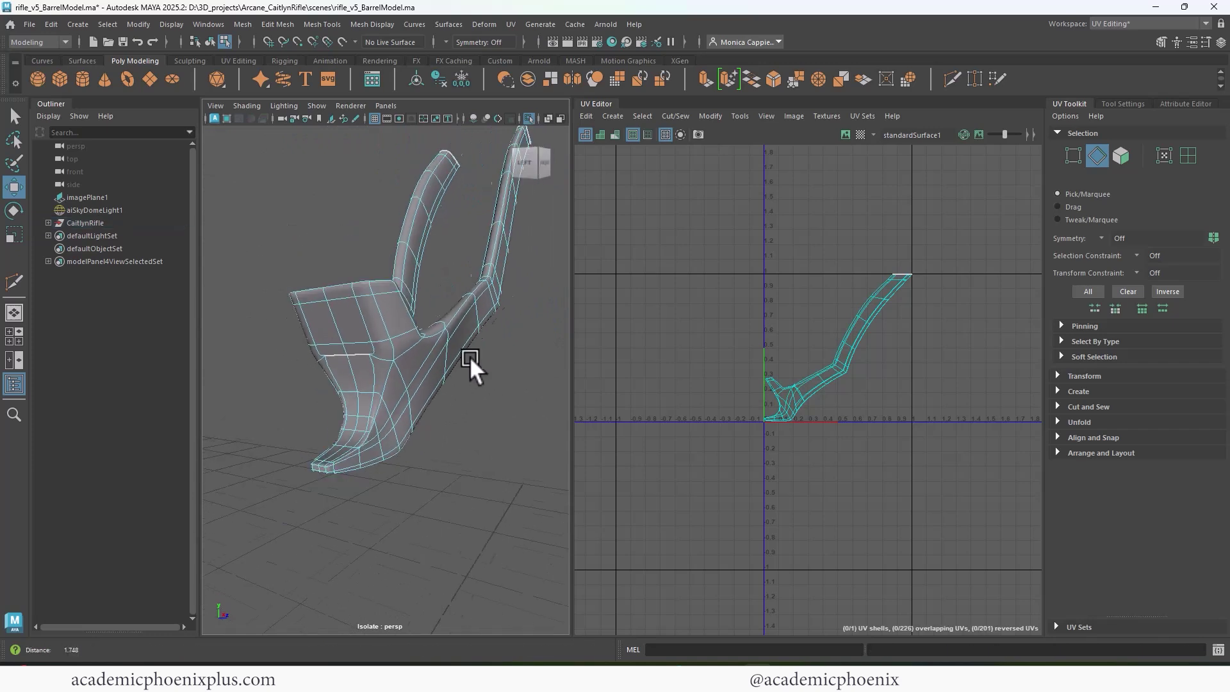
Step: Merge the close vertex pairs along the horizontal edge beneath the bracket's flared head
left_click(526, 295)
left_click_drag(526, 294, 450, 389, "alt")
scroll(327, 393, "up", 5)
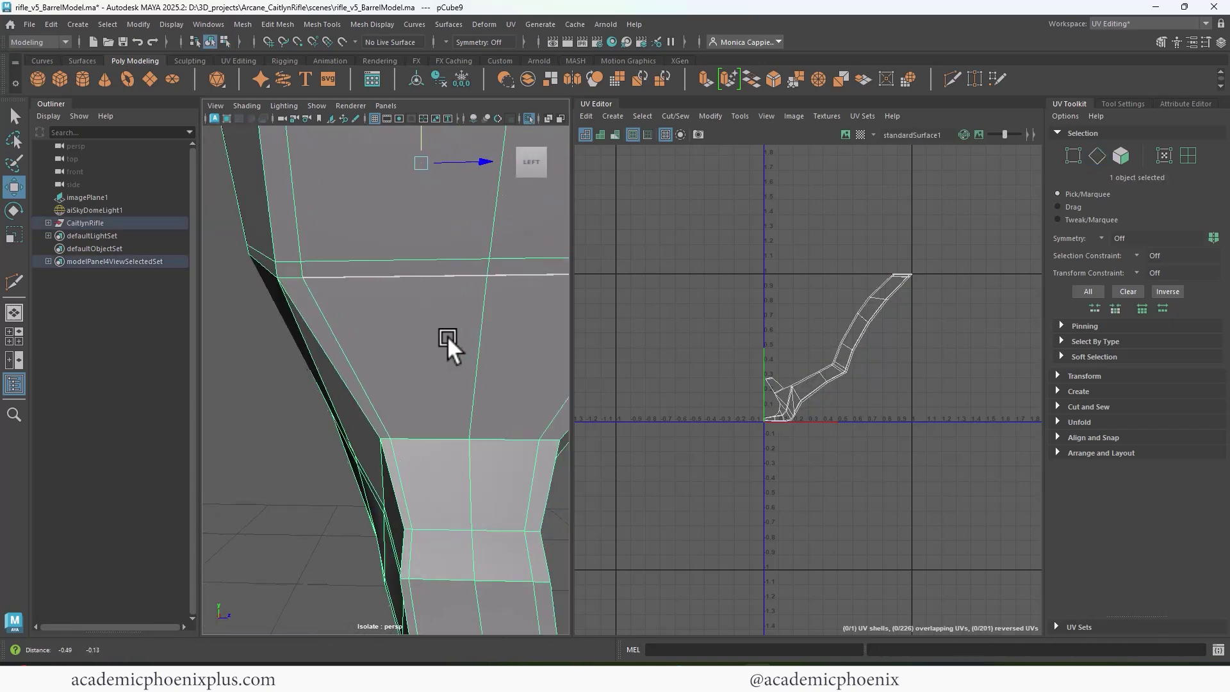
right_click_drag(447, 314, 447, 251)
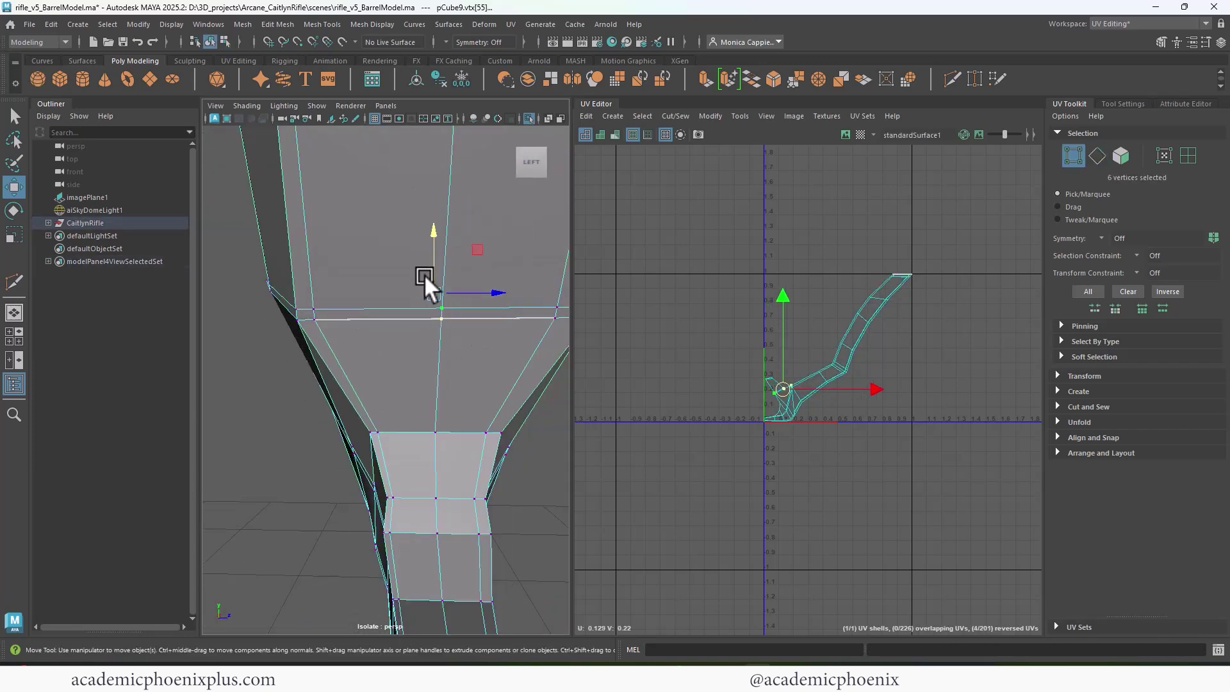
left_click(282, 23)
left_click(280, 203)
key("q")
right_click_drag(472, 308, 521, 278)
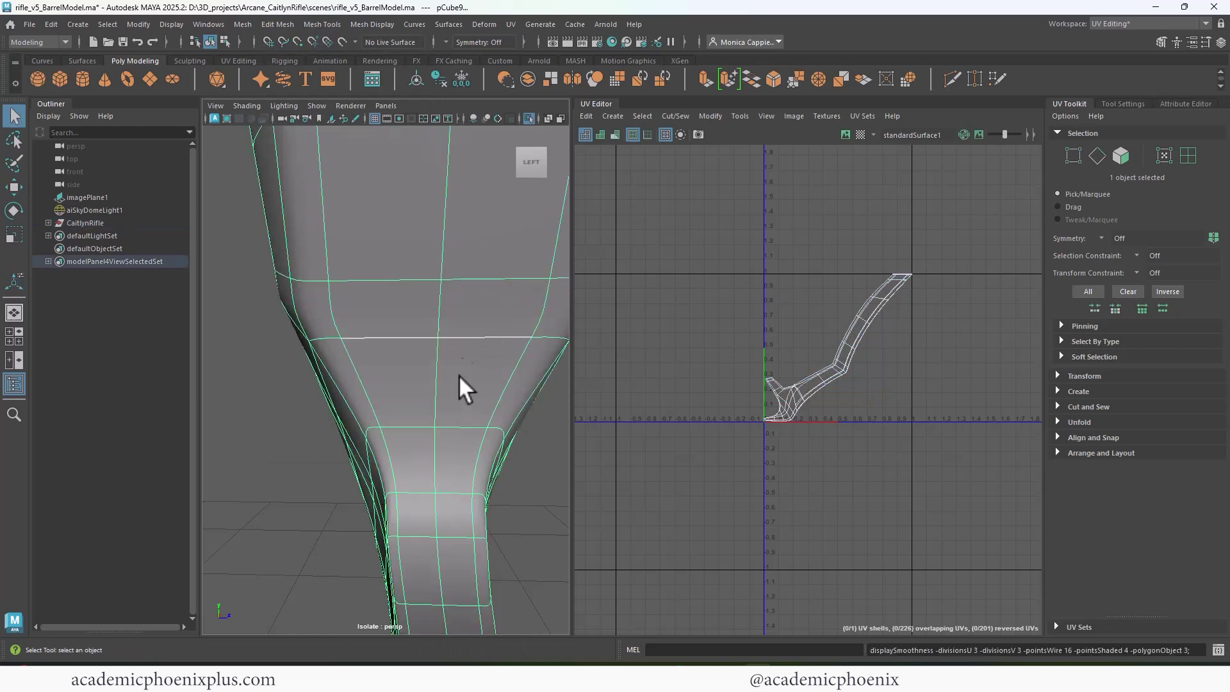
Step: Insert an edge loop lengthwise along the bracket's arms with Multi-Cut
left_click_drag(458, 374, 352, 350, "alt")
right_click_drag(347, 364, 343, 293)
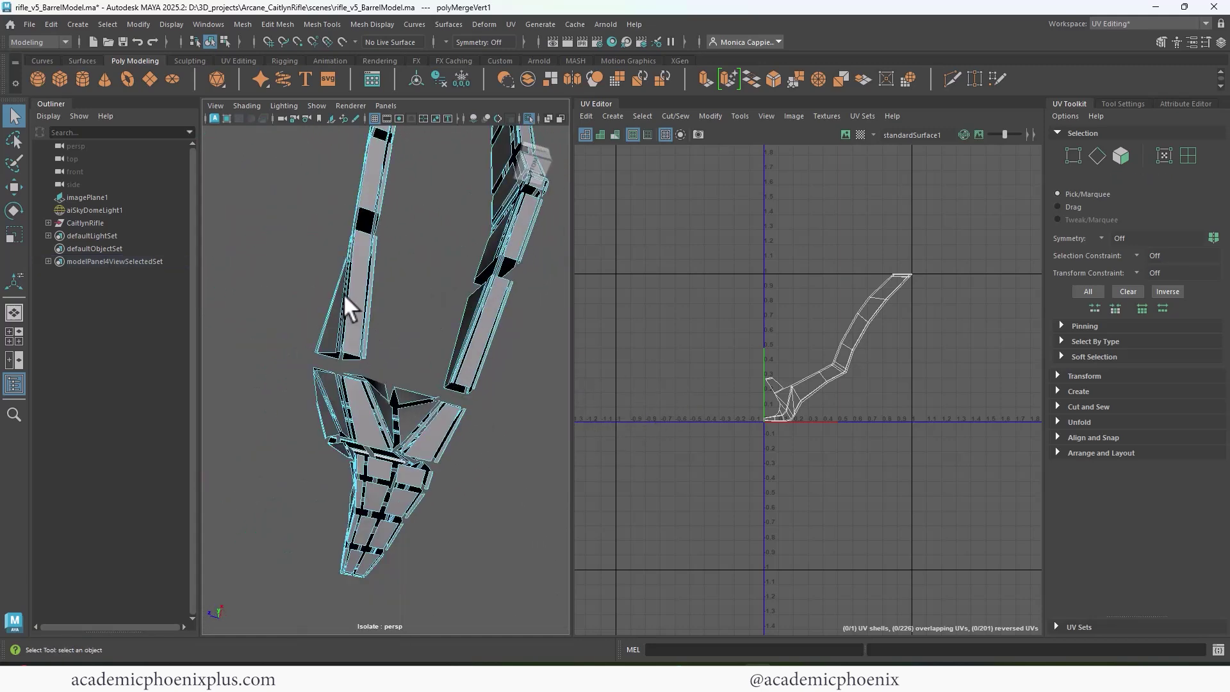
right_click_drag(499, 239, 557, 214)
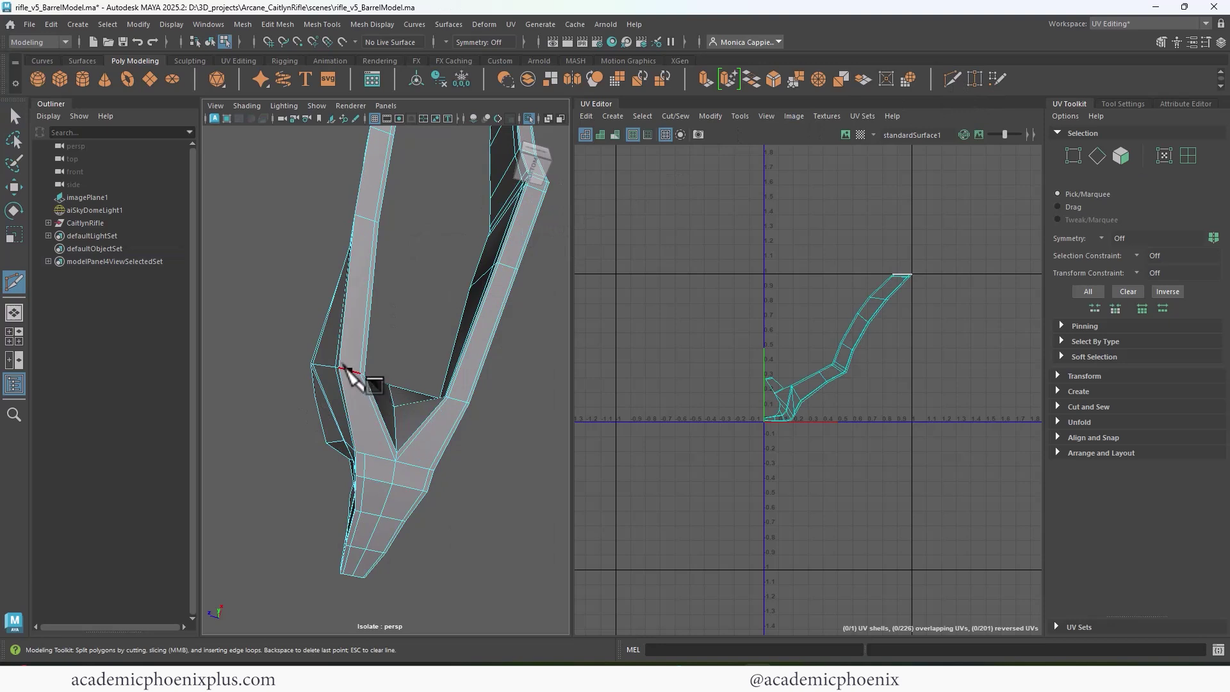
left_click_drag(360, 214, 355, 271, "alt")
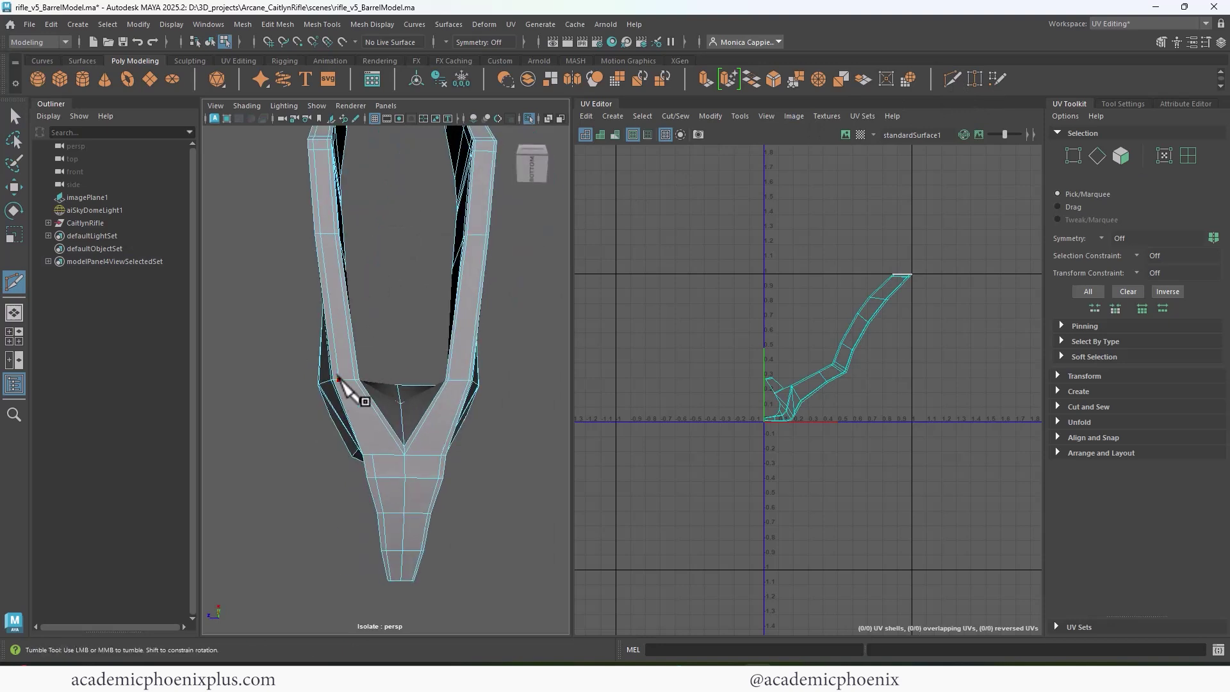
left_click_drag(370, 456, 444, 315, "alt")
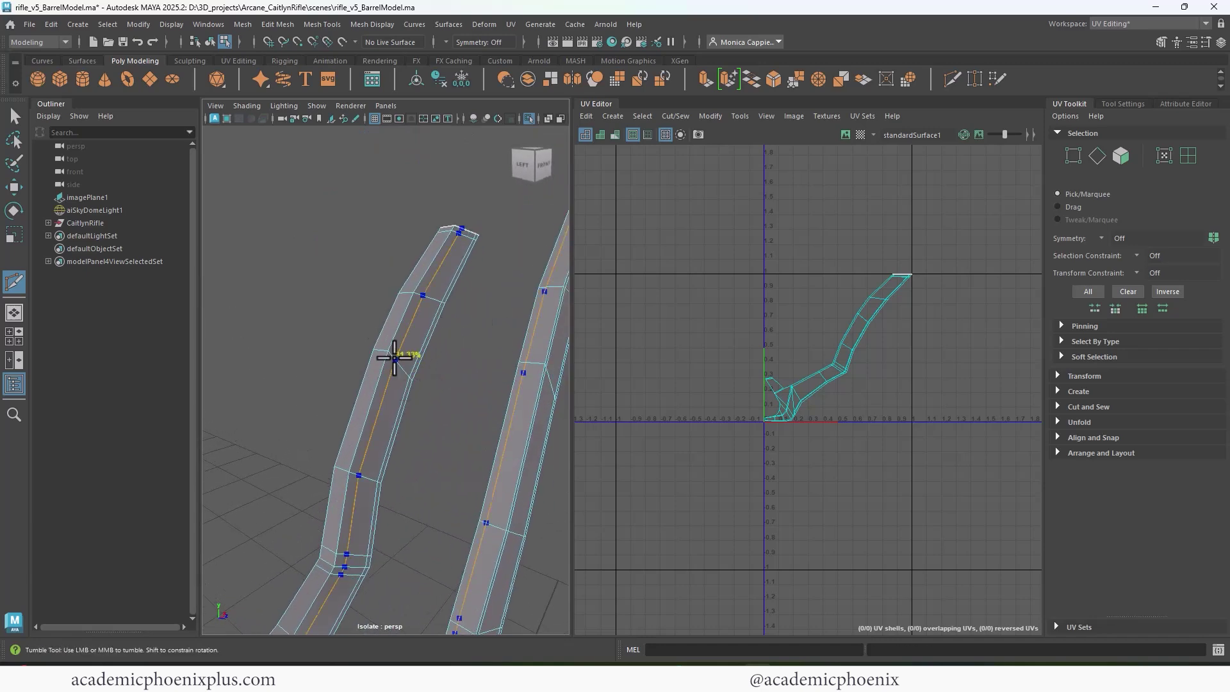
left_click_drag(391, 351, 324, 310, "alt")
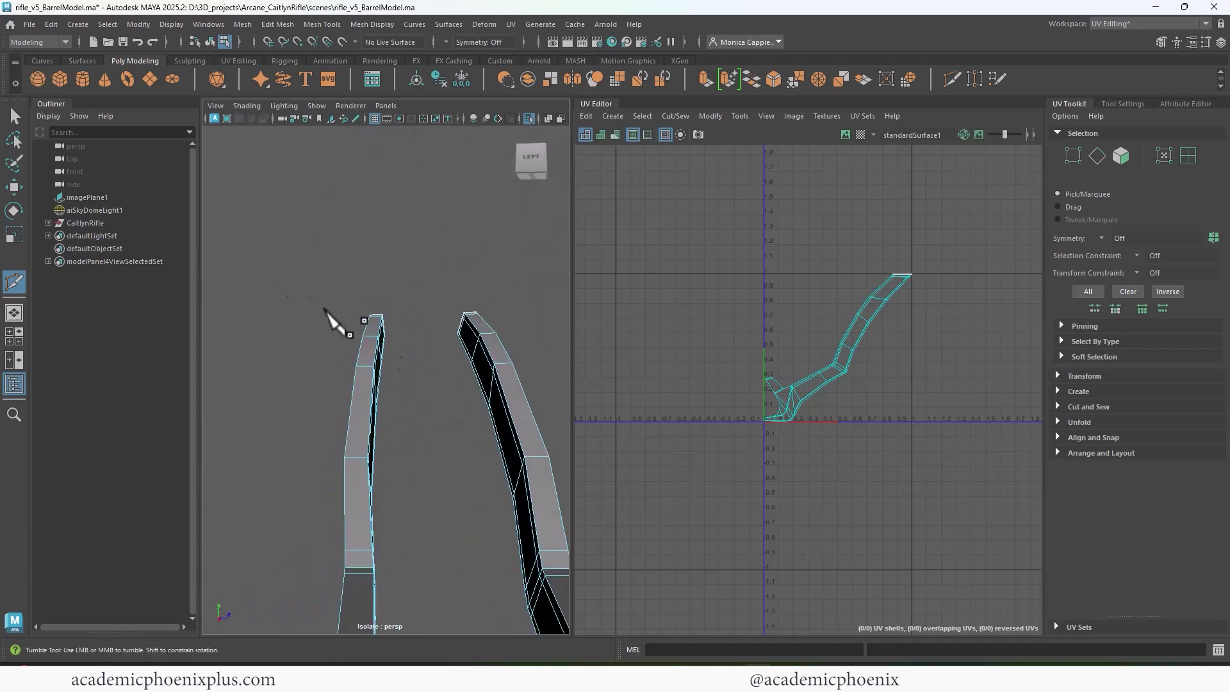
middle_click_drag(410, 256, 468, 304, "alt")
Step: Cut the bracket's UVs along its central edge loop and move one half's shell away from the other
right_click_drag(419, 295, 426, 237)
right_click(821, 377, "ctrl")
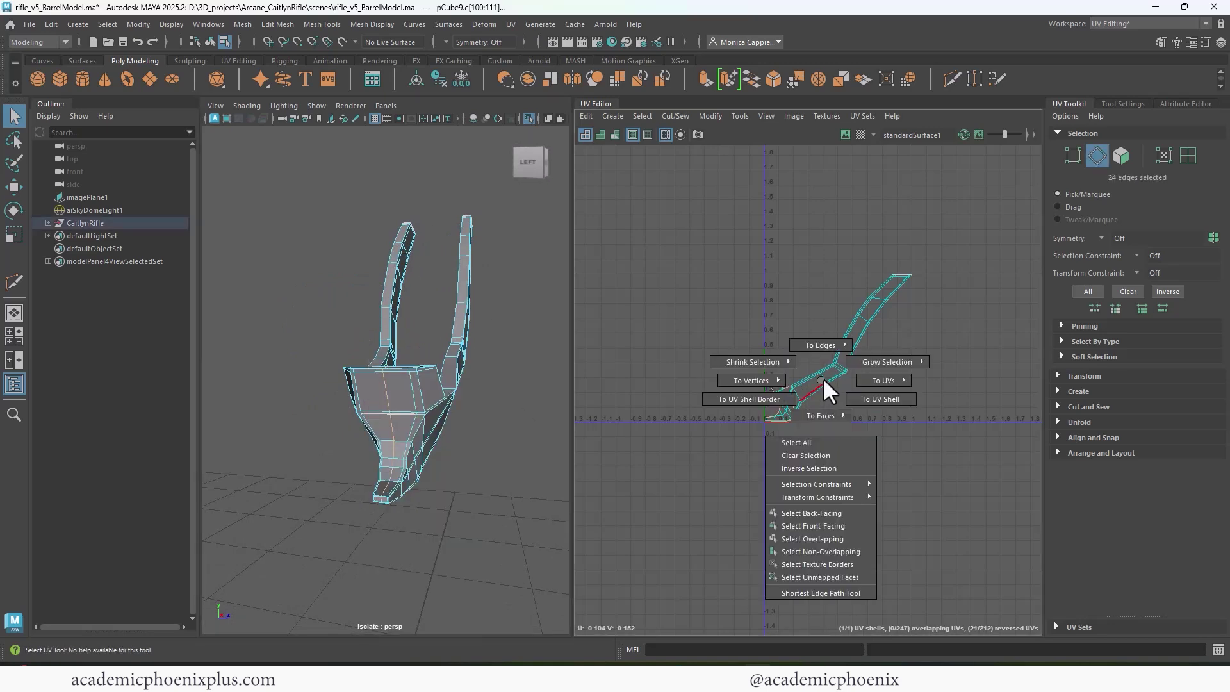
right_click_drag(816, 379, 793, 388, "shift")
right_click_drag(452, 375, 512, 390, "alt")
left_click_drag(513, 391, 442, 416, "alt")
double_click(806, 392)
key("w")
left_click_drag(834, 352, 894, 365)
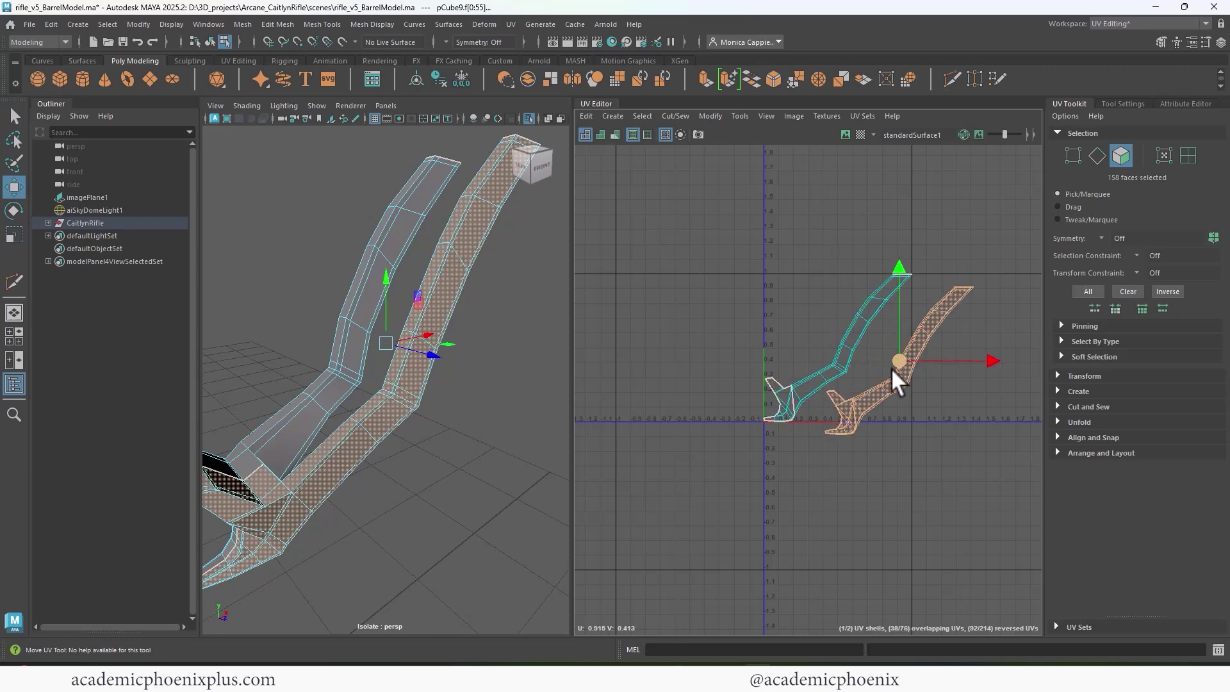
Step: Unfold the UV shells of both bracket halves and display the checker map
left_click_drag(544, 417, 576, 398, "alt")
double_click(804, 389)
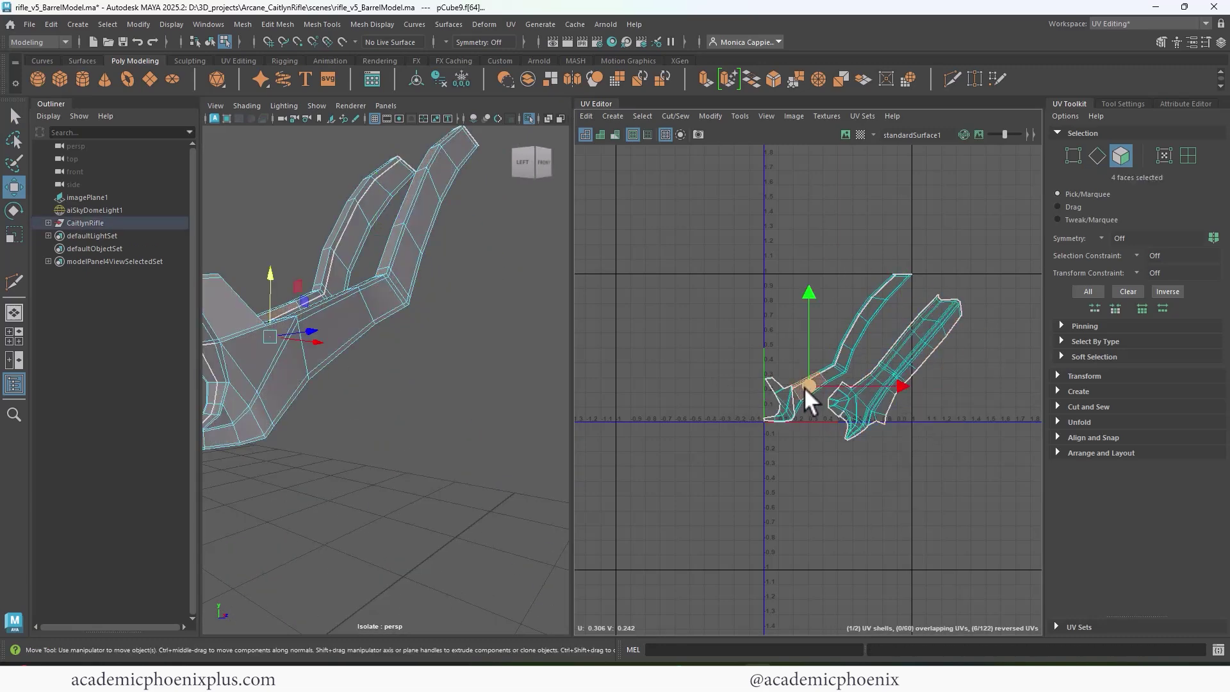
key("ctrl+u")
left_click_drag(461, 333, 563, 314, "alt")
left_click(860, 134)
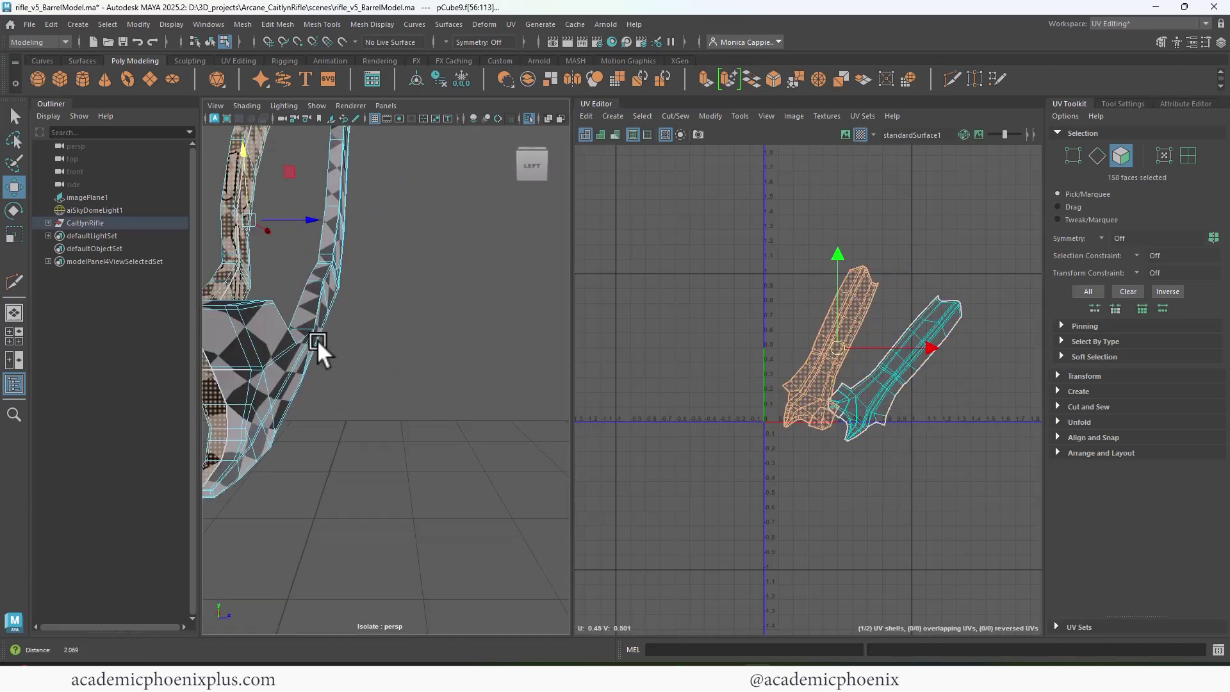
Step: Cut the UVs along the edges around the lower rim of the flared head and unfold the shell
left_click_drag(316, 348, 428, 332, "alt")
scroll(881, 378, "up", 3)
scroll(510, 300, "up", 4)
scroll(428, 327, "up", 2)
right_click_drag(428, 326, 429, 279)
double_click(352, 325)
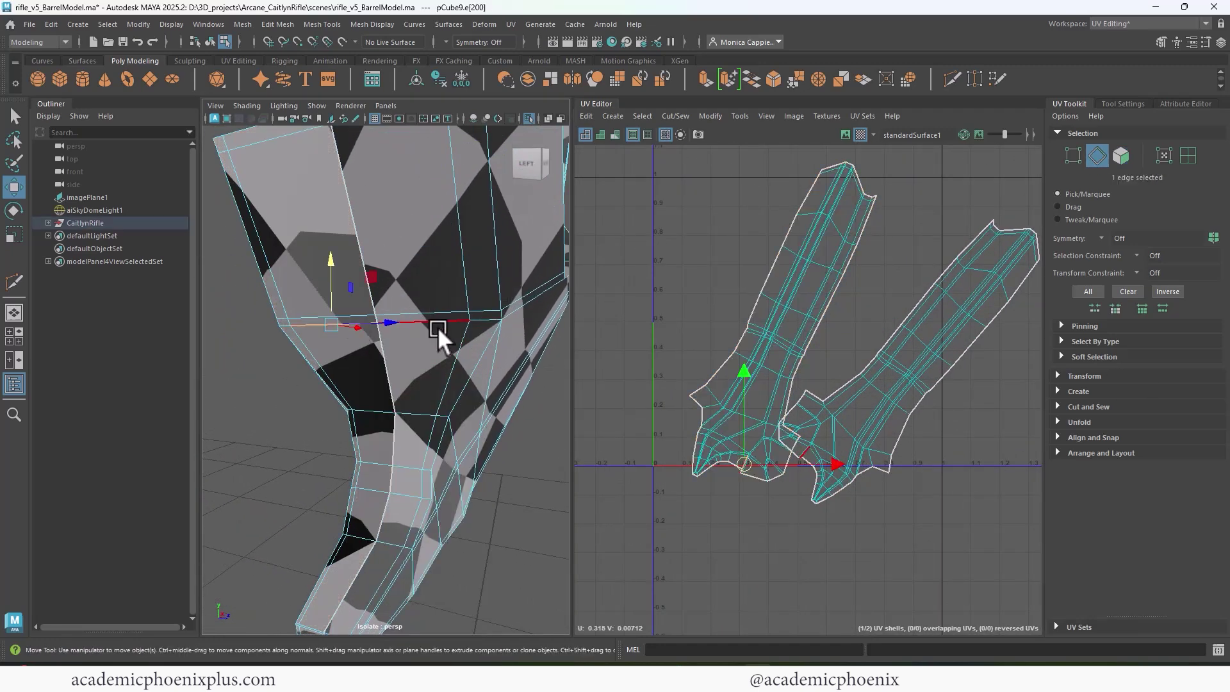
left_click_drag(436, 327, 482, 329, "alt")
double_click(421, 302)
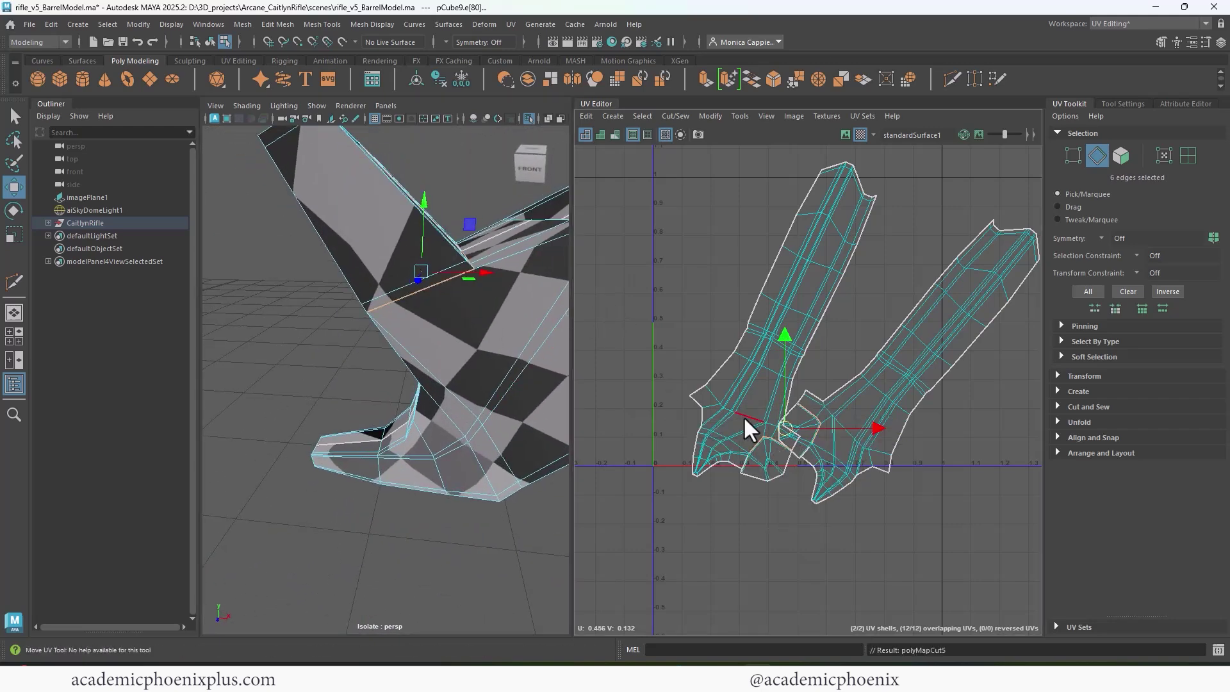
right_click_drag(743, 418, 742, 452)
double_click(725, 419)
right_click_drag(658, 417, 590, 417, "shift")
Step: Cut the two front edges beneath the flared head to separate its UVs, and unfold one arm's shell
left_click_drag(385, 391, 368, 303, "alt")
scroll(366, 303, "up", 5)
right_click_drag(371, 306, 370, 280)
double_click(296, 293)
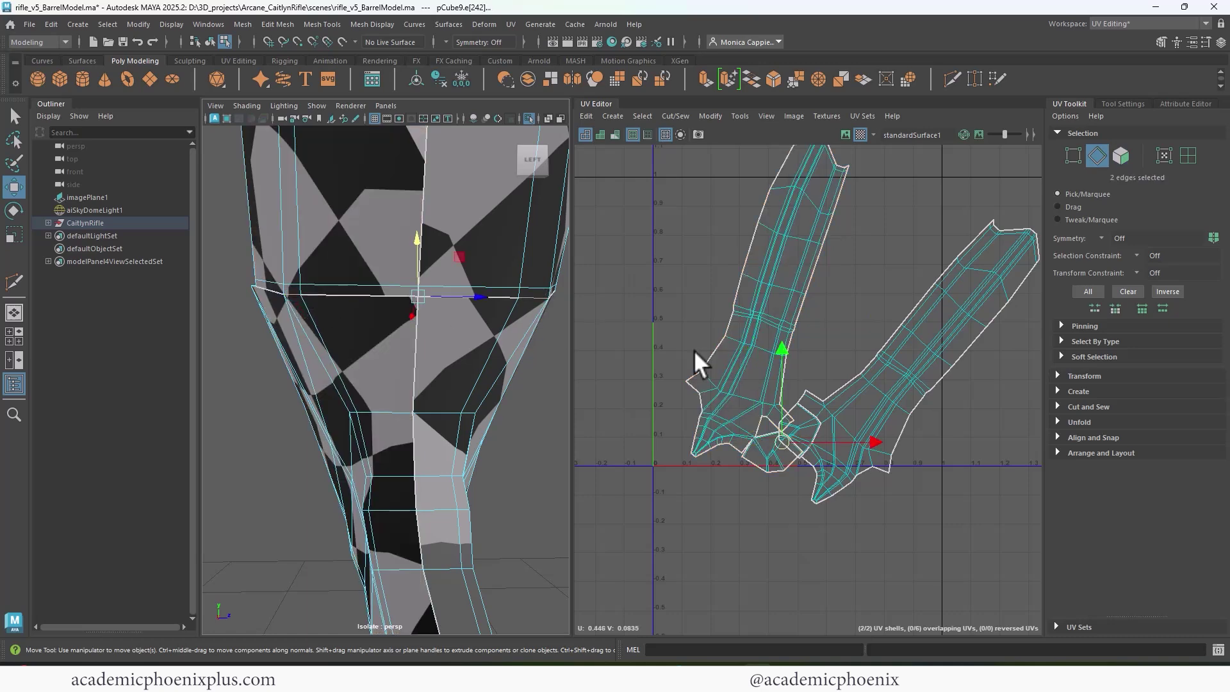
double_click(735, 410)
right_click_drag(741, 406, 608, 404)
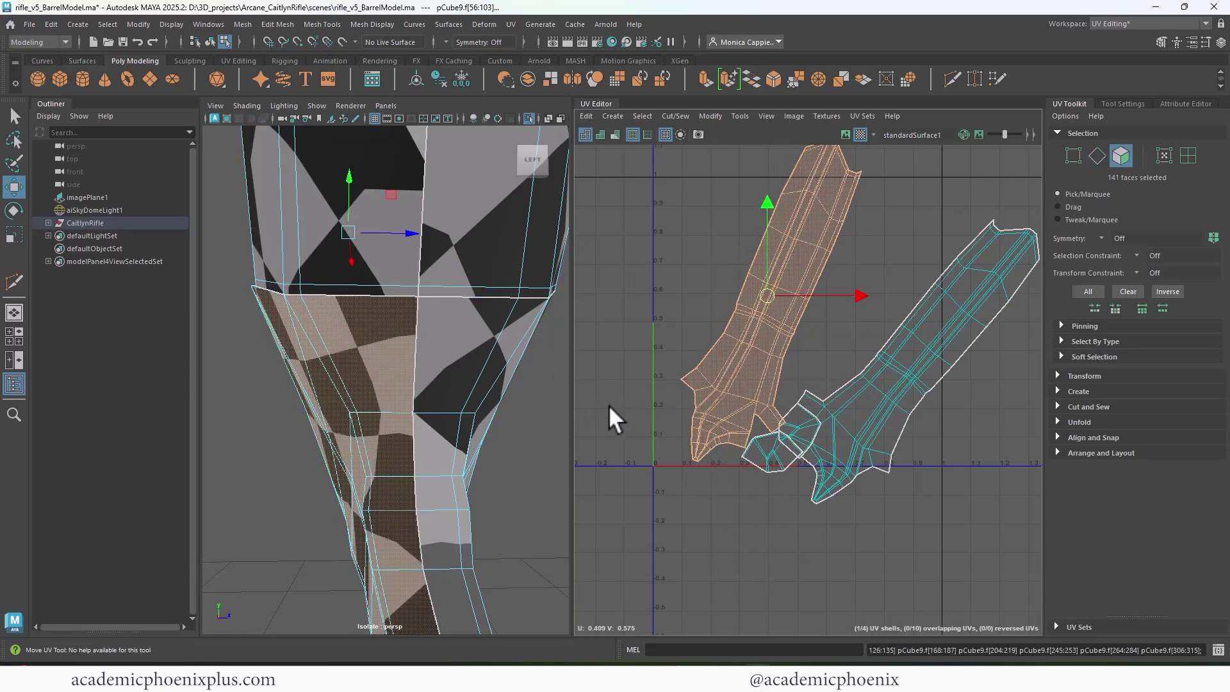
Step: Repeat the unfold on the two head shells and the other arm's shell
double_click(780, 449)
key("g")
double_click(811, 424)
key("g")
double_click(864, 404)
key("g")
Step: Stitch the two arm shells together along the centre edges below the flared head and unfold the result
scroll(441, 348, "down", 5)
left_click_drag(442, 349, 425, 369, "alt")
right_click_drag(424, 369, 423, 339)
left_click(401, 372)
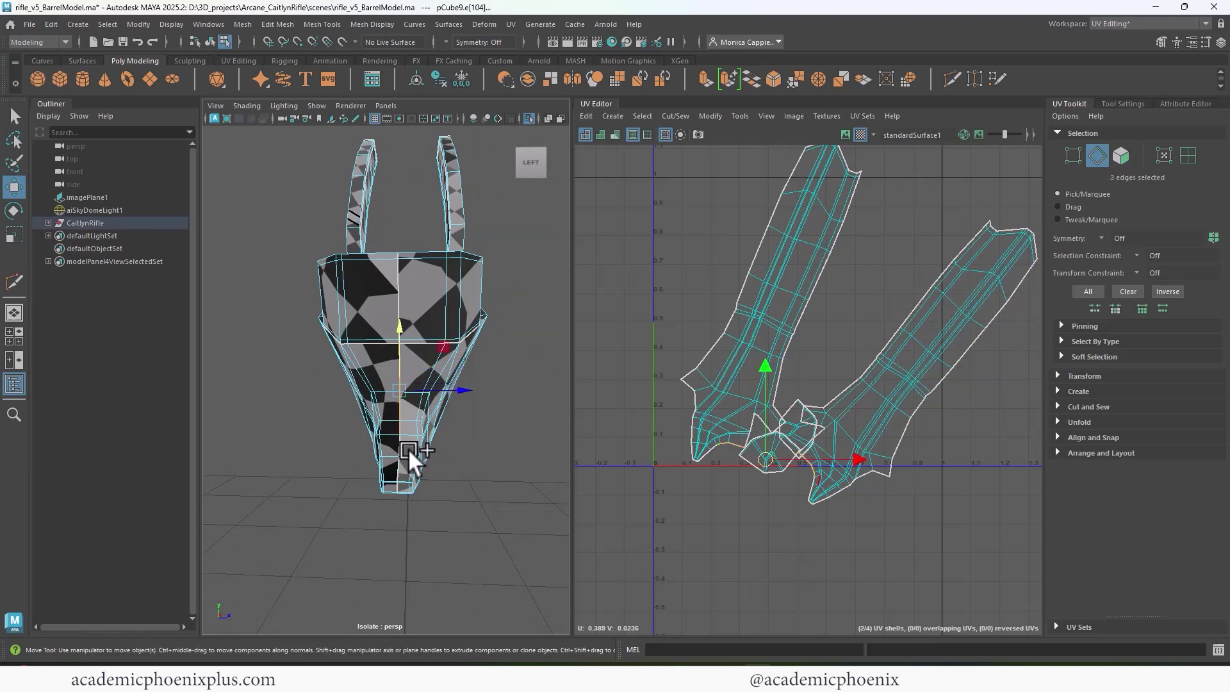
right_click_drag(796, 420, 826, 464, "shift")
double_click(851, 410)
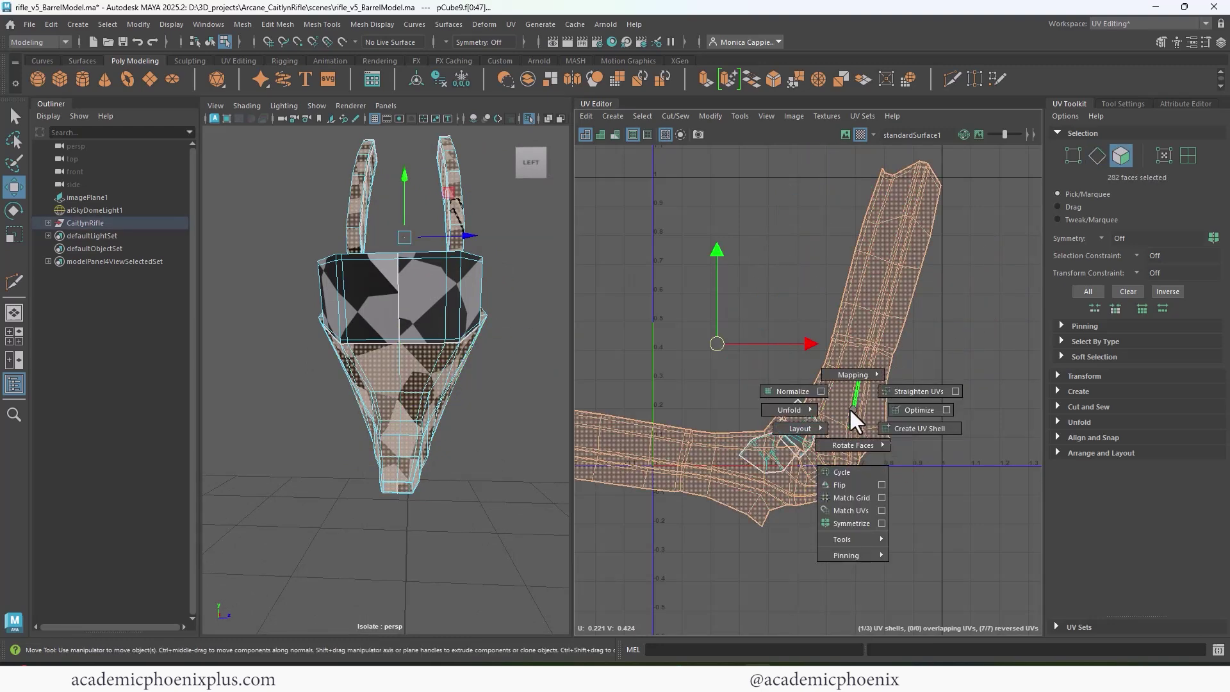
right_click_drag(848, 402, 762, 399, "shift")
Step: Try to stitch the head's UVs to the arm shell along the rim edges and unfold them
left_click_drag(442, 392, 263, 394, "alt")
left_click(593, 384)
left_click_drag(306, 349, 453, 316, "alt")
right_click_drag(410, 394, 410, 355)
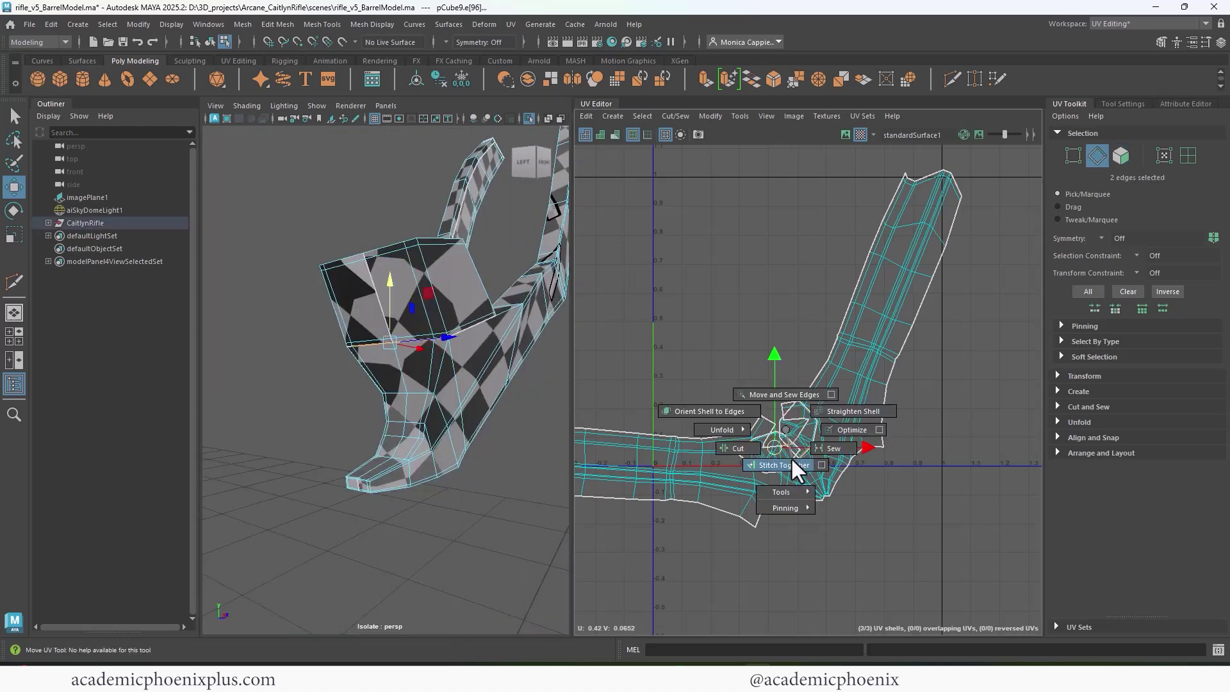
double_click(804, 463)
right_click_drag(809, 457, 737, 458, "shift")
middle_click_drag(653, 483, 740, 421, "alt")
right_click_drag(740, 421, 772, 416, "alt")
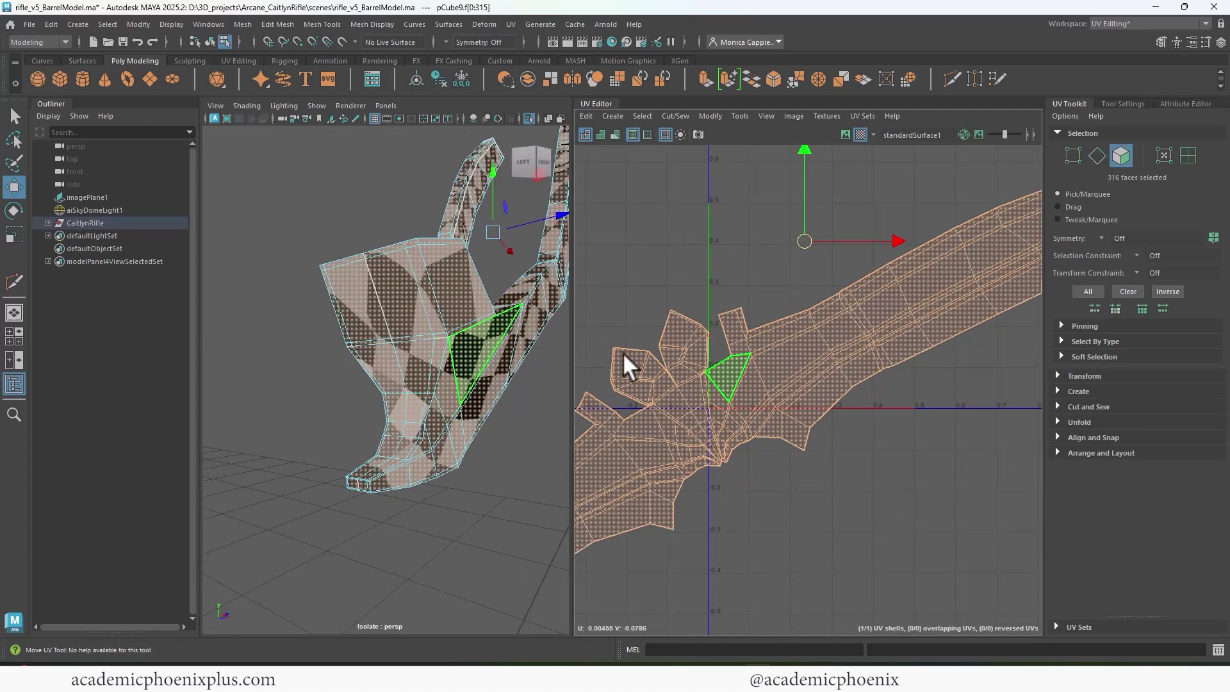
Step: Undo the stitching and unfolding of the head and arm shells
left_click_drag(526, 367, 436, 375, "alt")
right_click_drag(436, 374, 394, 376, "alt")
middle_click_drag(498, 366, 383, 431, "alt")
left_click_drag(383, 432, 544, 413, "alt")
right_click_drag(698, 404, 784, 394, "alt")
key("ctrl+z")
key("ctrl+z")
key("ctrl+z")
key("ctrl+z")
key("ctrl+z")
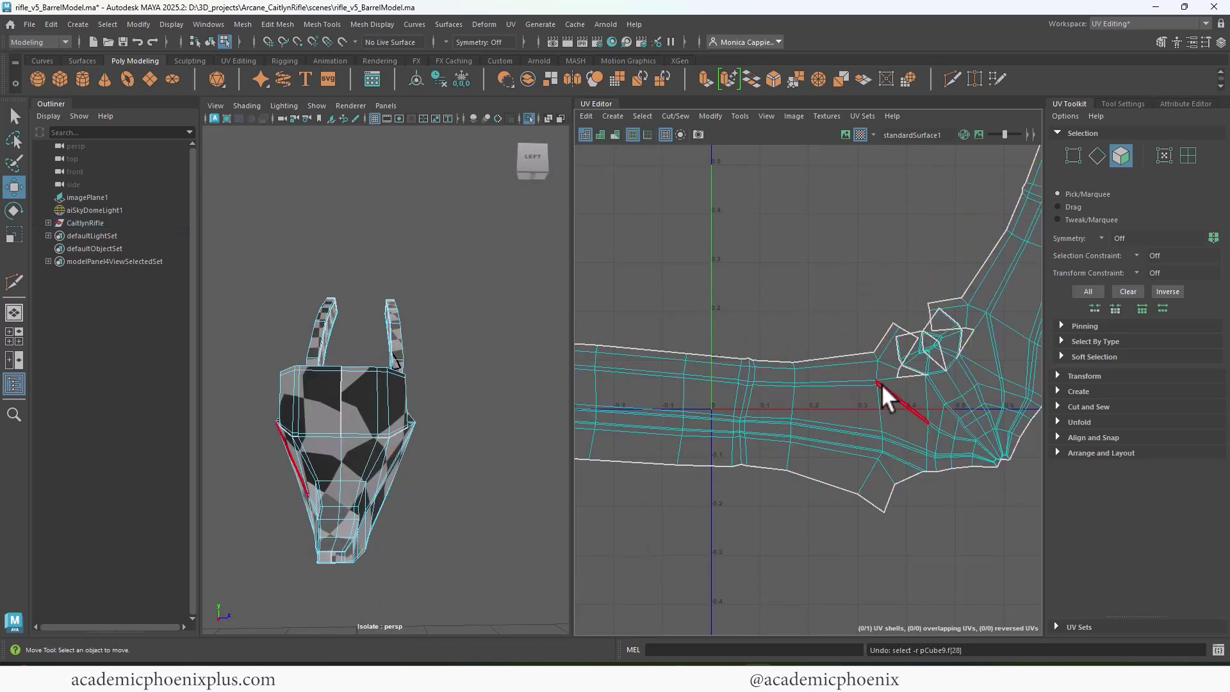
Step: Stitch the flared head's two UV shells together along its front centre edges and unfold the result
left_click(343, 388)
key("q")
left_click(341, 371, "shift")
left_click(340, 435, "shift")
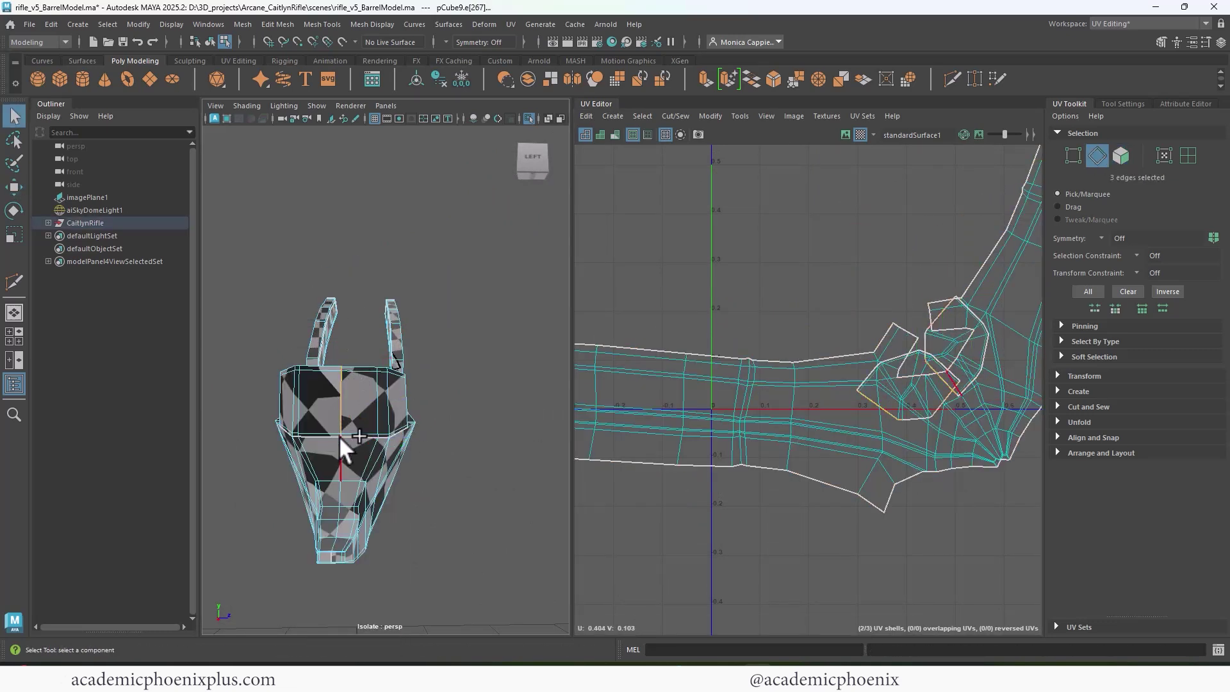
key("shift+s")
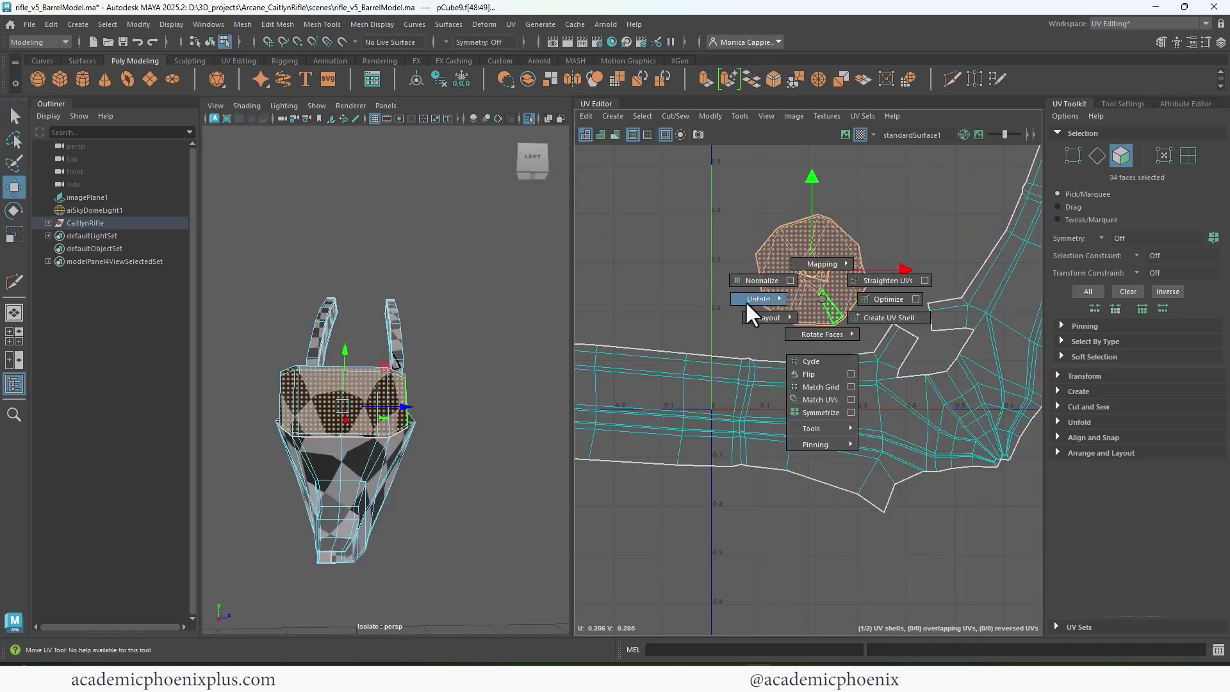
left_click(648, 305)
Step: Move both bracket UV shells outside the main UV tile, up and to the left, and scale them down together
right_click_drag(772, 276, 801, 278, "alt")
left_click_drag(467, 333, 493, 410, "alt")
right_click_drag(789, 275, 941, 283, "alt")
right_click_drag(886, 289, 853, 337)
double_click(860, 277)
double_click(879, 338)
right_click_drag(913, 351, 640, 327, "alt")
left_click_drag(461, 448, 544, 397, "alt")
right_click_drag(916, 335, 737, 349, "alt")
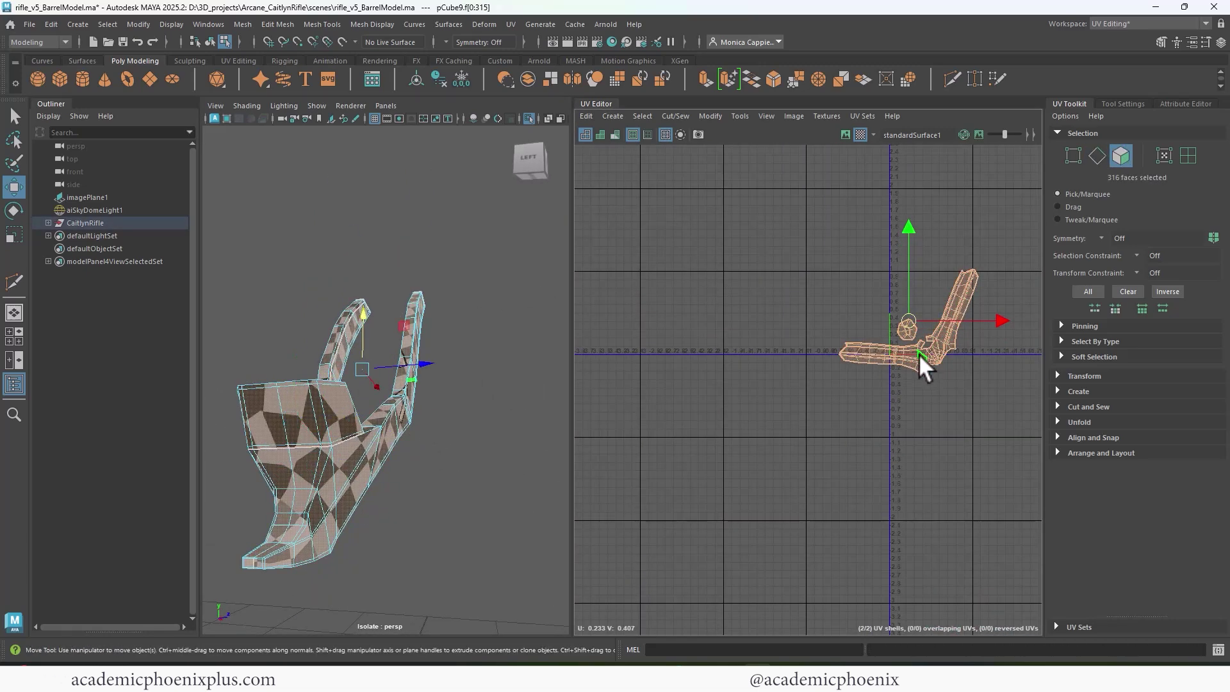
left_click_drag(914, 325, 792, 265)
key("r")
left_click_drag(791, 264, 768, 269)
right_click_drag(769, 268, 871, 280, "alt")
Step: Locate the flared head's top centre edge in the UV layout and optimize the head's shell
mouse_move(332, 378)
left_mouse_down("alt")
mouse_move(196, 464)
mouse_move(406, 401)
mouse_move(352, 370)
left_mouse_up("alt")
right_click_drag(352, 370, 376, 373, "alt")
left_click_drag(376, 373, 350, 371, "alt")
double_click(351, 370)
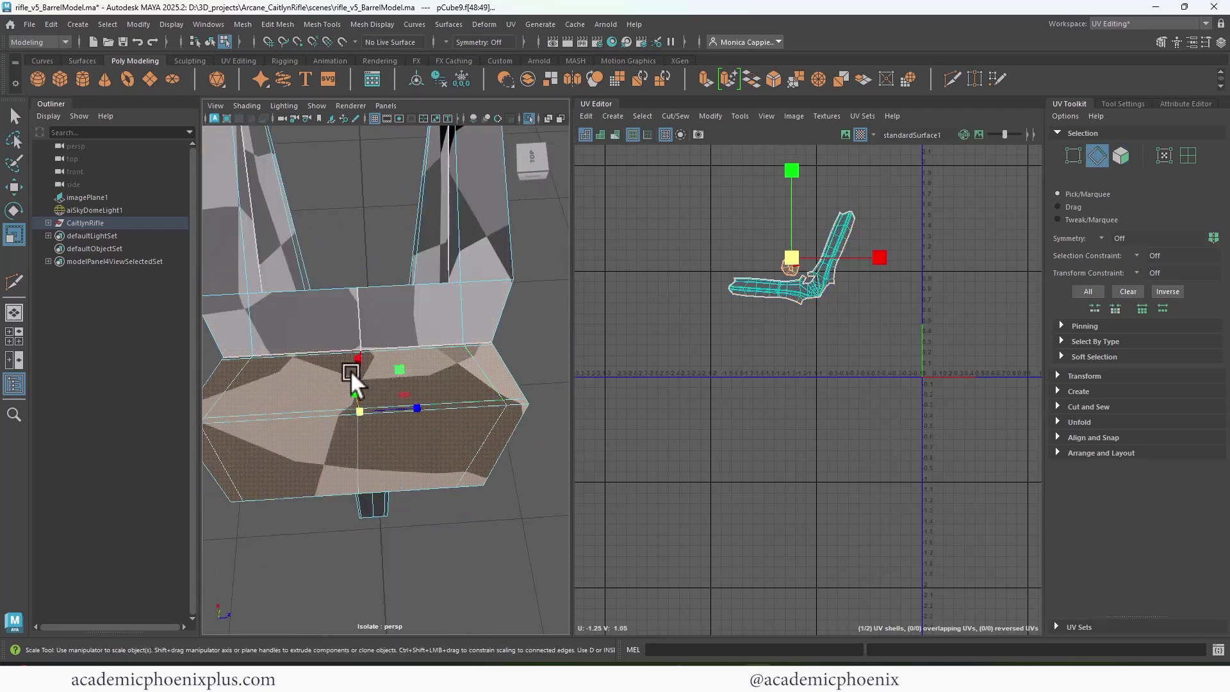
left_click(351, 370)
right_click_drag(790, 268, 1146, 300, "alt")
left_click(355, 374)
key("f")
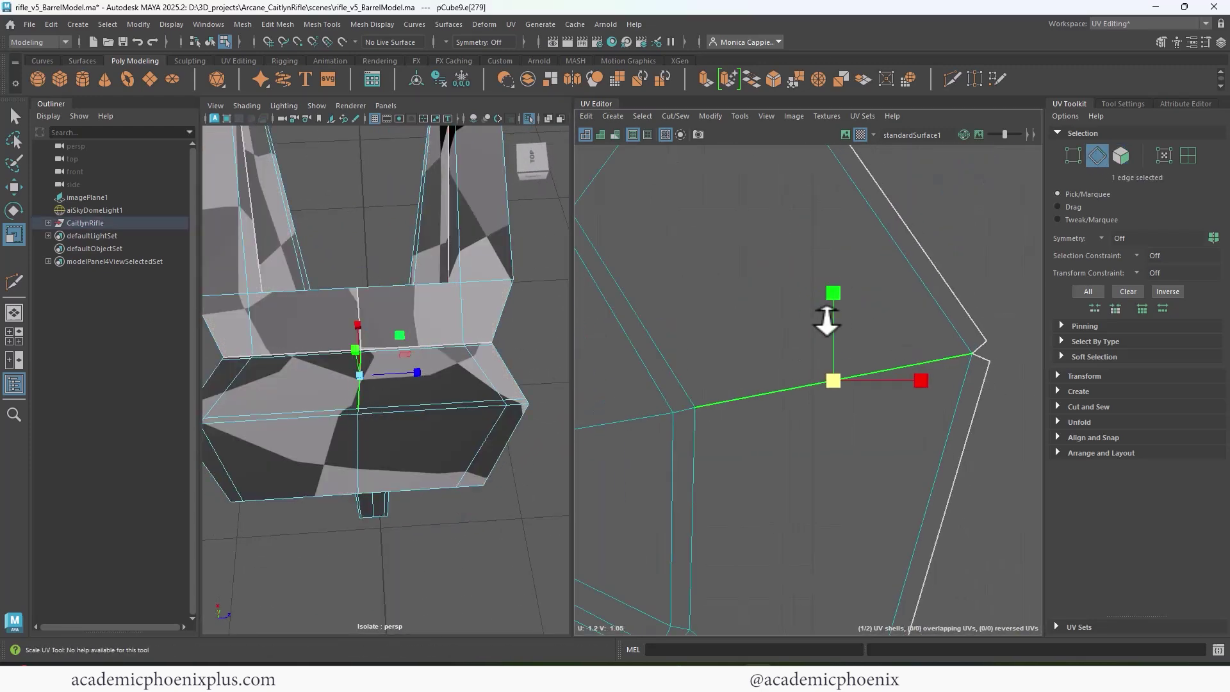
right_click_drag(782, 416, 780, 417, "shift")
right_click_drag(779, 418, 760, 413, "alt")
middle_click_drag(760, 413, 802, 379, "alt")
double_click(806, 409)
right_click_drag(802, 380, 669, 410)
Step: Refine the flared head's UV shell around its notch with further unfolding passes
left_click(691, 381)
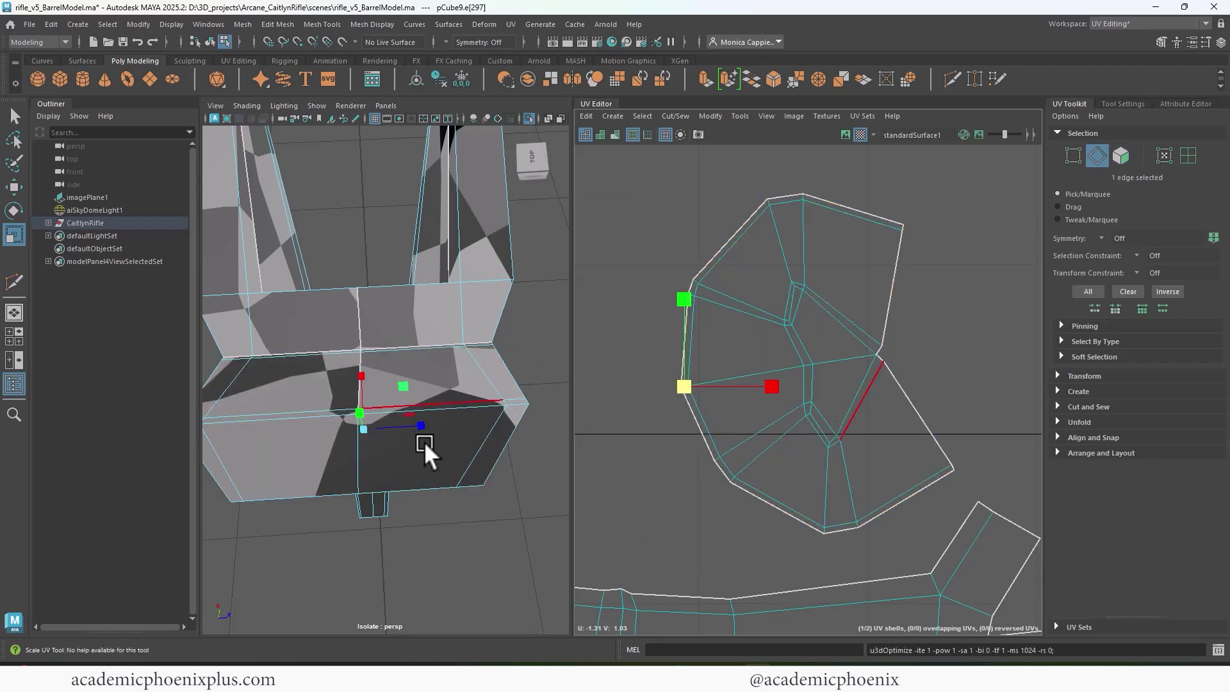
left_click_drag(424, 441, 442, 333, "alt")
double_click(835, 432)
right_click_drag(837, 411, 666, 424)
middle_click_drag(664, 424, 639, 451, "alt")
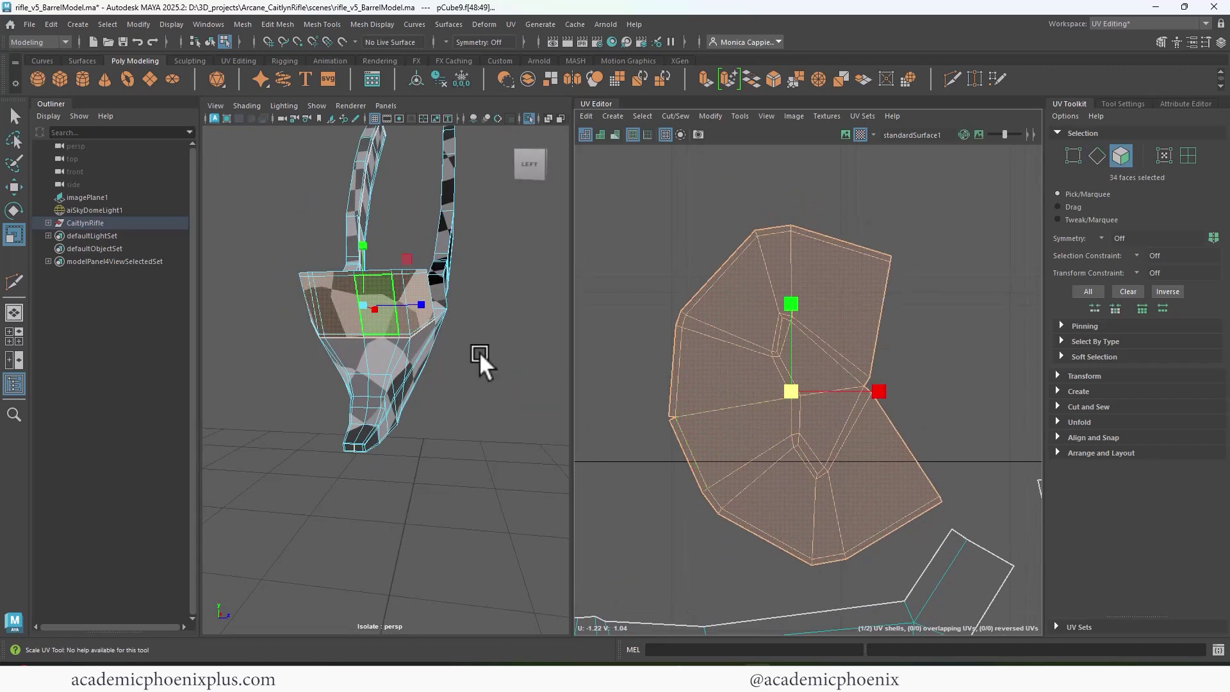
left_click_drag(480, 355, 451, 406, "alt")
right_click_drag(772, 375, 894, 388, "alt")
left_click(875, 407)
right_click_drag(842, 437, 843, 470)
double_click(843, 470)
right_click_drag(843, 471, 675, 467, "shift")
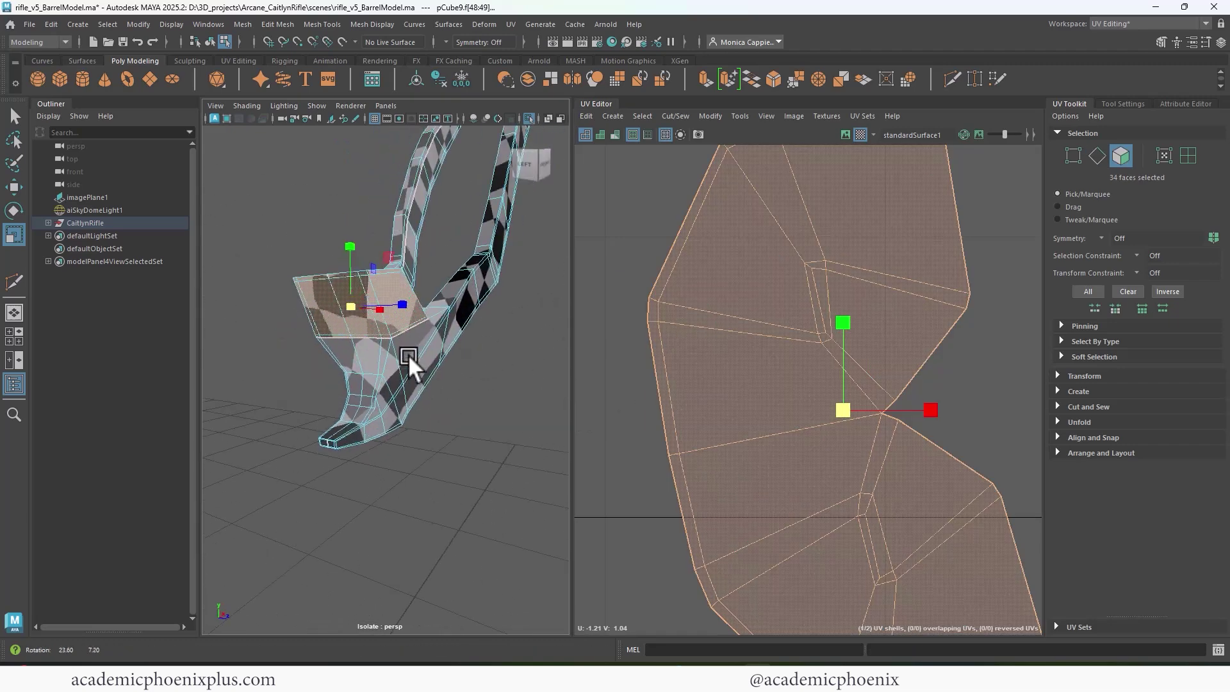
Step: Return the bracket to object mode with its smoothed preview on and bring back the rest of the rifle
left_click_drag(409, 355, 404, 373, "alt")
right_click_drag(404, 373, 447, 351)
left_click(509, 413)
left_click(408, 385)
left_click_drag(513, 417, 464, 447, "alt")
key("3")
key("1")
key("3")
right_click_drag(452, 412, 410, 384, "alt")
left_click(529, 119)
left_click_drag(410, 329, 387, 348, "alt")
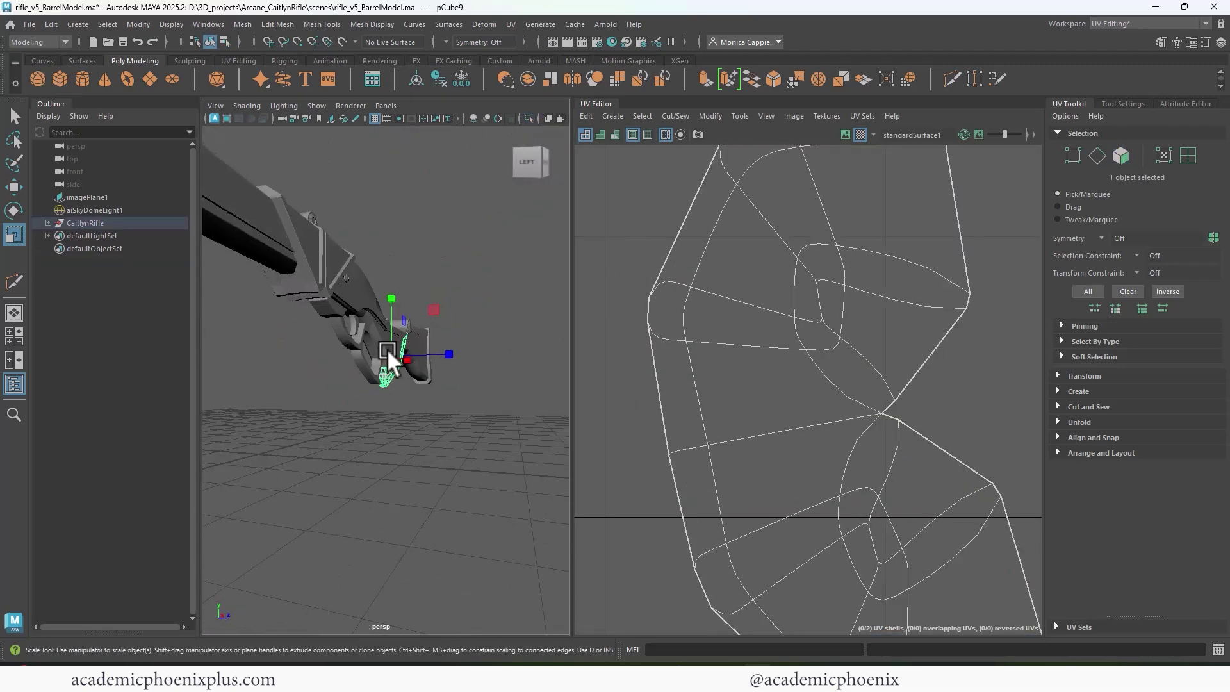
Step: Select the looped guard under the rifle's stock and apply a planar UV projection to it
left_click_drag(474, 362, 381, 398, "alt")
left_click(360, 383)
right_click_drag(801, 316, 762, 314, "alt")
left_click_drag(326, 320, 400, 263, "alt")
right_click_drag(384, 269, 421, 283, "alt")
middle_click_drag(422, 283, 445, 340, "alt")
right_click(360, 215)
right_click_drag(357, 228, 356, 196)
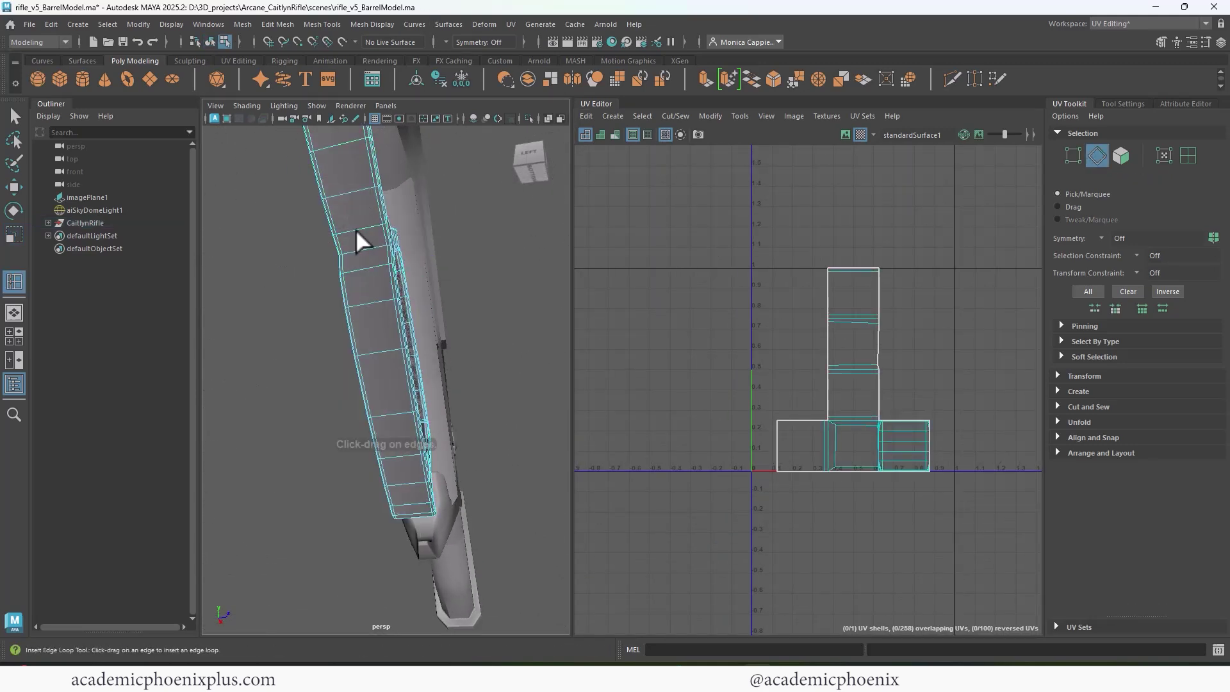
left_click_drag(355, 228, 291, 221, "alt")
left_click(511, 25)
left_click(542, 138)
right_click_drag(335, 311, 444, 206)
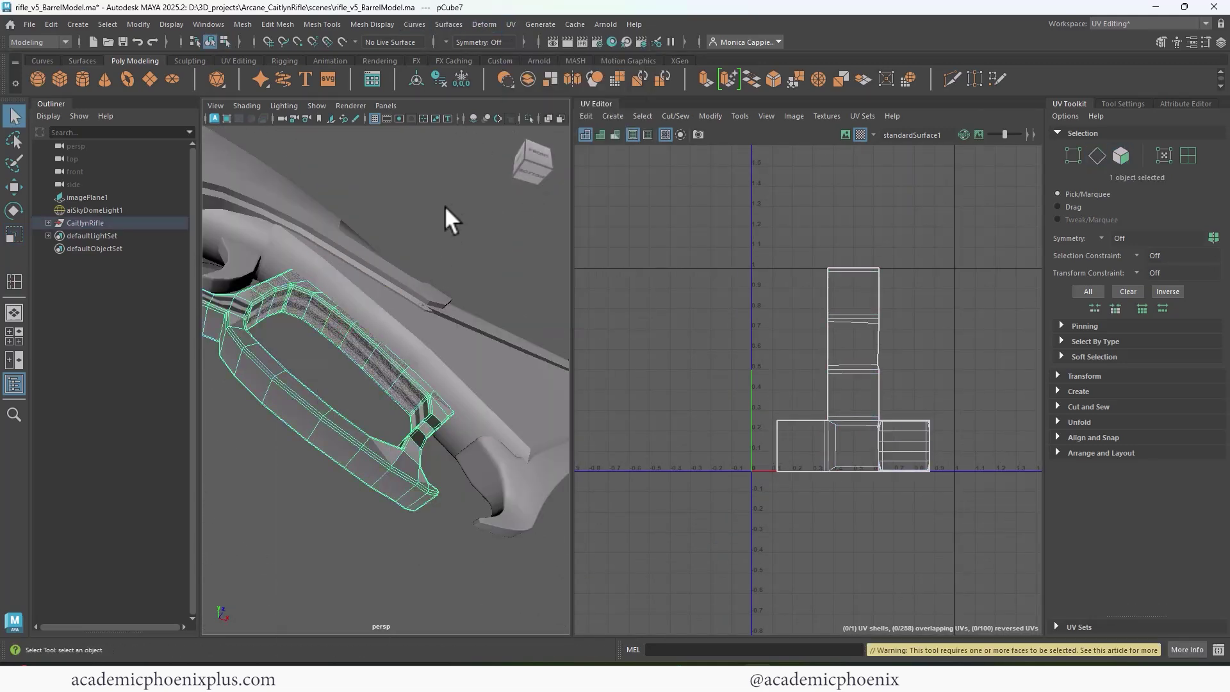
key("g")
Step: Select the inner and outer edge loops outlining the guard's back side and cut its UVs along them
left_click_drag(399, 282, 472, 322, "alt")
middle_click_drag(473, 322, 467, 314, "alt")
right_click_drag(492, 295, 497, 247)
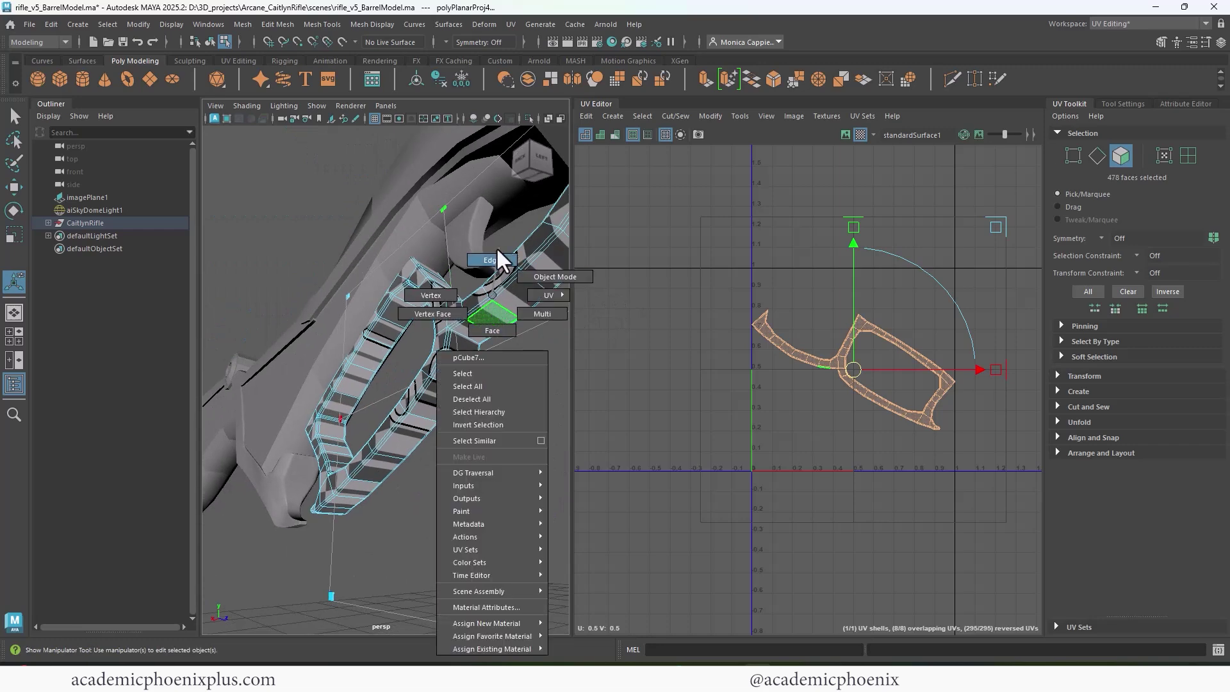
left_click_drag(431, 379, 508, 332, "alt")
right_click_drag(508, 332, 544, 326, "alt")
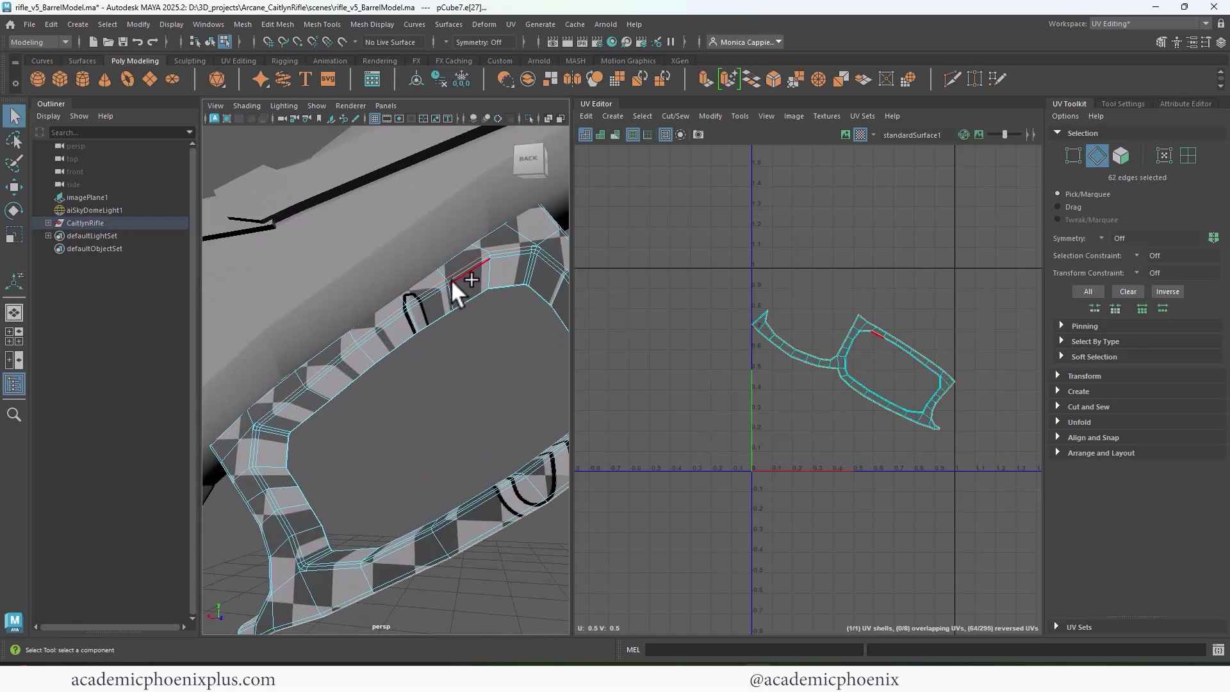
double_click(284, 405, "shift")
left_click_drag(549, 338, 448, 342, "alt")
right_click_drag(448, 342, 386, 244, "alt")
left_click_drag(386, 245, 405, 252, "alt")
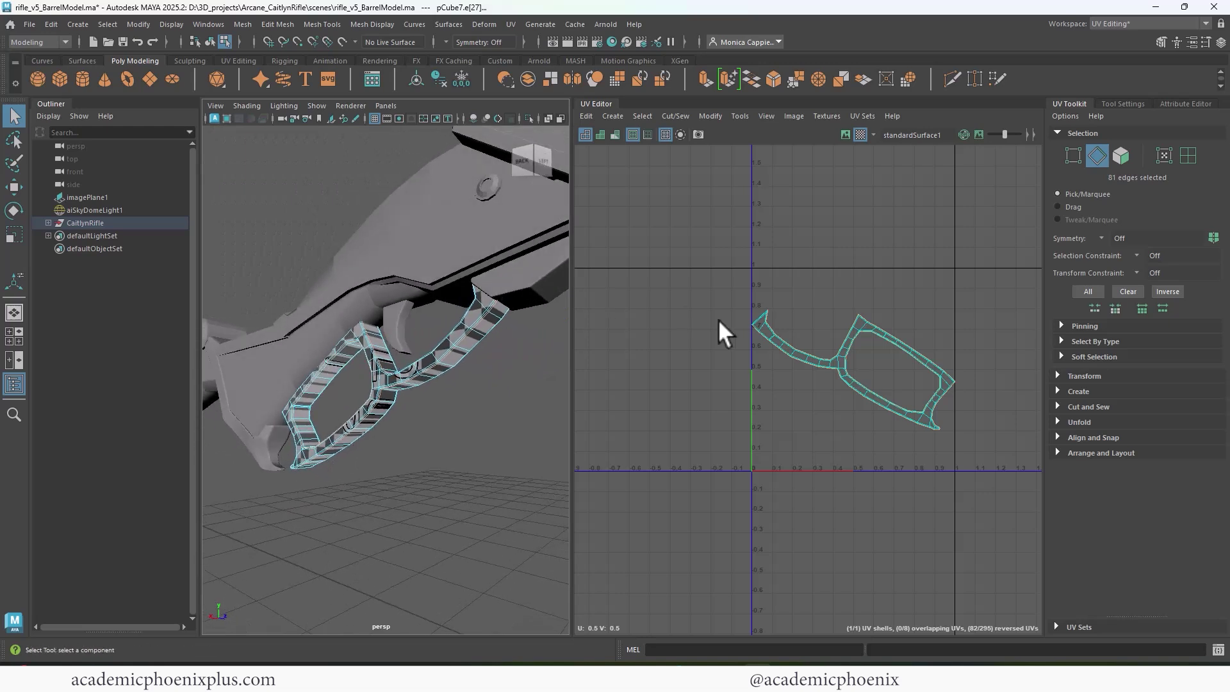
scroll(821, 355, "up", 3)
right_click_drag(763, 387, 644, 356, "shift")
Step: Isolate the guard and delete its hidden faces where it meets the stock
key("F8")
key("ctrl+1")
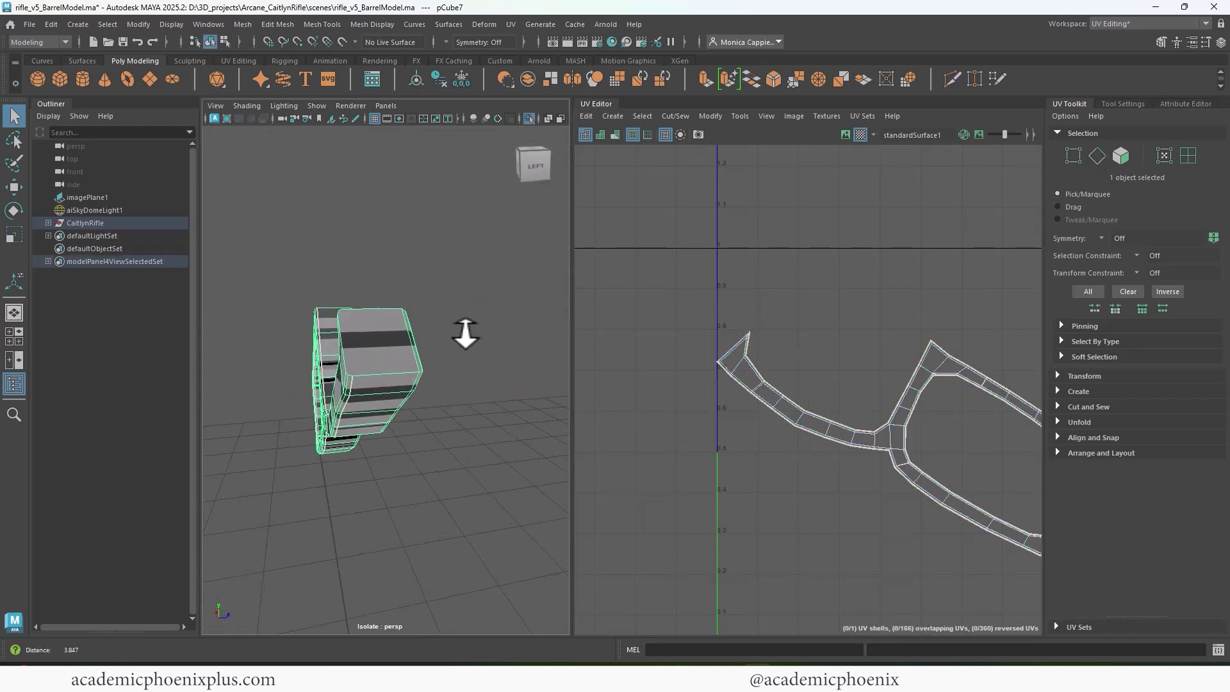
right_click_drag(466, 334, 470, 335, "alt")
right_click_drag(377, 319, 369, 346)
left_click_drag(322, 317, 461, 277, "alt")
left_click(527, 119)
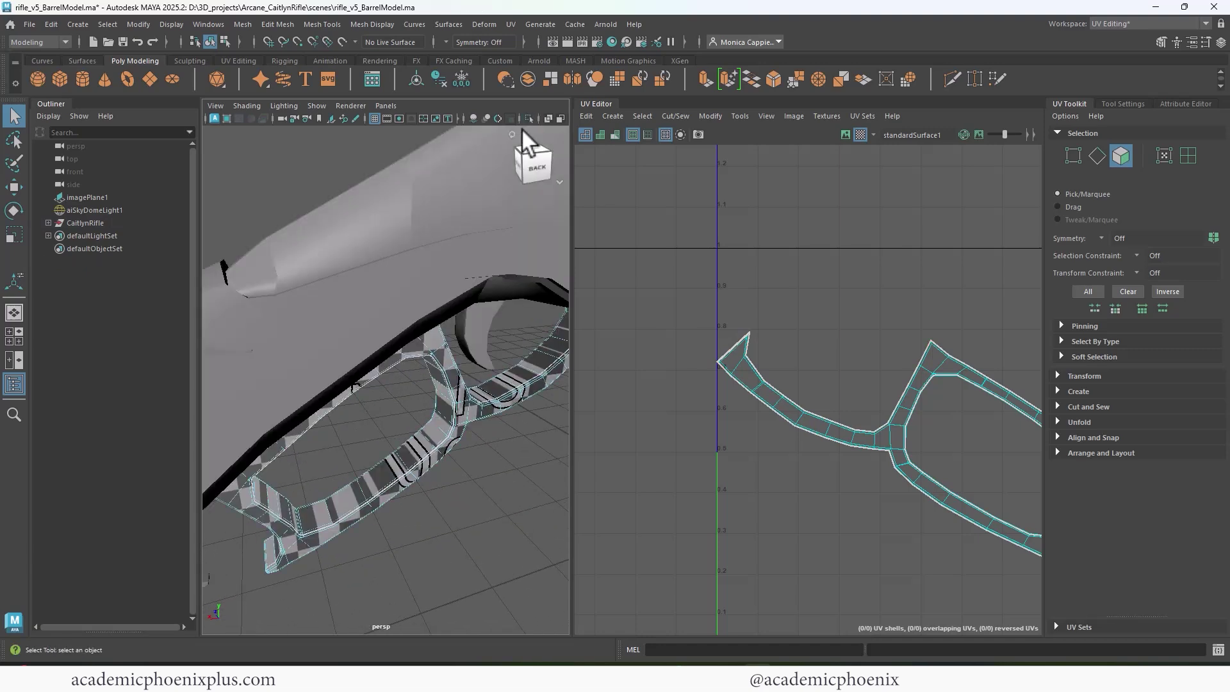
left_click(527, 119)
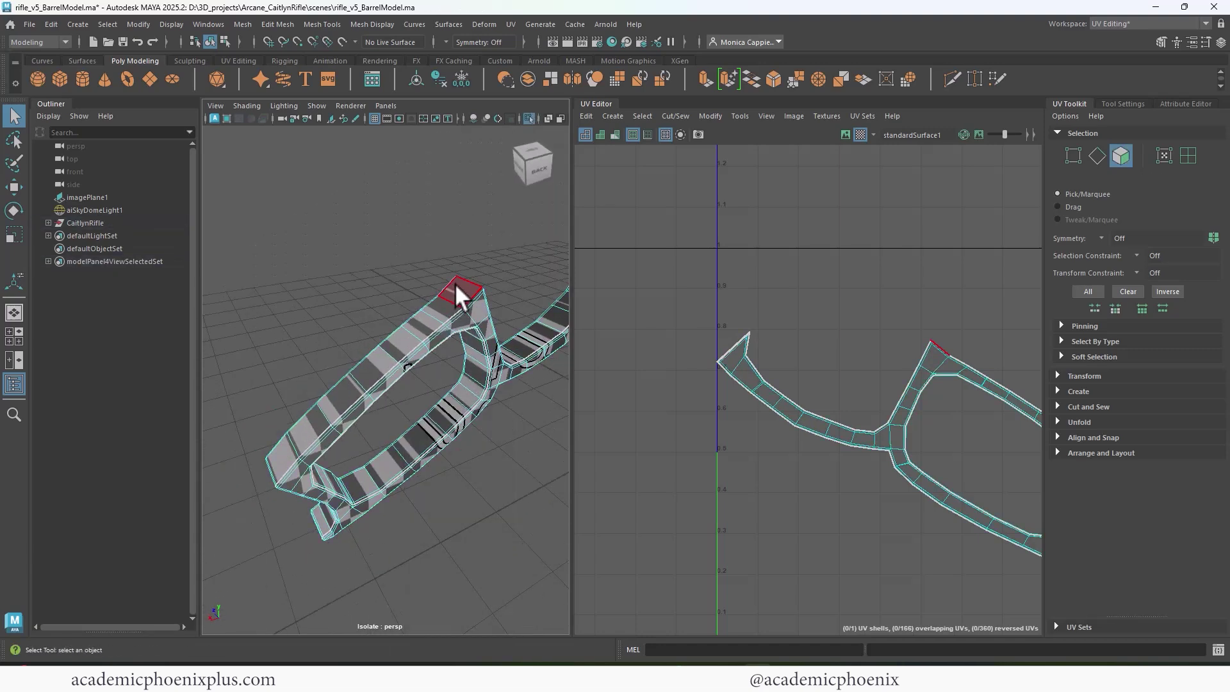
right_click_drag(477, 306, 467, 264)
left_click_drag(467, 264, 500, 260, "alt")
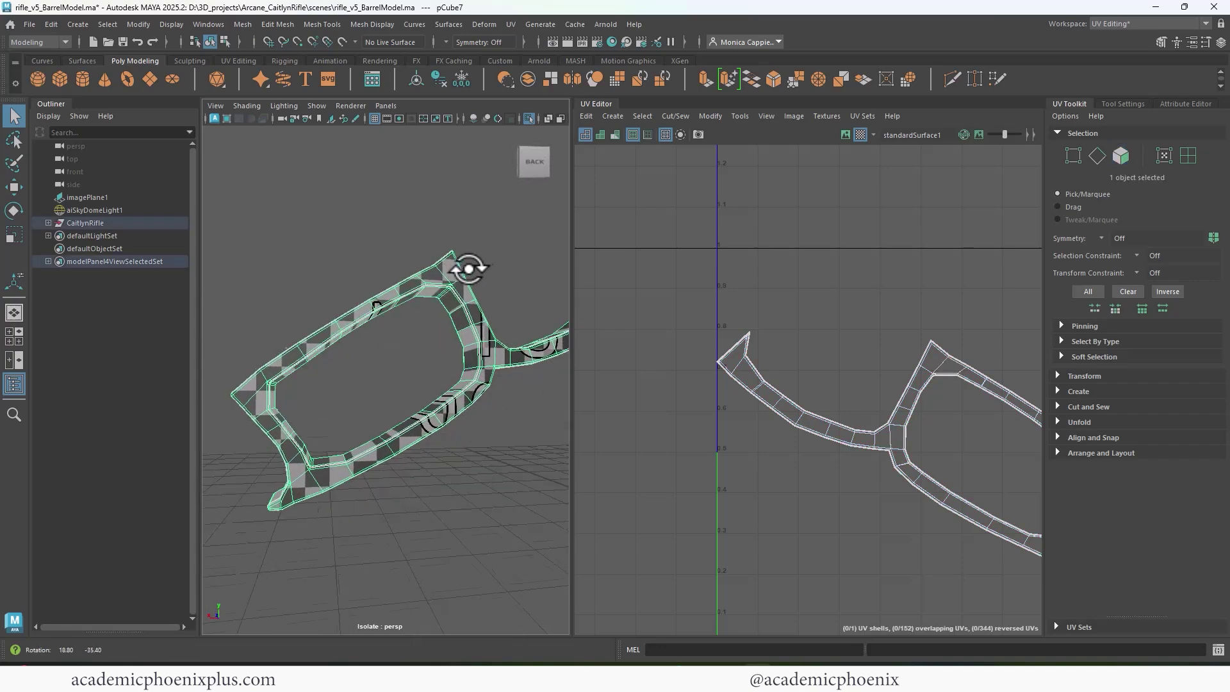
Step: Select all of the guard's faces and unfold its UVs
scroll(585, 248, "down", 3)
left_click_drag(816, 374, 821, 351)
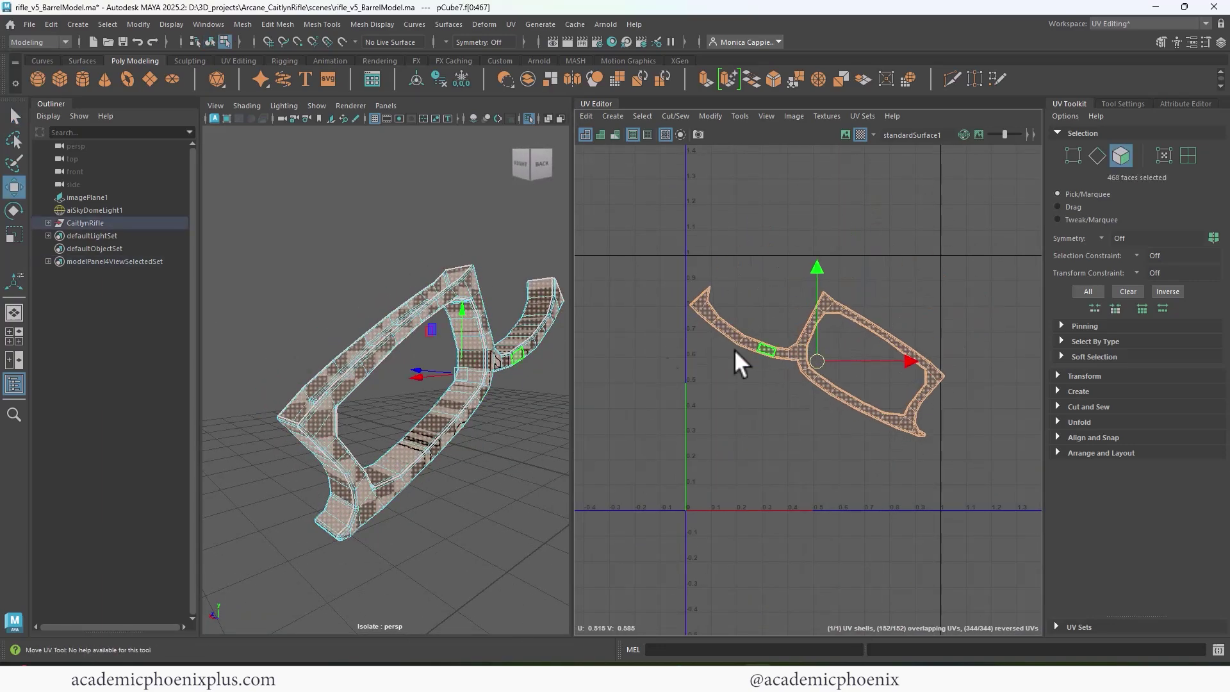
left_click_drag(512, 384, 426, 431, "alt")
scroll(442, 384, "up", 6)
left_click_drag(456, 322, 467, 281, "alt")
left_click_drag(503, 321, 440, 330, "alt")
right_click_drag(440, 331, 669, 359, "alt")
left_click(499, 368)
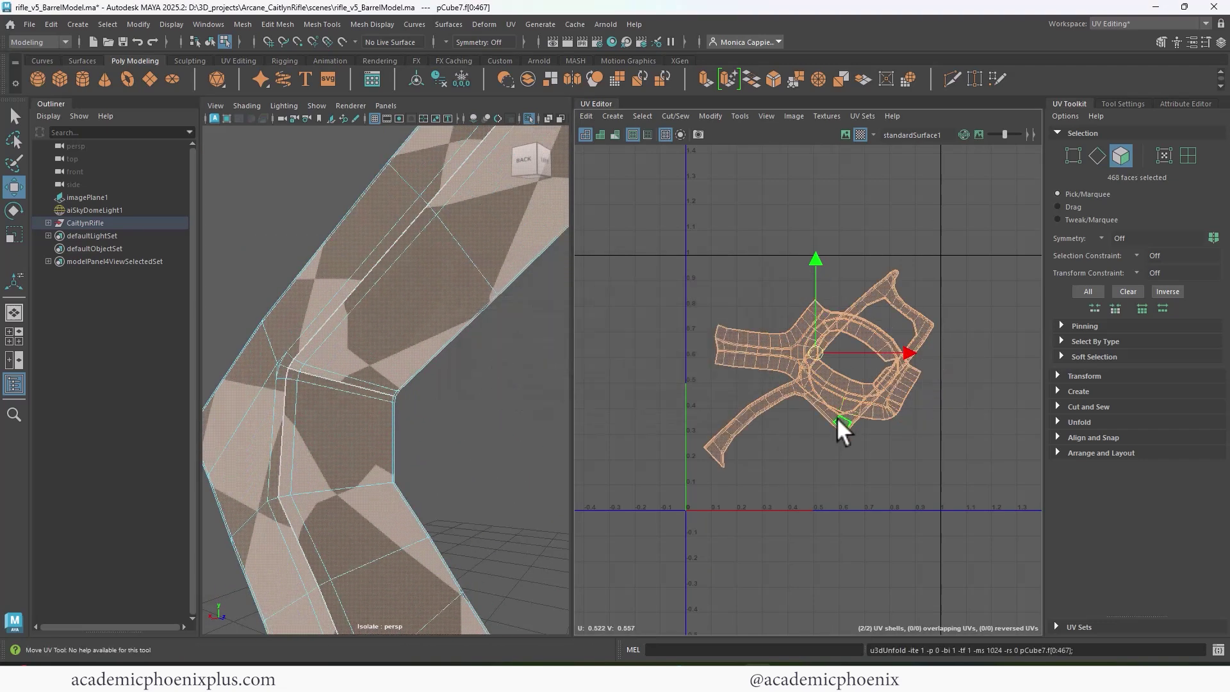
Step: Move the guard's narrow side shell below the wider one and rotate it so the two no longer overlap
double_click(836, 417)
left_click_drag(819, 366, 843, 481)
key("e")
left_click_drag(916, 434, 921, 521)
scroll(468, 391, "down", 5)
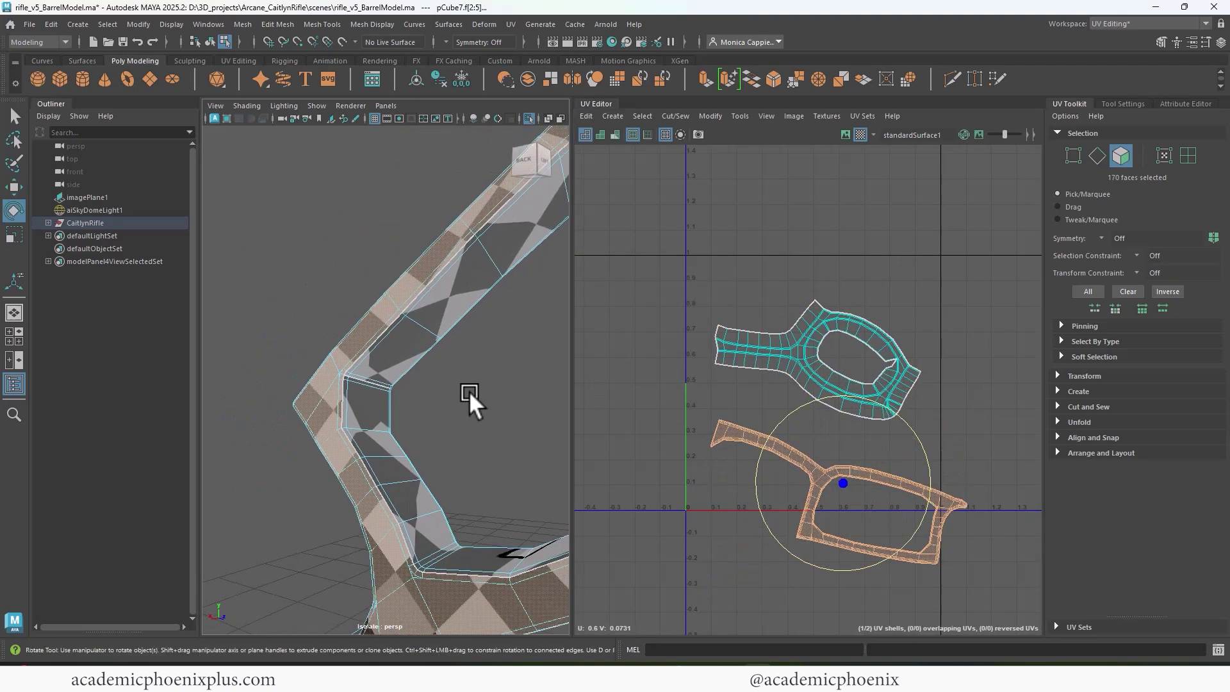
Step: Sew the split edge at the notch in the upper shell's inner loop and unfold that shell again
middle_click_drag(468, 391, 412, 320, "alt")
left_click(360, 425)
scroll(920, 358, "up", 3)
middle_click_drag(921, 357, 831, 328, "alt")
right_click_drag(831, 328, 824, 273)
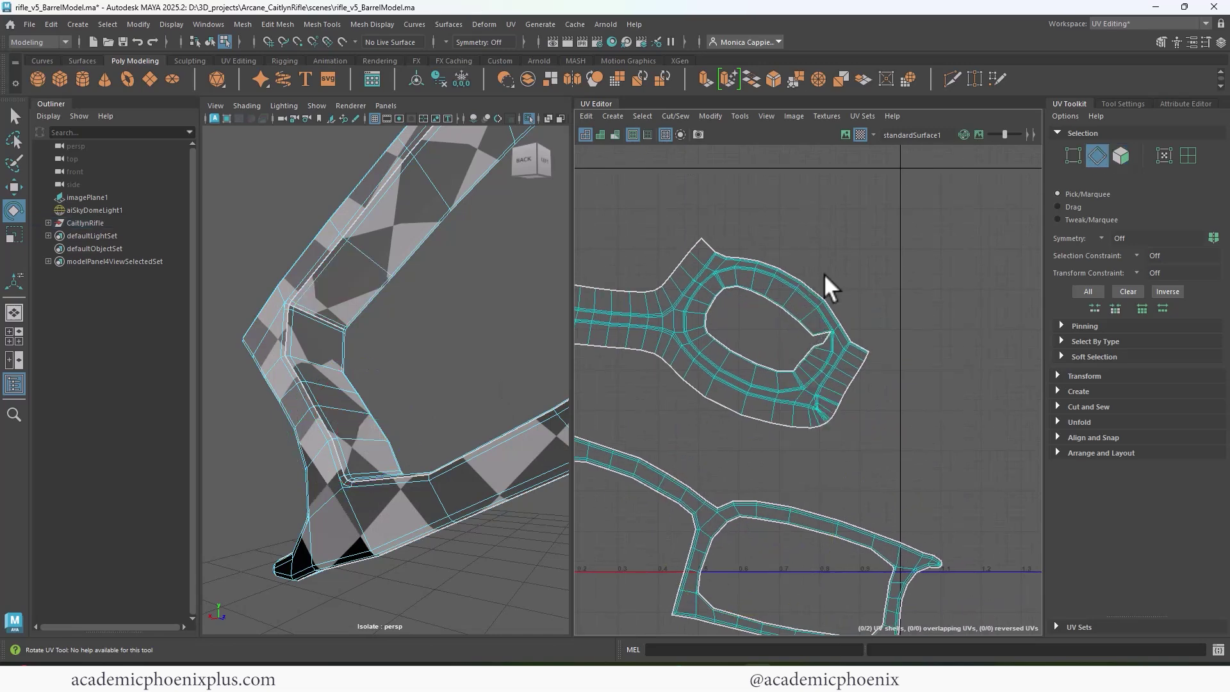
left_click(821, 334)
key("shift+s")
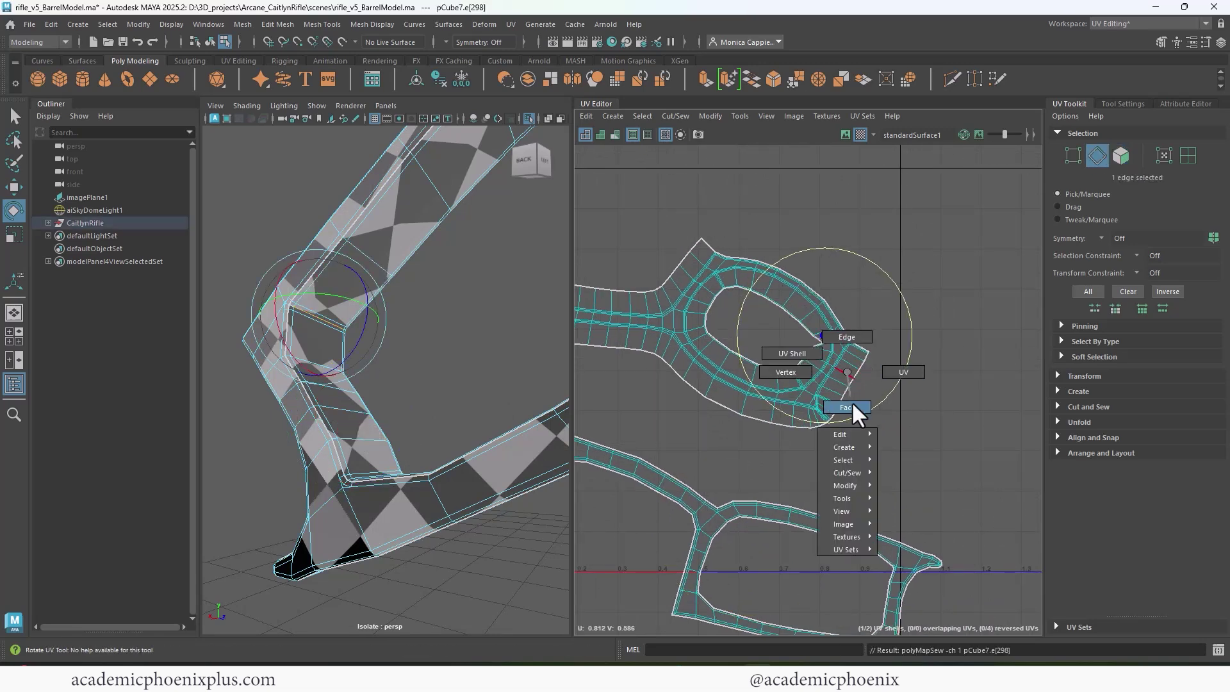
right_click_drag(851, 401, 825, 398)
Step: Cut the guard's inner ring of faces free along its edge loop and move the ring shell aside
left_click_drag(464, 342, 576, 311, "alt")
right_click_drag(575, 311, 482, 390, "alt")
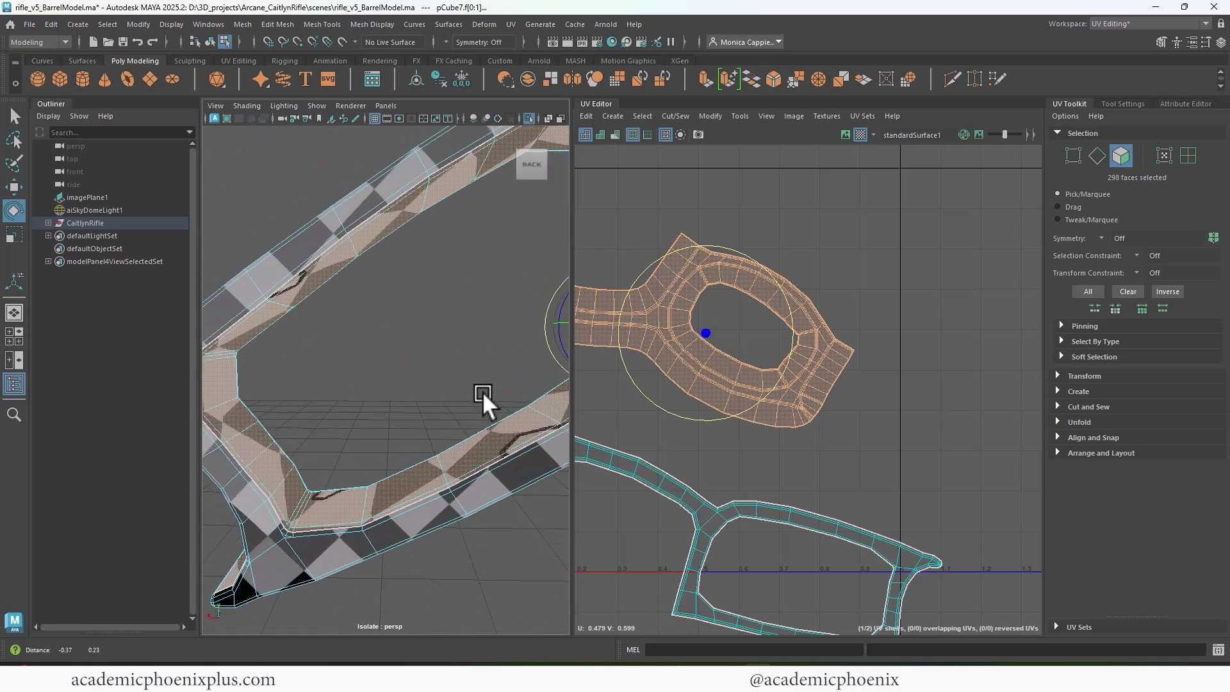
left_click_drag(482, 390, 143, 388, "alt")
left_click_drag(320, 378, 430, 355, "alt")
right_click_drag(430, 355, 431, 301)
double_click(439, 299)
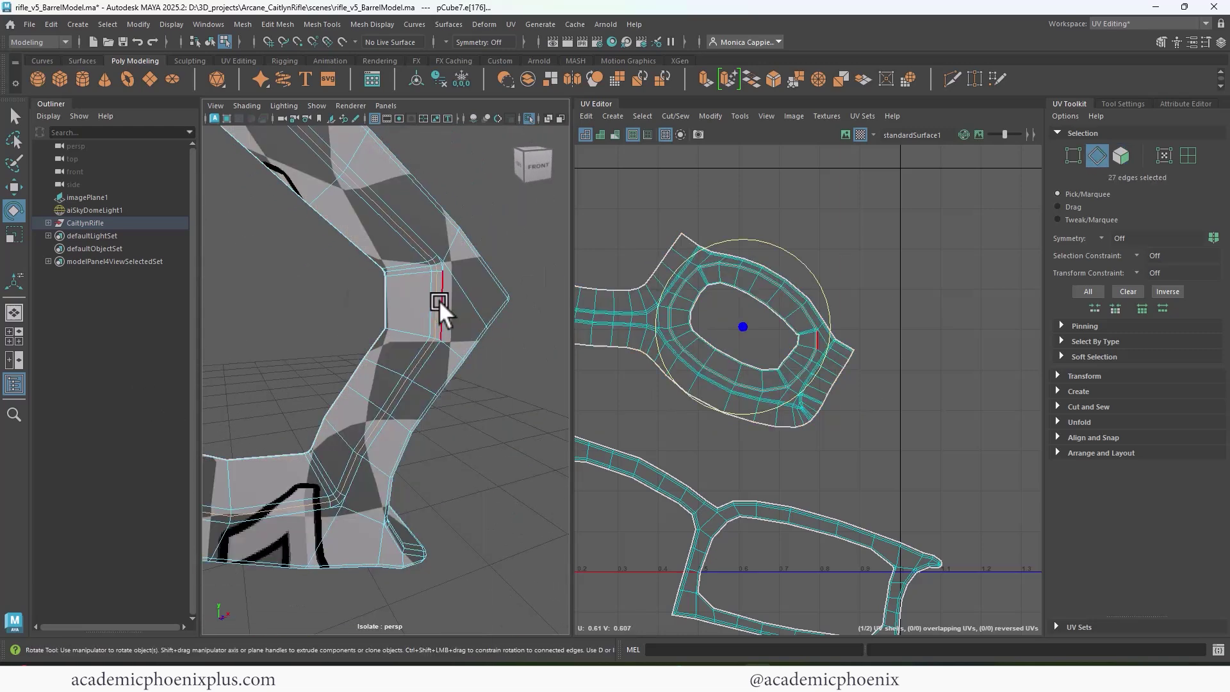
right_click_drag(767, 353, 785, 384, "shift")
double_click(786, 374)
key("w")
left_click_drag(835, 327, 964, 327)
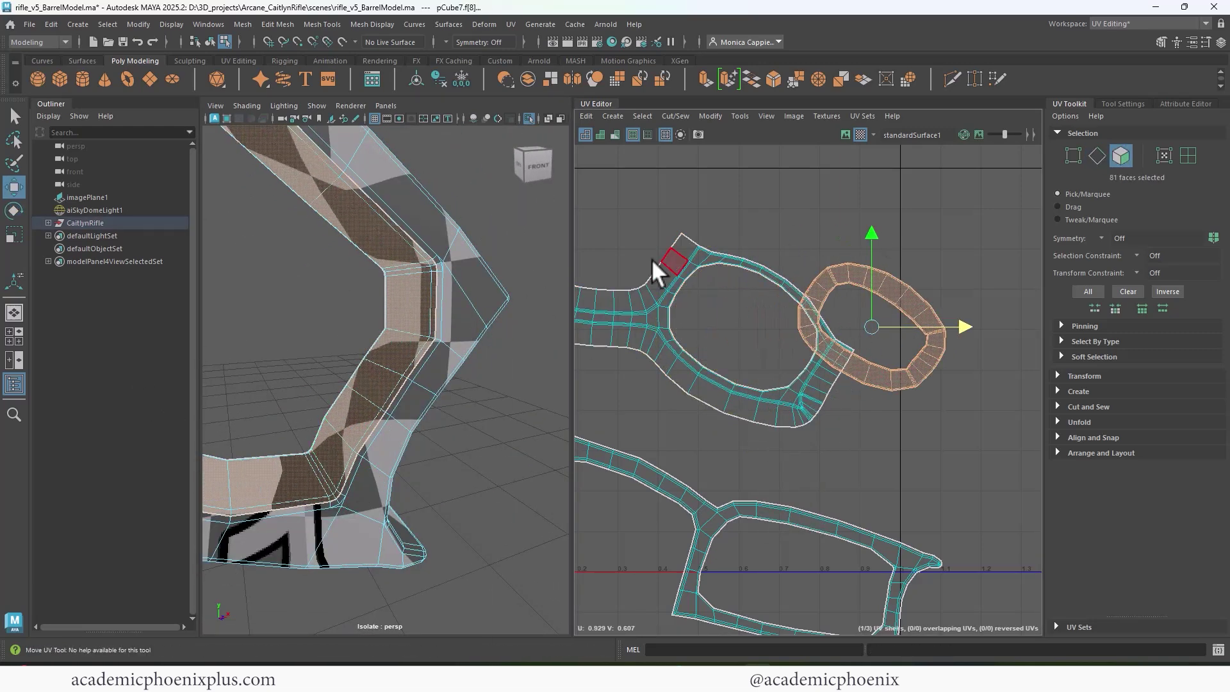
Step: Cut the inner ring open across one corner and unfold all of the guard's shells
right_click_drag(417, 296, 412, 263)
left_click(394, 270)
key("q")
double_click(401, 270)
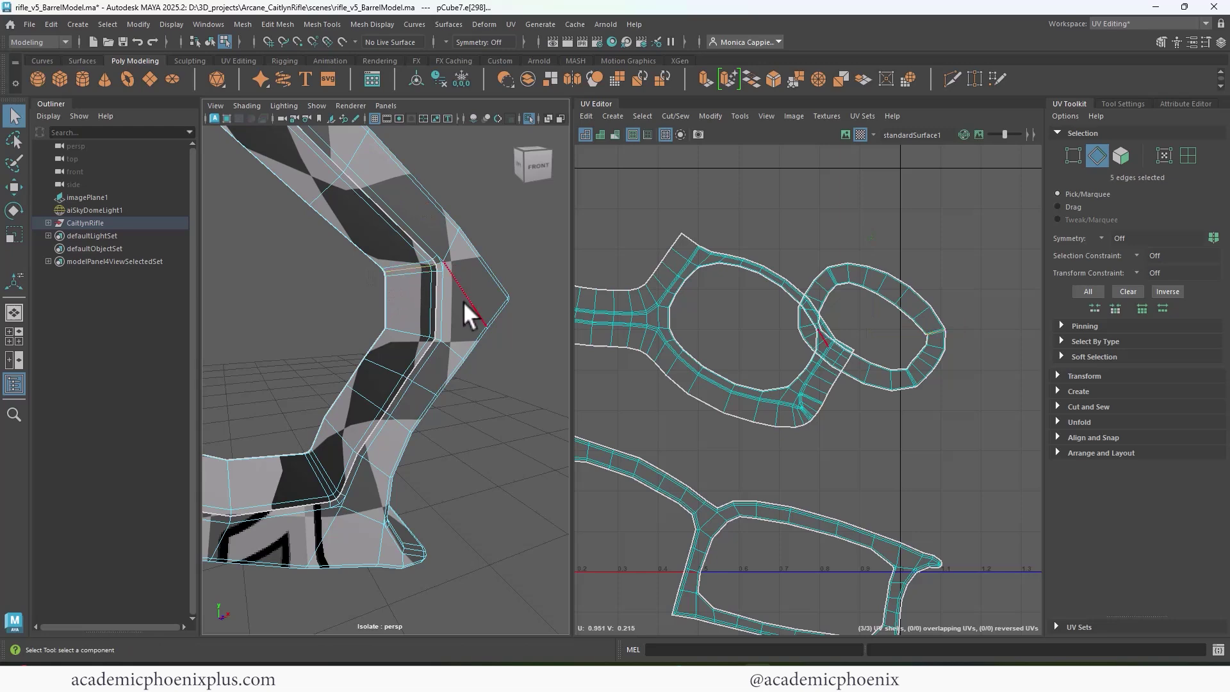
right_click_drag(913, 370, 915, 370, "shift")
double_click(787, 415)
double_click(879, 379, "shift")
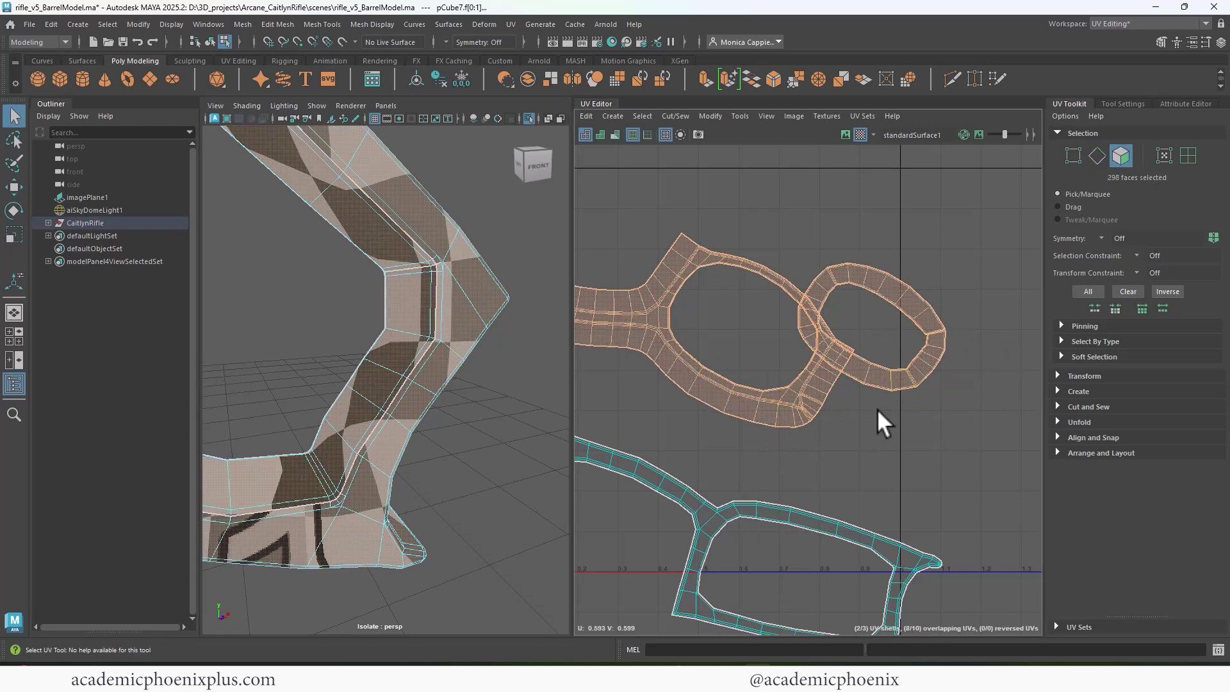
right_click_drag(711, 507, 646, 508, "shift")
right_click_drag(831, 410, 785, 401, "alt")
Step: Stitch the two large shells together along the guard's lower outer edge and unfold the joined shell
right_click_drag(512, 359, 269, 343, "alt")
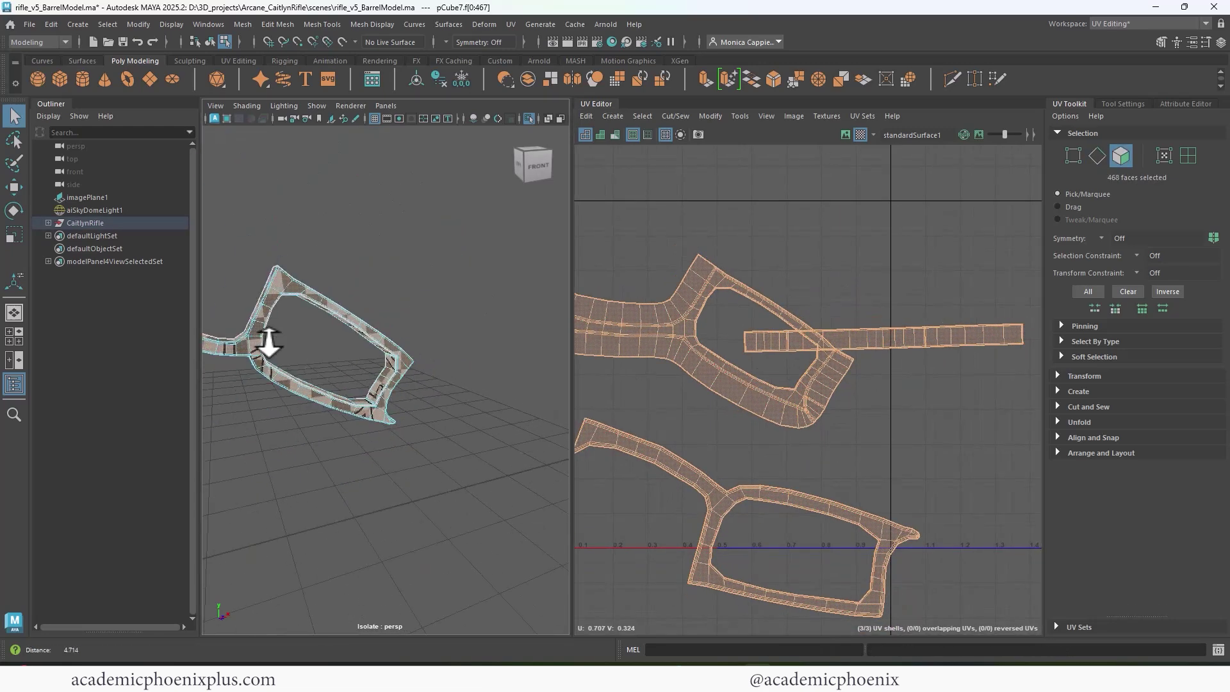
middle_click_drag(269, 343, 343, 330, "alt")
right_click_drag(352, 330, 395, 392, "alt")
left_click_drag(396, 390, 586, 381, "alt")
right_click_drag(511, 315, 544, 298)
left_click(519, 256)
left_click_drag(516, 262, 473, 342, "alt")
middle_click_drag(472, 342, 576, 257, "alt")
double_click(300, 372, "shift")
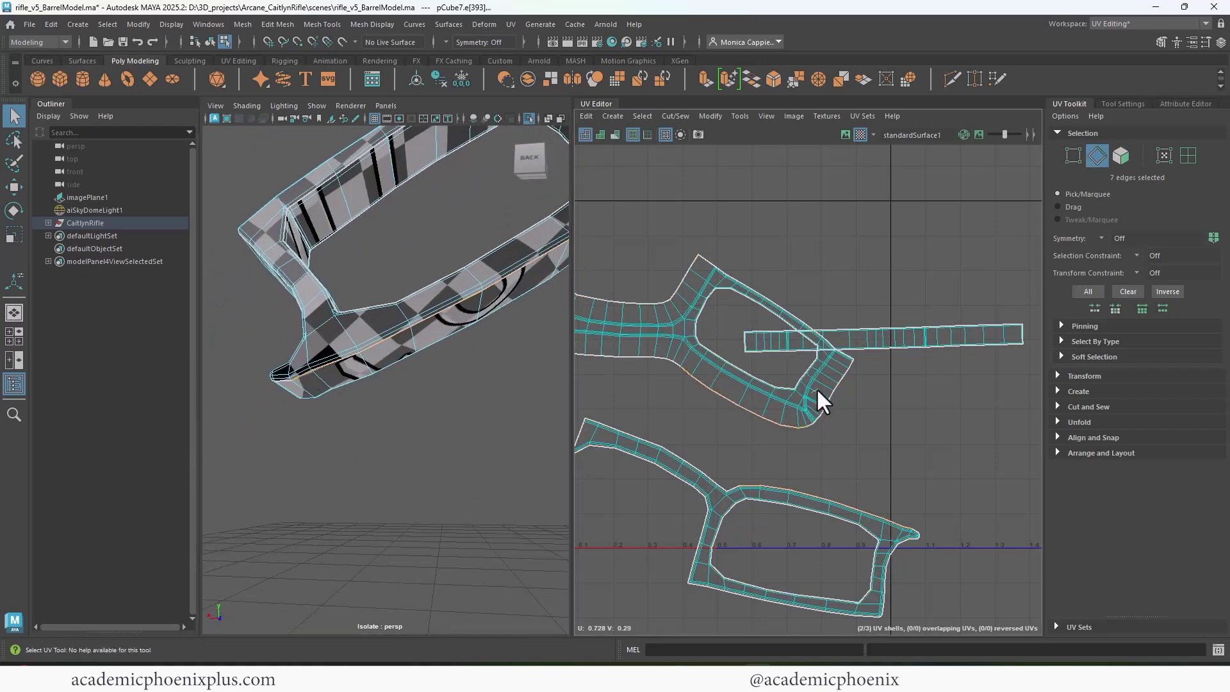
right_click_drag(816, 381, 770, 436, "shift")
double_click(748, 394)
right_click_drag(649, 398, 644, 397, "shift")
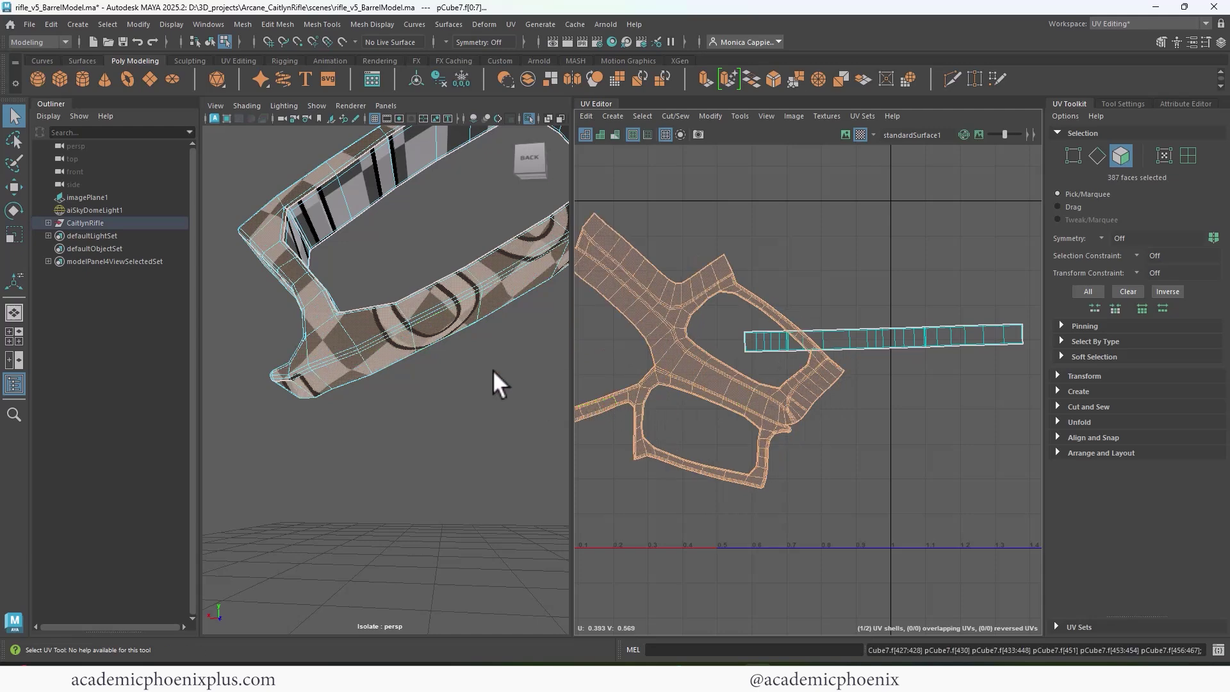
Step: Cut the joined shell along the lengthwise edge loop of its wide arm and unfold it again
left_click_drag(493, 371, 746, 346, "alt")
right_click_drag(517, 312, 556, 275)
right_click_drag(851, 352, 664, 361, "alt")
right_click_drag(778, 369, 775, 413)
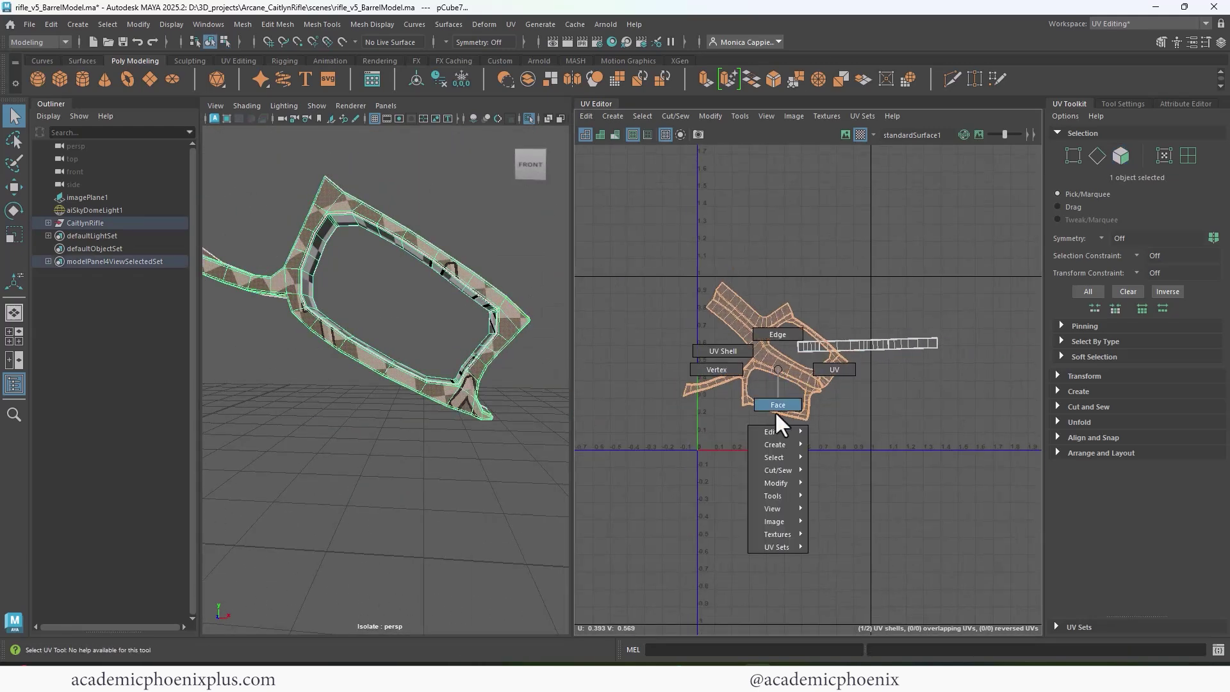
right_click_drag(733, 310, 865, 299, "alt")
mouse_move(372, 304)
left_mouse_down("alt")
mouse_move(467, 288)
mouse_move(369, 313)
left_mouse_up("alt")
right_click_drag(810, 357, 925, 349, "alt")
middle_click_drag(840, 437, 858, 405, "alt")
left_click(758, 348)
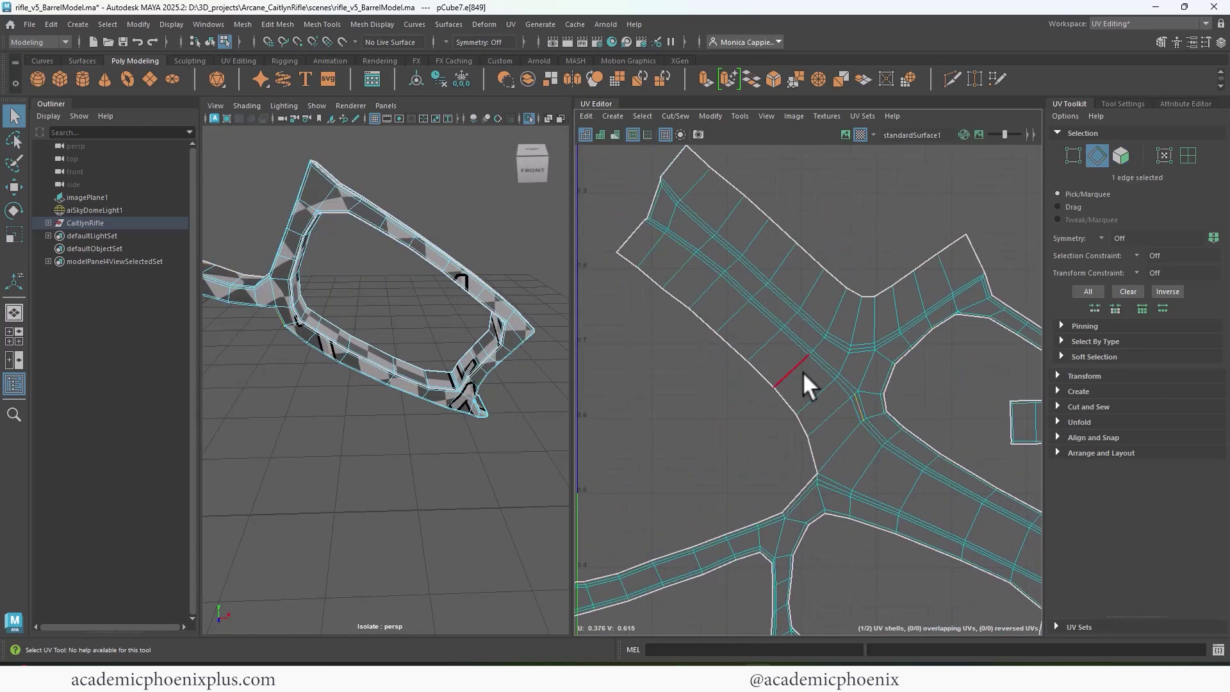
double_click(651, 220)
right_click(743, 321, "shift")
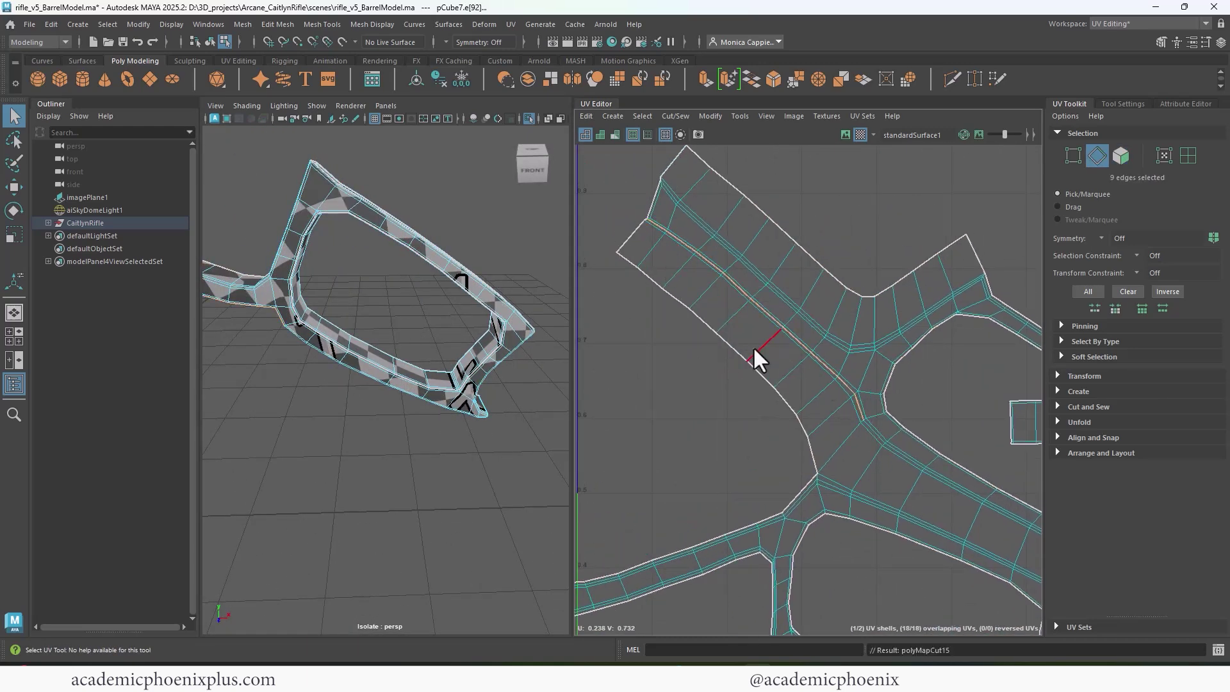
mouse_move(753, 349)
right_mouse_down()
mouse_move(757, 391)
mouse_move(802, 363)
mouse_move(743, 364)
right_mouse_up()
double_click(794, 363)
Step: Try moving a border UV near the main shell's inner corner and locate it on the guard
right_click_drag(487, 349, 403, 344, "alt")
left_click_drag(403, 344, 682, 330, "alt")
right_click_drag(917, 369, 804, 461, "alt")
middle_click_drag(802, 473, 800, 325, "alt")
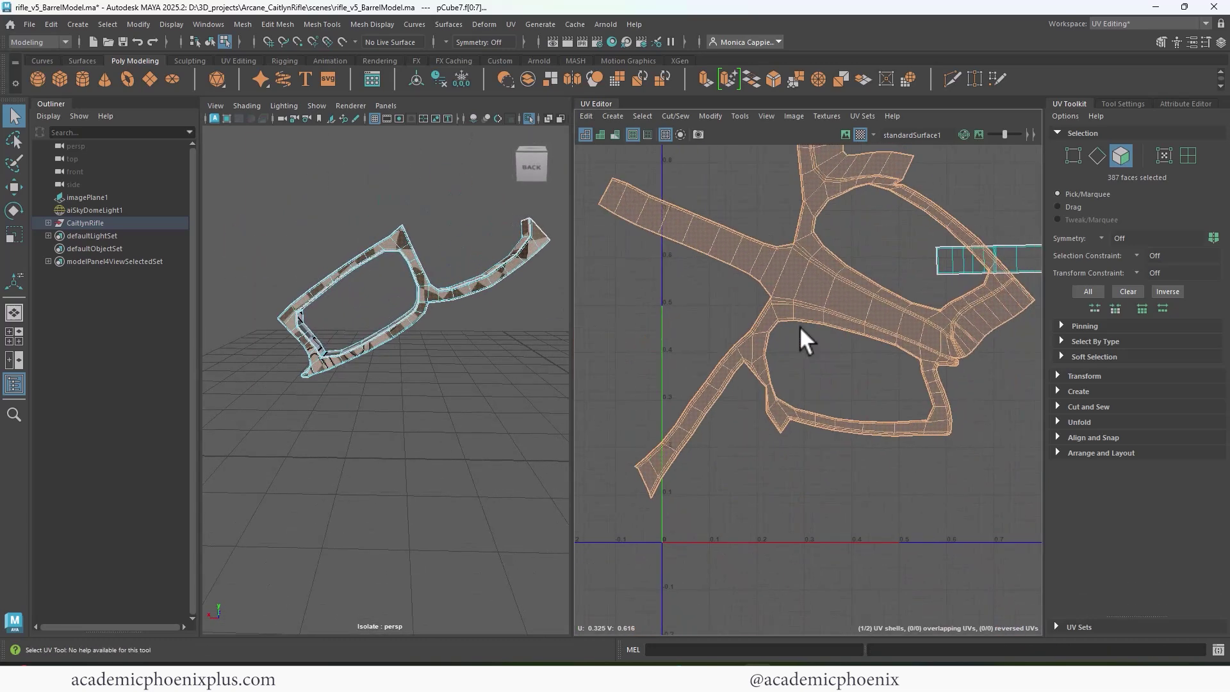
scroll(794, 307, "up", 6)
right_click_drag(738, 348, 666, 356)
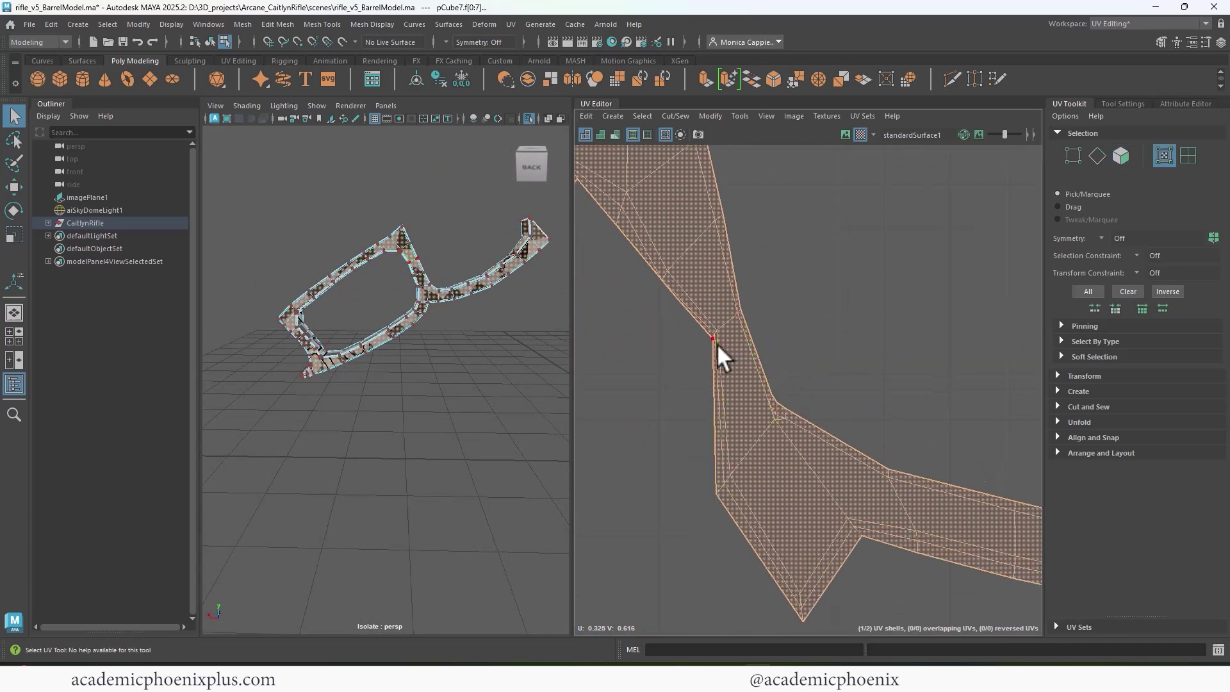
left_click_drag(723, 346, 706, 326)
key("f")
left_click_drag(464, 306, 442, 324, "alt")
right_click_drag(442, 323, 474, 340, "alt")
scroll(730, 349, "down", 1)
left_click_drag(409, 343, 473, 356, "alt")
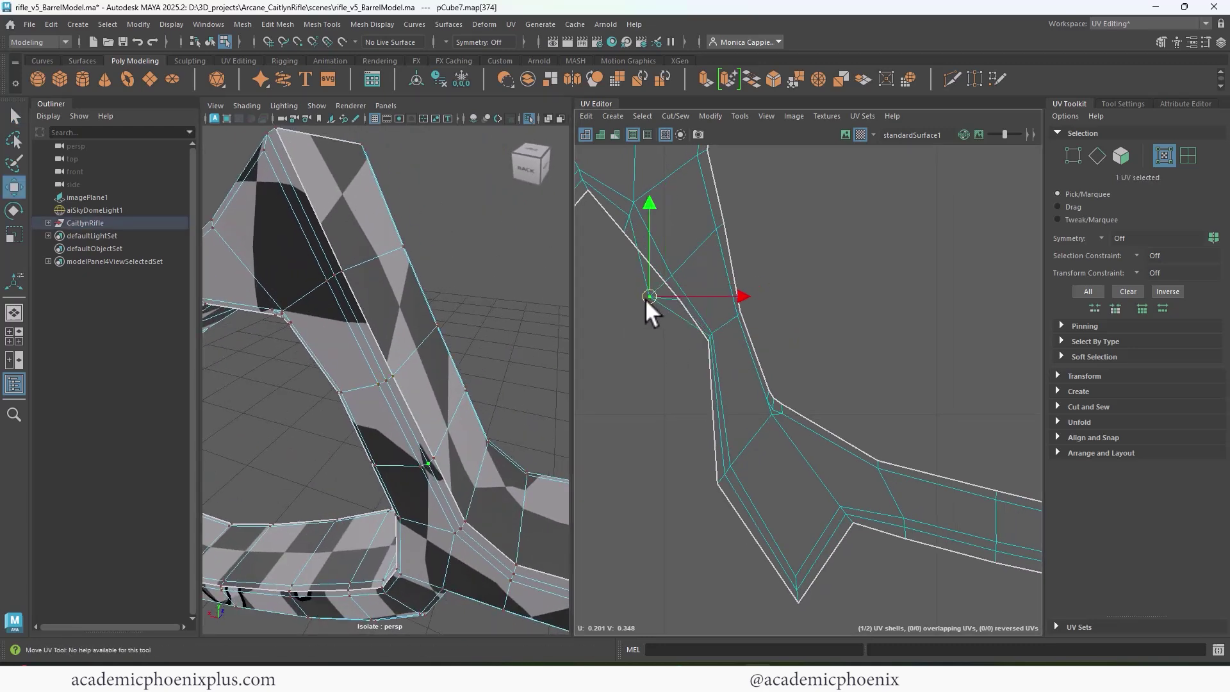
right_click_drag(452, 343, 475, 277)
Step: Move the straight inner strip's shell beneath the main shell and bring back the rest of the rifle
scroll(388, 322, "down", 6)
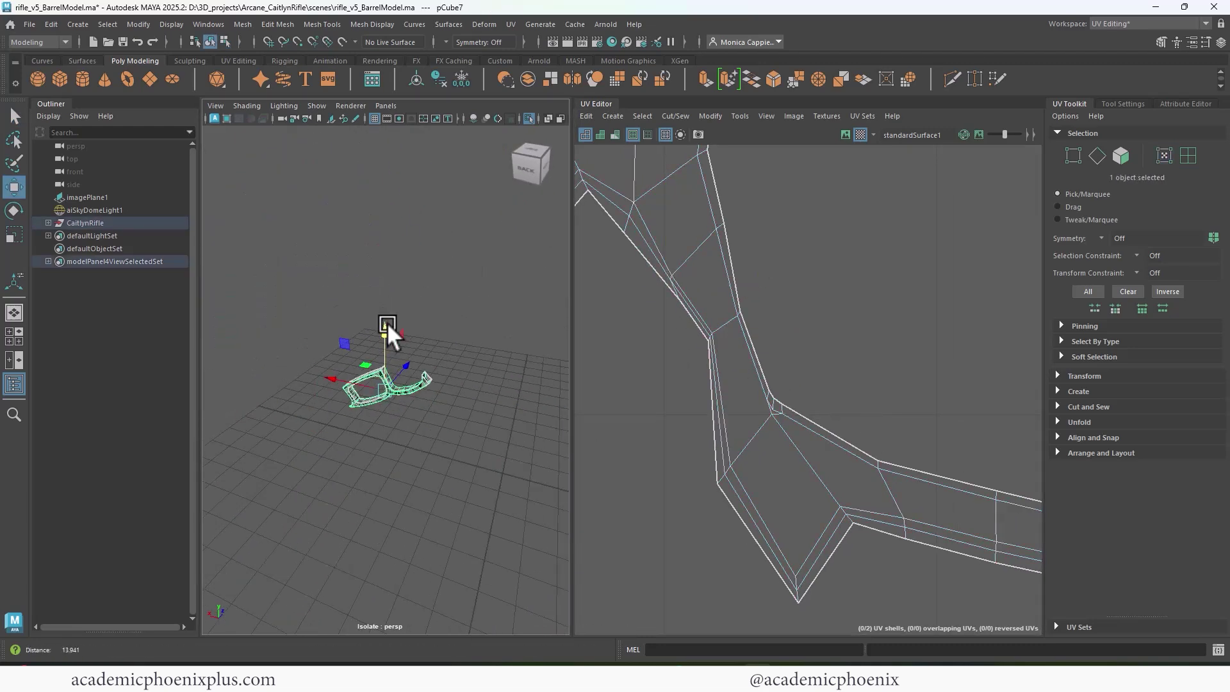
scroll(615, 340, "down", 5)
middle_click_drag(707, 345, 779, 342, "alt")
scroll(778, 340, "down", 5)
right_click_drag(763, 276, 919, 273)
left_click(954, 267)
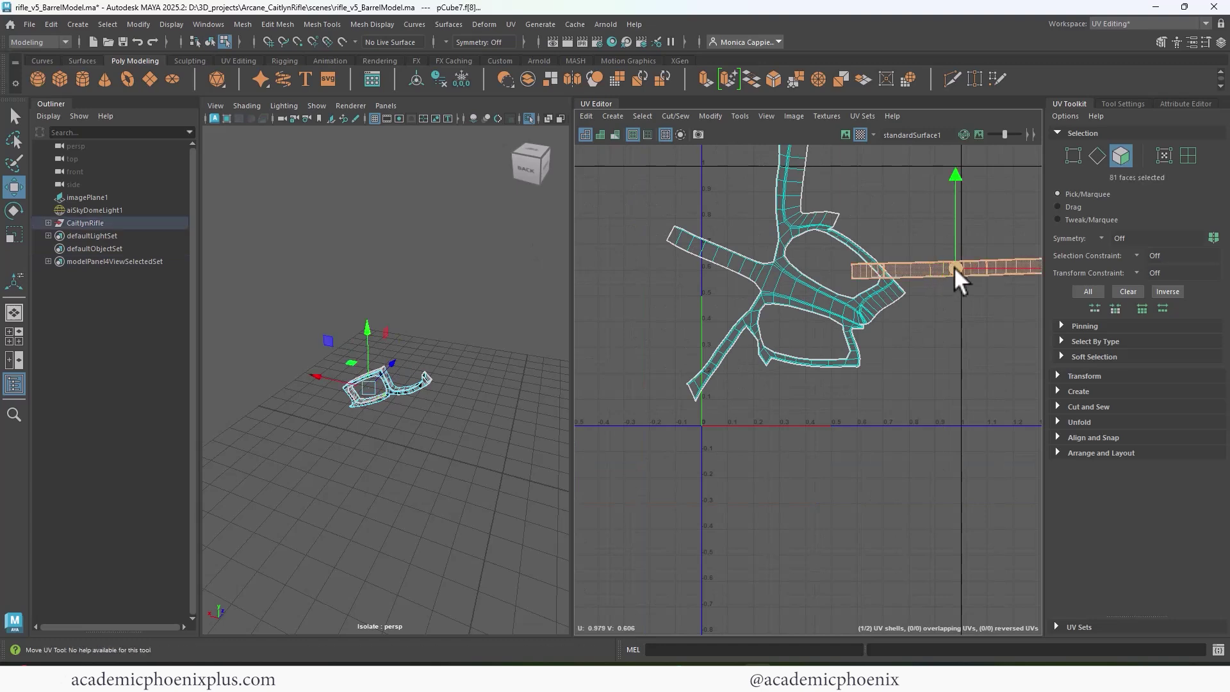
left_click(528, 119)
Step: Select both guard shells and move them into the negative U and V area outside the 0 to 1 tile
left_click(834, 360, "shift")
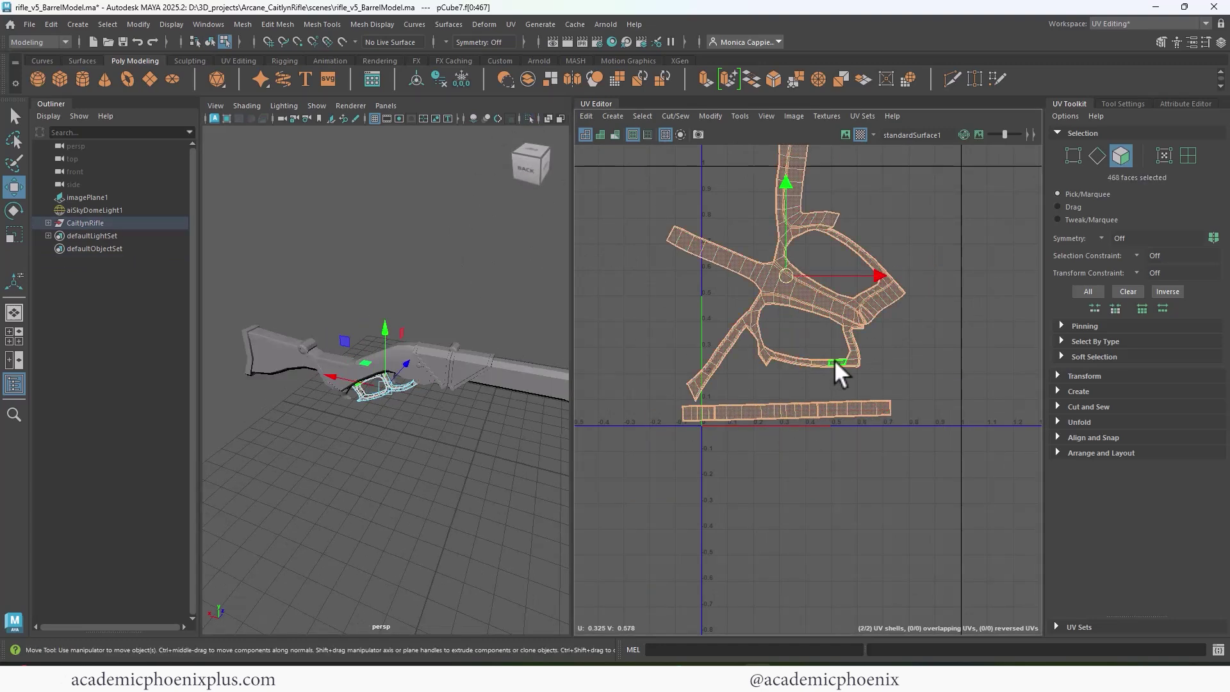
scroll(833, 288, "down", 3)
scroll(471, 360, "up", 3)
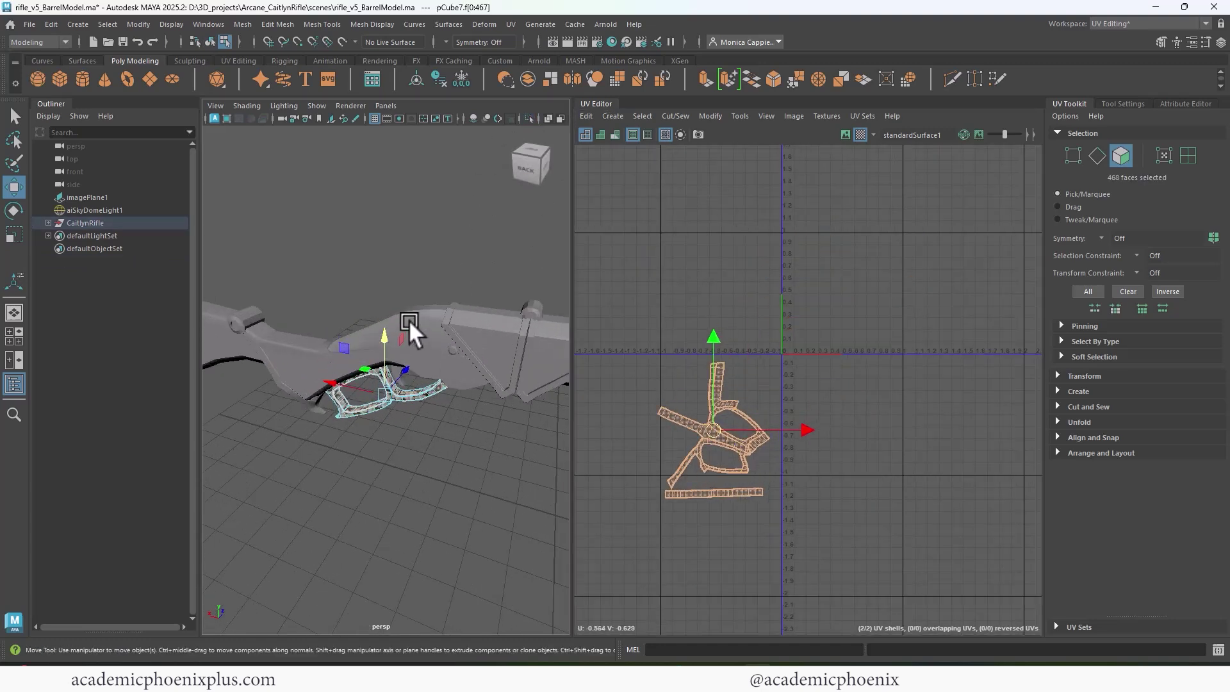
Step: Select the curved cover above the trigger and apply a camera-based UV projection to it
right_click_drag(419, 295, 448, 292)
left_click_drag(474, 350, 682, 305, "alt")
left_click(511, 24)
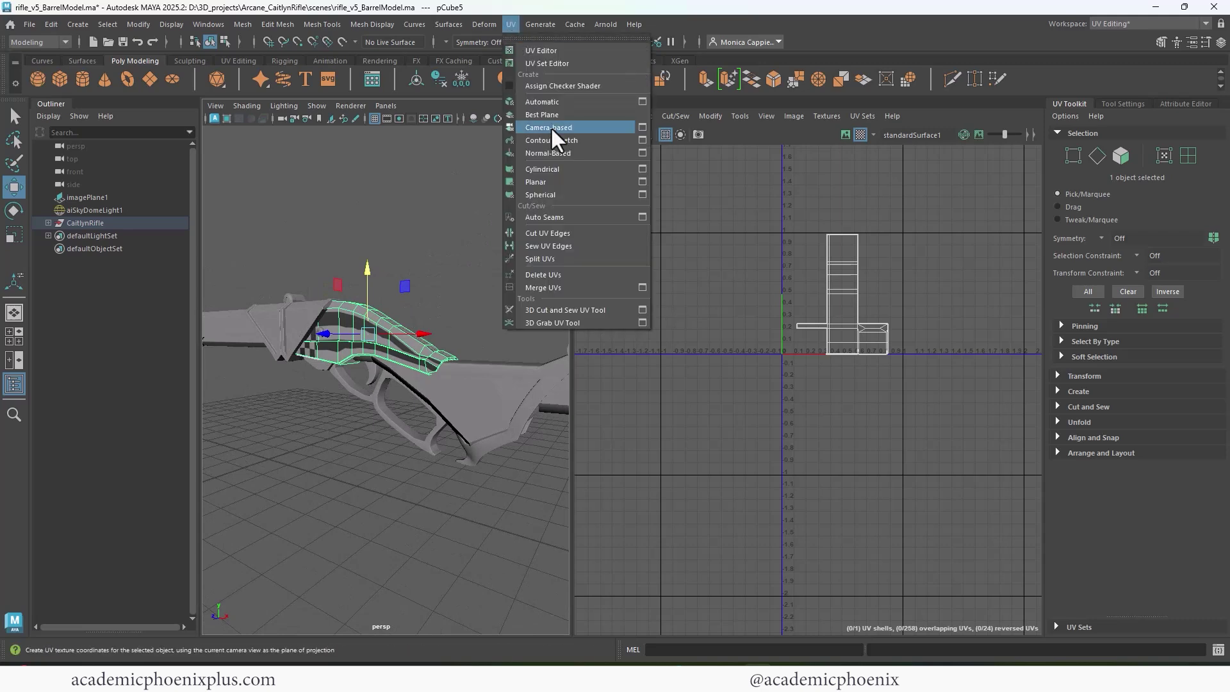
left_click(550, 126)
scroll(513, 302, "up", 5)
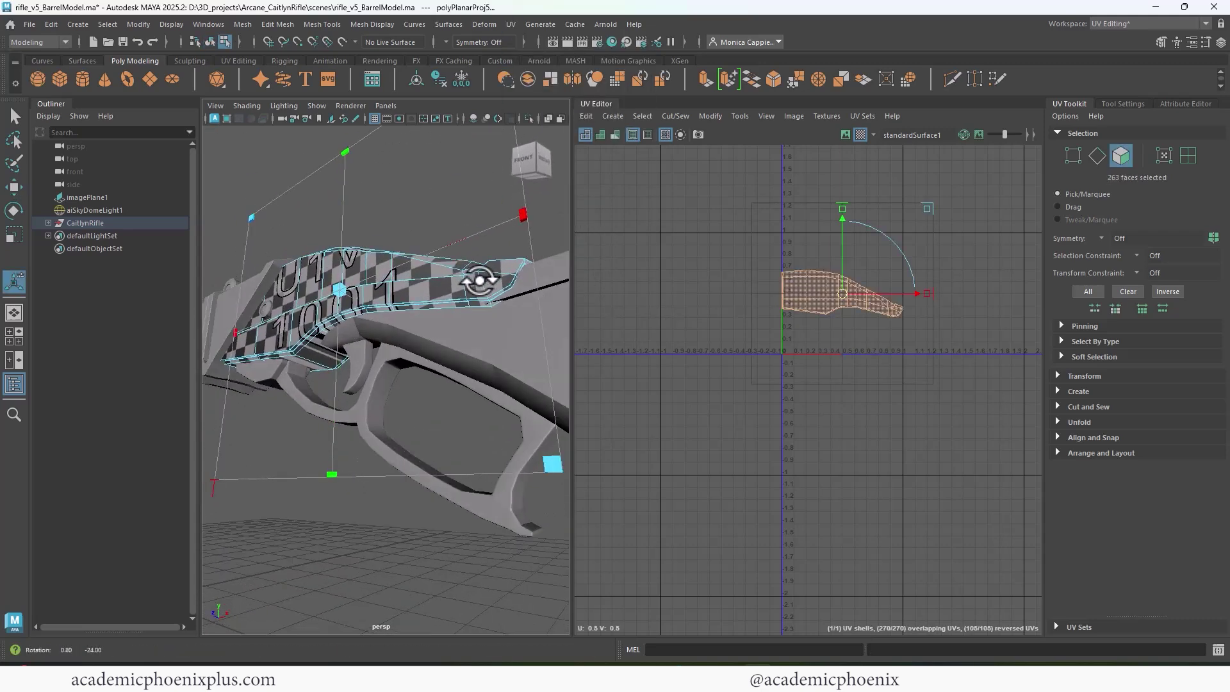
Step: Isolate the curved cover, delete the hidden faces on the underside of its wide end, and compare it with the full rifle
right_click(435, 266)
right_click_drag(435, 266, 496, 248)
left_click(529, 118)
left_click_drag(458, 409, 431, 284, "alt")
scroll(431, 284, "up", 3)
middle_click_drag(432, 284, 420, 321, "alt")
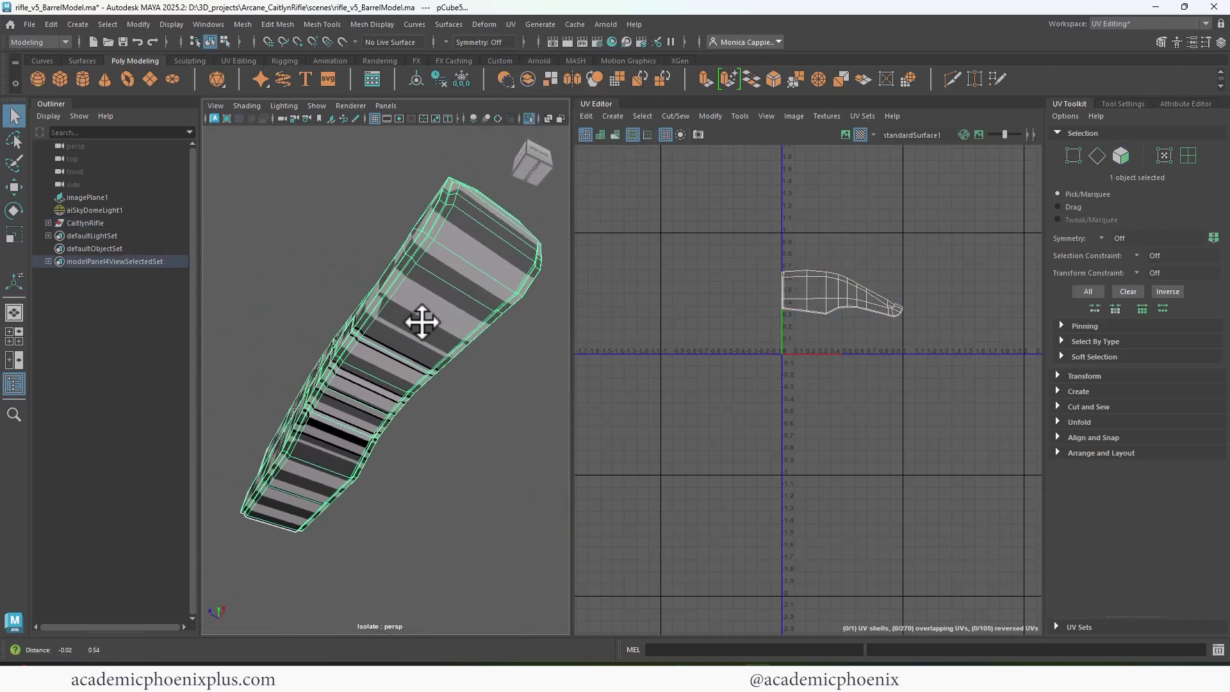
scroll(420, 308, "up", 2)
right_click(422, 275)
right_click_drag(424, 275, 421, 311)
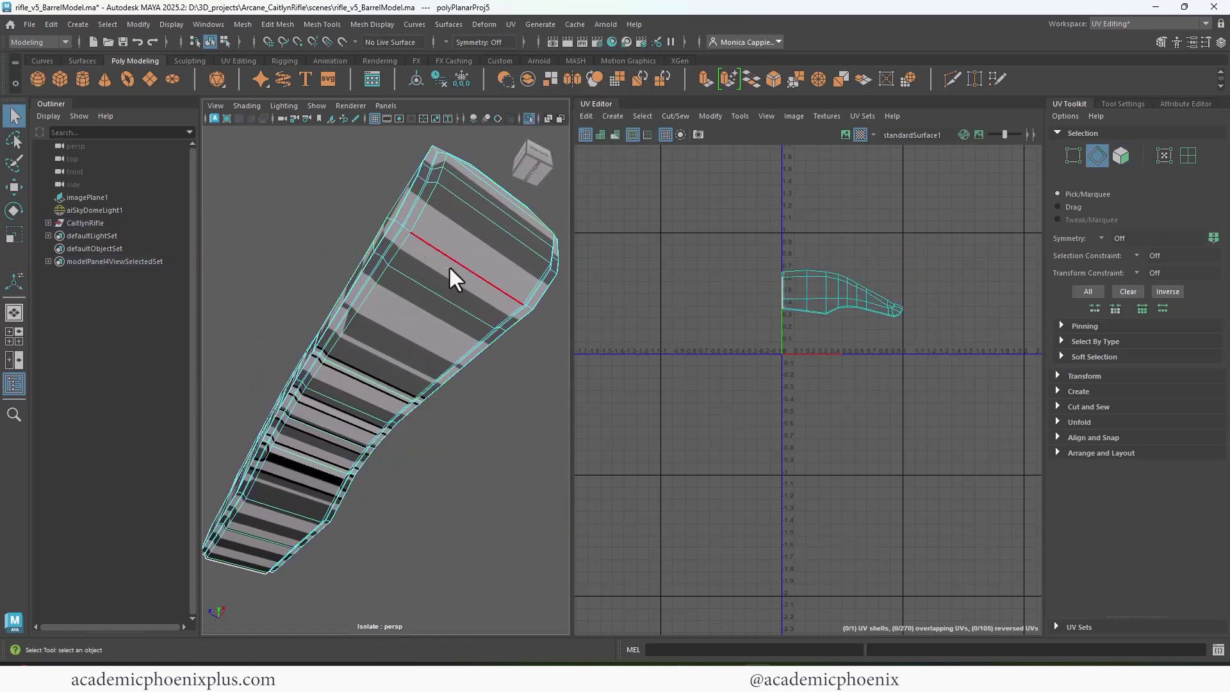
left_click(484, 287)
right_click_drag(510, 215, 564, 178)
left_click(529, 116)
left_click(529, 116)
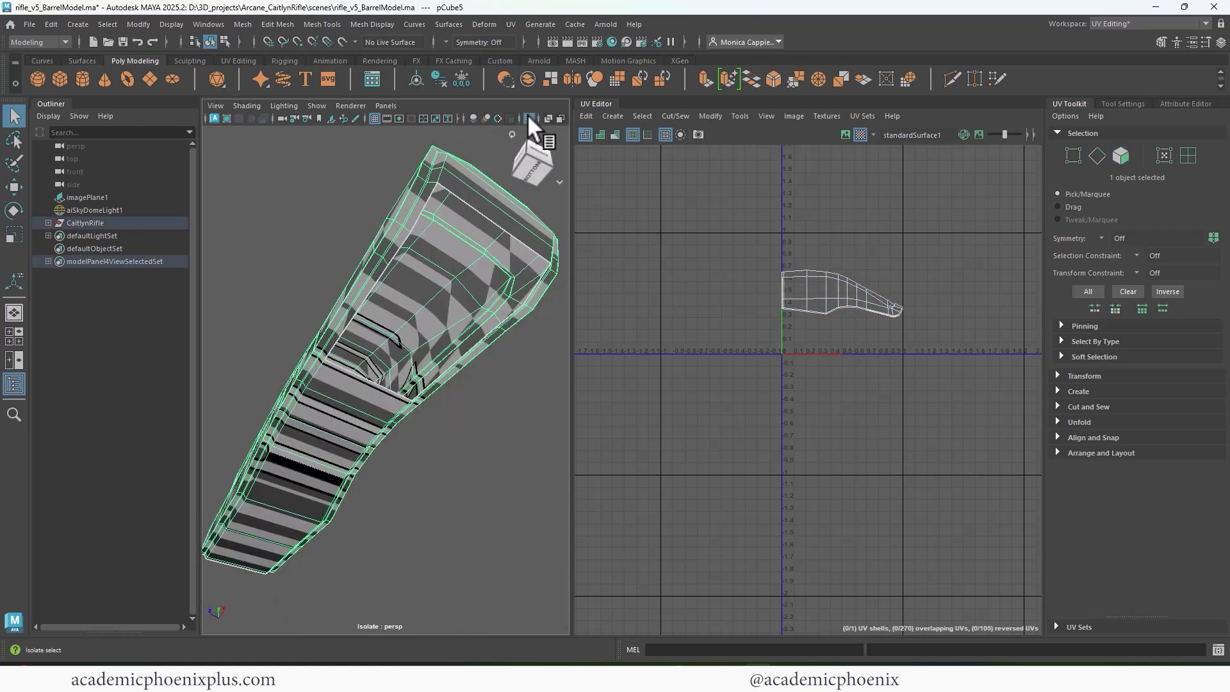
Step: Check how the curved cover sits against the full rifle, and isolate the cover again
left_click(528, 116)
left_click_drag(442, 192, 397, 263, "alt")
right_click_drag(397, 263, 382, 261, "alt")
left_click_drag(383, 262, 474, 377, "alt")
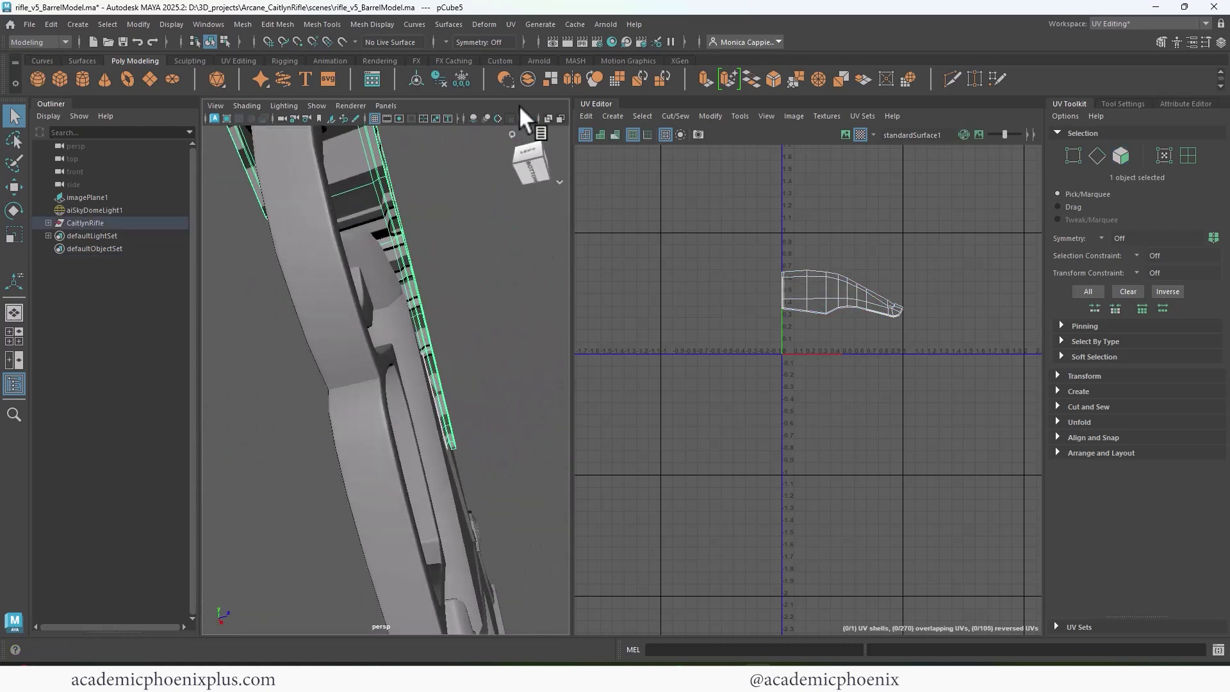
left_click(529, 118)
Step: Scale the two long side edges of the opening in the cover's narrow end inward
right_click_drag(442, 324, 467, 343, "alt")
right_click_drag(466, 346, 468, 298)
left_click_drag(463, 282, 485, 256, "alt")
left_click(472, 319)
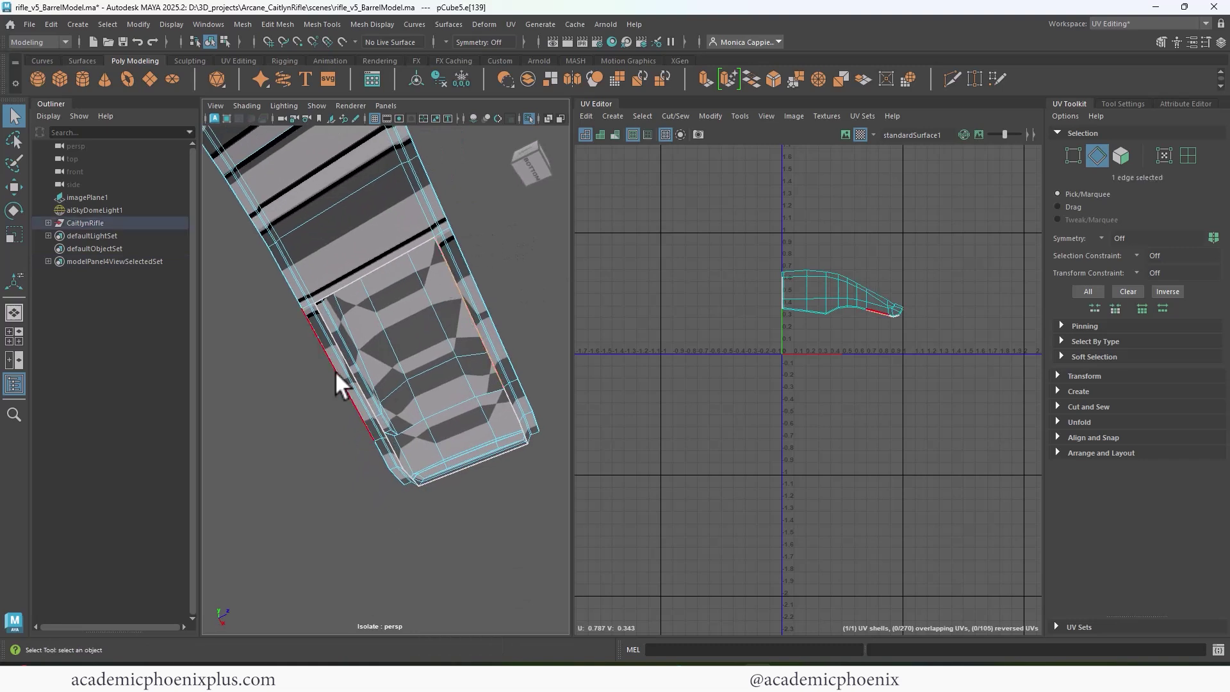
left_click(353, 370, "shift")
key("r")
right_click_drag(448, 321, 474, 286)
left_click_drag(474, 286, 462, 324, "alt")
right_click_drag(462, 324, 367, 326)
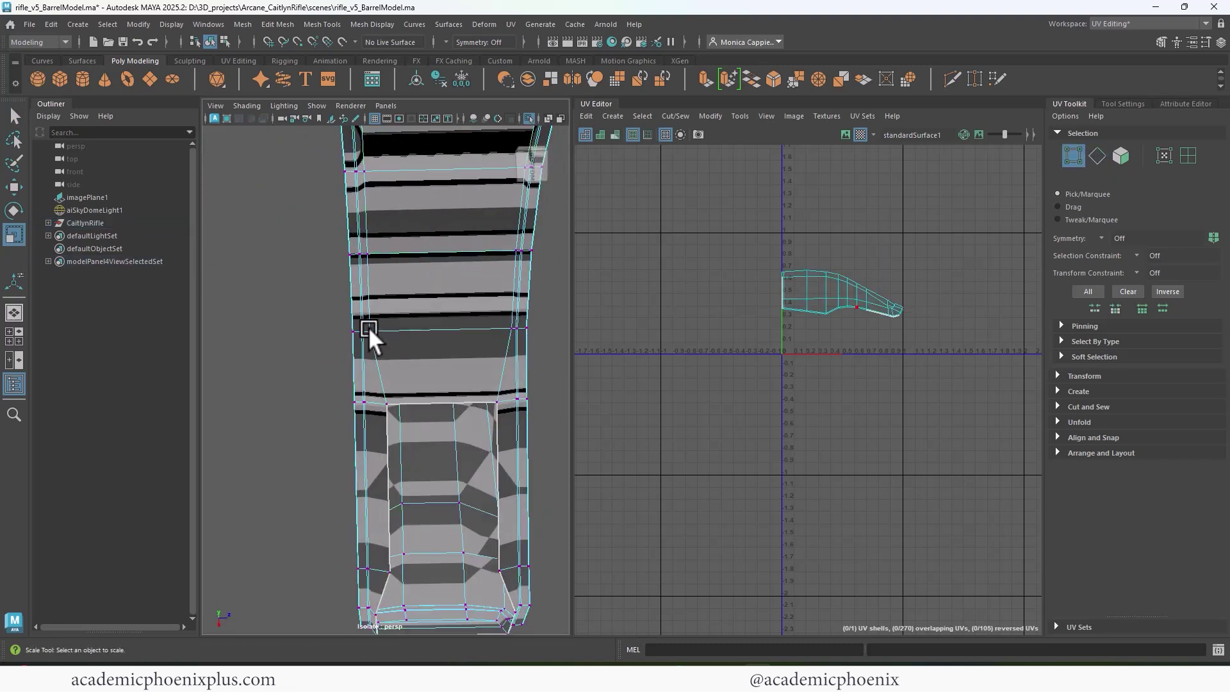
right_click_drag(478, 327, 497, 277)
scroll(500, 269, "down", 4)
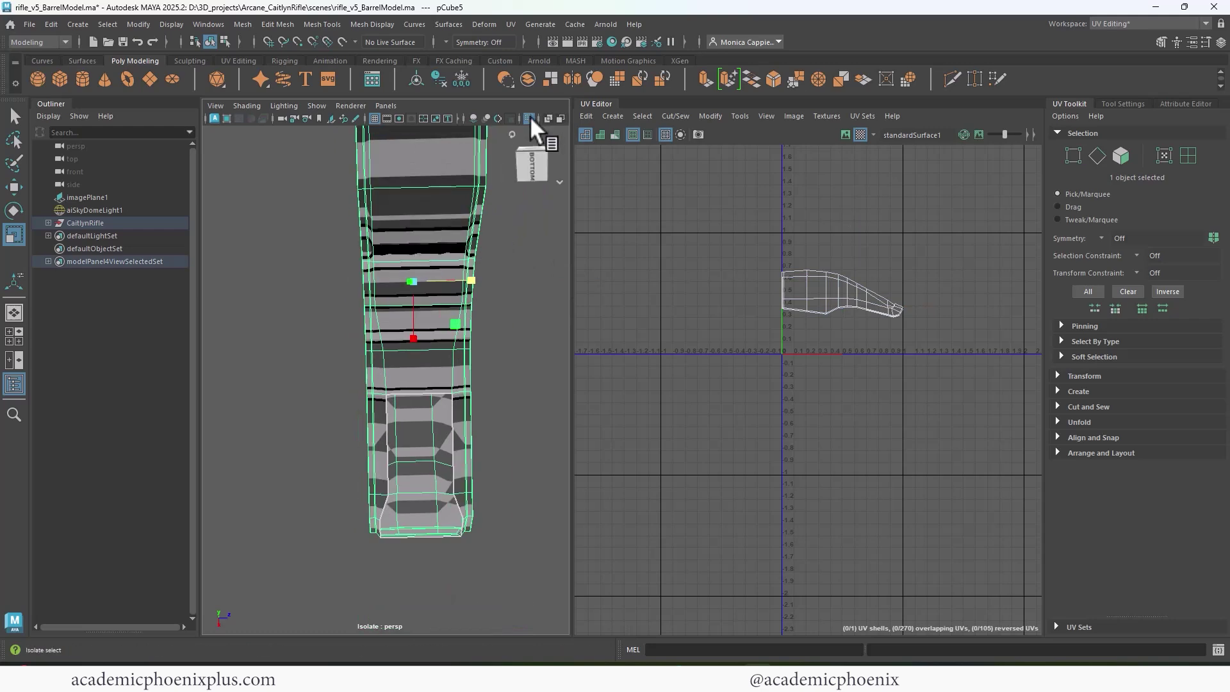
Step: Bring back the full rifle, unfold the curved cover's whole UV shell and inspect its checker pattern
left_click(529, 118)
left_click_drag(448, 230, 554, 312, "alt")
scroll(555, 313, "down", 3)
right_click_drag(803, 292, 737, 297)
double_click(808, 290)
left_click_drag(282, 403, 525, 359, "alt")
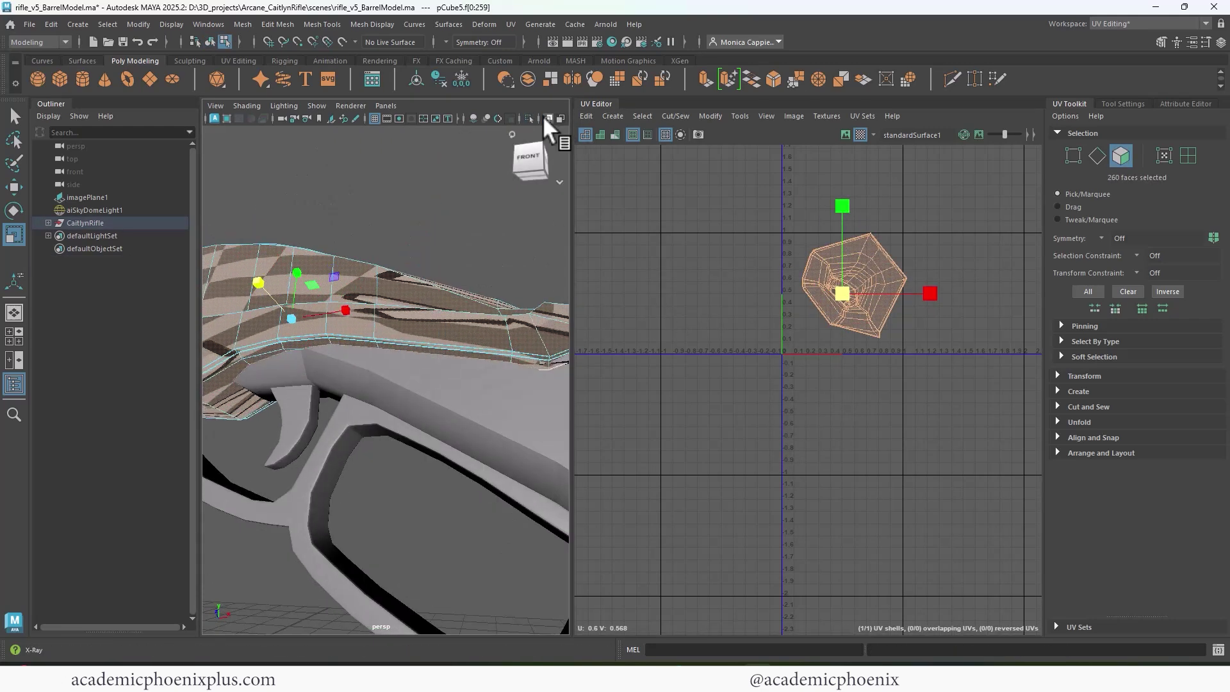
Step: Isolate the curved cover, cut its UVs along the lengthwise edge loop on the underside, and unfold the shell again
left_click(529, 118)
left_click_drag(460, 386, 497, 313, "alt")
right_click_drag(497, 313, 494, 250)
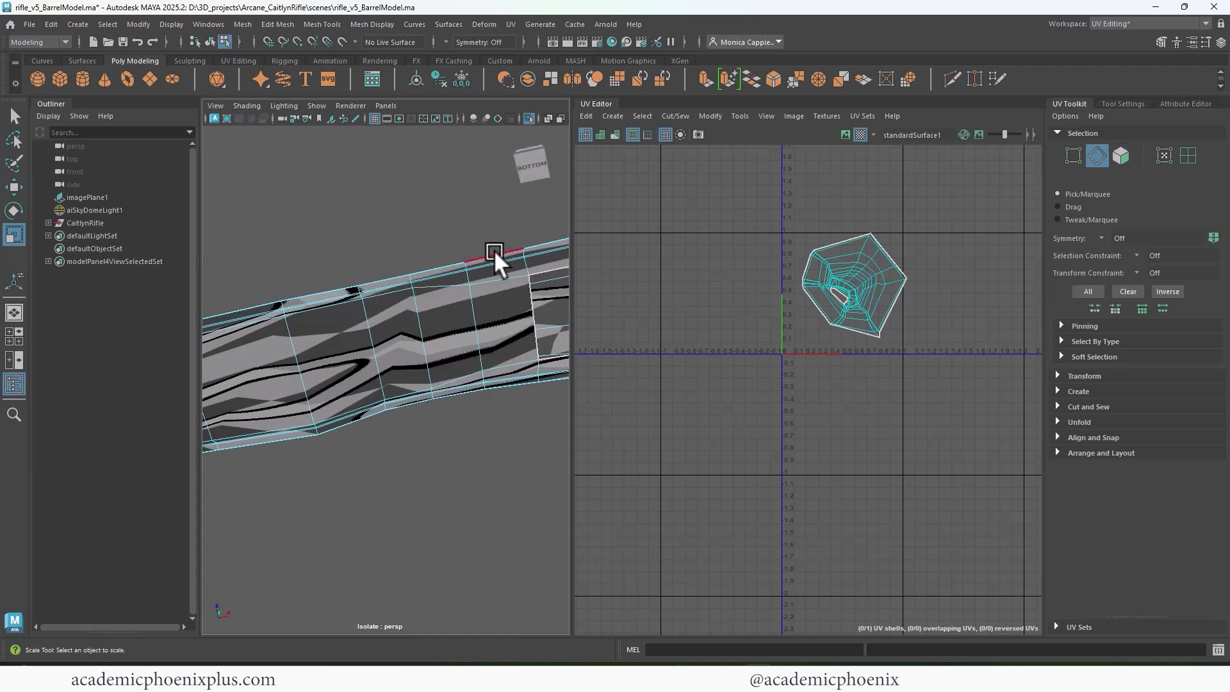
double_click(492, 279)
right_click_drag(825, 301, 776, 319, "shift")
right_click_drag(486, 324, 430, 326, "alt")
left_click_drag(431, 325, 510, 344, "alt")
right_click_drag(864, 314, 716, 347)
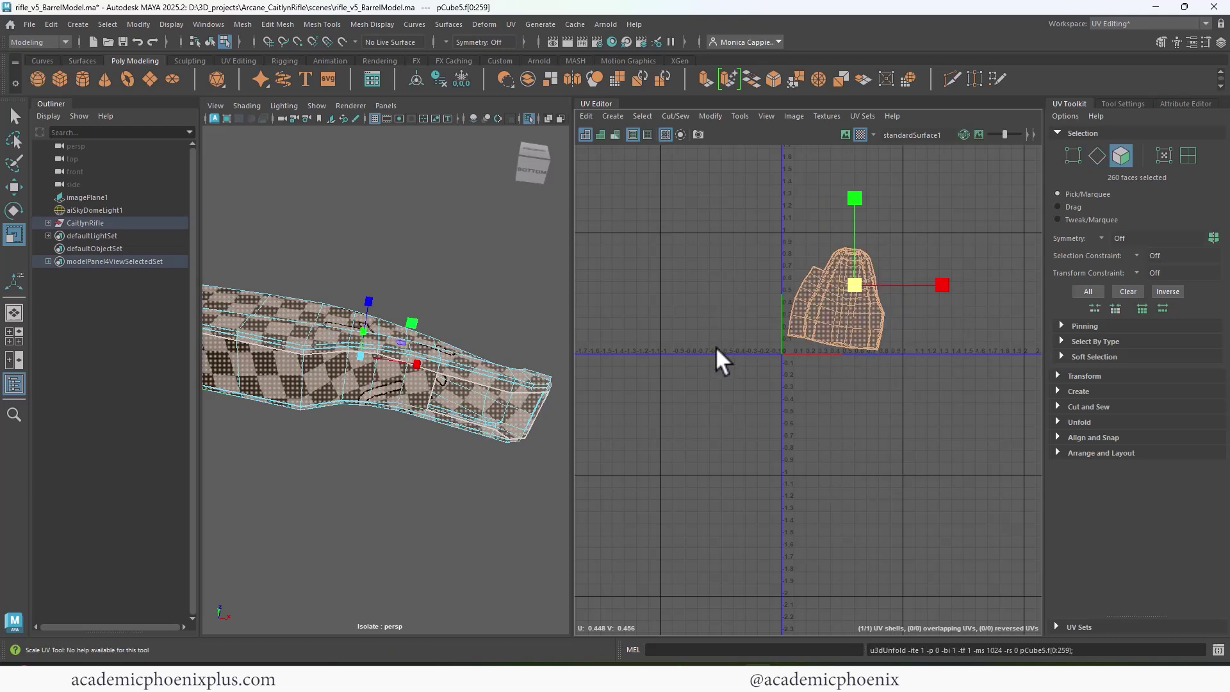
Step: Show the full rifle, move the cover's shell into the negative U and V area and rotate it half a turn
left_click_drag(487, 358, 418, 340, "alt")
left_click(528, 119)
right_click_drag(423, 221, 325, 254, "alt")
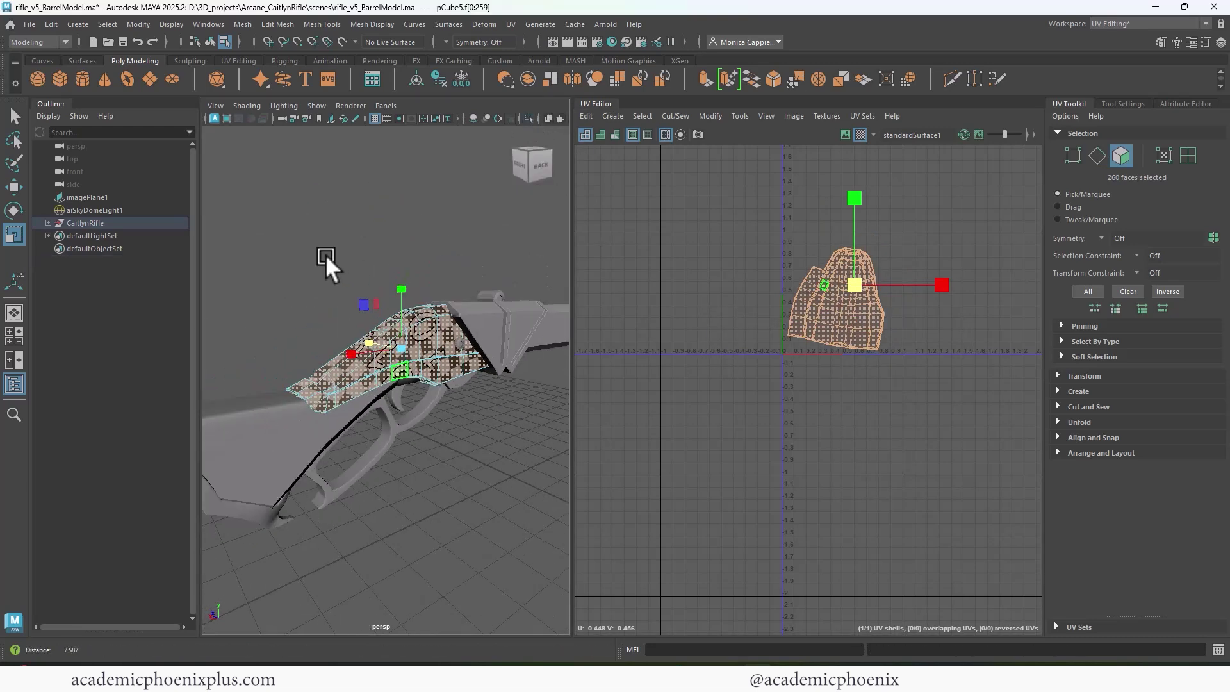
left_click_drag(325, 254, 442, 288, "alt")
key("w")
left_click_drag(835, 298, 767, 385)
key("e")
key("w")
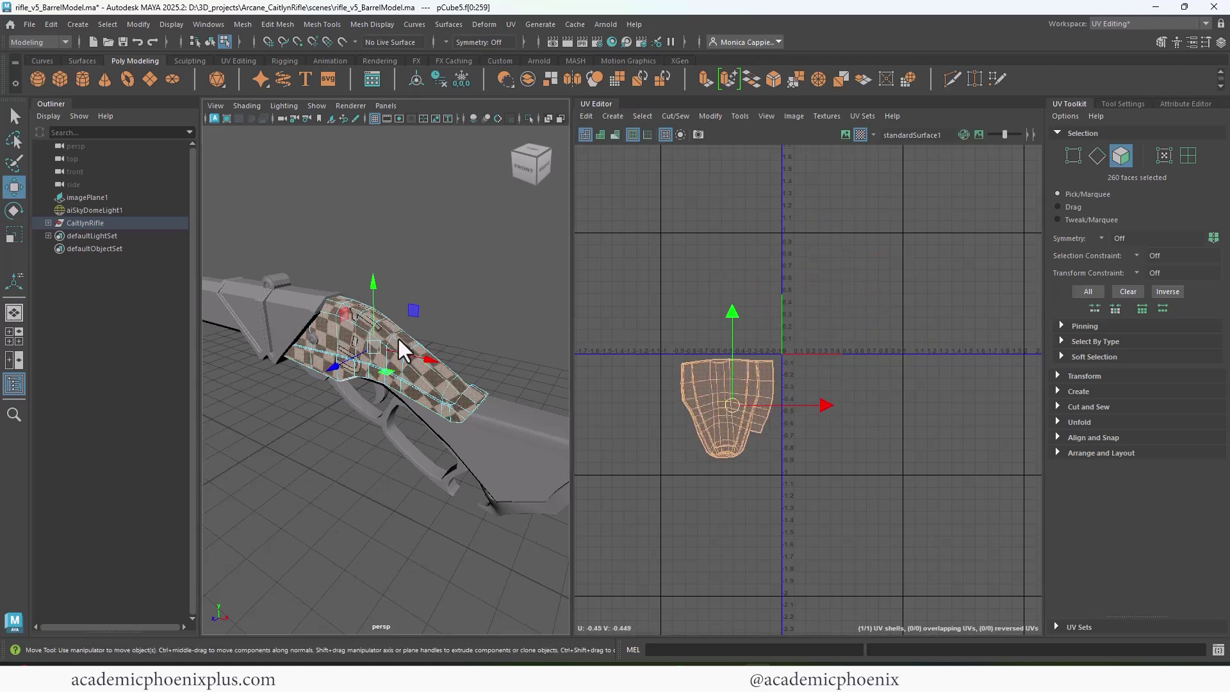
Step: Select the triangular bracket in front of the curved cover and apply a planar UV projection to it
left_click_drag(406, 351, 440, 302, "alt")
left_click(439, 302)
key("f")
left_click(511, 24)
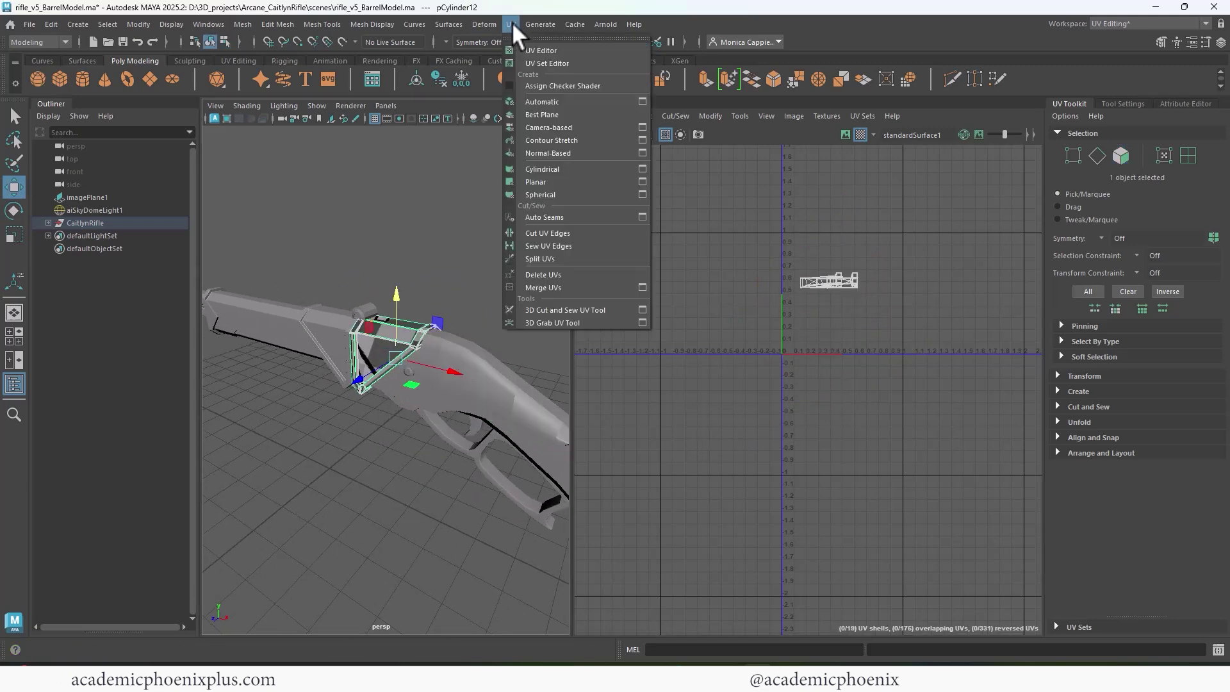
left_click(567, 182)
Step: Isolate the triangular bracket and circularize the eight-edge loop near the upper end of its sloped underside
scroll(467, 308, "up", 5)
left_click_drag(467, 307, 447, 293, "alt")
scroll(483, 290, "up", 4)
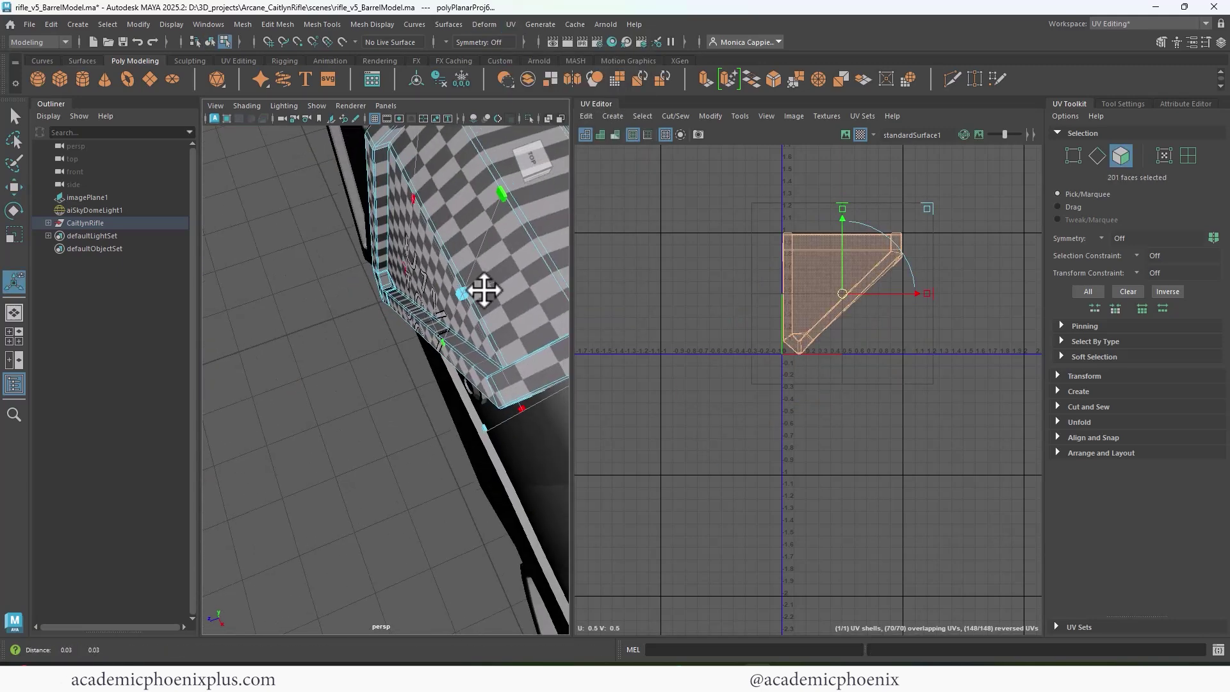
middle_click_drag(484, 290, 458, 314, "alt")
left_click_drag(458, 313, 310, 239, "alt")
right_click_drag(493, 234, 544, 182)
left_click(529, 119)
left_click_drag(471, 327, 453, 275, "alt")
key("F10")
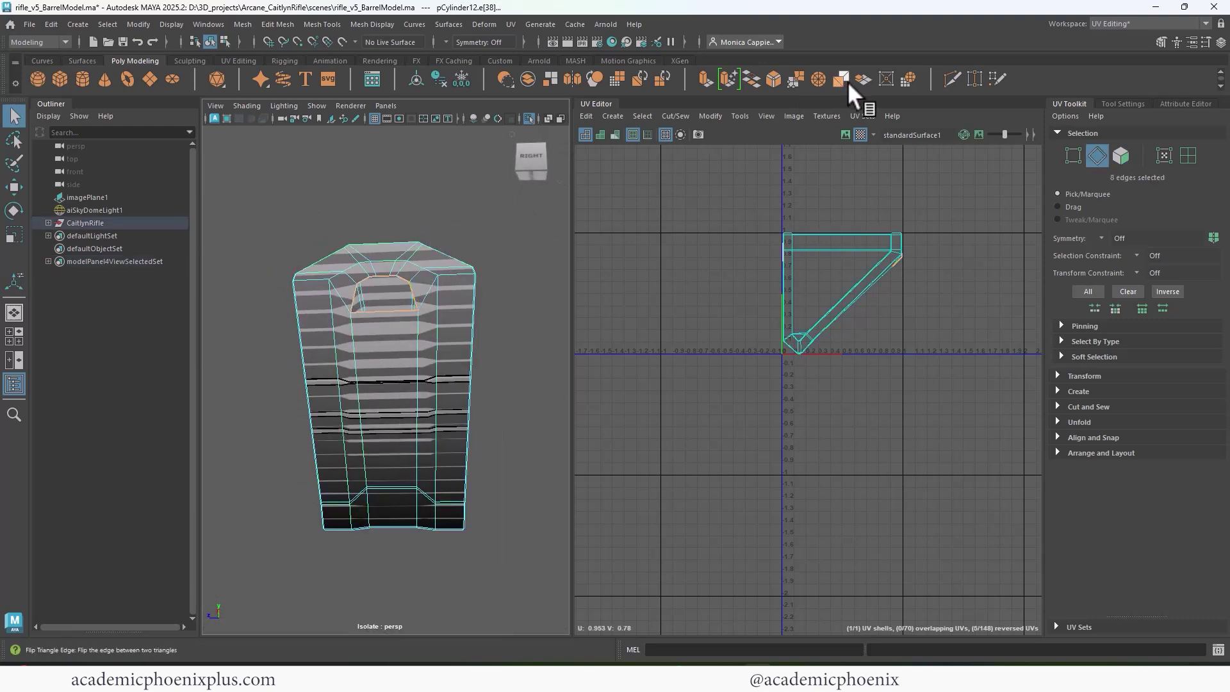
left_click(842, 80)
key("w")
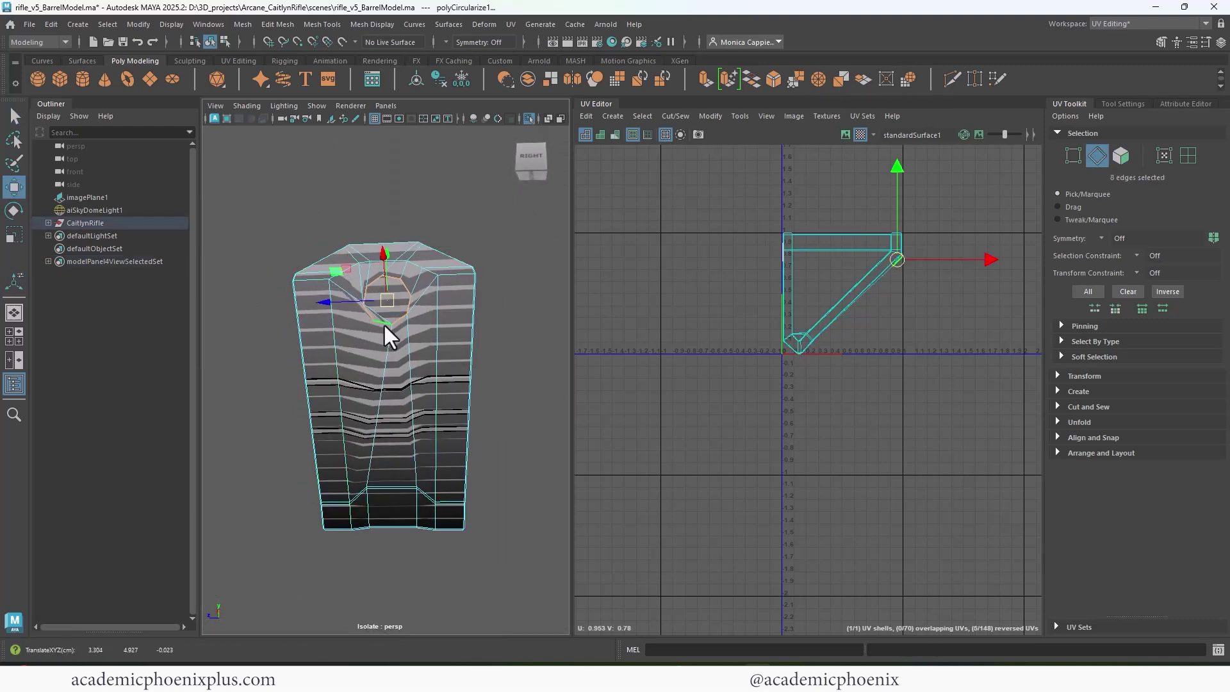
key("e")
Step: Delete the narrow central face below the circularized loop on the bracket's sloped underside
key("F8")
left_click_drag(447, 330, 406, 352, "alt")
left_click(405, 352)
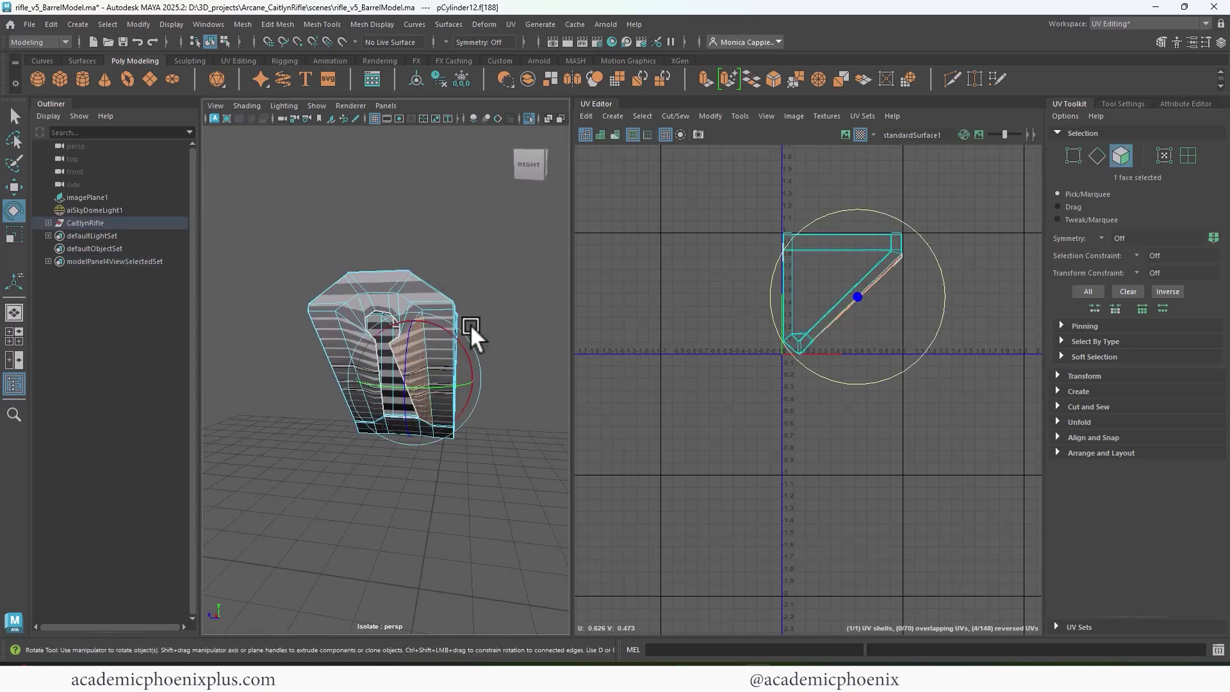
left_click_drag(470, 324, 420, 295, "alt")
Step: Cut the bracket's UVs along the edges bordering the sloped underside, and unfold the resulting shells
key("F8")
right_click_drag(420, 294, 423, 260)
key("w")
left_click(394, 346)
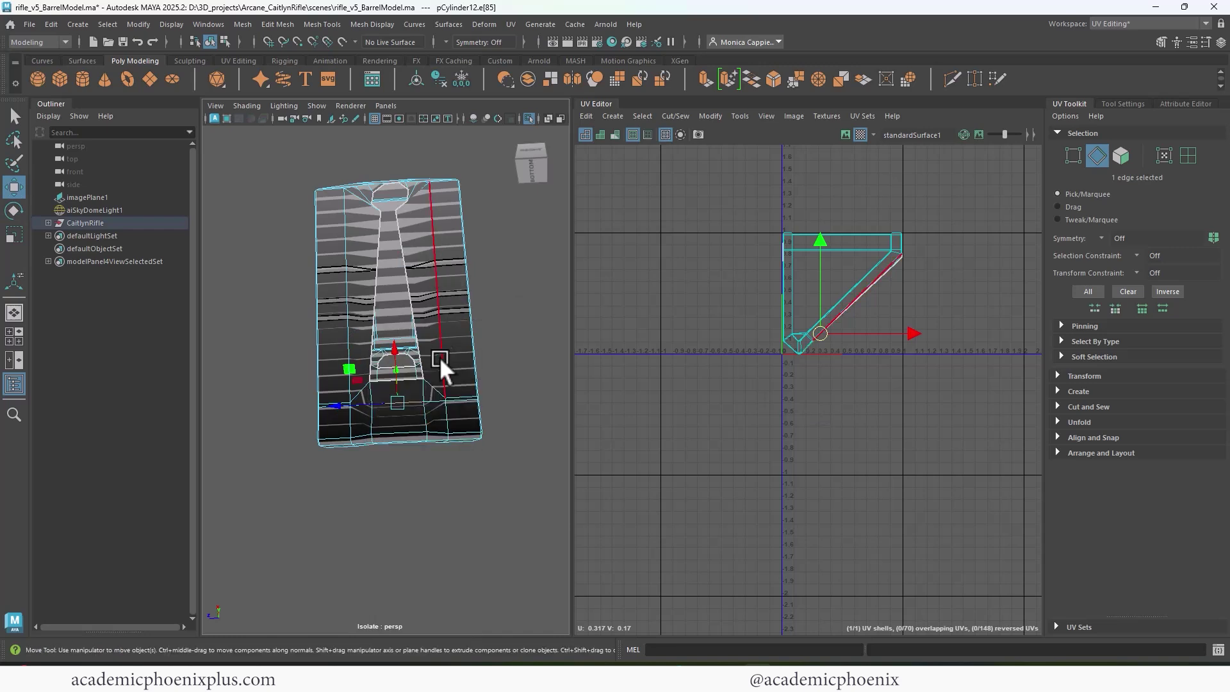
left_click_drag(476, 359, 434, 473, "alt")
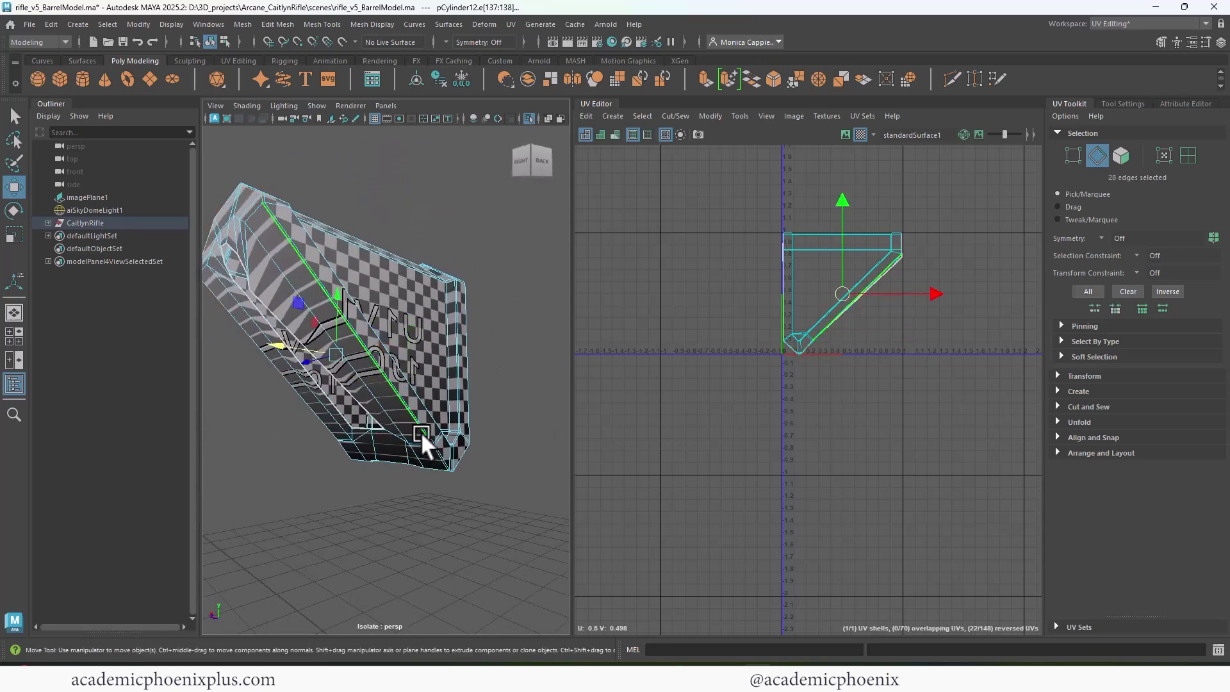
right_click_drag(808, 299, 670, 319, "ctrl")
double_click(894, 257)
key("g")
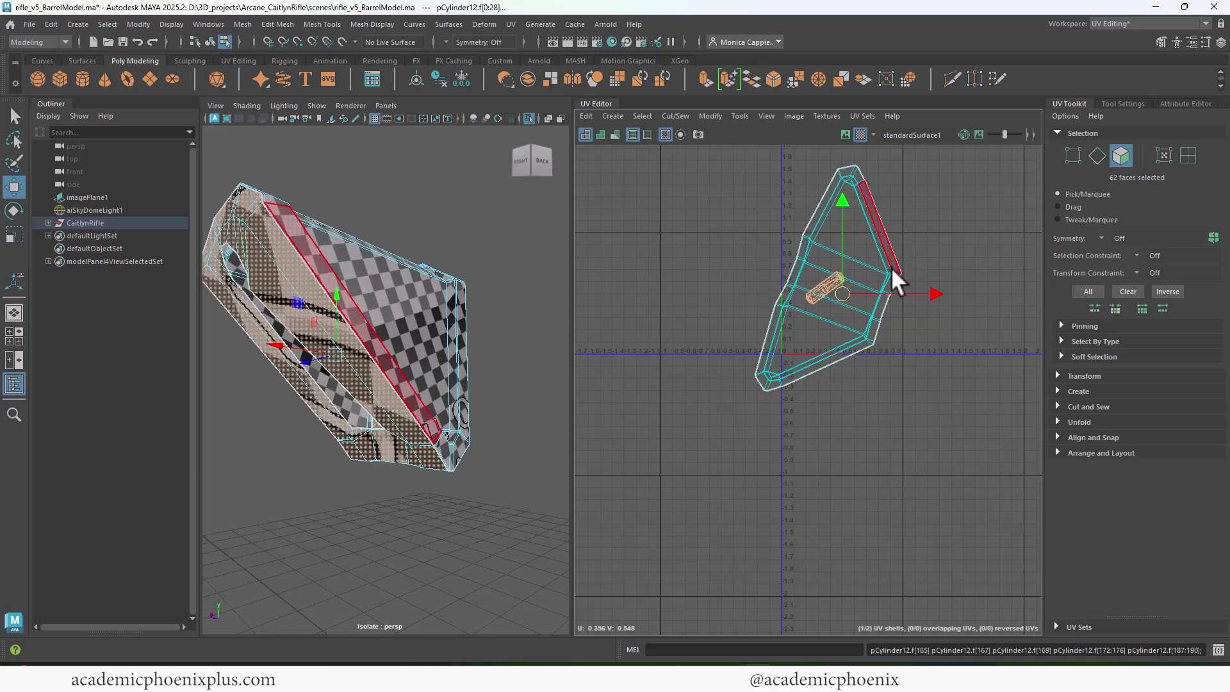
Step: Stitch the underside shell to the bracket's main shell along one shared edge, and unfold the combined shell
left_click_drag(847, 289, 742, 277)
left_click_drag(486, 333, 371, 317, "alt")
right_click_drag(398, 309, 400, 278)
left_click(406, 296)
right_click_drag(879, 312, 790, 352, "shift")
double_click(831, 329)
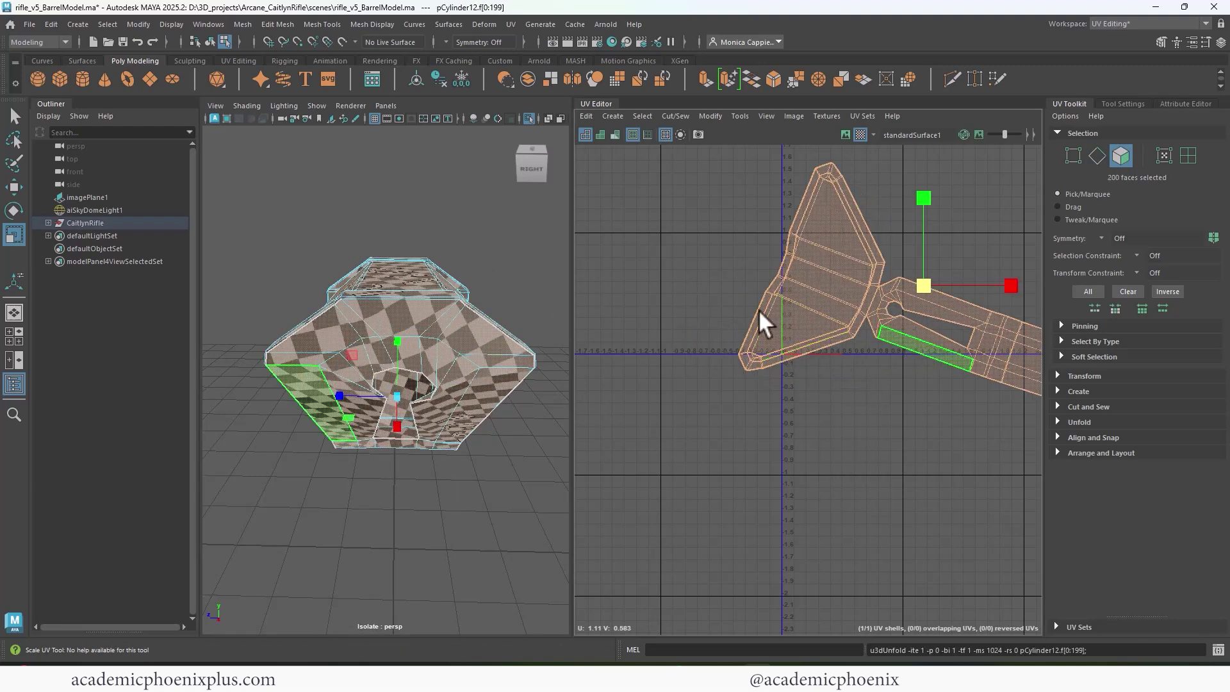
Step: Bring back the full rifle and delete the matching triangular bracket on the barrel side, keeping the unwrapped one
left_click_drag(551, 333, 647, 386, "alt")
left_click(528, 119)
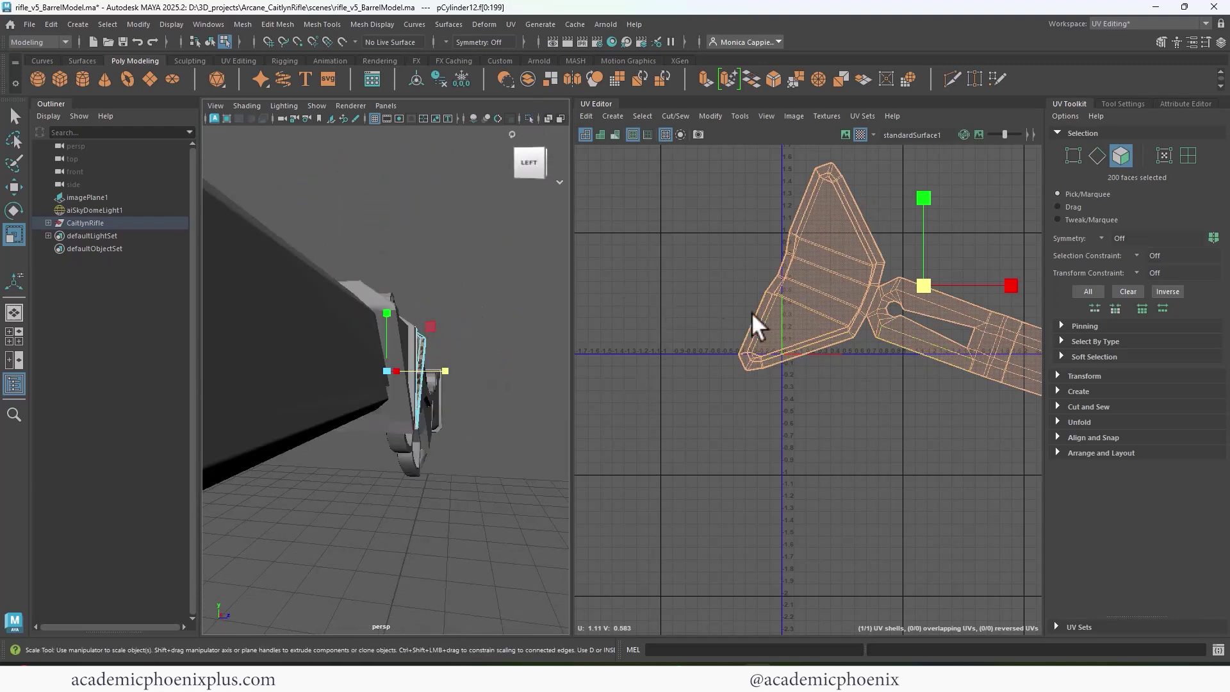
scroll(794, 345, "down", 2)
left_click_drag(525, 314, 413, 332, "alt")
right_click_drag(416, 328, 458, 286)
left_click(333, 339, "shift")
left_click(242, 24)
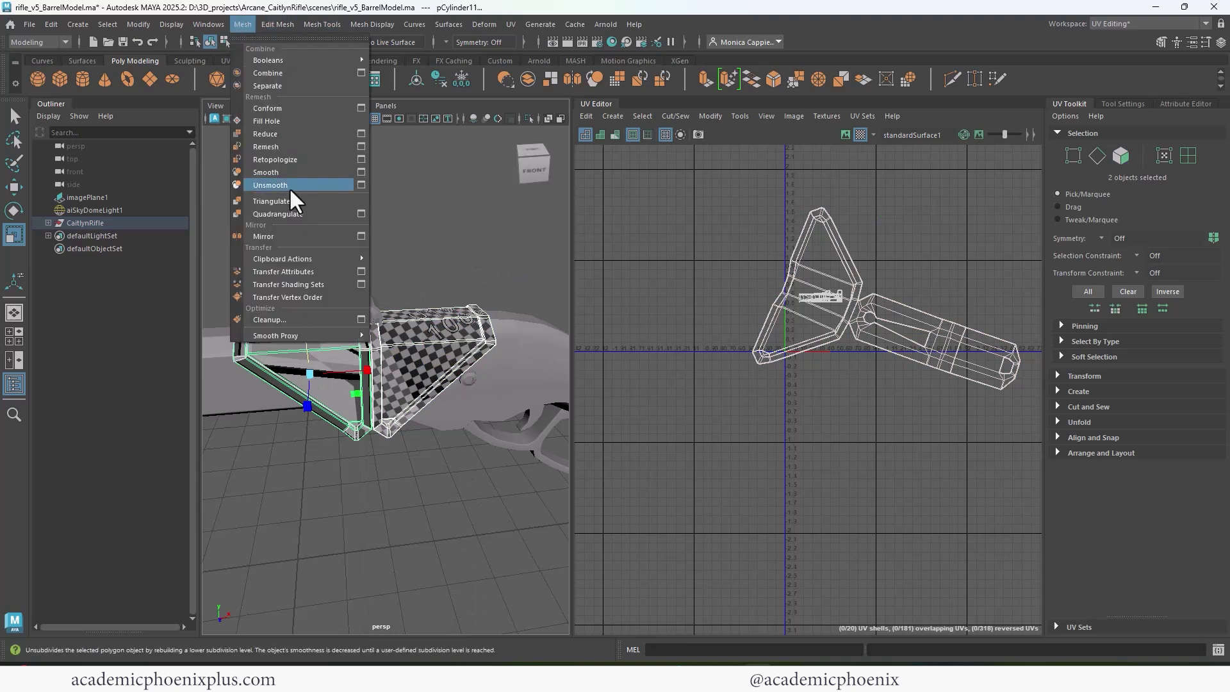
left_click(303, 366)
left_click(432, 367)
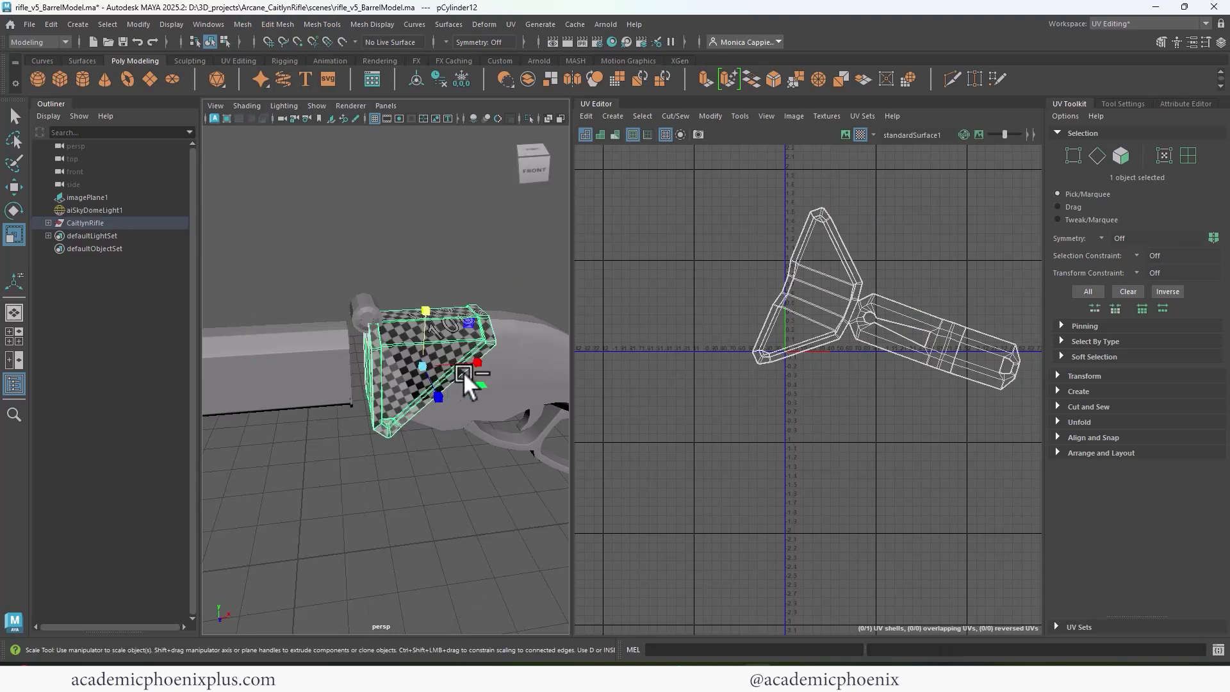
Step: Duplicate the unwrapped triangular bracket and rotate the copy towards the barrel
key("e")
left_click_drag(397, 397, 1198, 107)
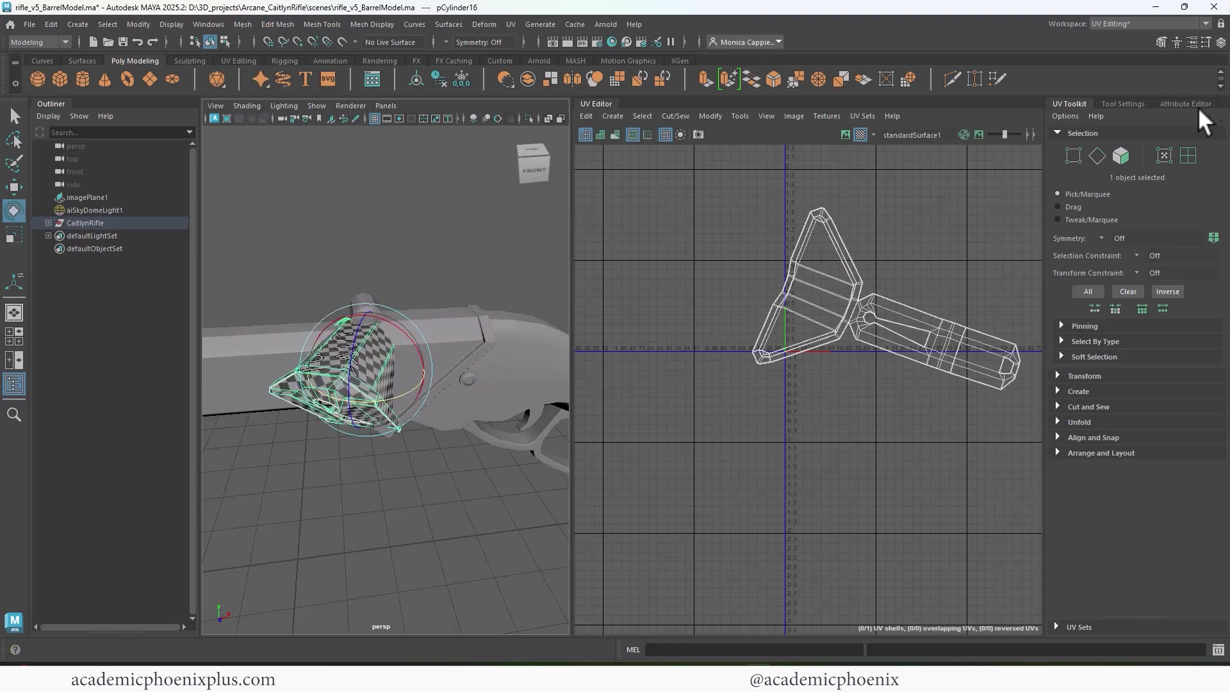
left_click(1184, 103)
left_click(969, 103)
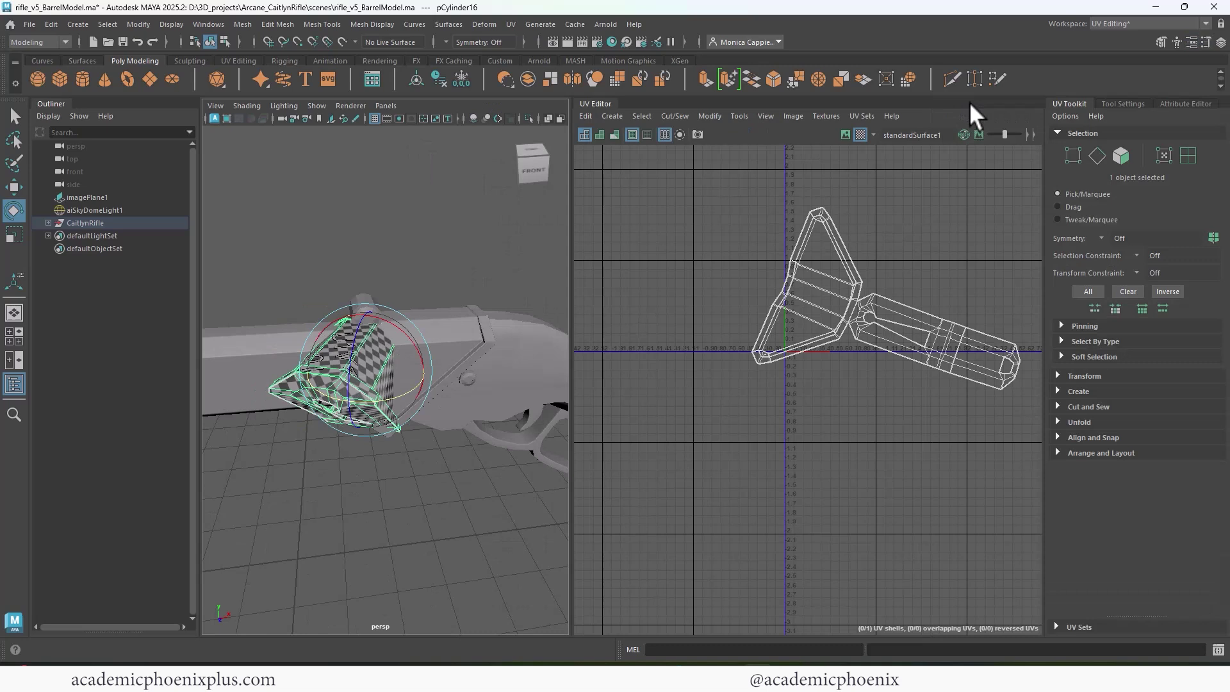
left_click(1206, 44)
left_click(1161, 43)
left_click(1177, 42)
left_click(1191, 42)
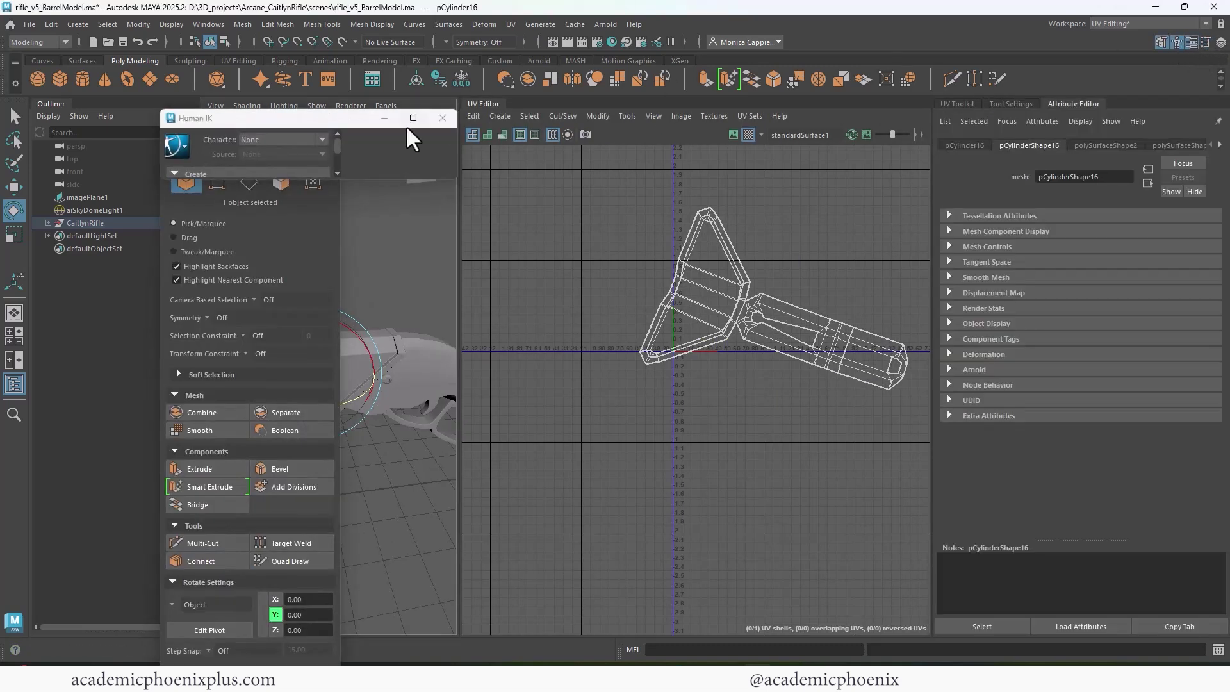
left_click(442, 117)
left_click(329, 115)
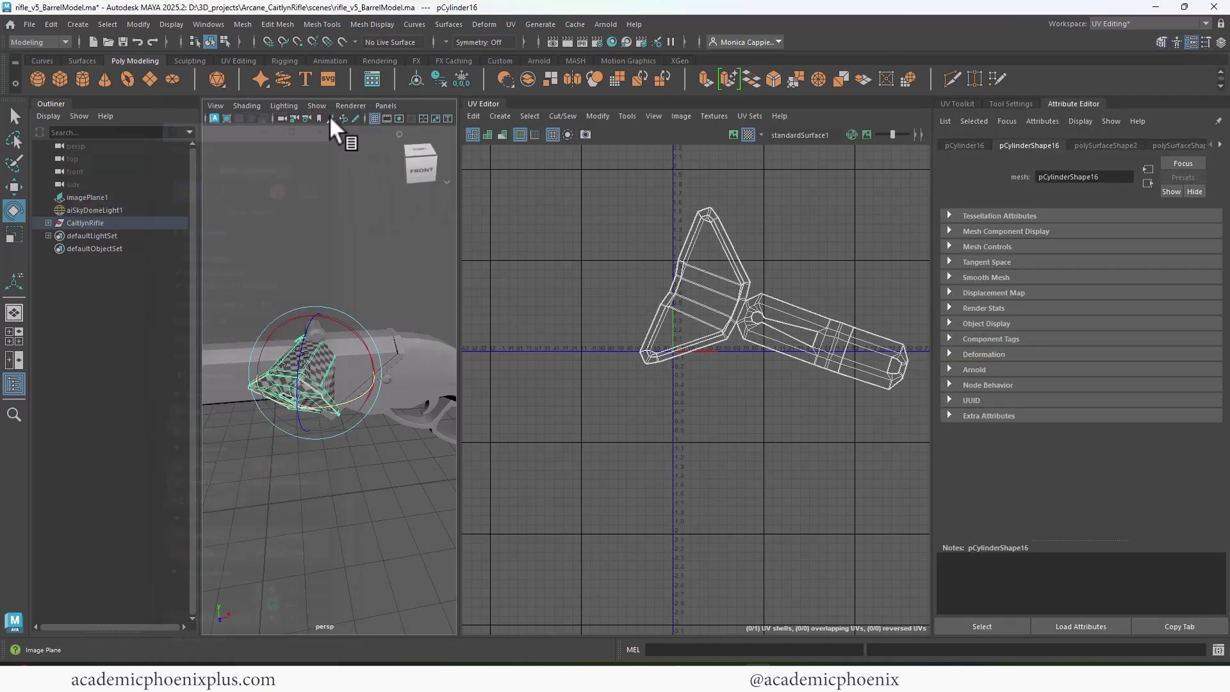
Step: Set the bracket copy's rotation so it mirrors the original, and check its fit on the barrel side
left_click(1221, 42)
key("Return")
left_click(652, 137)
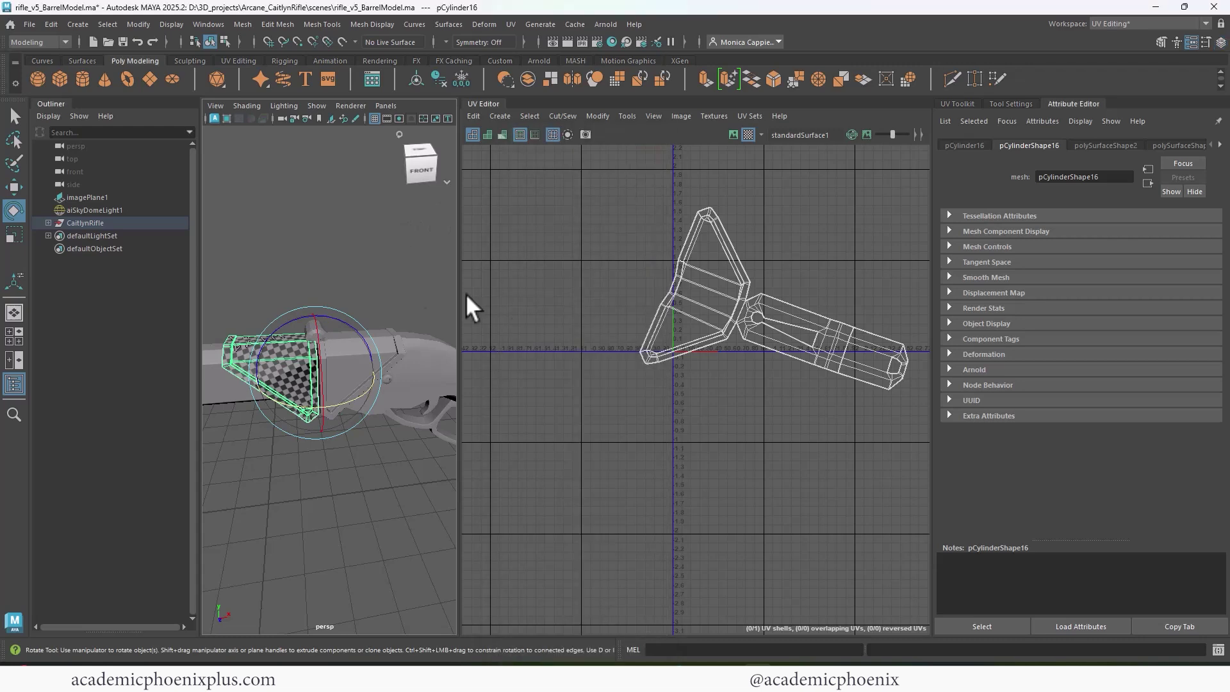
middle_click_drag(383, 356, 418, 298, "alt")
left_click(410, 425)
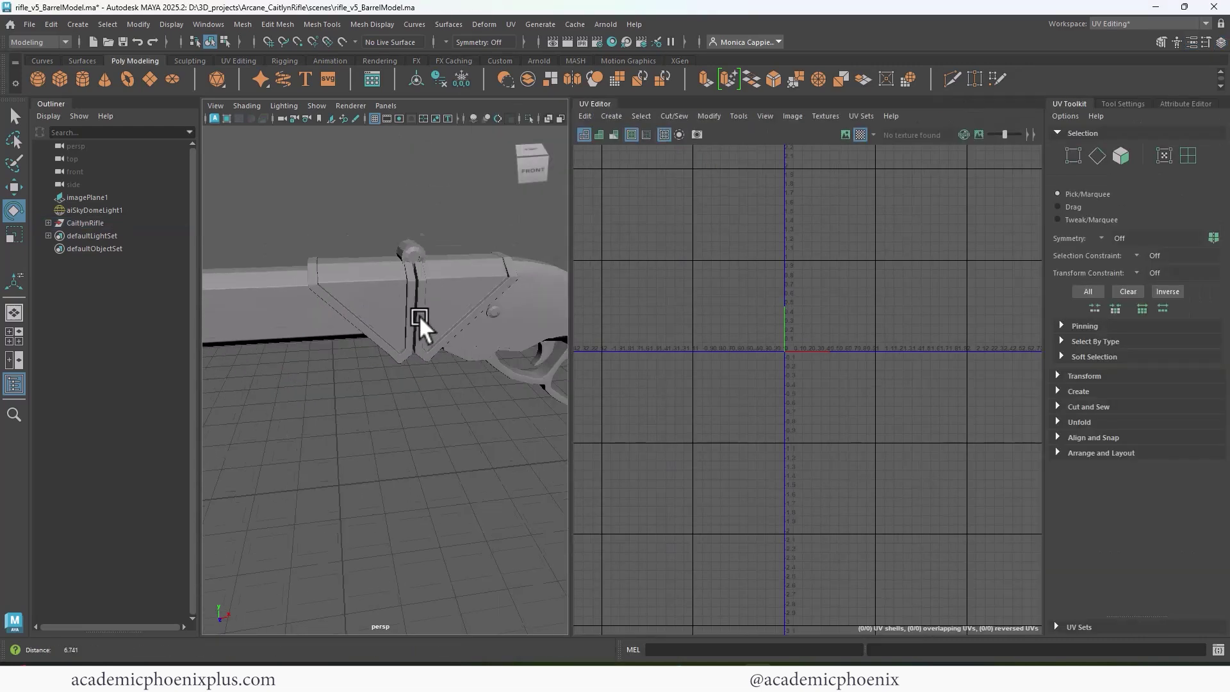
Step: Select the octagonal handguard behind the barrel and apply a planar UV projection to it
left_click(419, 315)
left_click(511, 24)
left_click(542, 170)
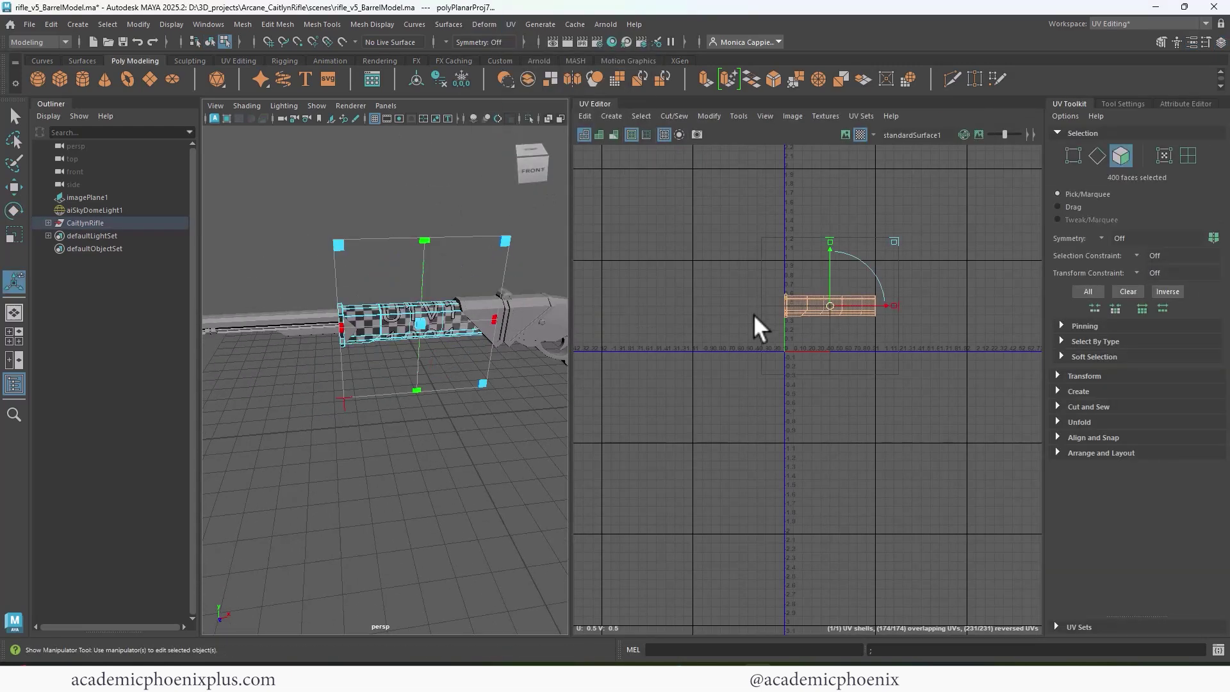
Step: Cut the handguard's UVs along the lengthwise edges of its underside, and unfold the main shell
left_click_drag(384, 288, 535, 206, "alt")
right_click_drag(352, 242, 346, 221)
left_click_drag(355, 247, 377, 322, "alt")
right_click_drag(837, 314, 829, 310)
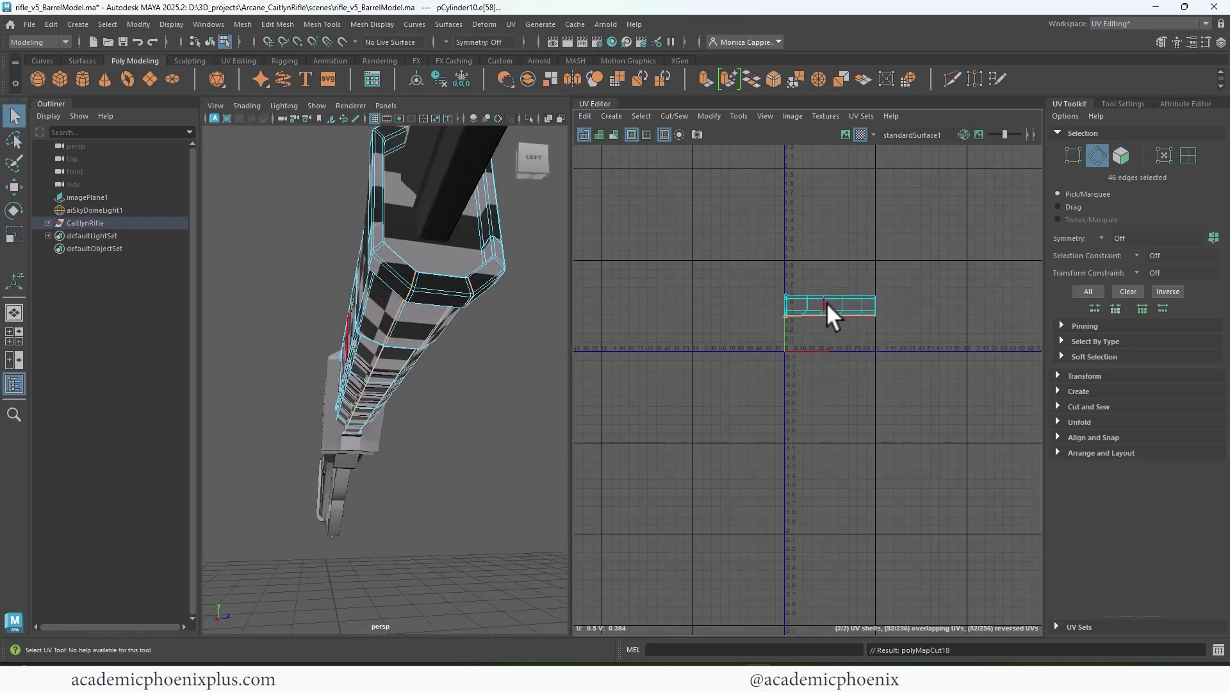
left_click_drag(487, 301, 468, 272, "alt")
right_click_drag(834, 307, 736, 314, "ctrl")
left_click_drag(551, 349, 415, 315, "alt")
Step: Isolate the handguard and use Multi-Cut to cut a vertical edge across its front end face
right_click_drag(415, 315, 522, 231)
key("ctrl+1")
left_click_drag(365, 225, 450, 238, "alt")
right_click_drag(450, 238, 379, 238, "shift")
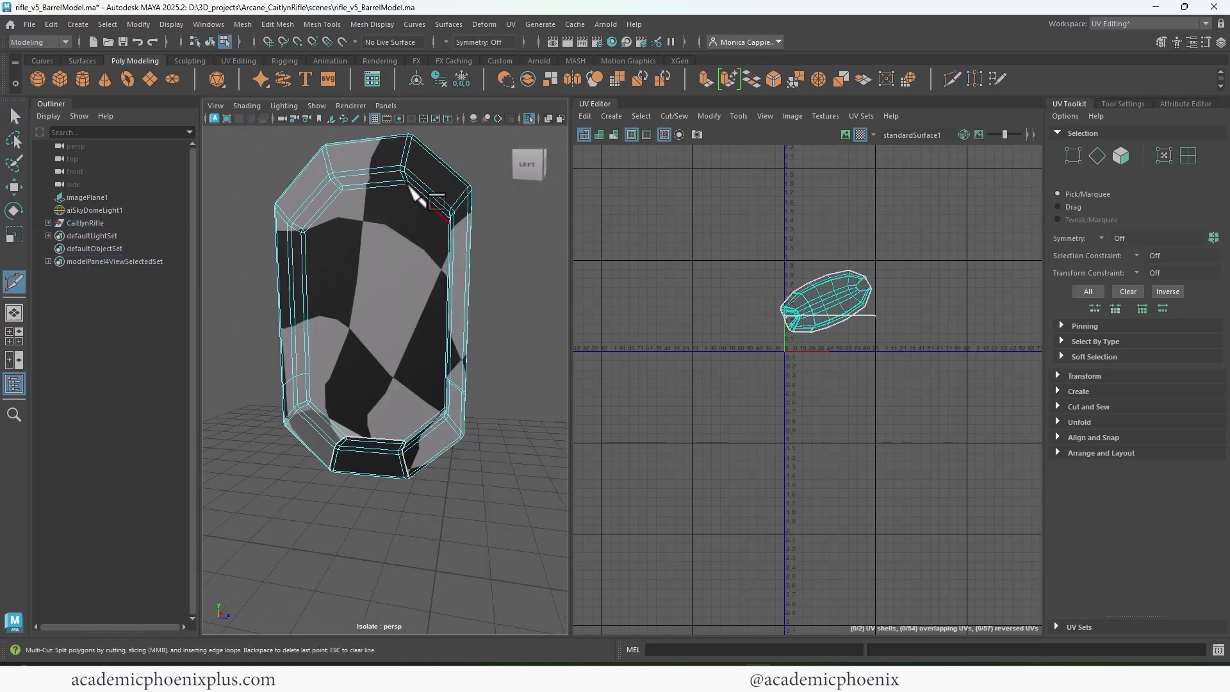
left_click(405, 439, "ctrl")
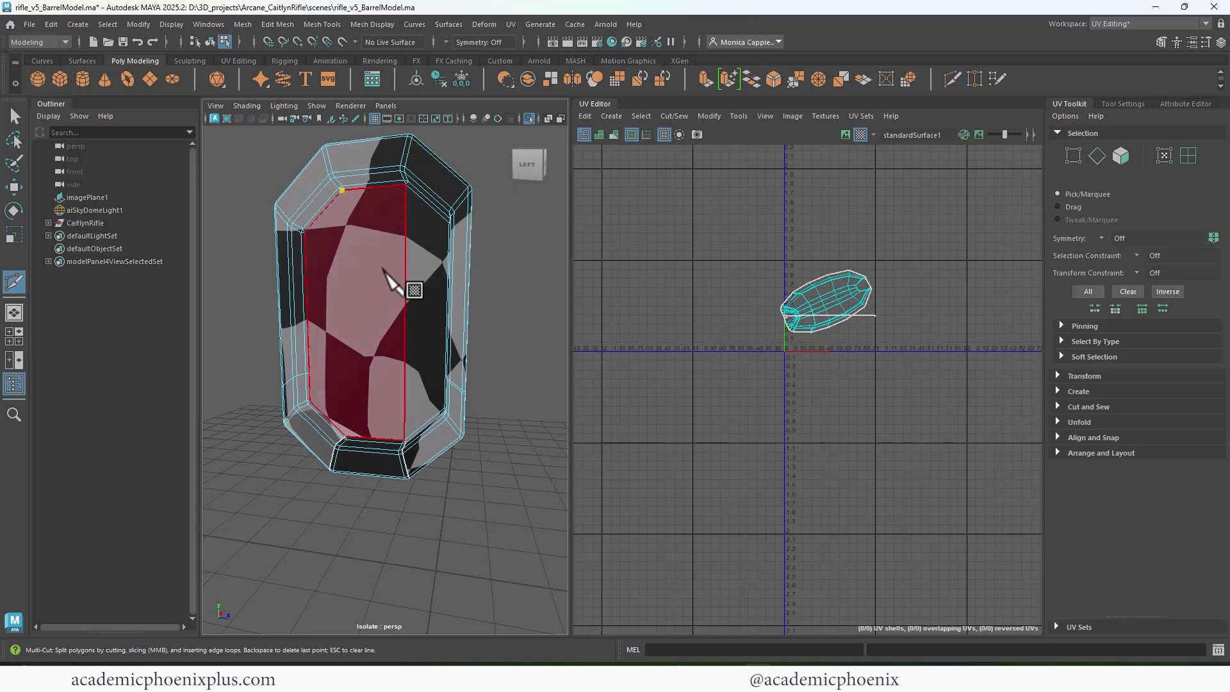
Step: Undo the vertical cut and recut it from the bevelled lower corner of the handguard's end face
right_click_drag(383, 269, 466, 264, "alt")
middle_click_drag(466, 263, 430, 307, "alt")
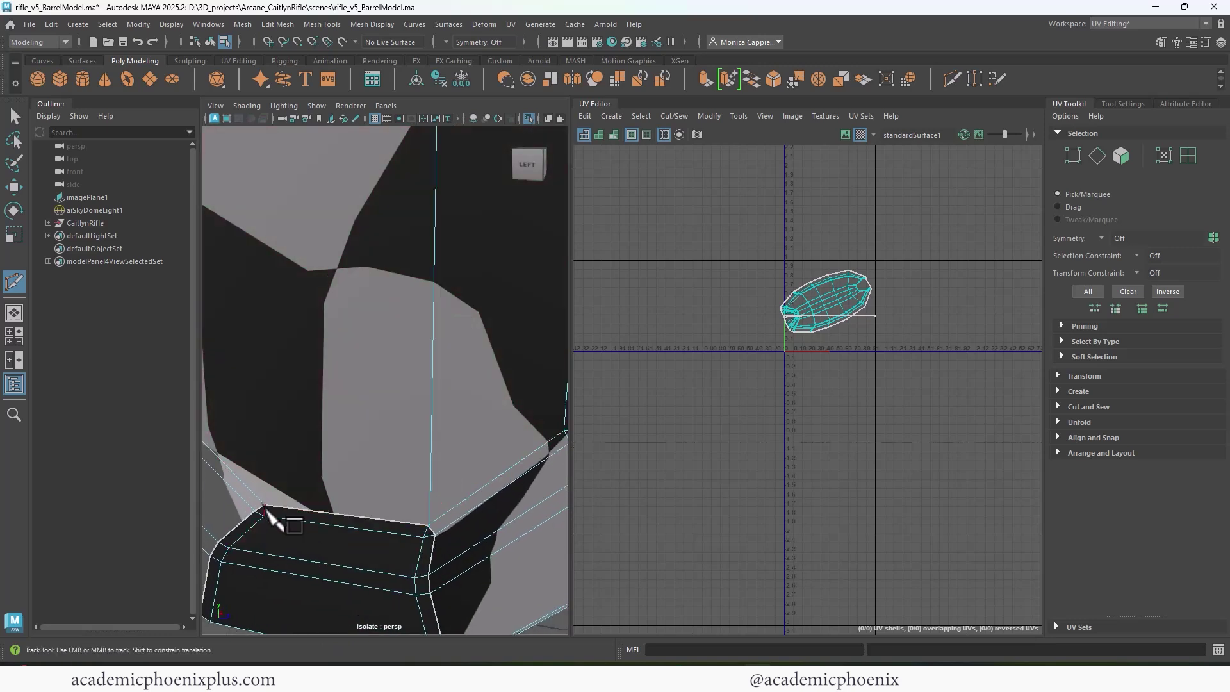
key("ctrl+z")
left_click(428, 575)
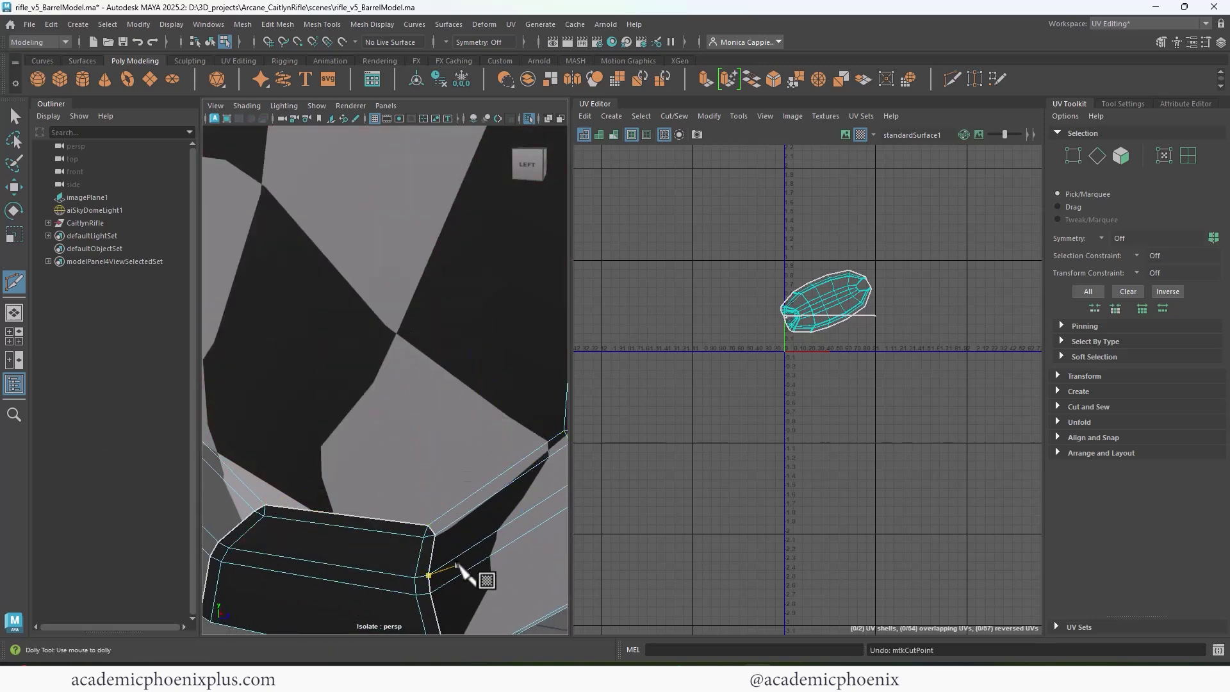
middle_click_drag(480, 250, 489, 493, "alt")
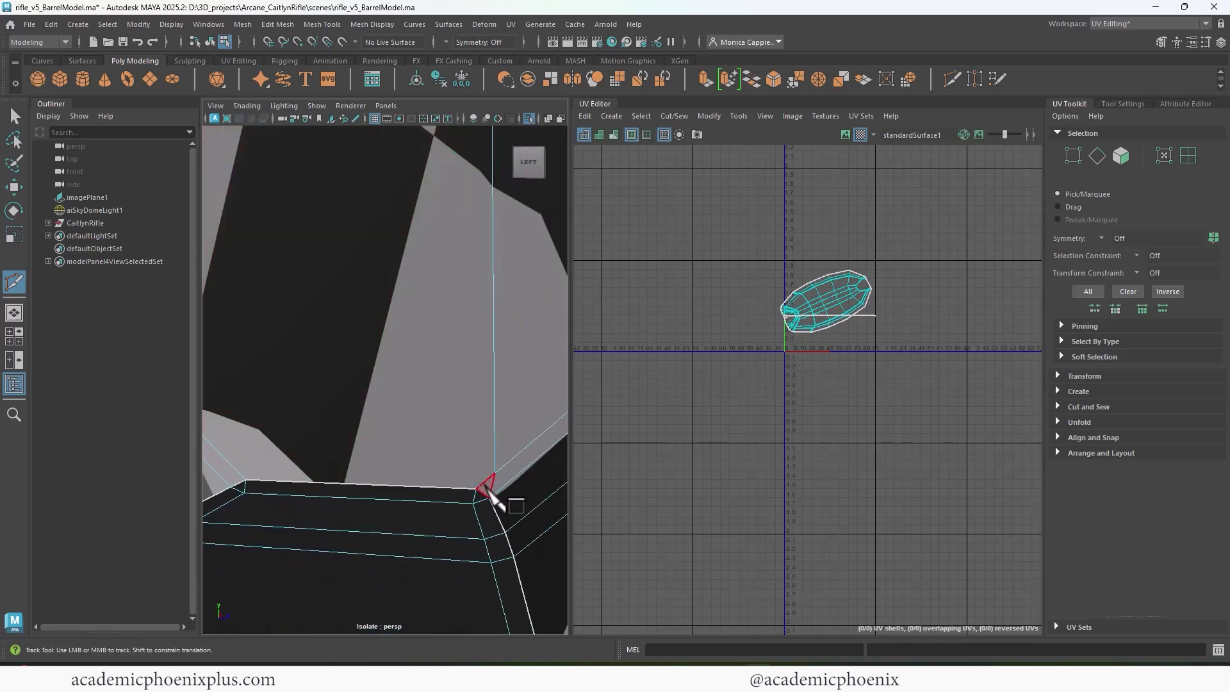
Step: Delete the stray short edge at the bevelled lower corner of the handguard's front end face
key("q")
right_click_drag(502, 286, 505, 237)
left_click(486, 490)
key("Delete")
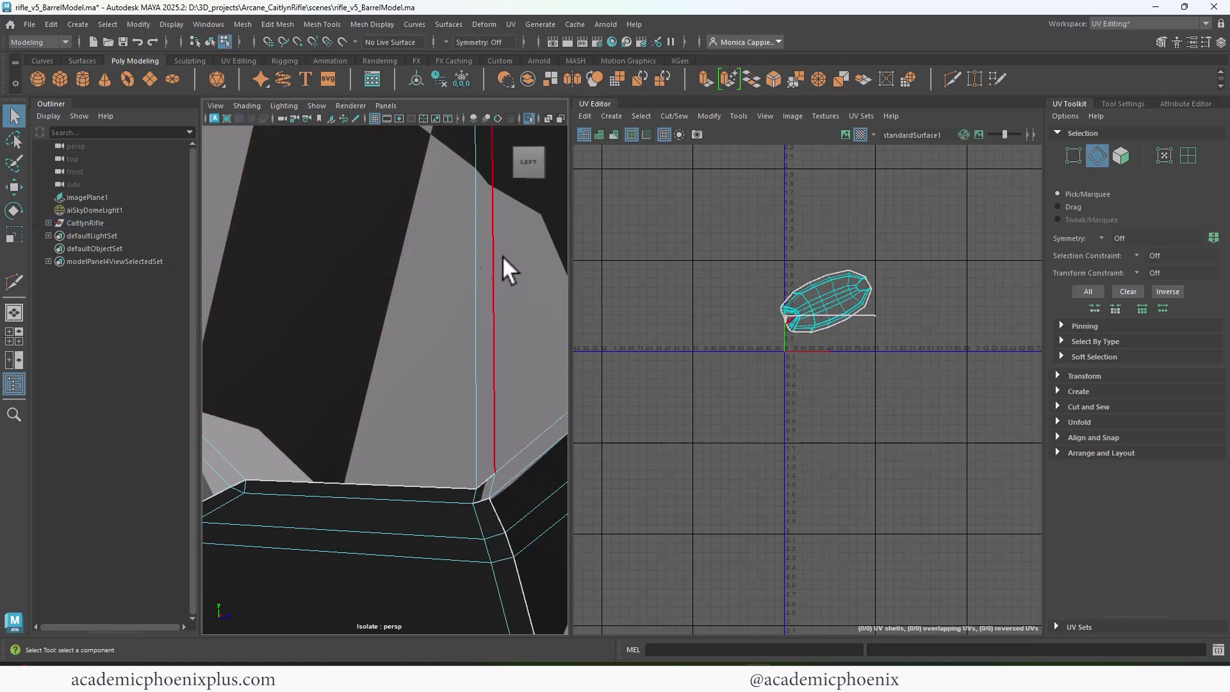
Step: Use Multi-Cut to connect the lower and upper bevel corners of the handguard's end face with a new edge
middle_click_drag(502, 255, 481, 456, "alt")
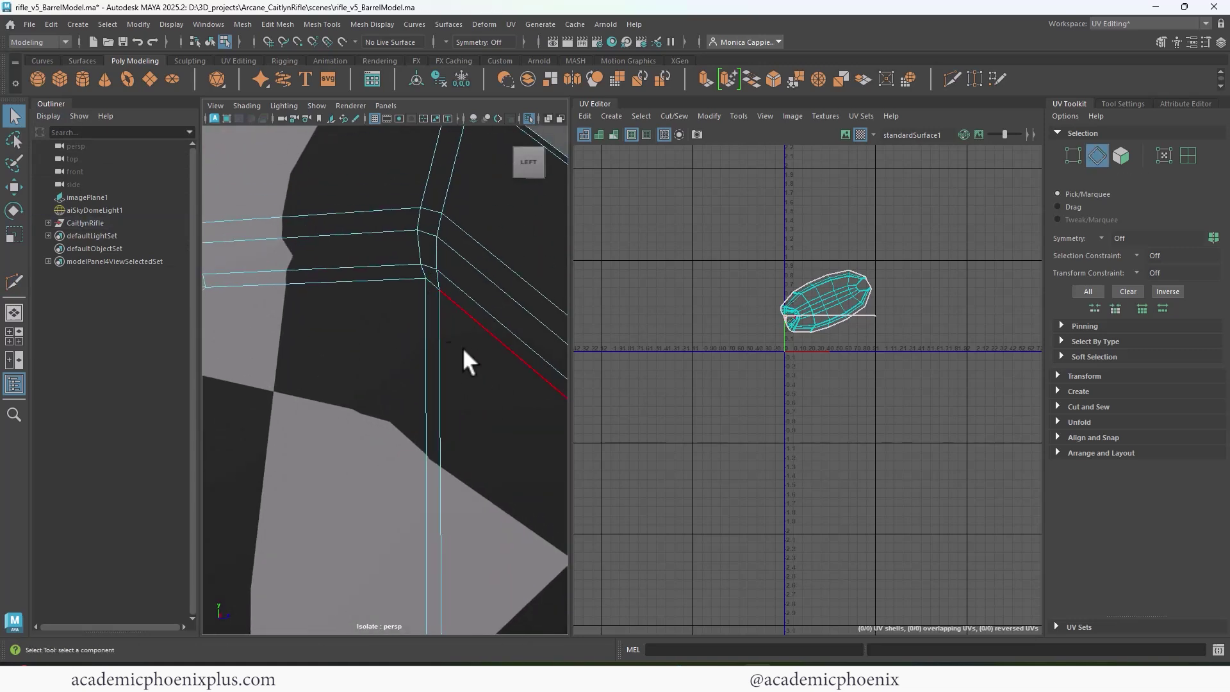
right_click_drag(462, 349, 434, 308, "alt")
middle_click_drag(435, 378, 456, 288, "alt")
left_click_drag(456, 288, 453, 382, "alt")
mouse_move(452, 382)
right_mouse_down("alt")
mouse_move(479, 374)
mouse_move(442, 360)
right_mouse_up("alt")
key("ctrl+shift+x")
right_click_drag(519, 374, 588, 369, "alt")
left_click(407, 619)
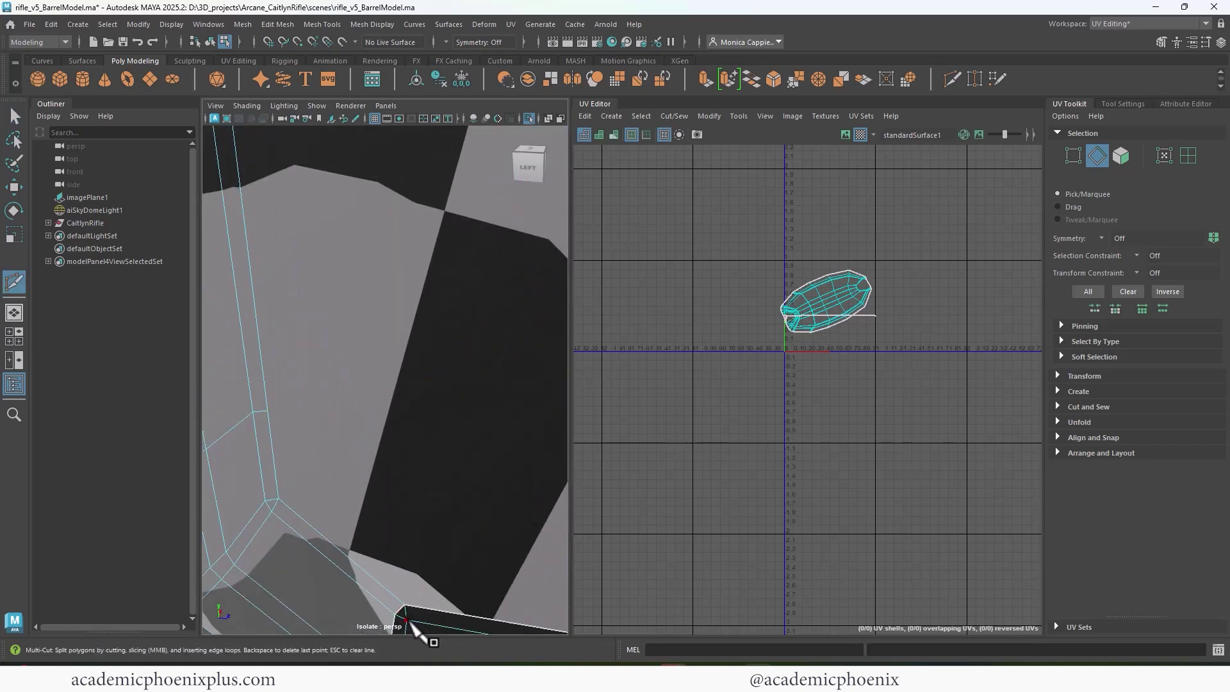
right_click_drag(415, 616, 436, 168, "alt")
left_click(429, 160)
key("Return")
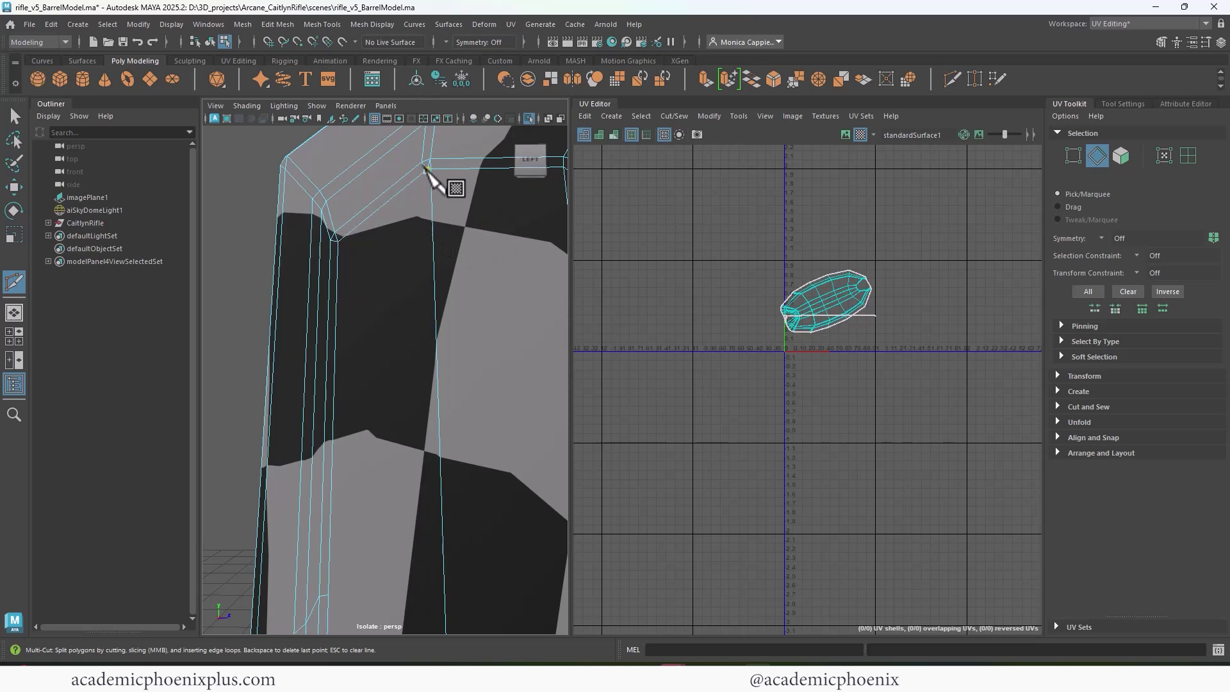
Step: End the handguard's isolation, select all its faces and unfold its UV shell
right_click_drag(428, 168, 425, 288, "alt")
key("q")
key("F8")
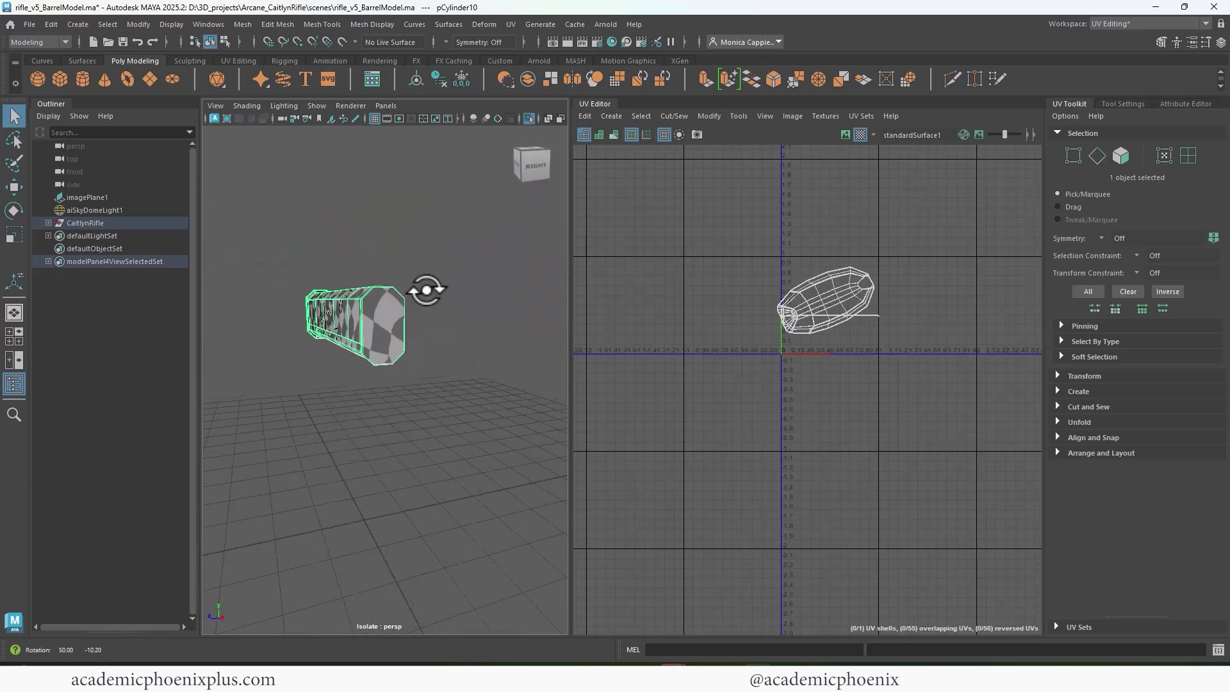
left_click_drag(425, 288, 528, 114, "alt")
key("ctrl+1")
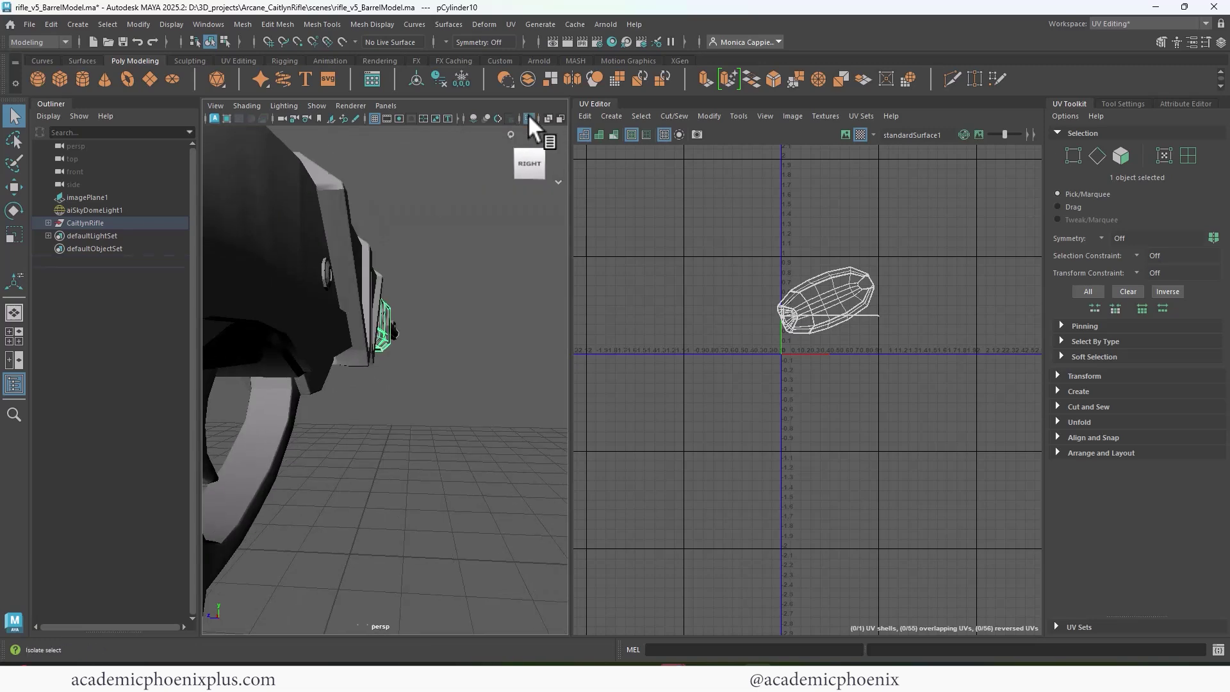
right_click_drag(352, 287, 420, 309)
left_click_drag(420, 309, 425, 348, "alt")
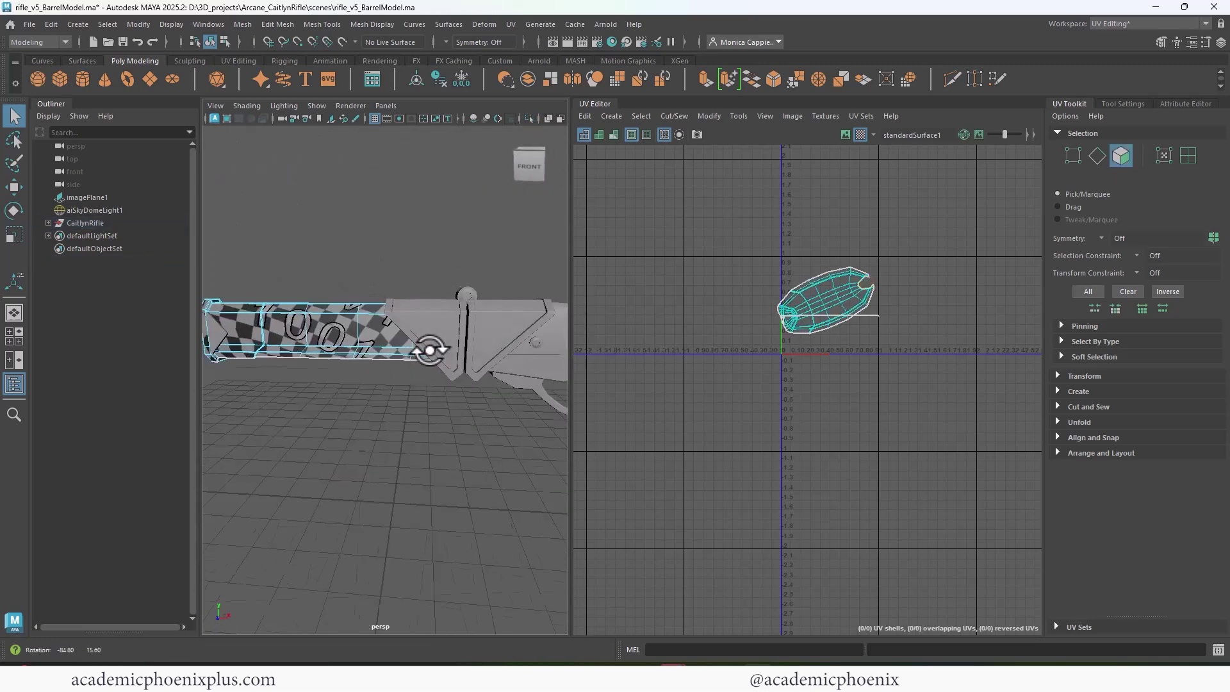
right_click_drag(827, 322, 702, 309, "shift")
key("f")
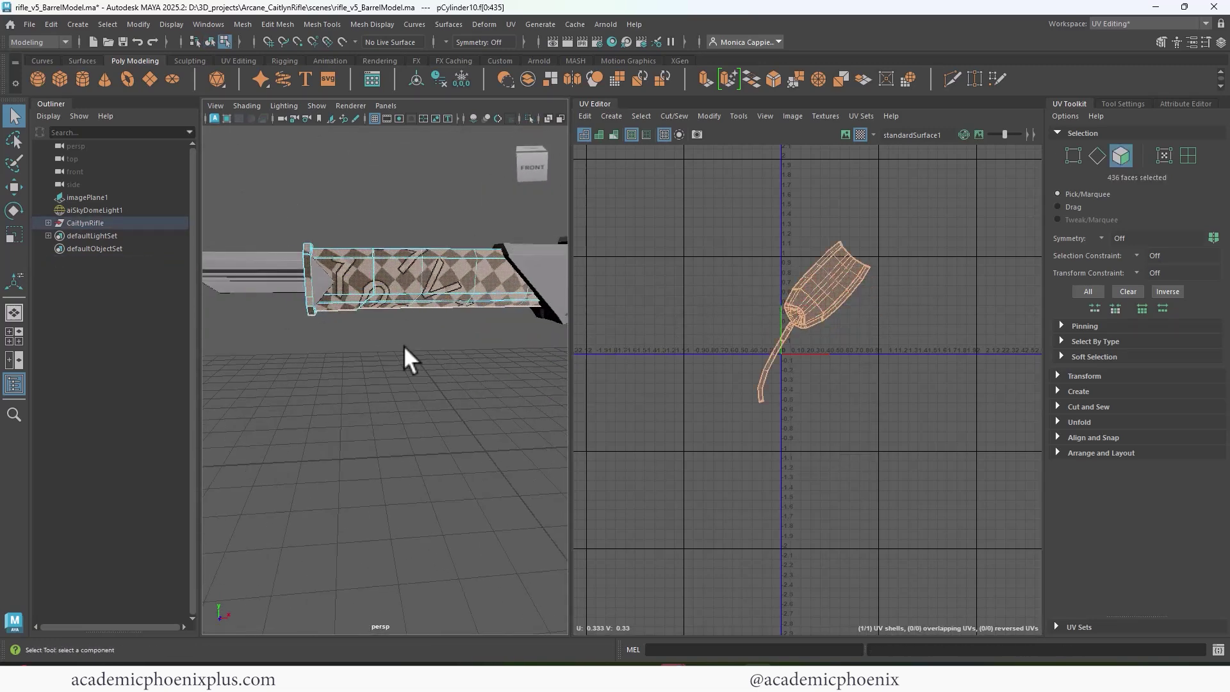
Step: Sew the handguard's split UV edges where the long narrow strip joins the front end
left_click_drag(404, 345, 386, 379, "alt")
right_click_drag(724, 320, 929, 376, "alt")
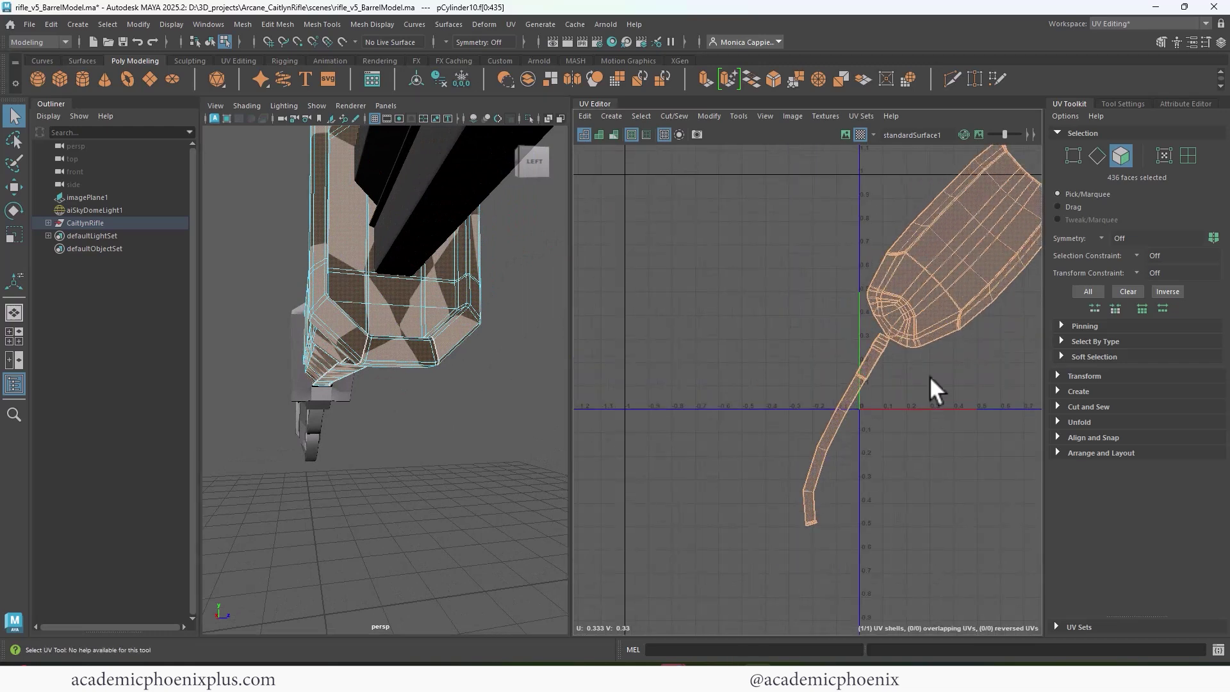
right_click_drag(908, 335, 1025, 339, "alt")
right_click_drag(849, 312, 991, 338, "alt")
key("F10")
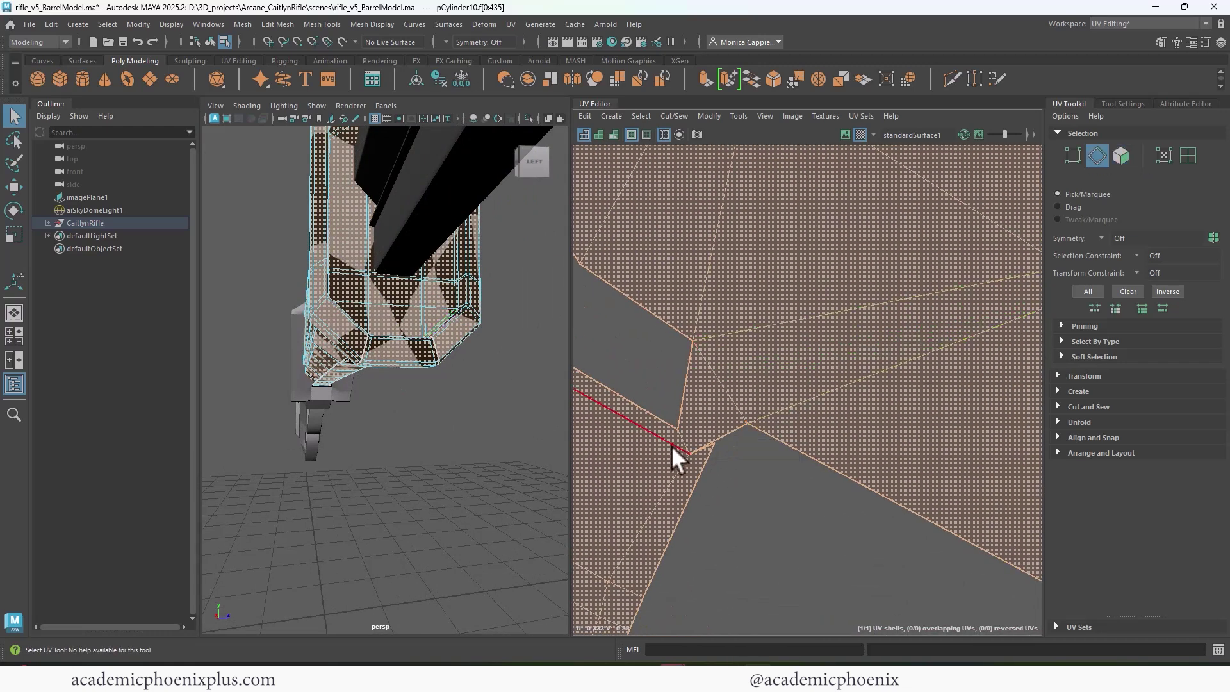
left_click(713, 431)
right_click_drag(732, 375, 669, 271, "alt")
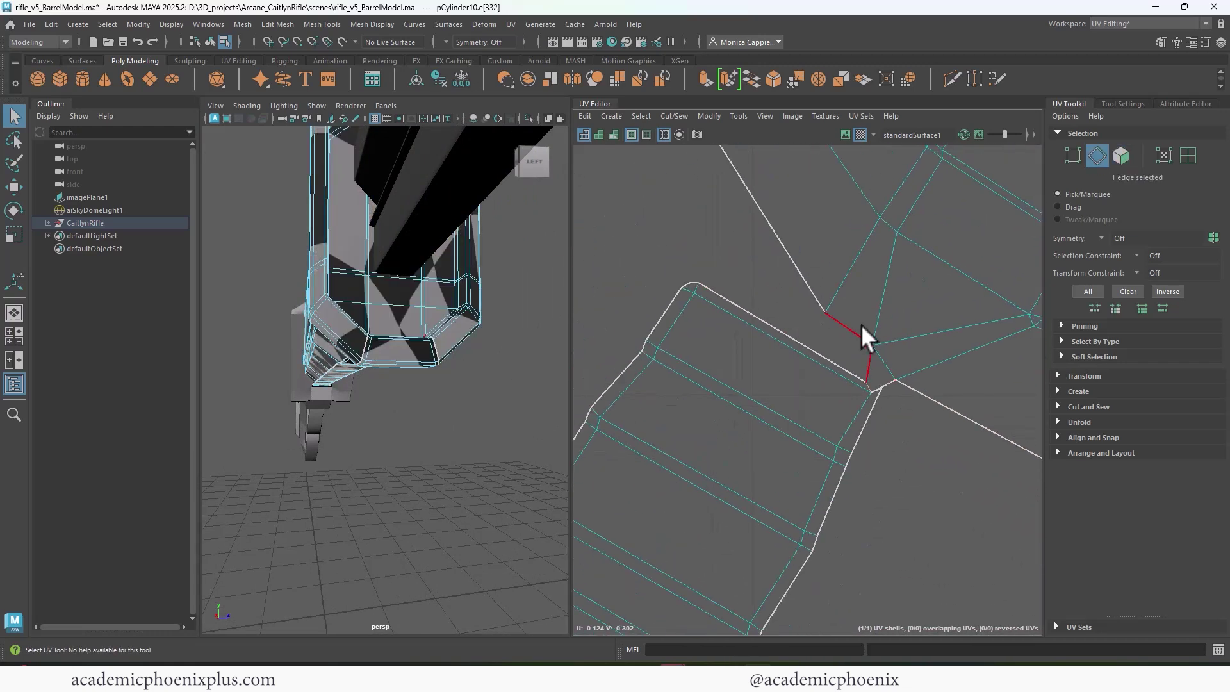
left_click(814, 291, "shift")
right_click_drag(837, 310, 892, 325, "shift")
Step: Select the complete handguard UV shell and unfold it again
key("F11")
double_click(855, 360)
right_click_drag(826, 352, 783, 350, "shift")
scroll(826, 345, "down", 8)
Step: Cut the handguard's UVs along the edge loop around the inner side of its raised front rim
mouse_move(441, 267)
left_mouse_down("alt")
mouse_move(365, 282)
mouse_move(374, 305)
mouse_move(425, 255)
left_mouse_up("alt")
right_click_drag(425, 256, 637, 356, "alt")
left_click_drag(637, 357, 453, 374, "alt")
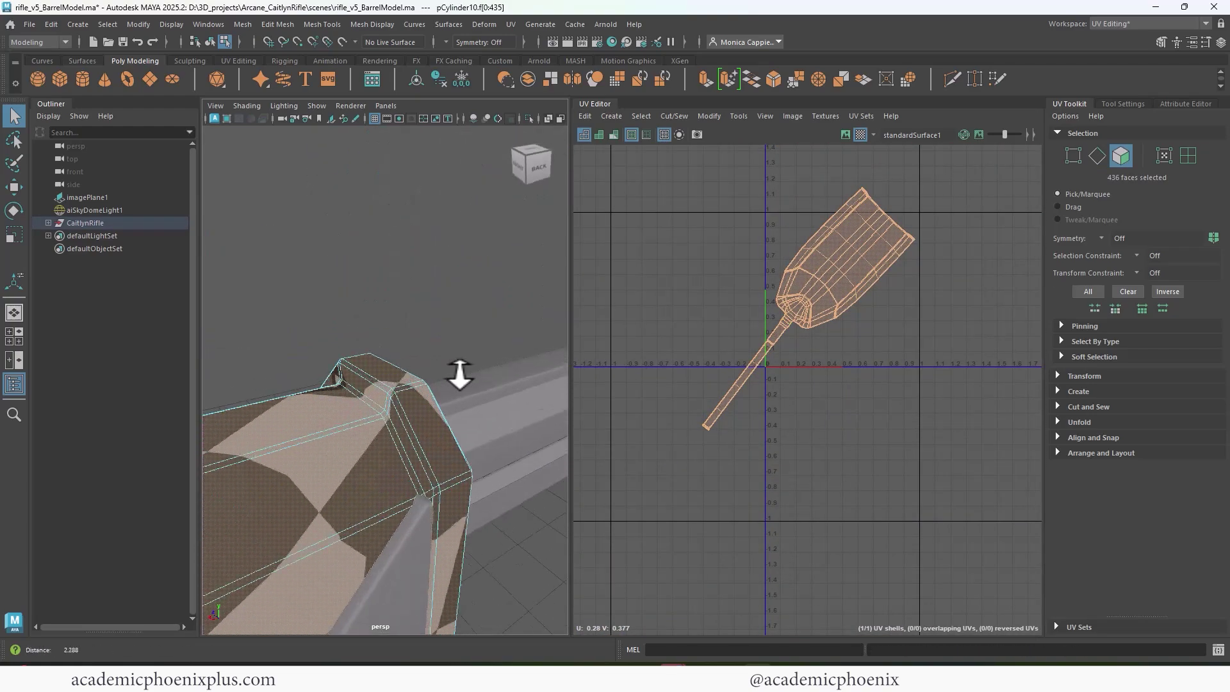
right_click_drag(398, 295, 392, 259)
left_click_drag(398, 456, 364, 399, "alt")
left_click(363, 405)
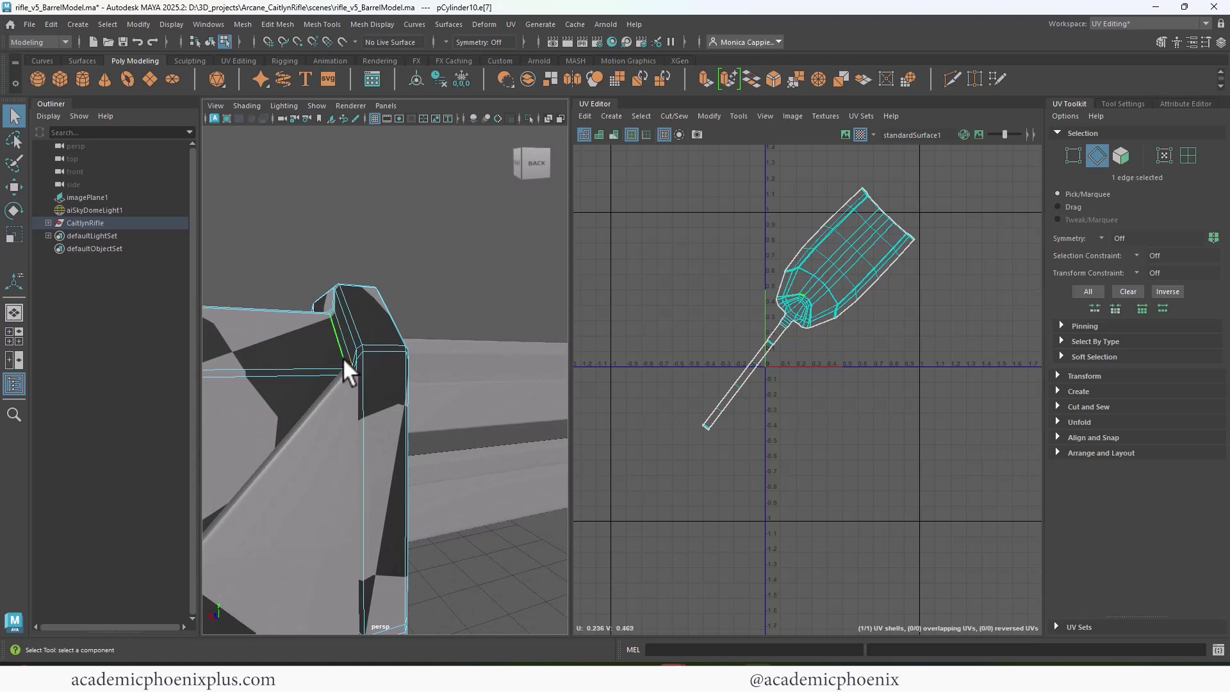
left_click(342, 356, "shift")
right_click_drag(809, 316, 764, 335, "shift")
Step: Stitch the detached narrow strip to the main handguard shell along its lengthwise underside edge
middle_click_drag(368, 458, 379, 333, "alt")
left_click_drag(379, 332, 477, 304, "alt")
left_click(367, 301)
mouse_move(367, 301)
left_mouse_down("alt")
mouse_move(530, 351)
mouse_move(369, 287)
left_mouse_up("alt")
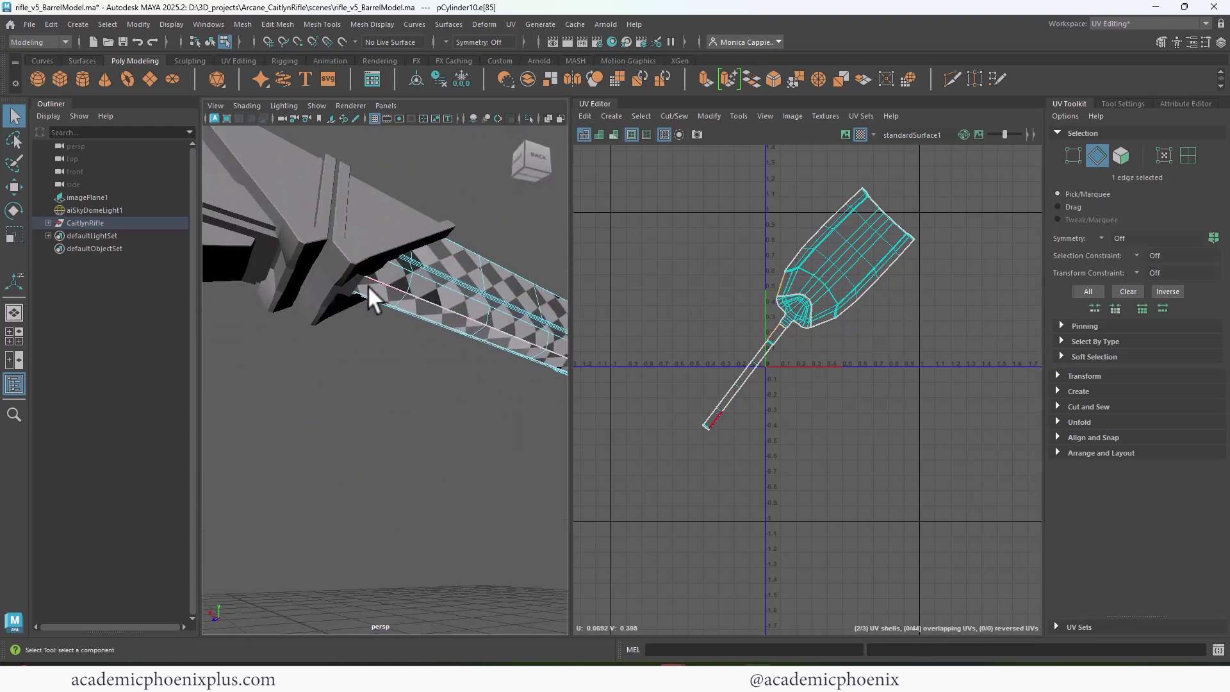
right_click_drag(832, 300, 833, 267, "shift")
Step: Select the main handguard body's UV shell and unfold it
right_click_drag(825, 295, 824, 325)
double_click(849, 282)
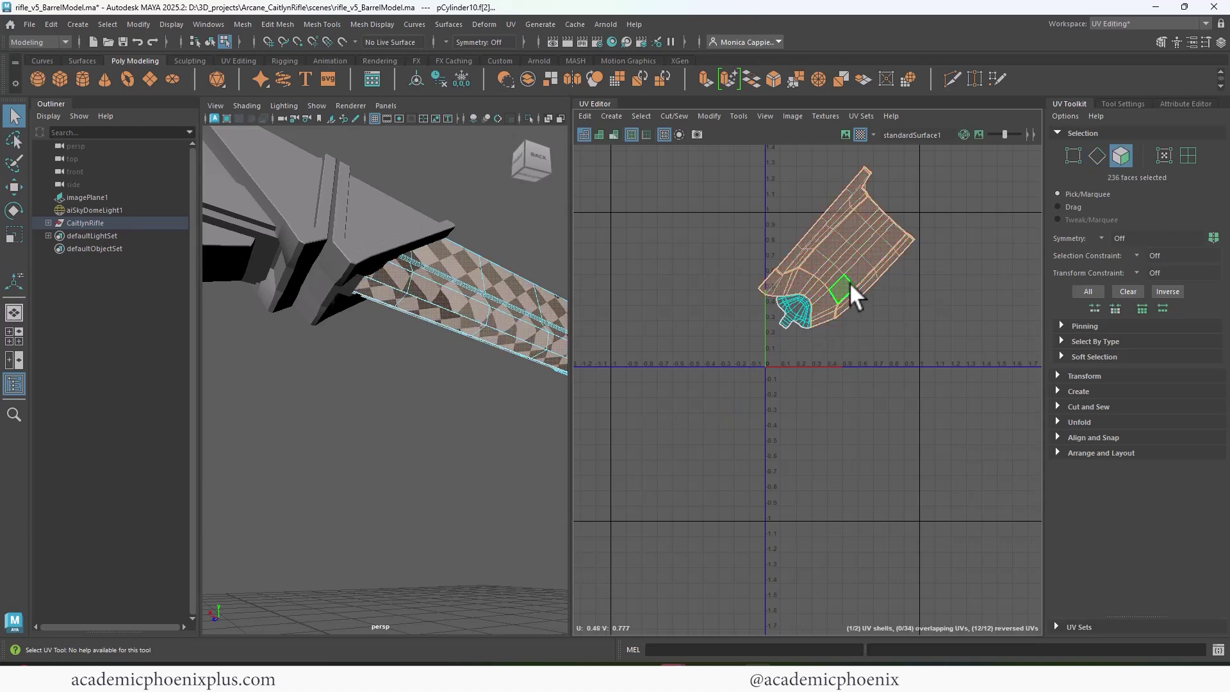
right_click_drag(770, 285, 843, 285, "ctrl")
right_click_drag(844, 285, 743, 285, "shift")
Step: Select the front cap's UV shell and move it clear of the handguard's main shell
double_click(790, 312)
left_click_drag(798, 308, 787, 317)
left_click_drag(506, 374, 475, 378, "alt")
right_click_drag(778, 325, 1033, 383, "alt")
left_click_drag(516, 381, 354, 285, "alt")
middle_click_drag(771, 272, 781, 319, "alt")
right_click_drag(782, 319, 777, 279, "alt")
left_click_drag(379, 340, 452, 392, "alt")
right_click_drag(452, 392, 349, 384, "alt")
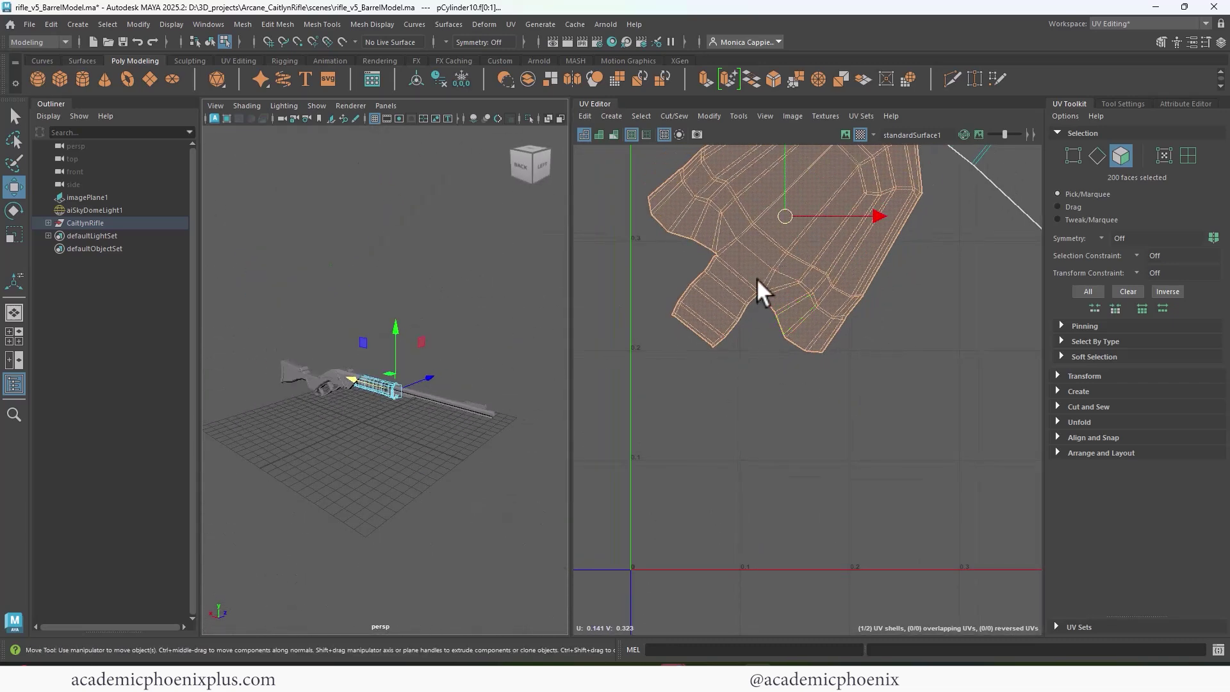
Step: Select both handguard UV shells and move them out of the 0–1 UV tile
right_click_drag(835, 304, 647, 281, "alt")
middle_click_drag(857, 325, 855, 253, "alt")
double_click(856, 254, "shift")
left_click_drag(845, 251, 687, 324)
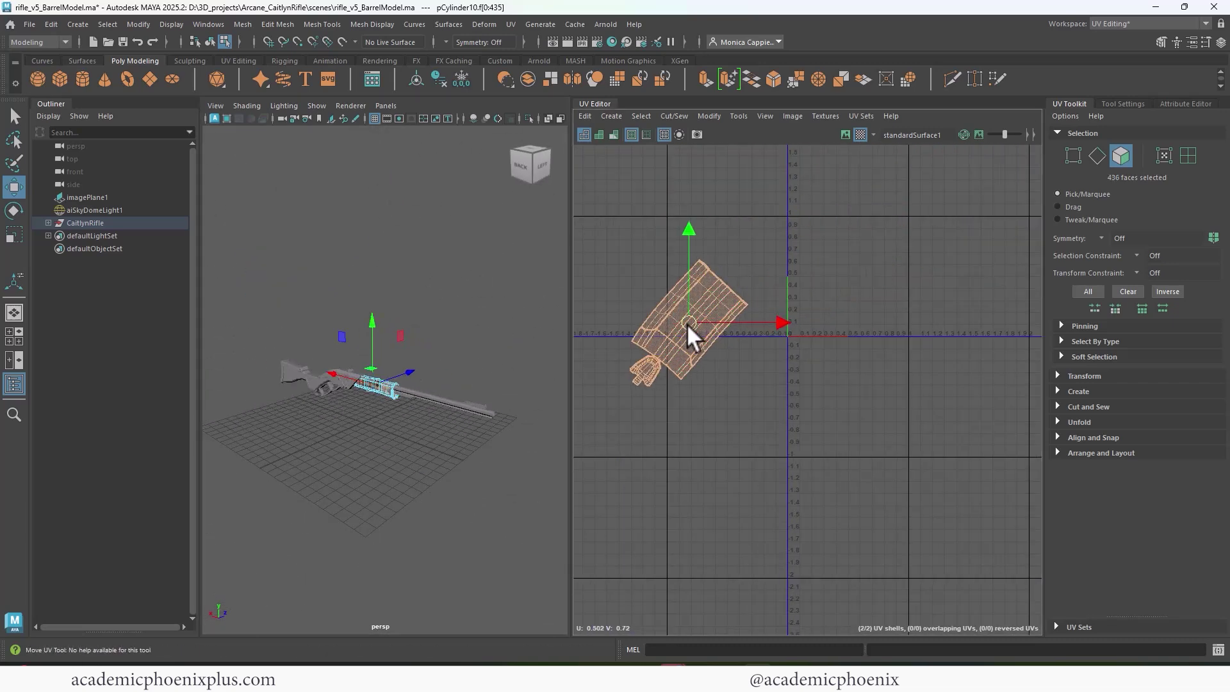
Step: Select the triangular bracket beside the handguard and apply a planar UV projection to it
right_click_drag(382, 381, 481, 311)
left_click(481, 312)
left_click(389, 392)
right_click_drag(395, 387, 488, 271)
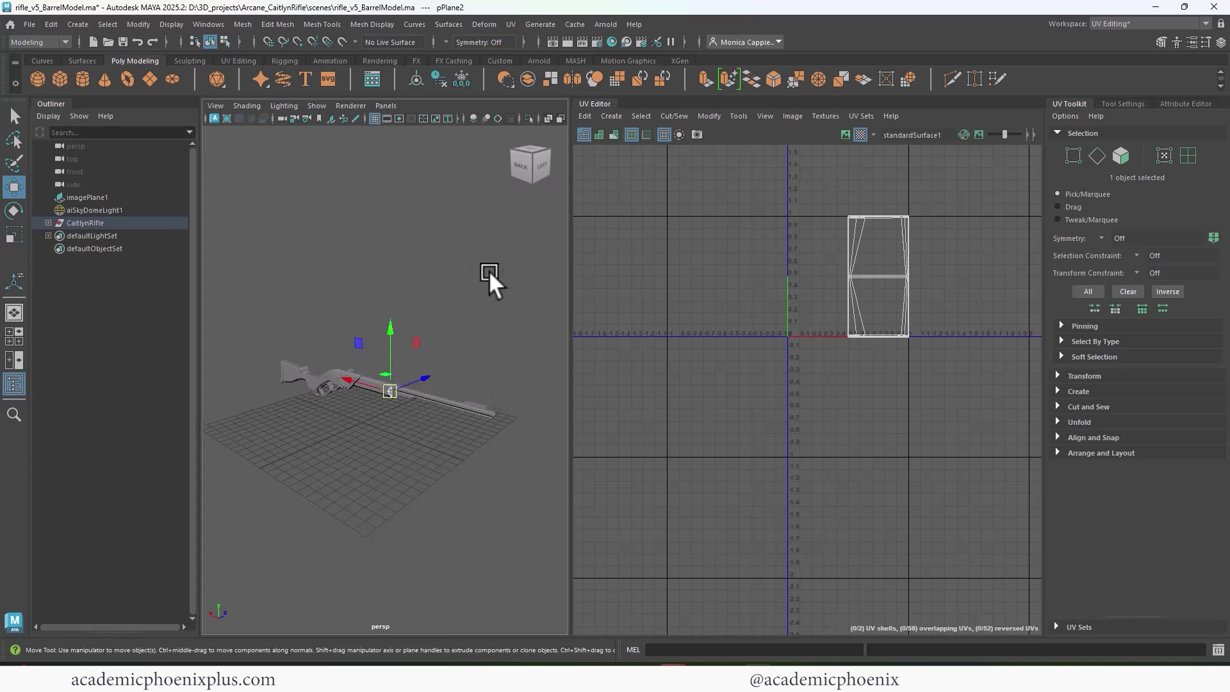
left_click(510, 25)
left_click(517, 181)
right_click(392, 387)
left_click(456, 276)
key("f")
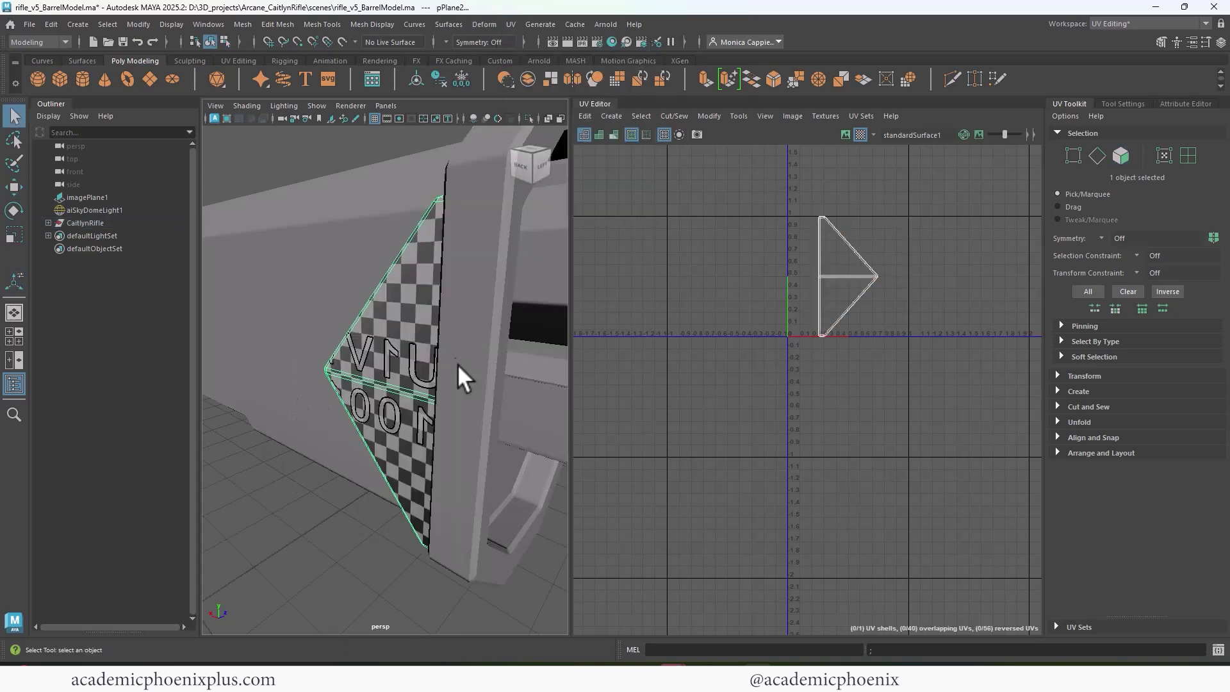
Step: Isolate the triangular bracket, select faces along its rim, and end the isolation to view its back
left_click(527, 117)
right_click_drag(343, 248, 410, 237)
left_click(359, 440)
left_click(369, 271)
left_click_drag(398, 307, 492, 326, "alt")
right_click_drag(832, 275, 775, 315)
double_click(833, 310)
left_click_drag(461, 397, 616, 374, "alt")
left_click(527, 117)
left_click_drag(359, 313, 421, 382, "alt")
Step: Try selecting the face loops along the bracket's two slanted sides, and undo those selections
left_click(405, 362)
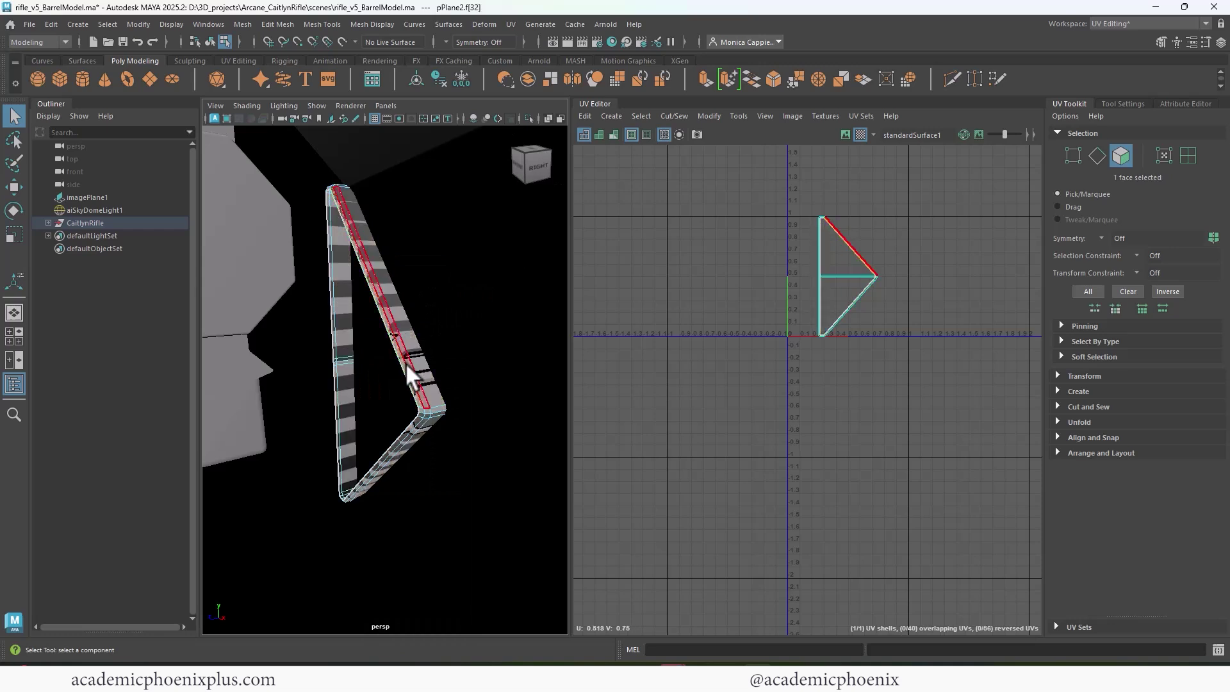
double_click(420, 407, "shift")
double_click(417, 425, "shift")
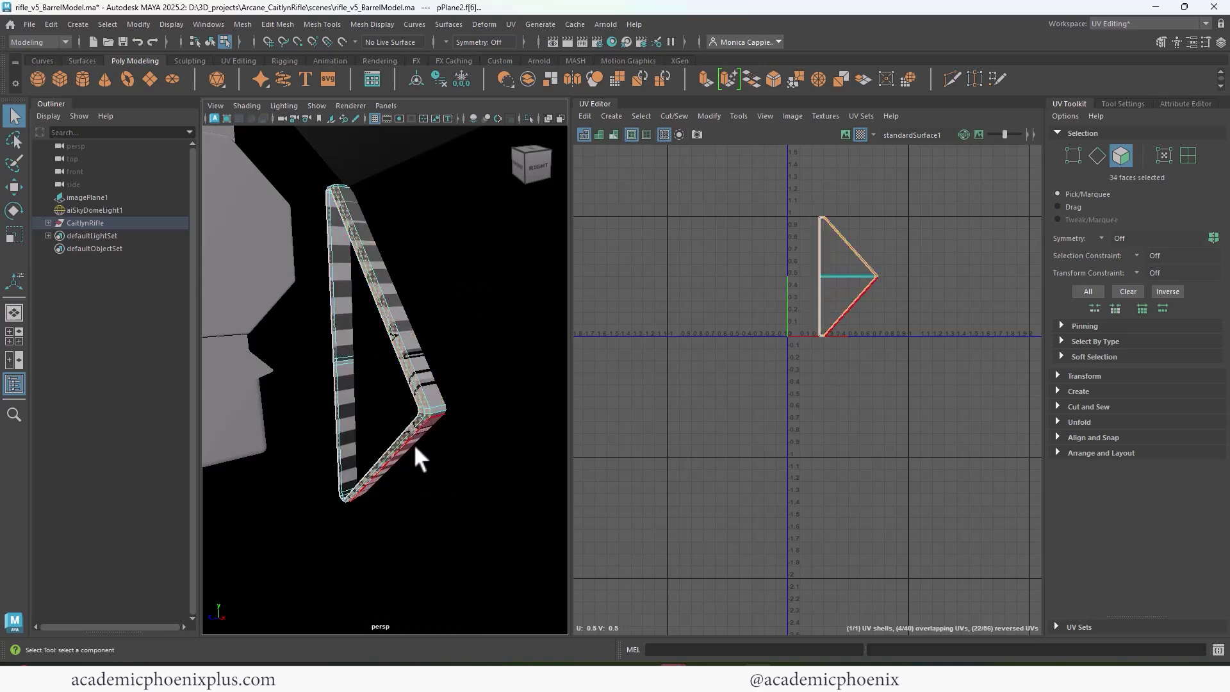
key("ctrl+z")
key("ctrl+z")
key("ctrl+z")
Step: Cut the bracket's UVs along the edges of its slanted sides, and unfold the panel shell
left_click(430, 447)
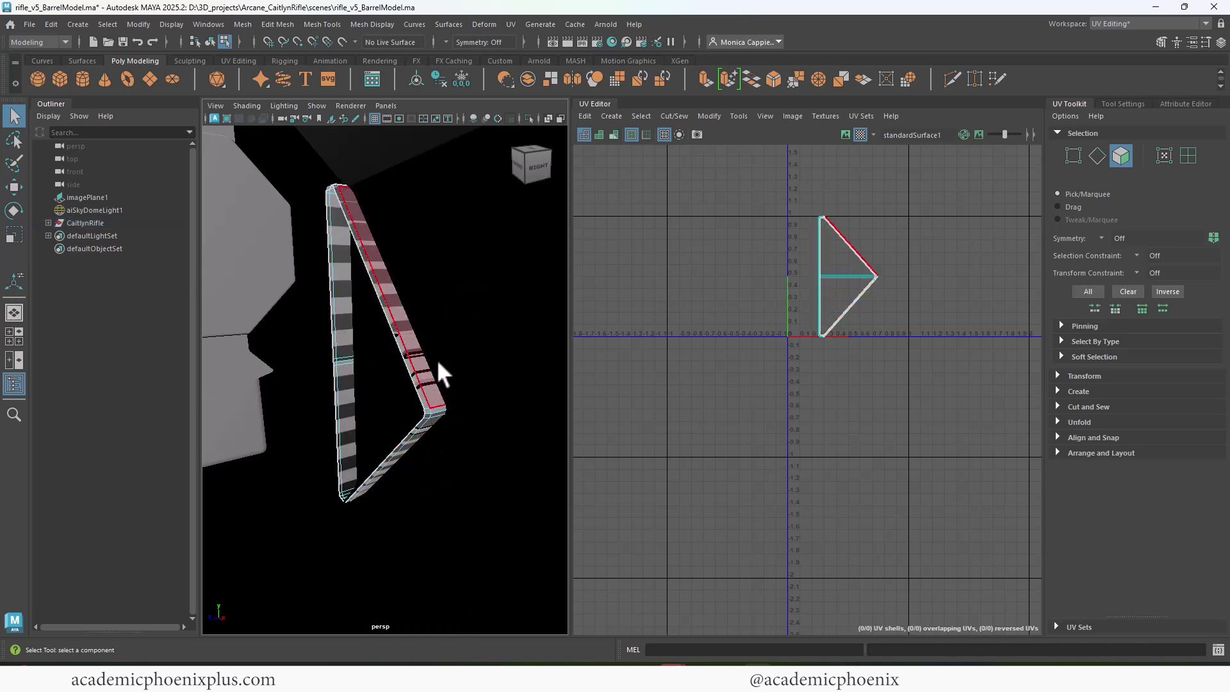
left_click_drag(436, 359, 442, 340, "alt")
right_click_drag(413, 314, 411, 260)
left_click(433, 361, "shift")
right_click_drag(837, 296, 716, 320, "shift")
double_click(830, 319)
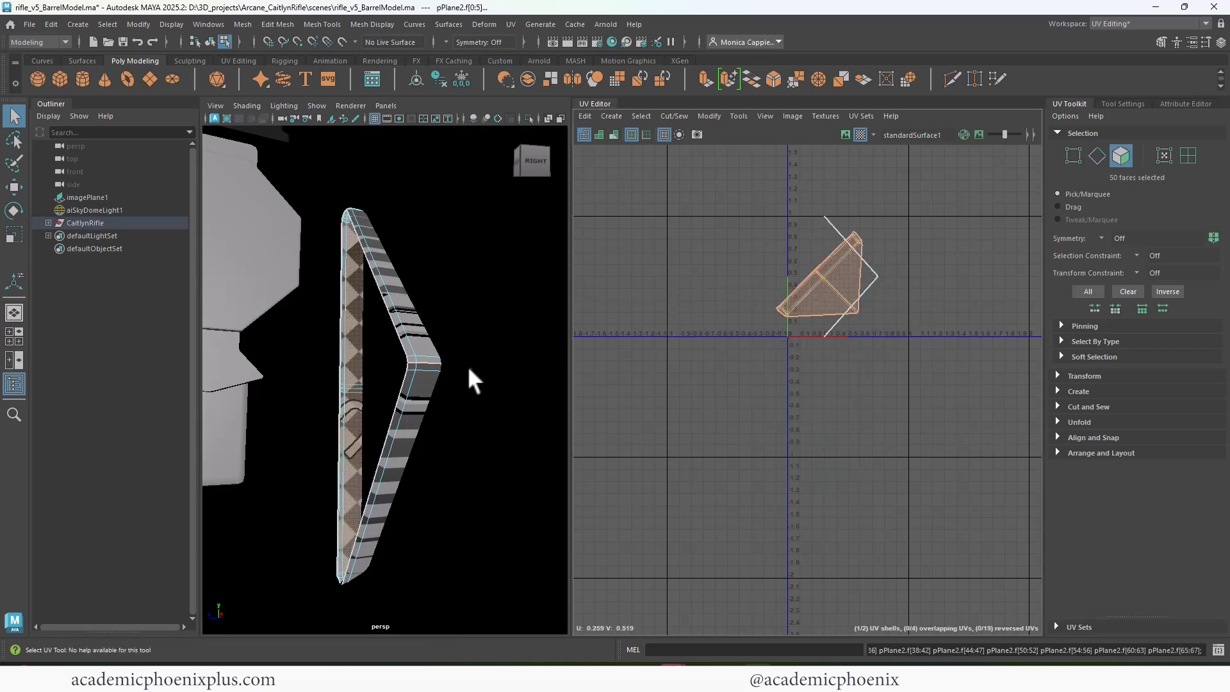
left_click(830, 331)
middle_click_drag(831, 332, 810, 335, "alt")
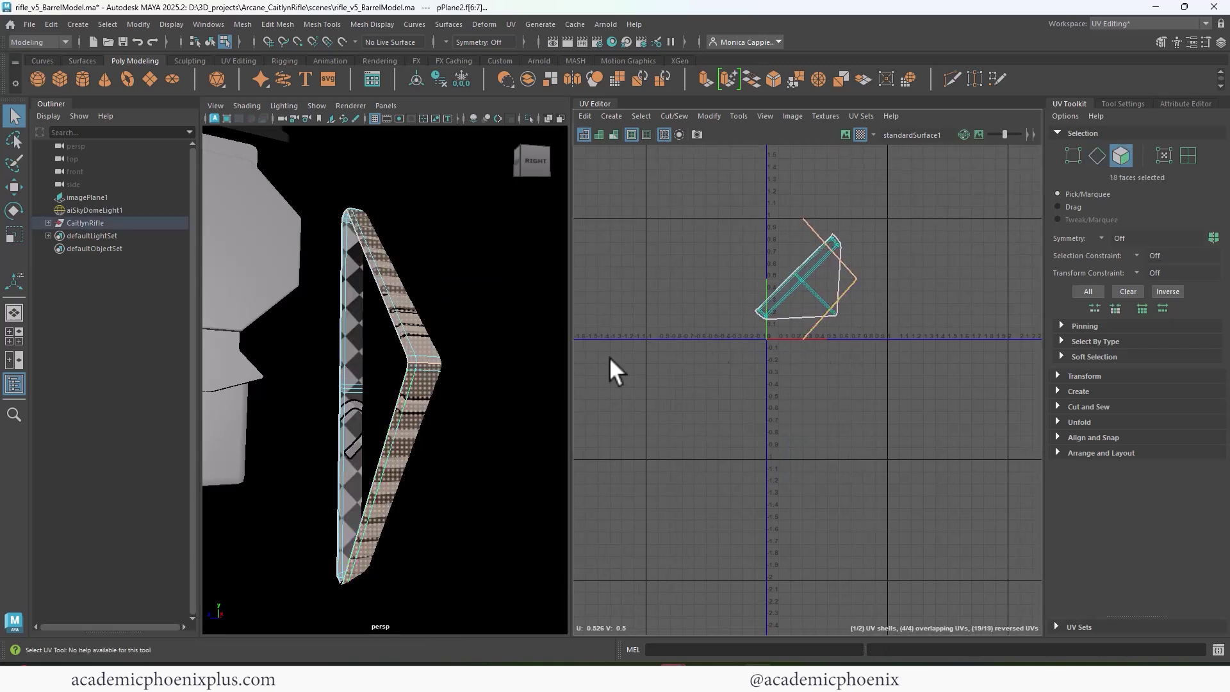
Step: Undo the bracket's unfold, the UV cuts along its slanted sides and the related selections
left_click_drag(474, 378, 358, 387, "alt")
key("ctrl+z")
key("ctrl+z")
key("ctrl+z")
key("ctrl+z")
key("ctrl+z")
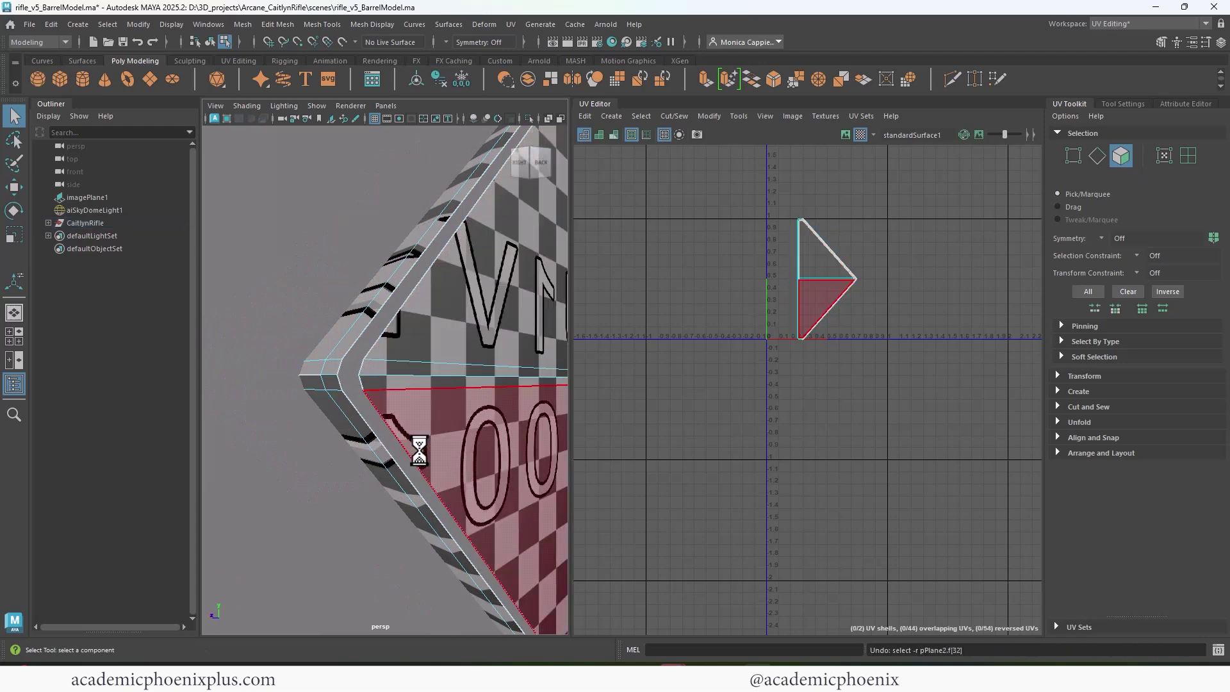
key("ctrl+z")
key("ctrl+z")
Step: Select the face loops at the bracket's pointed inner corner, and return to object selection
left_click_drag(370, 348, 541, 357, "alt")
scroll(542, 357, "up", 5)
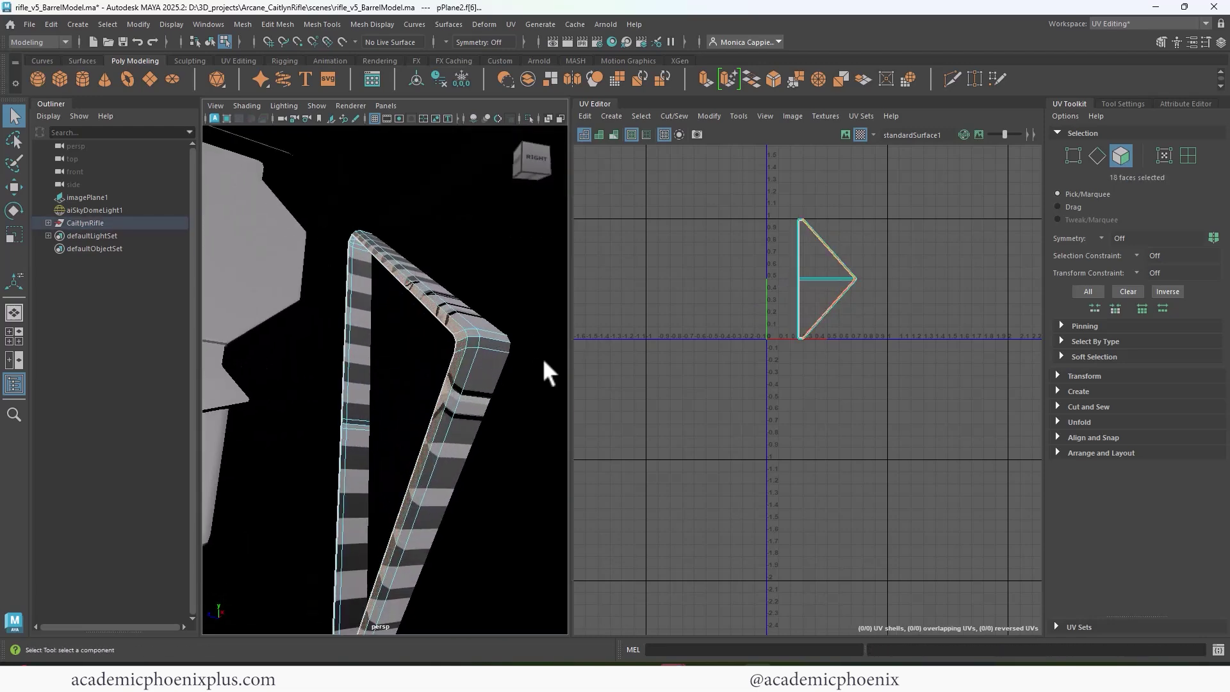
left_click(450, 322)
left_click(460, 333, "shift")
double_click(460, 333, "shift")
left_click_drag(459, 333, 425, 360, "alt")
right_click_drag(476, 294, 546, 275)
scroll(504, 282, "down", 5)
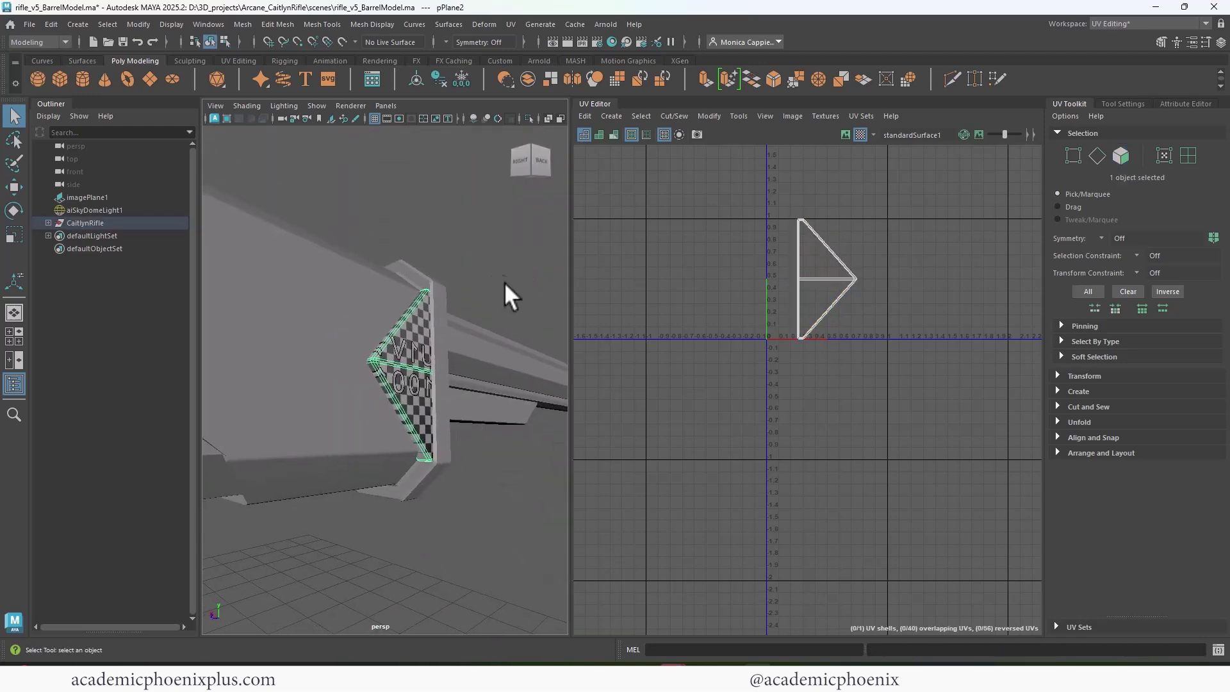
Step: Isolate the triangular bracket and select the narrow rim faces along its slanted sides
left_click_drag(504, 282, 452, 343, "alt")
left_click(528, 118)
left_click_drag(348, 307, 440, 345, "alt")
right_click_drag(440, 344, 431, 356)
left_click(435, 334)
left_click_drag(435, 334, 292, 344, "alt")
double_click(298, 401, "shift")
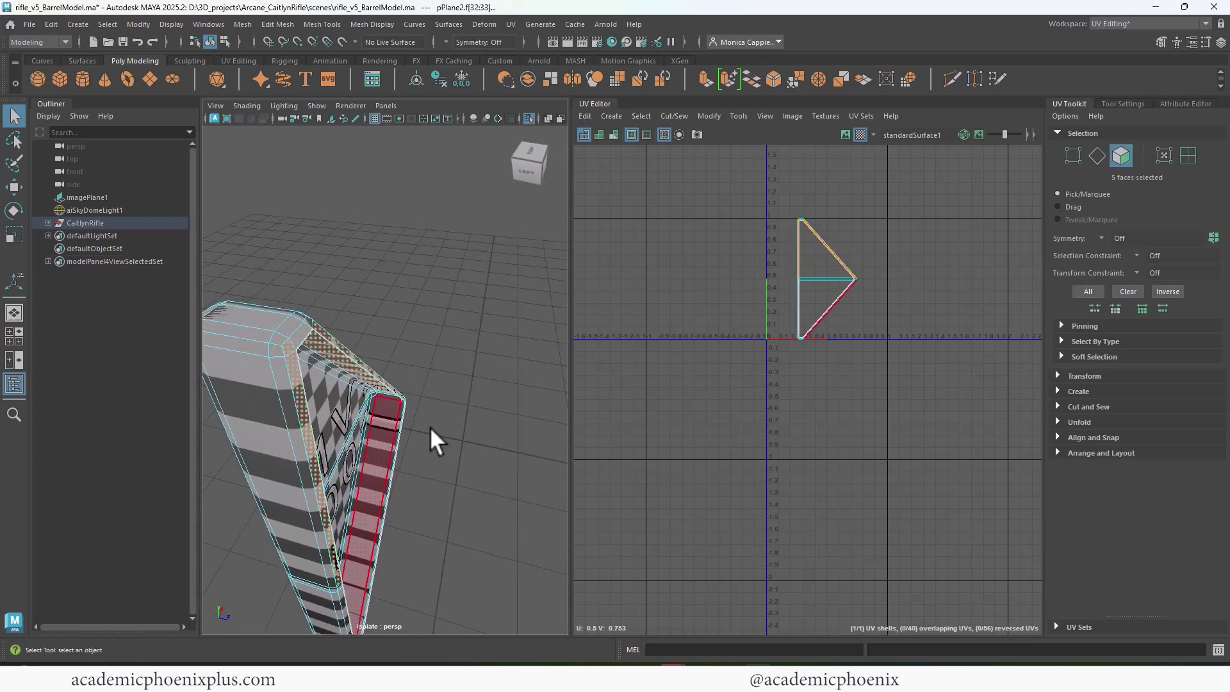
left_click_drag(429, 426, 484, 433, "alt")
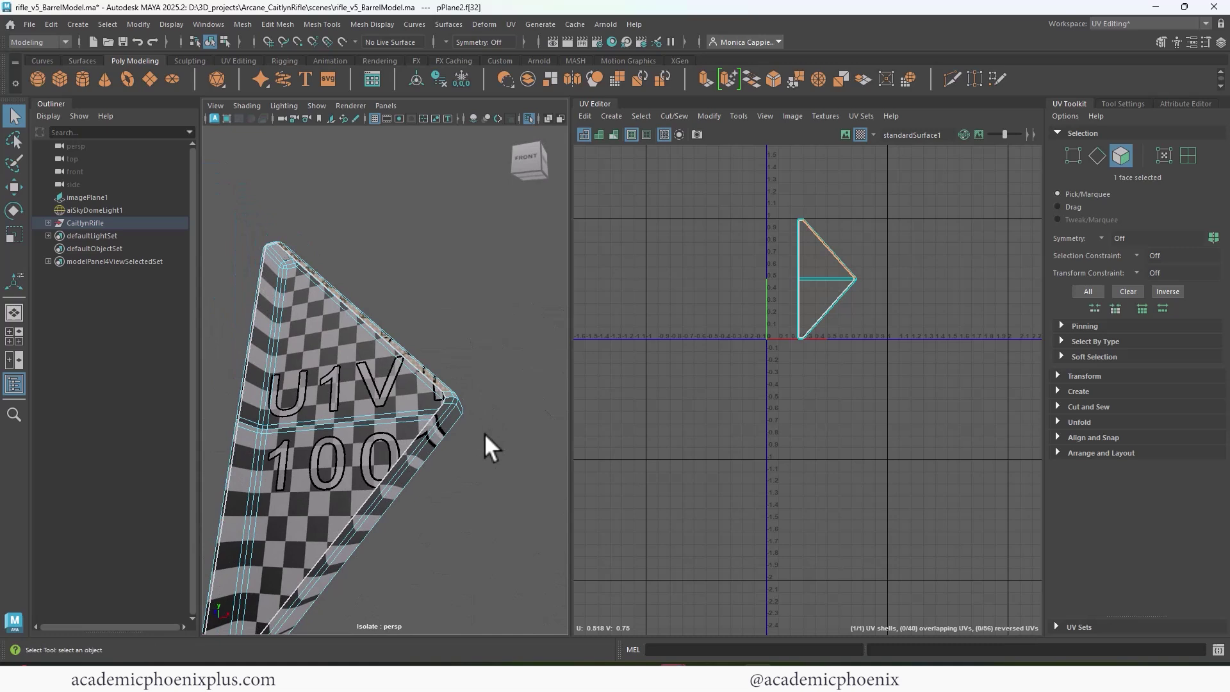
Step: Select the narrow rim faces along the bracket's vertical side and around its upper and lower corners
left_click(436, 382)
left_click_drag(448, 391, 418, 448, "alt")
left_click(405, 403)
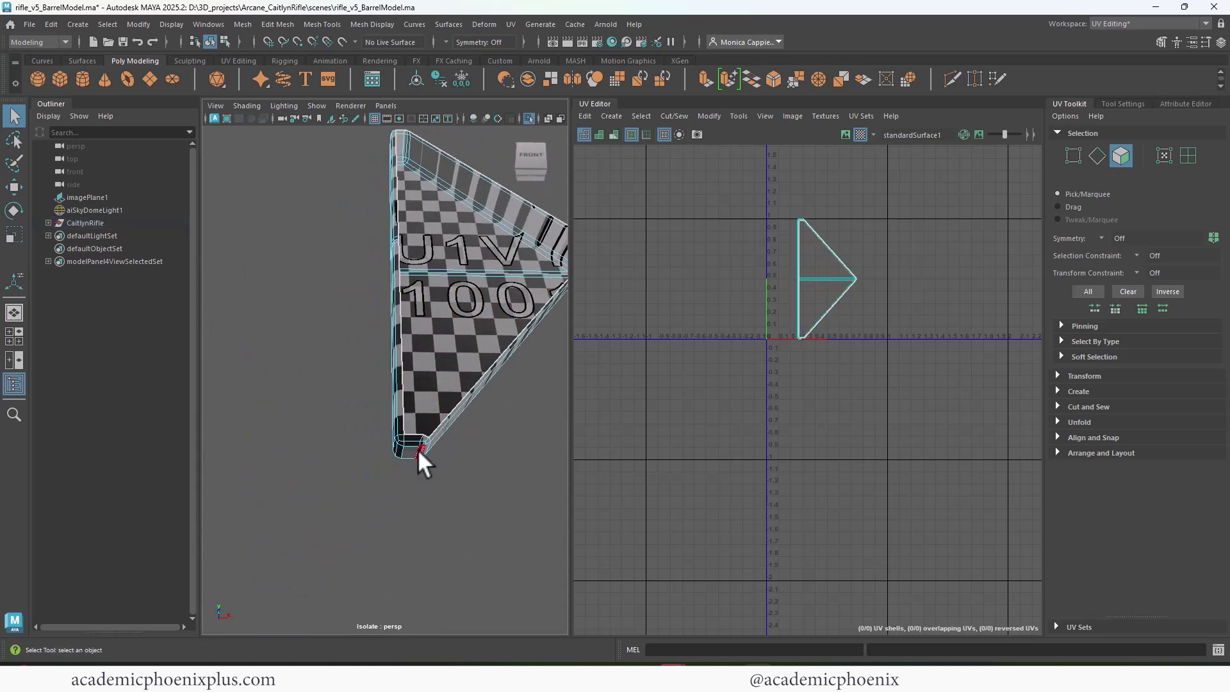
left_click(397, 433)
left_click(418, 373)
left_click_drag(418, 372, 429, 288, "alt")
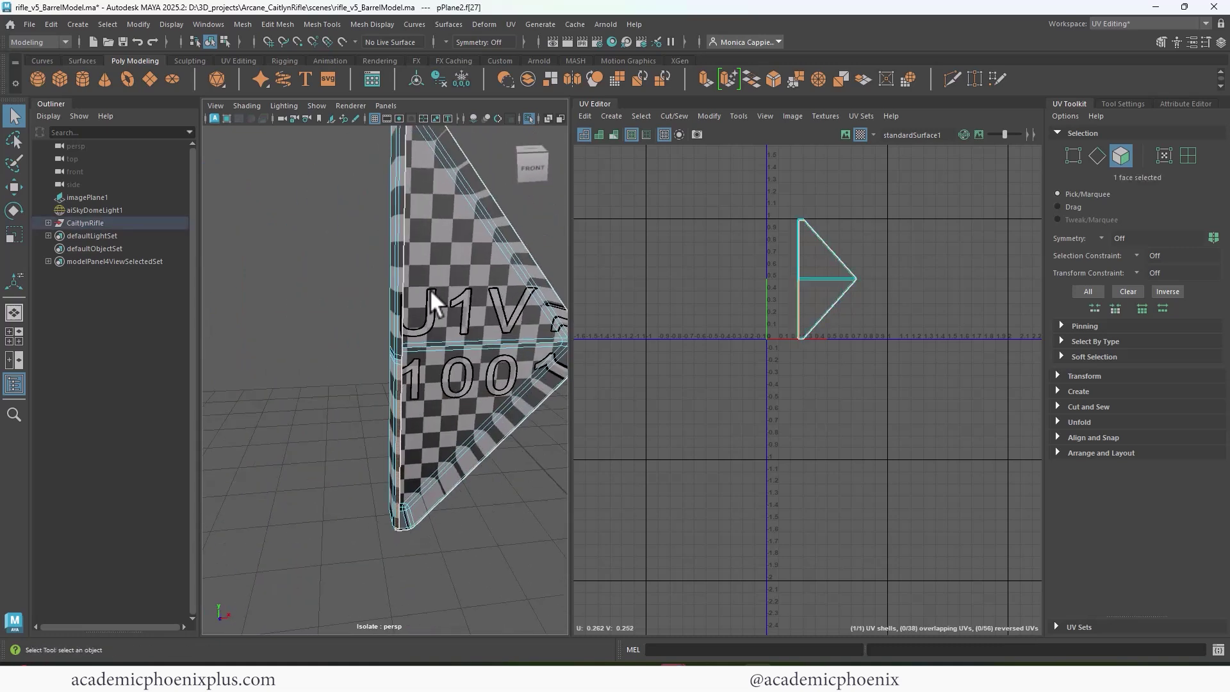
right_click_drag(429, 289, 472, 384, "alt")
left_click_drag(472, 384, 418, 431, "alt")
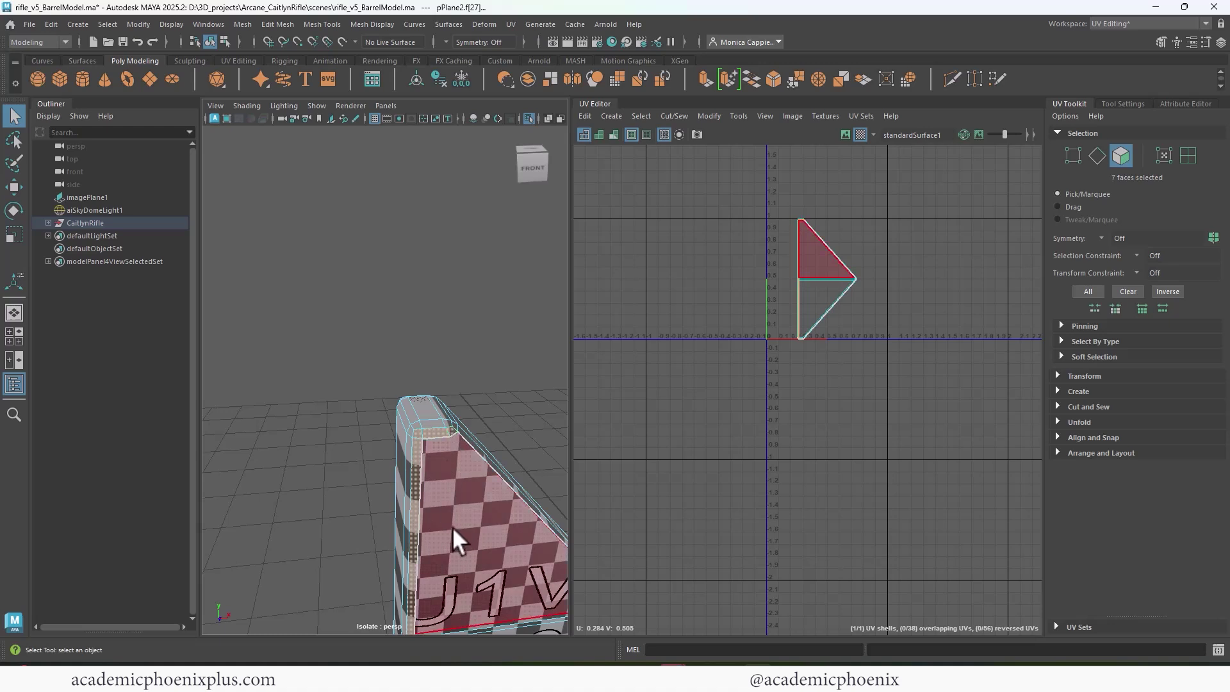
left_click(423, 303)
right_click_drag(422, 303, 462, 329, "alt")
left_click_drag(461, 330, 397, 387, "alt")
right_click_drag(826, 316, 632, 335)
double_click(817, 319)
Step: Cut the bracket's UVs along the short edges of its outer corners
left_click_drag(359, 417, 461, 440, "alt")
right_click_drag(495, 378, 489, 370)
left_click_drag(489, 370, 467, 337, "alt")
double_click(441, 306)
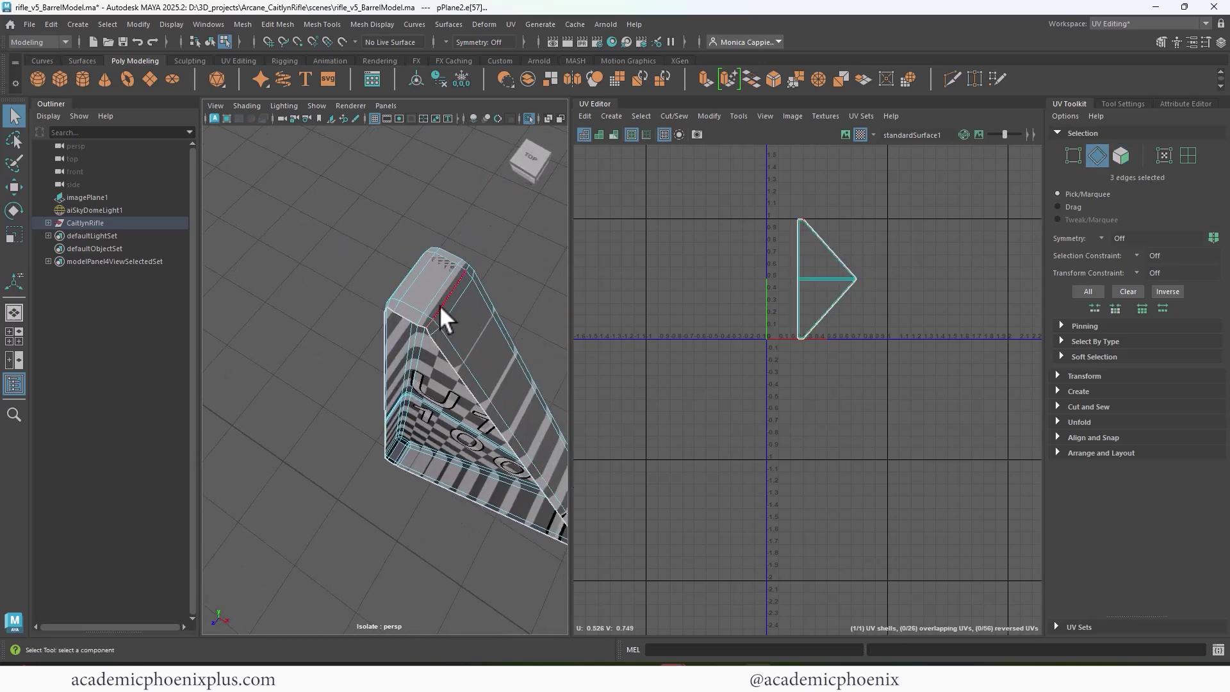
right_click_drag(816, 296, 774, 309, "shift")
left_click_drag(410, 416, 439, 493, "alt")
middle_click_drag(439, 494, 458, 351, "alt")
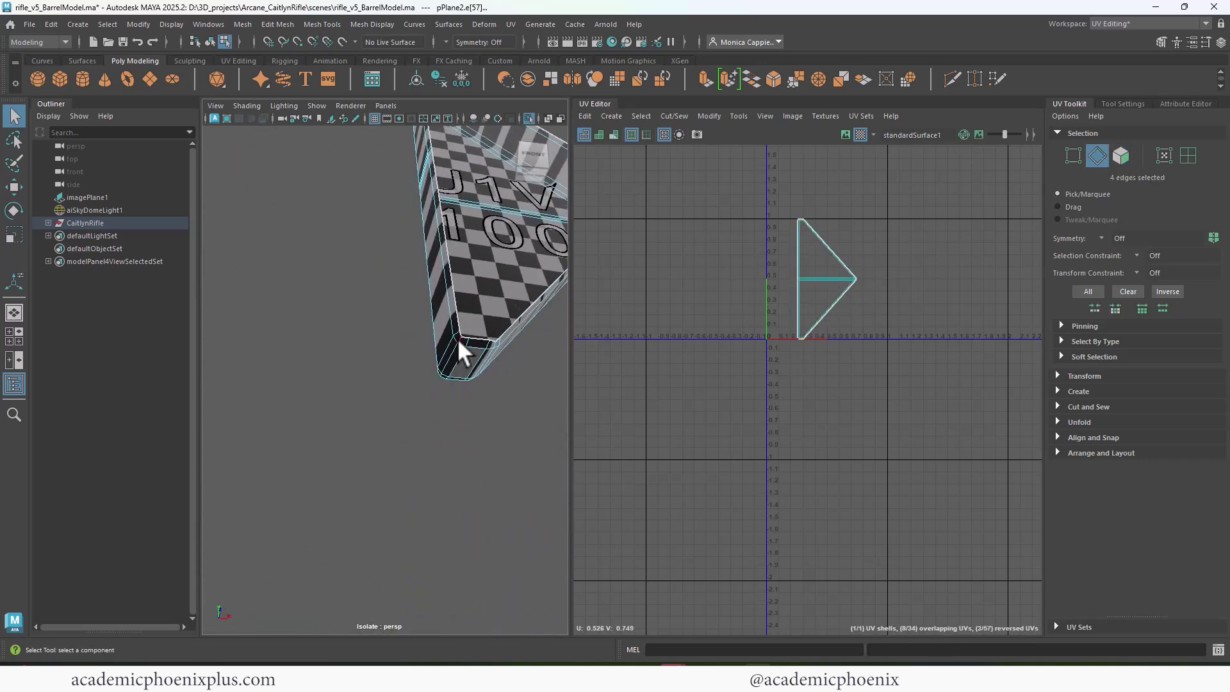
Step: Select the bracket's complete UV shell and unfold it
right_click_drag(825, 314, 825, 342)
double_click(810, 314)
right_click_drag(805, 318, 804, 350, "shift")
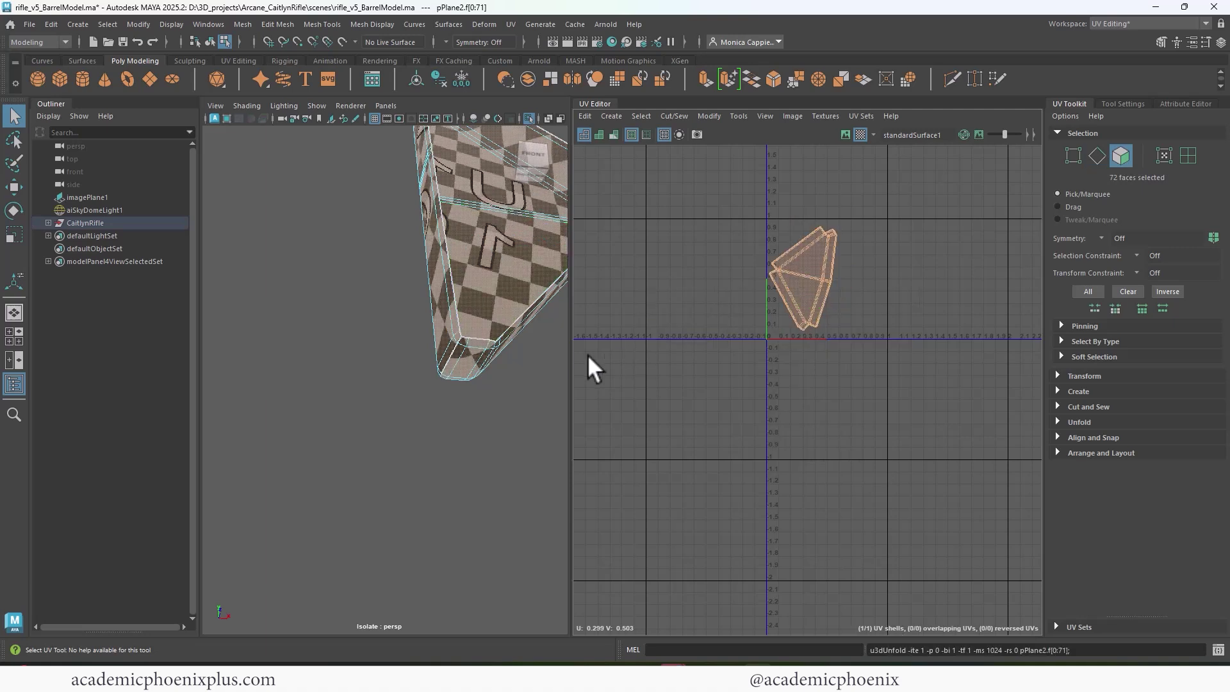
Step: Show the full rifle again and place a copy of the unwrapped triangular bracket on the barrel's opposite side
left_click_drag(531, 346, 324, 348, "alt")
left_click(475, 391)
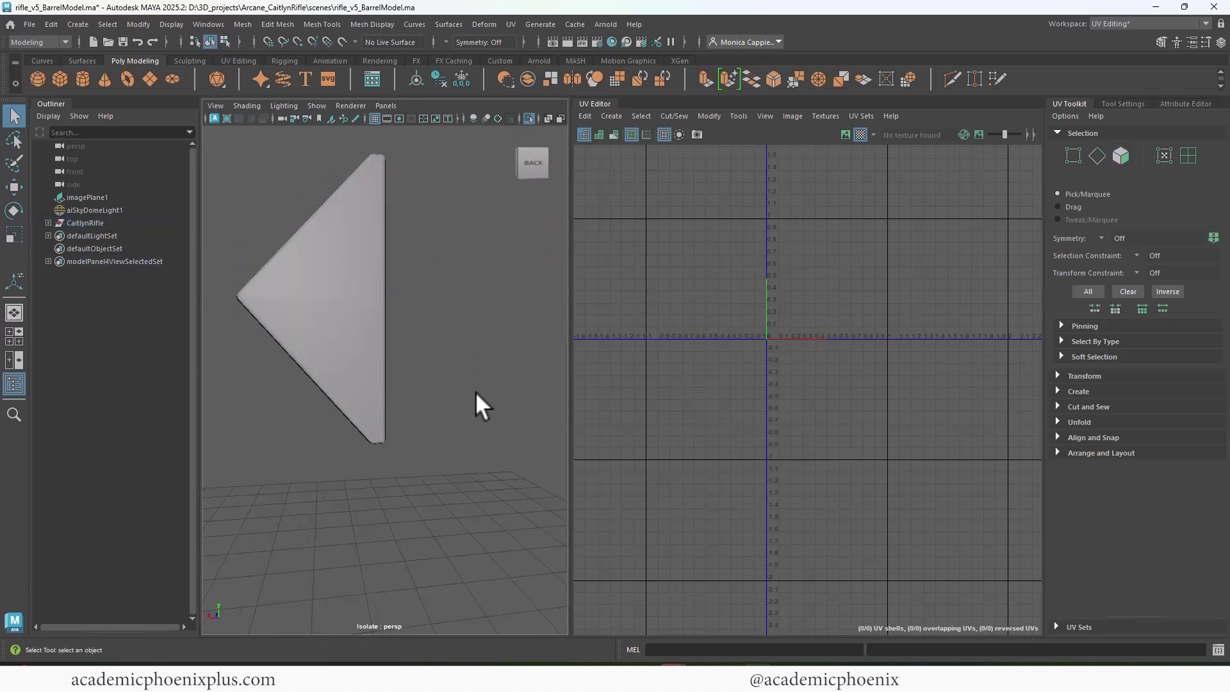
left_click(529, 118)
left_click(367, 274)
left_click_drag(368, 274, 380, 372, "alt")
left_click(354, 403)
left_click(379, 373)
key("w")
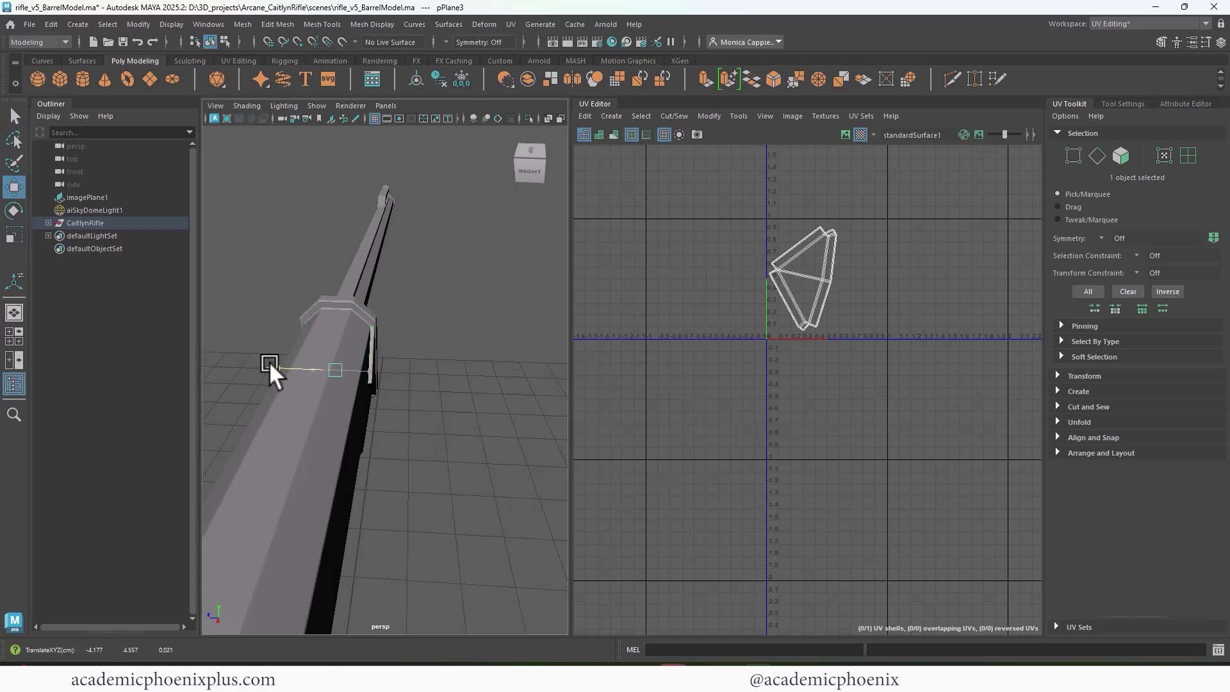
left_click_drag(269, 365, 351, 354, "alt")
Step: Mirror the copied bracket, trying a Scale X of -1 before restoring it to 1 and setting Scale Z to -1
left_click(1220, 42)
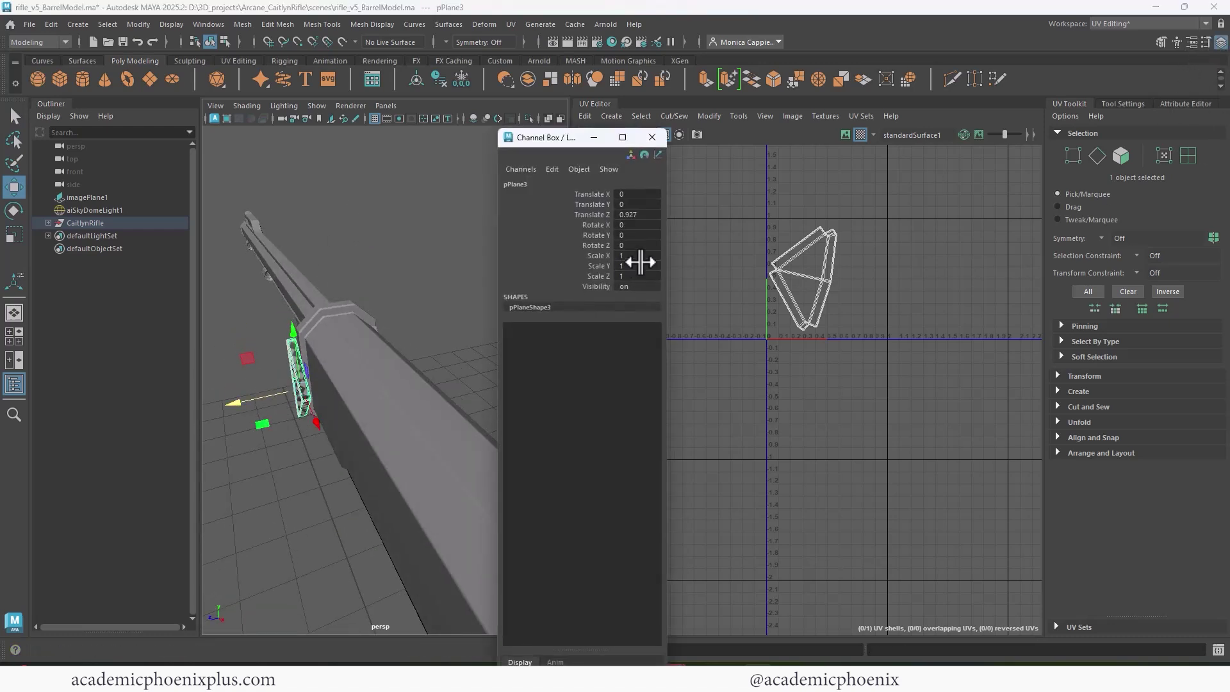
left_click(634, 255)
type("-1")
key("Return")
key("Tab")
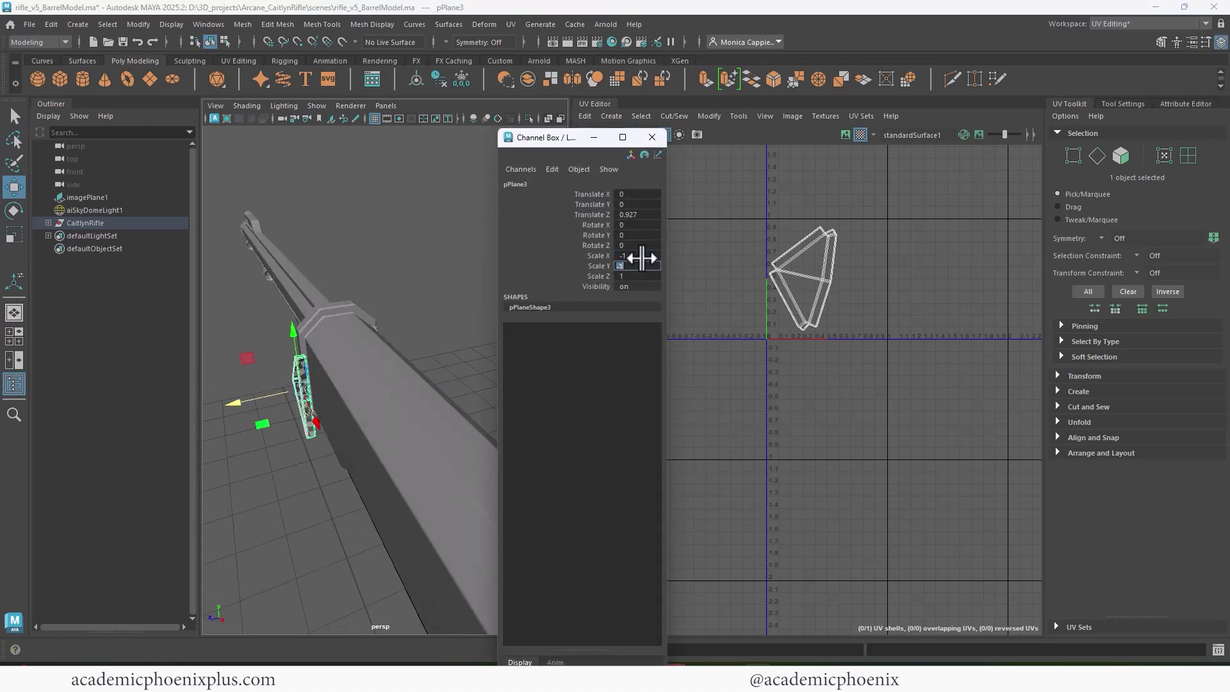
type("-1")
key("Return")
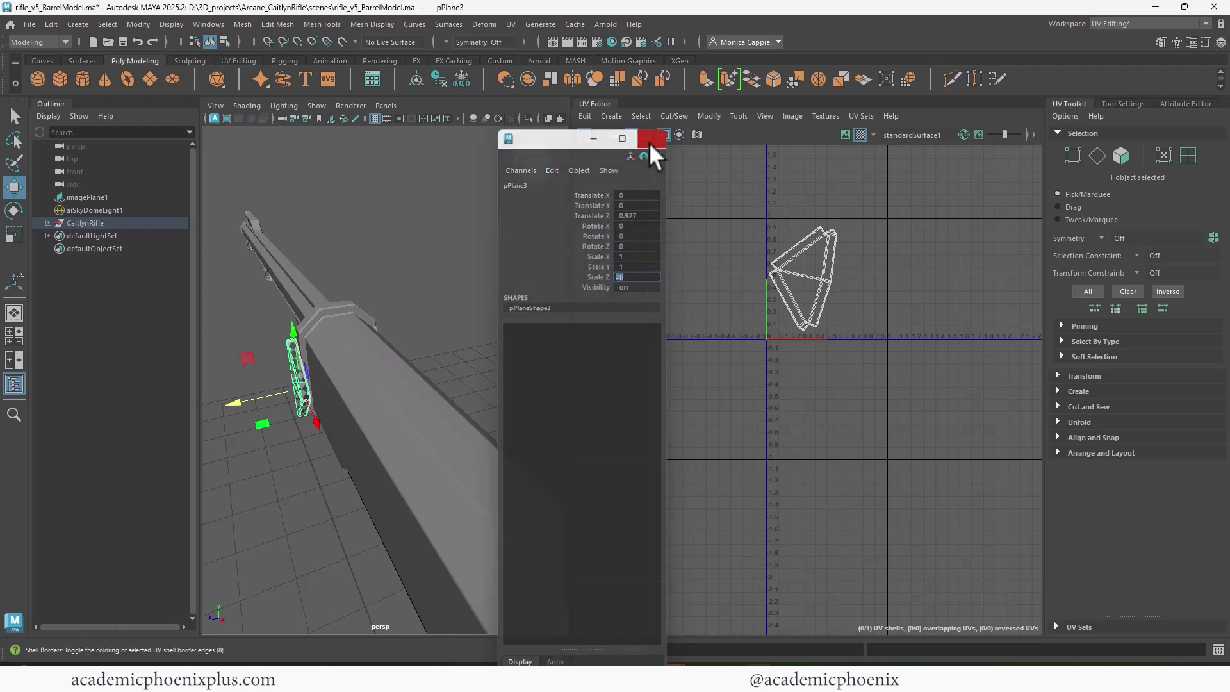
left_click(652, 137)
left_click_drag(359, 397, 301, 421, "alt")
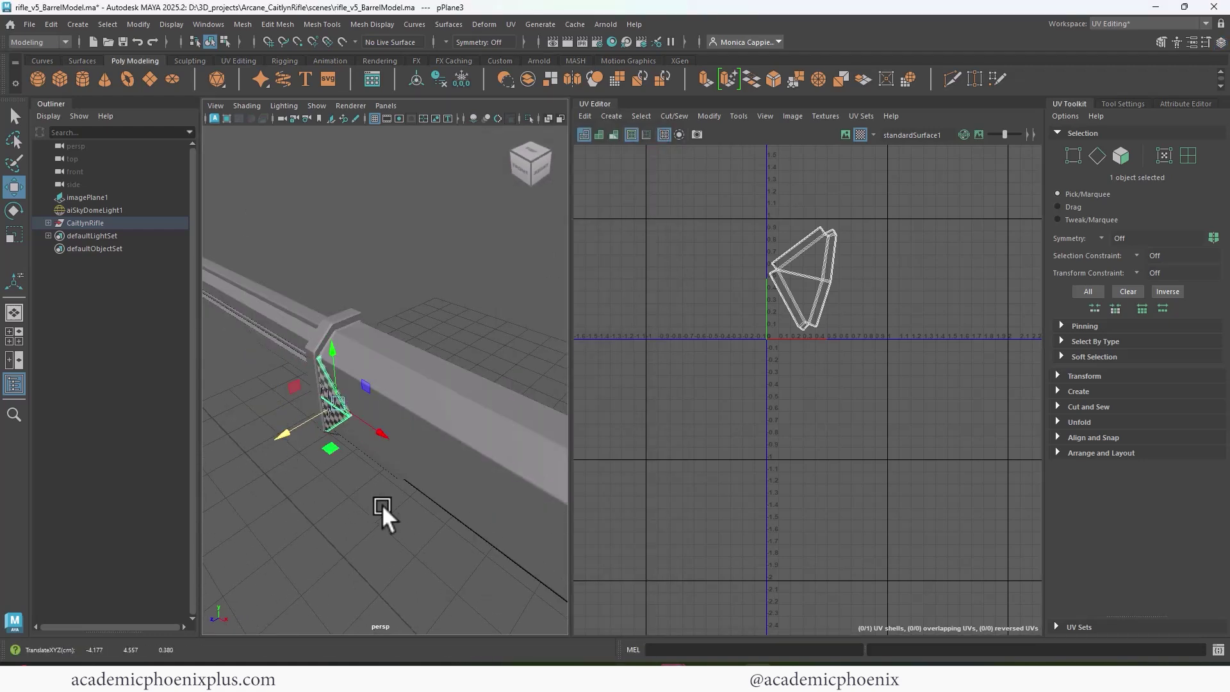
left_click_drag(382, 505, 405, 371, "alt")
left_click(377, 294)
Step: Save the scene as a new version named rifle_v6_UV
left_click(29, 25)
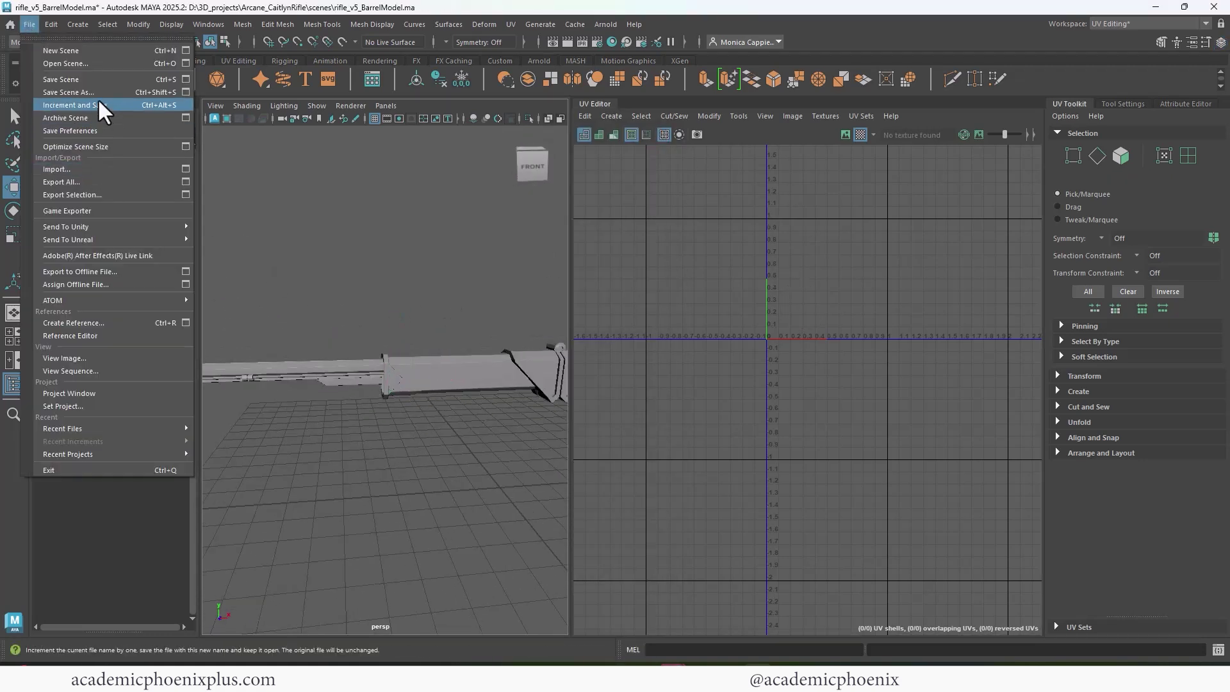
left_click(96, 93)
left_click(319, 451)
key("Delete")
key("Delete")
key("Delete")
key("Delete")
key("Delete")
key("Delete")
key("Delete")
key("Delete")
key("Delete")
key("Delete")
key("Delete")
key("Delete")
key("Delete")
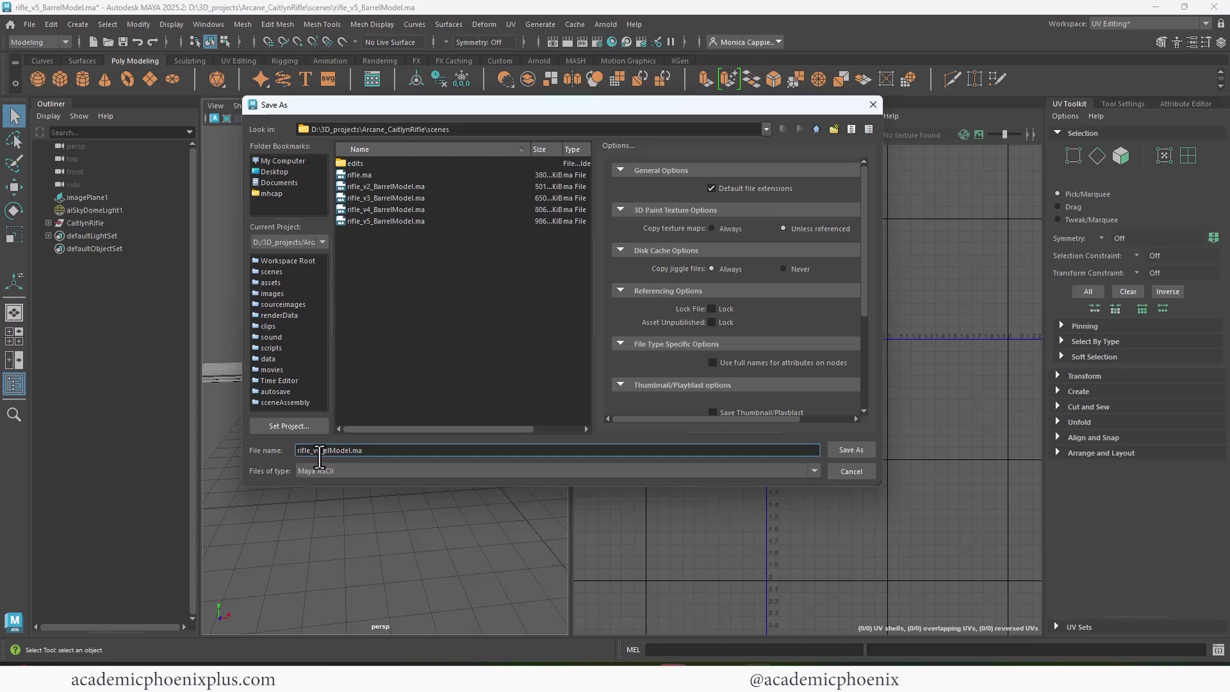
type("6_UV")
key("Return")
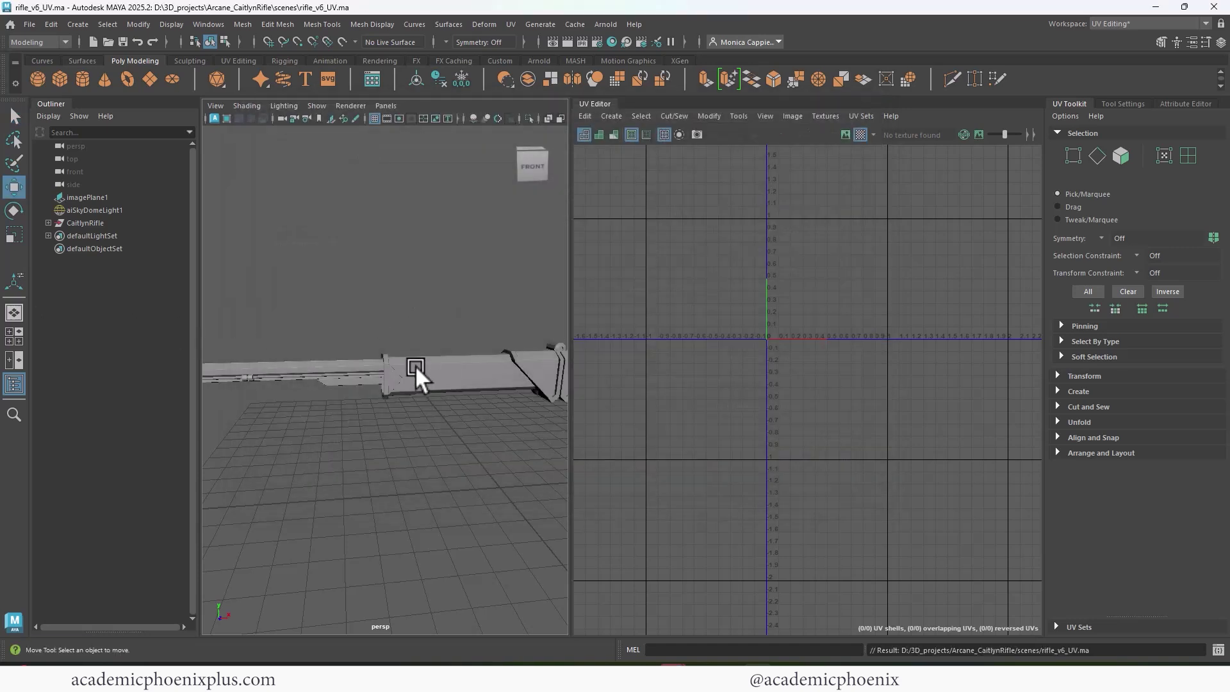
Step: Select the long rail on top of the barrel and apply an automatic UV projection
left_click_drag(415, 365, 439, 326, "alt")
left_click(439, 325)
left_click(511, 25)
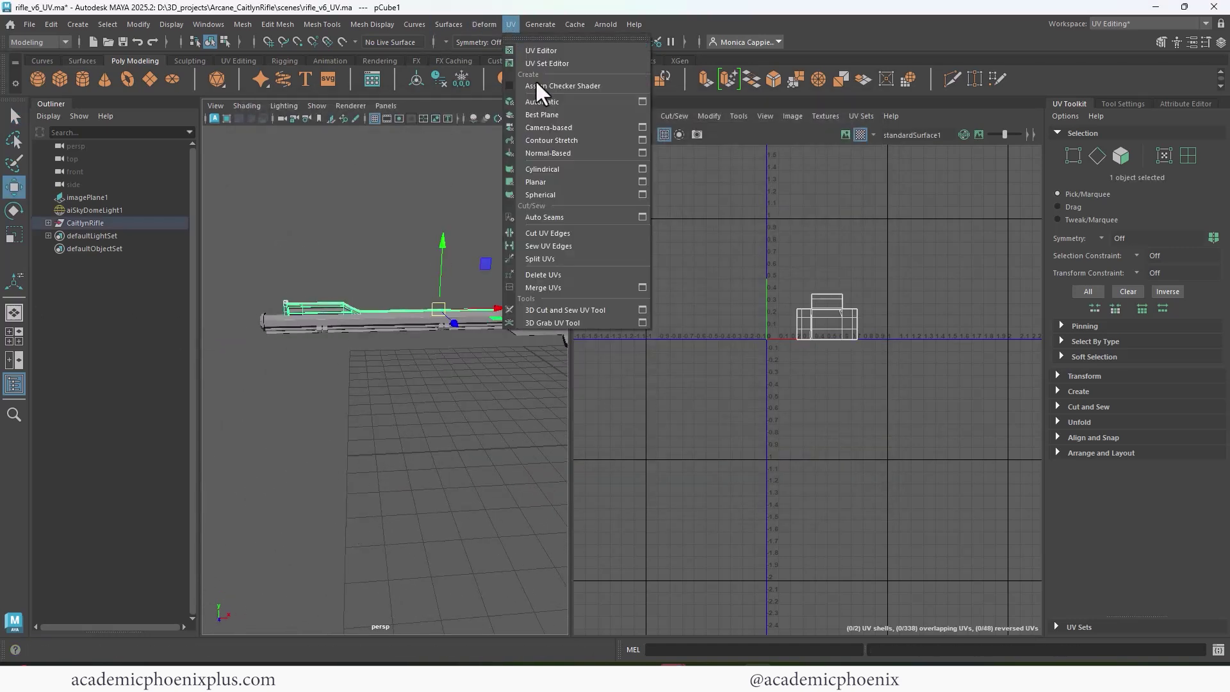
left_click(542, 101)
scroll(410, 262, "down", 3)
key("f")
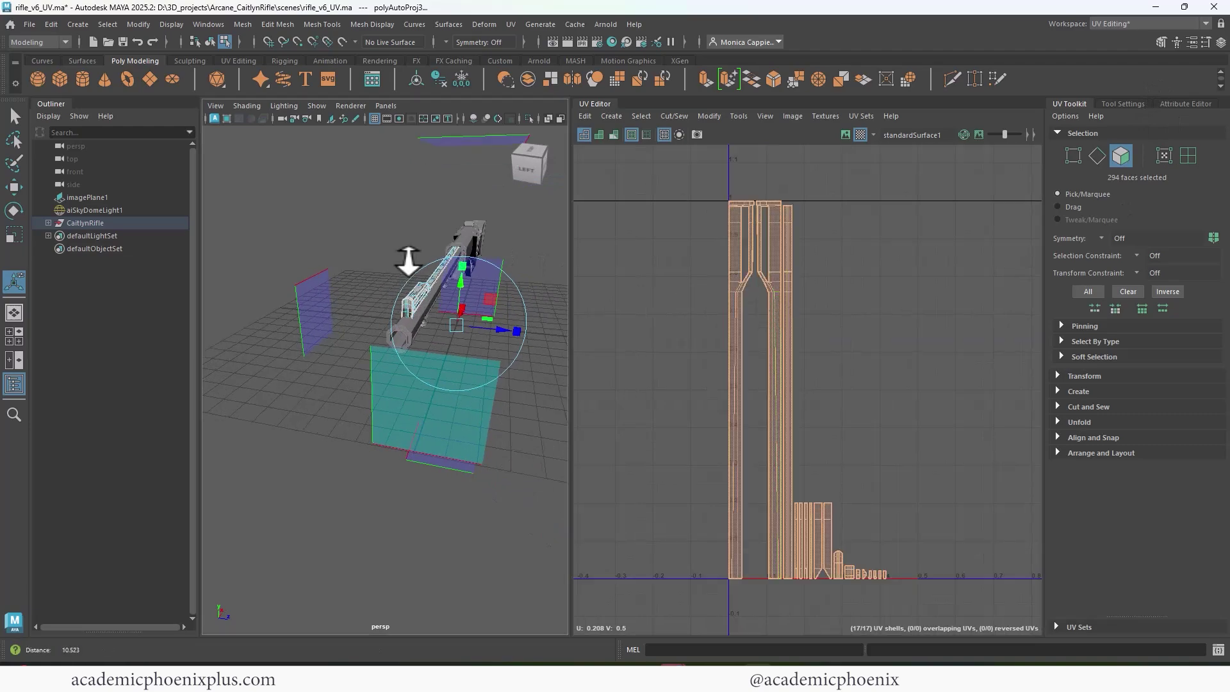
Step: Return the rail to object selection and isolate it at the bend leading to its raised section
scroll(406, 282, "up", 6)
right_click_drag(377, 244, 425, 216)
left_click(528, 118)
left_click_drag(392, 282, 376, 371, "alt")
right_click_drag(376, 371, 454, 307, "alt")
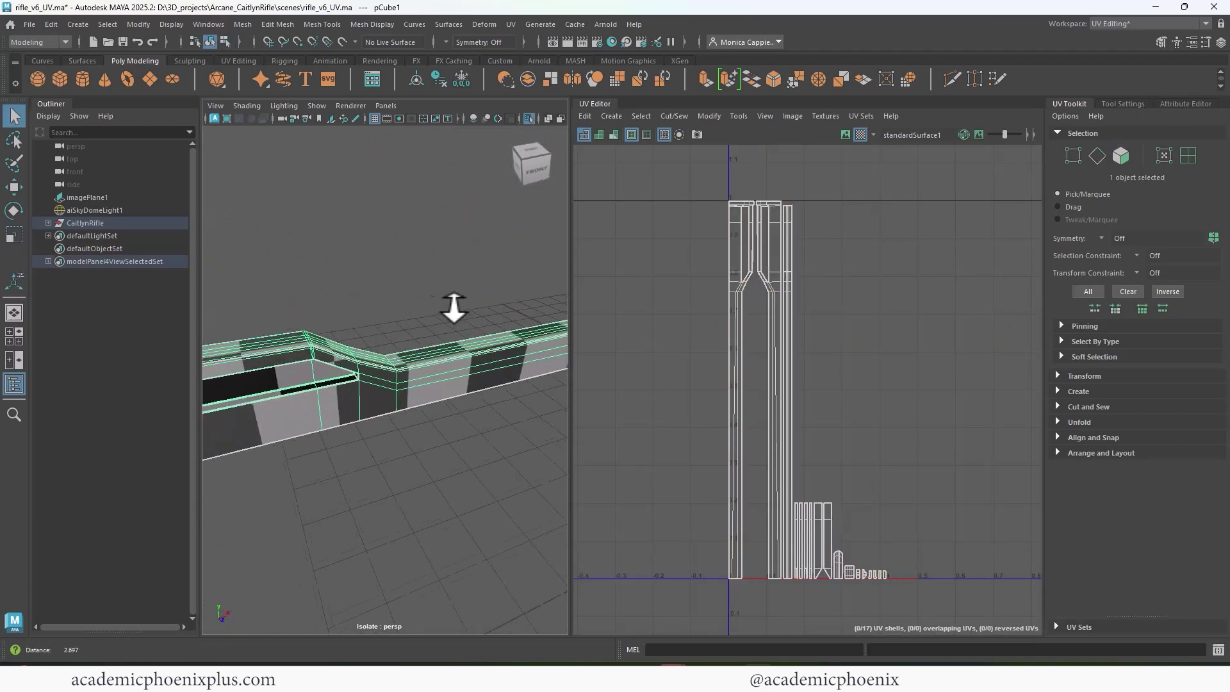
left_click_drag(454, 308, 403, 343, "alt")
Step: Cut the UVs across the rail's top strip at the bend where the raised section begins
right_click_drag(403, 343, 359, 342)
left_click(302, 329)
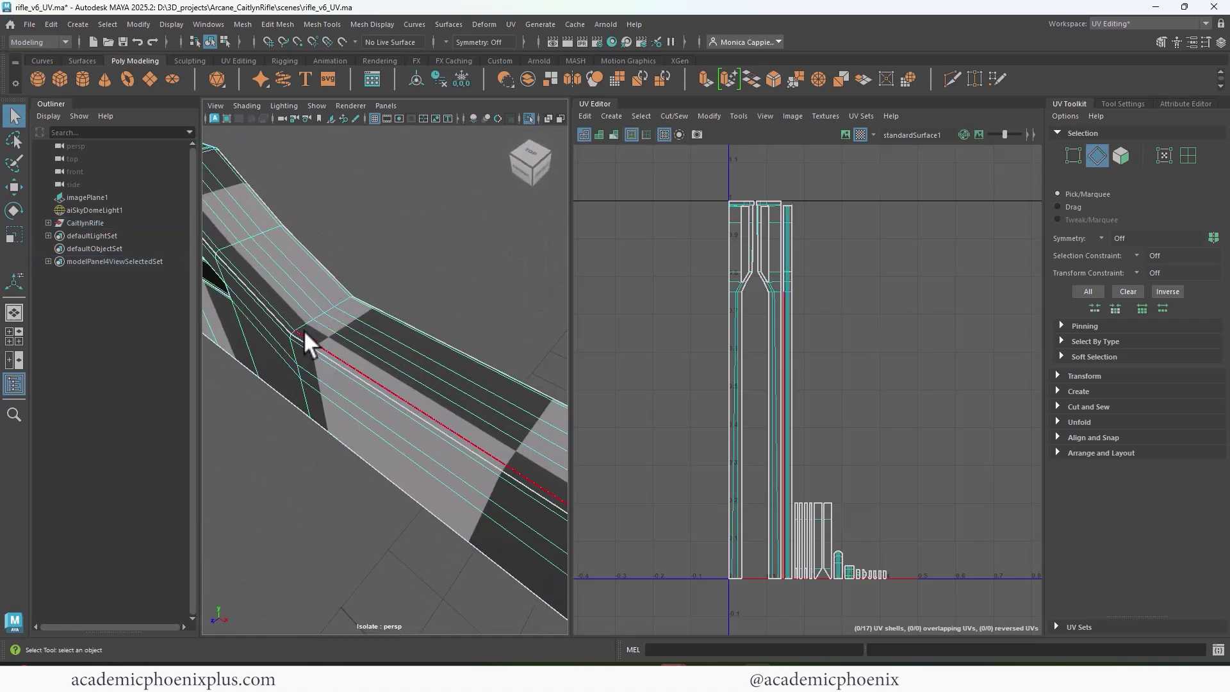
double_click(302, 329)
left_click_drag(441, 309, 314, 340, "alt")
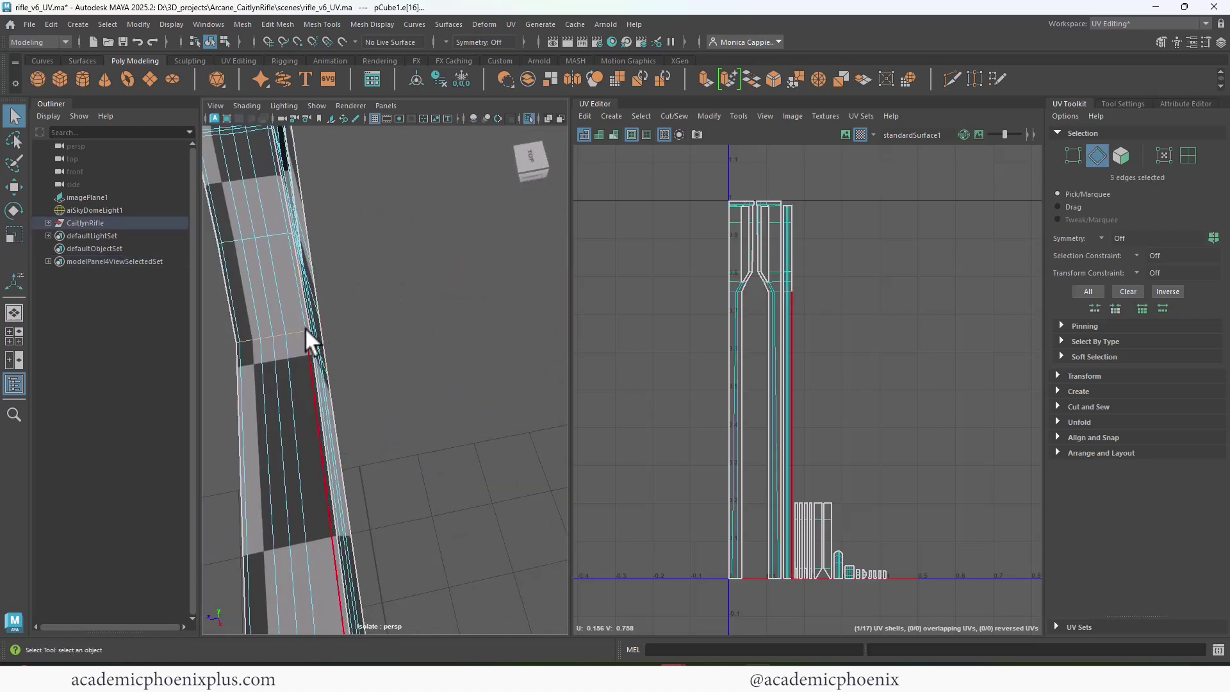
left_click(306, 330, "shift")
right_click_drag(782, 286, 737, 304, "shift")
key("w")
middle_click_drag(243, 304, 373, 328, "alt")
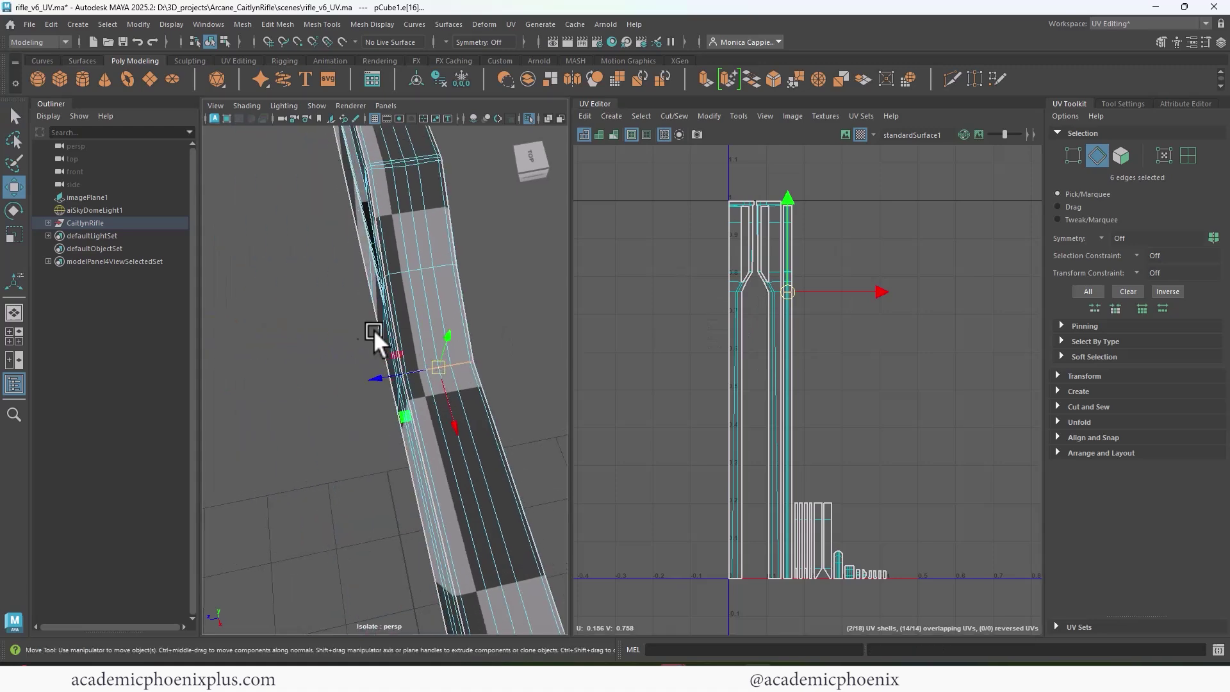
Step: Move and sew the straight part of the top strip to the rail's side wall along their shared long edge
left_click_drag(373, 329, 442, 336, "alt")
middle_click_drag(410, 336, 284, 323, "alt")
right_click_drag(468, 297, 468, 264)
left_click(544, 328)
right_click_drag(544, 328, 473, 304, "alt")
middle_click_drag(473, 304, 193, 302, "alt")
right_click_drag(763, 411, 763, 378, "shift")
Step: Sew the opposite side wall to the straight top strip and unfold the combined shell
left_click_drag(480, 349, 262, 294, "alt")
middle_click_drag(263, 294, 390, 338, "alt")
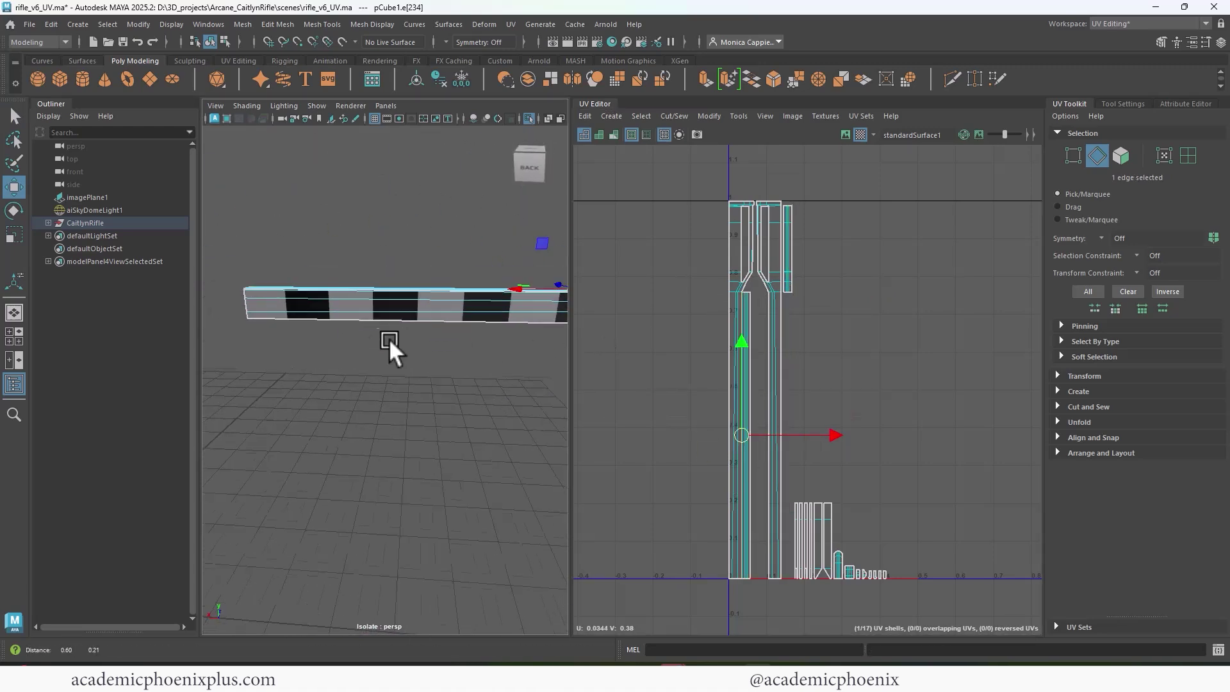
left_click_drag(390, 338, 375, 365, "alt")
left_click(367, 326)
right_click_drag(793, 398, 617, 396, "shift")
double_click(752, 368)
right_click_drag(754, 313, 1070, 356, "alt")
Step: Cut both side walls' UVs across the bend to separate the raised section from the straight section
right_click_drag(801, 394, 695, 392)
double_click(797, 370)
double_click(732, 370, "shift")
Step: Sew the raised section's top strip to both side walls along their inner edges
left_click(684, 211)
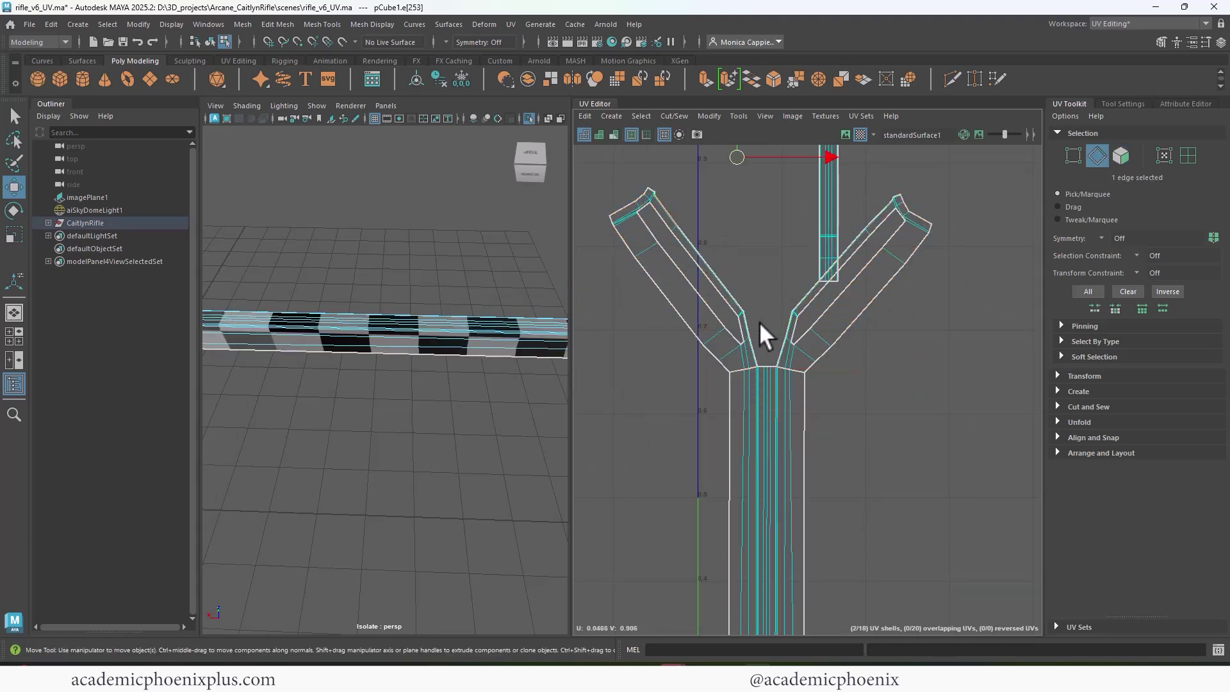
double_click(753, 324, "shift")
right_click_drag(786, 313, 695, 328, "shift")
left_click(686, 205)
double_click(759, 309, "shift")
Step: Select the long straight section's UV shell and unfold it
right_click_drag(738, 312, 701, 360)
double_click(738, 340)
left_click(763, 439)
left_click(778, 441)
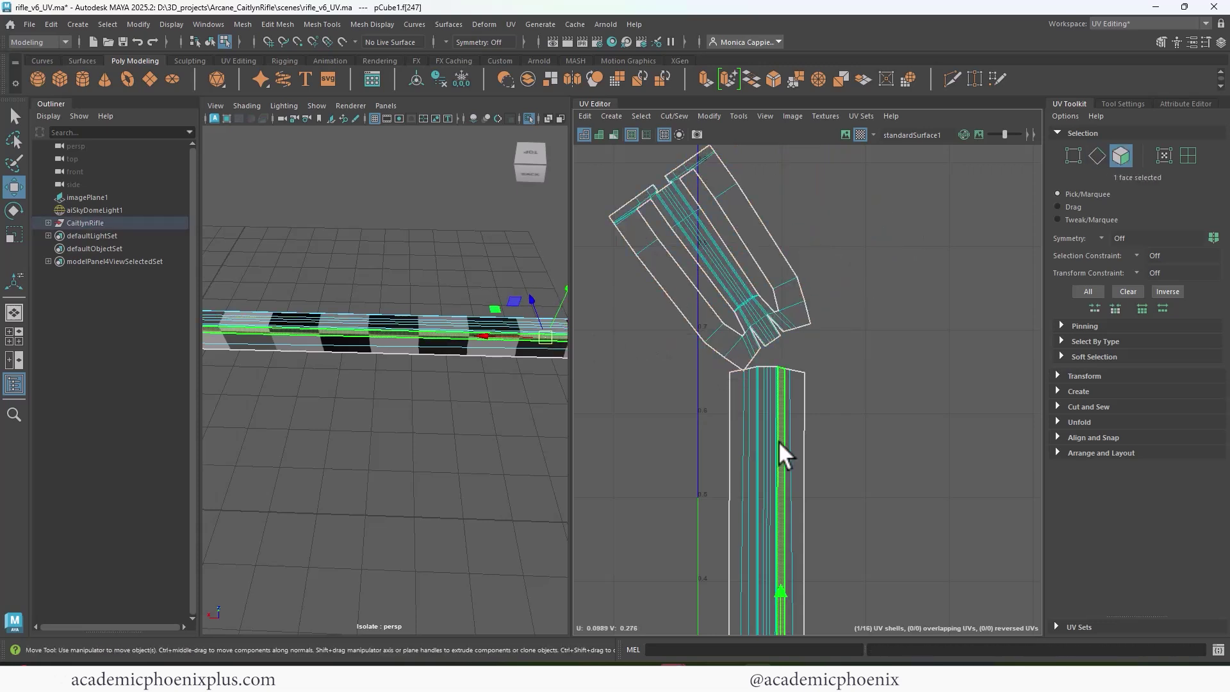
double_click(778, 440)
right_click_drag(773, 432, 736, 453, "shift")
Step: Rotate the raised section's shell upright and move it above the straight section's shell
right_click_drag(755, 318, 717, 351)
double_click(775, 330)
double_click(761, 342)
double_click(754, 325)
scroll(617, 338, "down", 3)
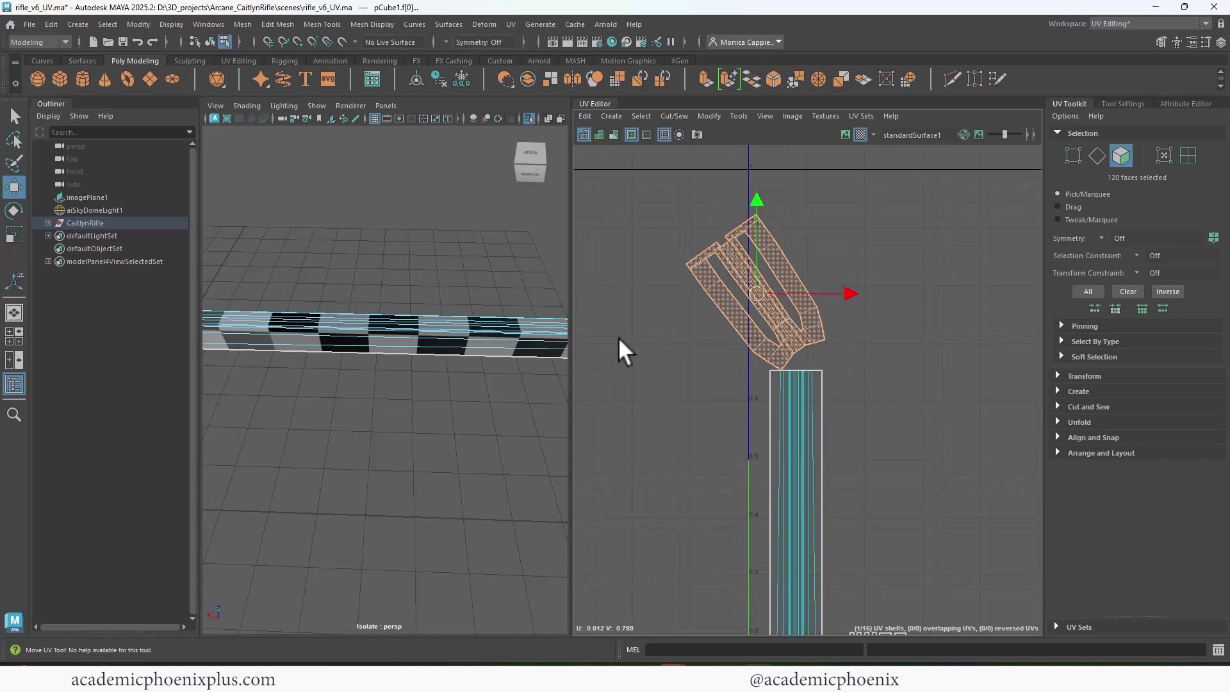
key("e")
left_click_drag(840, 272, 836, 326)
key("w")
left_click_drag(756, 293, 796, 284)
Step: Sew the raised section to the straight section along the bend and unfold the joined shell
right_click_drag(825, 336, 948, 410, "alt")
right_click_drag(771, 375, 771, 341)
double_click(837, 369)
right_click_drag(833, 368, 831, 334, "shift")
double_click(773, 420)
right_click_drag(800, 396, 612, 420)
scroll(515, 357, "down", 3)
mouse_move(515, 358)
left_mouse_down("alt")
mouse_move(466, 360)
mouse_move(505, 356)
left_mouse_up("alt")
Step: Rotate the unfolded rail shell upright and move it outside the 0-1 UV tile
key("e")
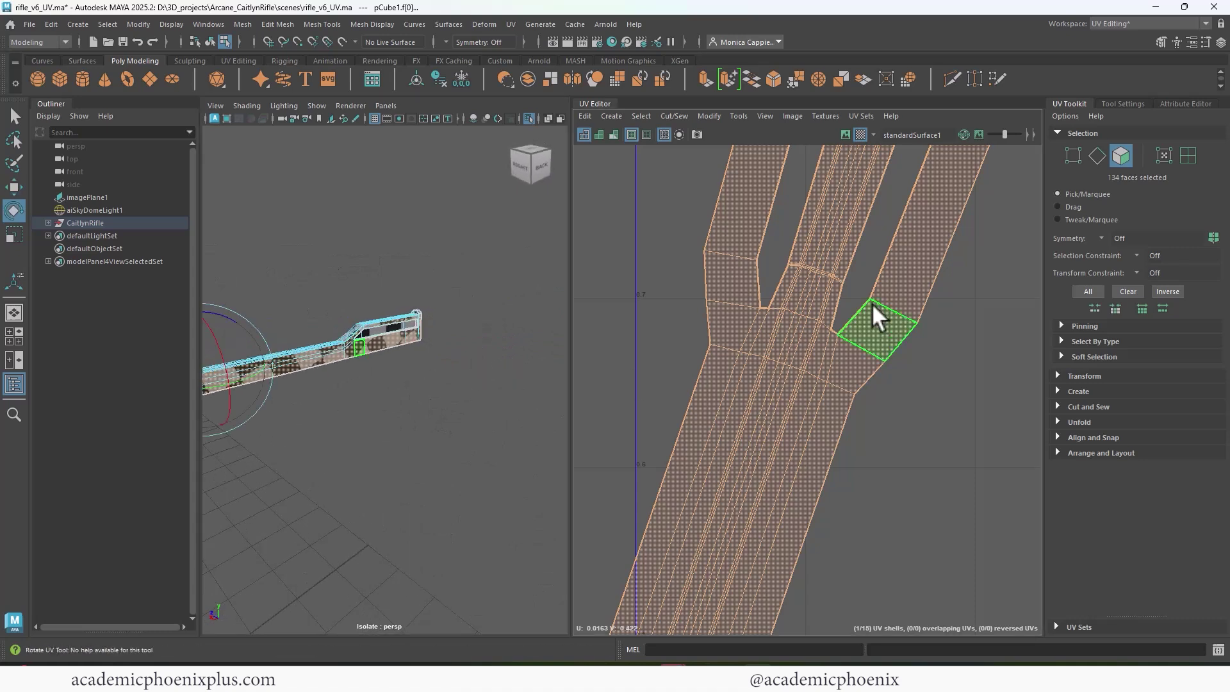
right_click_drag(871, 314, 423, 231, "alt")
left_click_drag(880, 366, 851, 360)
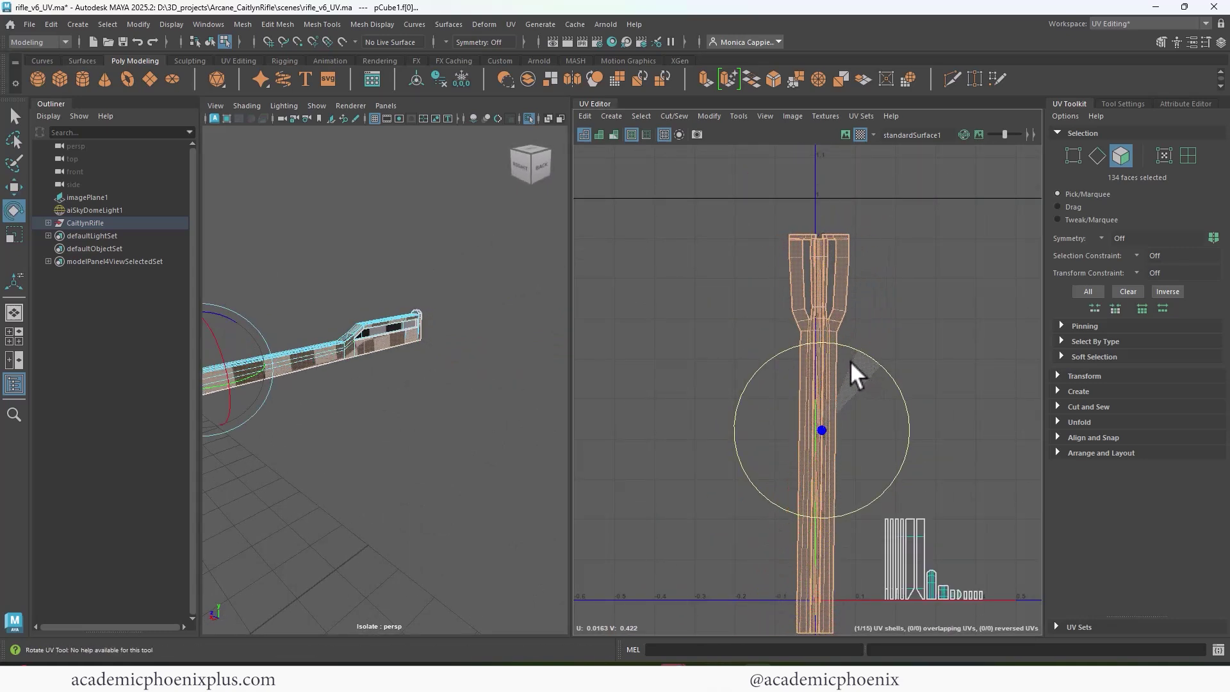
key("w")
left_click_drag(821, 430, 784, 400)
Step: Sew the recessed panel of the raised section to its walls along the long inner edges above and below it
scroll(388, 332, "up", 6)
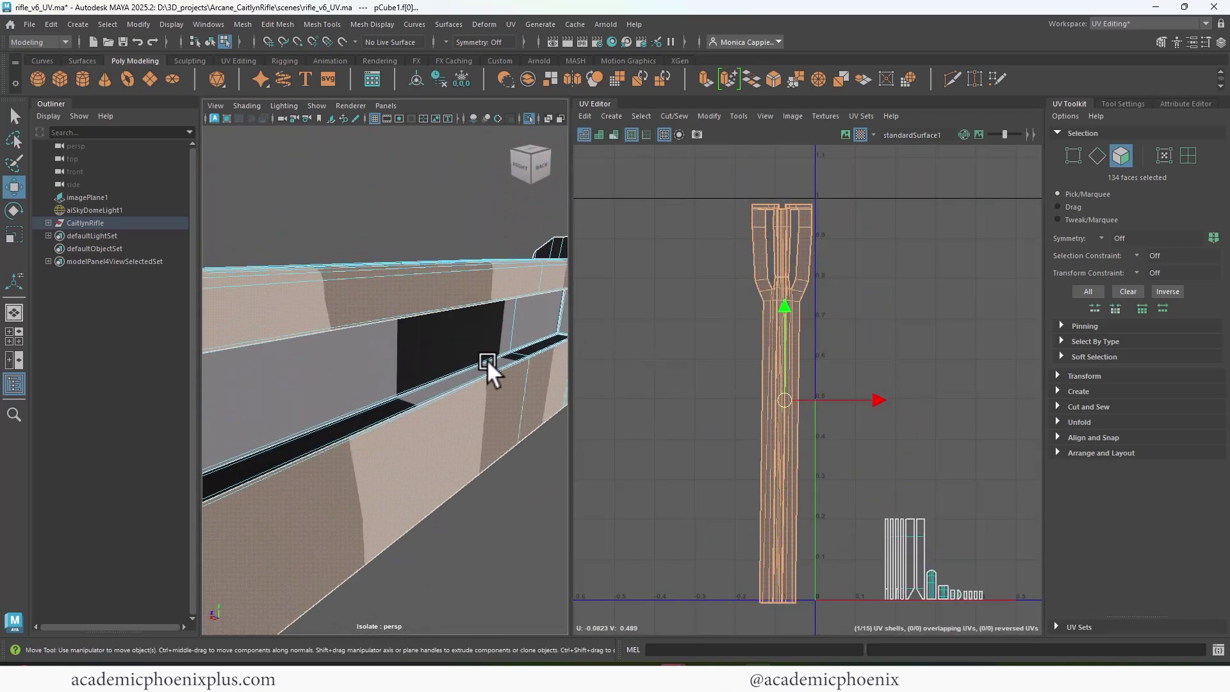
left_click_drag(486, 360, 486, 304, "alt")
scroll(509, 294, "up", 4)
right_click_drag(483, 294, 481, 266)
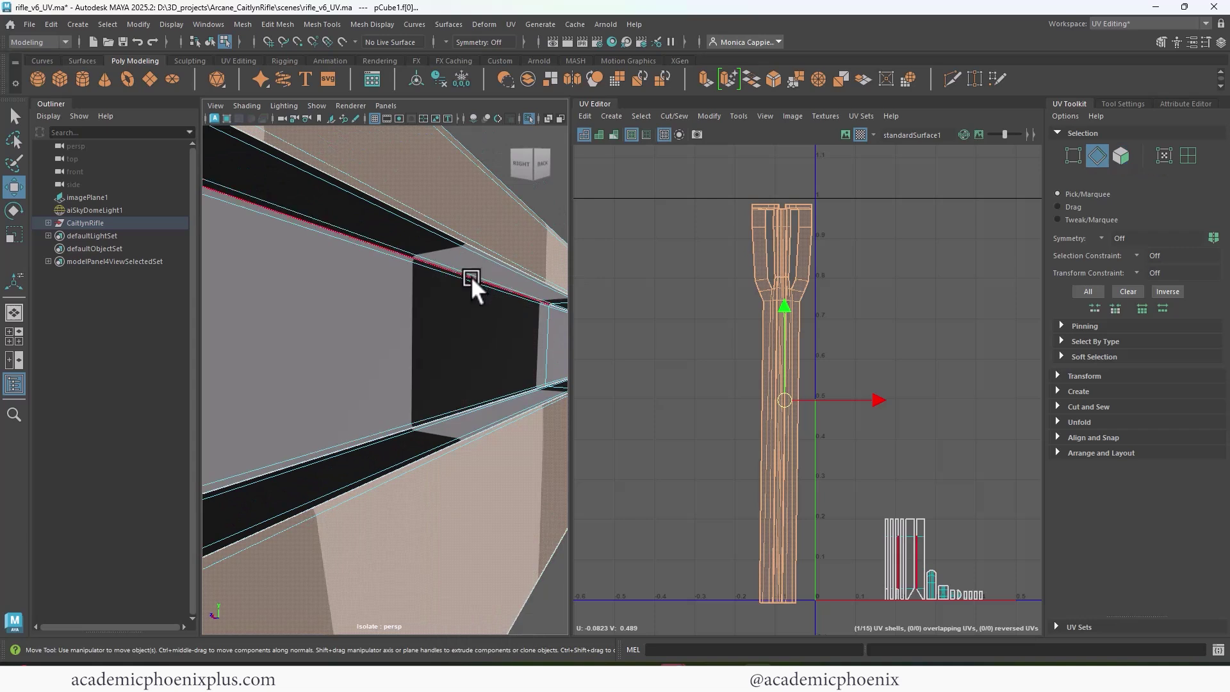
left_click(470, 275)
left_click(462, 408, "shift")
right_click_drag(920, 530, 920, 497, "shift")
middle_click_drag(923, 513, 849, 332, "alt")
right_click_drag(849, 332, 989, 282, "alt")
middle_click_drag(941, 262, 849, 321, "alt")
Step: Sew the recess's remaining strips together along their short end edges and select the joined shell
left_click(843, 255)
key("g")
left_click(799, 255)
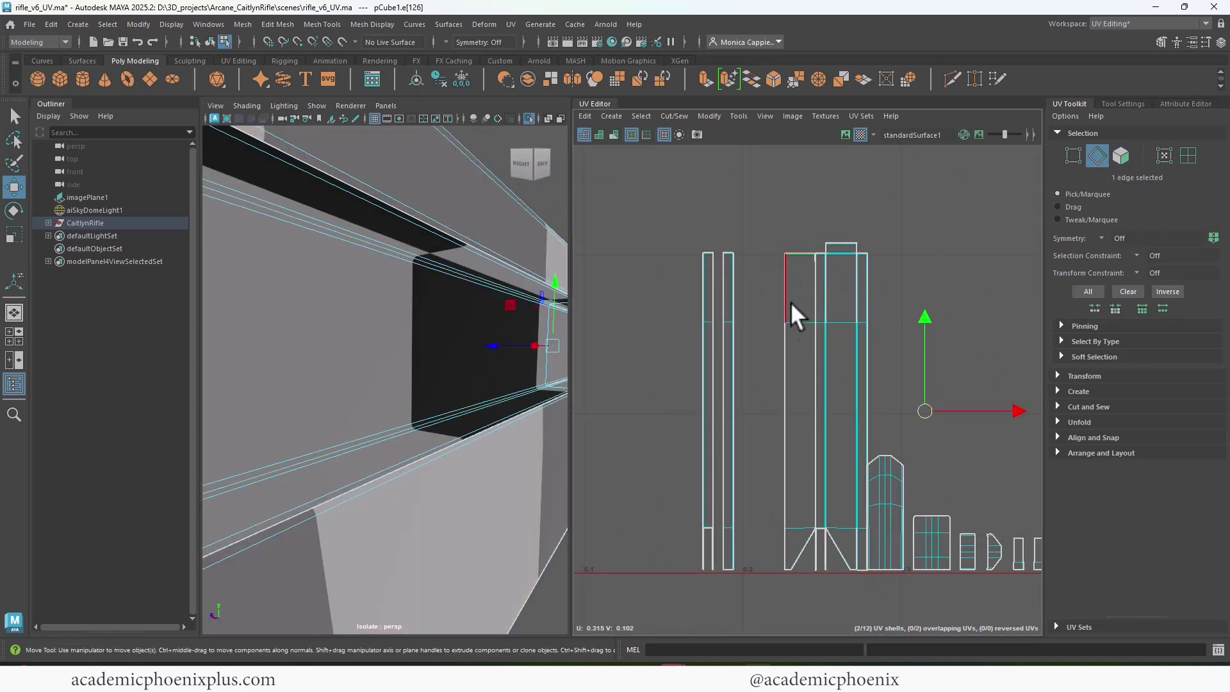
key("g")
right_click_drag(867, 444, 824, 406, "alt")
middle_click_drag(824, 406, 806, 371, "alt")
double_click(809, 418)
right_click_drag(812, 388, 747, 421)
Step: Sew the recess's slanted wall to its shell along three bordering edges and unfold the shell
left_click_drag(550, 378, 497, 311, "alt")
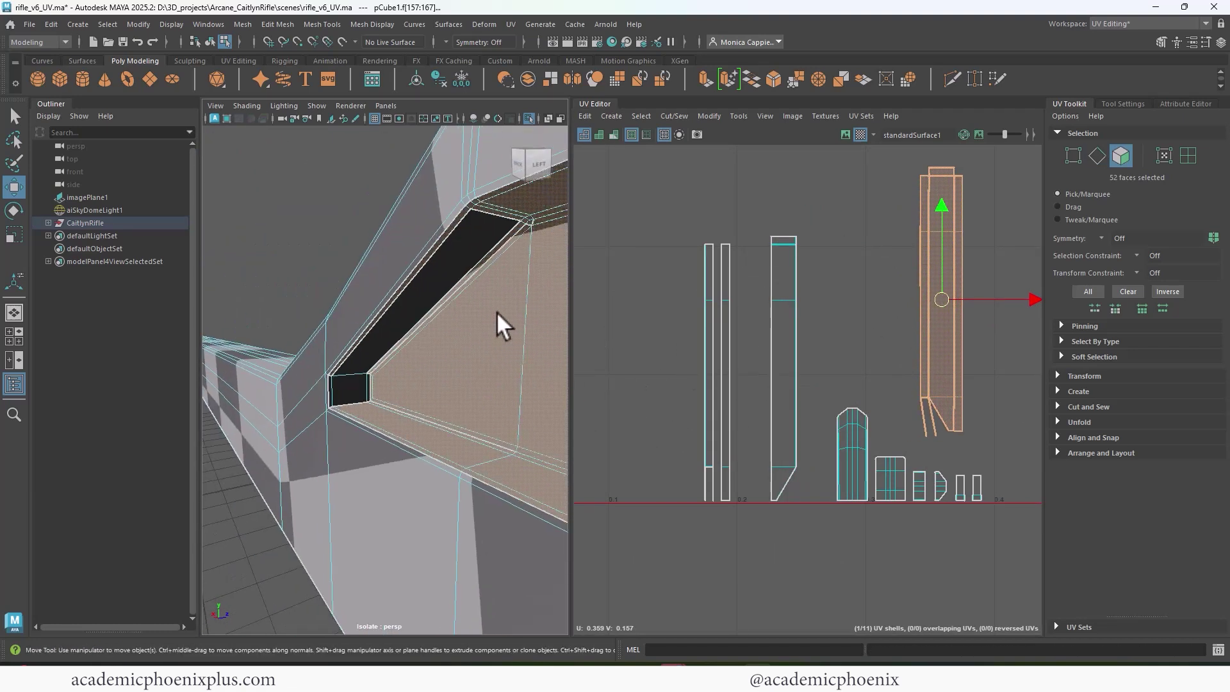
right_click_drag(495, 234, 495, 214)
left_click(494, 215)
left_click(440, 245, "shift")
left_click(458, 282, "shift")
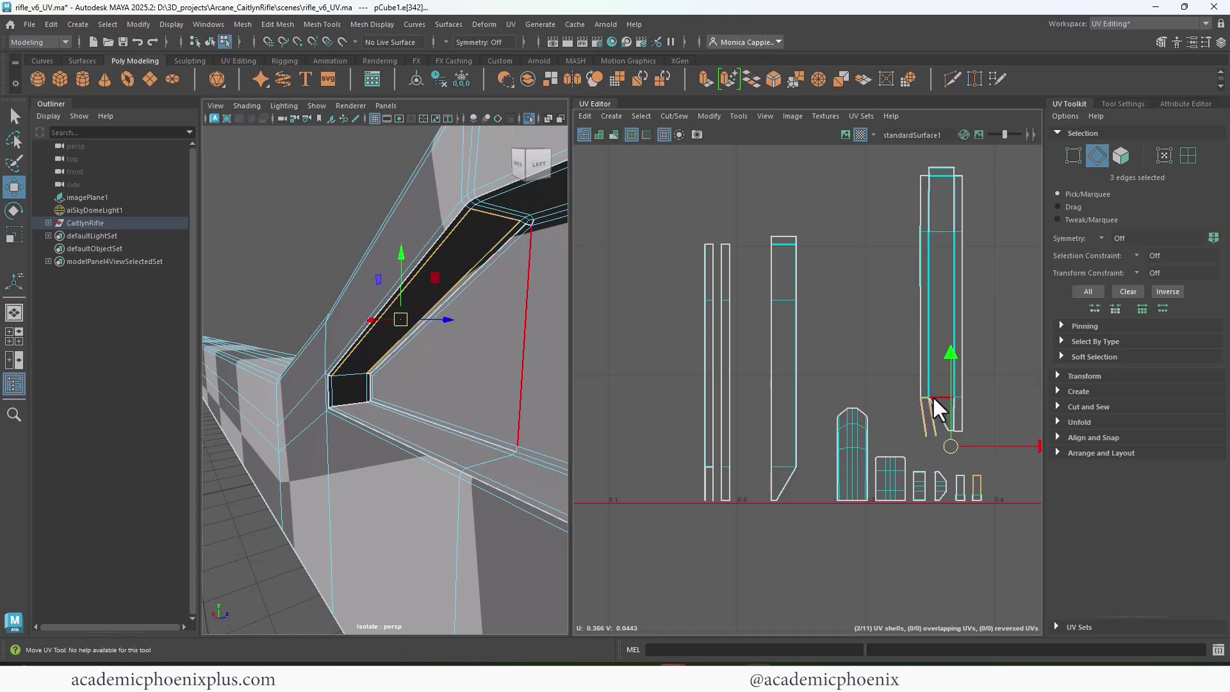
mouse_move(934, 410)
right_mouse_down("shift")
mouse_move(935, 425)
mouse_move(943, 417)
right_mouse_up("shift")
double_click(943, 384)
right_click_drag(944, 384, 813, 390, "shift")
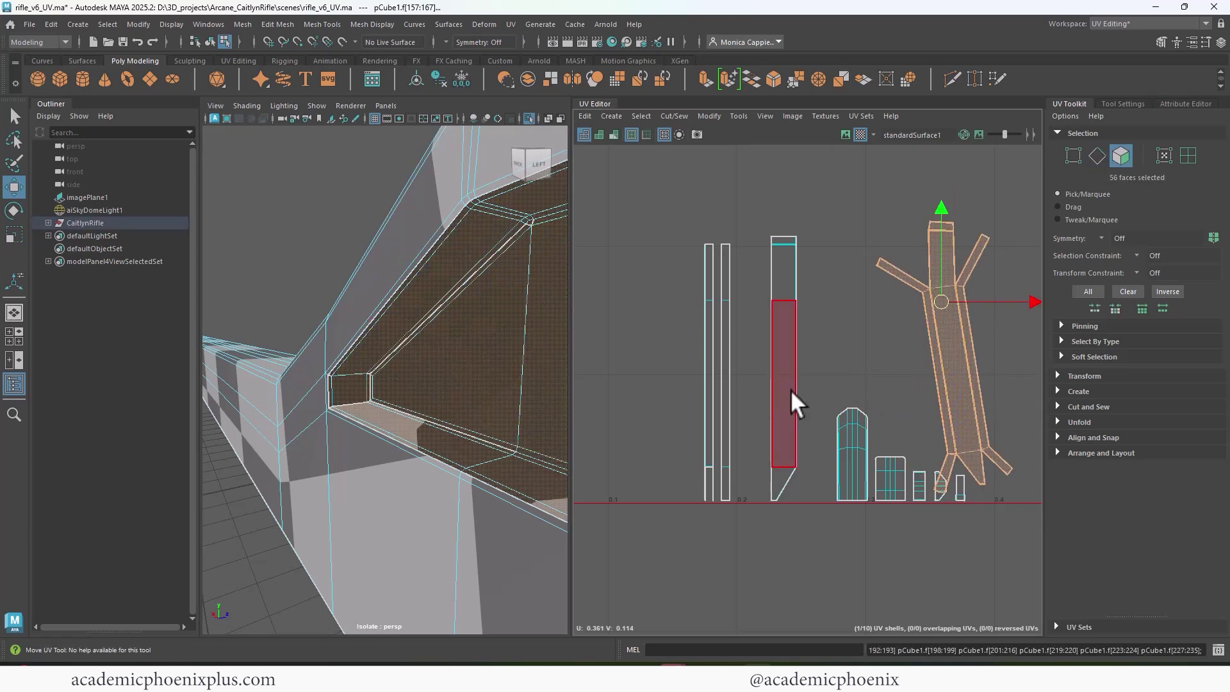
Step: Sew the four splayed strips back along the recess shell's open inner edges and unfold the shell
right_click_drag(909, 274, 908, 251)
left_click(908, 275)
left_click(966, 265, "shift")
left_click(949, 471, "shift")
left_click(990, 459, "shift")
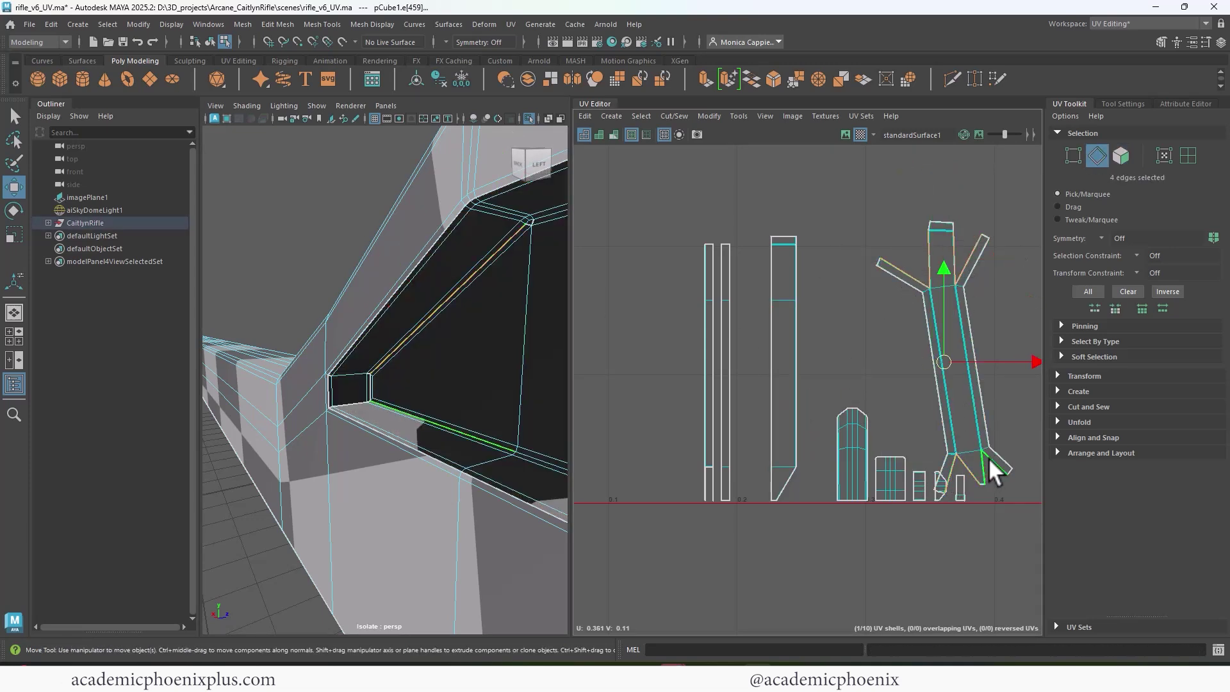
right_click_drag(995, 456, 1020, 470, "shift")
right_click_drag(966, 415, 911, 427)
double_click(966, 432)
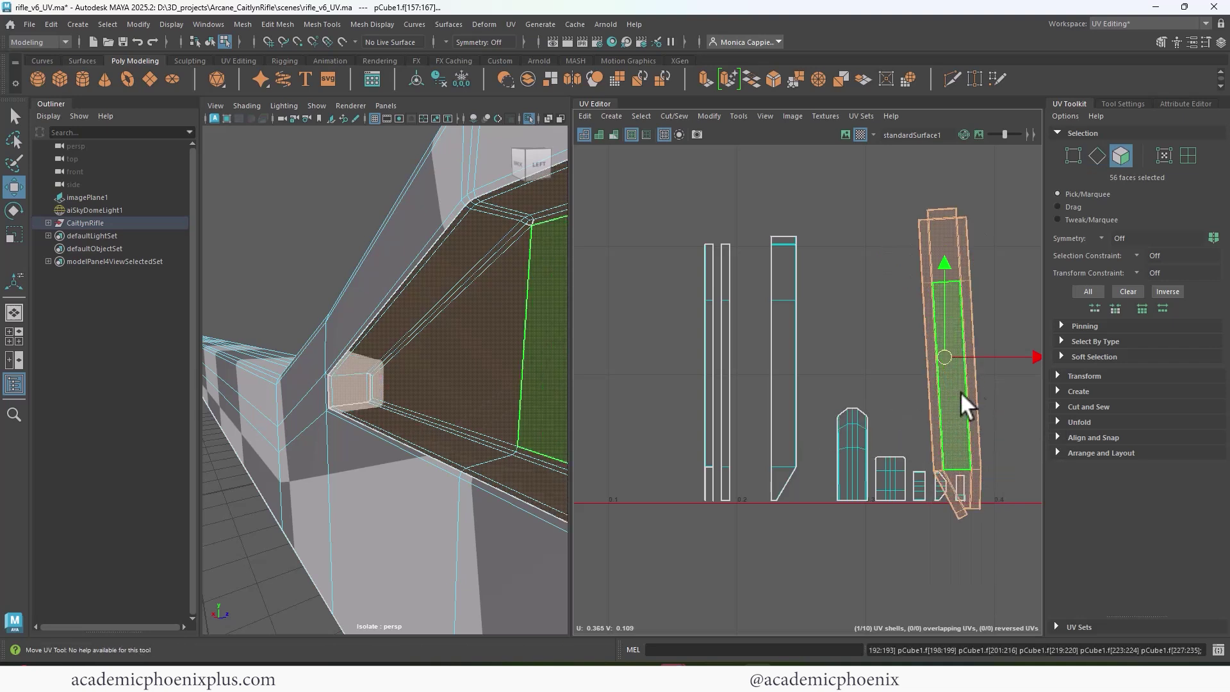
Step: Rotate the selected long recess shell slightly and move it clear of the small shells below it
key("e")
left_click_drag(1022, 314, 1025, 321)
key("w")
left_click_drag(944, 357, 969, 295)
middle_click_drag(970, 413, 932, 372, "alt")
right_click_drag(931, 371, 1028, 409, "alt")
left_click(962, 441)
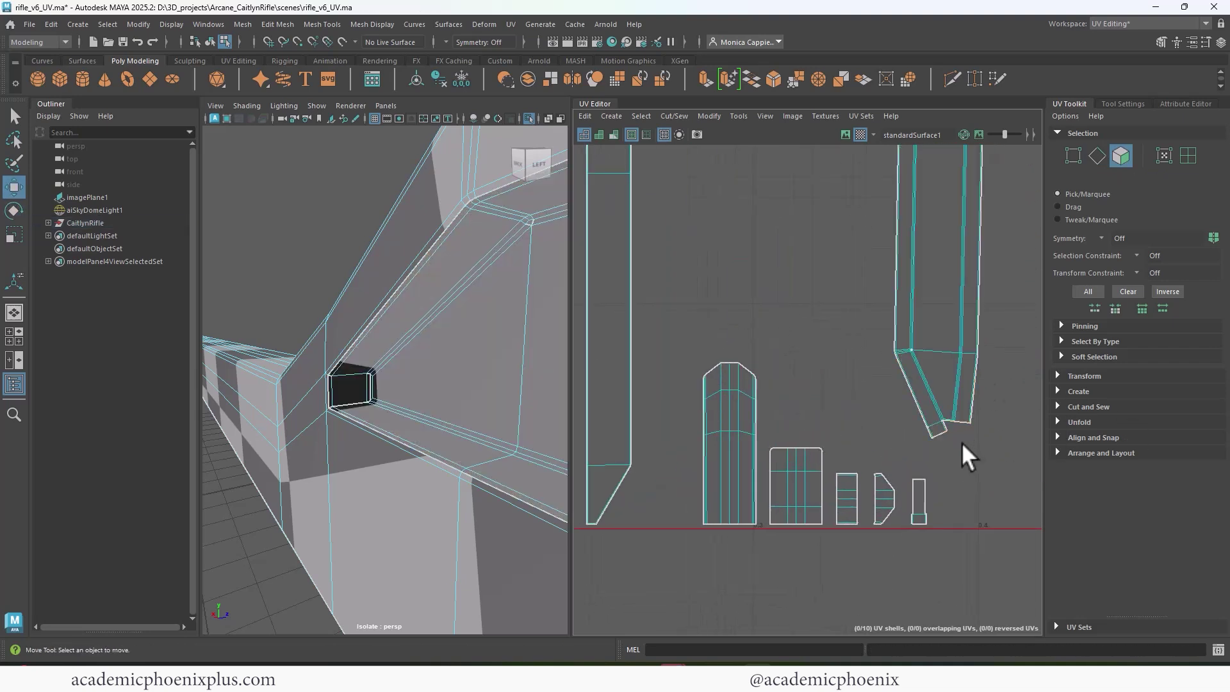
Step: Sew the open edge at the lower tip of the isolated long recess shell and unfold that shell
right_click_drag(904, 411, 987, 433, "alt")
middle_click_drag(988, 433, 902, 408, "alt")
right_click_drag(906, 393, 903, 364)
right_click_drag(875, 351, 939, 371, "alt")
left_click(898, 442)
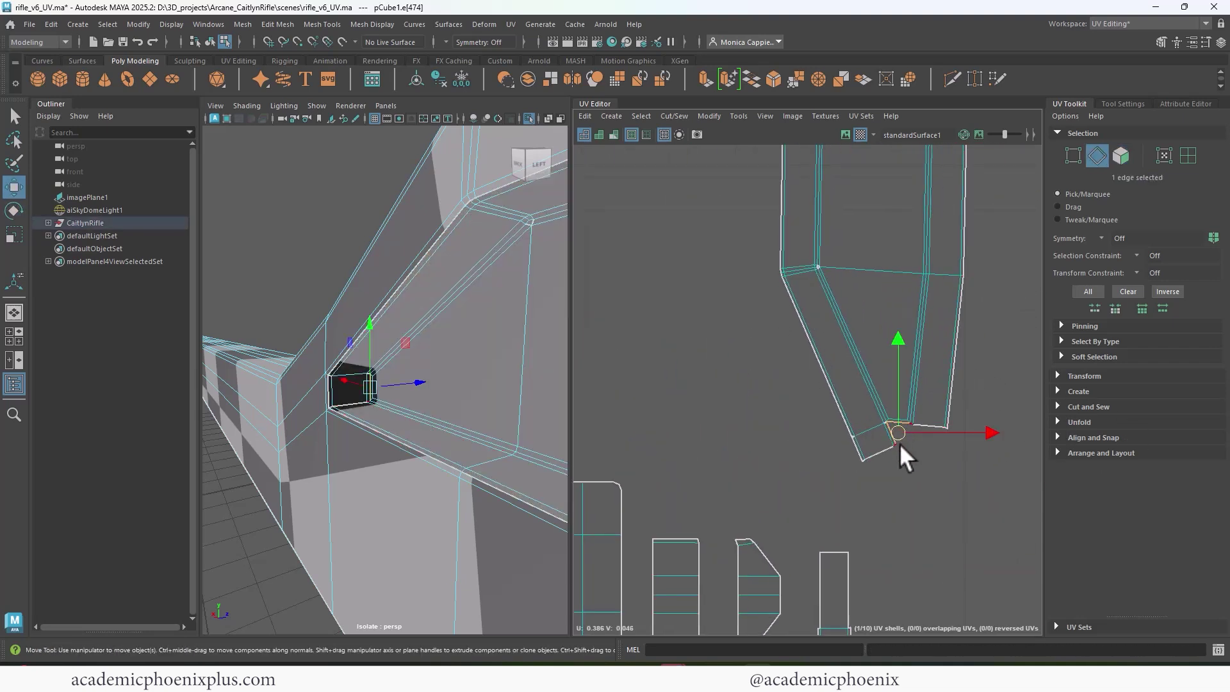
right_click_drag(899, 443, 921, 422, "alt")
middle_click_drag(921, 423, 838, 424, "alt")
left_click(825, 426)
right_click_drag(824, 427, 730, 456, "shift")
left_click(893, 414)
double_click(885, 452)
Step: Sew the opposite recess's separate long strips together along their shared edges and unfold the combined shell
right_click_drag(794, 395, 672, 330, "alt")
left_click_drag(487, 410, 398, 374, "alt")
right_click_drag(399, 374, 449, 379, "alt")
middle_click_drag(448, 379, 501, 386, "alt")
right_click_drag(362, 323, 360, 278)
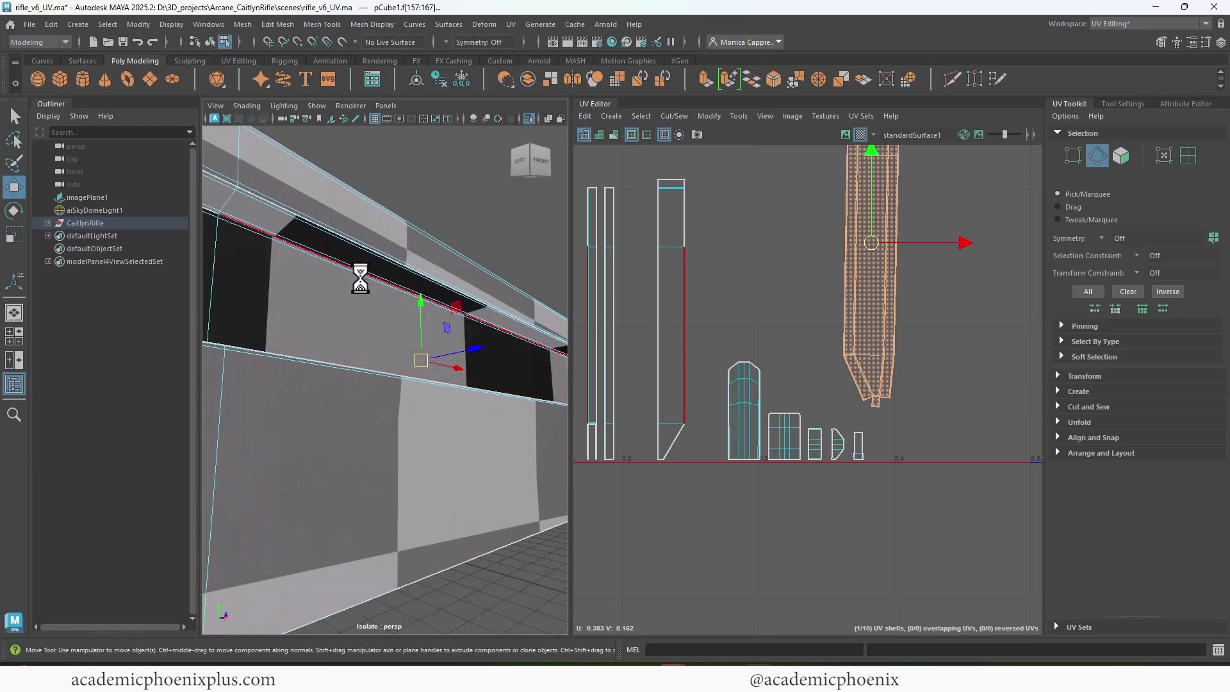
left_click(360, 278)
left_click_drag(359, 279, 472, 453, "alt")
right_click_drag(452, 420, 550, 403, "alt")
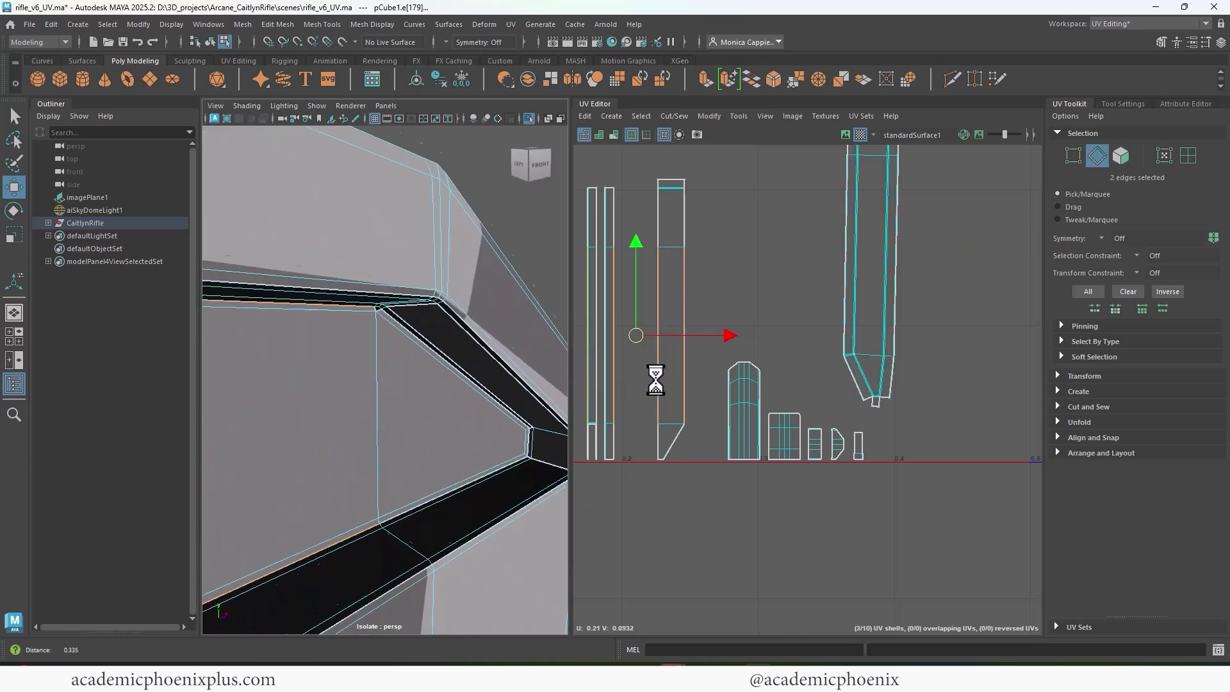
left_click(423, 345, "shift")
key("a")
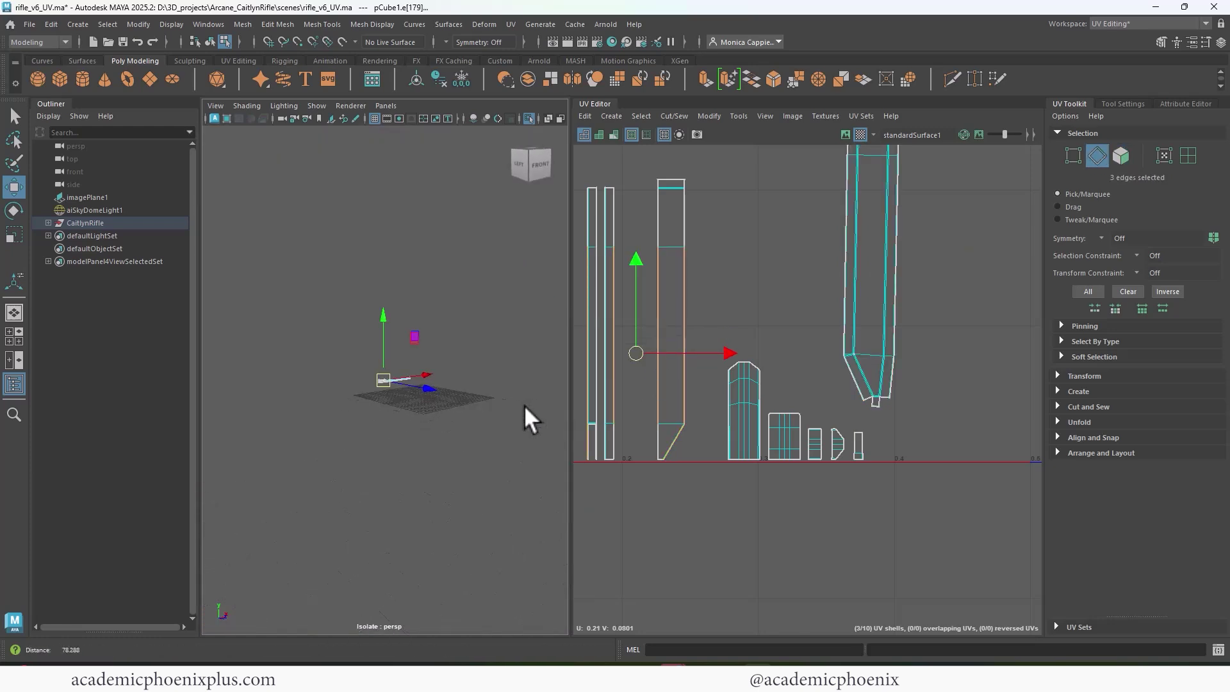
key("f")
left_click_drag(480, 385, 461, 425, "alt")
right_click_drag(461, 425, 510, 476, "alt")
double_click(510, 476, "shift")
scroll(512, 347, "down", 3)
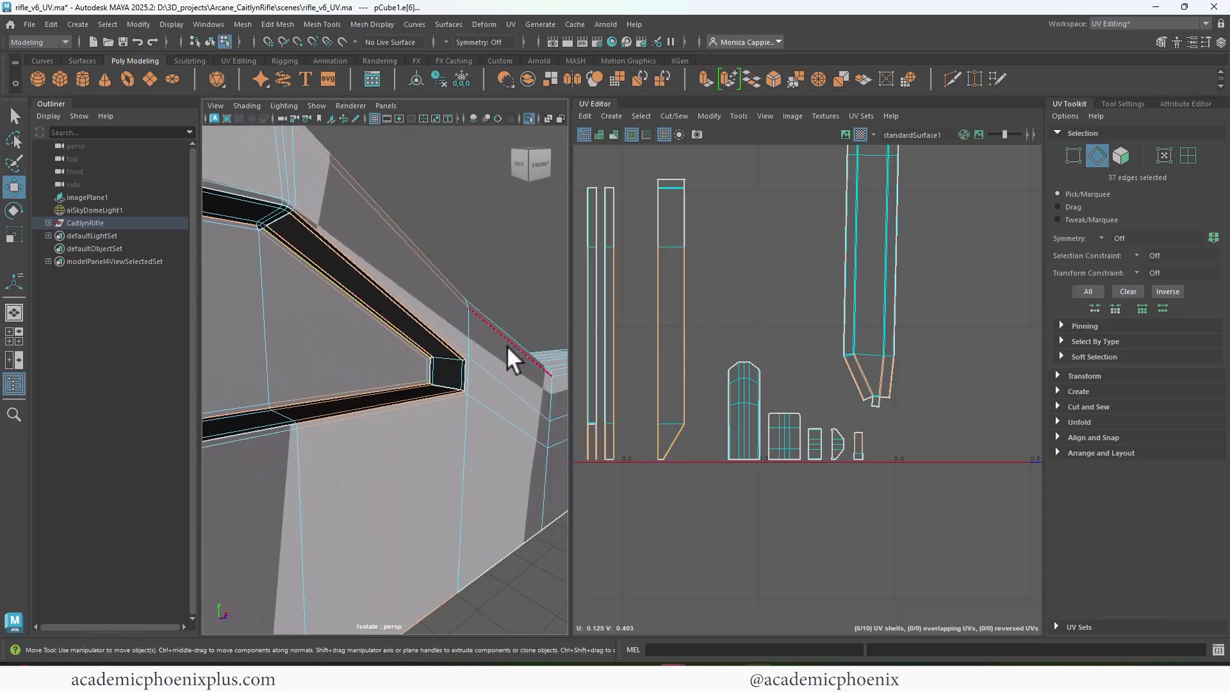
left_click(507, 346)
right_click_drag(649, 362, 539, 397, "shift")
double_click(650, 396)
right_click_drag(676, 453, 680, 419)
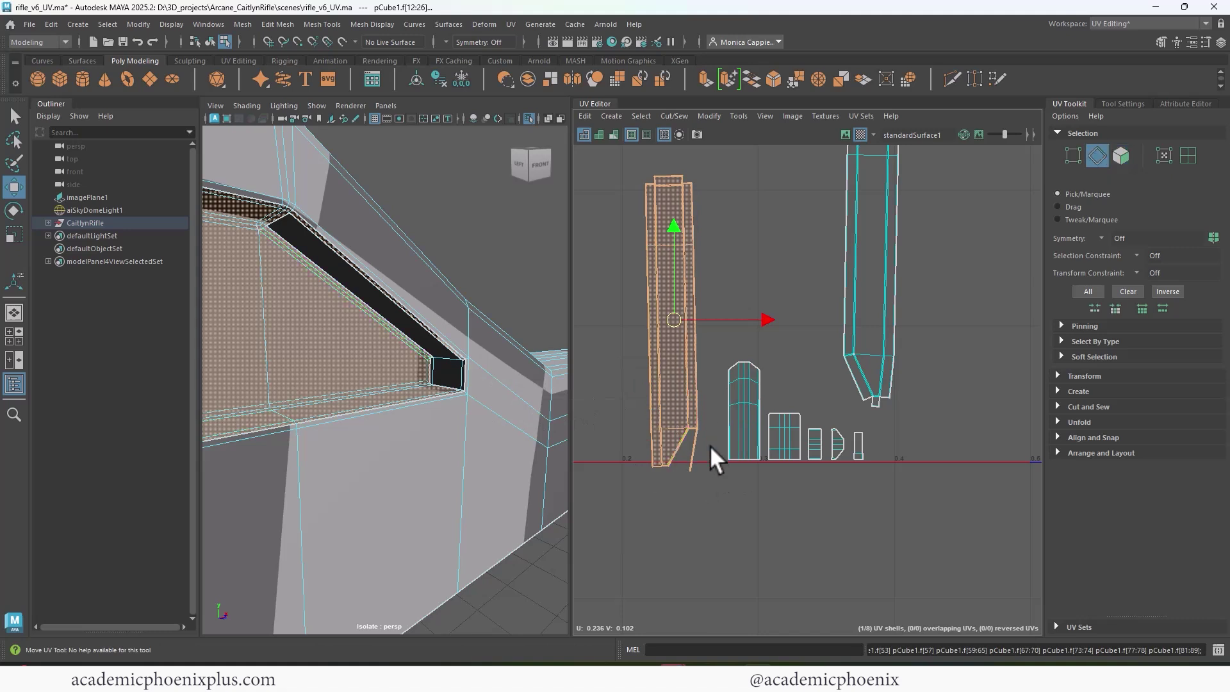
Step: Sew the loose diagonal strip at the lower end of the combined recess shell to its matching edge and unfold it
left_click(694, 442)
scroll(677, 423, "up", 5)
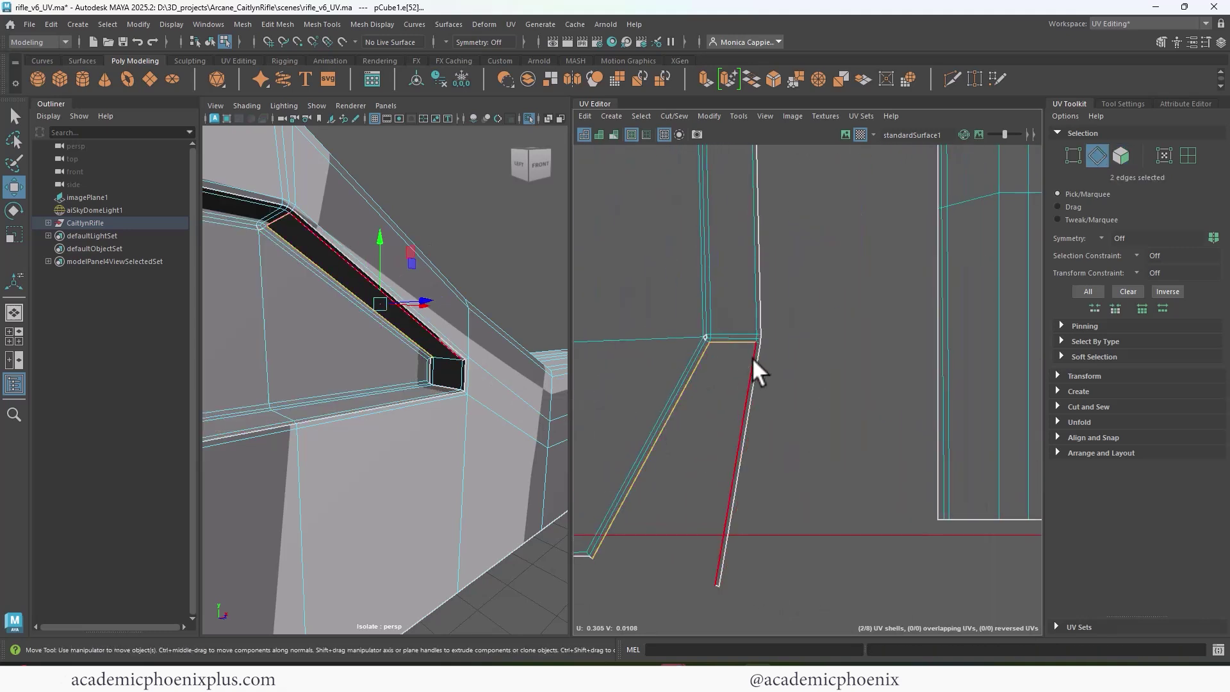
left_click(751, 356, "shift")
right_click_drag(742, 340, 730, 372, "shift")
right_click_drag(686, 335, 691, 301)
left_click_drag(698, 301, 729, 347)
right_click_drag(731, 346, 730, 347, "shift")
left_click(706, 522)
left_click(740, 590)
double_click(719, 466)
right_click_drag(726, 442, 578, 463)
scroll(705, 340, "down", 5)
Step: Try to sew the end block's side edges to the main body shell and unfold the result
key("f")
left_click_drag(388, 414, 448, 269, "alt")
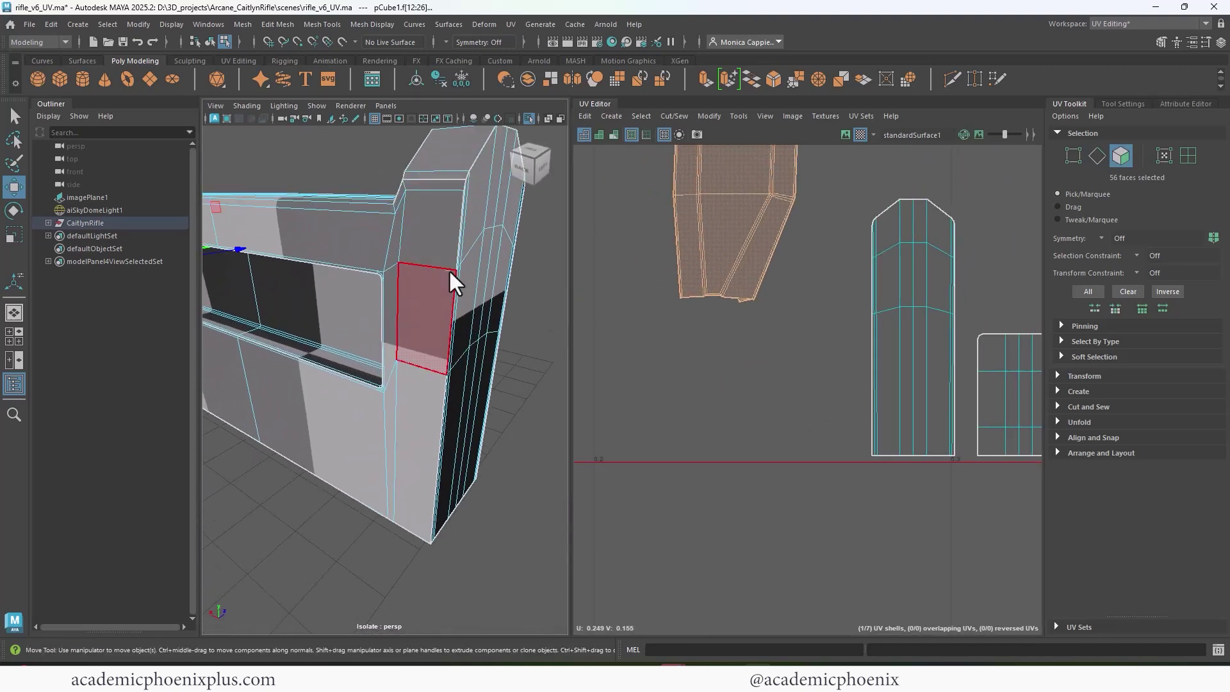
right_click_drag(448, 268, 454, 235)
left_click(456, 235)
left_click(451, 310, "shift")
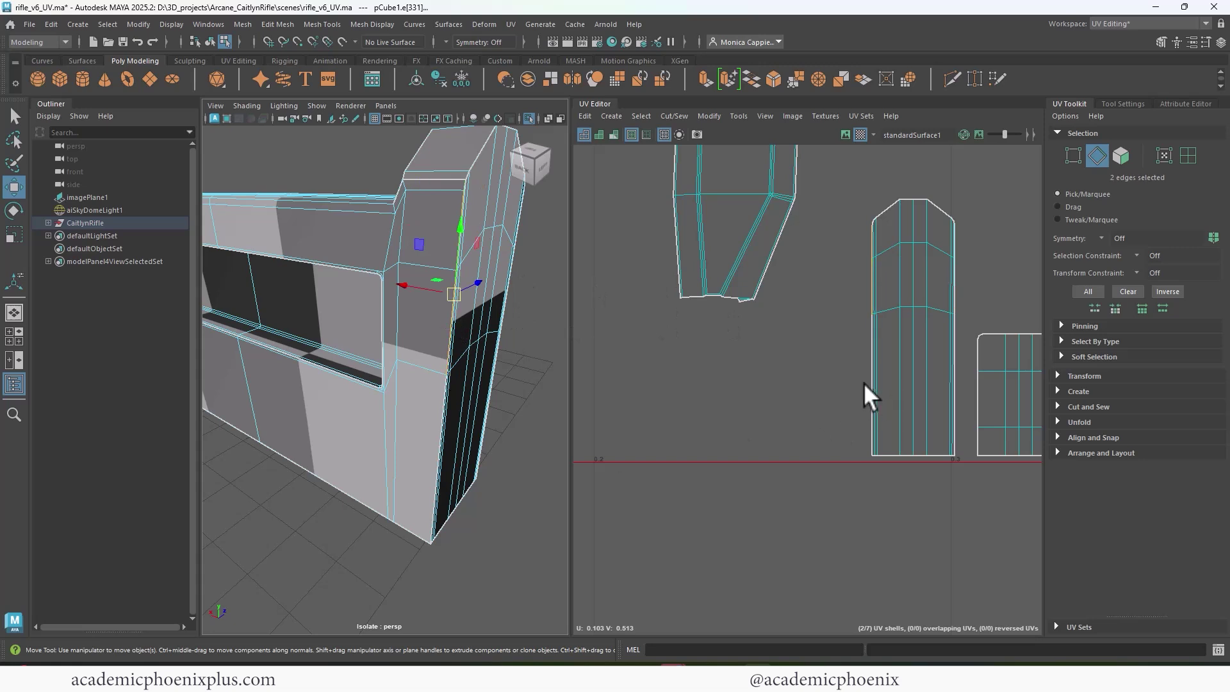
double_click(952, 298, "shift")
right_click_drag(899, 339, 896, 375, "shift")
key("f")
right_click_drag(805, 327, 629, 367)
double_click(805, 364)
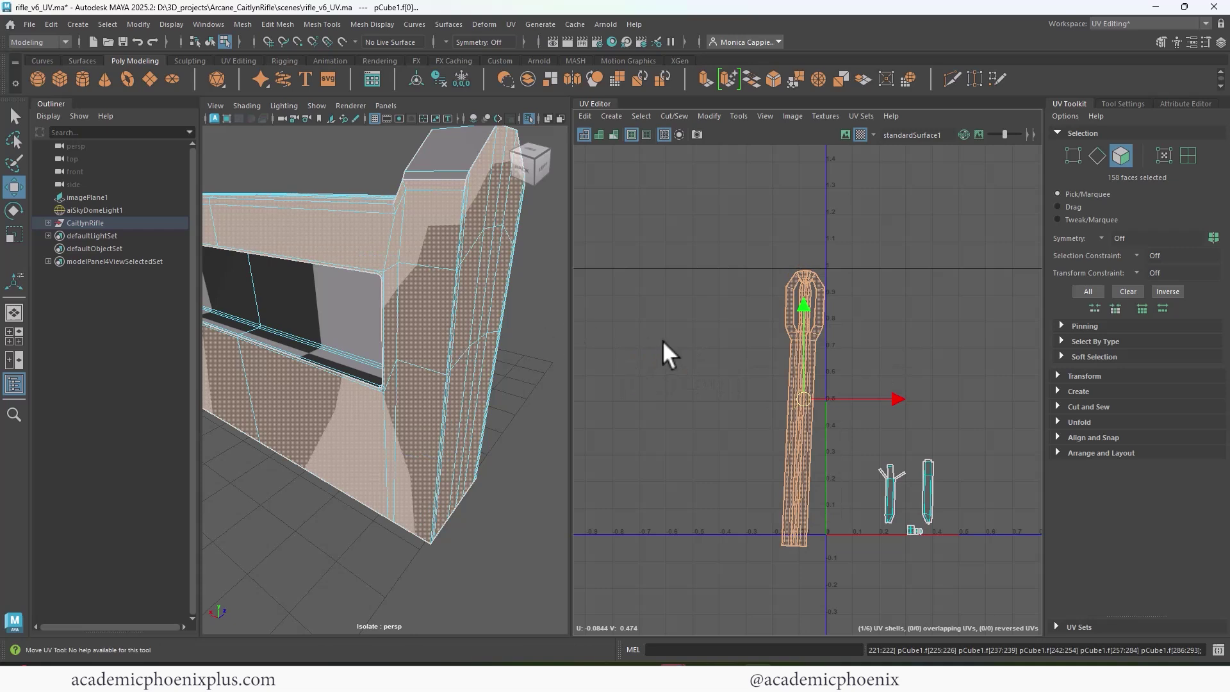
Step: Undo the sewing and unfolding that joined the end block to the main body shell
key("ctrl+z")
key("ctrl+z")
key("ctrl+z")
key("ctrl+z")
key("ctrl+z")
key("ctrl+z")
left_click(720, 305)
Step: Sew the four edges along the end block's rounded upper rim to attach its cap strip
right_click_drag(790, 251, 1025, 513, "alt")
middle_click_drag(1024, 512, 836, 330, "alt")
left_click_drag(442, 318, 401, 328, "alt")
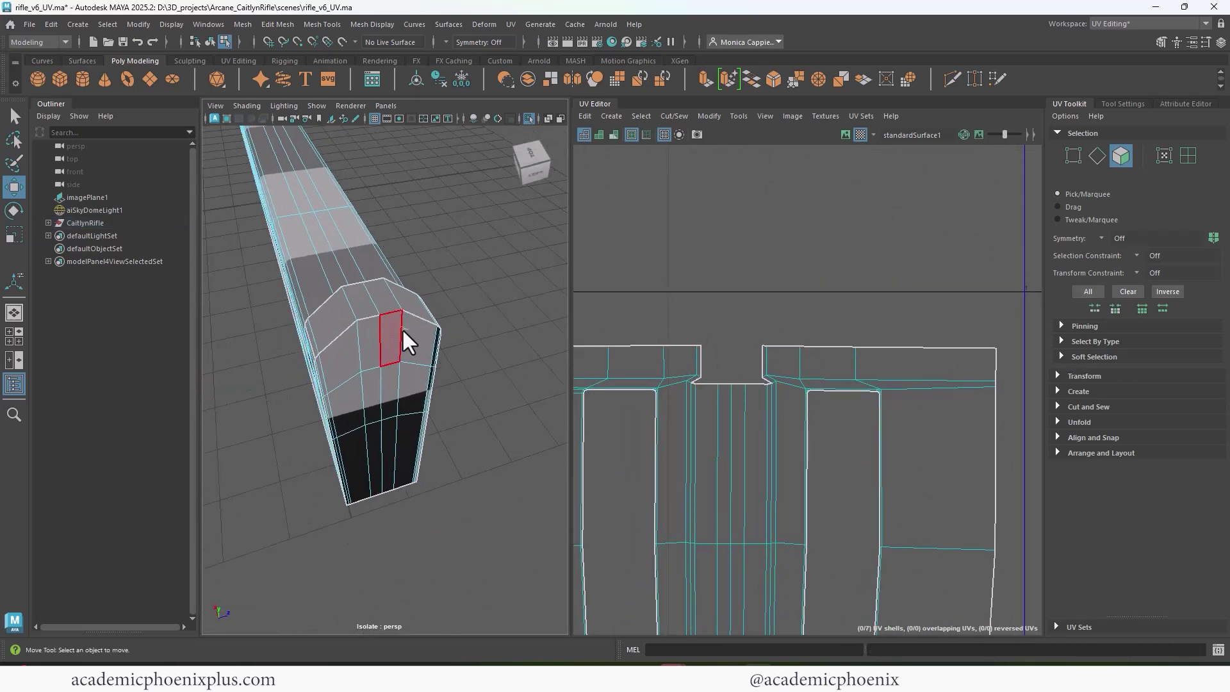
right_click_drag(401, 328, 398, 294)
left_click(344, 329)
left_click(374, 314, "shift")
key("q")
left_click(390, 312, "shift")
left_click(417, 318, "shift")
right_click_drag(741, 419, 808, 431, "shift")
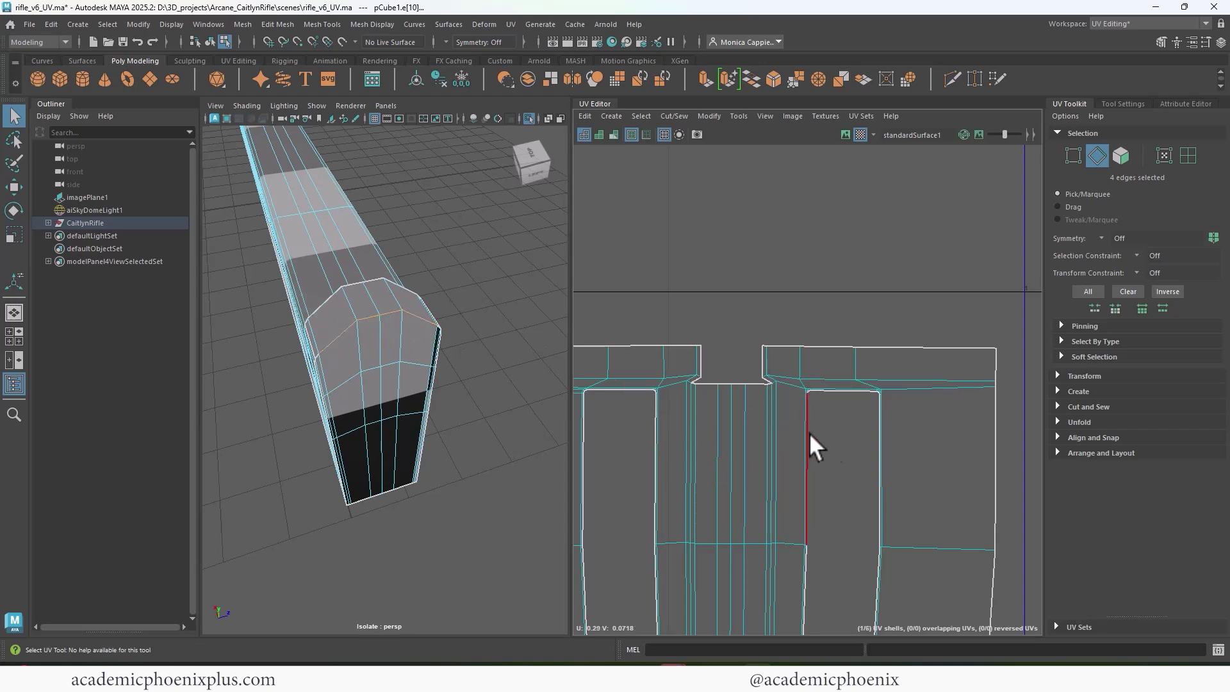
Step: Unfold the end block's shell with the attached cap strip
key("f")
right_click_drag(886, 461, 580, 267, "alt")
middle_click_drag(580, 267, 571, 152, "alt")
left_click(908, 324)
left_click_drag(896, 311, 917, 341)
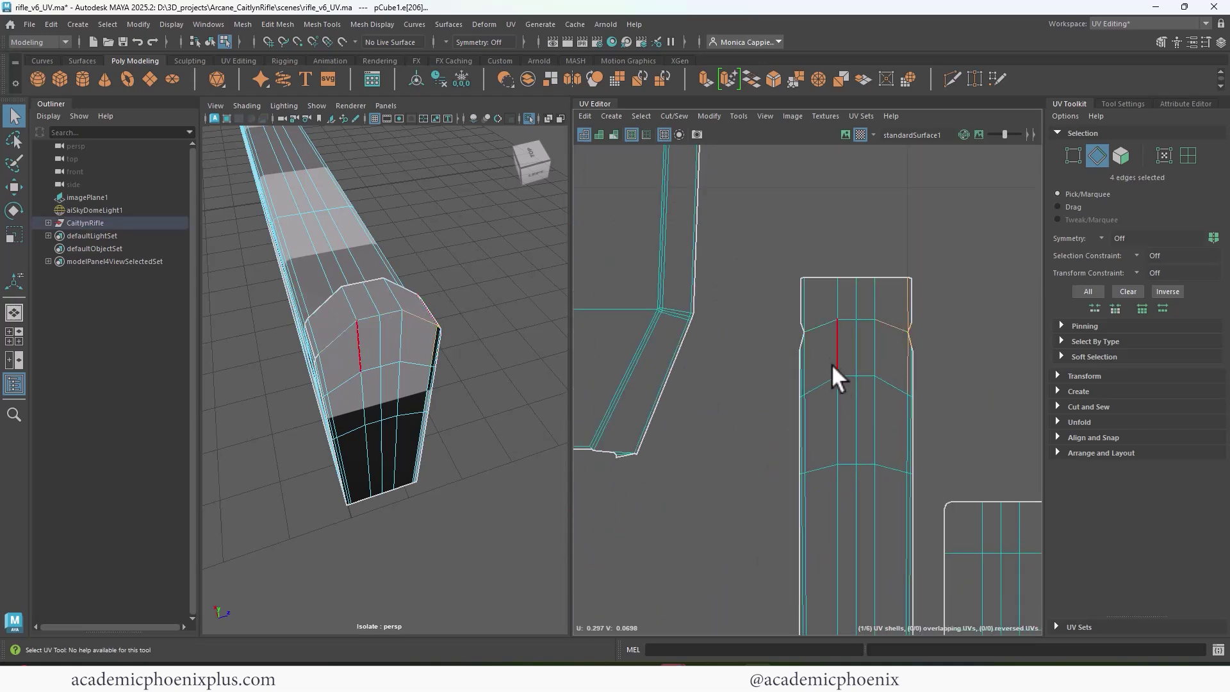
right_click_drag(828, 348, 814, 400)
double_click(873, 402)
Step: Sew the upper edge of the small end cap at the recess's narrow end
left_click(387, 429)
left_click_drag(387, 429, 370, 385, "alt")
right_click_drag(636, 407, 686, 409, "alt")
right_click_drag(397, 416, 538, 423, "alt")
middle_click_drag(282, 378, 325, 417, "alt")
right_click_drag(324, 417, 310, 333, "alt")
left_click(297, 407)
middle_click_drag(802, 389, 824, 390, "alt")
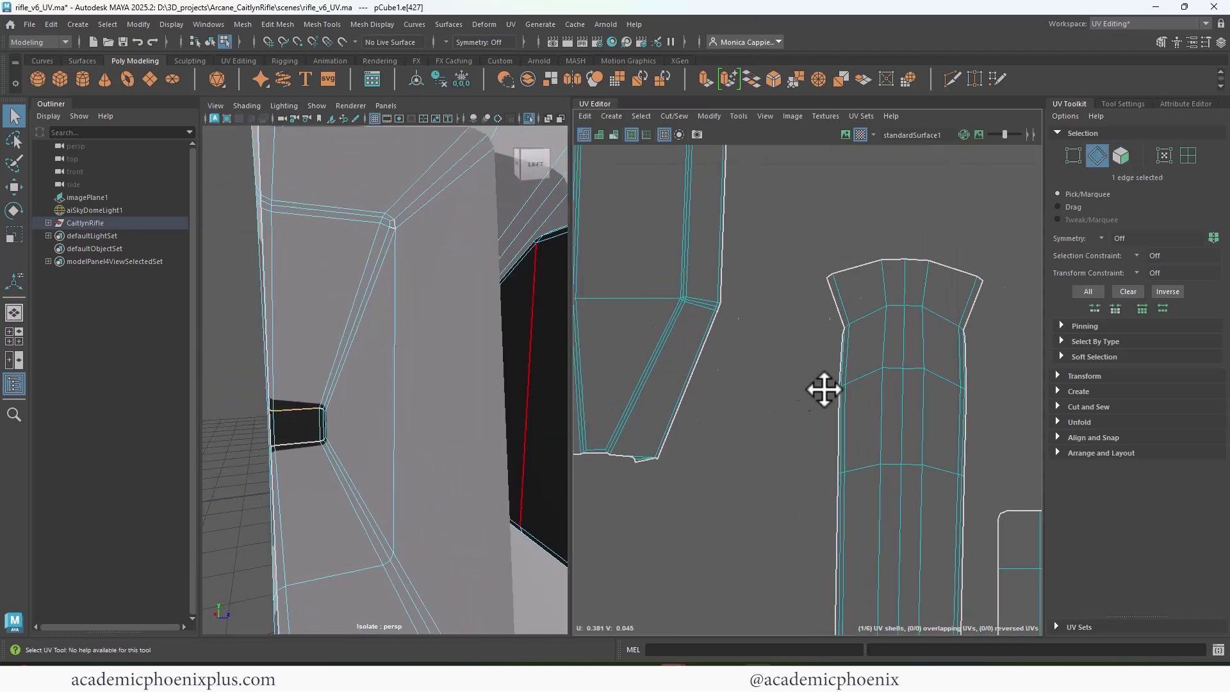
key("f")
scroll(901, 320, "down", 3)
left_click(958, 255)
right_click_drag(968, 266, 999, 288)
right_click_drag(986, 291, 942, 295, "alt")
left_click(871, 308)
key("g")
Step: Select the whole recess shell with the sewn end cap and unfold it
left_click(924, 426)
right_click_drag(922, 423, 795, 386, "alt")
double_click(811, 390)
right_click_drag(812, 391, 766, 392, "shift")
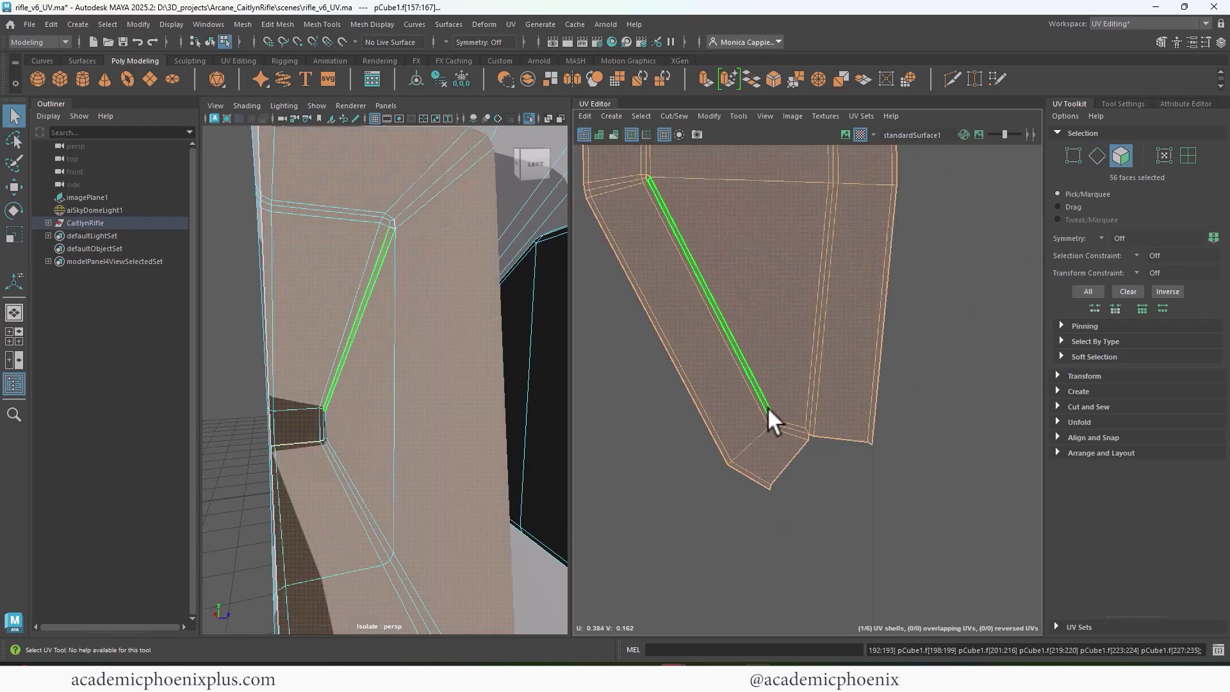
right_click_drag(893, 423, 823, 282, "alt")
middle_click_drag(823, 283, 713, 503, "alt")
right_click_drag(712, 504, 800, 439, "alt")
middle_click_drag(800, 440, 800, 290, "alt")
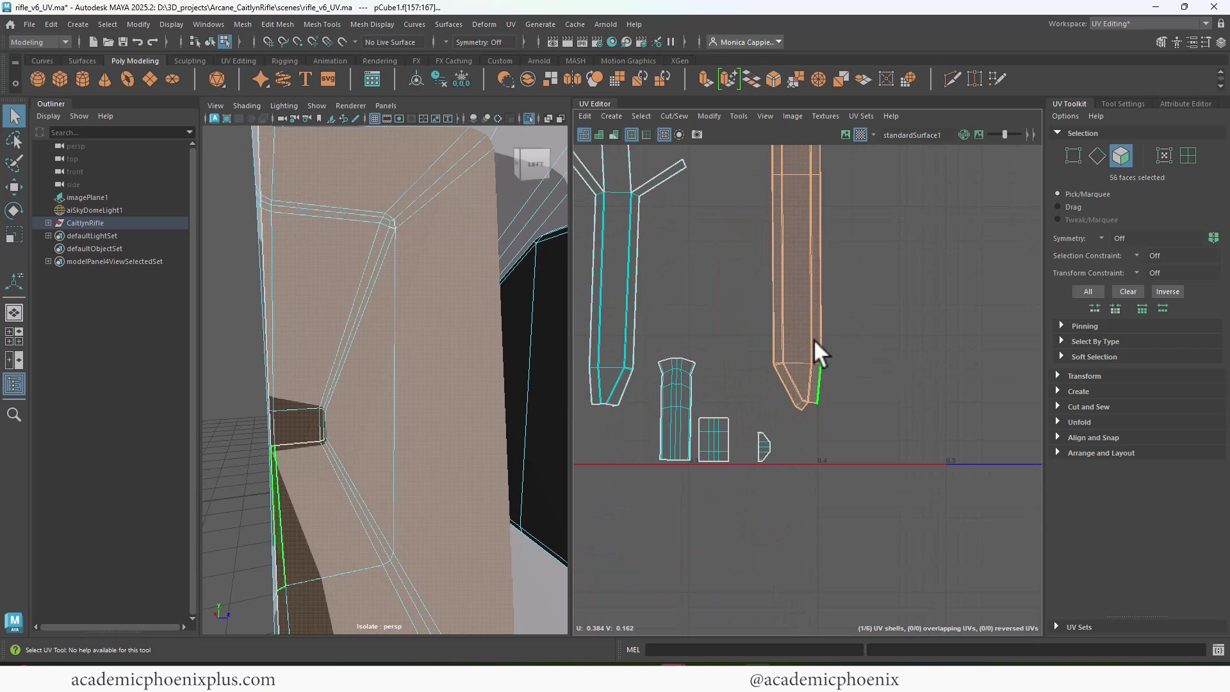
Step: Examine the narrow end of the opposite recess and its seams on the model and in the UV layout
middle_click_drag(333, 512, 381, 441, "alt")
left_click(613, 411)
left_click_drag(613, 411, 620, 386)
key("f")
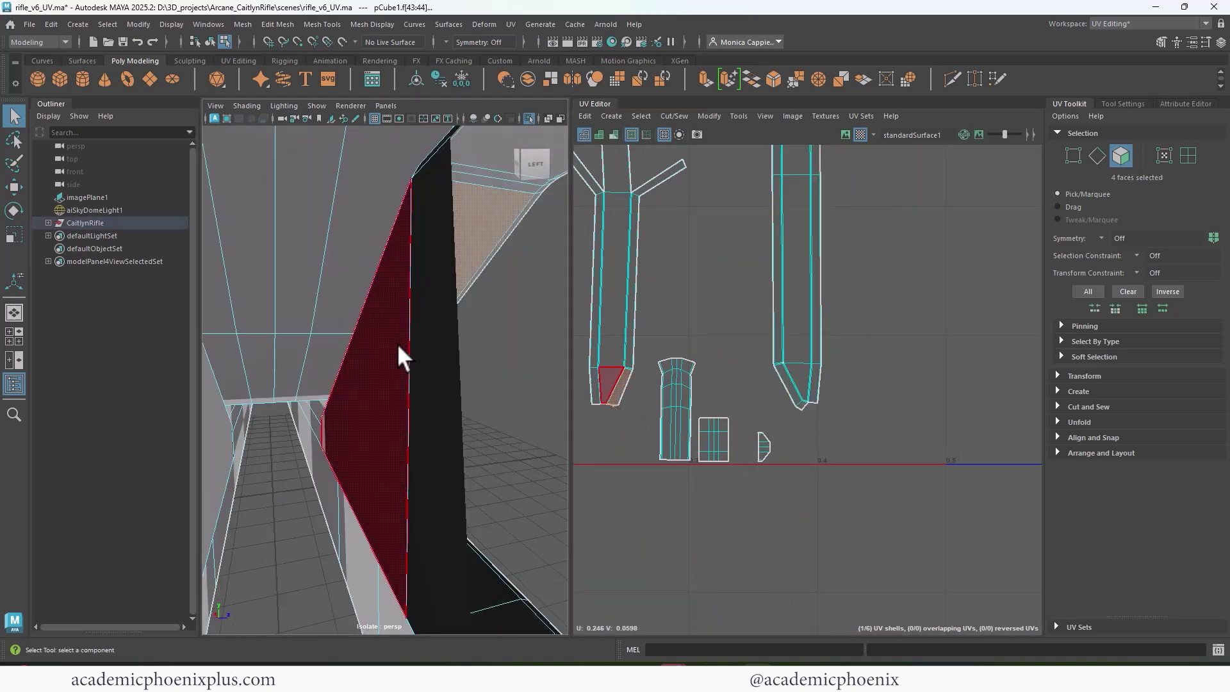
left_click_drag(397, 344, 464, 419, "alt")
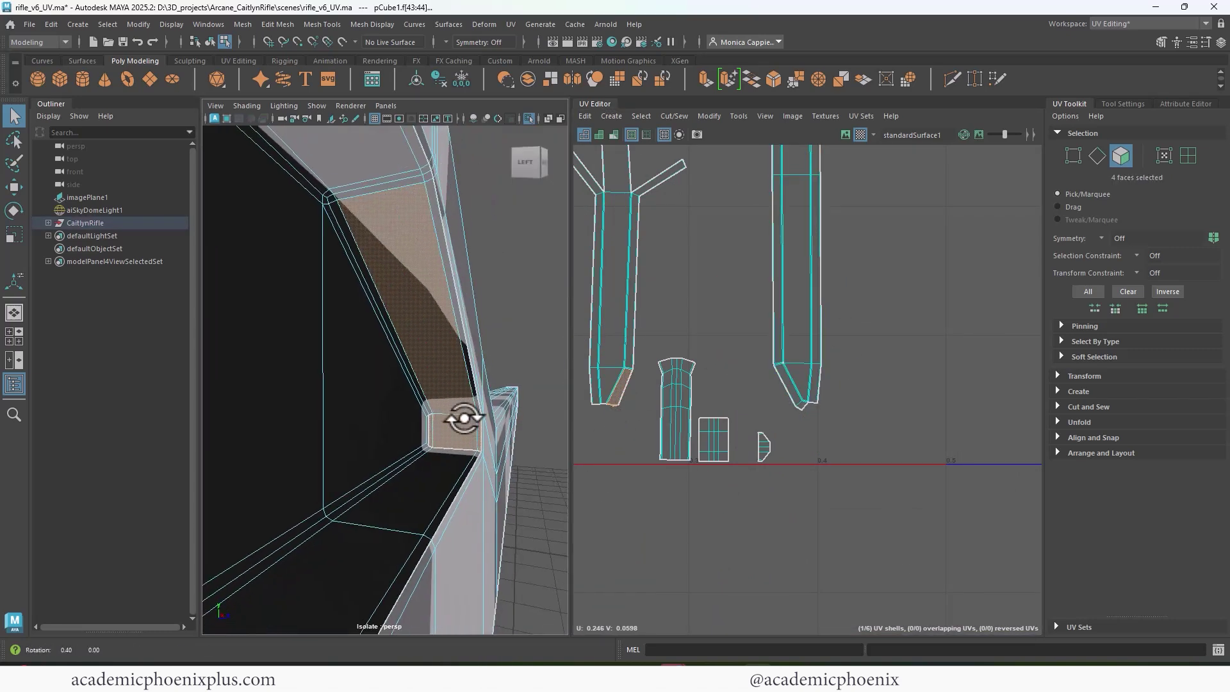
left_click(624, 462)
right_click_drag(470, 409, 451, 333, "alt")
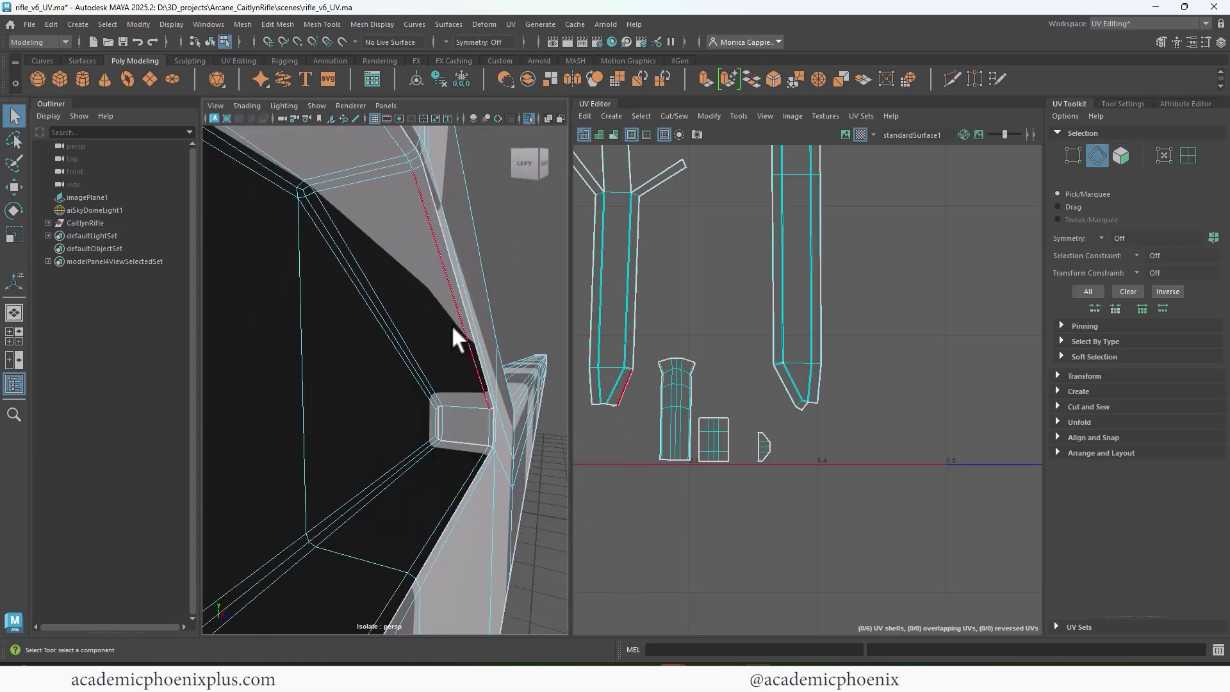
double_click(439, 422)
right_click_drag(660, 398, 698, 410, "alt")
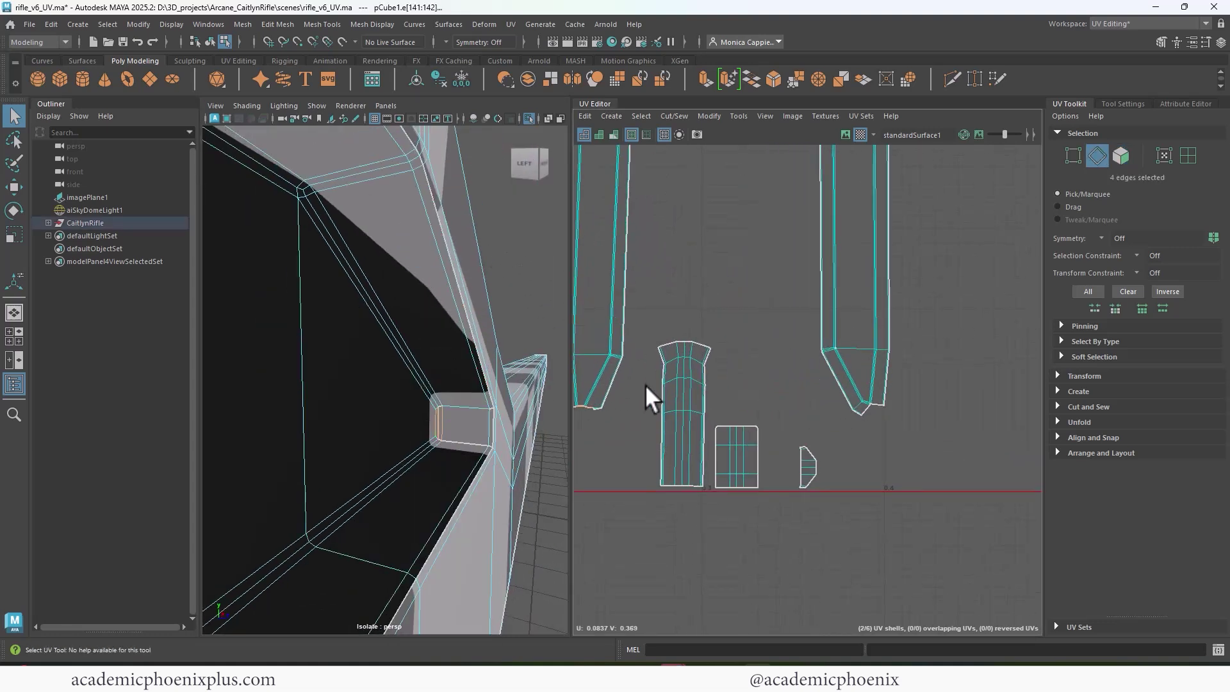
right_click_drag(441, 294, 490, 278)
right_click_drag(490, 279, 403, 289, "alt")
left_click_drag(403, 288, 372, 346, "alt")
right_click_drag(371, 346, 418, 351, "alt")
middle_click_drag(743, 399, 797, 368, "alt")
Step: Sew the two splayed flaps at the upper end of the opposite recess's shell and unfold it
right_click_drag(349, 308, 345, 262)
left_click(361, 334)
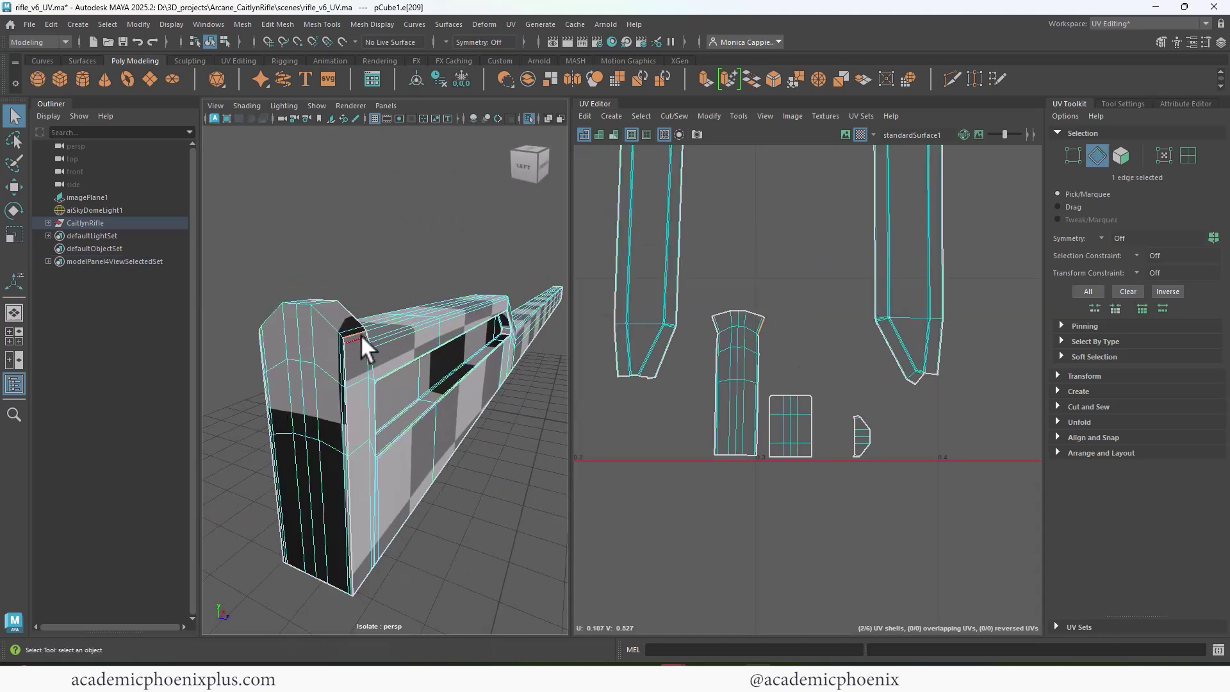
right_click_drag(764, 395, 823, 307, "alt")
middle_click_drag(822, 307, 821, 451, "alt")
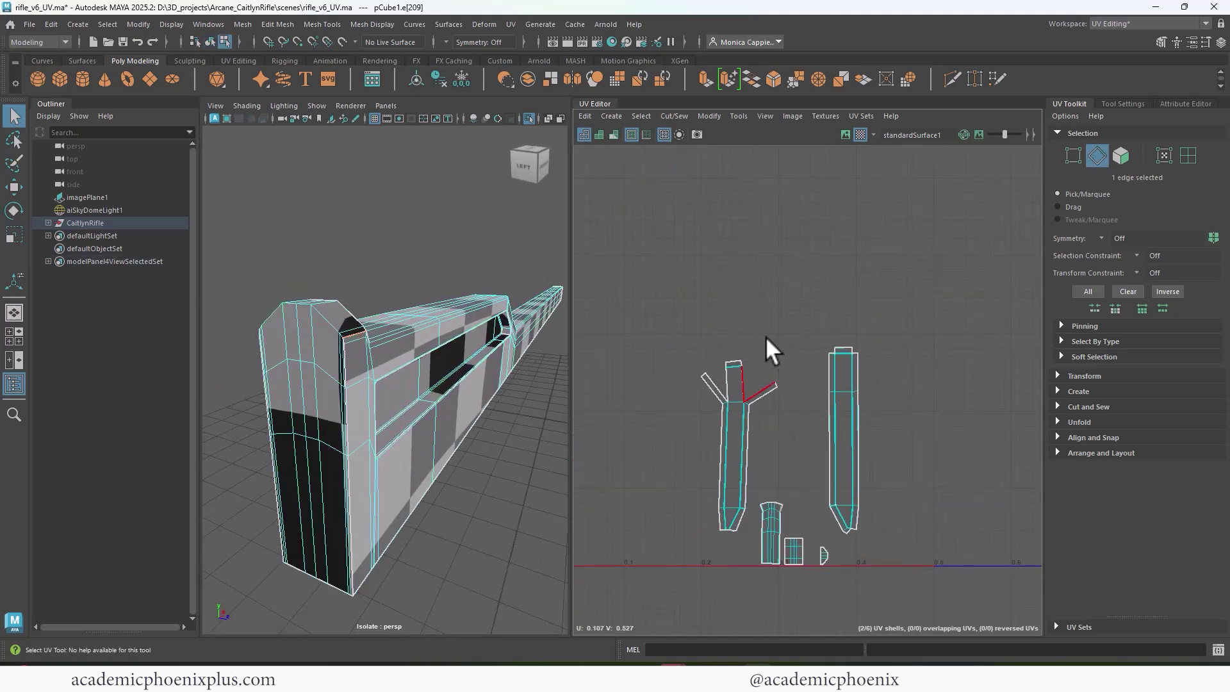
left_click(743, 372)
right_click_drag(746, 386, 791, 407, "ctrl")
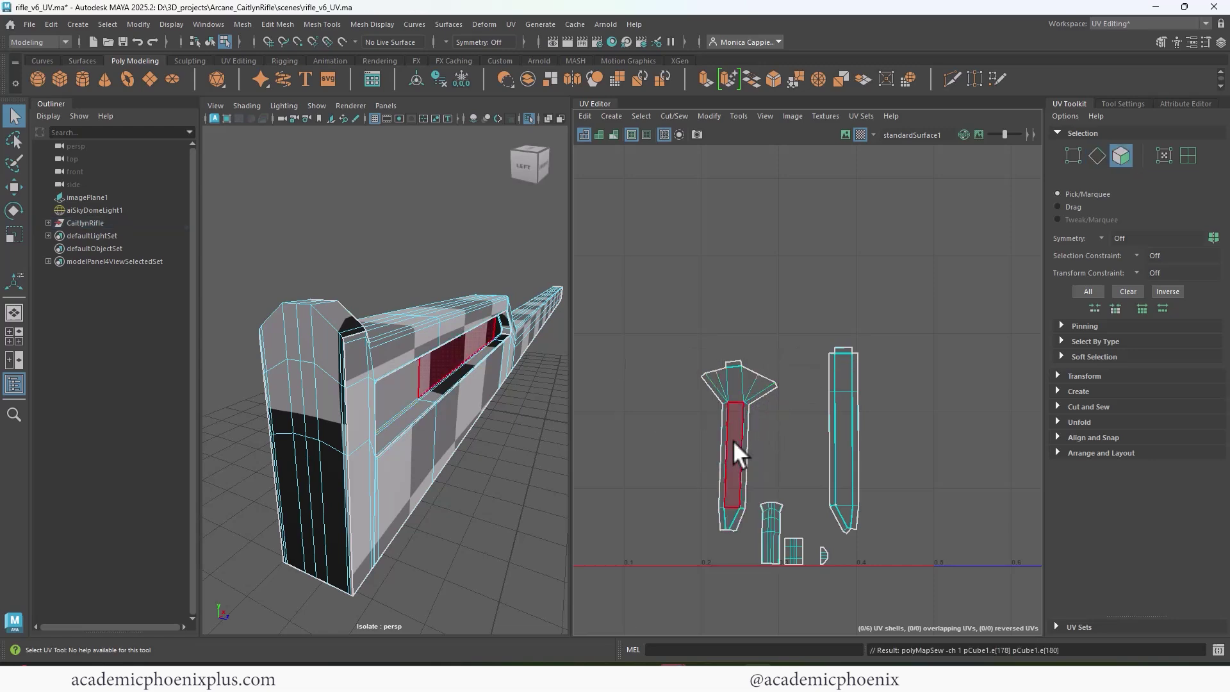
right_click(743, 457, "shift")
left_click(680, 461)
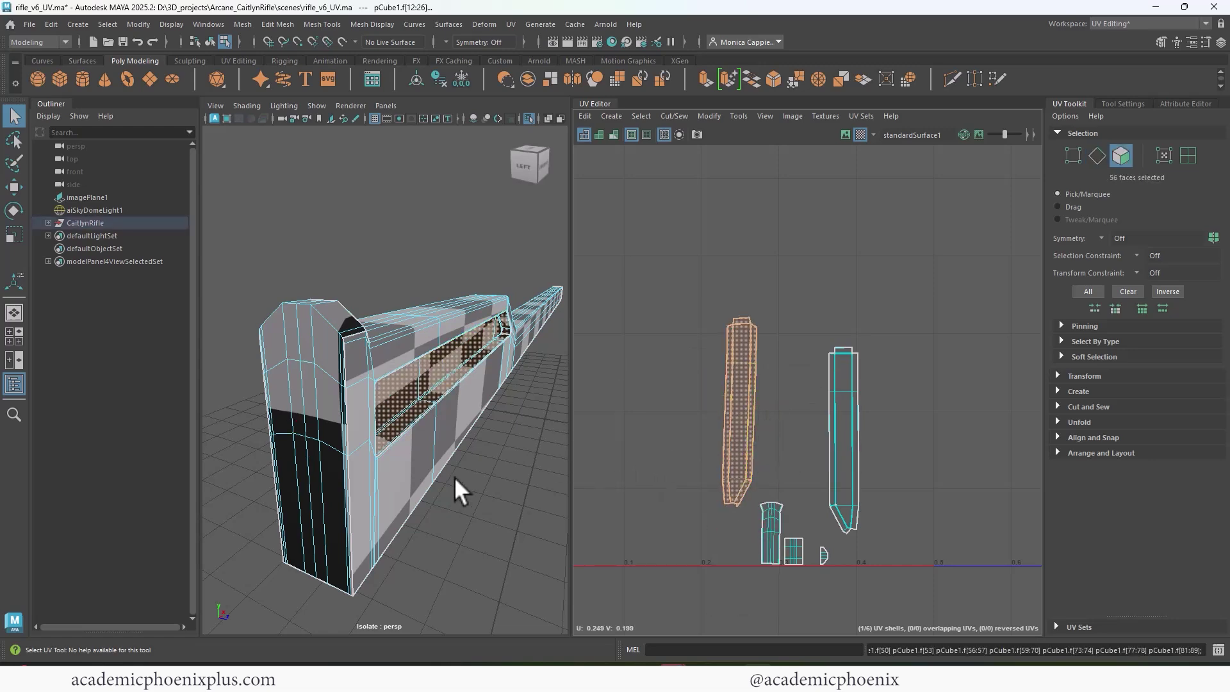
Step: Sew the half-hexagonal piece behind the end block's cap to the end block's shell and unfold it
left_click_drag(757, 493, 834, 578)
left_click_drag(359, 349, 282, 364, "alt")
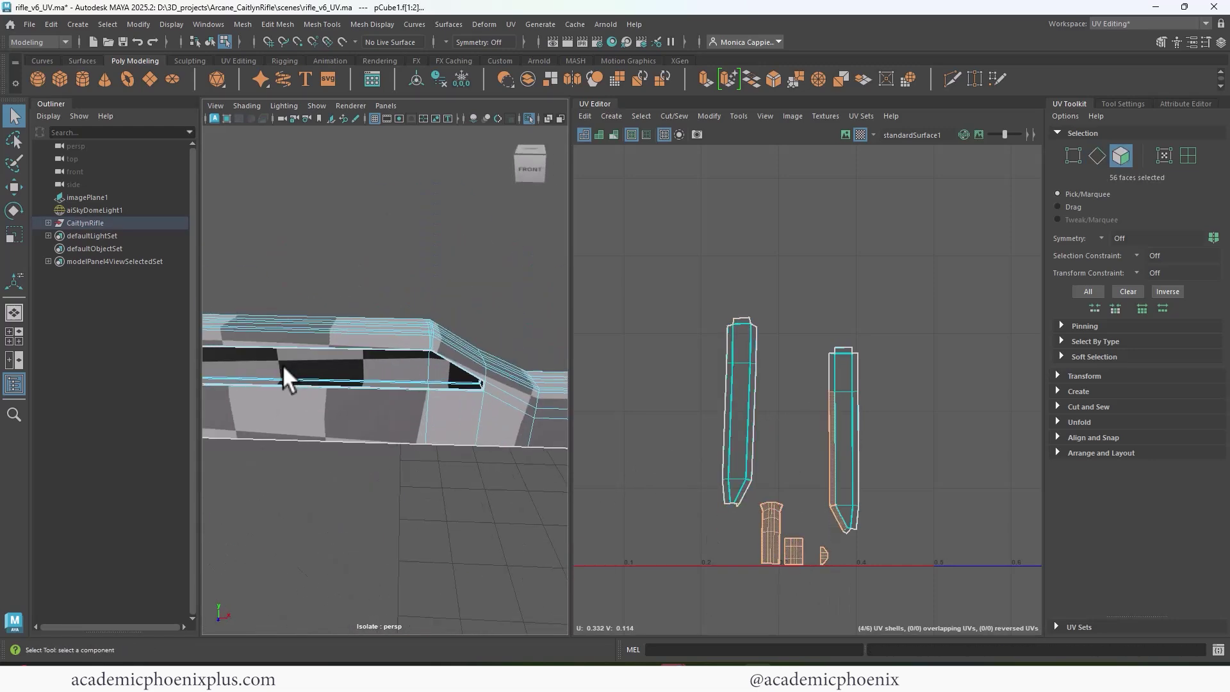
left_click_drag(471, 327, 364, 375, "alt")
right_click_drag(364, 375, 503, 377, "alt")
middle_click_drag(419, 403, 490, 376, "alt")
right_click_drag(312, 368, 316, 248)
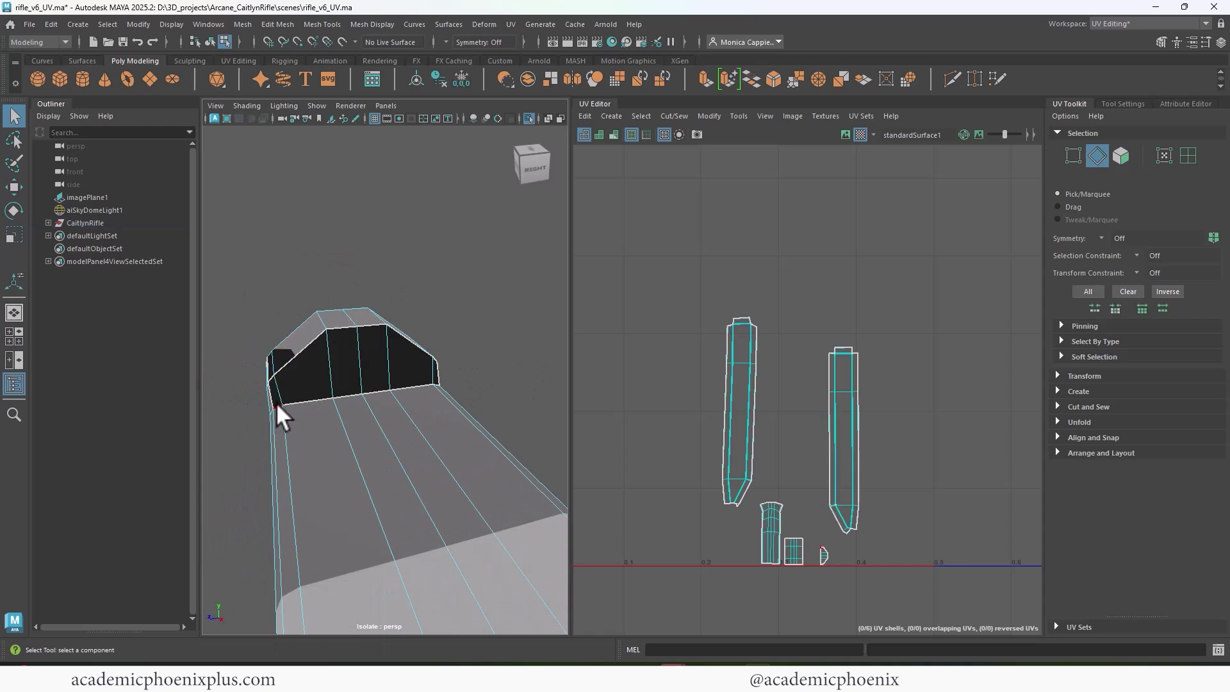
double_click(294, 354)
right_click_drag(772, 518, 769, 567, "shift")
double_click(771, 508)
right_click_drag(777, 517, 648, 512, "shift")
Step: Turn off isolation of the part and delete the faces of the small rectangular shell
left_click_drag(448, 409, 366, 369, "alt")
double_click(798, 558)
key("f")
left_click(528, 118)
left_click_drag(486, 321, 397, 342, "alt")
key("Delete")
Step: Move the two recess shells and the end block shell to the outer side of the main body shell
right_click_drag(737, 288, 371, 256, "alt")
right_click_drag(793, 410, 794, 443)
left_click_drag(762, 367, 827, 448)
key("w")
left_click_drag(798, 409, 701, 398)
left_click_drag(449, 387, 608, 385, "alt")
key("f")
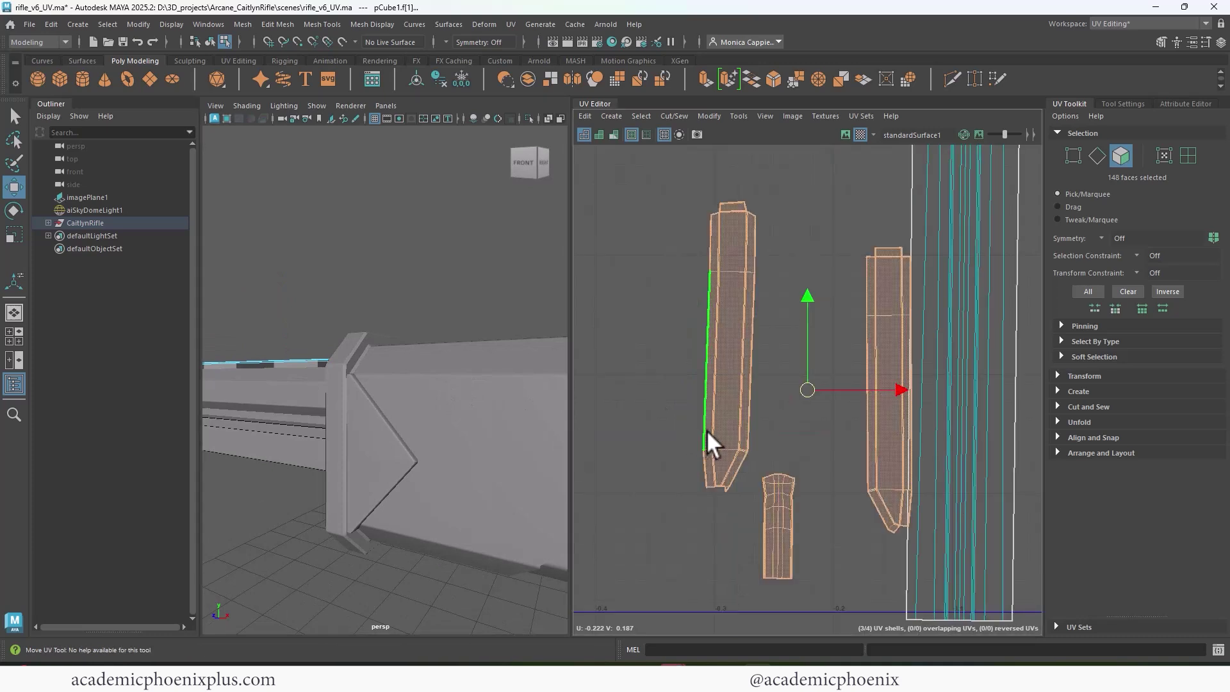
Step: Select the end block's shell and examine where its faces sit on the full rifle
double_click(777, 521)
right_click_drag(843, 465, 666, 382, "alt")
left_click_drag(384, 365, 448, 378, "alt")
left_click_drag(559, 451, 452, 509, "alt")
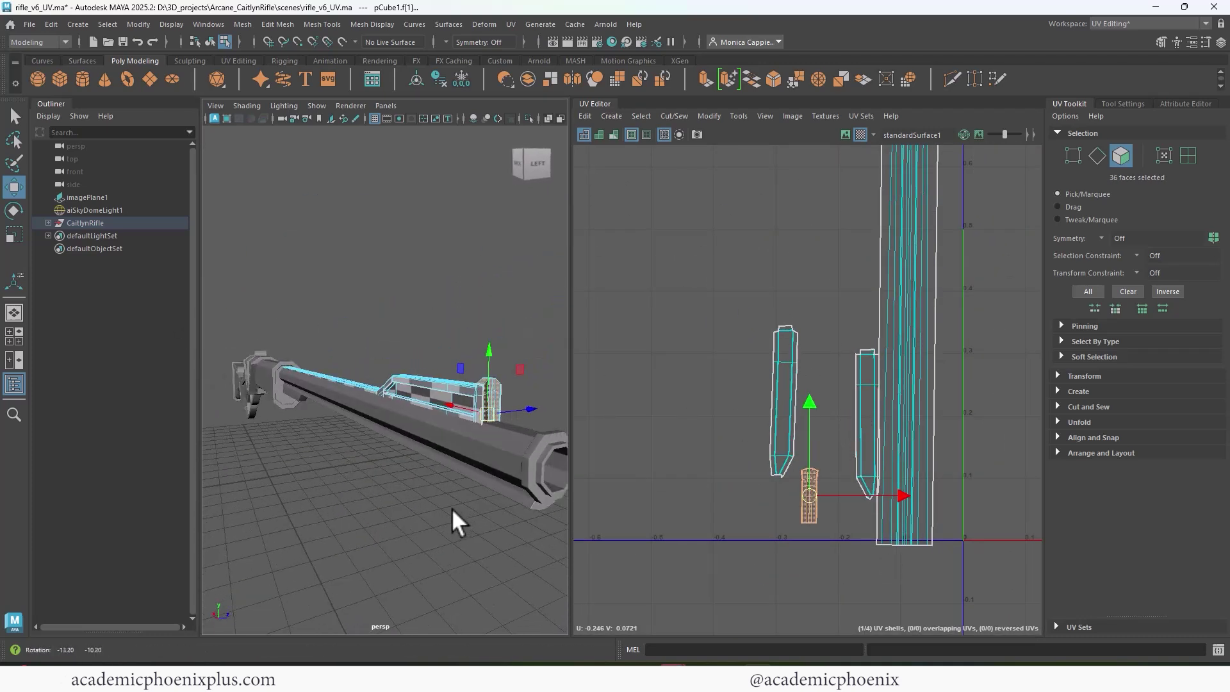
Step: Apply a cylindrical UV projection to the rifle's long octagonal barrel
middle_click_drag(713, 346, 709, 308, "alt")
double_click(763, 422)
right_click_drag(786, 393, 539, 430)
mouse_move(452, 400)
right_mouse_down()
mouse_move(535, 385)
mouse_move(460, 417)
right_mouse_up()
left_click(452, 418)
key("f")
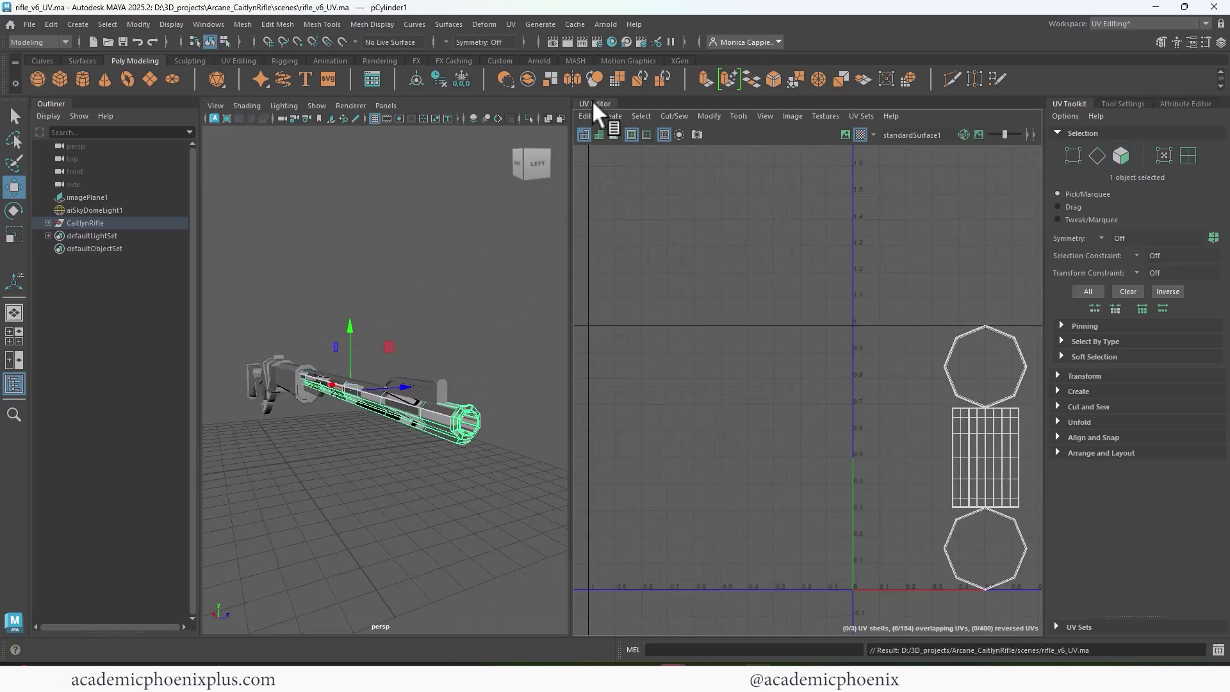
left_click(511, 23)
left_click(551, 169)
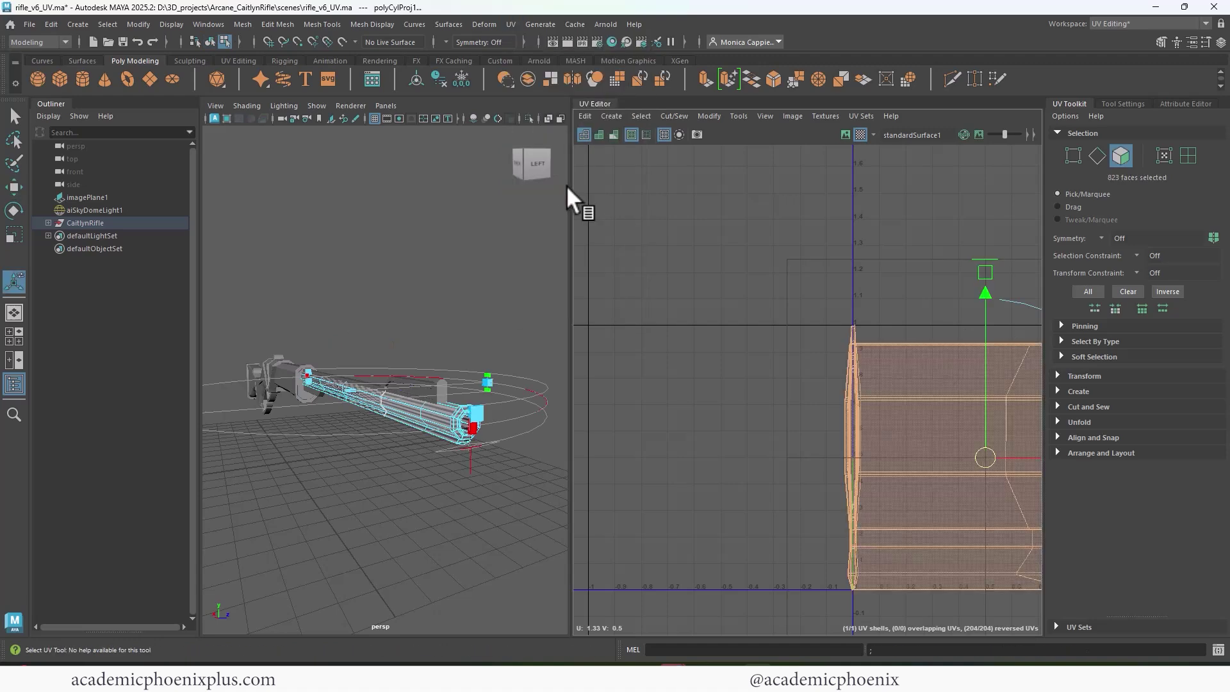
Step: Set the barrel's cylindrical projection rotation to 90 in X and 90 in Y
left_click(1175, 104)
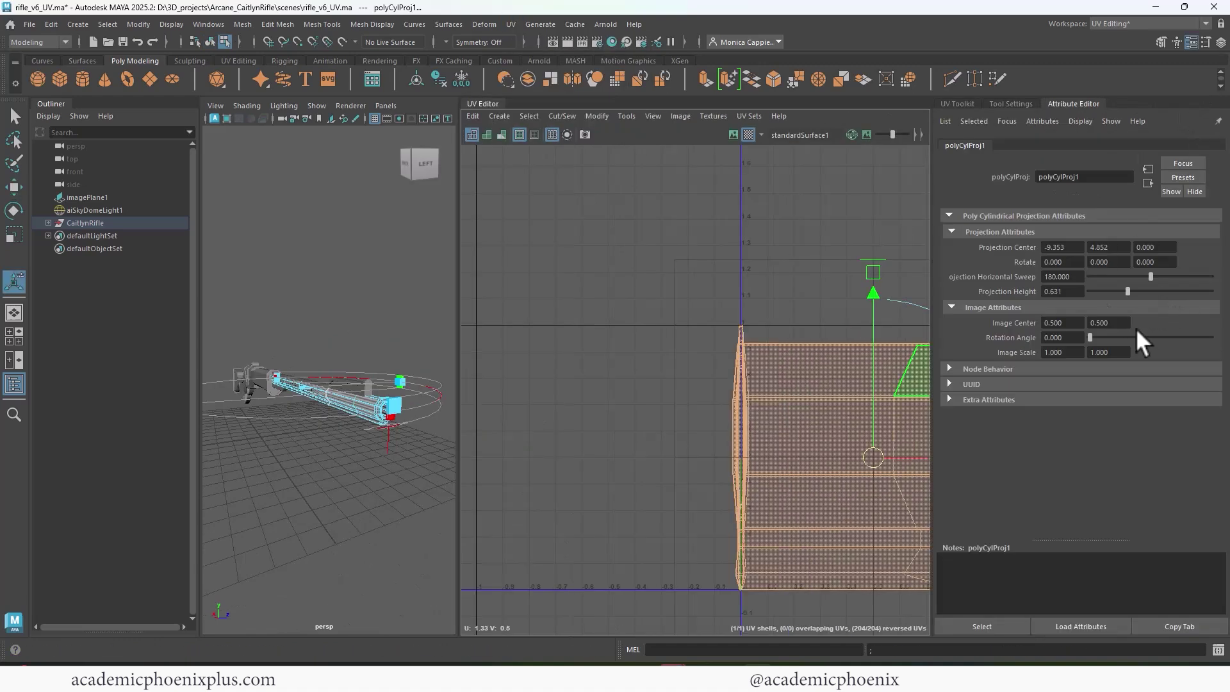
left_click_drag(1101, 336, 1113, 358)
key("ctrl+z")
left_click(1063, 261)
type("90")
key("Tab")
type("90")
key("Return")
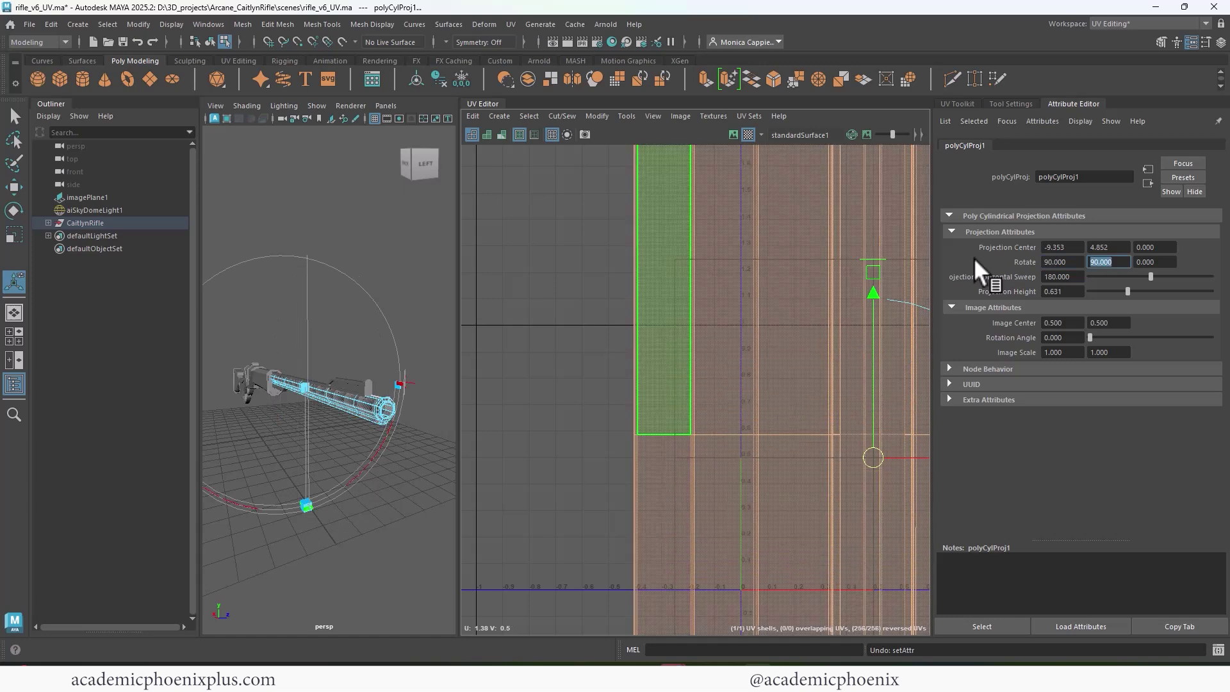
key("f")
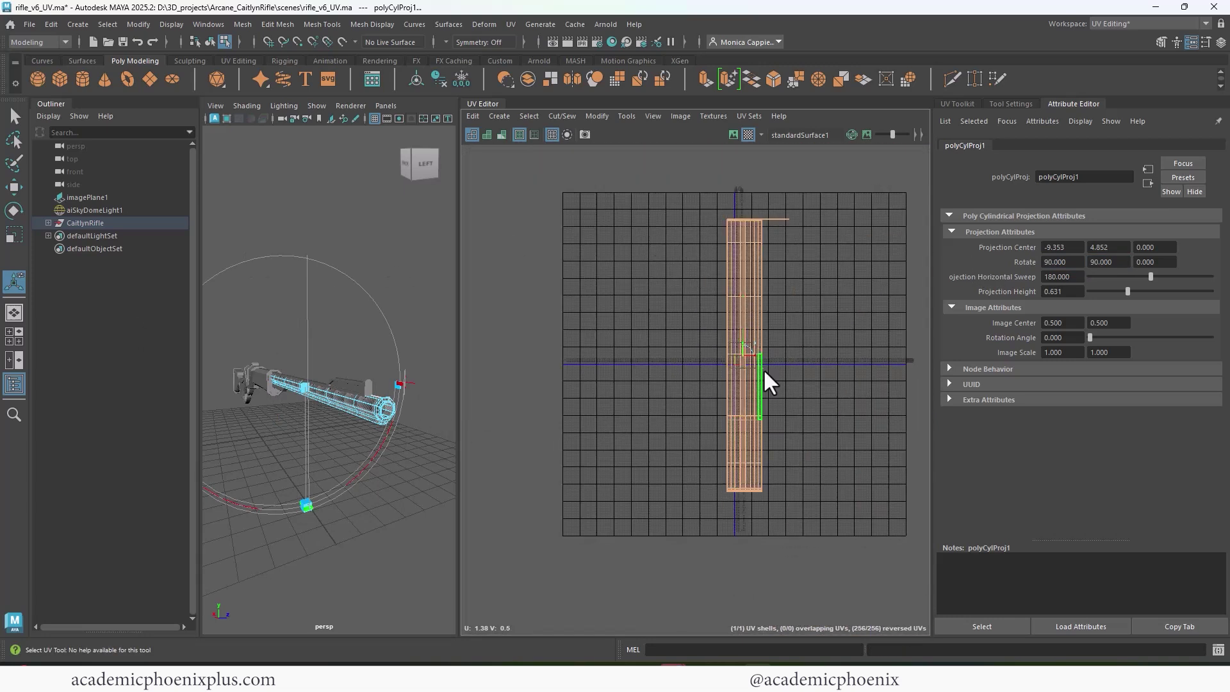
Step: Return the barrel to object mode and examine the checker pattern around its flanged muzzle end
left_click(375, 403)
right_click(371, 293)
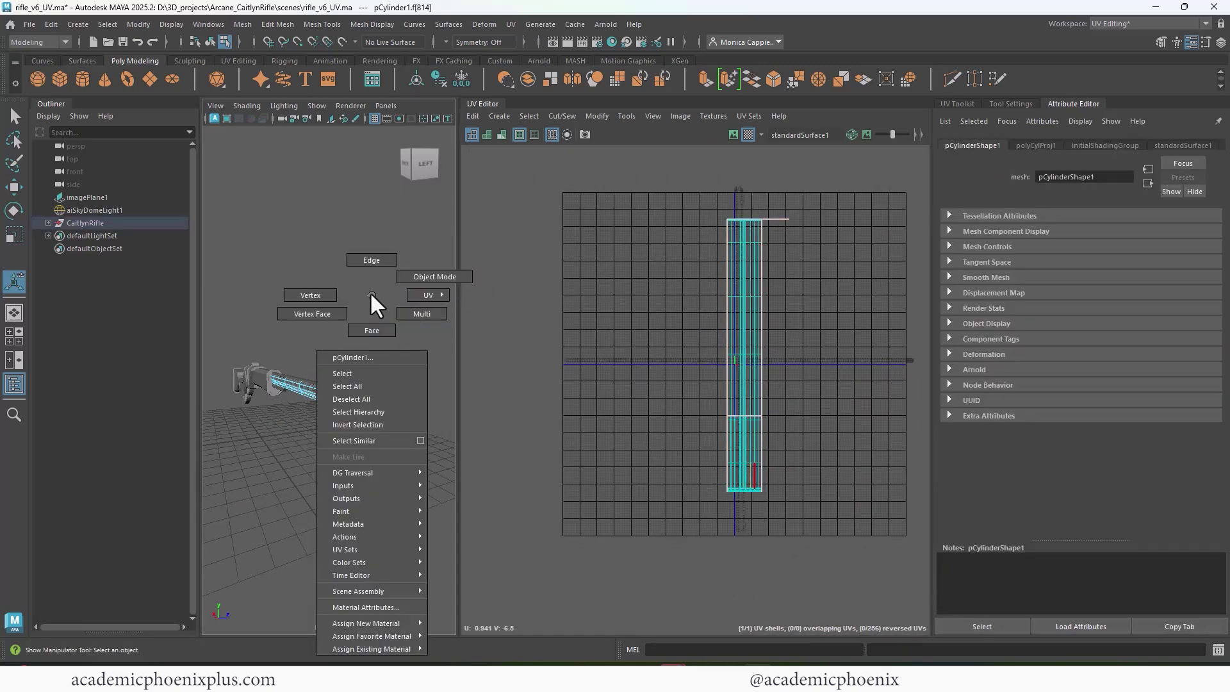
right_click_drag(371, 294, 434, 277)
left_click_drag(375, 417, 321, 412, "alt")
right_click_drag(320, 412, 352, 401, "alt")
middle_click_drag(311, 405, 369, 384, "alt")
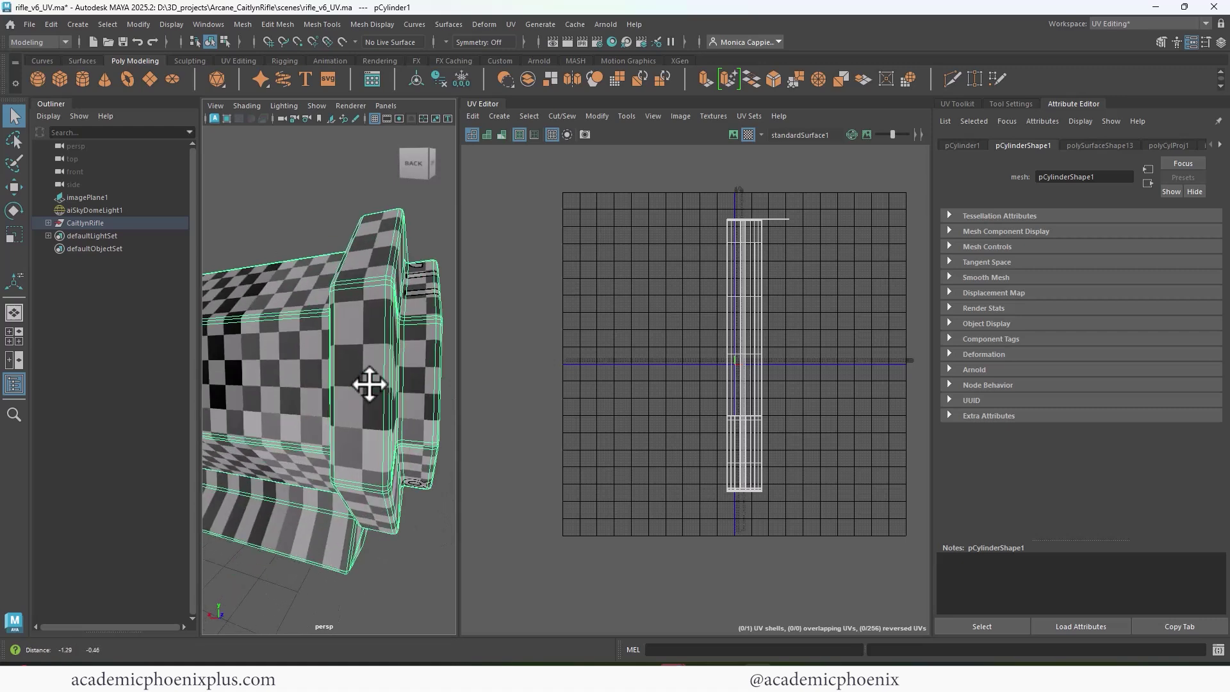
middle_click_drag(320, 435, 370, 385, "alt")
left_click_drag(323, 385, 359, 365, "alt")
left_click_drag(275, 379, 461, 351, "alt")
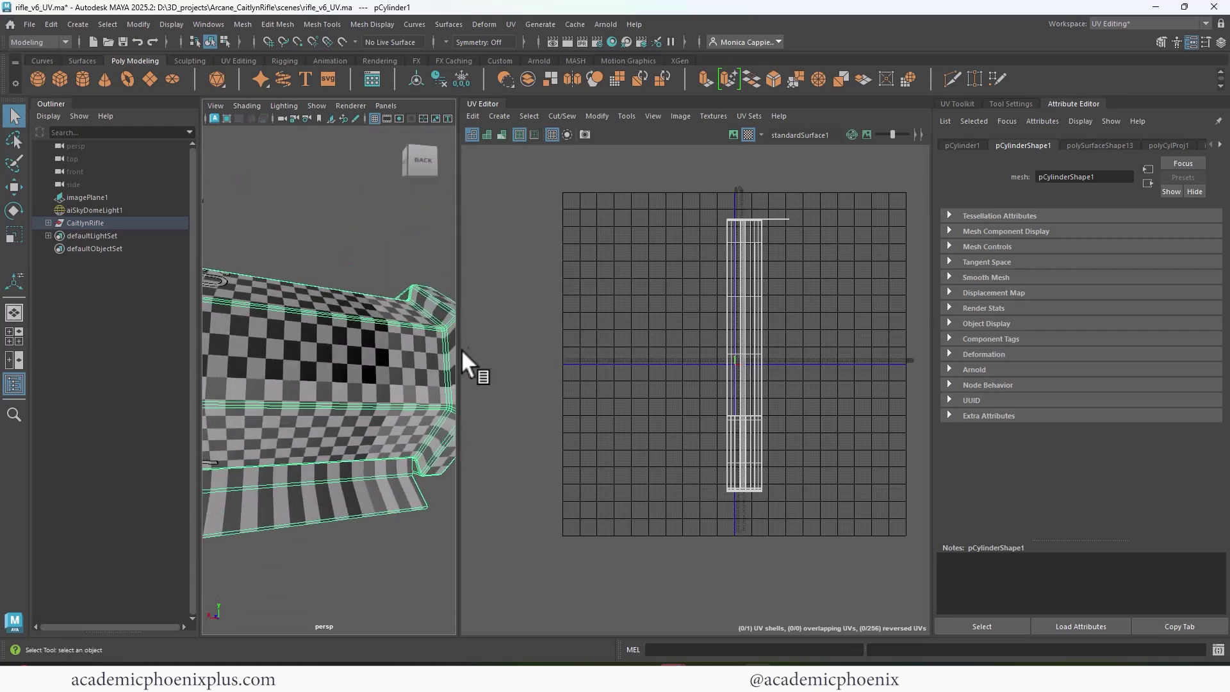
Step: Cut the barrel's UVs along the edges at the muzzle, unfold them and select the separated muzzle shell
right_click_drag(461, 358, 434, 260)
left_click_drag(333, 423, 259, 442, "alt")
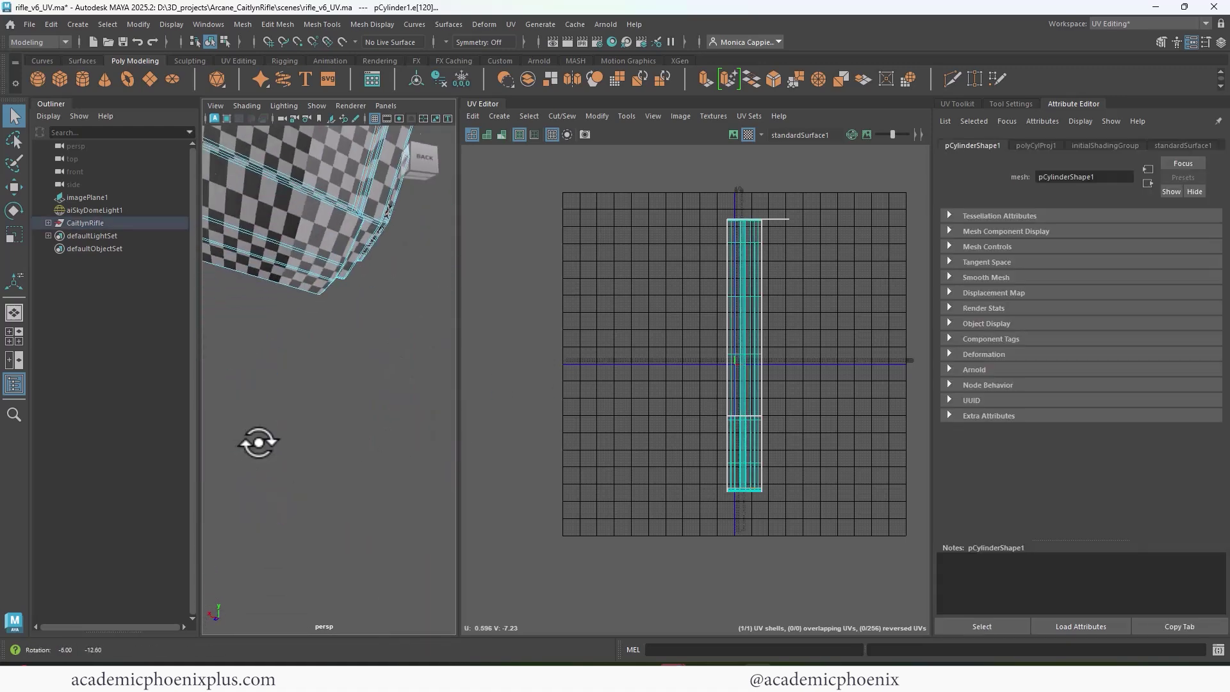
right_click_drag(730, 378, 653, 392, "ctrl")
left_click(753, 503)
left_click_drag(359, 378, 451, 359, "alt")
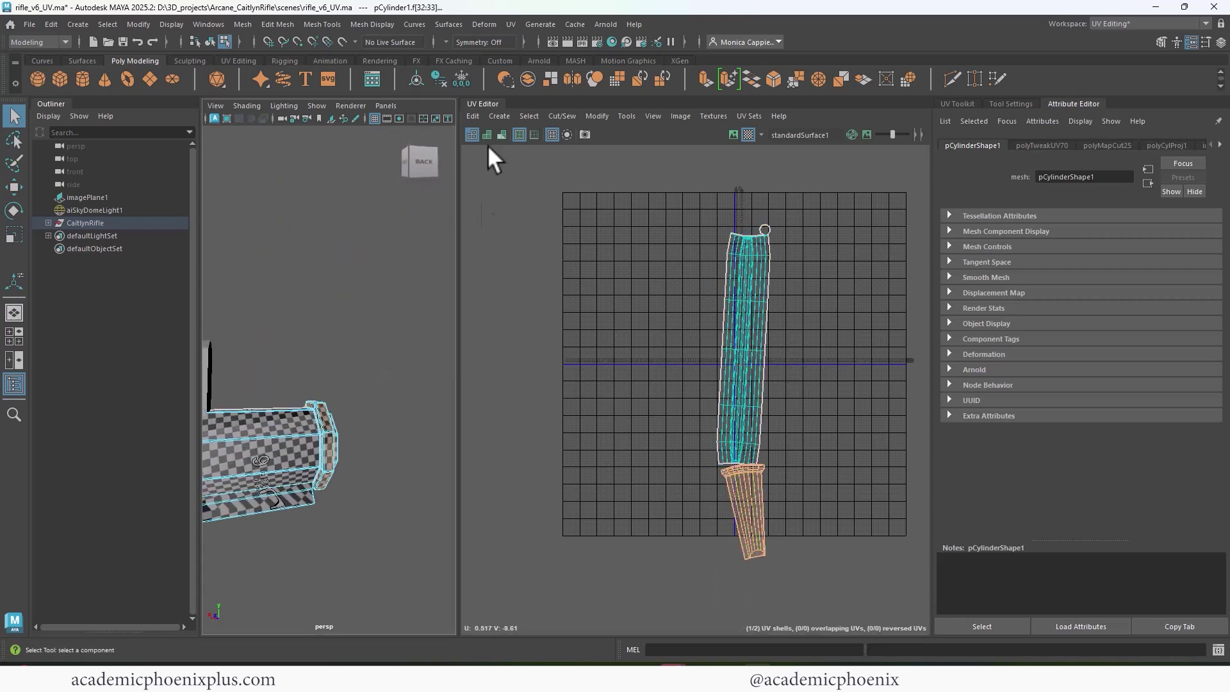
Step: Apply a planar projection from the X axis to the muzzle shell's faces and unfold the result
left_click(511, 24)
left_click(640, 211)
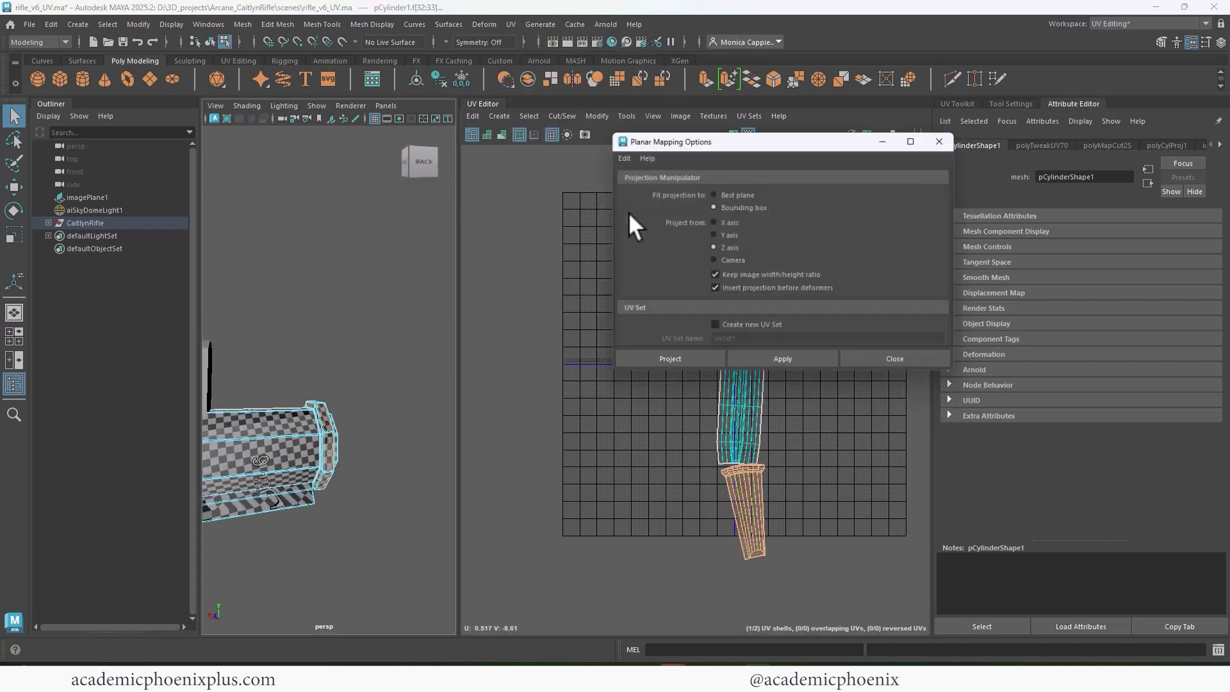
left_click(736, 224)
left_click(679, 360)
key("w")
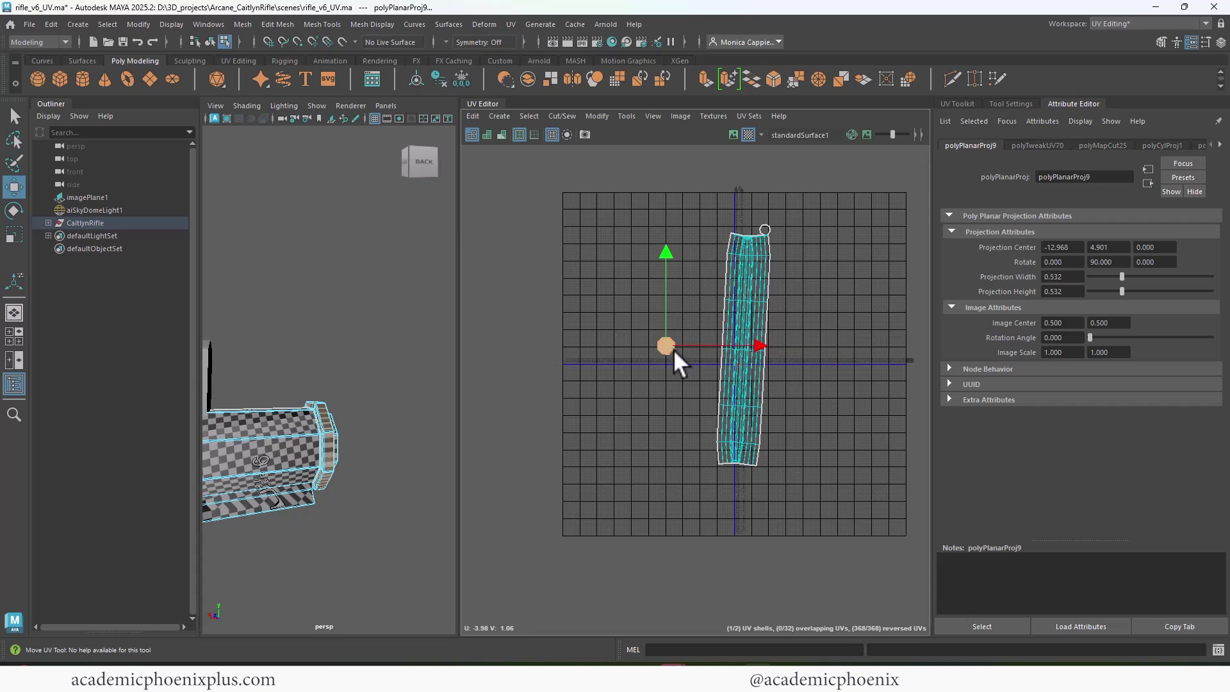
mouse_move(673, 348)
right_mouse_down("shift")
mouse_move(513, 341)
mouse_move(662, 347)
mouse_move(608, 348)
mouse_move(667, 370)
mouse_move(661, 343)
right_mouse_up("shift")
double_click(664, 351)
Step: Scale down the long barrel body shell, place it near the muzzle shell and unfold it
key("r")
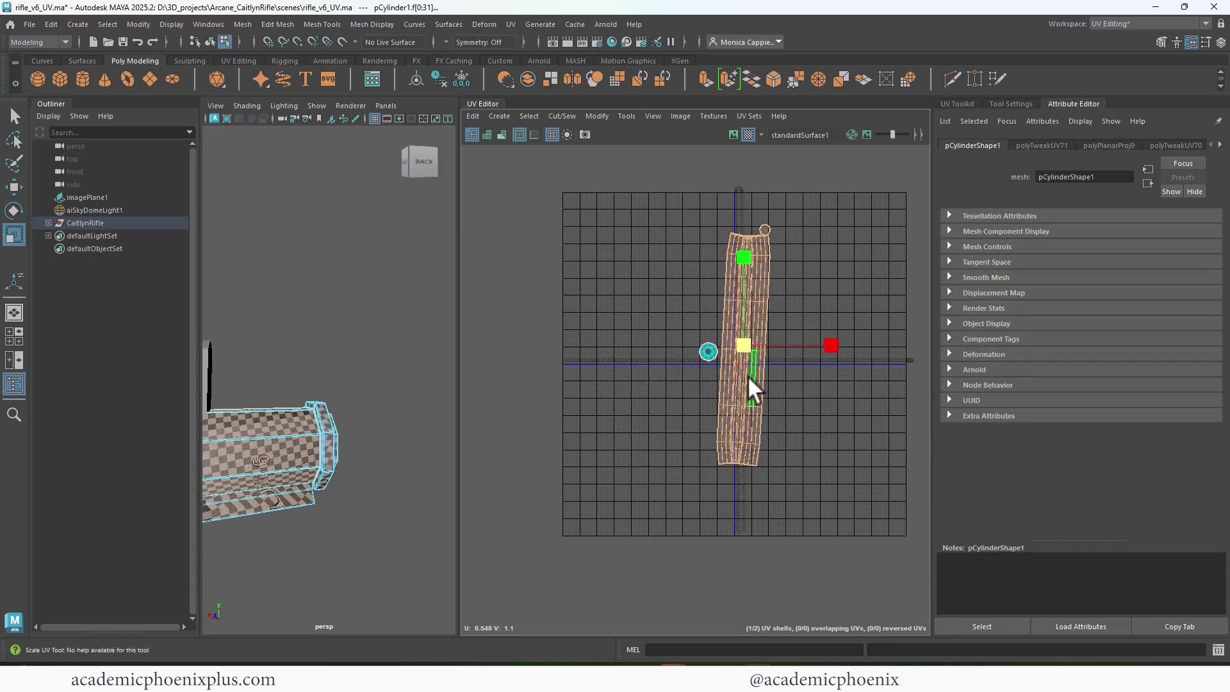
left_click_drag(749, 378, 672, 410)
key("w")
right_click_drag(725, 369, 586, 386, "shift")
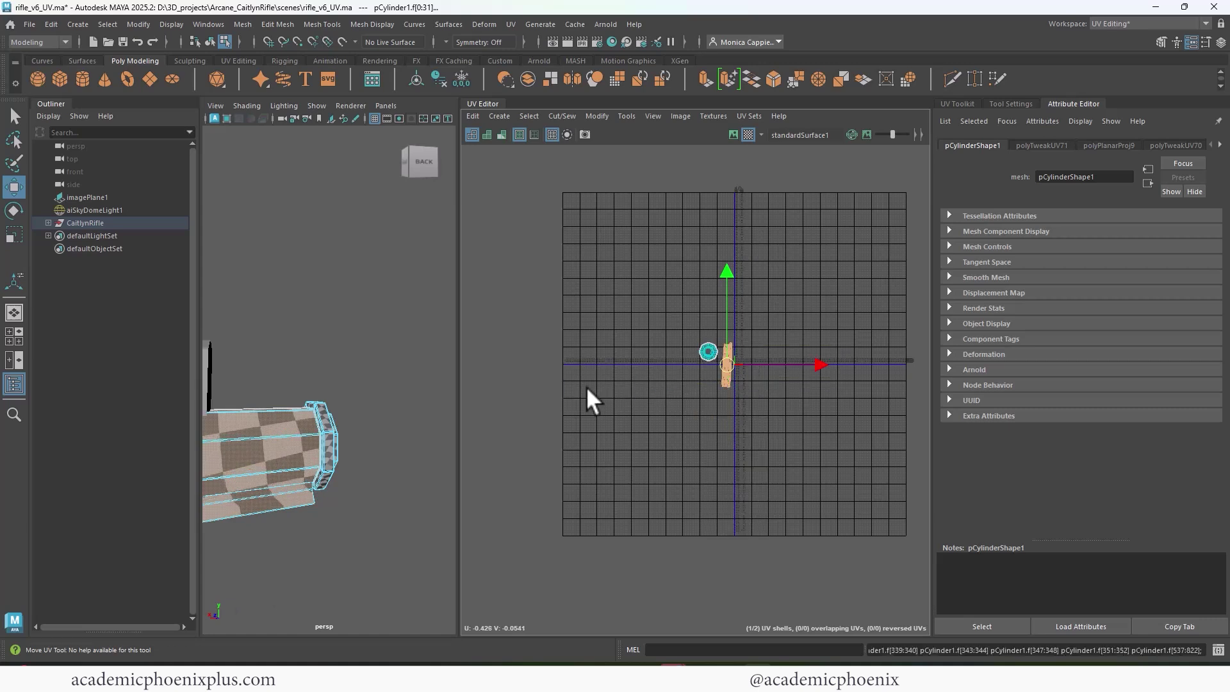
Step: Isolate the barrel and examine its rear end opposite the muzzle
scroll(301, 403, "down", 5)
middle_click_drag(276, 397, 370, 344, "alt")
left_click_drag(370, 344, 522, 388, "alt")
key("e")
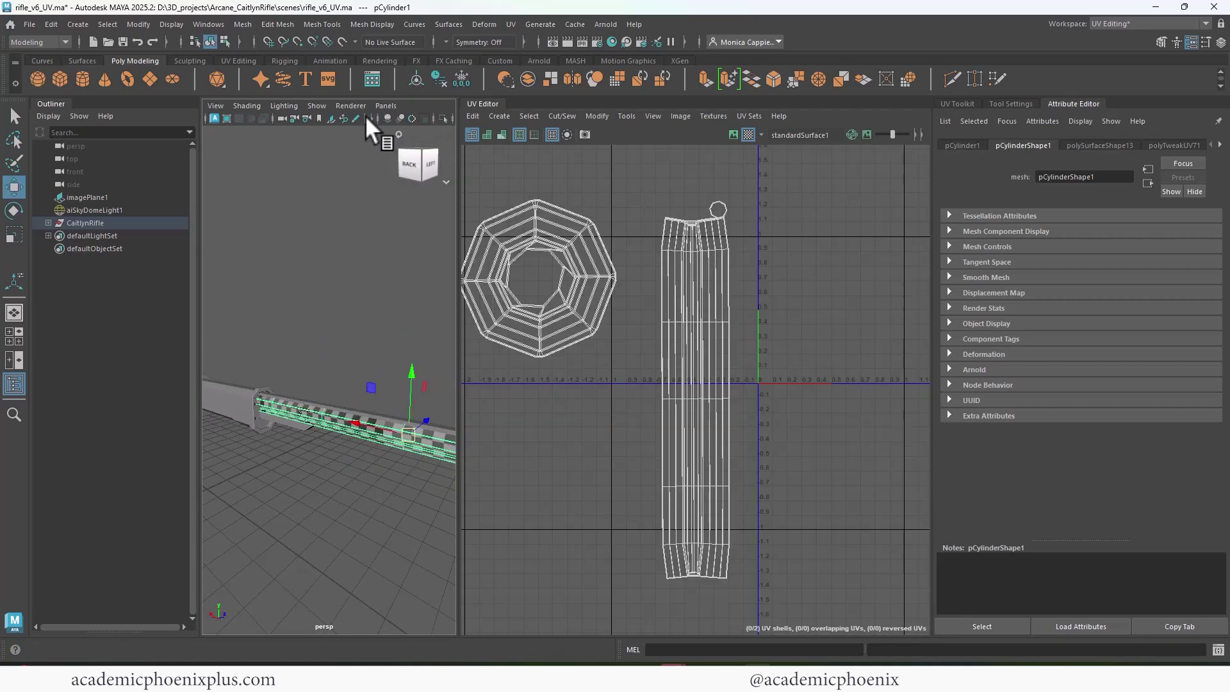
left_click(442, 117)
key("f")
left_click_drag(298, 323, 394, 314, "alt")
scroll(308, 305, "down", 5)
right_click_drag(394, 314, 417, 324, "alt")
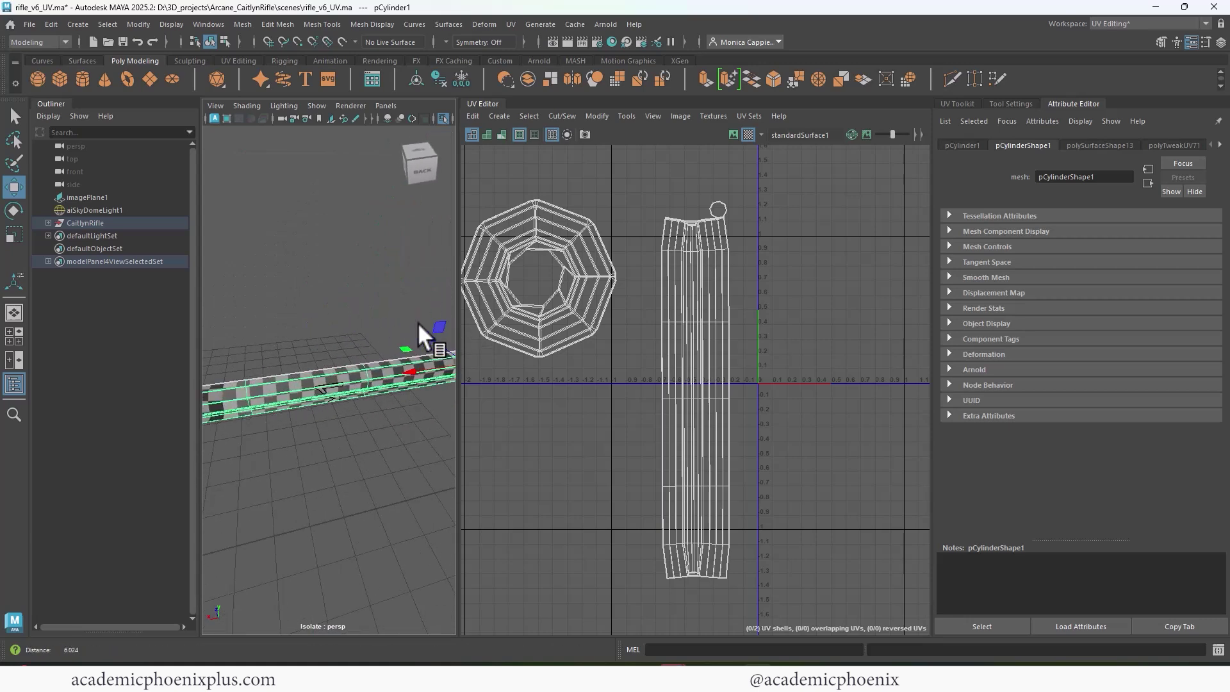
left_click_drag(418, 322, 327, 325, "alt")
left_click(444, 116)
left_click(444, 116)
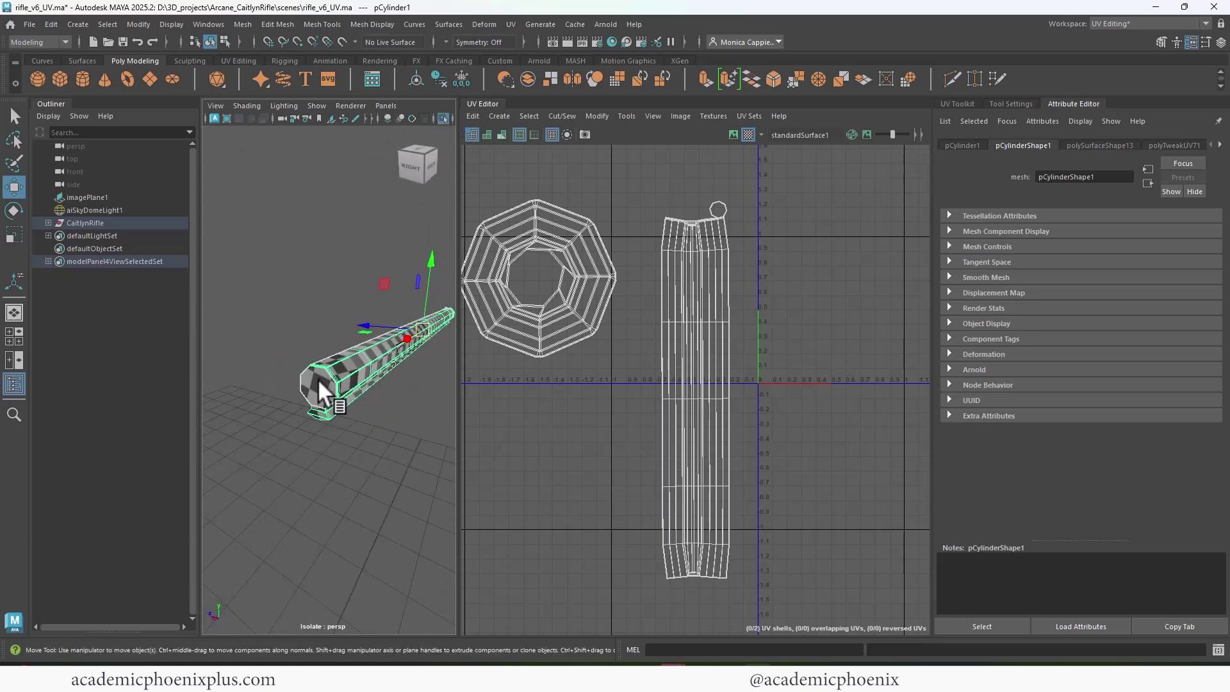
Step: Delete the octagonal face that caps the barrel's rear end
right_click_drag(318, 380, 317, 413)
left_click(314, 388)
key("Delete")
right_click_drag(315, 357, 373, 417, "alt")
middle_click_drag(373, 417, 443, 301, "alt")
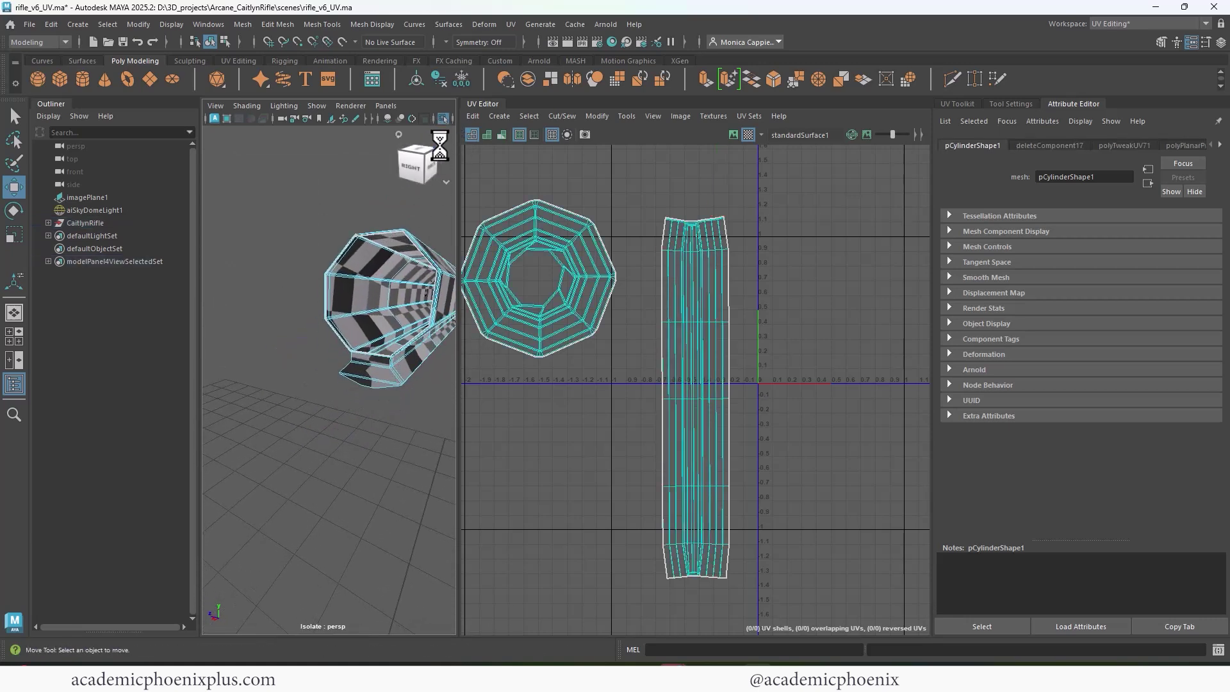
Step: Turn off isolation and delete the small faces joining the barrel's rear end to the underside rail
left_click(442, 118)
double_click(374, 351)
left_click(375, 362)
double_click(376, 374)
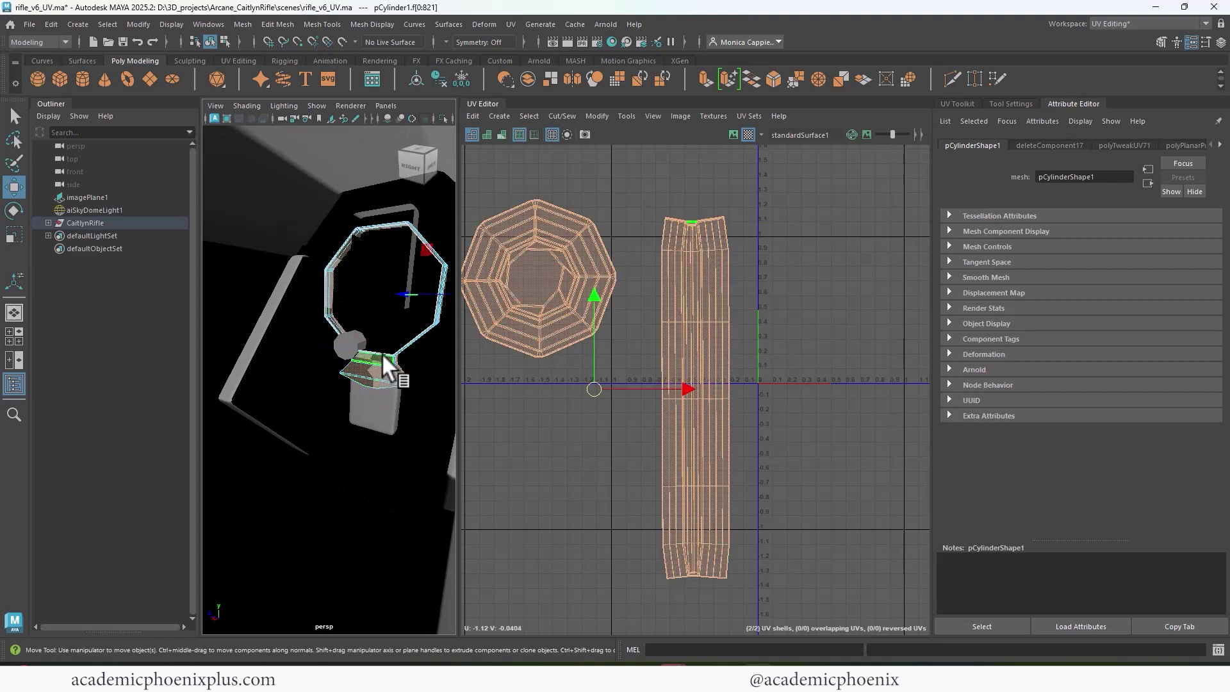
left_click(376, 374)
key("f")
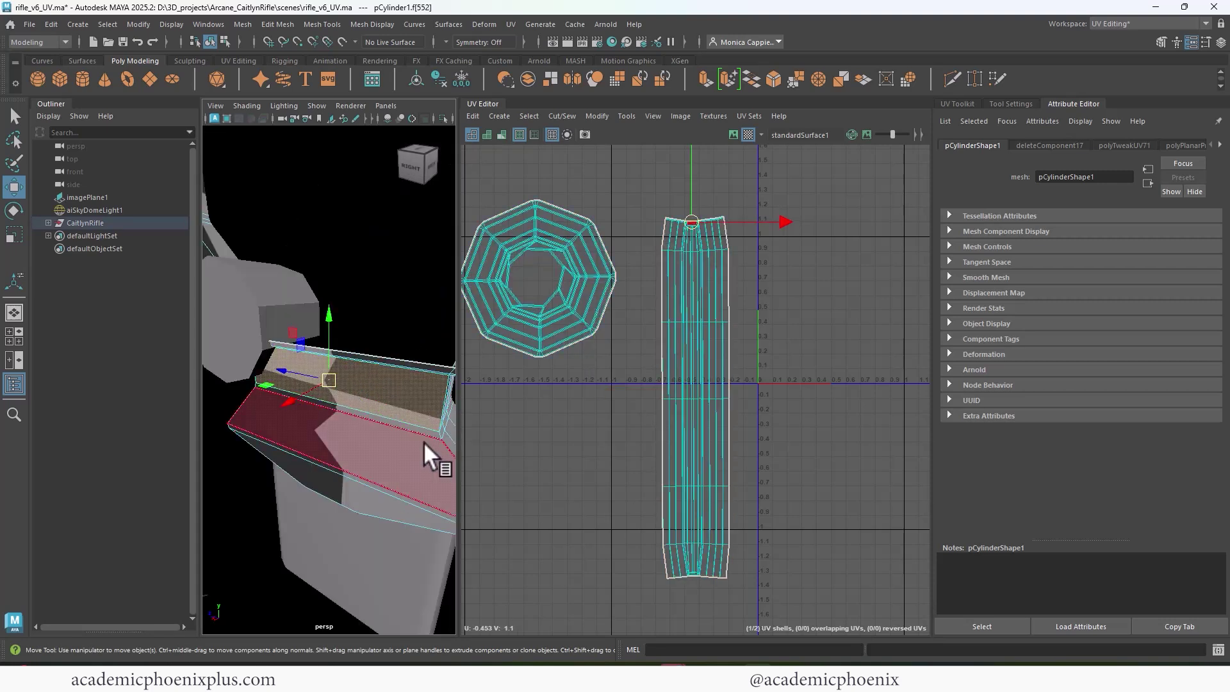
key("Delete")
left_click(400, 415)
key("Delete")
left_click(402, 363)
key("Delete")
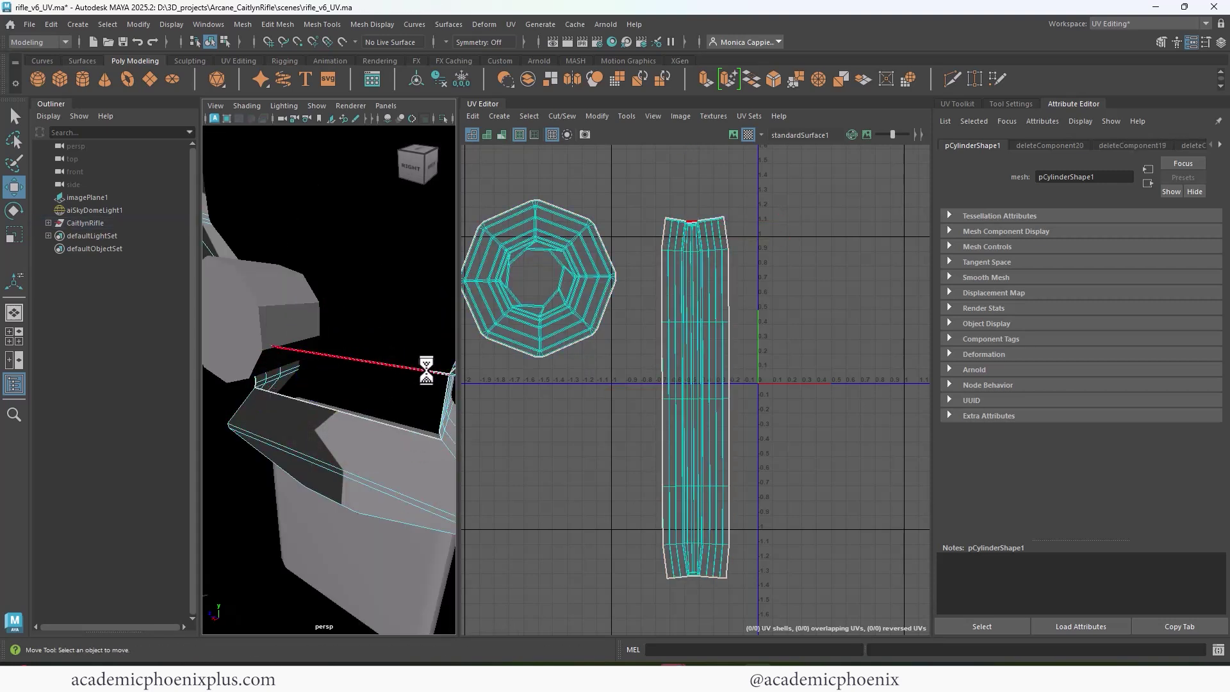
Step: Delete the underside rail's rear end cap and the thin edge faces below it
left_click(362, 446)
key("Delete")
left_click(346, 473)
key("Delete")
left_click(344, 479)
key("Delete")
left_click(345, 488)
key("Delete")
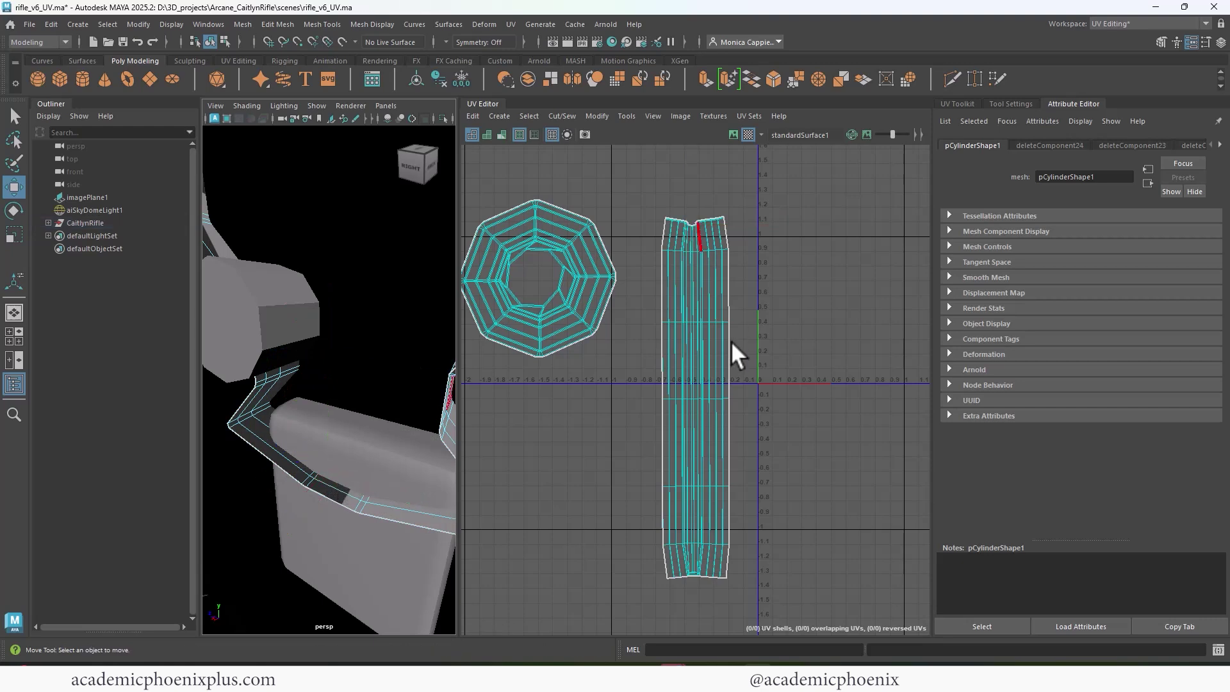
Step: Select the long barrel body shell and unfold it again without the deleted rear faces
right_click_drag(707, 346, 707, 381)
double_click(683, 387)
double_click(689, 441)
right_click_drag(705, 444, 561, 433, "shift")
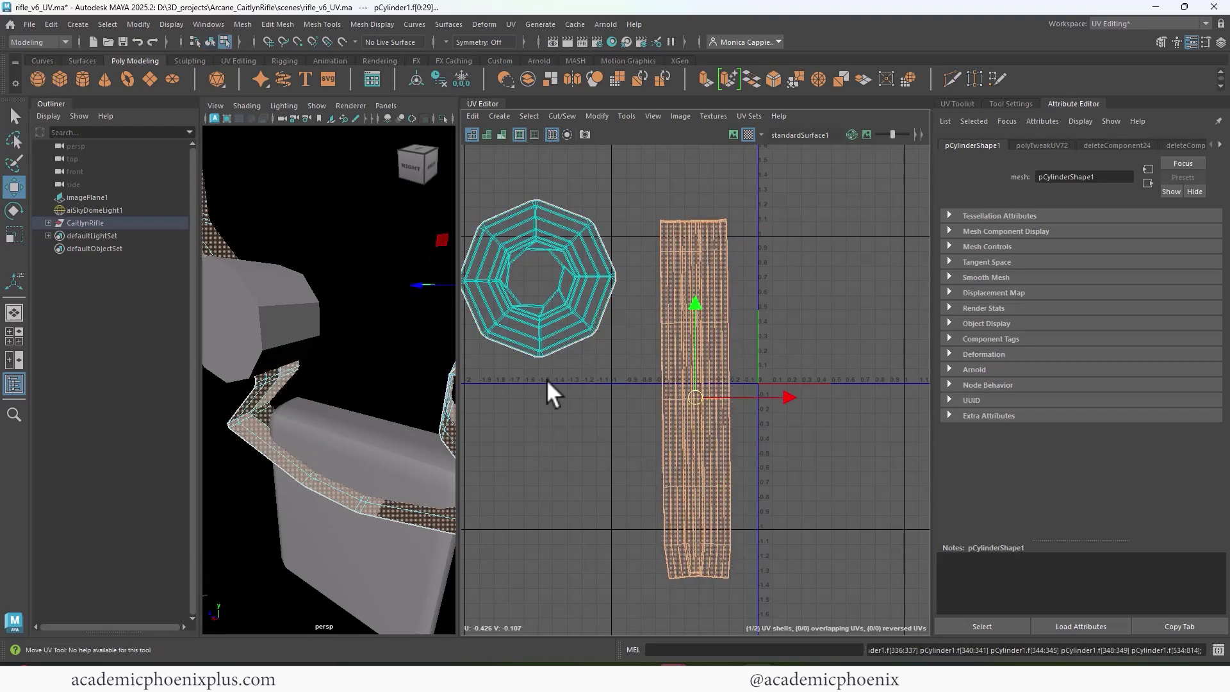
Step: Examine the inner edges of the ring-shaped muzzle shell and where they sit on the barrel's front end
double_click(548, 340)
key("g")
middle_click_drag(568, 331, 628, 367, "alt")
scroll(631, 345, "up", 4)
right_click_drag(635, 325, 680, 295)
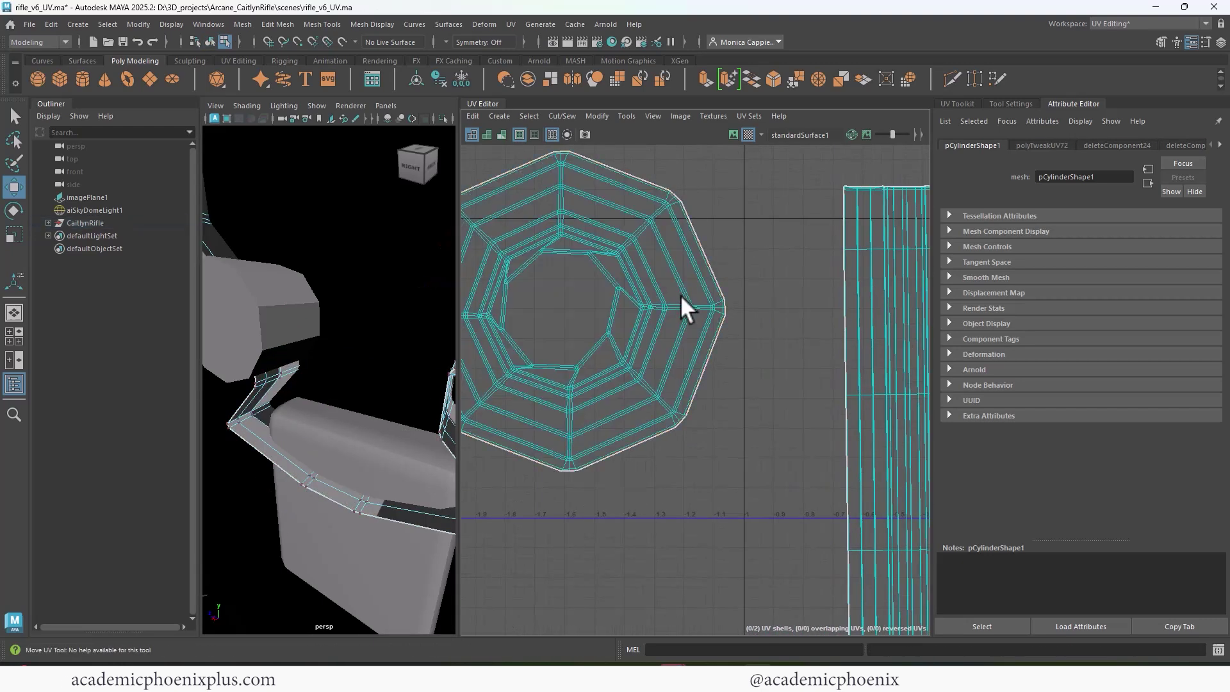
right_click_drag(590, 339, 600, 311)
double_click(612, 312)
key("f")
left_click_drag(392, 427, 139, 383, "alt")
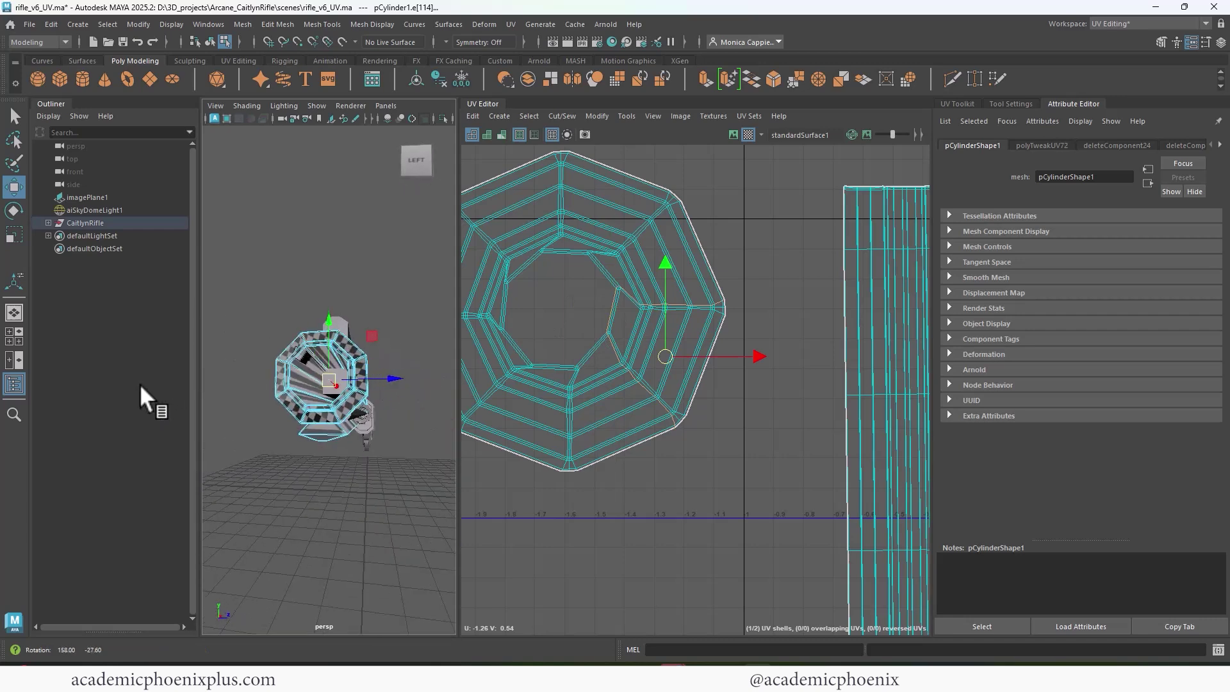
scroll(307, 377, "up", 5)
left_click_drag(307, 377, 313, 387, "alt")
Step: Delete the UVs of the face filling the middle of the muzzle shell and unfold the remaining ring
right_click_drag(568, 332, 568, 365)
left_click(556, 339)
key("Delete")
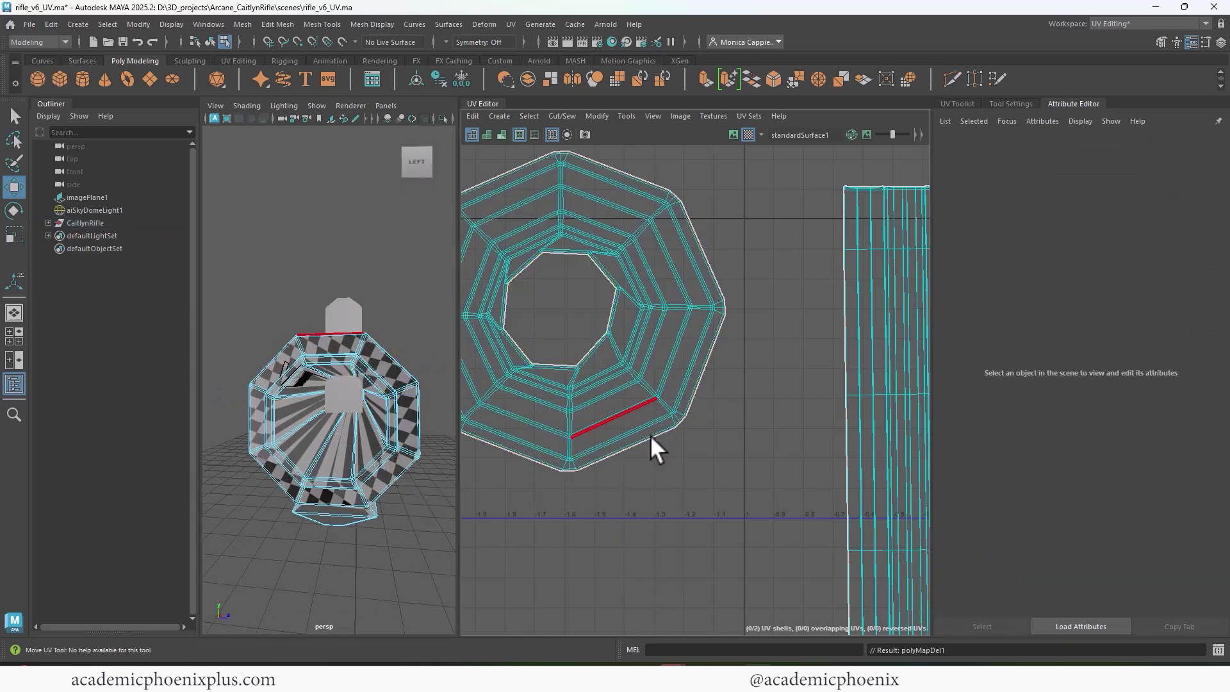
double_click(616, 412)
right_click_drag(608, 405, 448, 411, "shift")
middle_click_drag(592, 372, 671, 368, "alt")
scroll(673, 368, "up", 1)
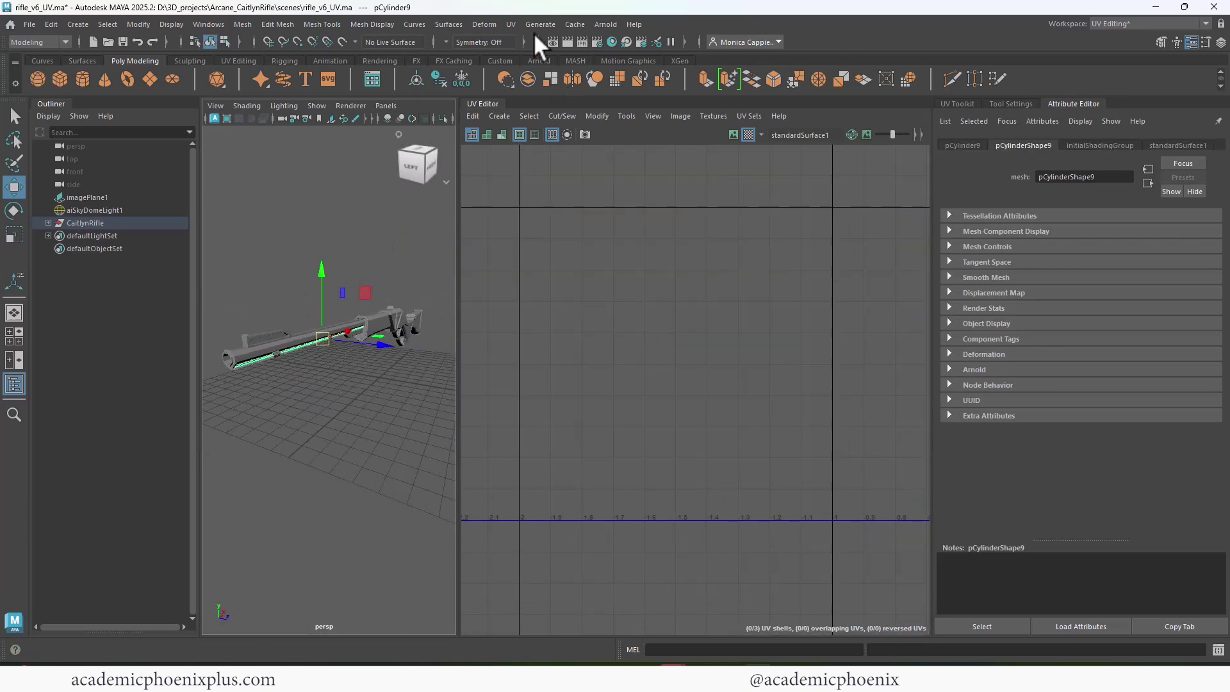
Step: Apply a cylindrical projection to the thin rod along the barrel, with its rotation set to 90 in X and 90 in Y
left_click(511, 24)
left_click(549, 135)
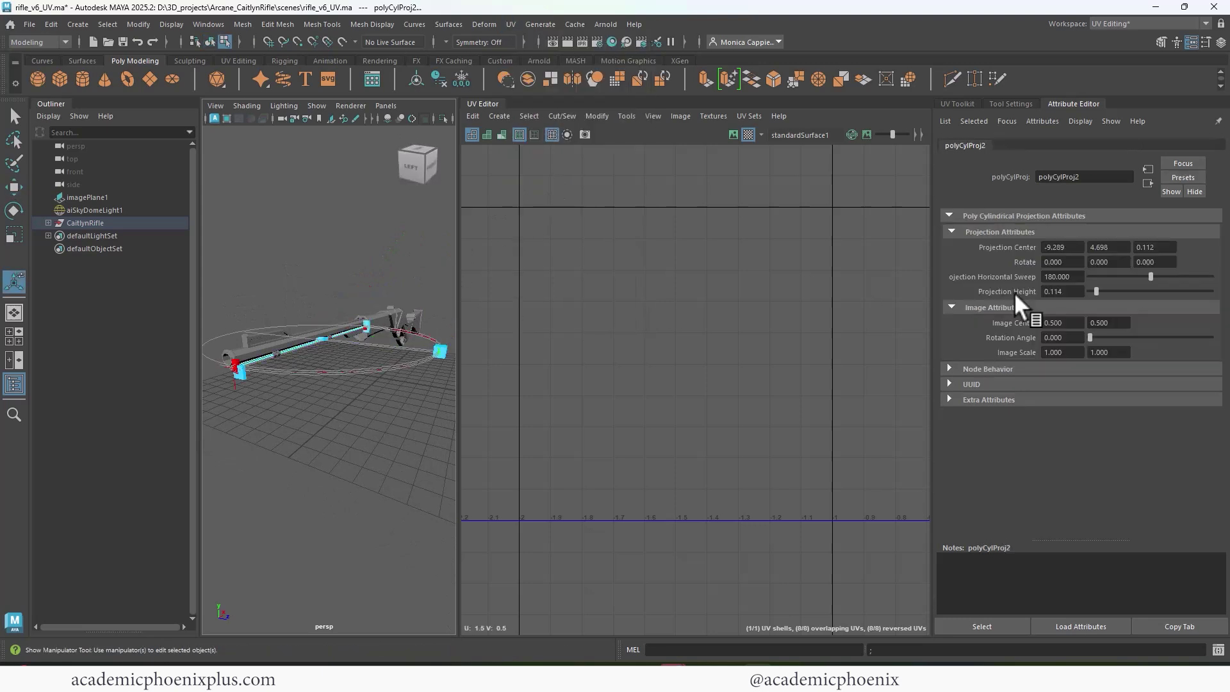
left_click(1061, 262)
type("90")
key("Tab")
type("90")
key("Tab")
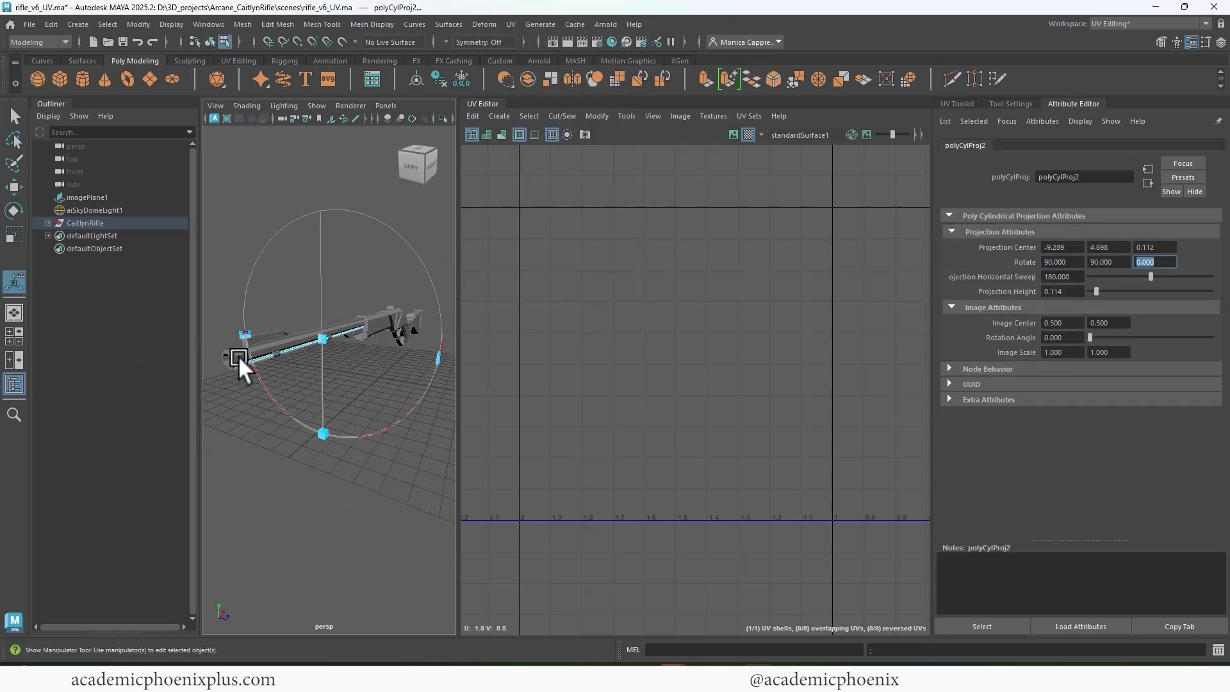
Step: Unfold the thin rod's UV shell and scale it down to a narrow vertical strip
right_click_drag(239, 355, 296, 348)
right_click_drag(690, 349, 561, 411)
left_click(697, 394)
double_click(693, 402)
key("r")
key("e")
left_click_drag(664, 519, 540, 605)
key("r")
key("w")
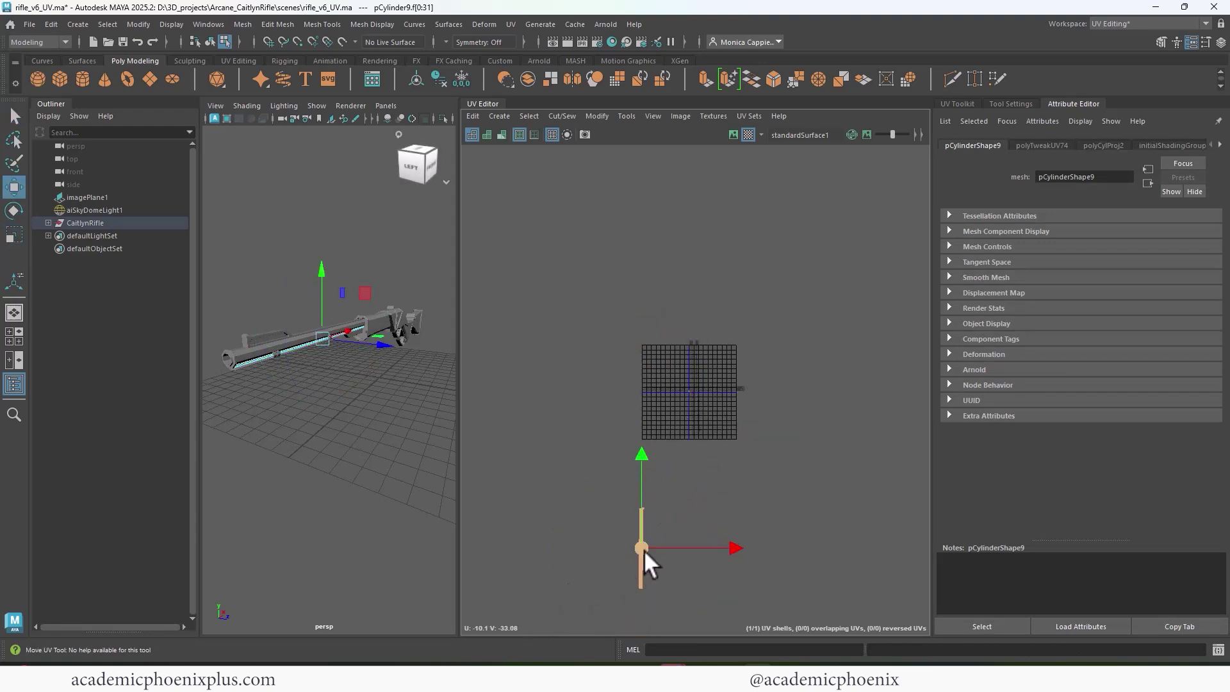
Step: Move the rod's strip shell up beside the UV origin
left_click_drag(642, 548, 683, 401)
key("f")
scroll(673, 425, "down", 2)
key("w")
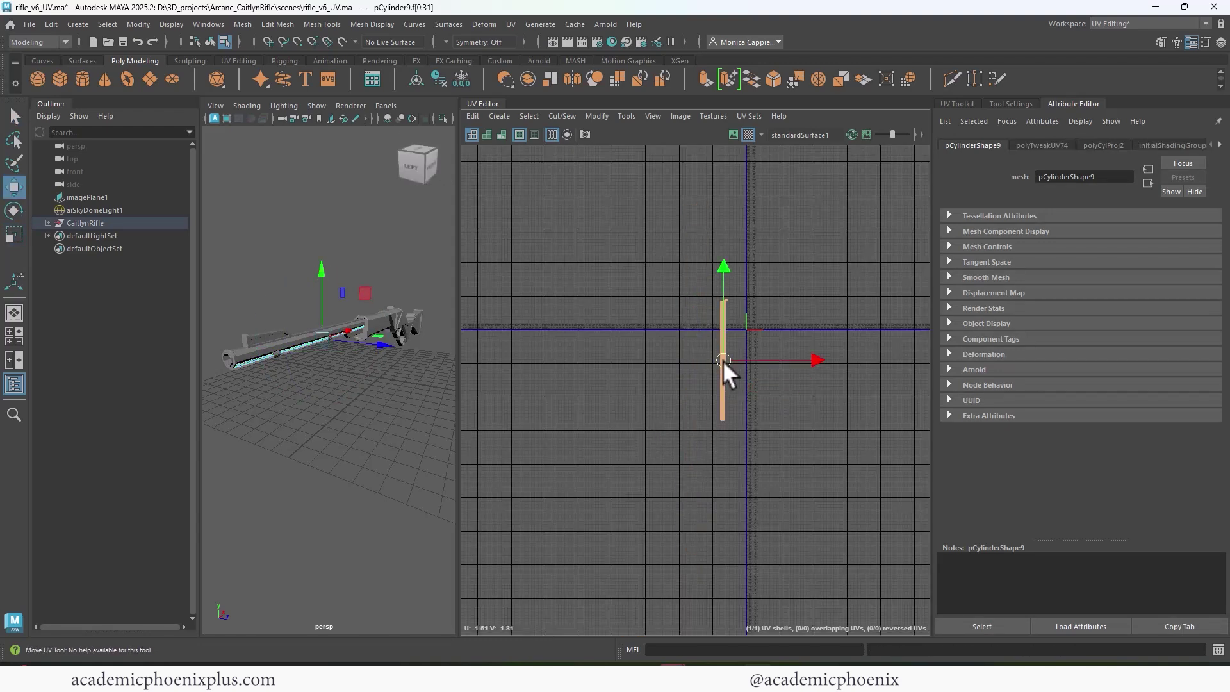
key("f")
key("f")
left_click_drag(347, 336, 444, 374, "alt")
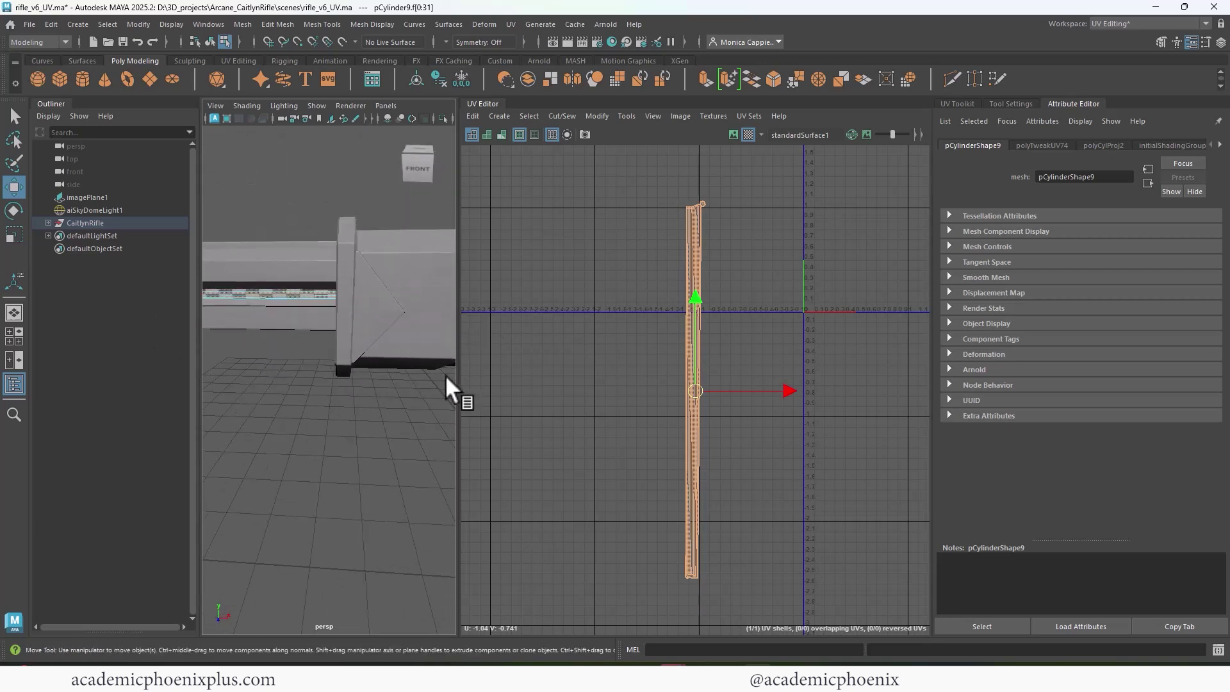
Step: Delete the UVs of the small end cap at the tip of the rod's strip shell and unfold the strip again
left_click(553, 490)
left_click(366, 250)
left_click(309, 291)
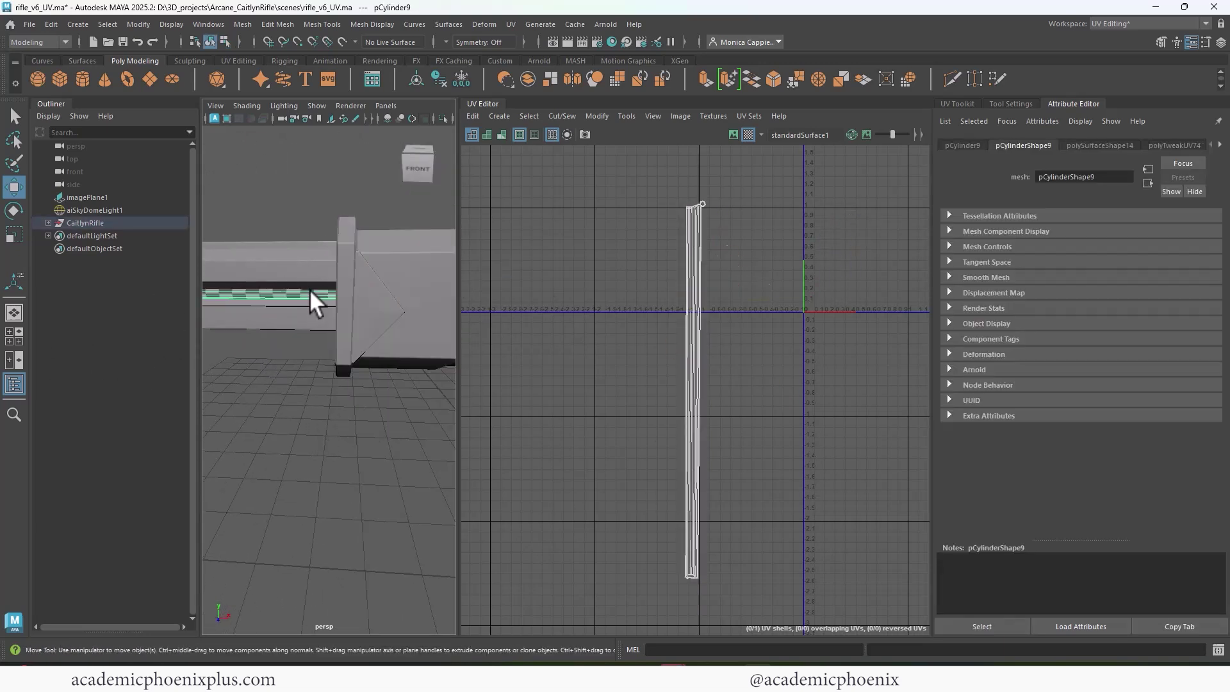
right_click_drag(304, 294, 454, 360)
scroll(746, 156, "up", 2)
middle_click_drag(746, 157, 748, 266, "alt")
left_click(705, 243)
key("Delete")
right_click_drag(694, 338, 571, 402)
Step: Apply a cylindrical projection to the octagonal clamp on the barrel, with its rotation set to 90 in X and 90 in Y
key("f")
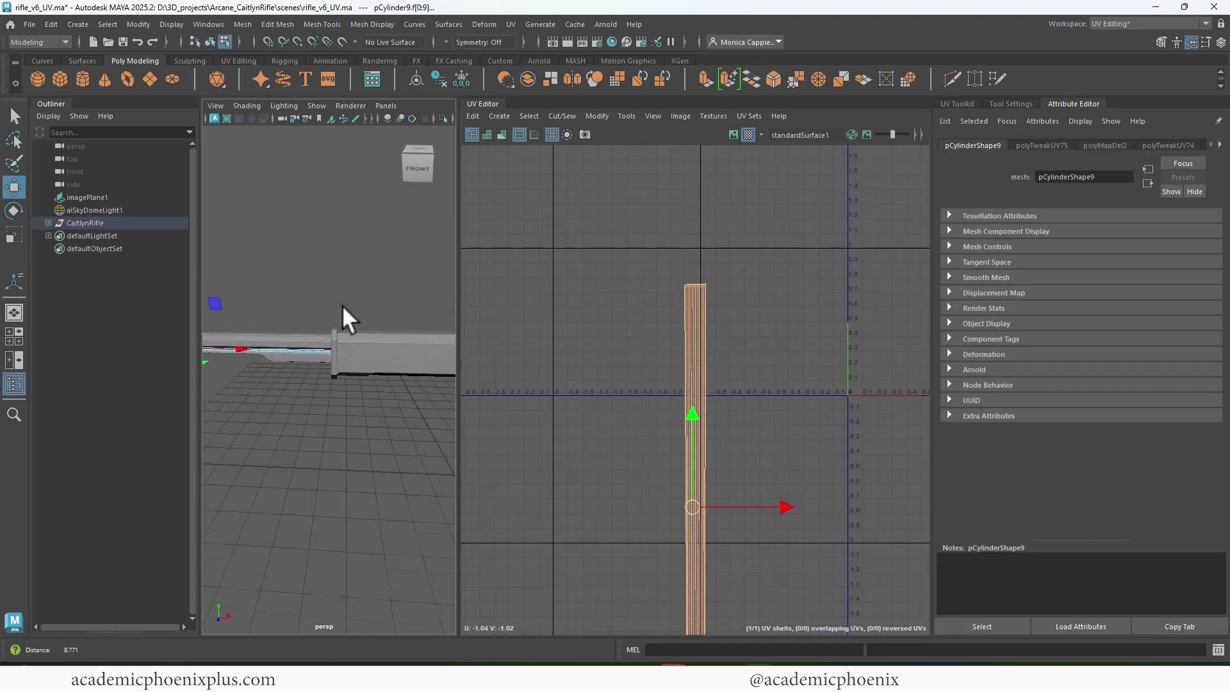
key("F8")
left_click(327, 312)
key("f")
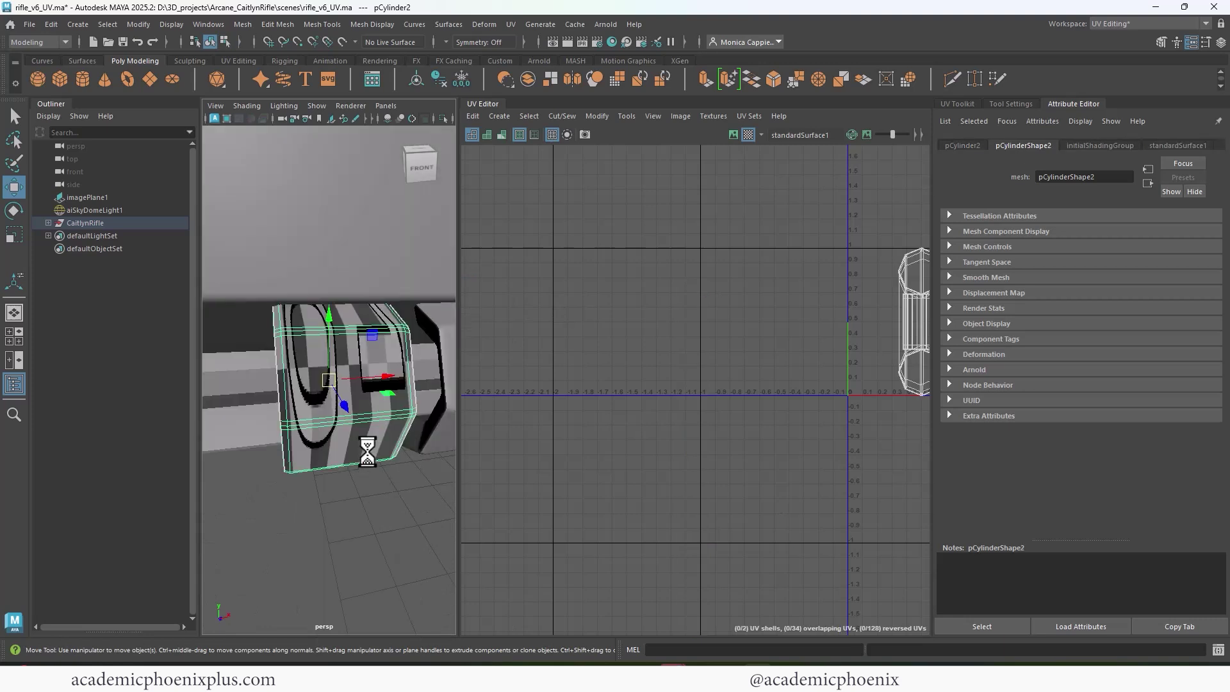
left_click_drag(365, 452, 363, 420, "alt")
left_click(510, 25)
left_click(542, 169)
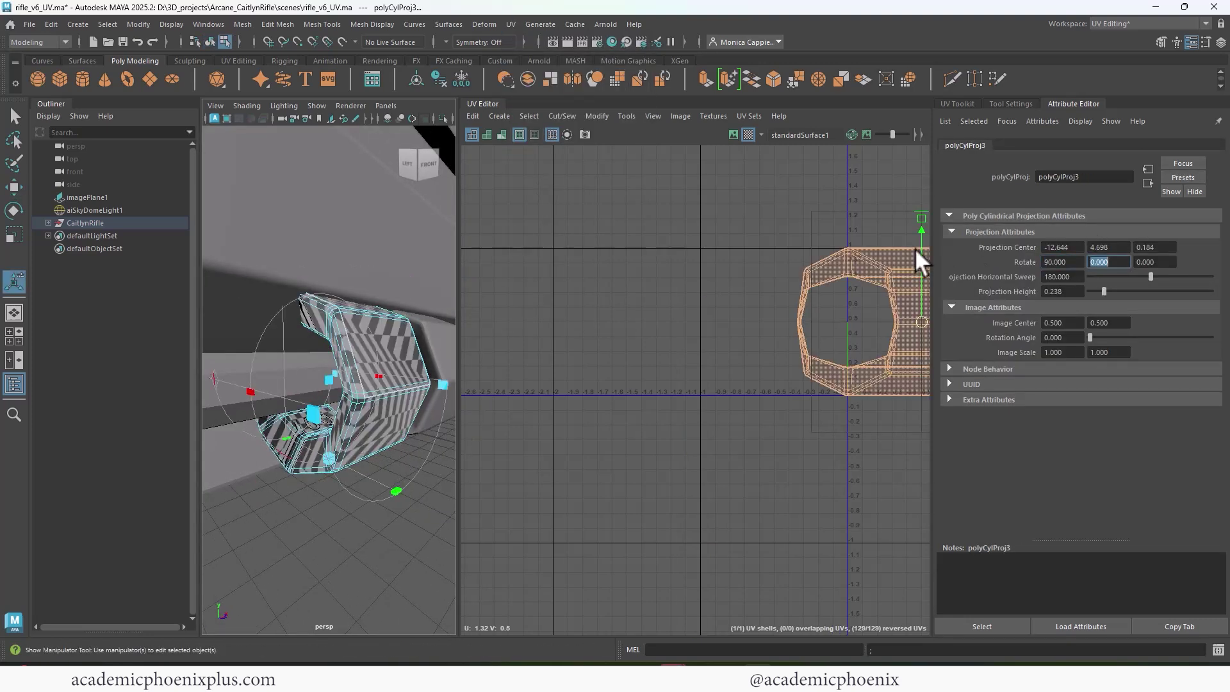
type("90")
key("Return")
Step: Try to unfold the clamp's UV strip
middle_click_drag(872, 322, 741, 317, "alt")
key("q")
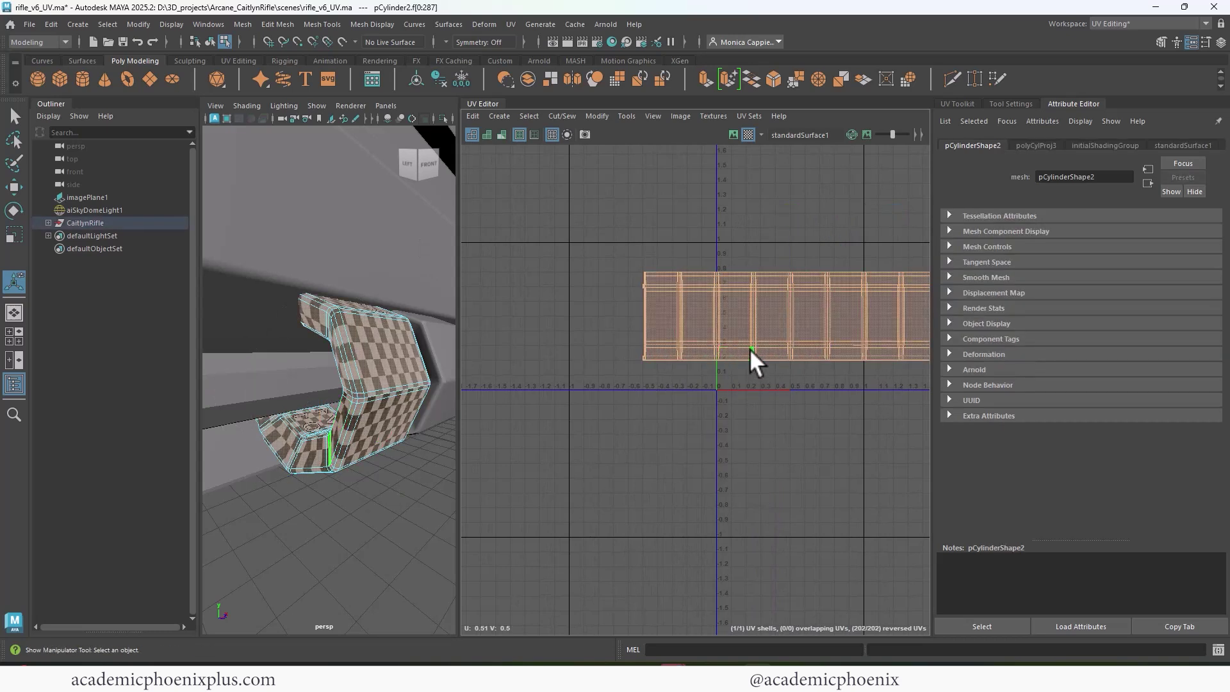
right_click_drag(659, 352, 602, 352, "shift")
key("ctrl+z")
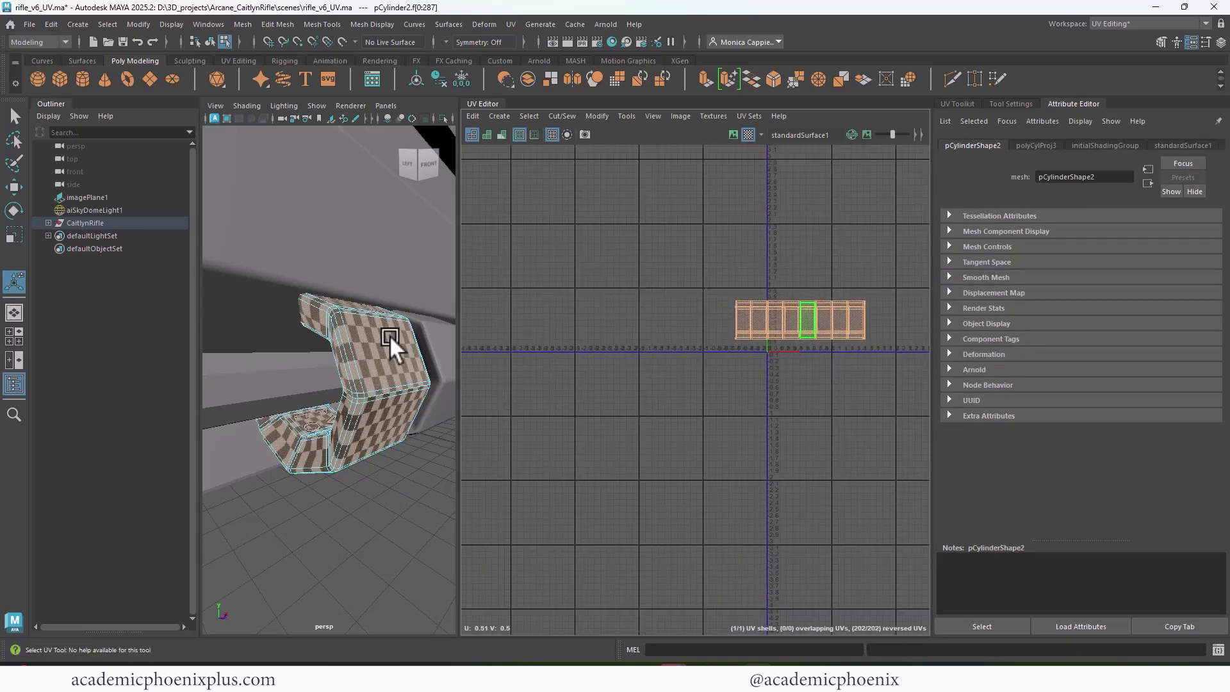
Step: Transfer the projected clamp's UVs to the matching clamp beside it on the barrel
right_click_drag(389, 337, 417, 310)
right_click_drag(410, 320, 279, 358, "alt")
left_click_drag(279, 359, 251, 356, "alt")
left_click(251, 358, "shift")
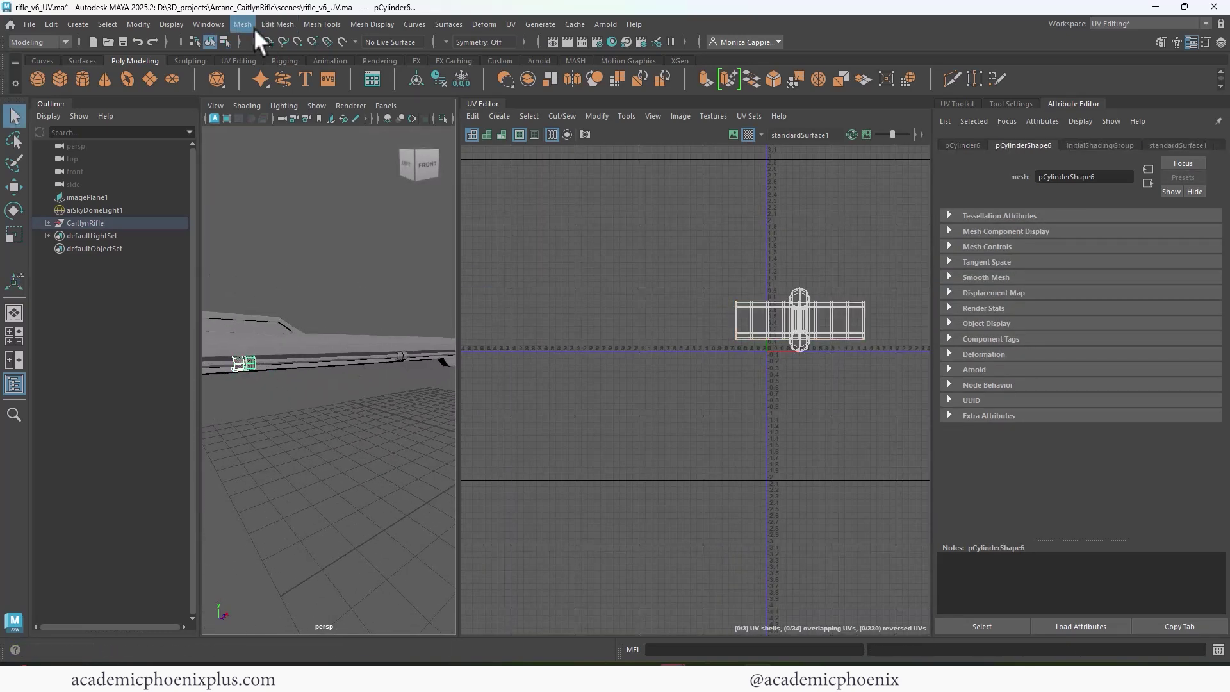
left_click(243, 24)
left_click(362, 271)
left_click(667, 365)
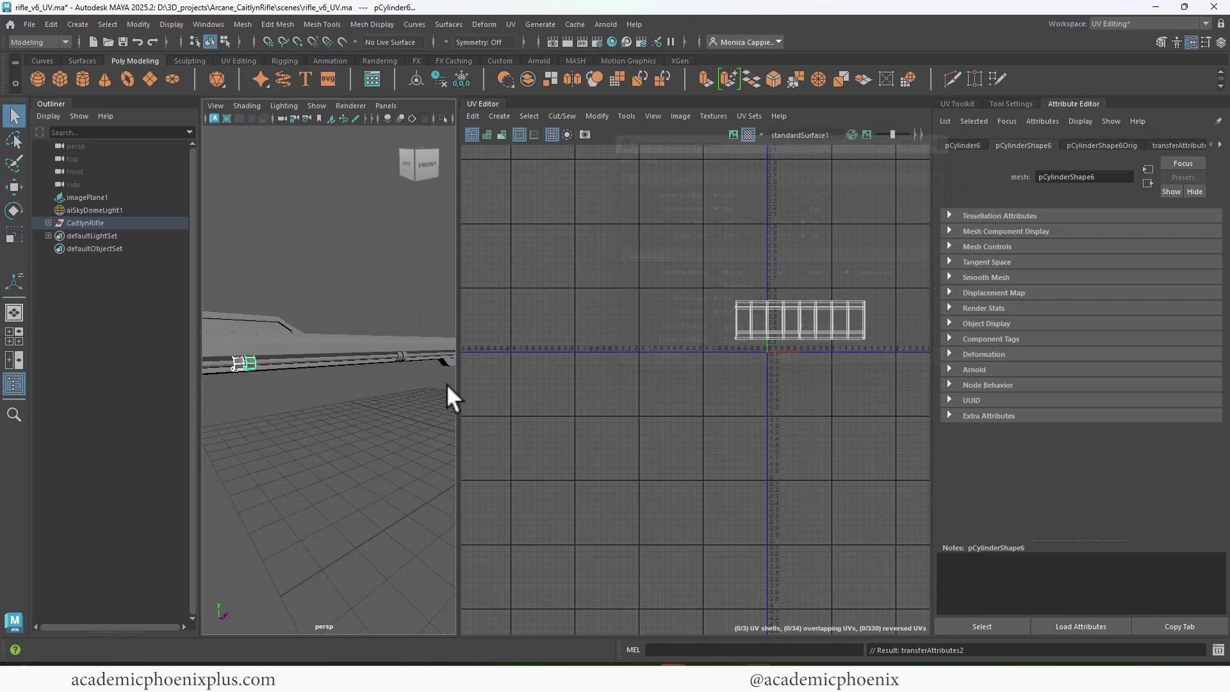
Step: Apply an automatic UV projection to the long angled block under the barrel
left_click(401, 355)
right_click_drag(410, 380, 397, 368, "alt")
left_click(397, 368)
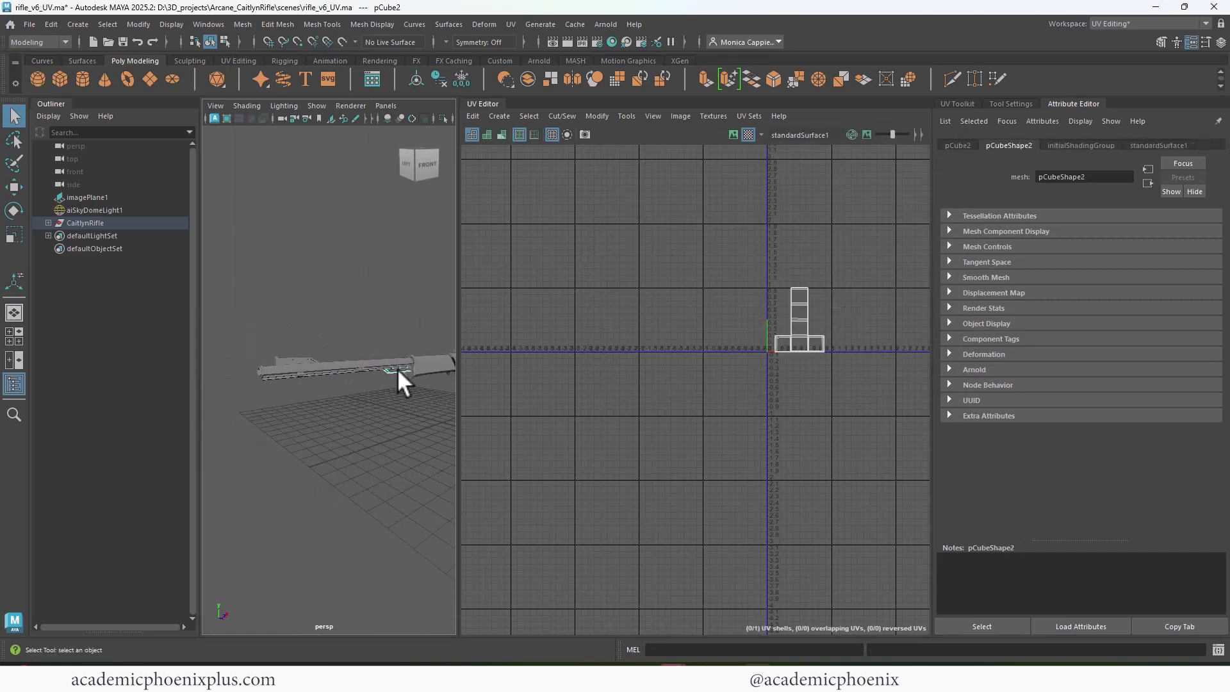
right_click_drag(393, 296, 460, 262)
left_click(510, 24)
left_click(542, 101)
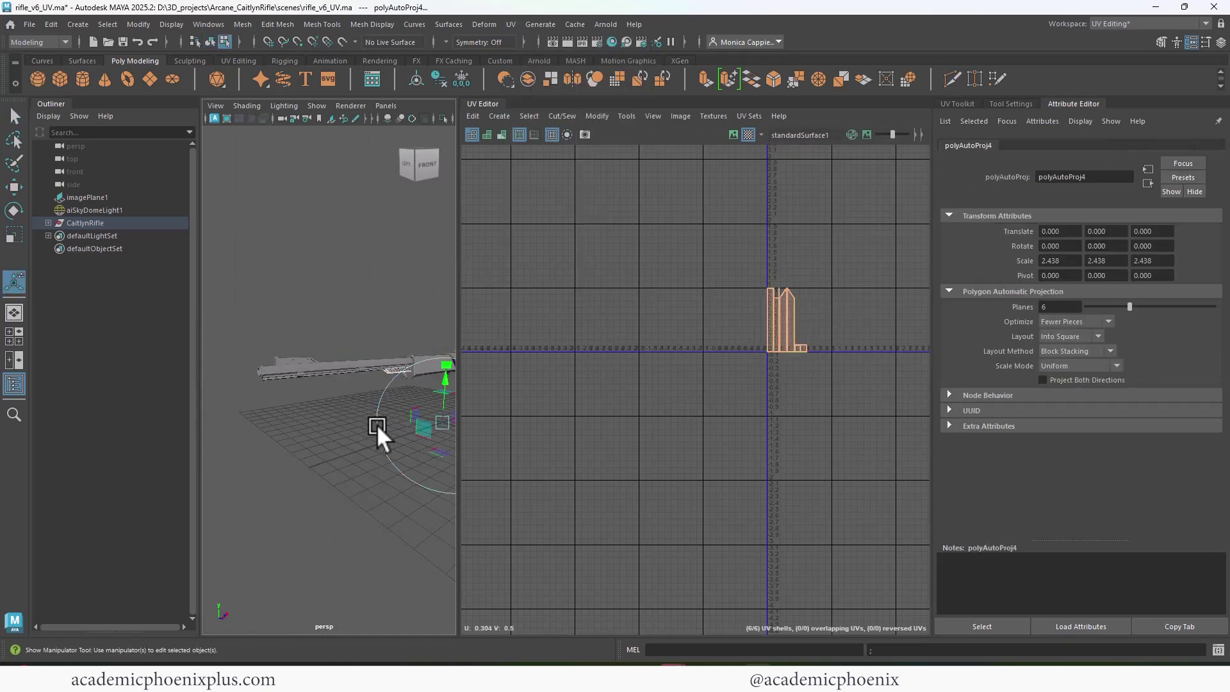
Step: Isolate the angled block in the viewport and delete its hidden top face
right_click_drag(787, 314, 775, 309)
key("f")
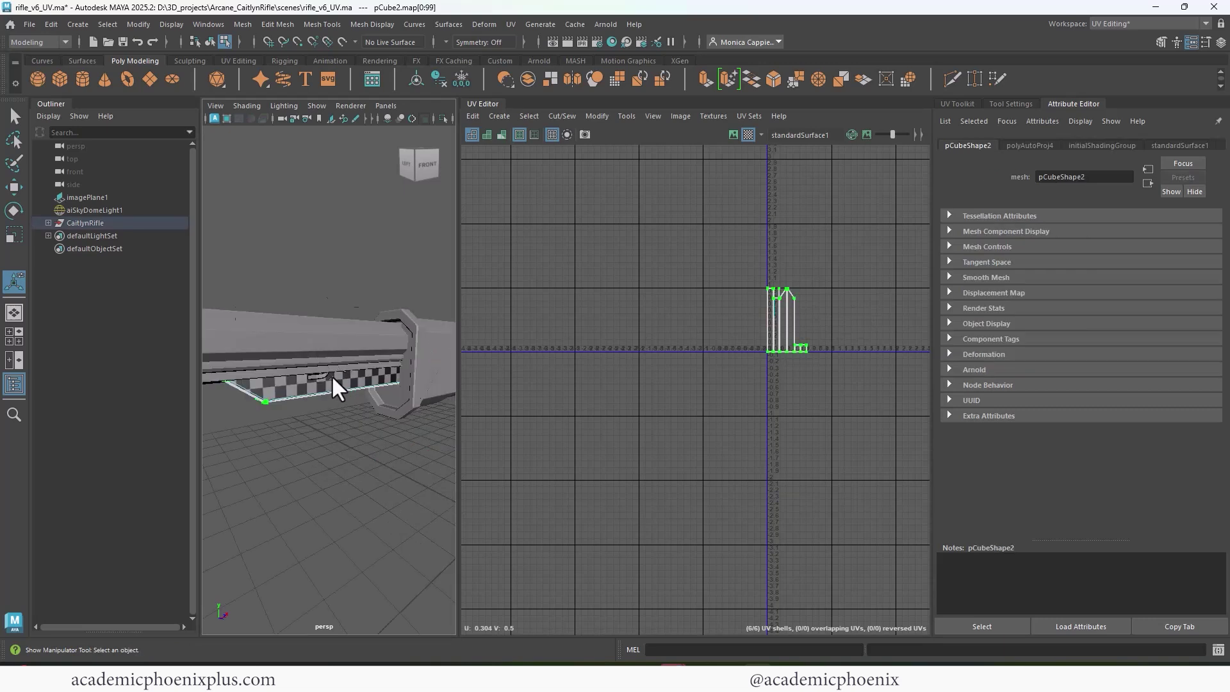
right_click_drag(332, 375, 339, 370)
left_click(443, 118)
left_click_drag(284, 360, 332, 397, "alt")
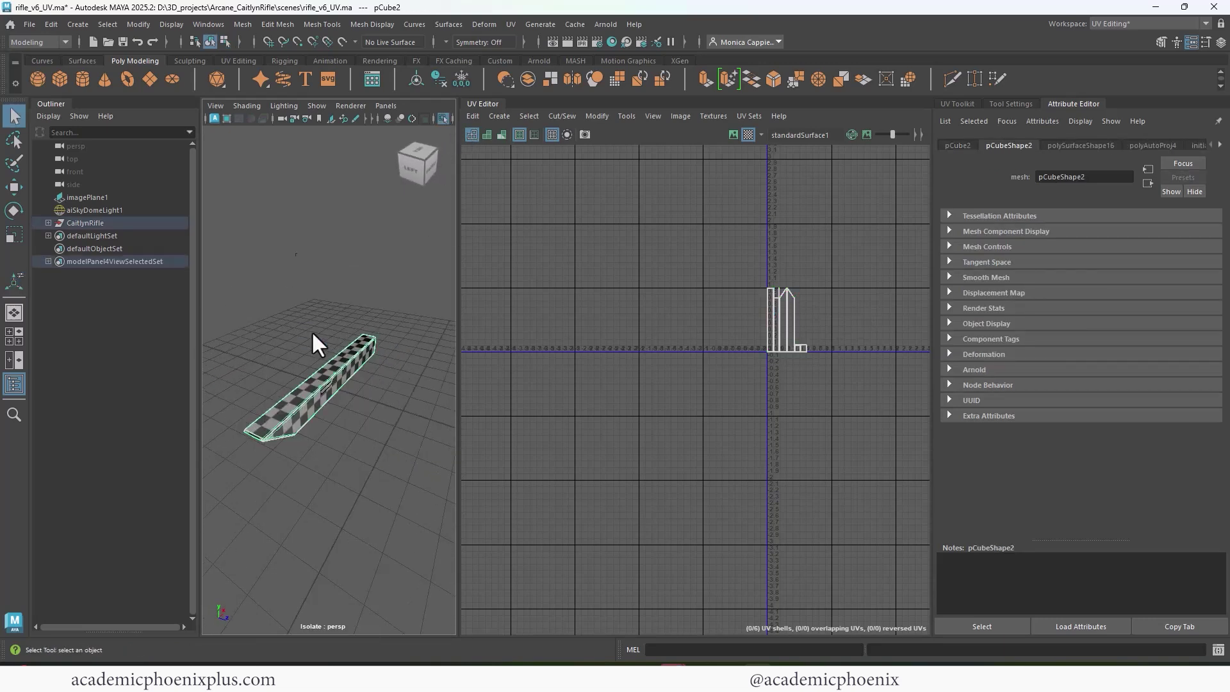
left_click(313, 383)
key("Delete")
right_click_drag(311, 331, 374, 320)
left_click_drag(375, 320, 343, 281, "alt")
key("f")
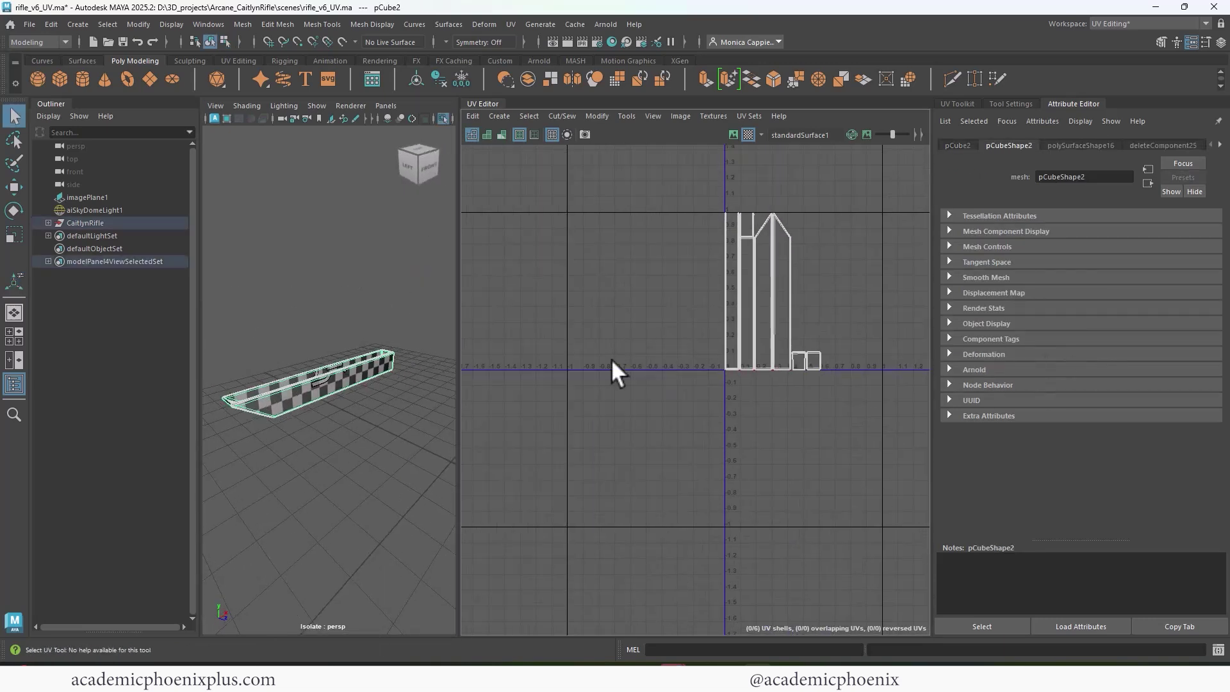
Step: Move and sew shared edges of the angled block's UV pieces, joining its sloped end and one long side
scroll(438, 356, "up", 5)
left_click_drag(438, 356, 329, 357, "alt")
key("F9")
scroll(878, 329, "up", 4)
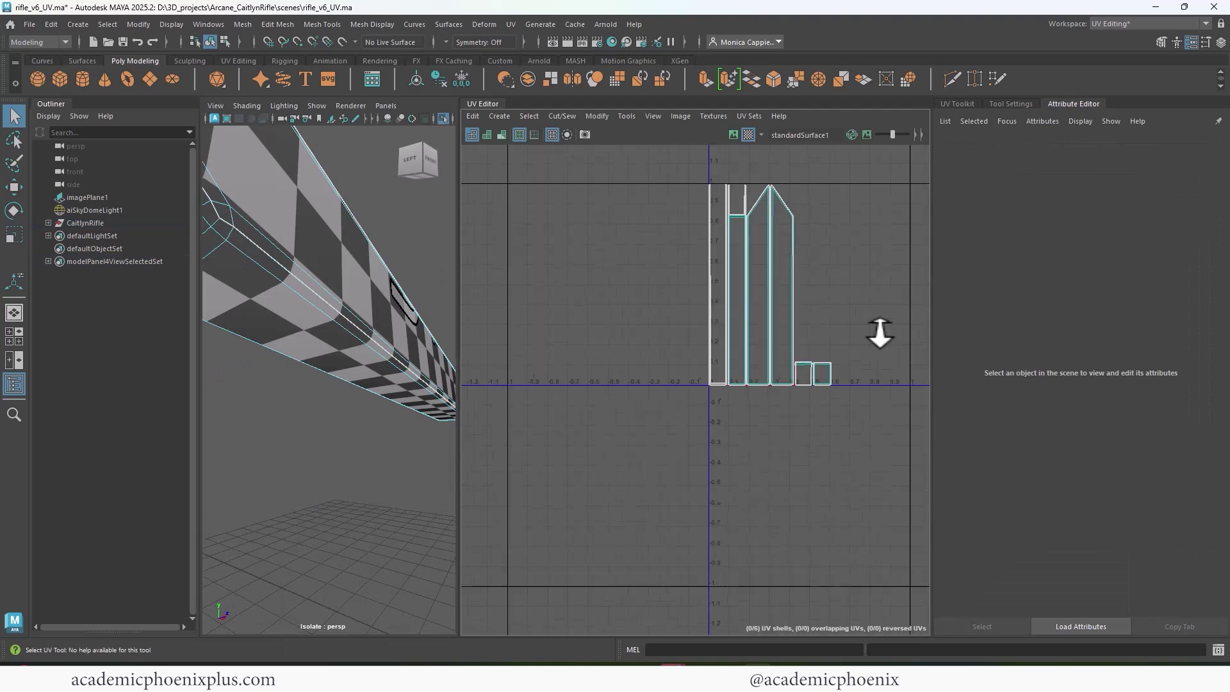
key("F10")
double_click(224, 220)
right_click_drag(777, 424, 779, 448, "shift")
left_click_drag(423, 333, 343, 245, "alt")
left_click(344, 245)
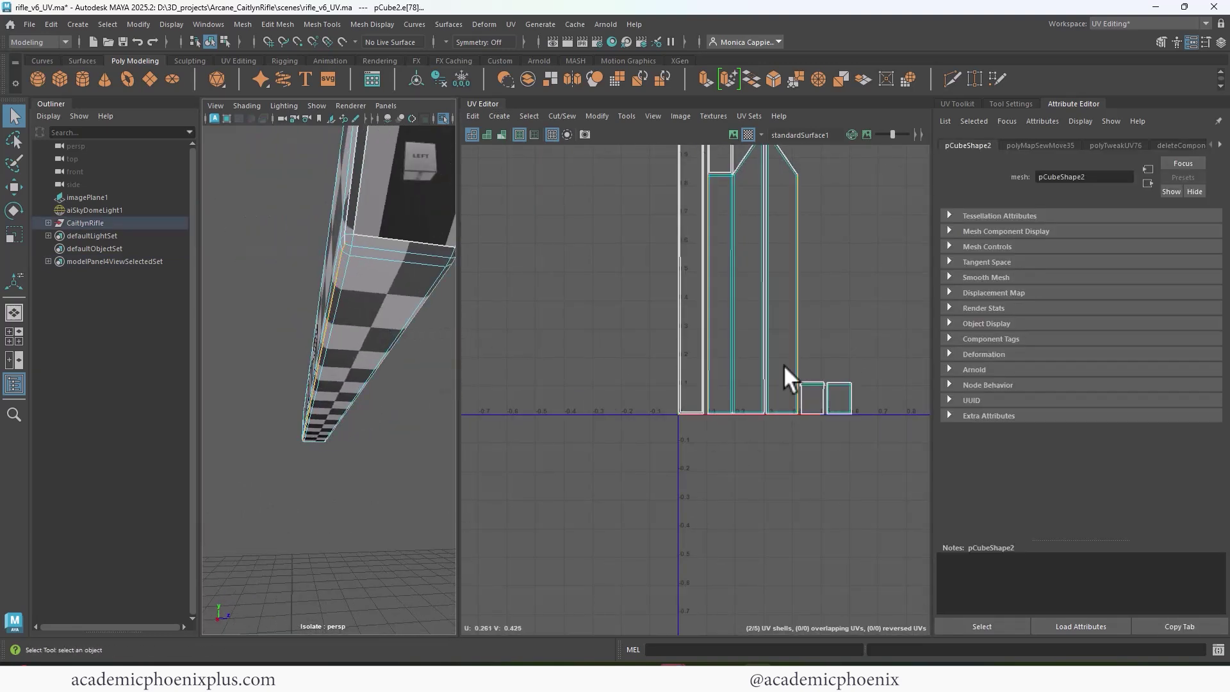
right_click_drag(782, 363, 782, 388, "shift")
Step: Move and sew the other long side onto the block's bottom strip and place the joined shell beside the narrow rim shell
left_click_drag(440, 309, 346, 312, "alt")
left_click(385, 328)
right_click_drag(743, 293, 741, 317, "shift")
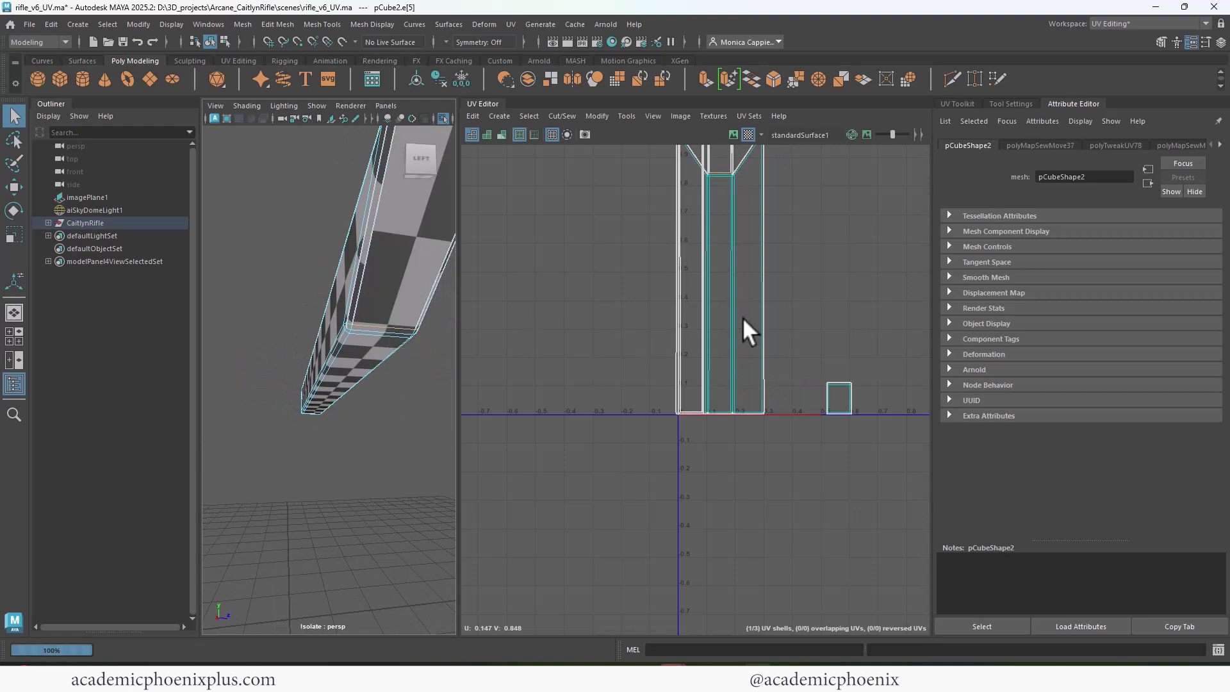
middle_click_drag(410, 285, 380, 352, "alt")
left_click(326, 347)
right_click_drag(766, 324, 741, 351, "shift")
right_click_drag(586, 356, 596, 372, "ctrl")
key("w")
left_click_drag(744, 263, 763, 261)
scroll(385, 367, "down", 3)
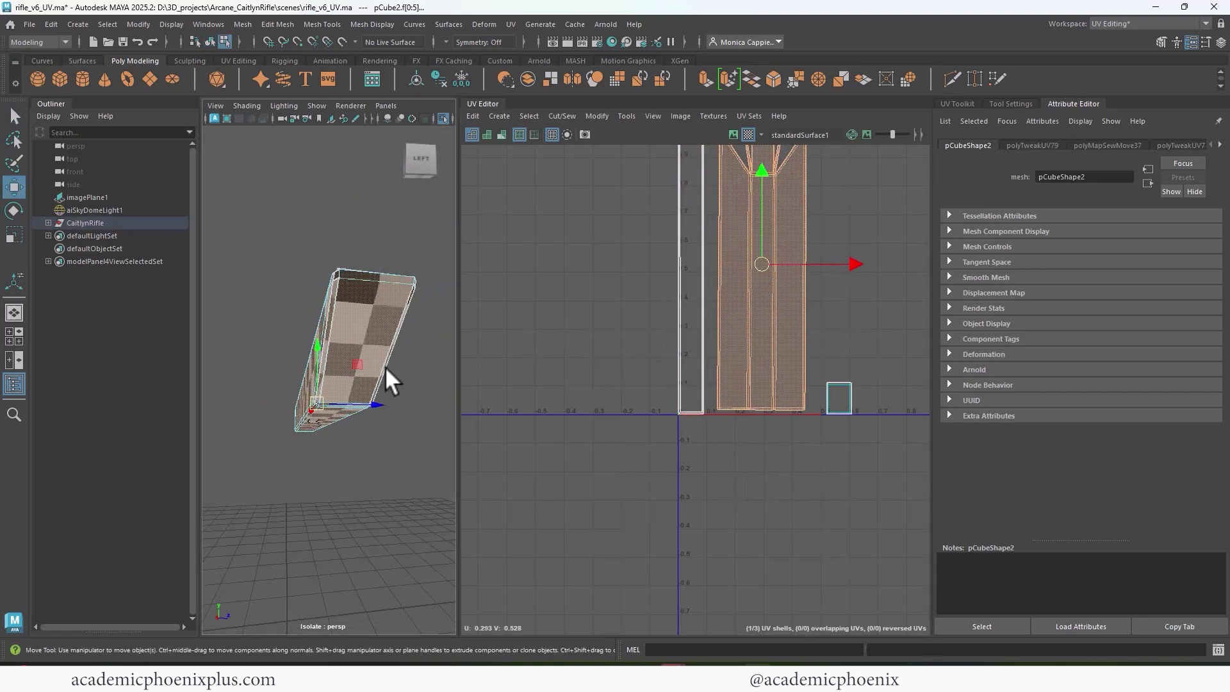
Step: Sew the slanted open edges between the sloped end piece and the two side panels of the block's main shell
left_click_drag(385, 366, 410, 365, "alt")
middle_click_drag(697, 328, 666, 429, "alt")
scroll(729, 247, "up", 3)
left_click(720, 230)
key("shift+s")
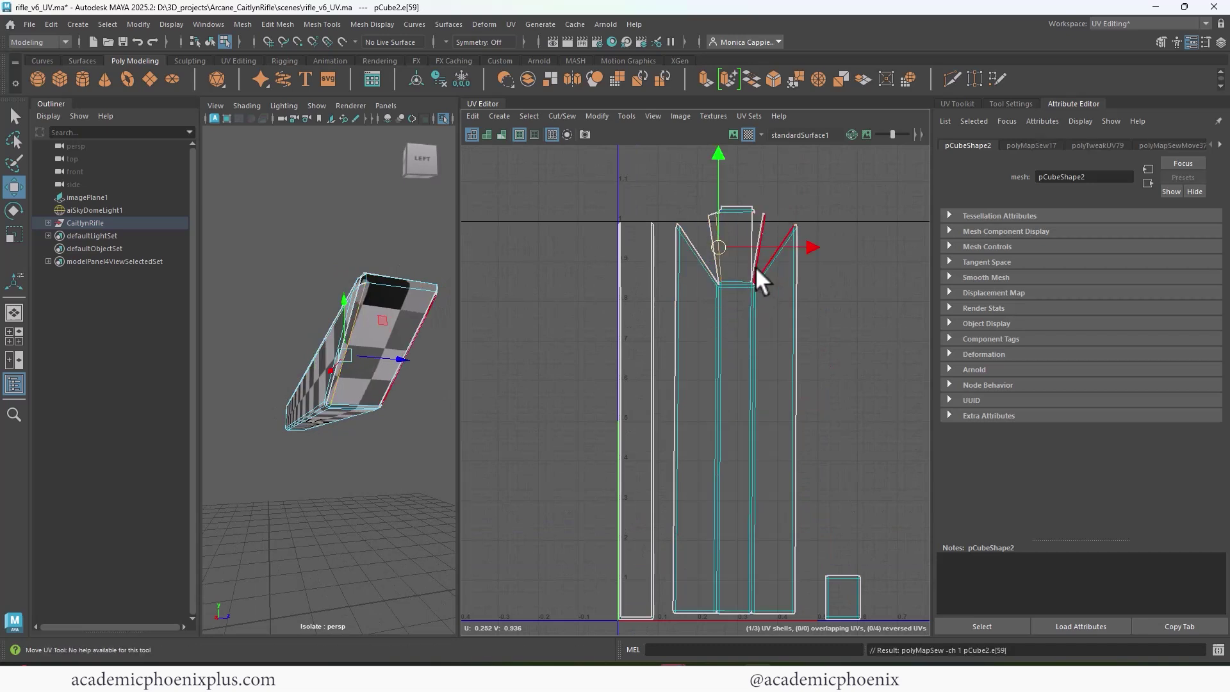
double_click(758, 261)
left_click(759, 260)
key("shift+s")
left_click(765, 263)
key("shift+s")
left_click(706, 263)
key("shift+s")
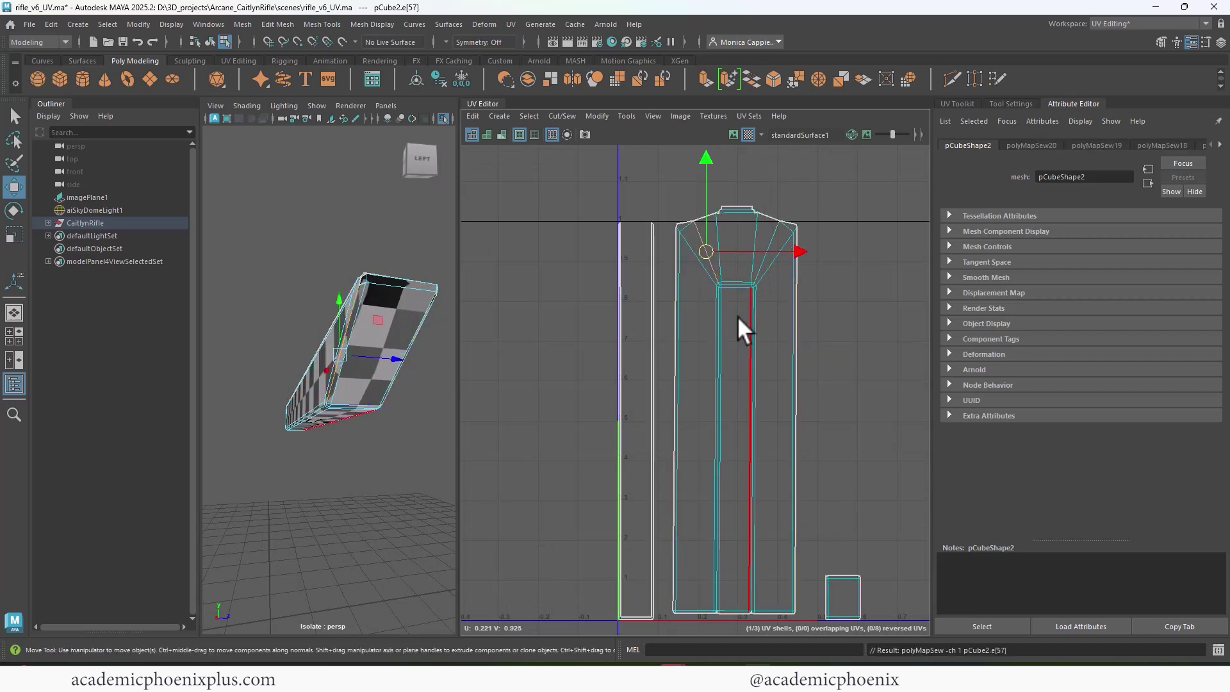
Step: Unfold the block's main shell and cut the two slanted seams at its sloped end
right_click_drag(738, 367, 578, 399)
double_click(740, 401)
left_click_drag(288, 420, 524, 298, "alt")
right_click_drag(754, 272, 755, 233)
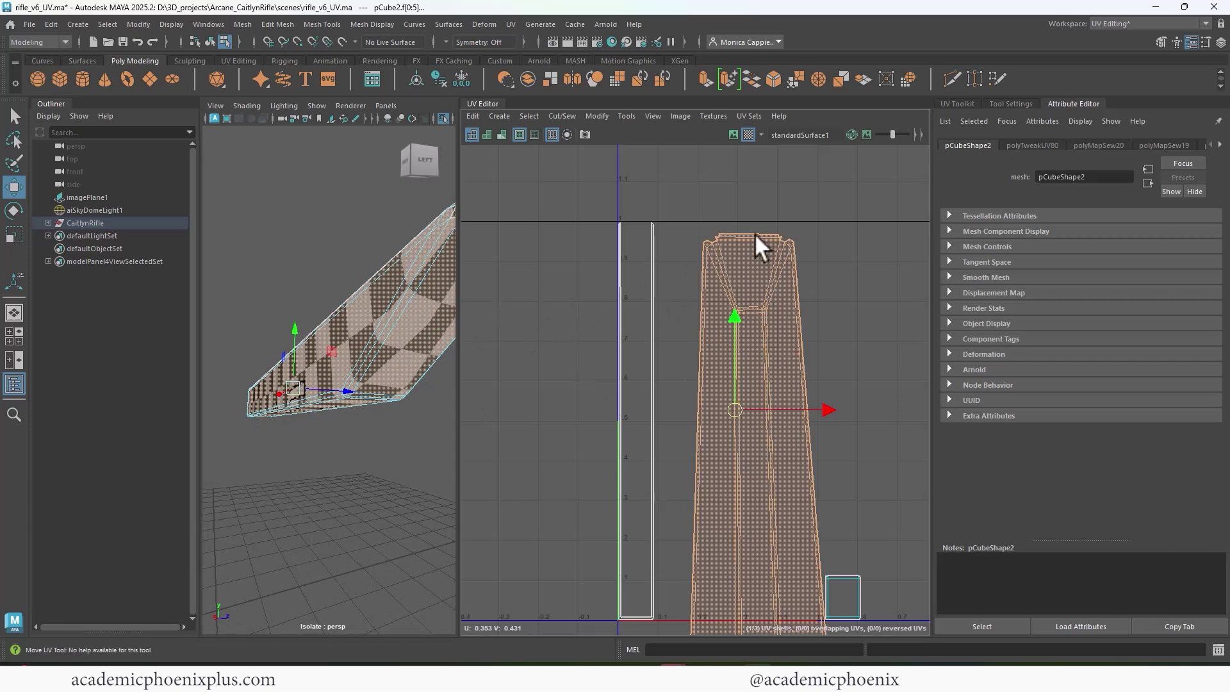
left_click(723, 274)
left_click(773, 282, "shift")
right_click_drag(763, 322, 678, 367, "shift")
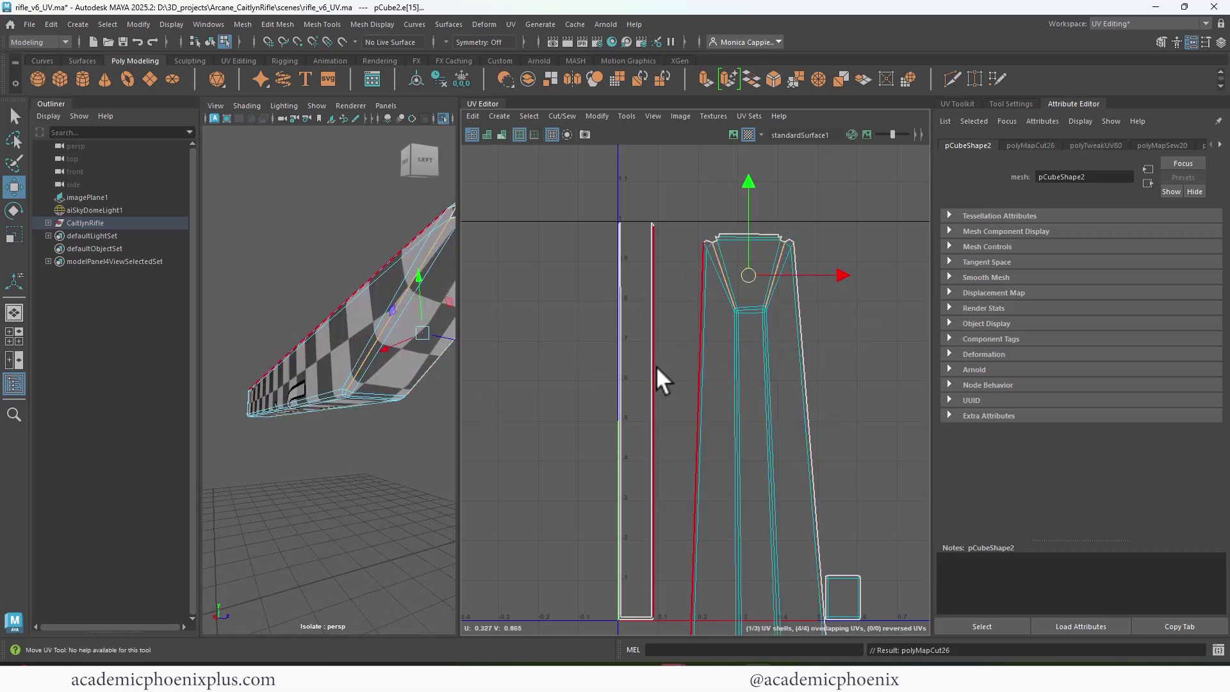
Step: Cut the narrow rim shell at its corners to separate its long bevel strips
left_click(654, 369)
middle_click_drag(634, 518, 688, 304, "alt")
right_click_drag(698, 339, 785, 378, "alt")
left_click(664, 461)
right_click_drag(621, 457, 576, 475, "shift")
left_click(568, 455)
key("g")
right_click_drag(689, 327, 652, 324, "alt")
middle_click_drag(651, 324, 615, 462, "alt")
Step: Move and sew the rim's long bevel strips onto the outer edges of the main shell's side panels
left_click(662, 360)
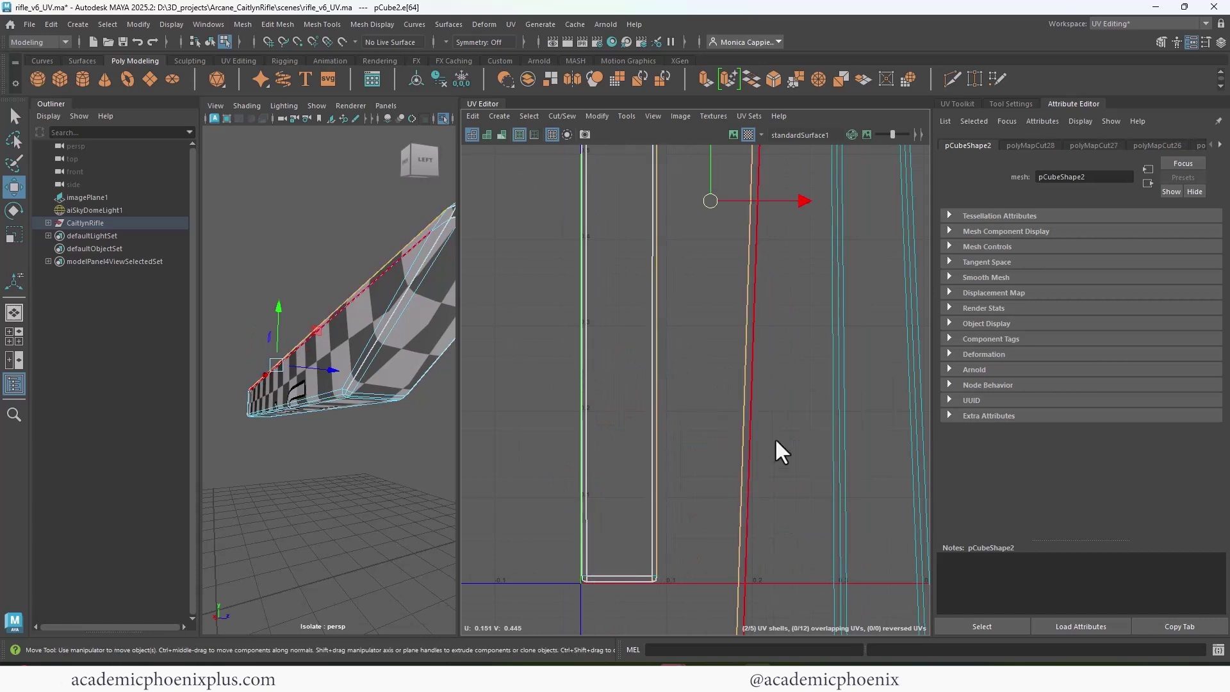
right_click_drag(775, 442, 826, 420, "shift")
middle_click_drag(911, 396, 807, 409, "alt")
left_click(906, 400)
key("g")
Step: Move and sew the square end cap and its leftover rim strip onto the flat end of the main shell
middle_click_drag(769, 511, 739, 277, "alt")
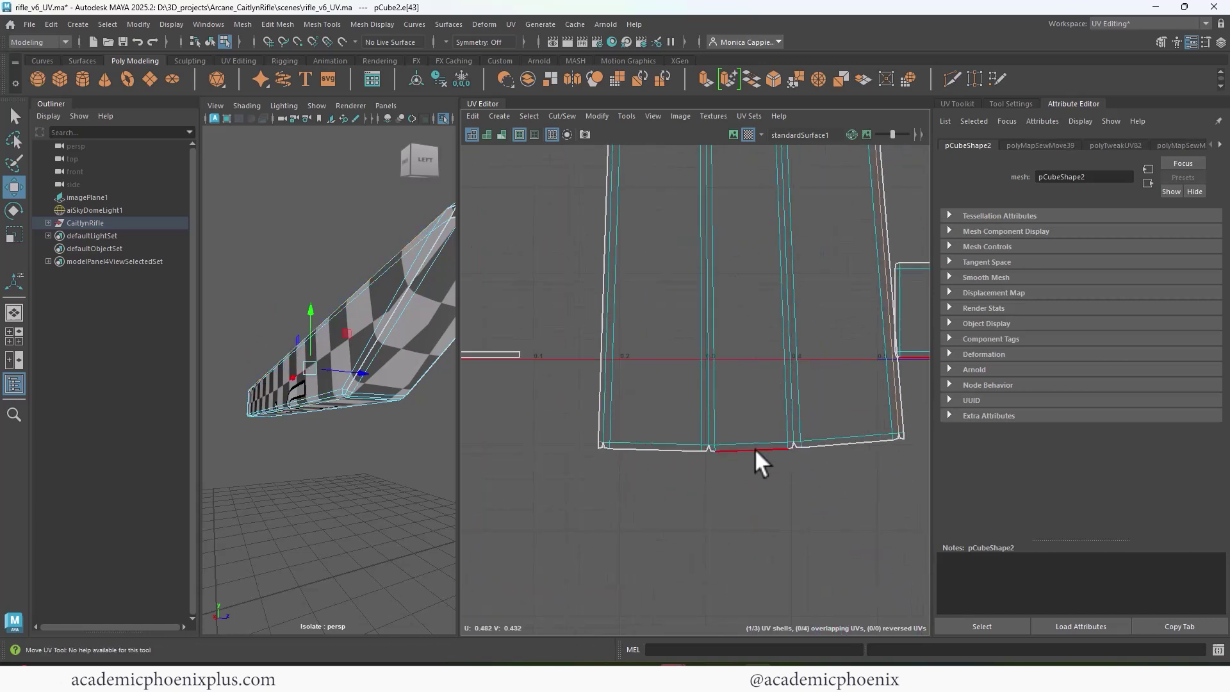
left_click(754, 448)
key("g")
left_click(487, 349)
right_click_drag(573, 389, 538, 342, "alt")
middle_click_drag(538, 343, 596, 453, "alt")
left_click(594, 500)
key("g")
Step: Unfold the angled block's complete UV shell
right_click_drag(764, 422, 615, 460)
double_click(767, 452)
middle_click_drag(726, 514, 661, 431, "alt")
right_click_drag(661, 431, 832, 438, "alt")
middle_click_drag(833, 439, 818, 363, "alt")
Step: Sew the small open corner edges around the square end cap and side panels at the shell's flat end
right_click_drag(818, 363, 825, 315)
middle_click_drag(873, 402, 836, 383, "alt")
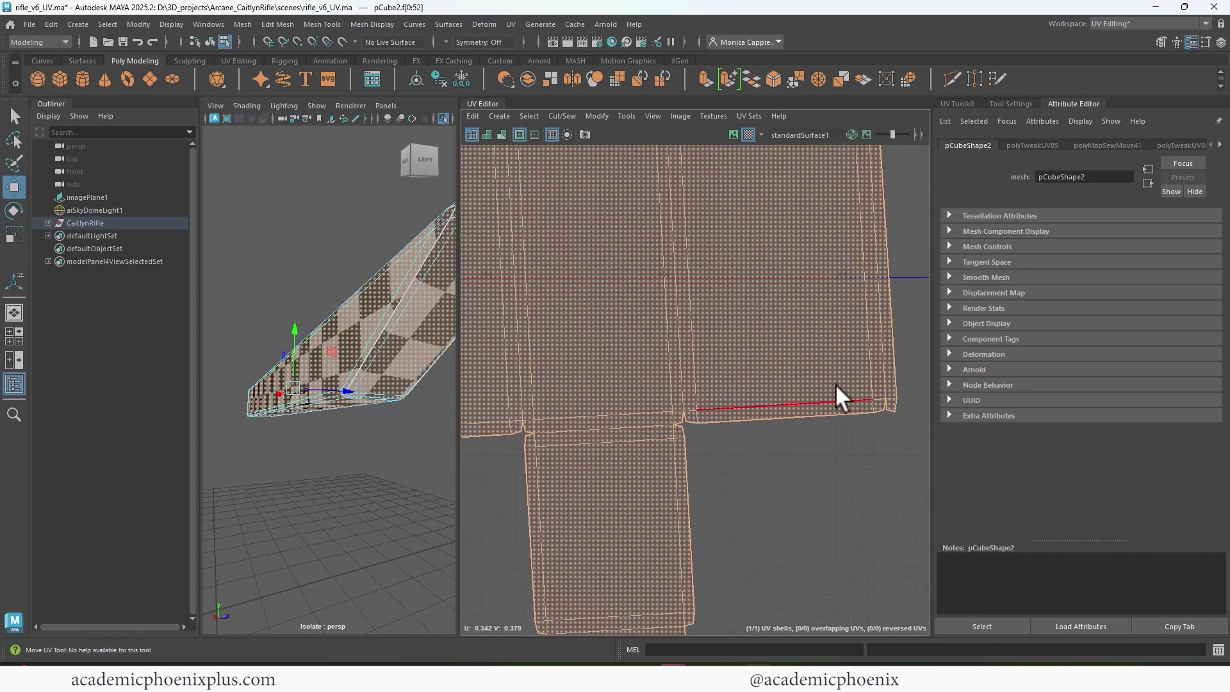
double_click(647, 420)
middle_click_drag(615, 427, 712, 403, "alt")
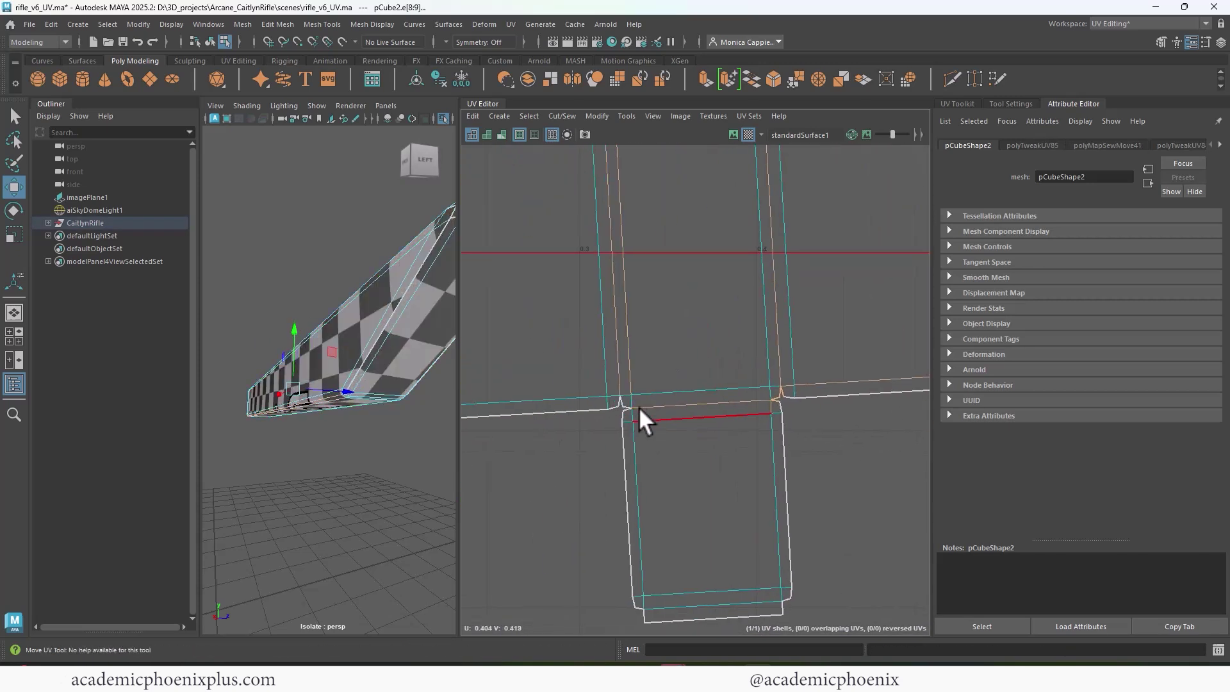
left_click_drag(641, 419, 626, 397, "shift")
right_click_drag(713, 417, 726, 443, "shift")
middle_click_drag(726, 442, 930, 416, "alt")
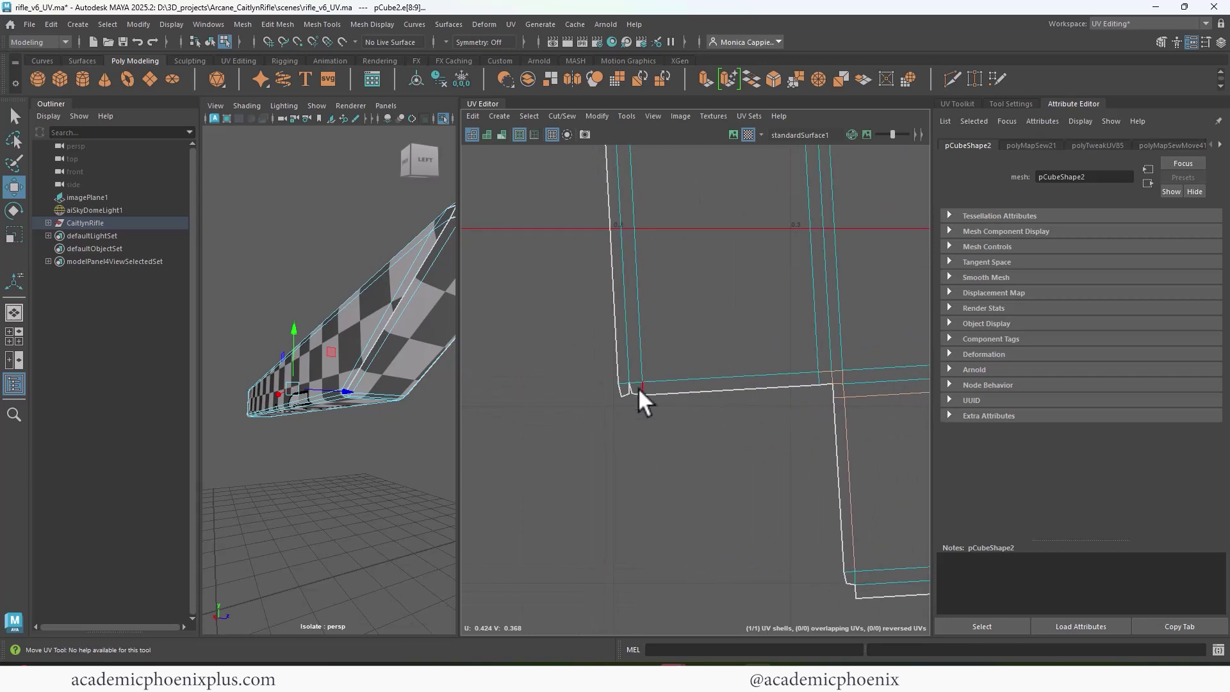
left_click_drag(637, 387, 619, 403)
right_click_drag(762, 272, 659, 281, "shift")
Step: Sew the small open corner edges on the sloped end piece and on the tips of both side panels
middle_click_drag(647, 205, 595, 513, "alt")
middle_click_drag(711, 167, 702, 383, "alt")
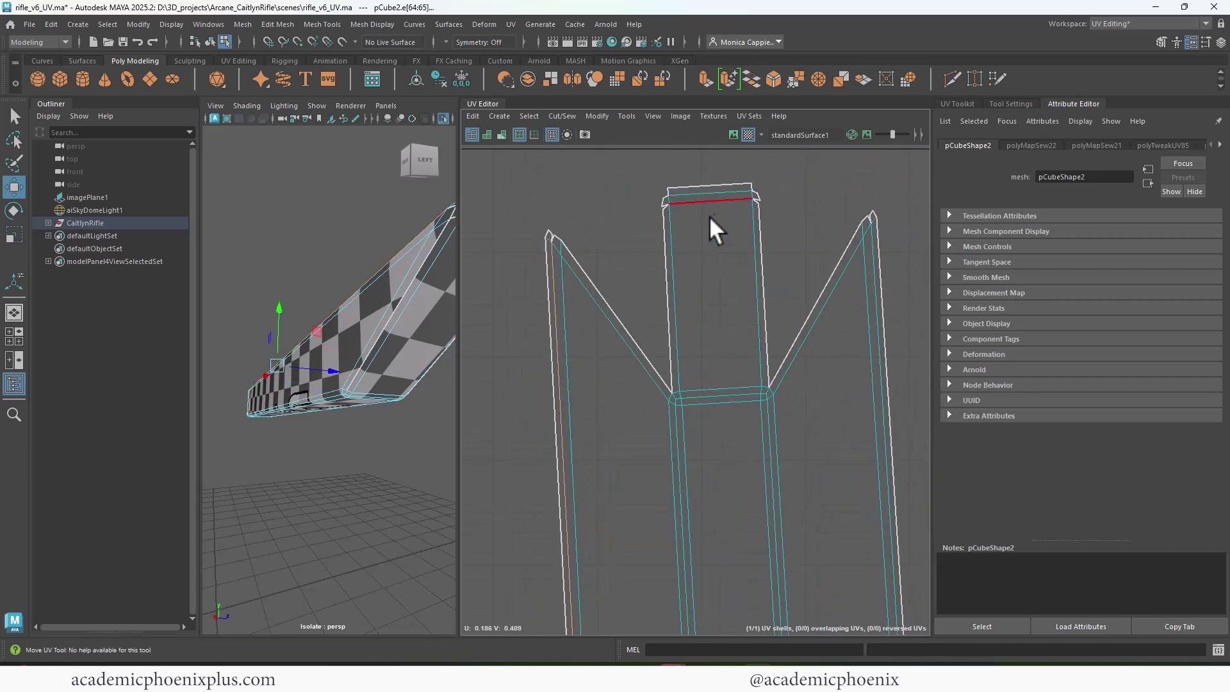
left_click_drag(678, 214, 656, 193)
key("g")
left_click_drag(750, 205, 766, 190)
key("g")
left_click_drag(871, 229, 870, 217)
key("g")
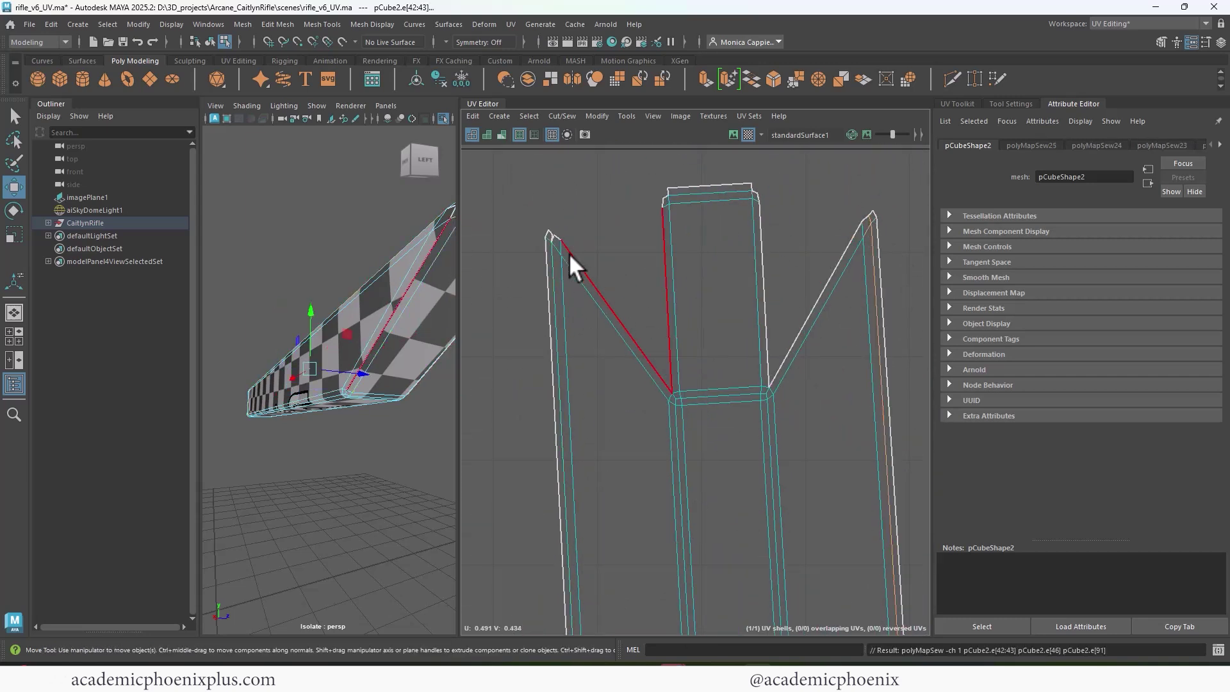
left_click_drag(556, 244, 549, 232)
key("g")
Step: Unfold the angled block's shell again and rotate it slightly to straighten it
right_click_drag(760, 345, 761, 379)
left_click(731, 385)
double_click(731, 384)
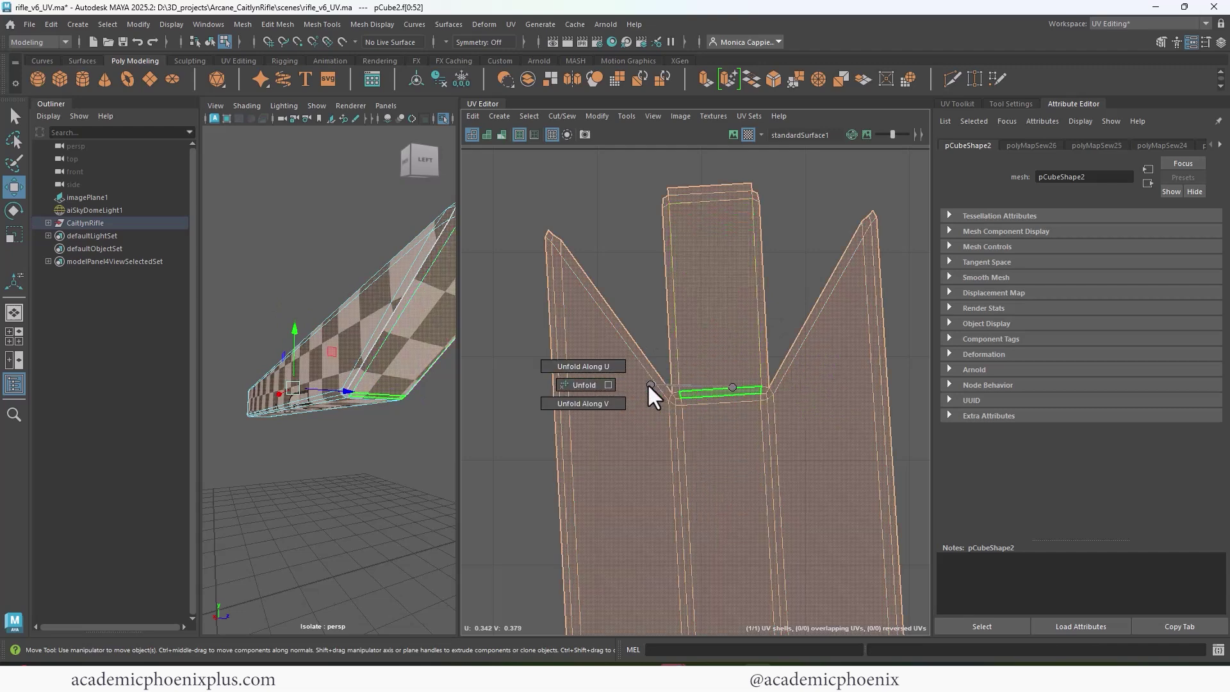
right_click_drag(647, 383, 432, 262, "alt")
middle_click_drag(769, 474, 662, 363, "alt")
key("e")
left_click_drag(738, 375, 740, 382)
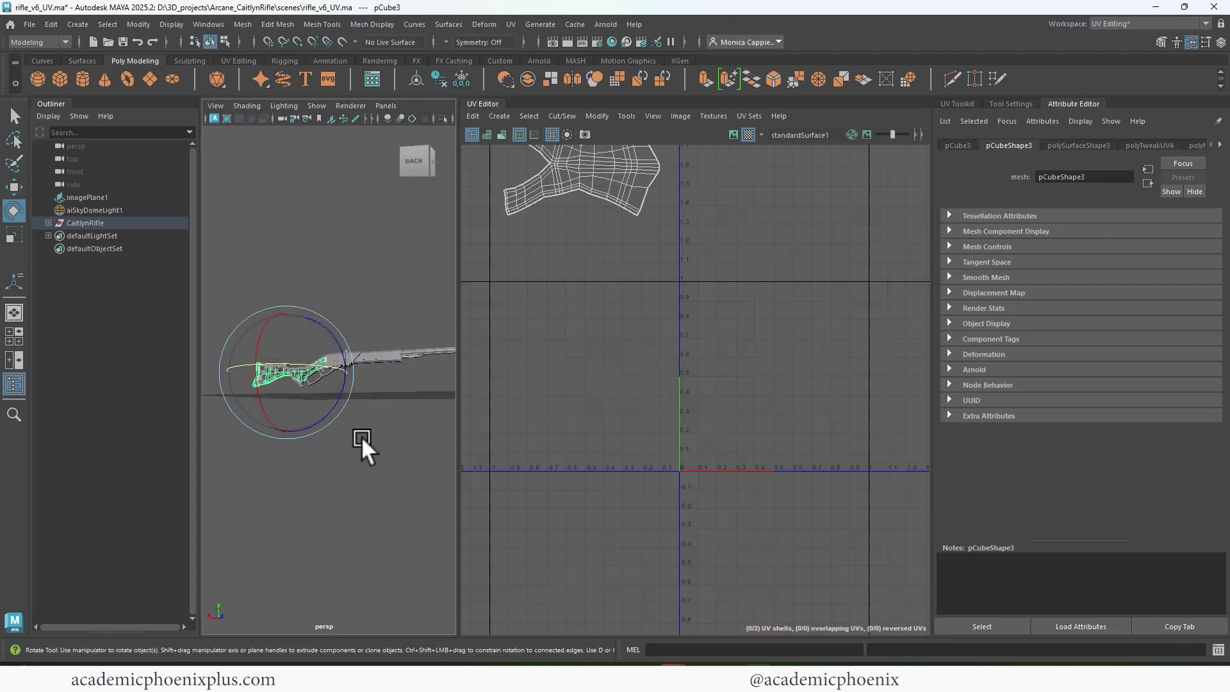
Step: Apply a planar projection to the curved trigger so its side profile is laid out in UV space
left_click(314, 425)
left_click(511, 24)
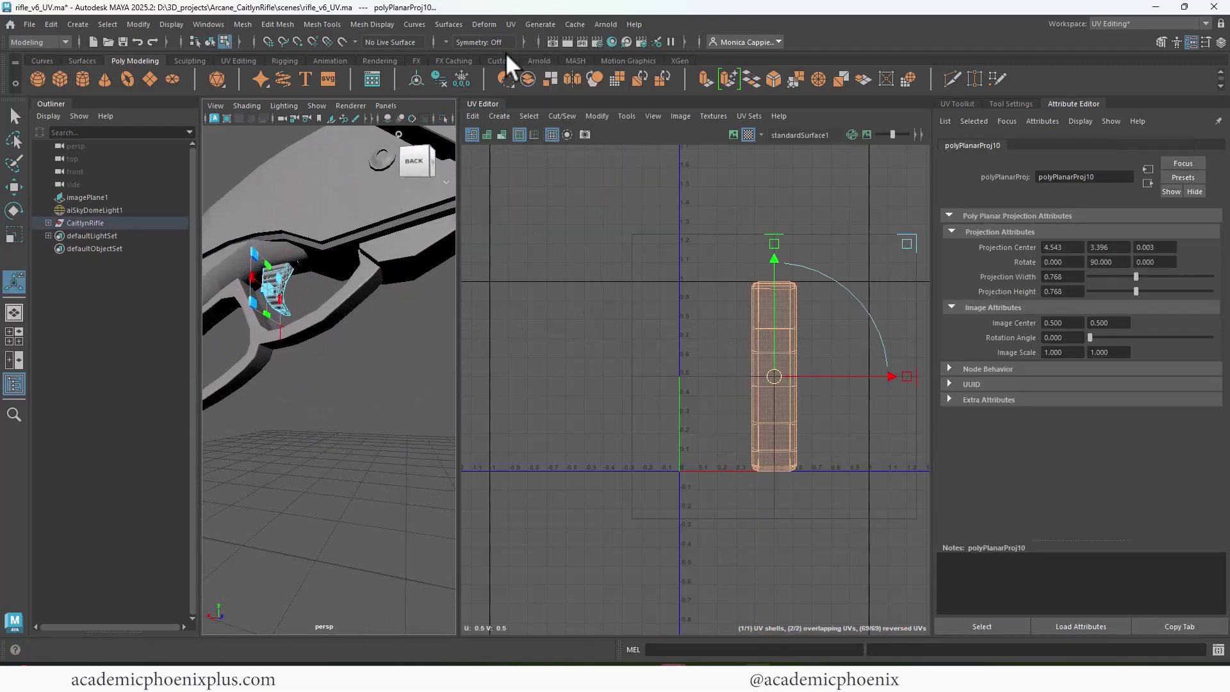
left_click(510, 24)
left_click(642, 182)
left_click_drag(377, 301, 282, 359, "alt")
left_click(732, 247)
left_click(669, 361)
Step: Select the edge loop along the trigger's side outline and cut the UVs along it
middle_click_drag(321, 250, 291, 324, "alt")
right_click_drag(291, 323, 378, 320, "alt")
right_click_drag(310, 269, 302, 233)
left_click(300, 234)
double_click(319, 183, "shift")
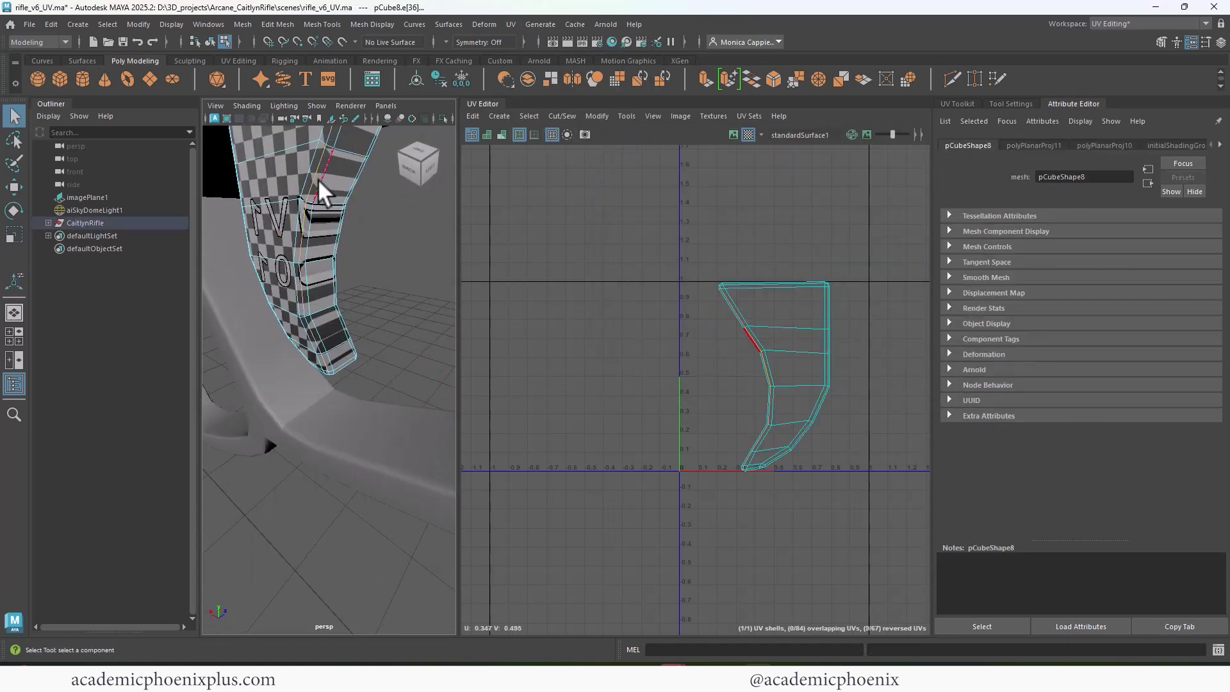
left_click_drag(307, 301, 336, 294, "alt")
mouse_move(336, 293)
right_mouse_down("alt")
mouse_move(374, 313)
mouse_move(329, 310)
right_mouse_up("alt")
left_click_drag(329, 310, 339, 346, "alt")
middle_click_drag(340, 346, 348, 318, "alt")
left_click_drag(378, 398, 336, 398, "alt")
right_click_drag(788, 424, 790, 422, "shift")
Step: Isolate the trigger in the viewport
right_click_drag(776, 310, 723, 292)
right_click_drag(320, 168, 334, 153)
key("ctrl+1")
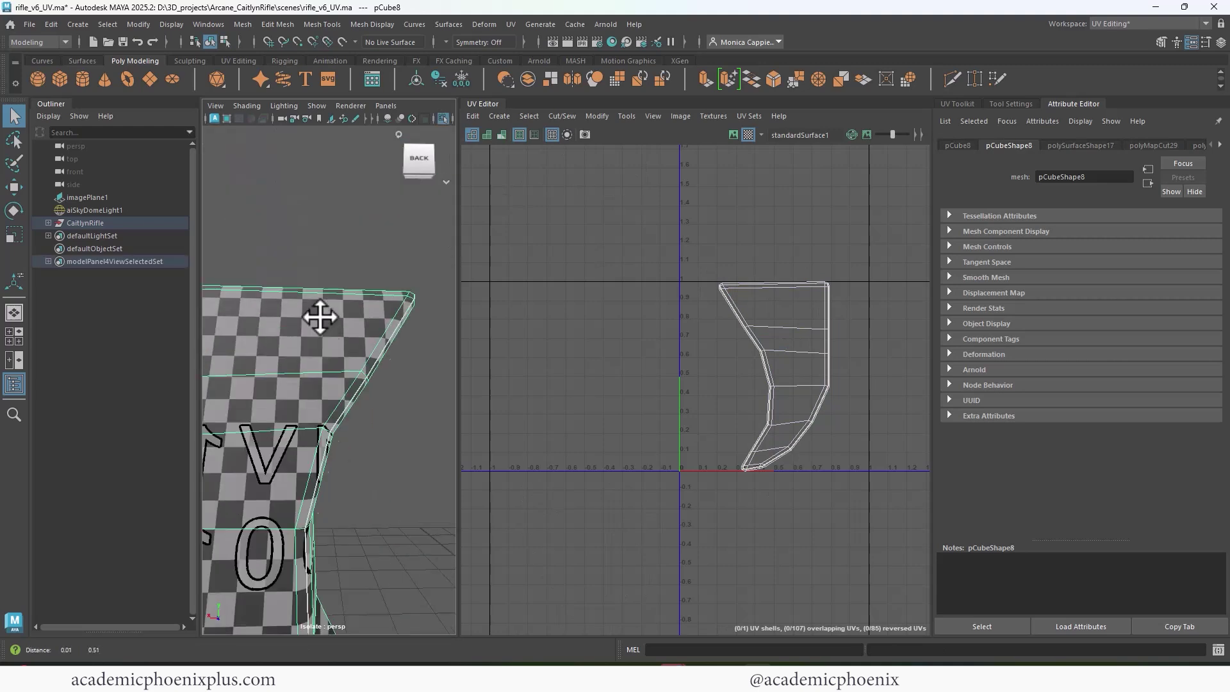
Step: Select the trigger's whole UV shell and unfold it, with the open upper rim brought into view
right_click_drag(800, 349, 711, 386)
double_click(807, 377)
left_click_drag(419, 434, 352, 412, "alt")
right_click_drag(352, 412, 384, 384, "alt")
middle_click_drag(384, 384, 371, 358, "alt")
scroll(370, 358, "up", 3)
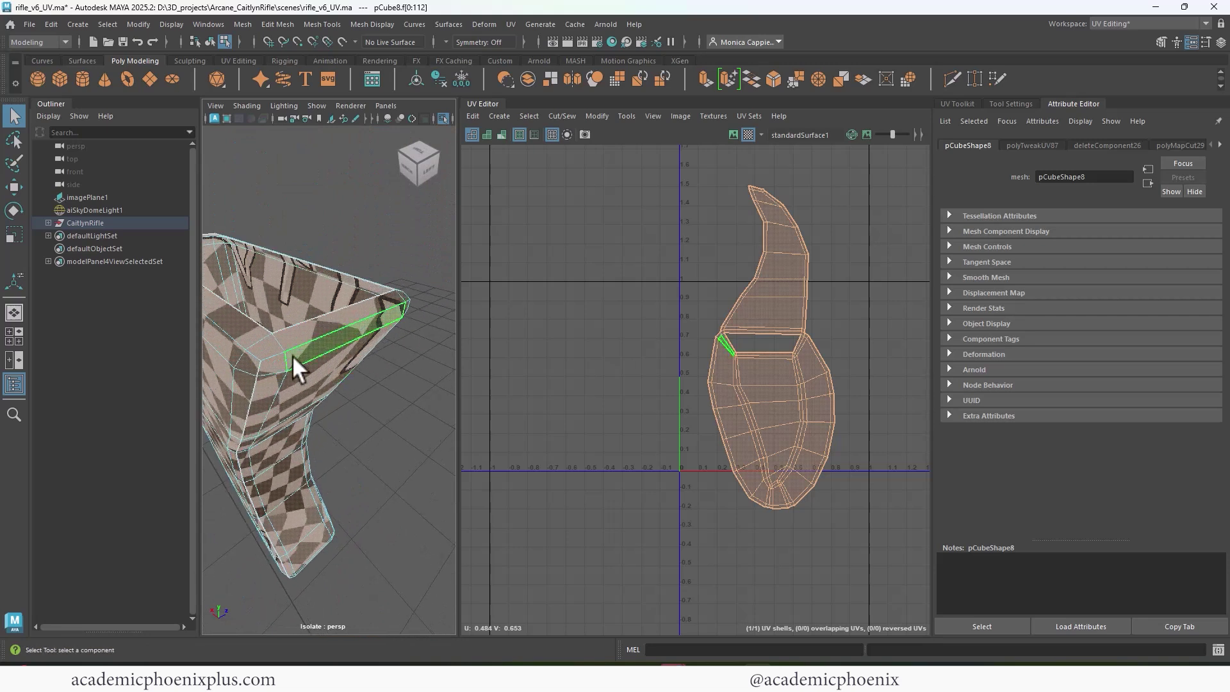
Step: Cut the trigger's UVs along a corner edge loop, sew the neighbouring loop back, and unfold the shells
double_click(290, 366)
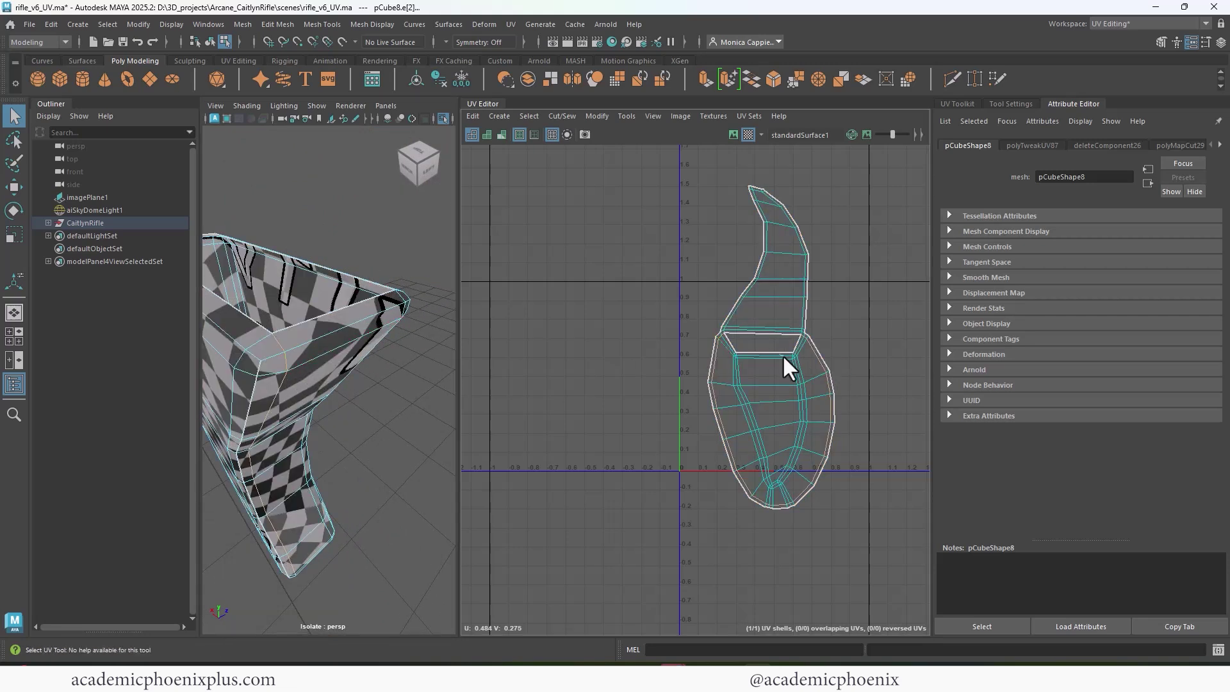
right_click_drag(782, 355, 738, 340, "shift")
double_click(259, 367)
left_click(776, 416)
right_click_drag(775, 397, 659, 421)
left_click(762, 333)
key("g")
left_click_drag(384, 410, 311, 377, "alt")
double_click(311, 376)
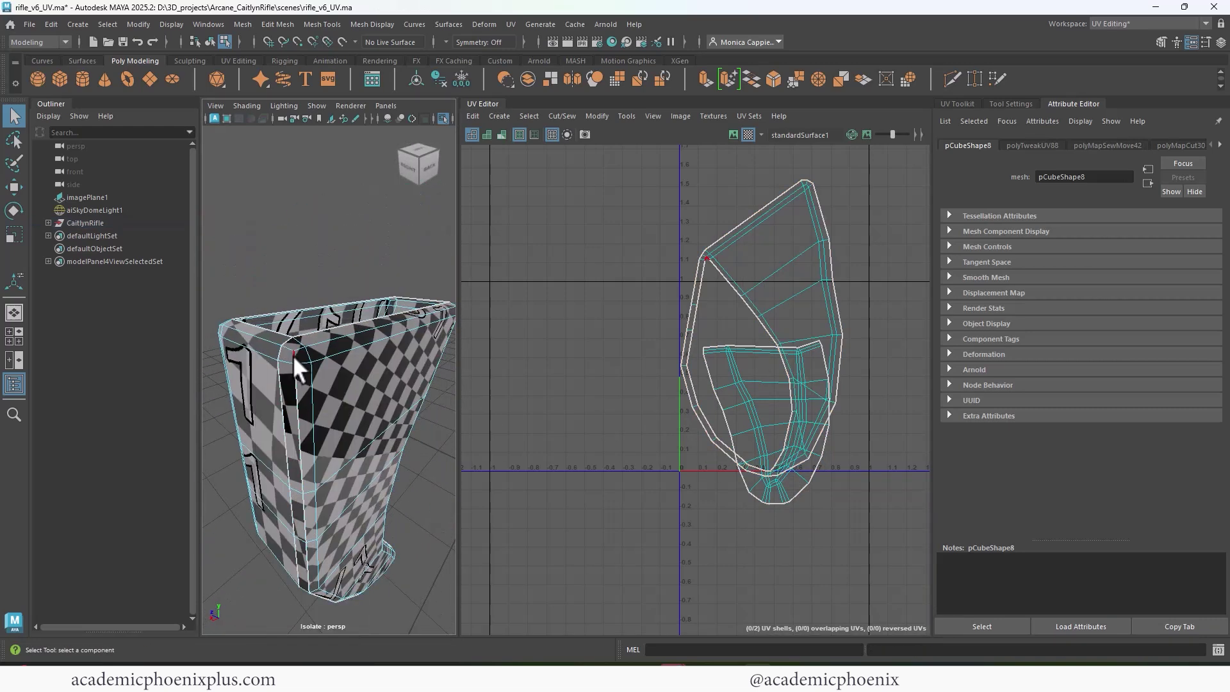
Step: Sew the selected edges at the trigger's front corner and unfold the joined side shell
right_click_drag(788, 323, 611, 315, "shift")
left_click(766, 309)
left_click(801, 384)
Step: Move and sew the straight border edges of the trigger's side shell to join its two UV shells into one
left_click_drag(422, 387, 410, 358, "alt")
right_click_drag(694, 264, 686, 233)
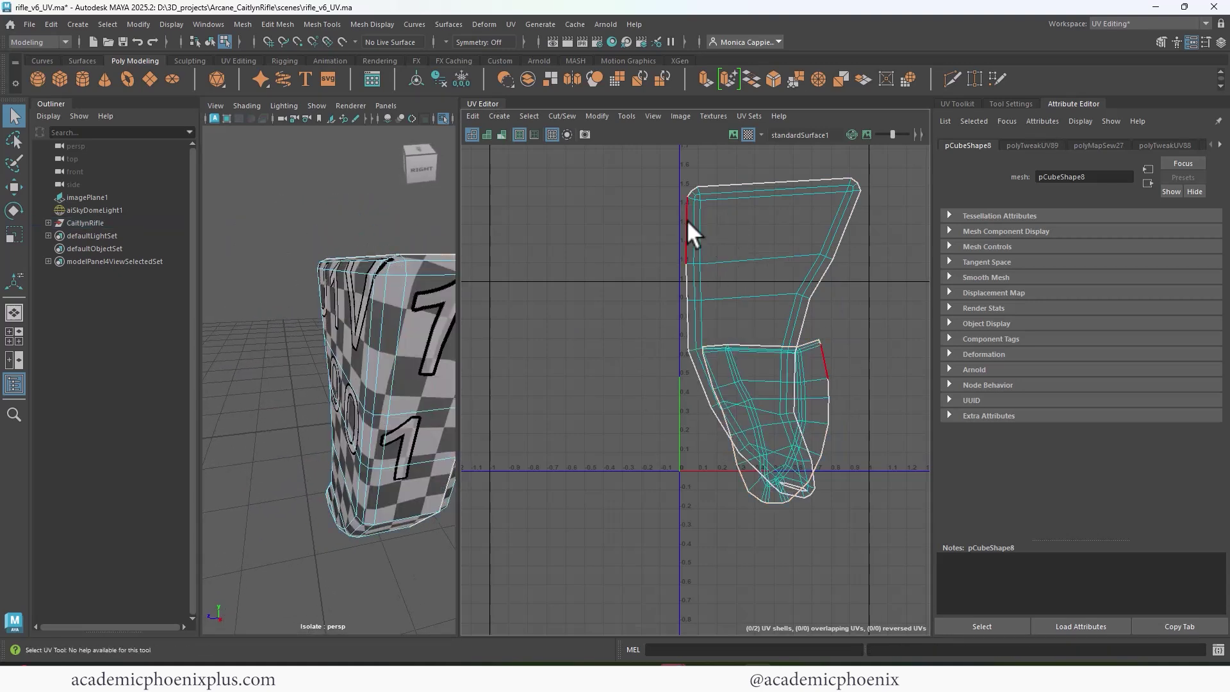
left_click(683, 219)
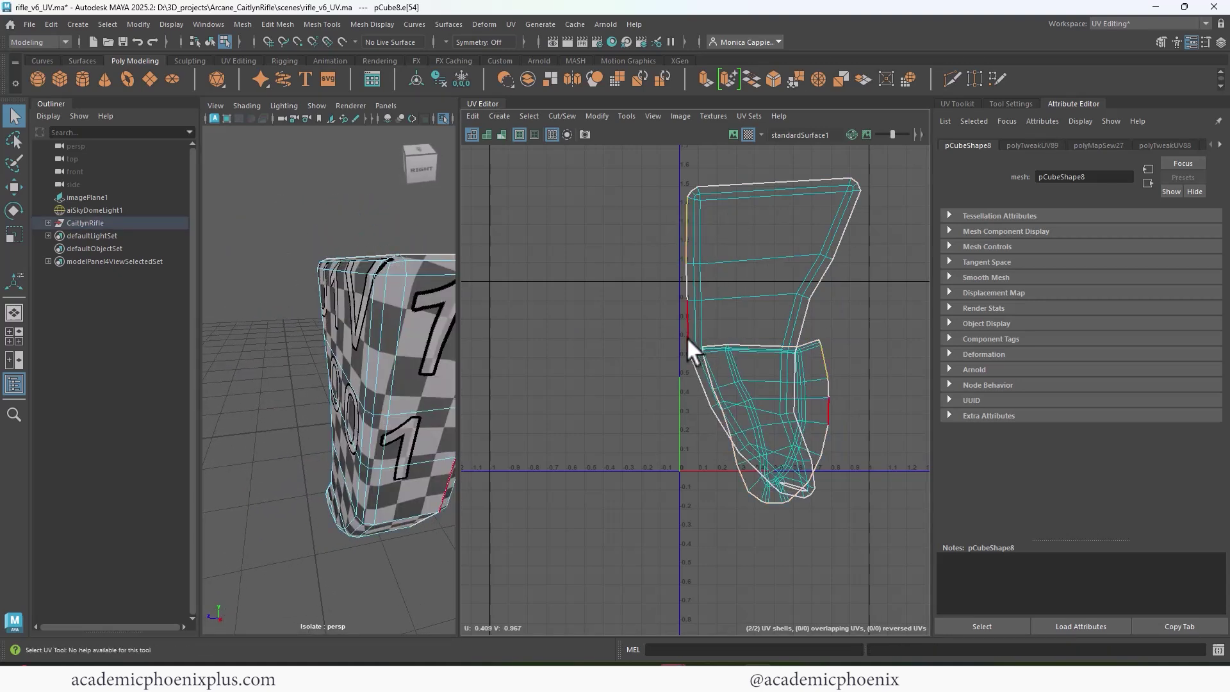
right_click(753, 341, "shift")
left_click(762, 376)
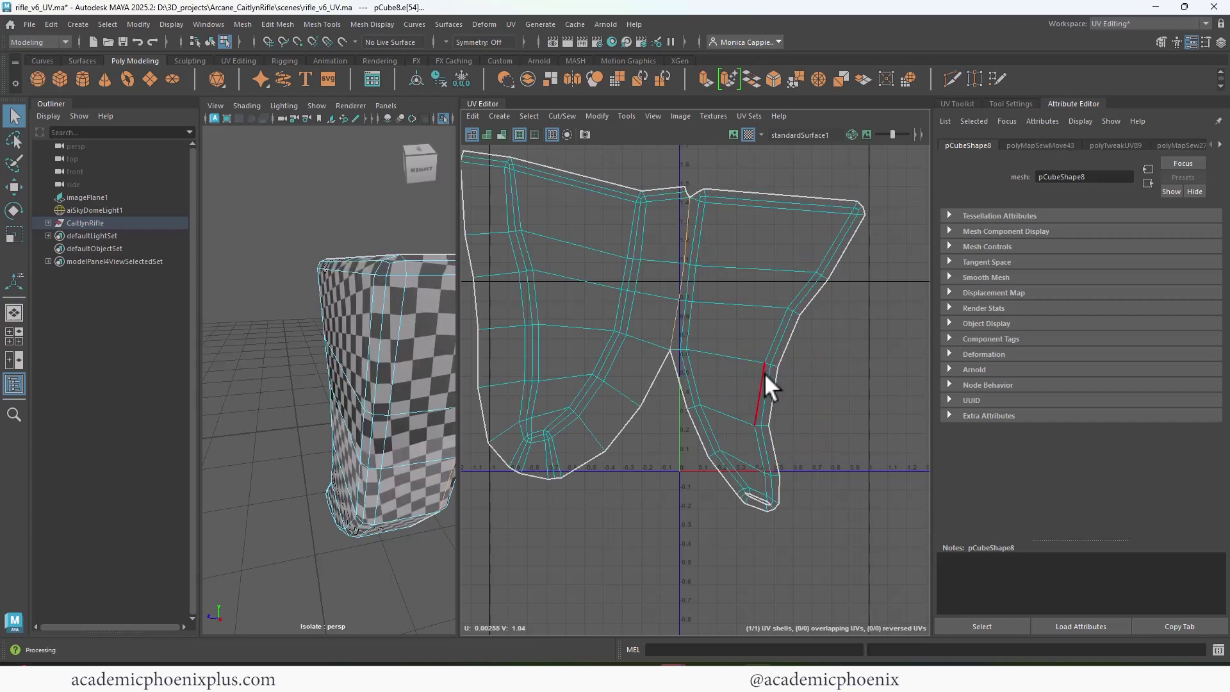
Step: Select all rifle parts and set a uniform texel density of 687.2352 px/unit on their UVs at map size 2048
left_click_drag(225, 316, 442, 413)
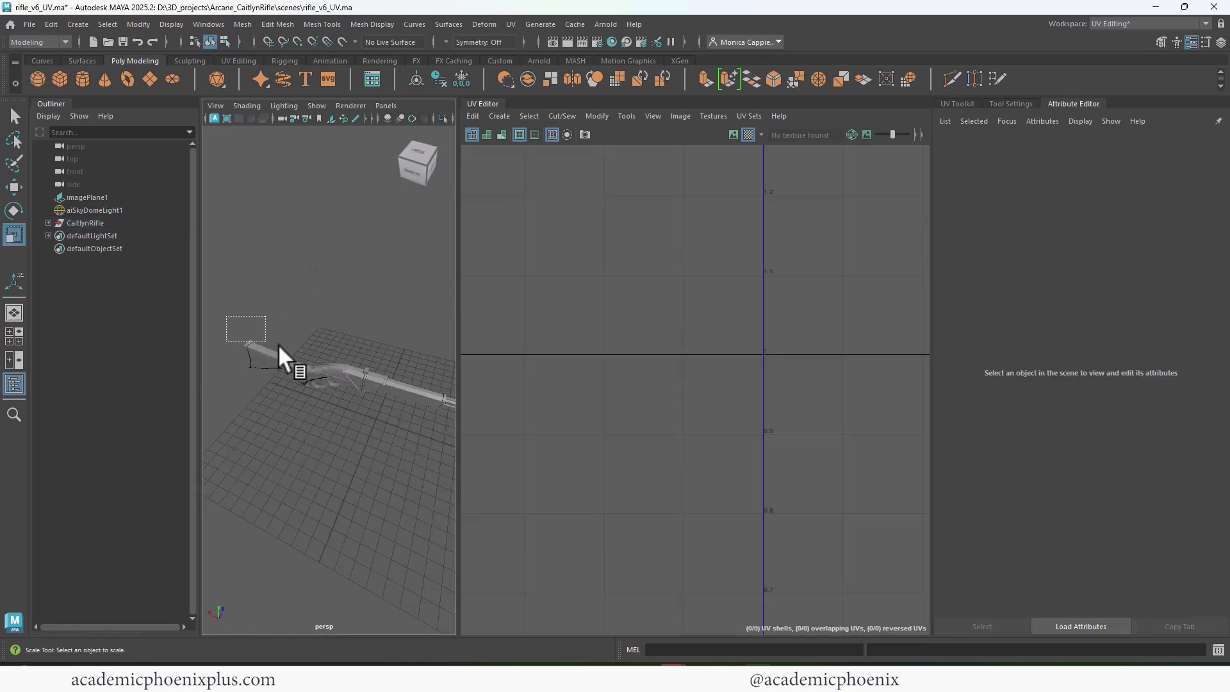
right_click_drag(576, 314, 453, 316, "alt")
right_click_drag(756, 244, 623, 253, "alt")
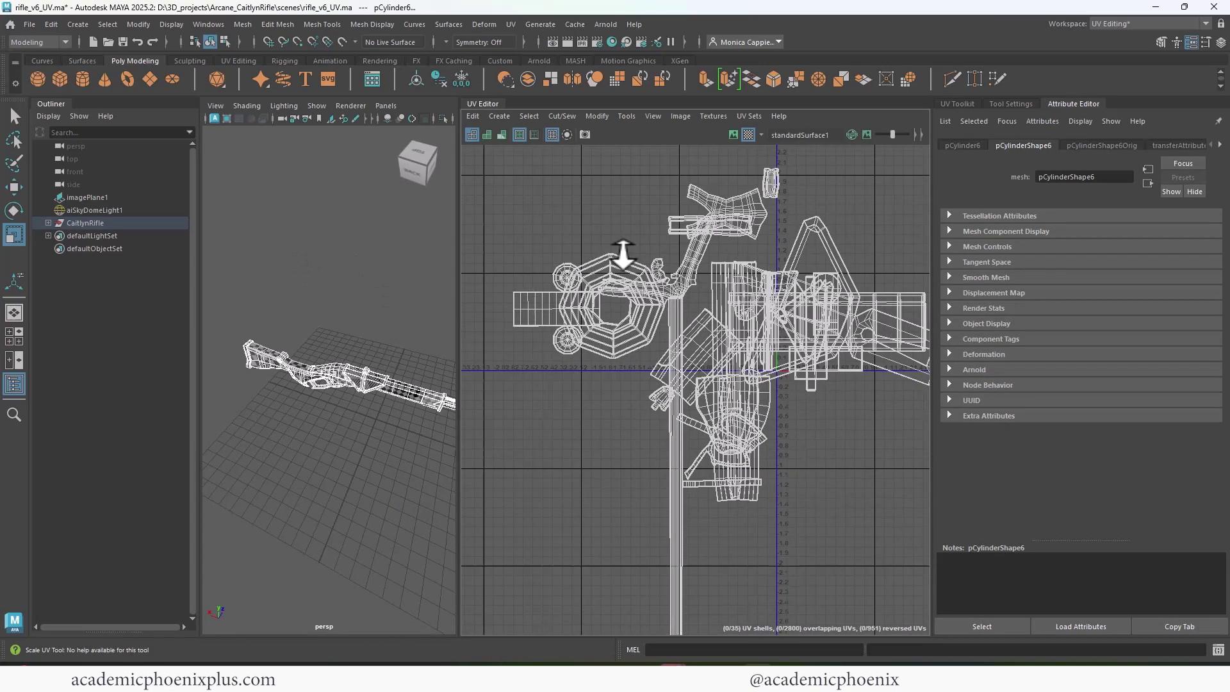
middle_click_drag(810, 311, 747, 305, "alt")
left_click(957, 104)
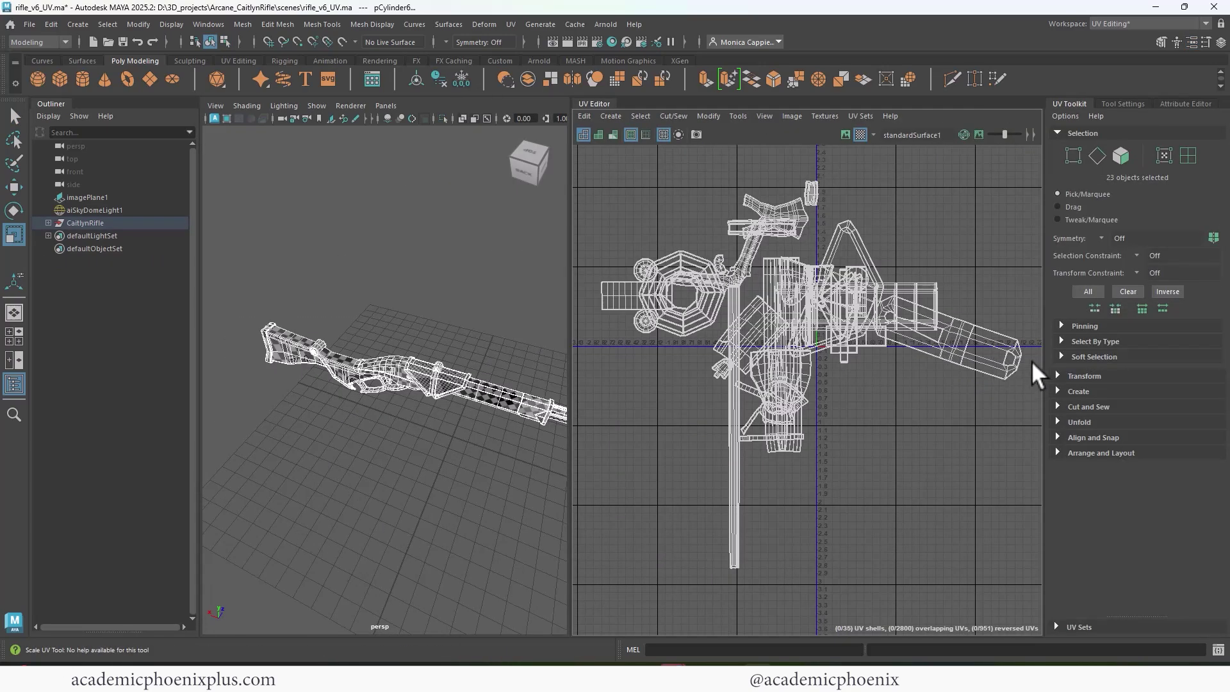
left_click(1084, 376)
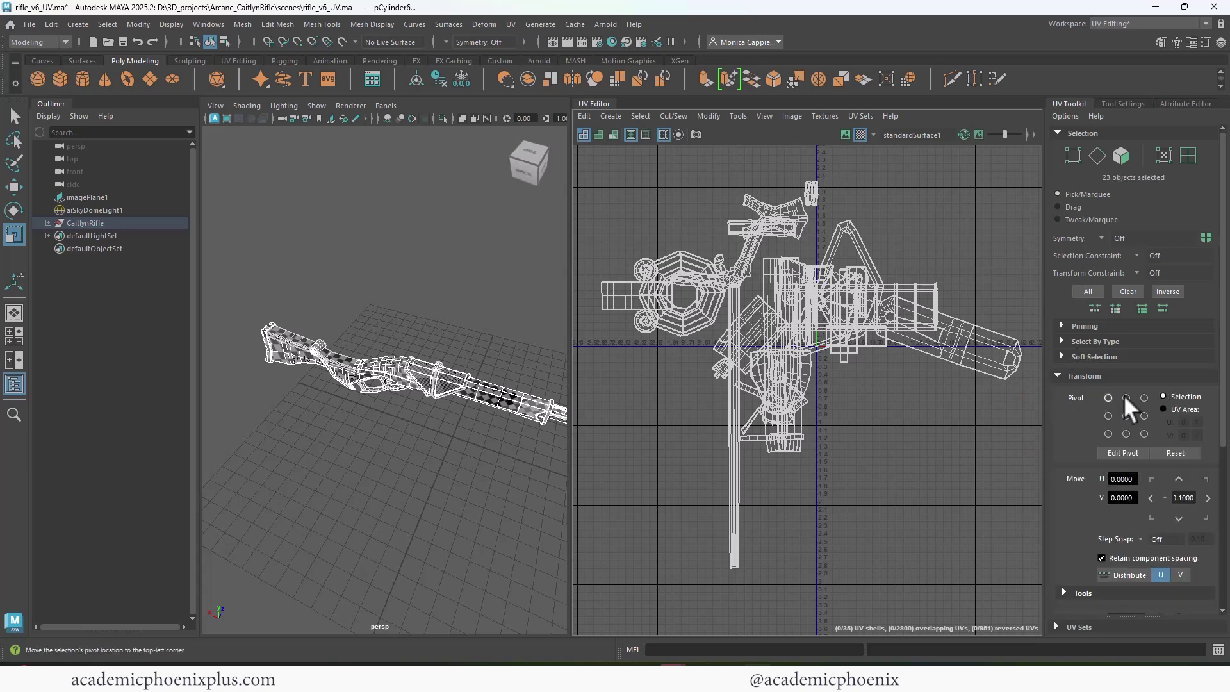
scroll(1219, 441, "down", 2)
scroll(1215, 440, "down", 4)
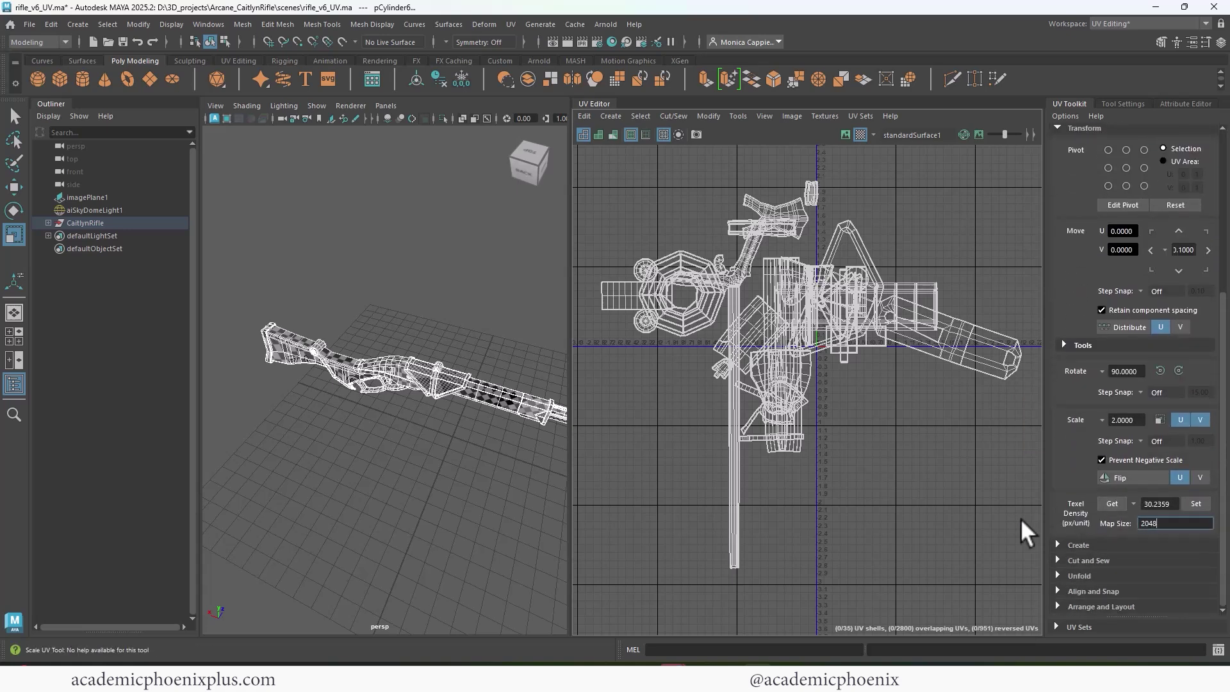
left_click(1196, 503)
Step: Lay out the UV shells of all selected rifle parts automatically
left_click(1092, 606)
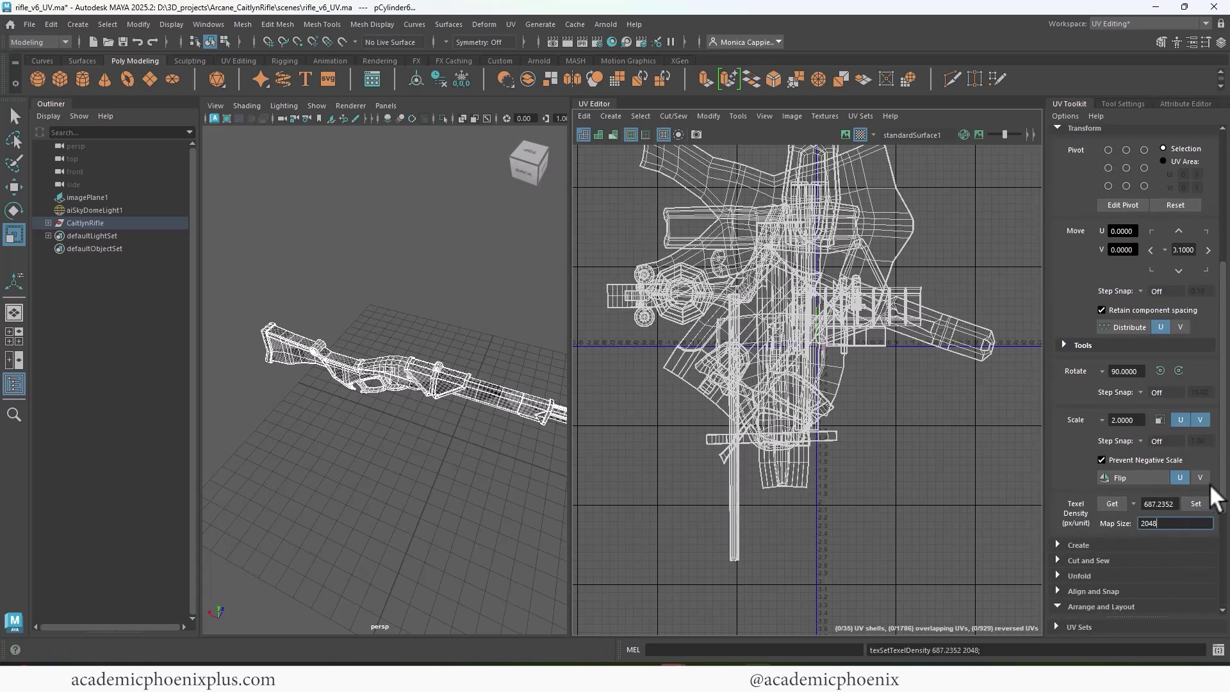
scroll(1208, 564, "down", 4)
left_click(1078, 588)
middle_click_drag(882, 452, 783, 368, "alt")
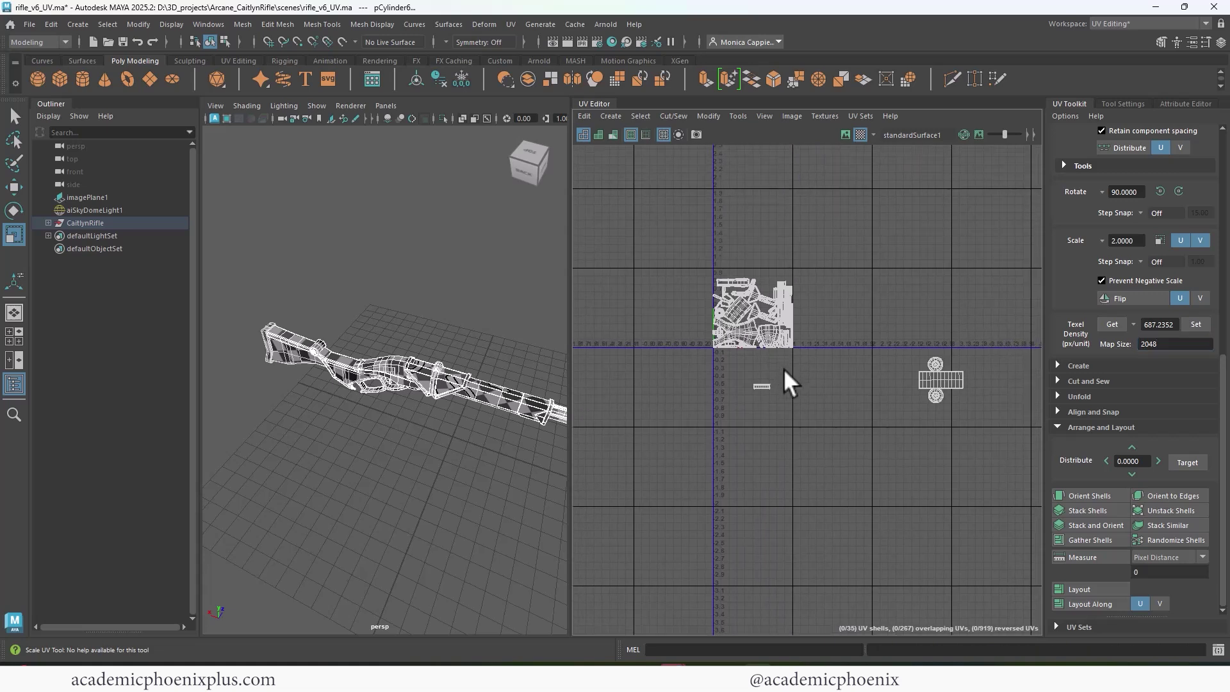
Step: Reselect the whole rifle and freeze the transformations of all its parts
key("f")
left_click_drag(230, 310, 544, 472)
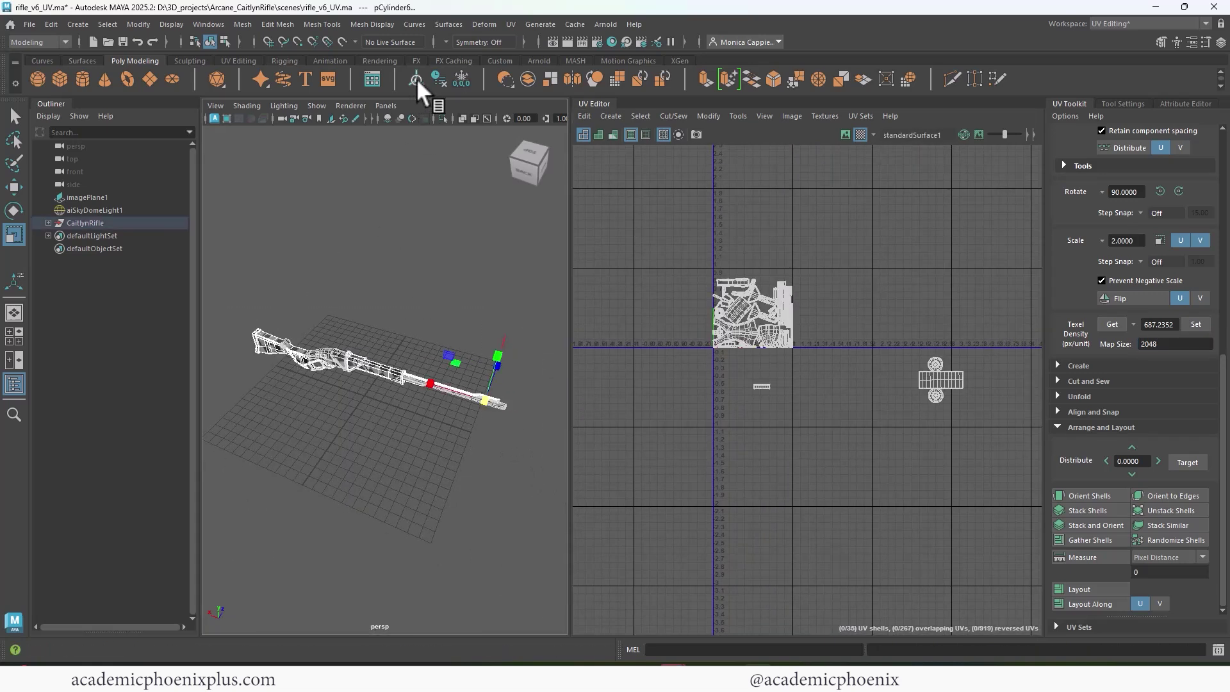
left_click(417, 80)
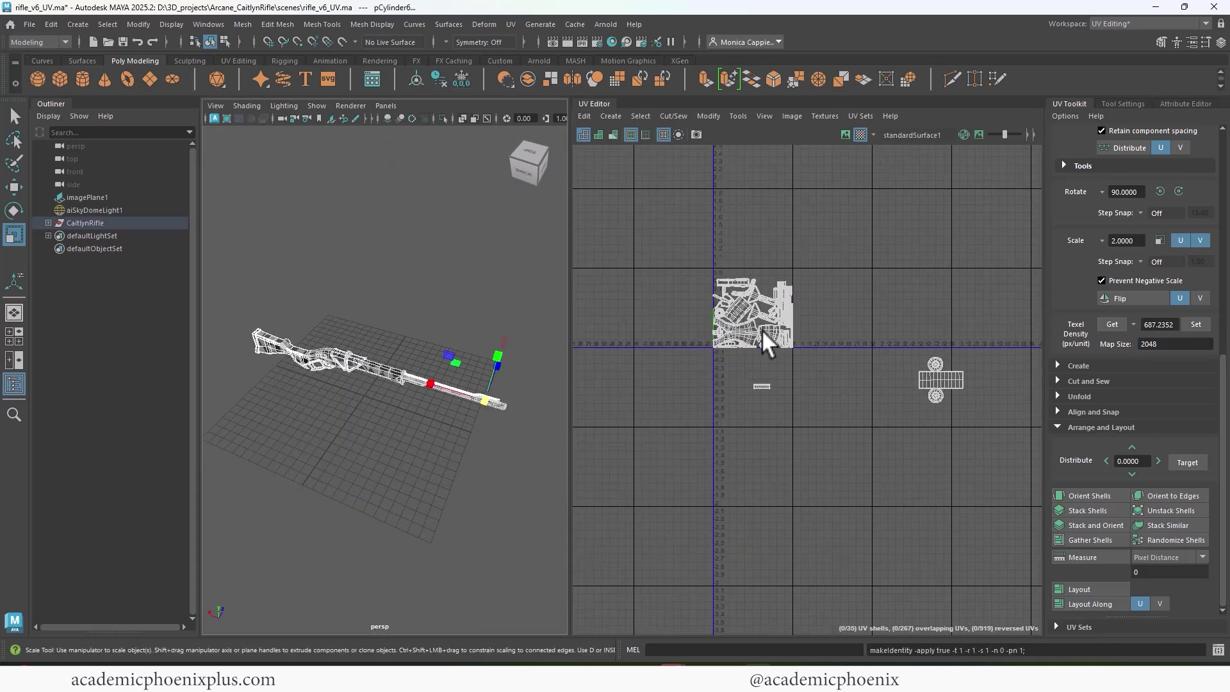
Step: Sample the texel density of all rifle parts again and set it uniformly to 145.6347 px/unit
left_click(1112, 324)
left_click(1195, 324)
left_click(919, 461)
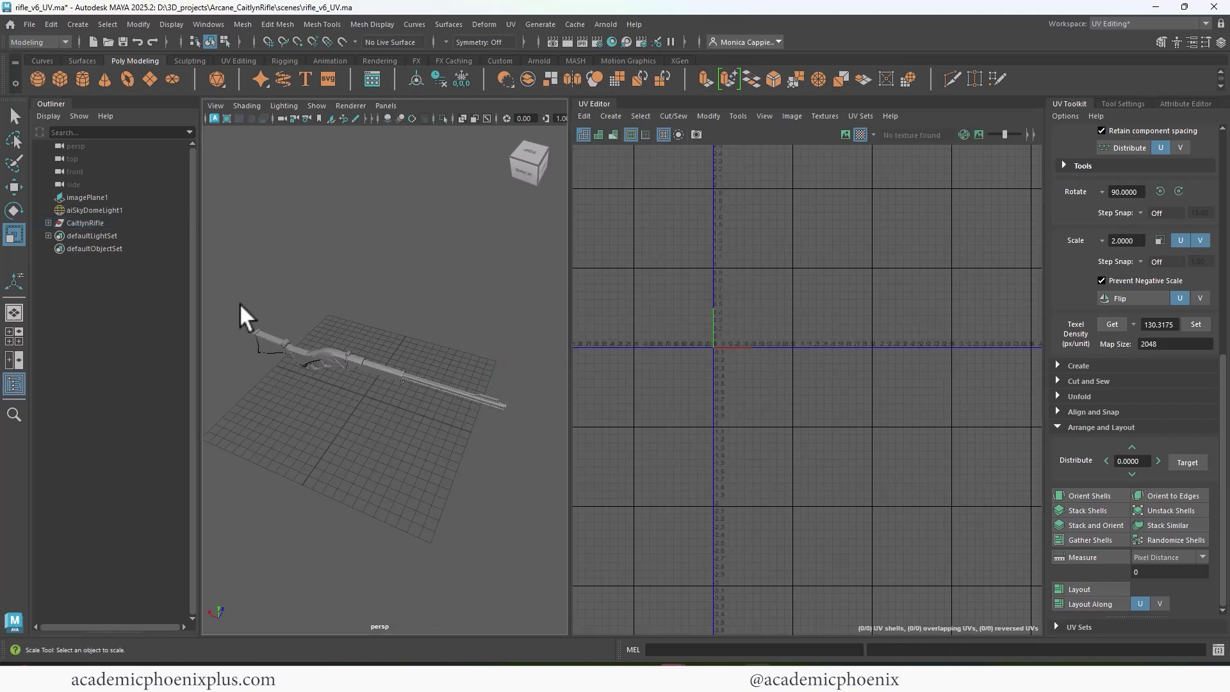
left_click_drag(240, 303, 553, 465)
left_click(1110, 324)
left_click(1200, 325)
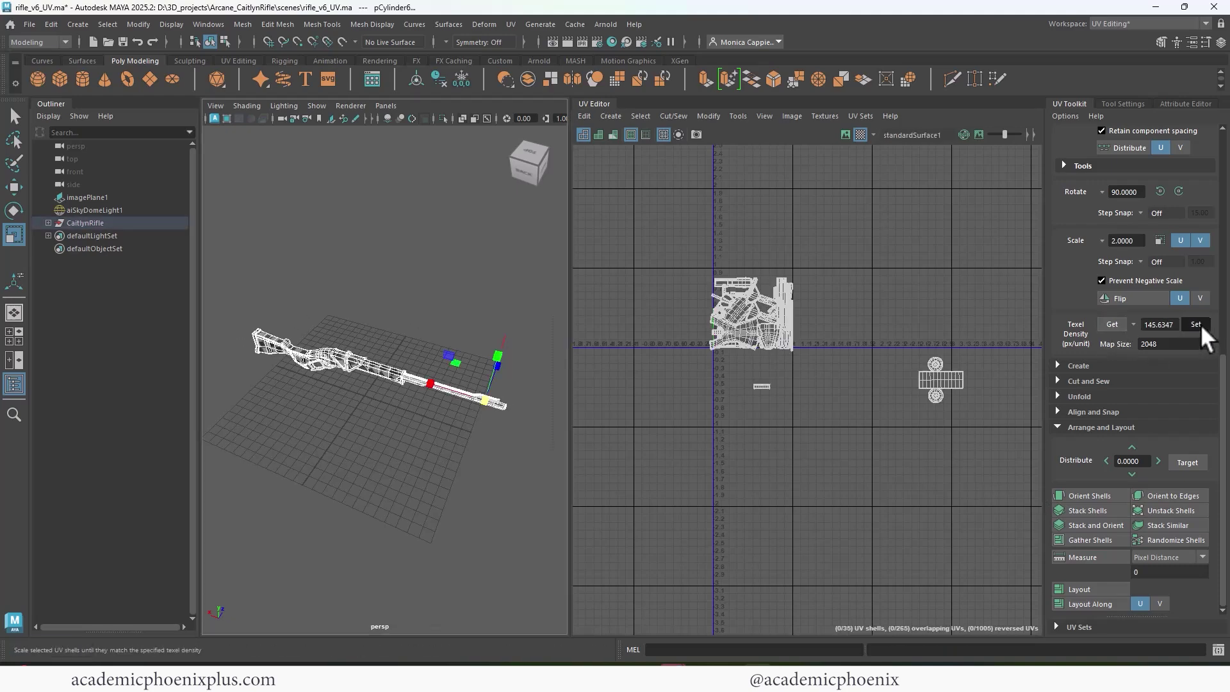
Step: Lay out all rifle UV shells within the 0–1 tile and check the checker pattern along the barrel
left_click(1100, 587)
right_click_drag(871, 424, 857, 335, "alt")
middle_click_drag(857, 334, 960, 366, "alt")
right_click_drag(435, 371, 463, 351, "alt")
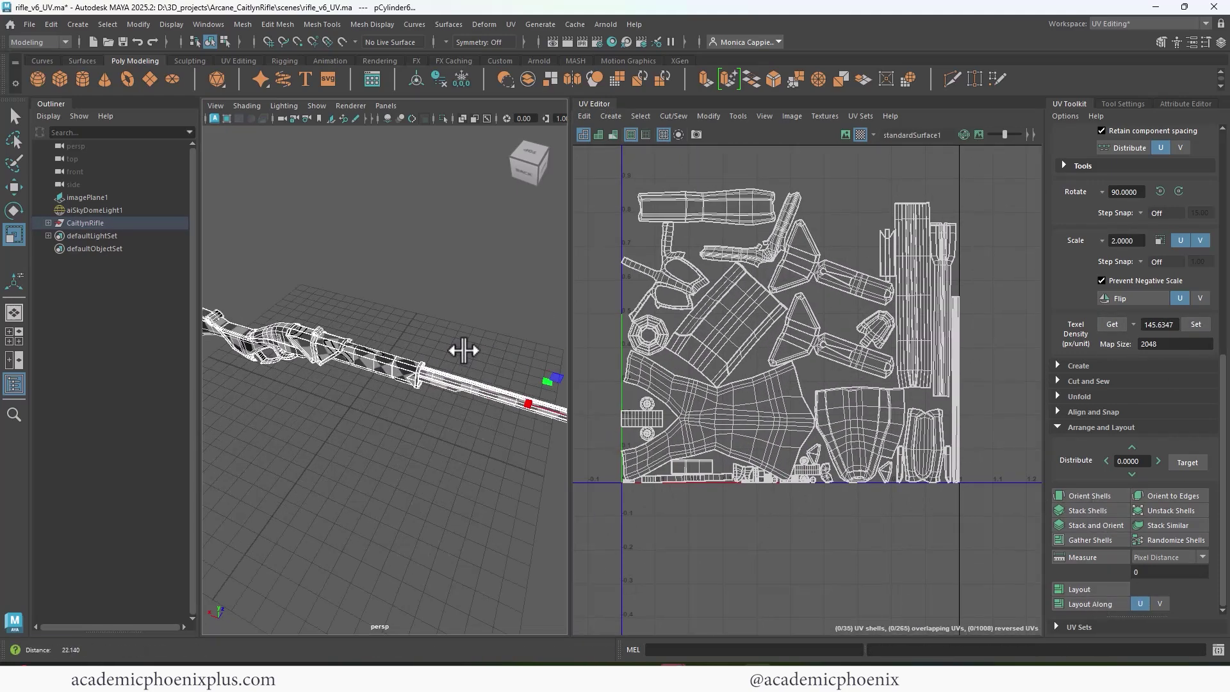
left_click_drag(464, 350, 489, 357, "alt")
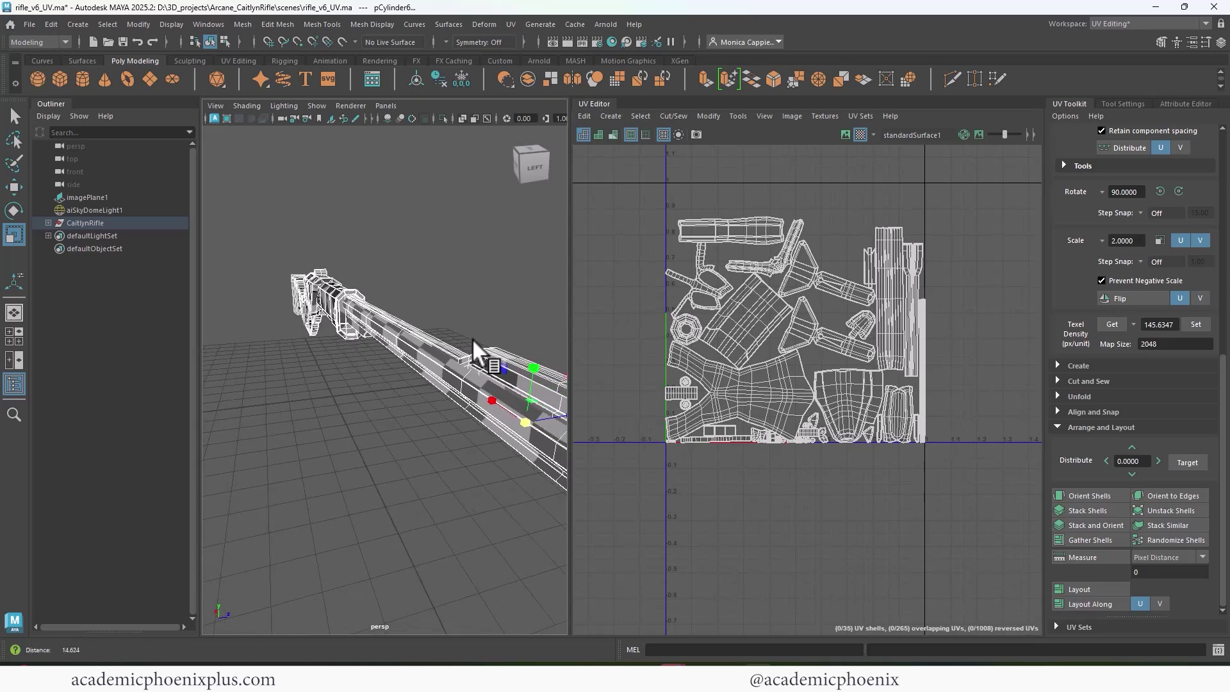
left_click(512, 364)
key("F8")
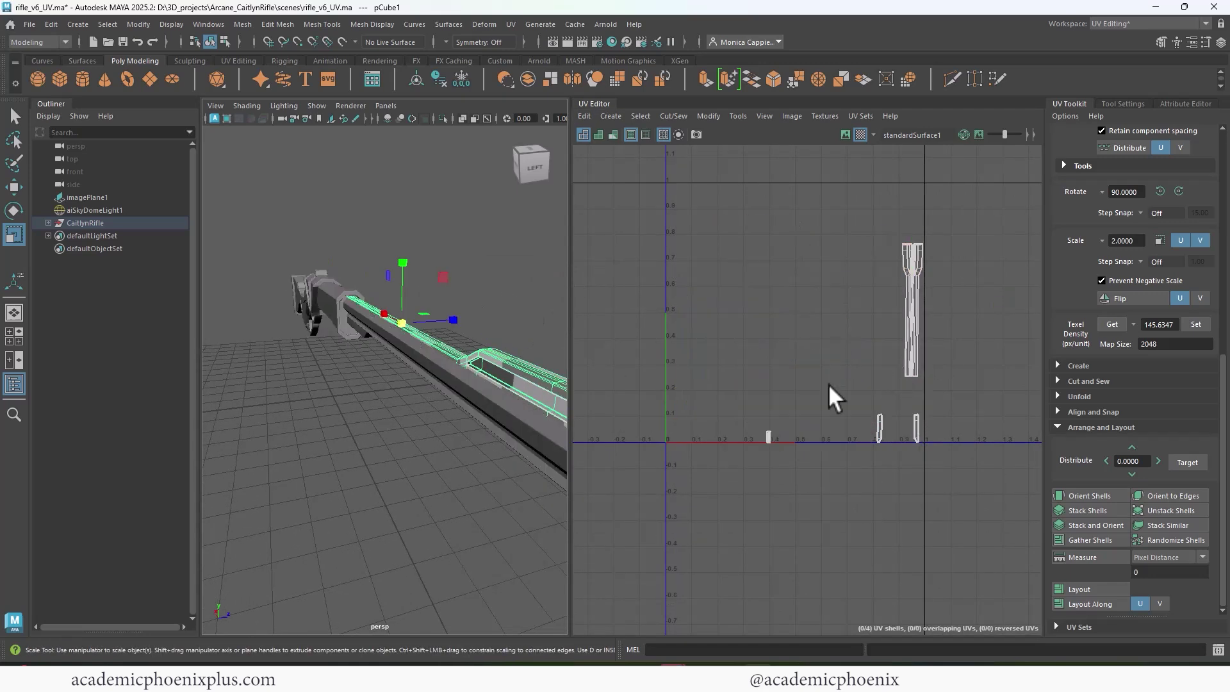
scroll(359, 359, "down", 3)
Step: With all parts selected, rotate the large tilted forend shell upright and move it outside the 0–1 tile
left_click_drag(219, 241, 494, 479)
right_click_drag(743, 320, 736, 339)
left_click(735, 351)
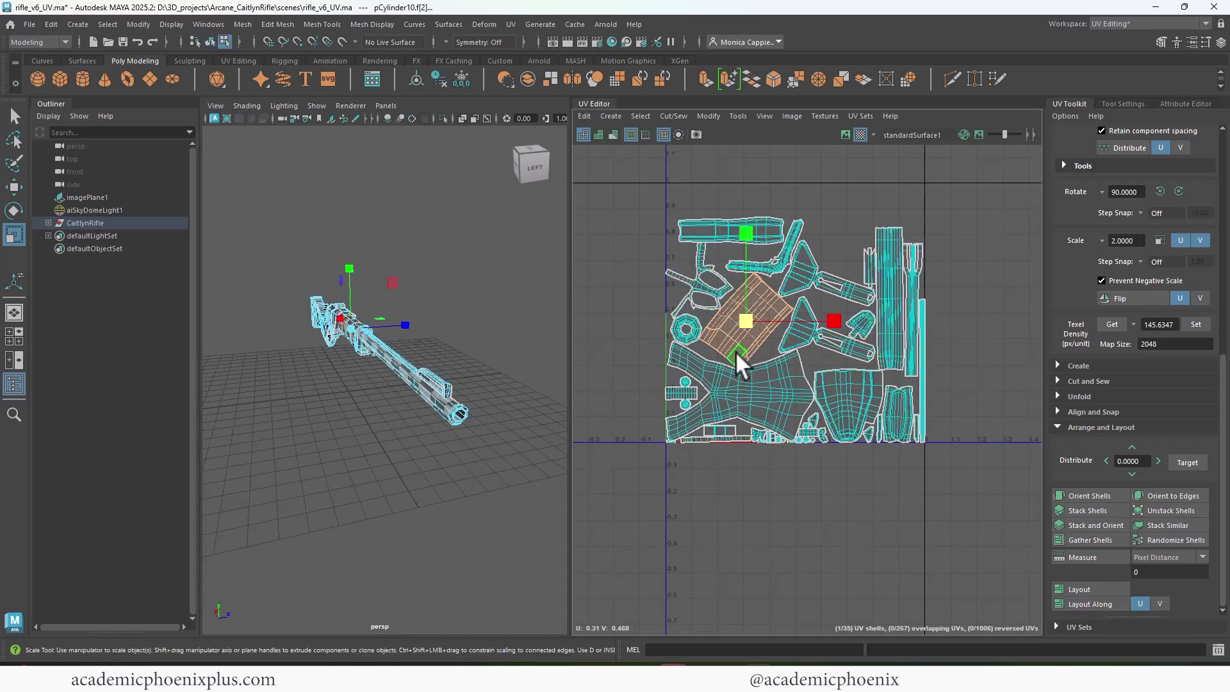
key("e")
key("w")
left_click_drag(771, 263, 958, 232)
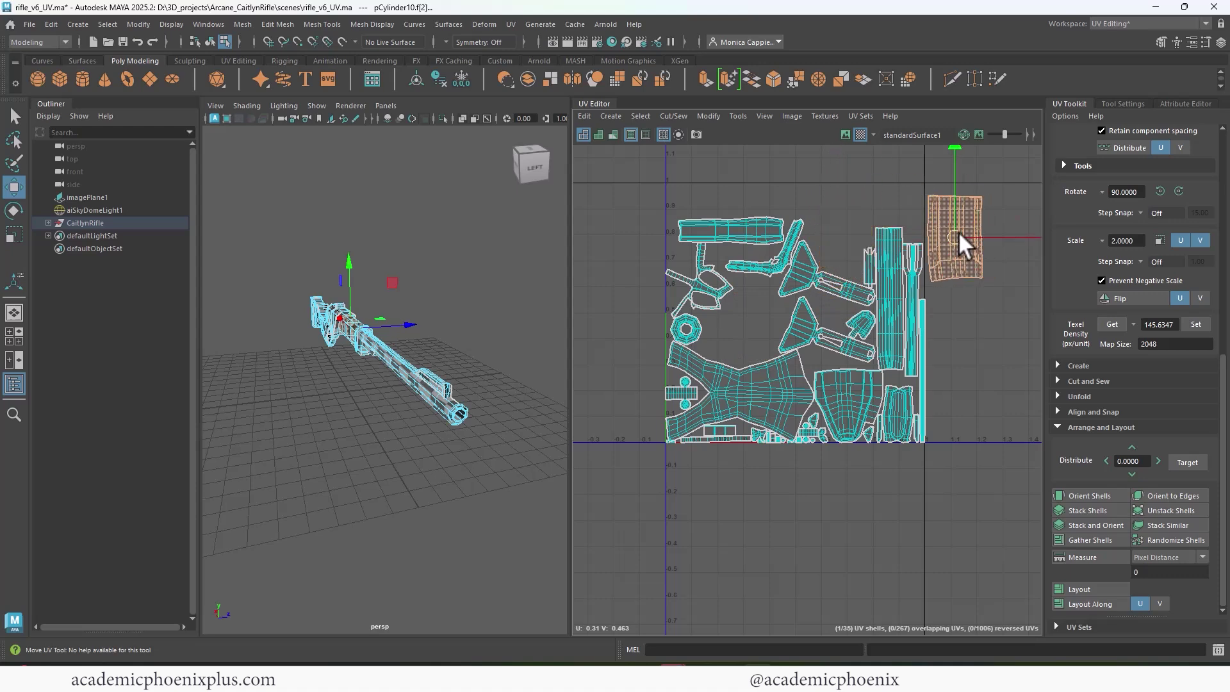
Step: Identify the small underbarrel block shell on the model, and move the trigger guard's shell outside the 0–1 tile
left_click(719, 433)
key("f")
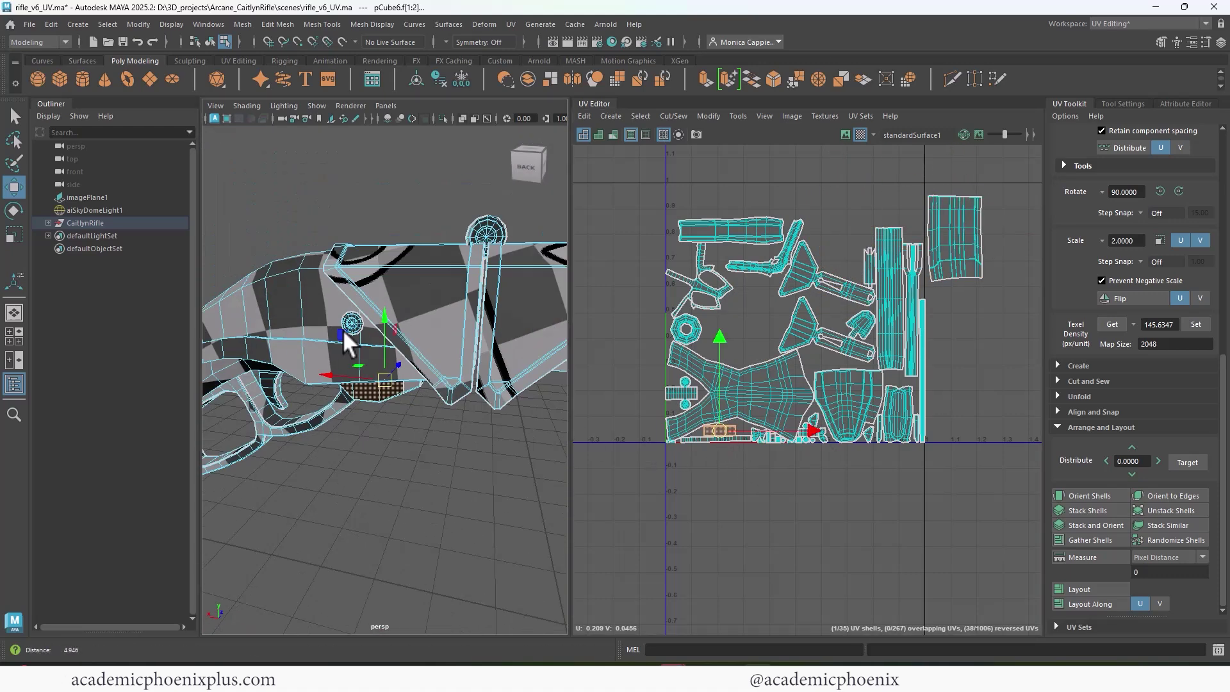
left_click(706, 286)
left_click_drag(706, 287, 624, 285)
scroll(623, 284, "down", 2)
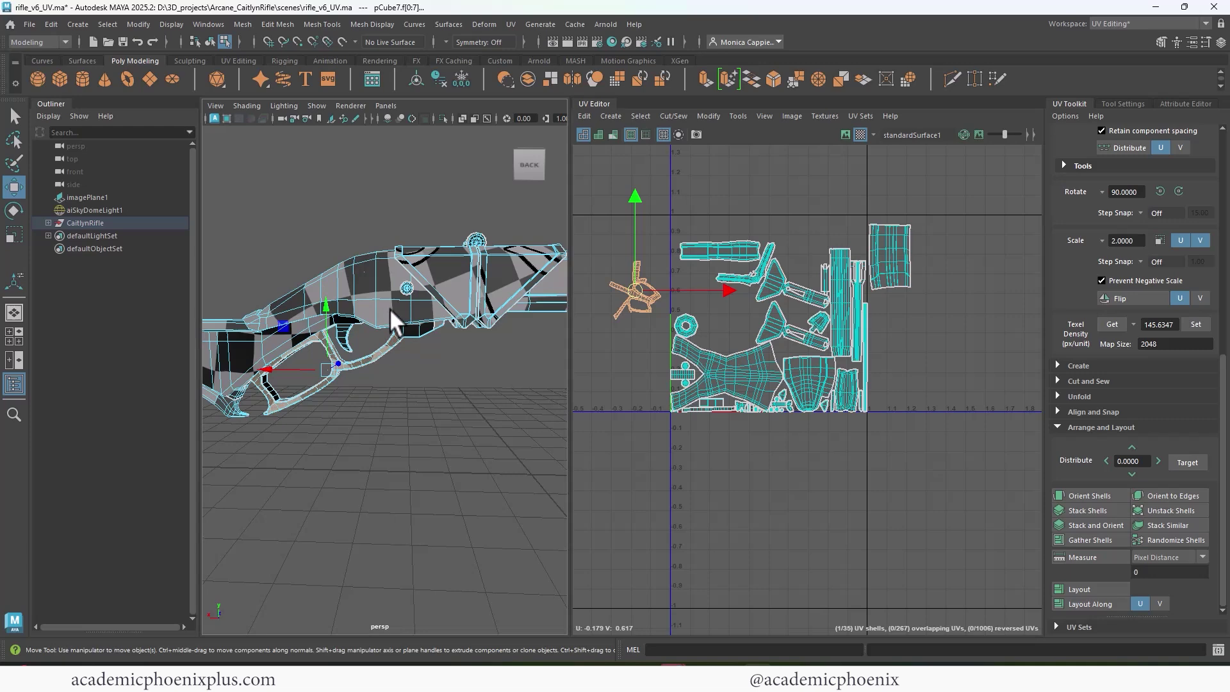
Step: Check which shells belong to the stock, and move the stock bracket's L-shaped shell above the forend shell outside the tile
left_click(805, 389)
left_click(288, 360)
key("f")
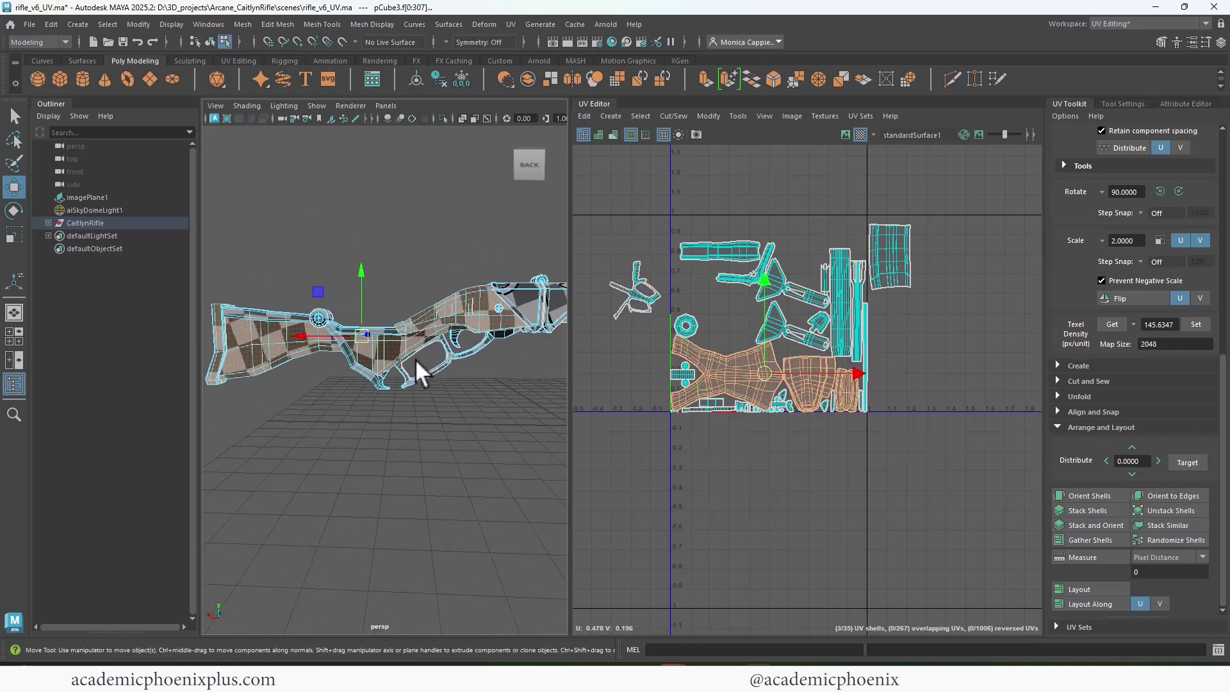
left_click(758, 267)
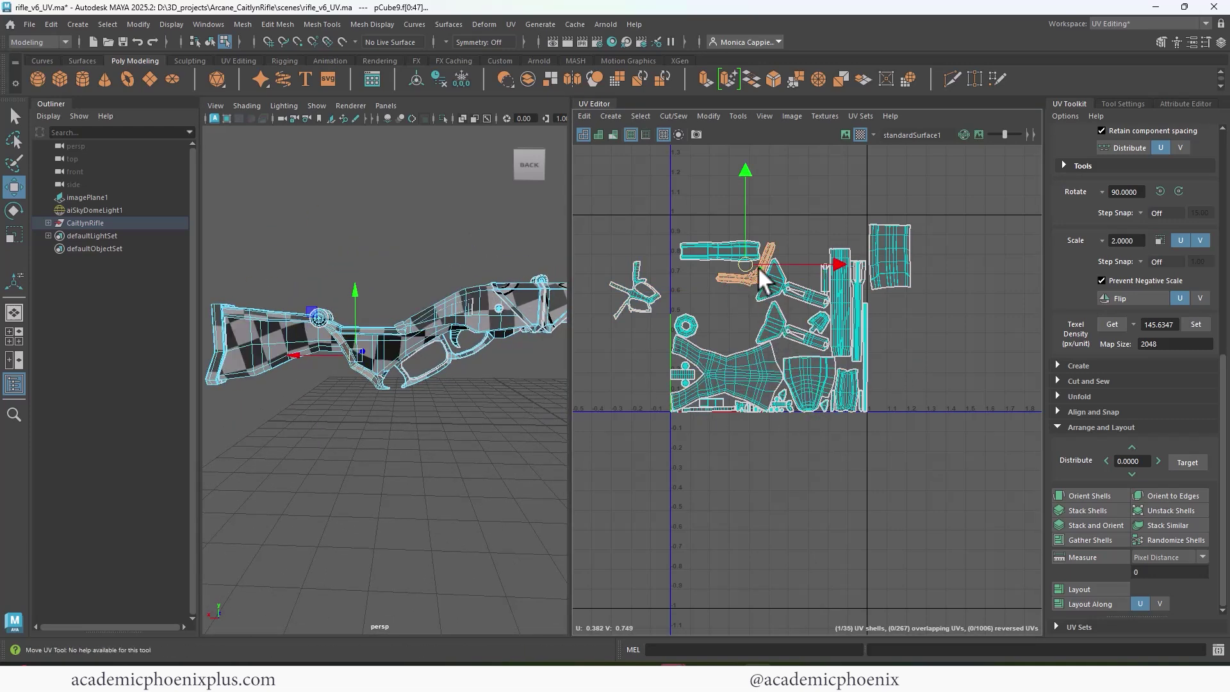
left_click_drag(758, 267, 901, 198)
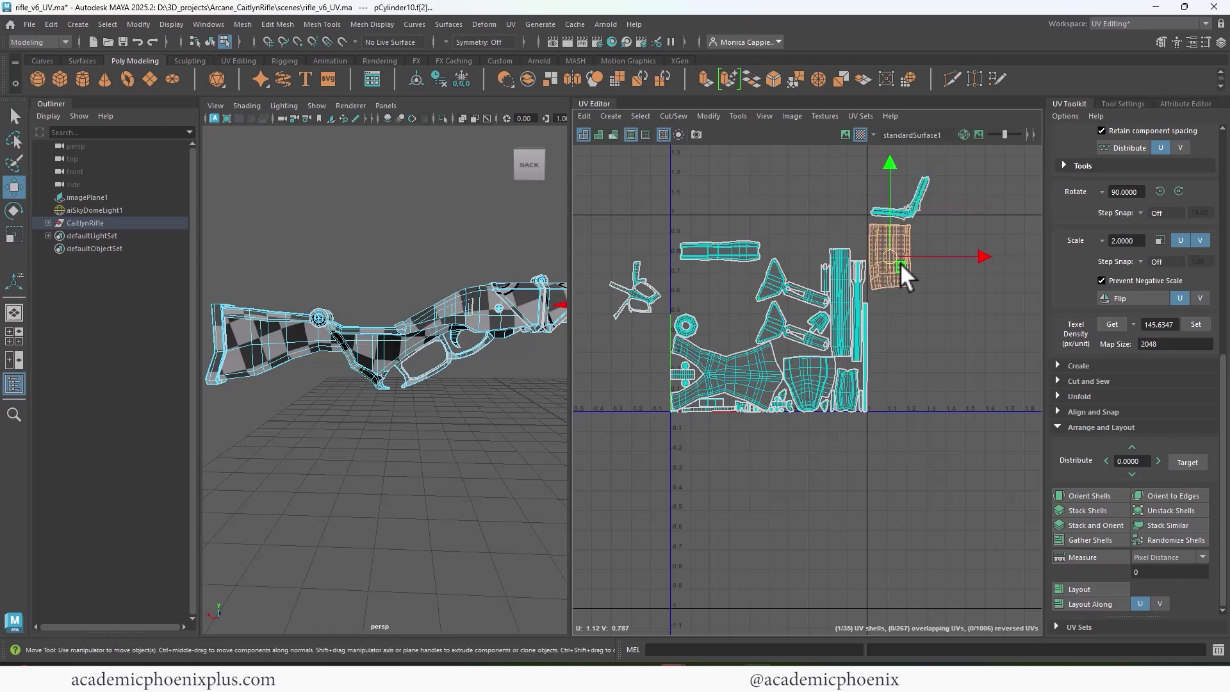
Step: Locate the forend shell on the model, and place the first triangular bracket shell horizontally in the tile's upper left corner
left_click(900, 262)
key("f")
left_click(878, 273)
key("f")
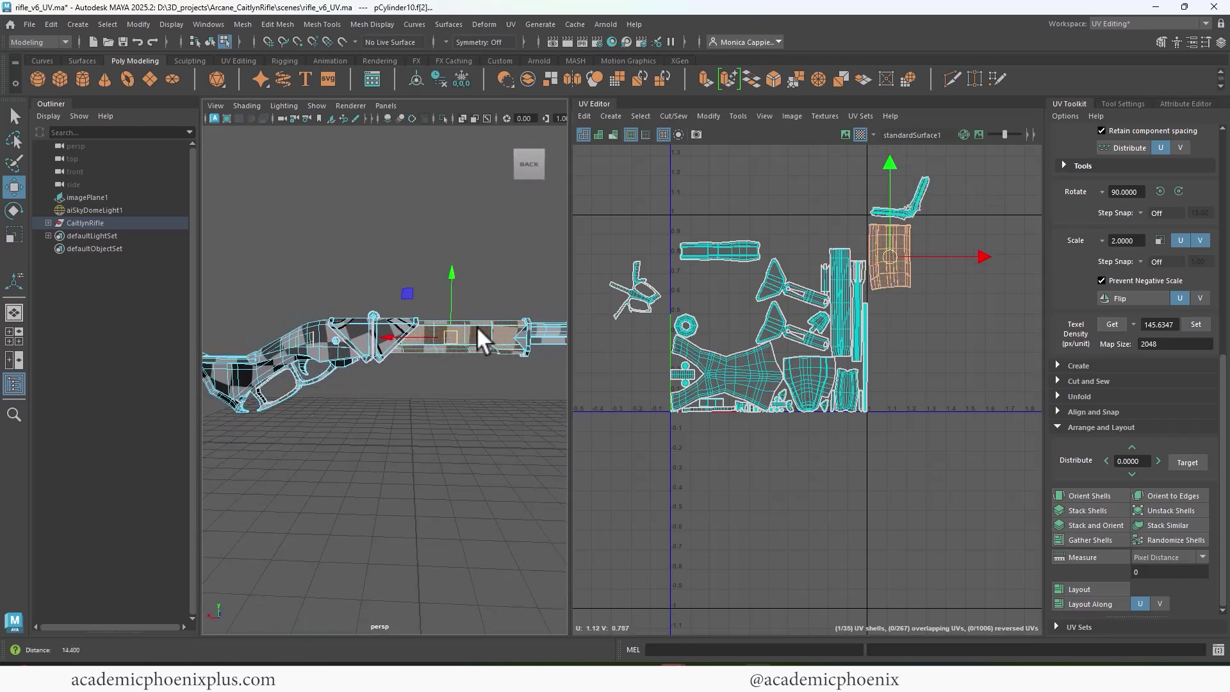
left_click_drag(401, 313, 324, 331, "alt")
left_click(777, 287)
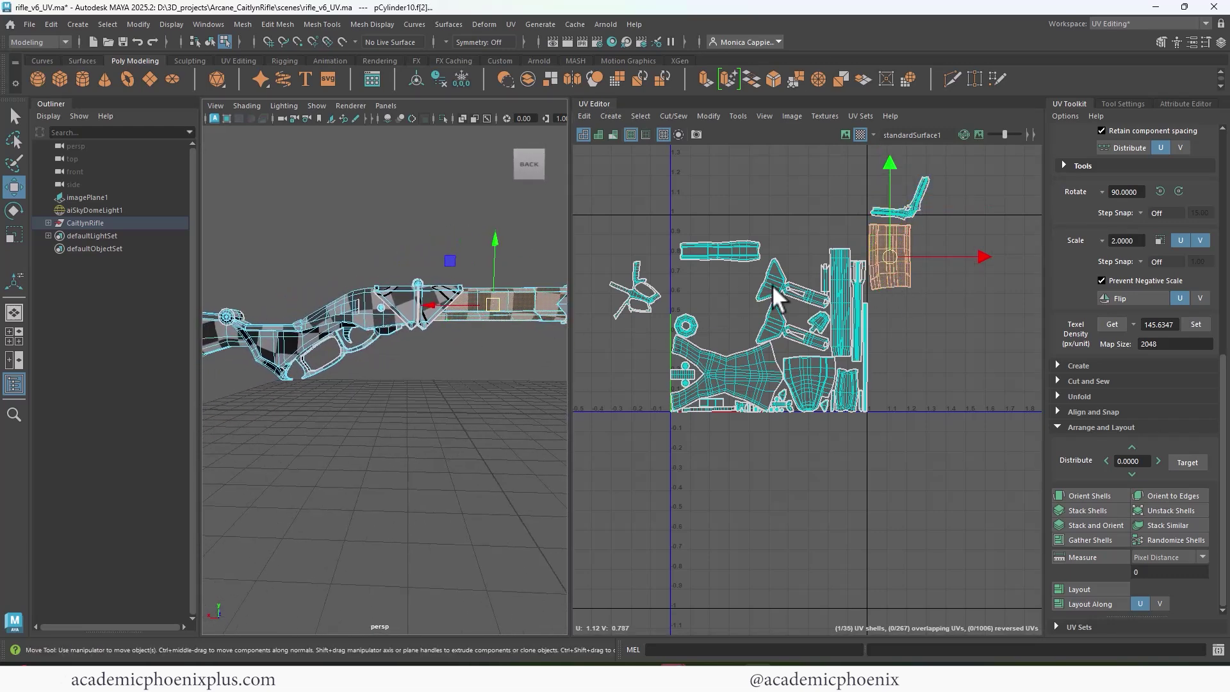
key("e")
left_click_drag(862, 239, 705, 233)
key("w")
key("e")
Step: Rotate the second triangular bracket shell to horizontal and place it directly below the first one
left_click(777, 320)
left_click_drag(832, 276, 789, 236)
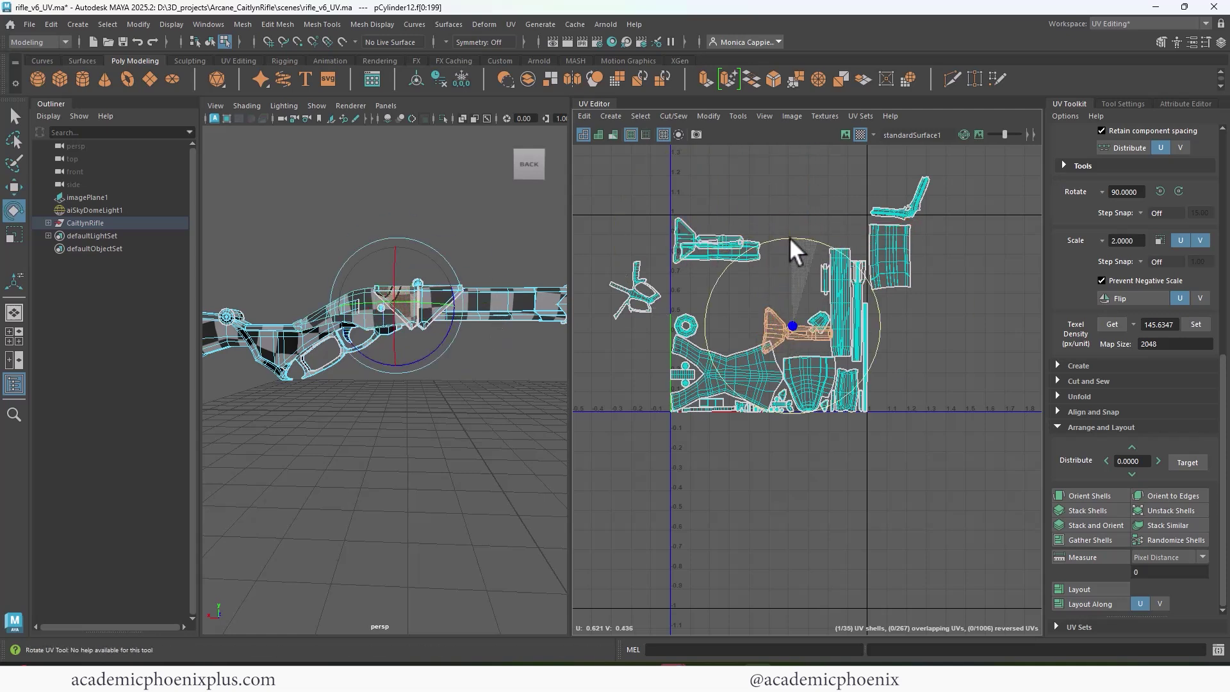
key("w")
left_click_drag(787, 317, 708, 281)
key("e")
left_click_drag(768, 217, 766, 215)
key("w")
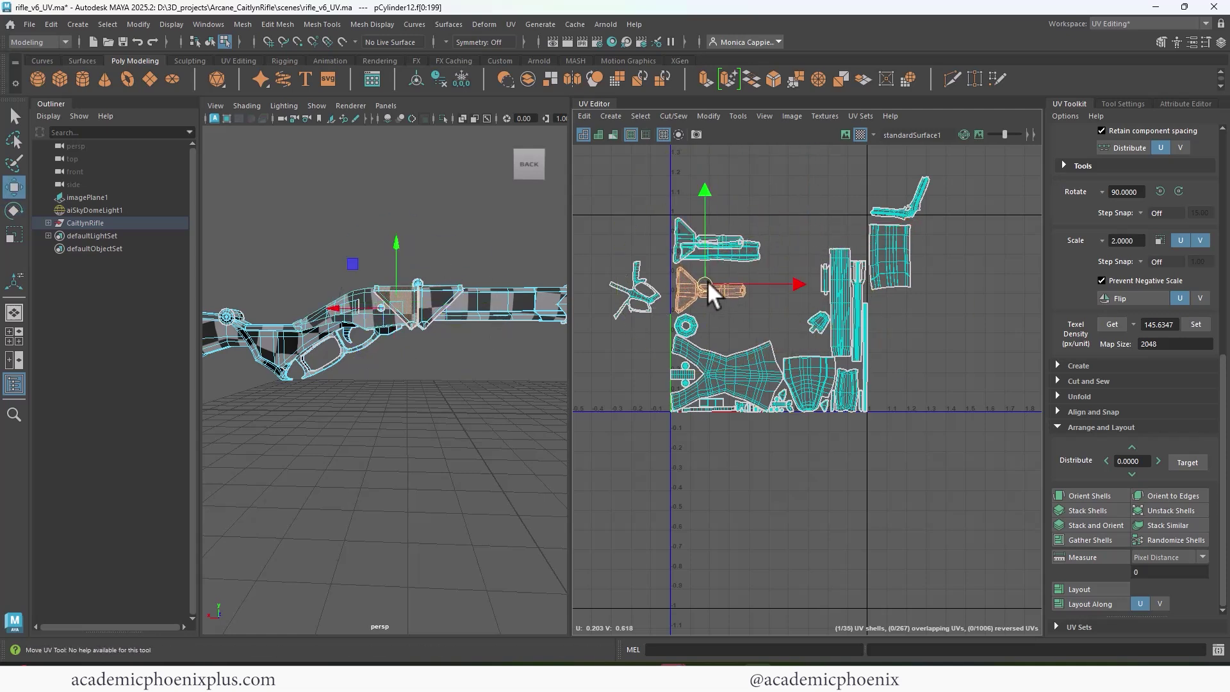
Step: Move the long horizontal strip shell above the tile and the trigger guard's shell beside the other parked shells
left_click_drag(707, 280, 858, 189)
left_click(726, 251)
left_click(890, 210)
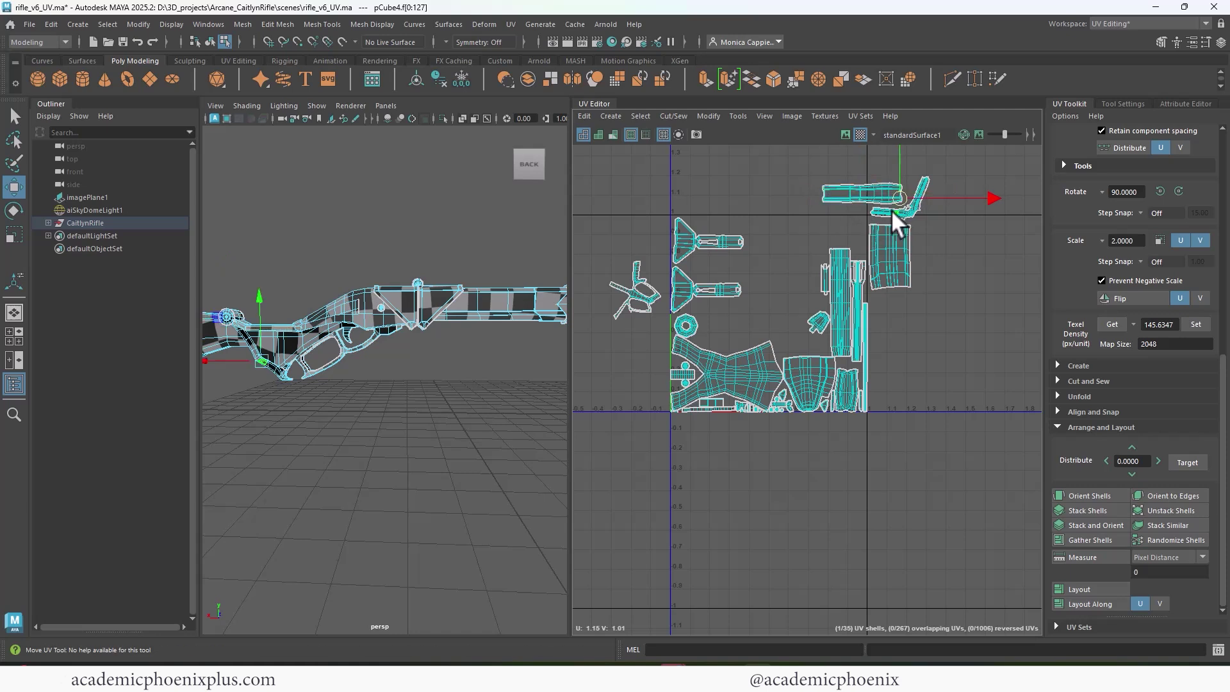
left_click(638, 296)
left_click_drag(638, 296, 958, 209)
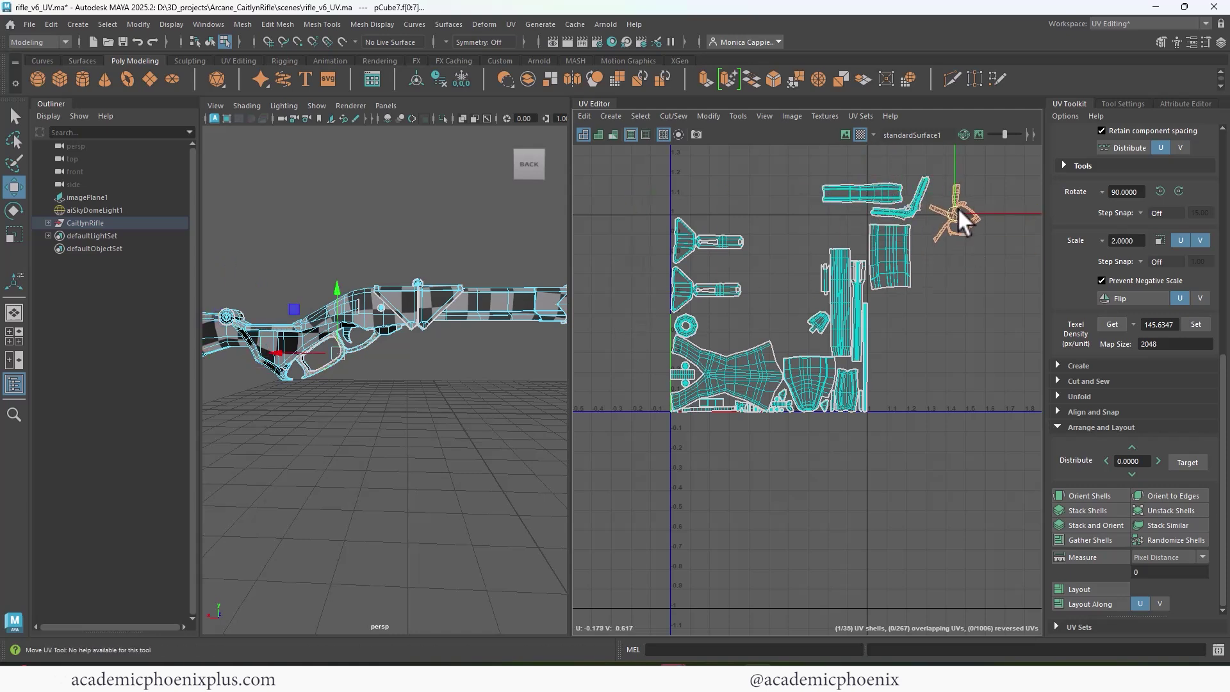
Step: Rotate the small arrow-shaped forend shell upright and park it above the tile, and select the octagonal cap shell
left_click(814, 324)
key("e")
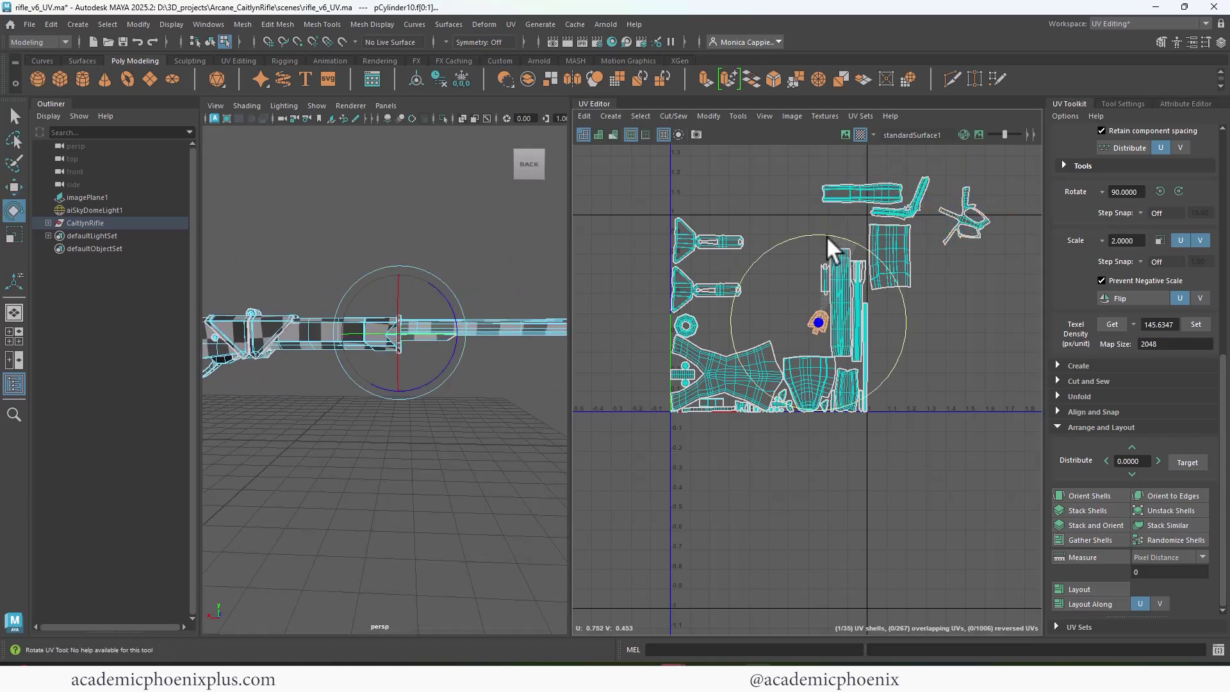
key("w")
left_click_drag(832, 317, 922, 163)
left_click(681, 328)
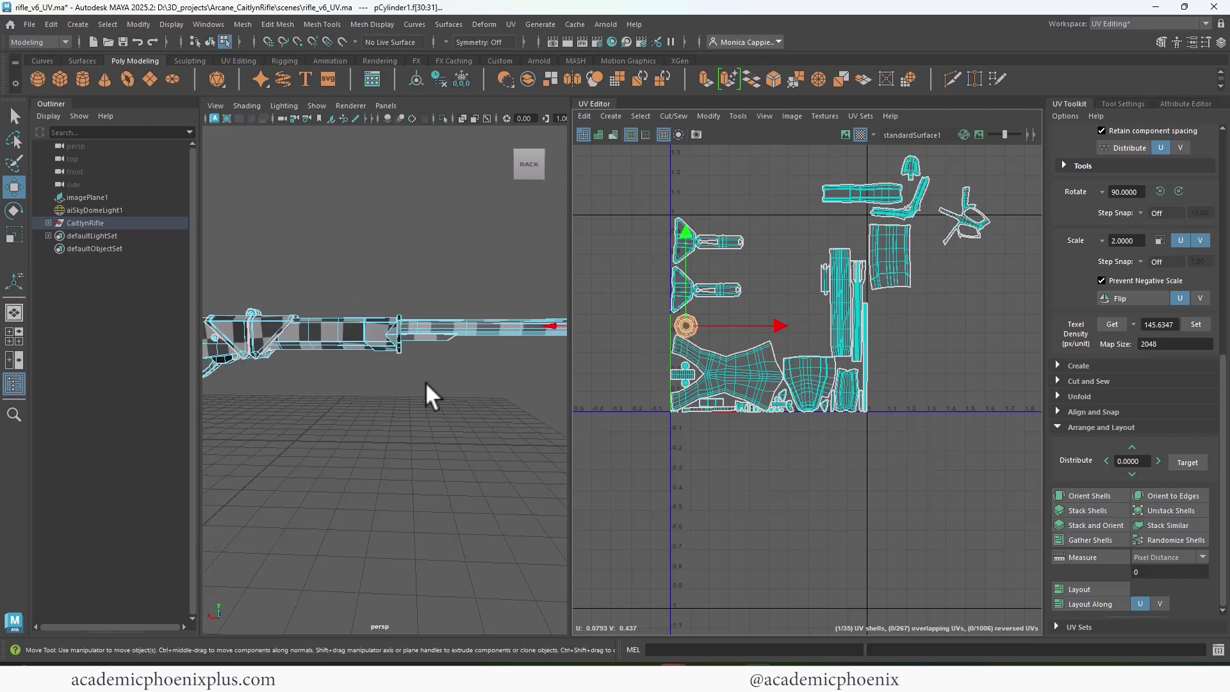
Step: Park the octagonal cap shell above the tile beside the arrow-shaped shell, and bring the trigger guard's shell closer to the tile
left_click_drag(425, 382, 581, 371, "alt")
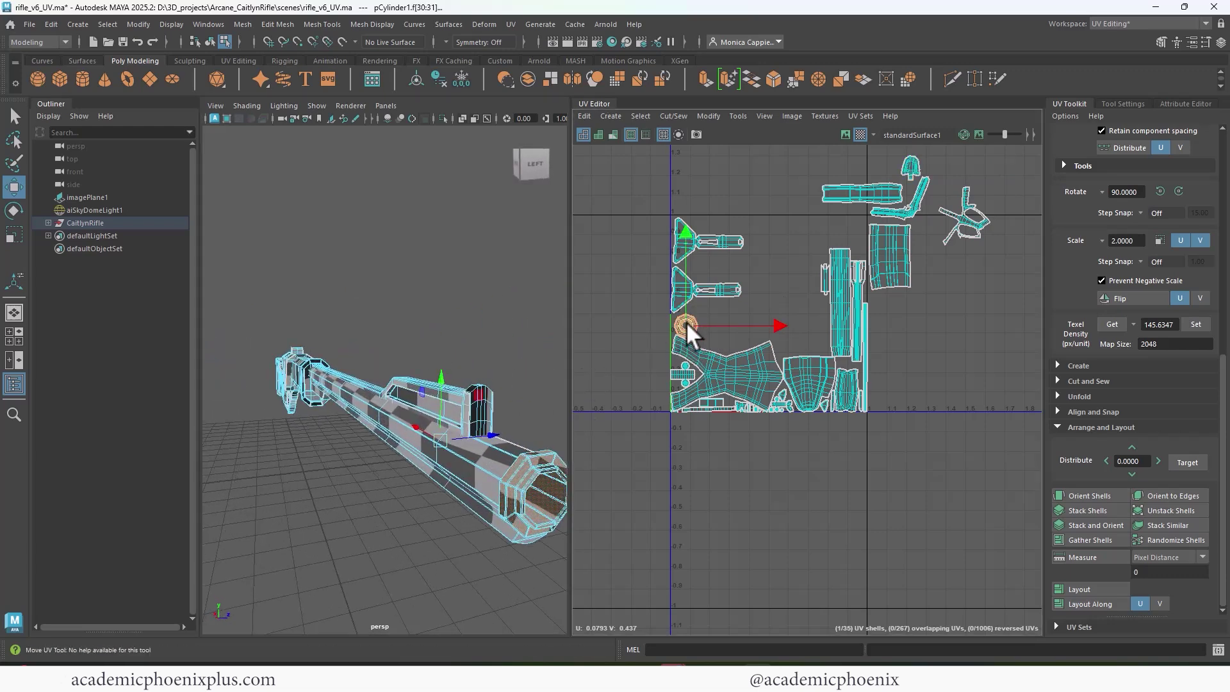
left_click_drag(686, 324, 882, 164)
left_click_drag(551, 301, 482, 321, "alt")
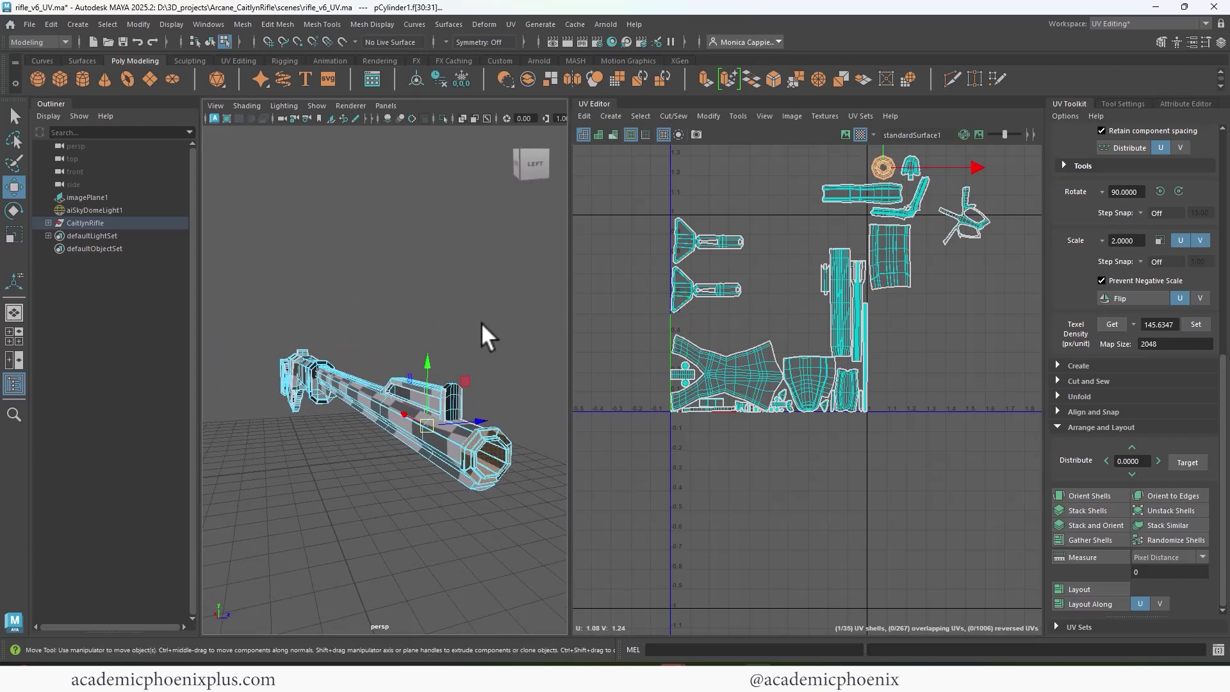
left_click_drag(406, 313, 447, 337, "alt")
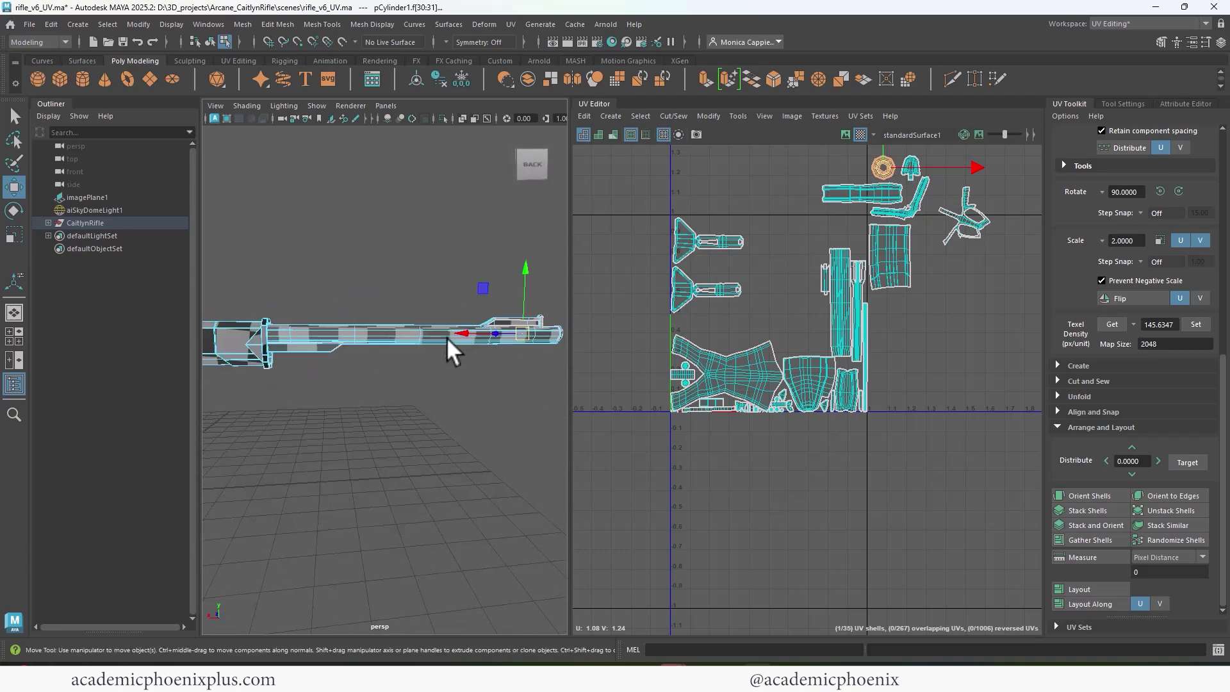
middle_click_drag(275, 340, 370, 355, "alt")
left_click(323, 352)
left_click(967, 219)
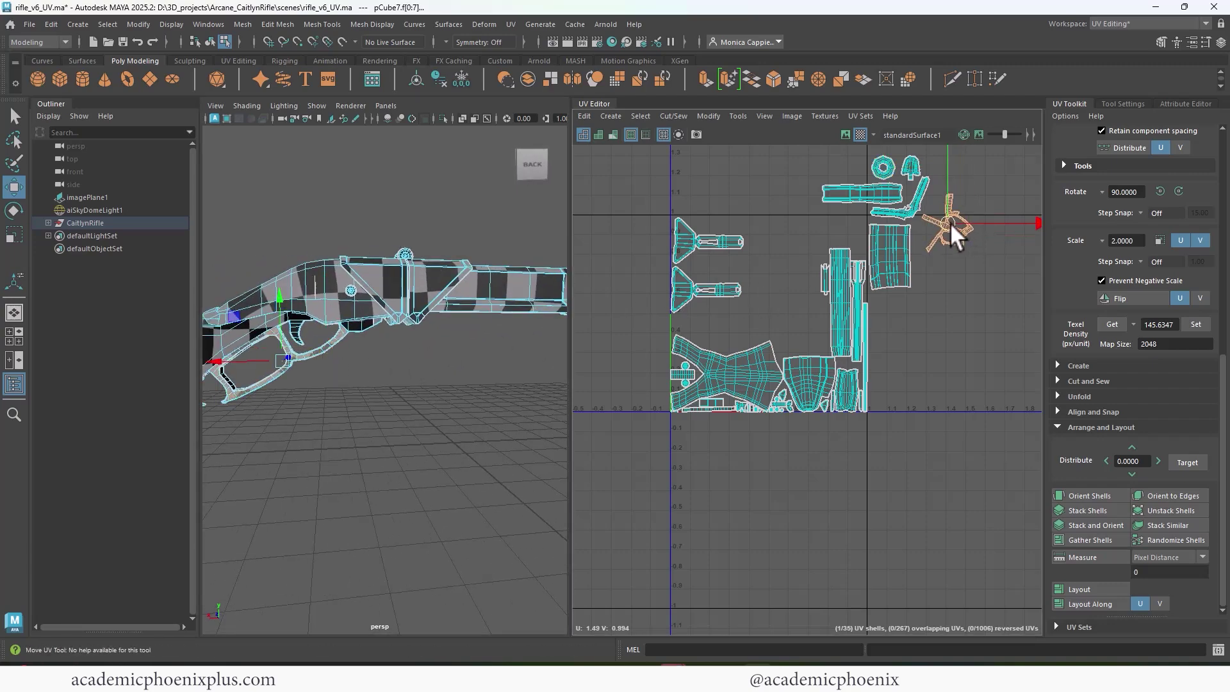
Step: Move the large X-shaped stock shell up off the small shells along the tile's bottom edge and straighten it with a slight rotation
scroll(742, 390, "up", 2)
left_click(742, 390)
left_click_drag(397, 376, 395, 269, "alt")
scroll(985, 398, "down", 2)
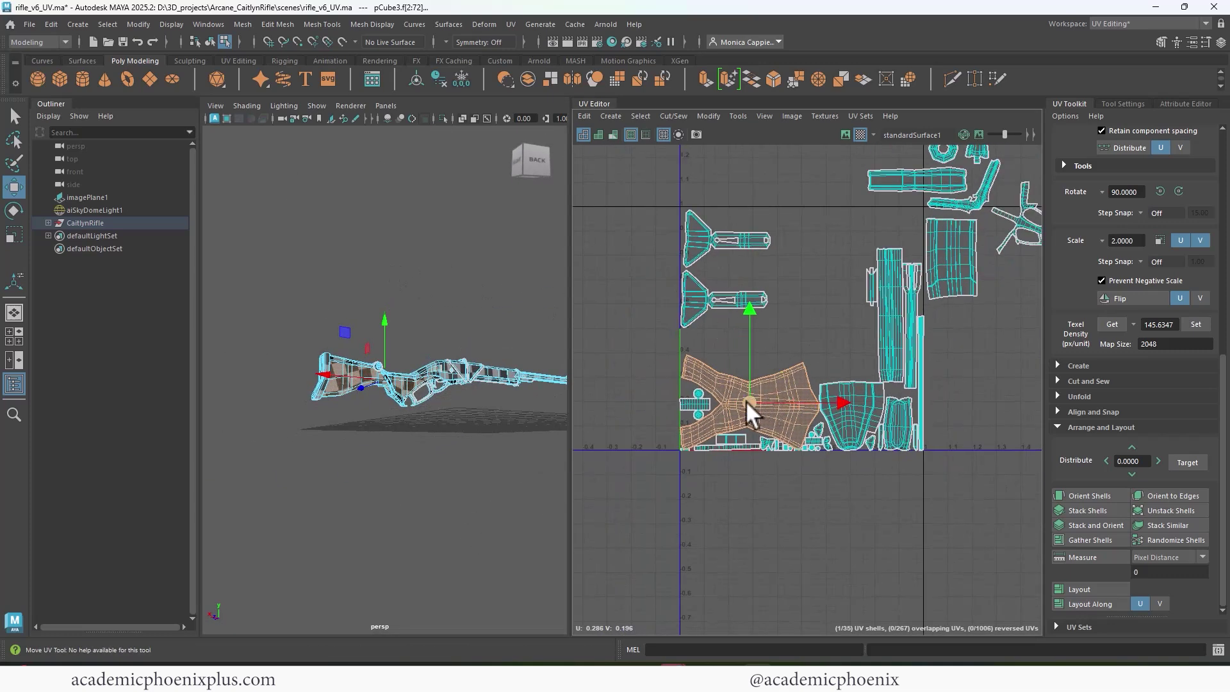
mouse_move(746, 402)
left_mouse_down()
mouse_move(763, 369)
mouse_move(758, 396)
mouse_move(752, 383)
left_mouse_up()
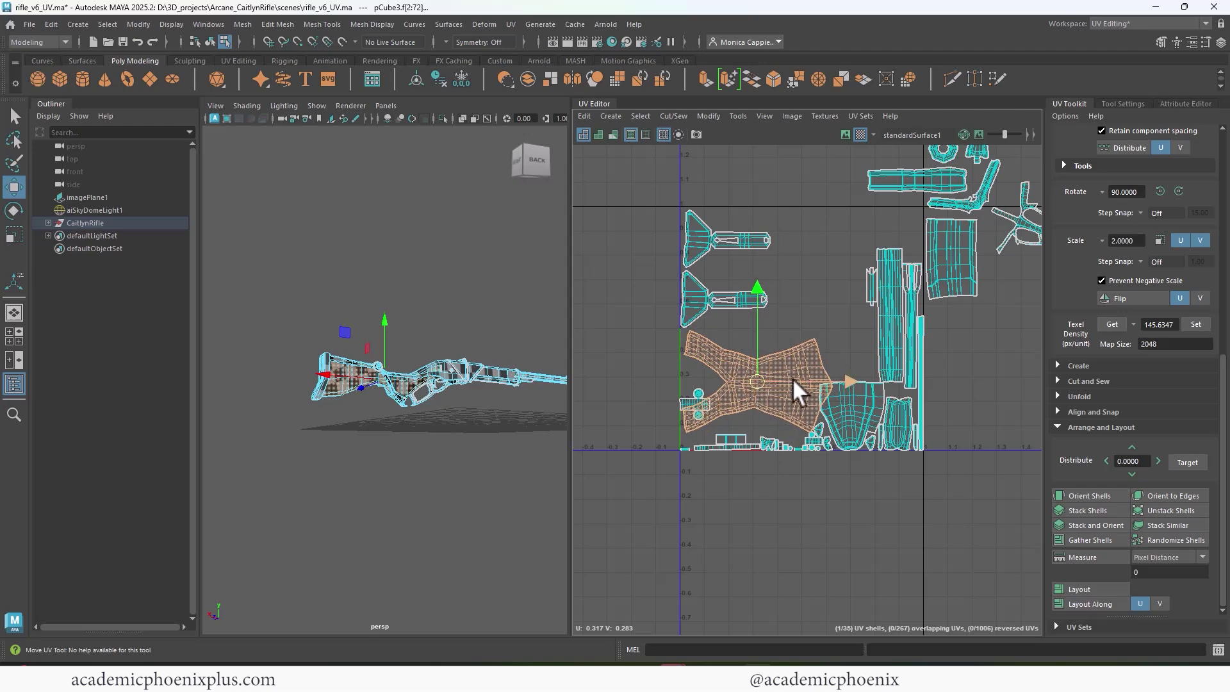
key("e")
left_click_drag(837, 342, 836, 344)
mouse_move(500, 365)
left_mouse_down("alt")
mouse_move(425, 398)
mouse_move(490, 371)
left_mouse_up("alt")
right_click_drag(490, 371, 579, 367, "alt")
scroll(758, 355, "up", 3)
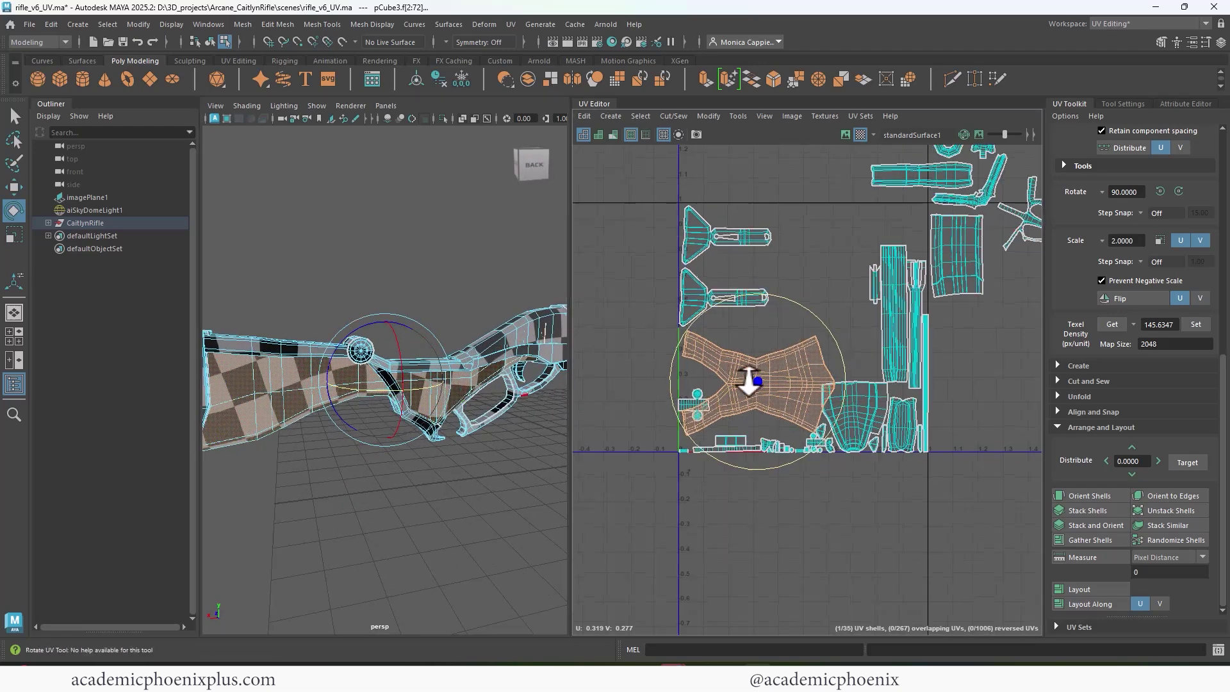
Step: Cut the stock shell lengthwise along its middle edge and separate the two halves
key("F10")
left_click(782, 391)
right_click_drag(782, 391, 855, 359, "ctrl")
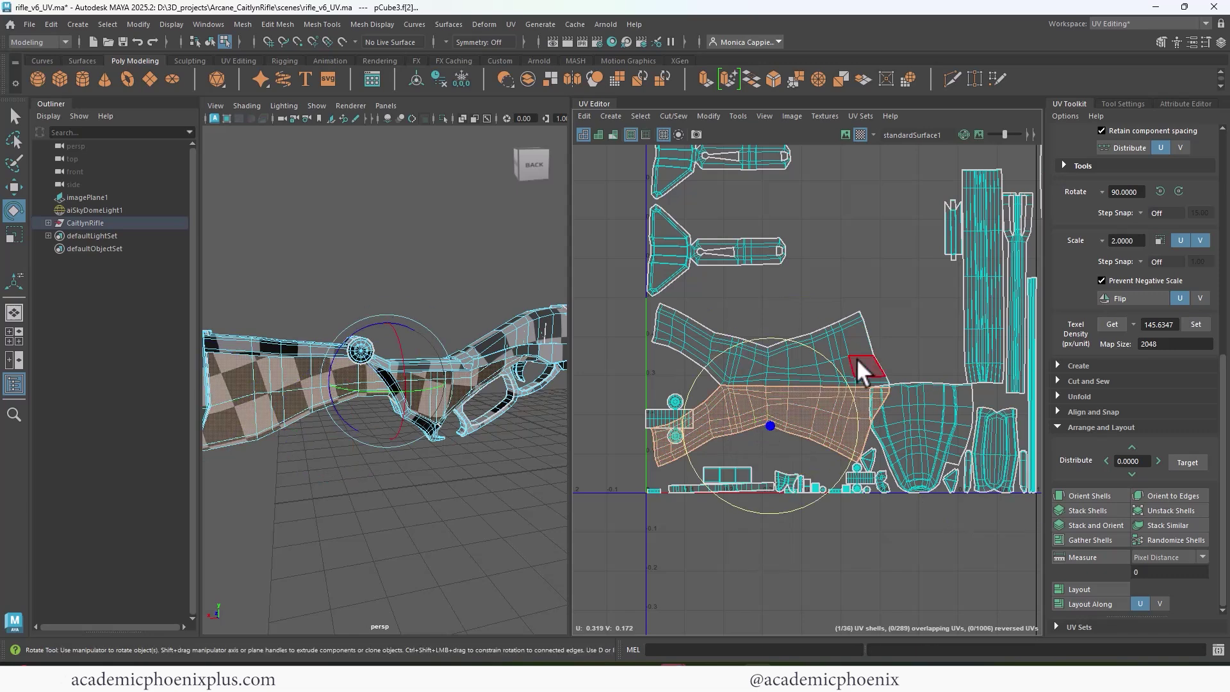
right_click_drag(771, 370, 700, 411, "ctrl")
key("w")
left_click_drag(772, 378, 767, 339)
double_click(847, 325)
scroll(289, 406, "down", 3)
left_click_drag(289, 406, 525, 401, "alt")
left_click_drag(771, 344, 780, 326)
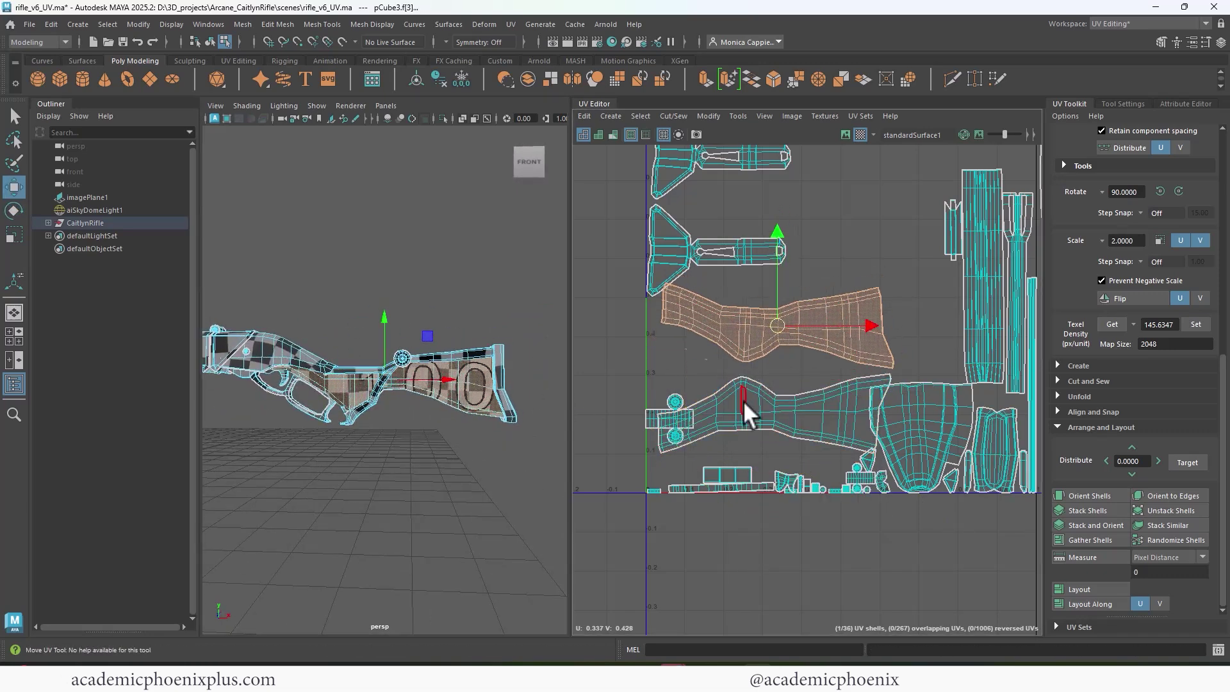
key("ctrl+z")
Step: Rotate the lower stock half clockwise by 90 degrees twice and place it directly below the upper half
double_click(743, 401)
left_click_drag(773, 414, 785, 357)
left_click_drag(489, 388, 240, 387, "alt")
left_click_drag(779, 354, 788, 325)
right_click_drag(758, 324, 831, 364, "shift")
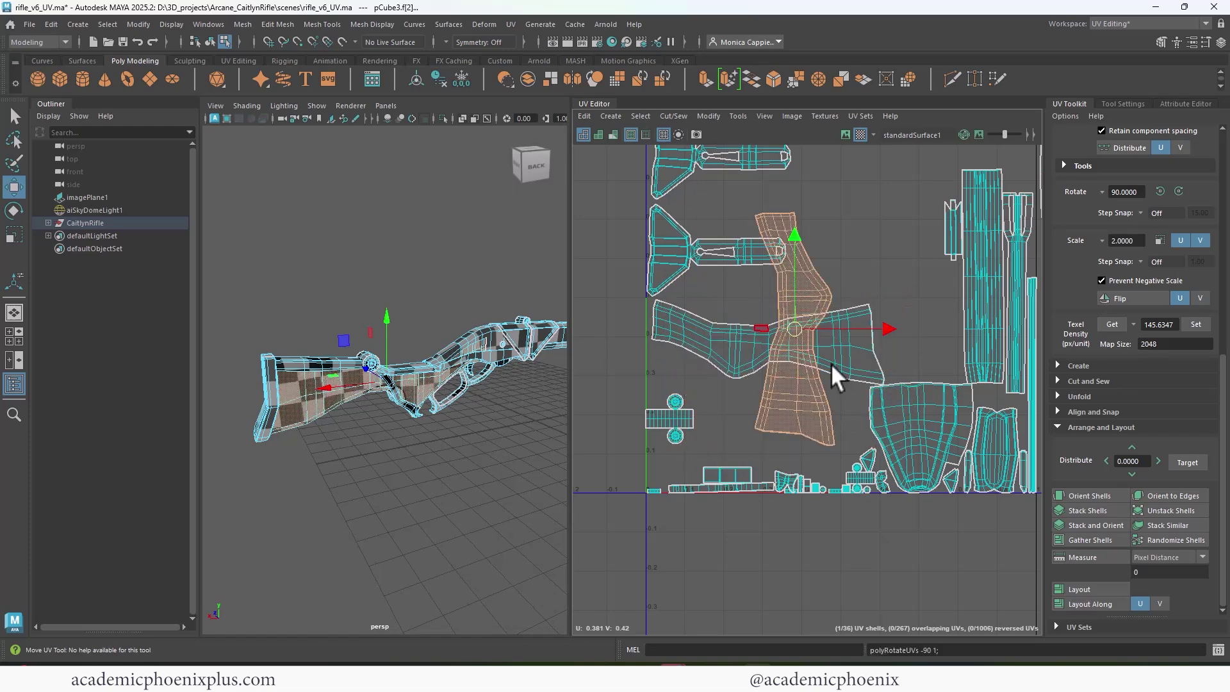
key("g")
left_click_drag(787, 321, 758, 418)
Step: Park the small cylinder shell with its two round caps outside the tile's left edge
middle_click_drag(652, 419, 643, 384, "alt")
left_click(660, 386)
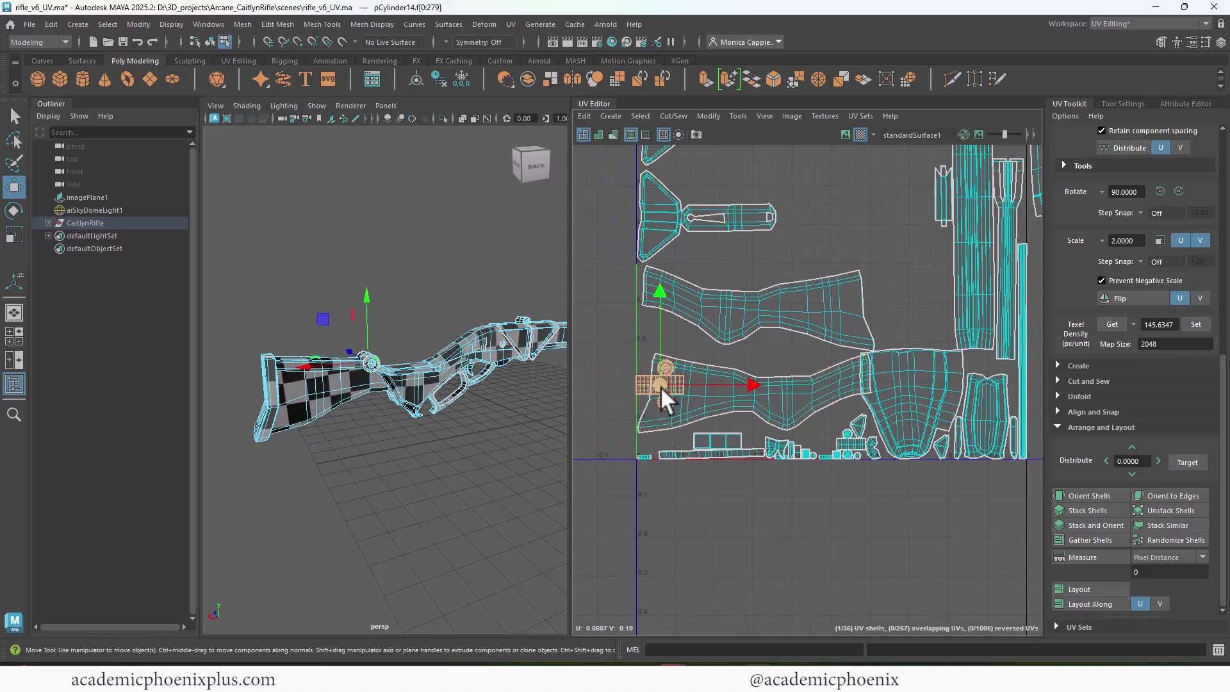
left_click_drag(660, 386, 600, 429)
Step: Move the two small teardrop-shaped plane shells out of the bottom row and park them outside the tile's right edge
middle_click_drag(848, 419, 776, 383, "alt")
left_click(806, 376)
middle_click_drag(492, 411, 387, 455, "alt")
scroll(890, 379, "down", 3)
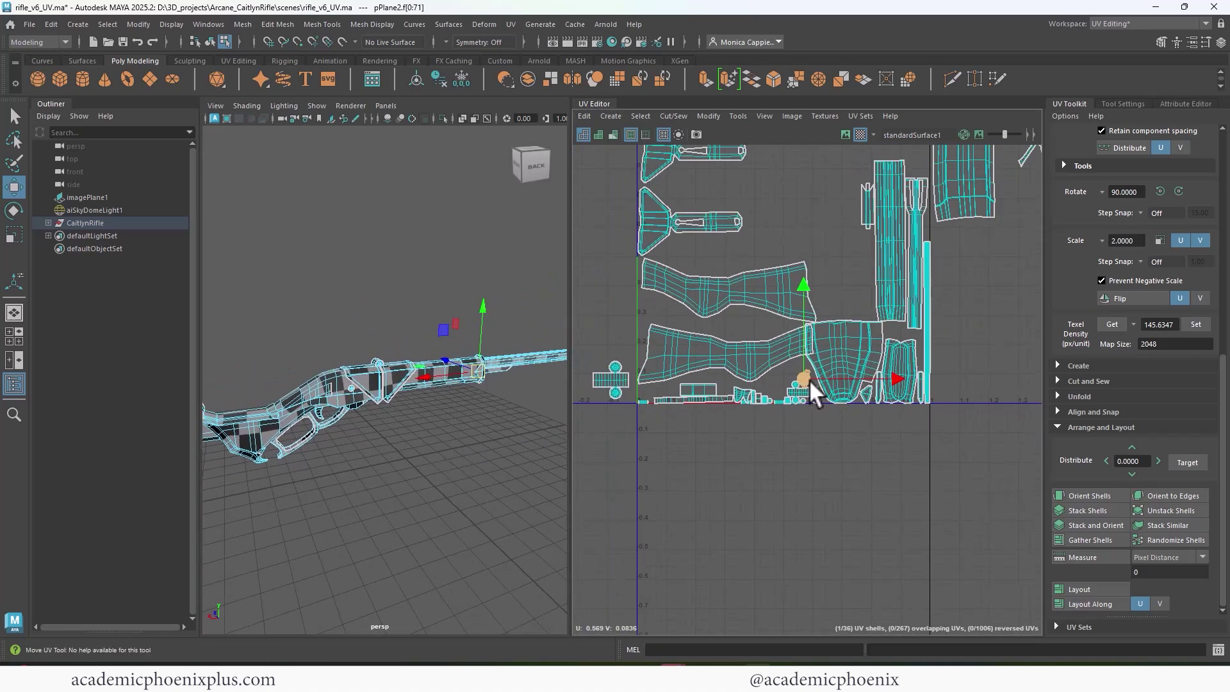
left_click_drag(809, 379, 834, 208)
middle_click_drag(833, 225, 810, 329, "alt")
key("r")
key("w")
left_click_drag(810, 319, 929, 363)
left_click(843, 498)
left_click_drag(848, 494, 928, 386)
key("r")
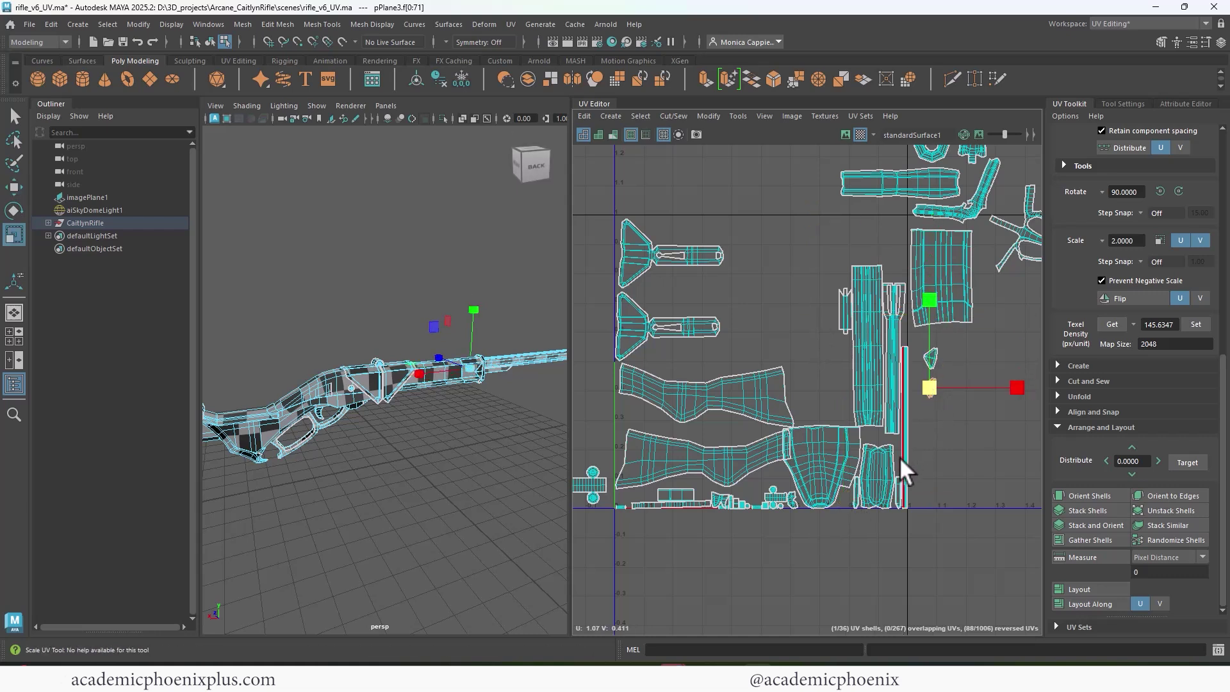
Step: Rotate the short notched strip shell to horizontal and place it in the tile's upper left corner above the first bracket shell
left_click(846, 317)
key("w")
left_click_drag(845, 310, 651, 290)
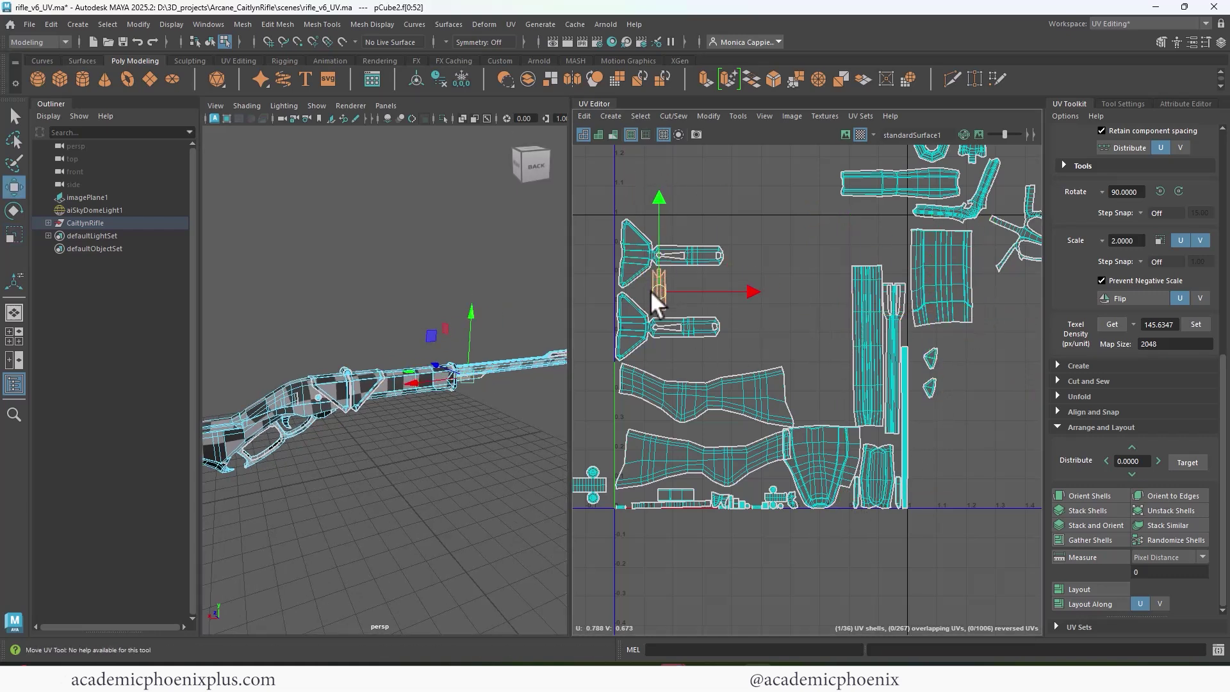
mouse_move(654, 304)
right_mouse_down("shift")
mouse_move(725, 314)
mouse_move(650, 319)
mouse_move(659, 314)
right_mouse_up("shift")
left_click_drag(675, 305, 663, 226)
Step: Park the small cross-shaped cylinder shell from the bottom row outside the tile, below the parked cylinder shell
left_click(593, 485)
left_click_drag(545, 442, 506, 335, "alt")
left_click(506, 335)
double_click(779, 497)
left_click_drag(779, 497, 590, 523)
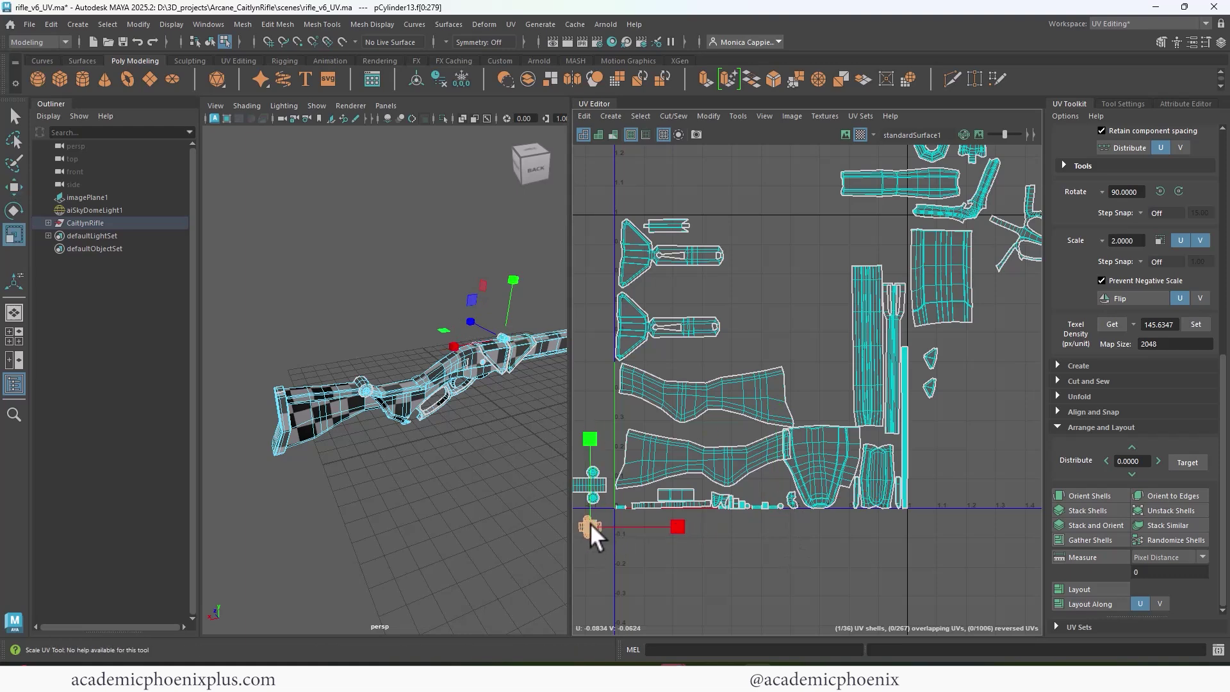
Step: Apply a planar UV projection to the small round screw on the side of the rifle body
left_click(494, 360)
right_click_drag(474, 383, 451, 481, "alt")
left_click(511, 374)
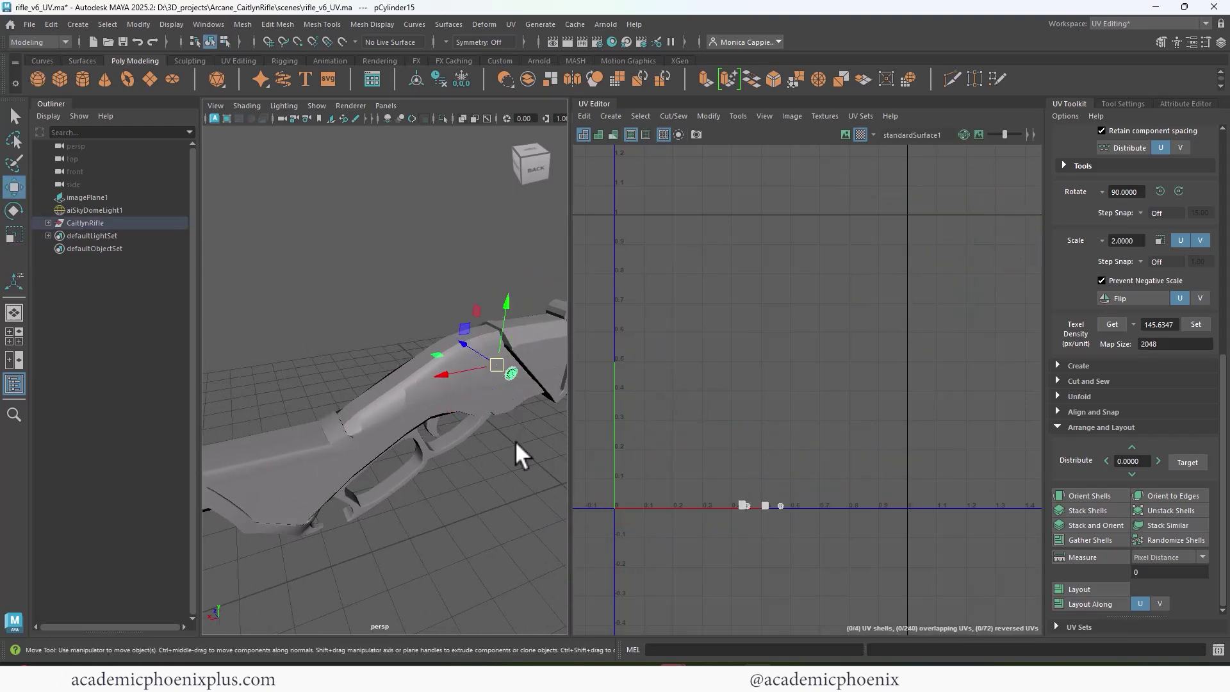
left_click(510, 24)
left_click(536, 182)
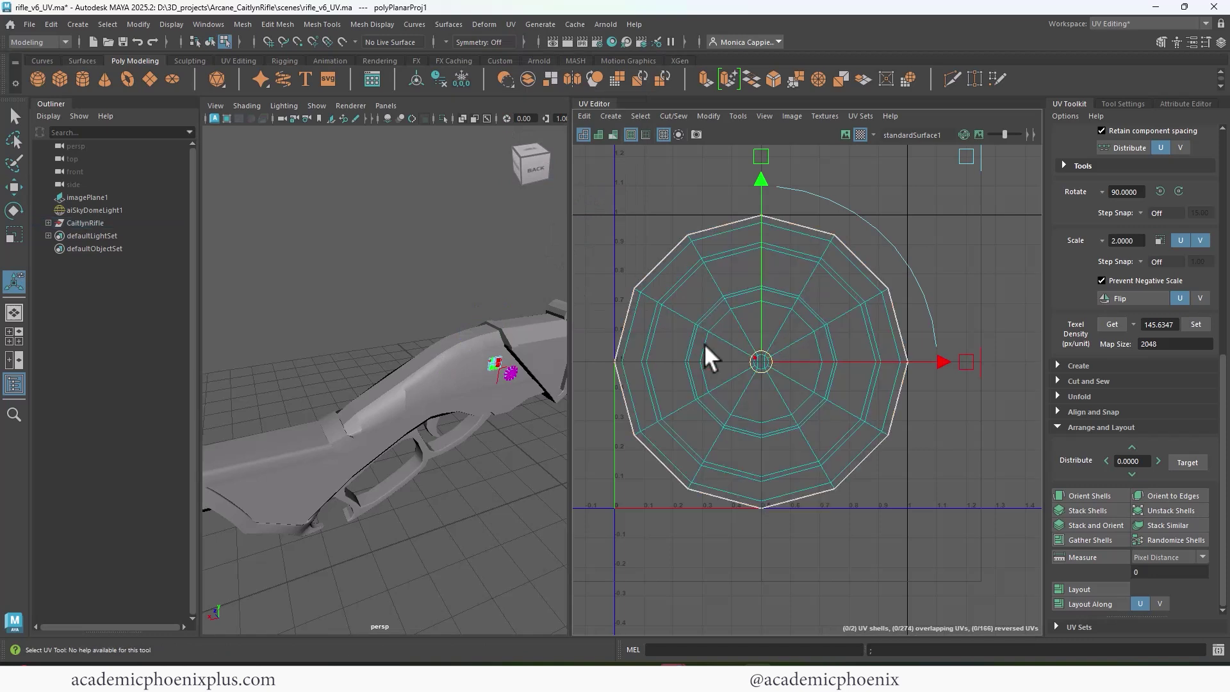
right_click_drag(522, 288, 598, 275)
Step: Scale down both of the screw's round shells and park them outside the tile's lower left corner
mouse_move(791, 421)
right_mouse_down()
mouse_move(794, 452)
mouse_move(789, 438)
right_mouse_up()
double_click(789, 439)
key("r")
left_click_drag(761, 361, 707, 390)
double_click(762, 436)
double_click(773, 346, "shift")
scroll(775, 349, "down", 5)
middle_click_drag(777, 356, 895, 327, "alt")
key("w")
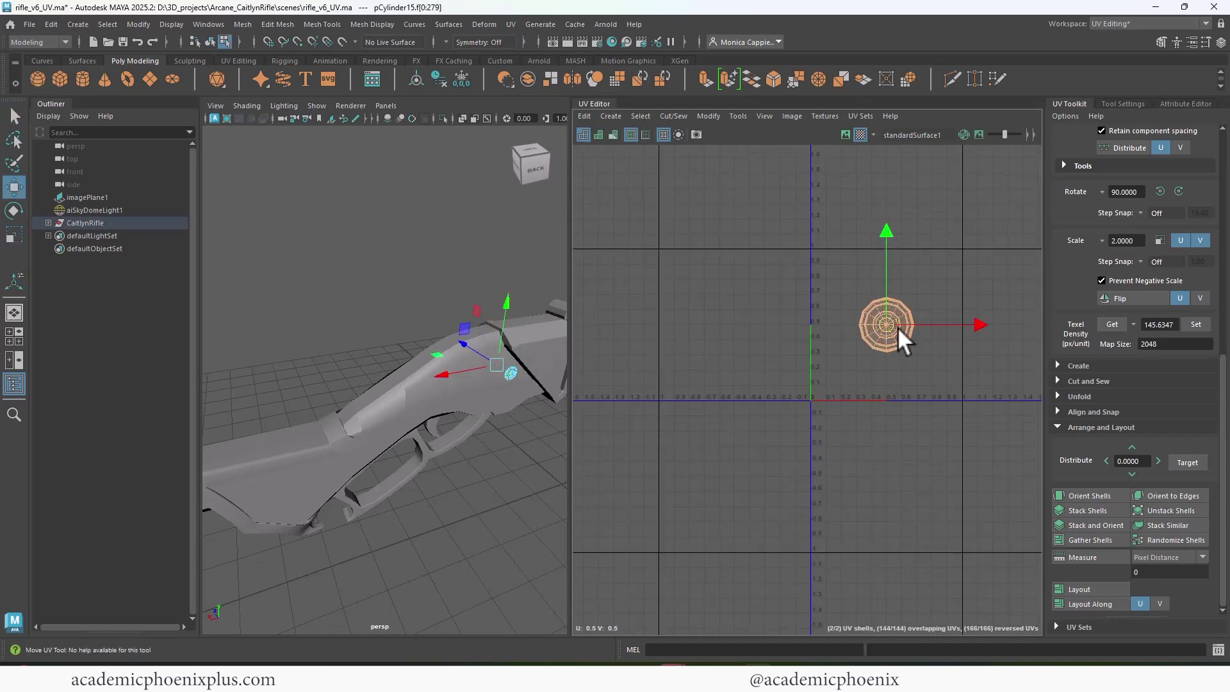
left_click_drag(894, 327, 787, 434)
Step: Return to object selection, select all rifle parts together and switch to UV shell selection
right_click(508, 369)
right_click_drag(508, 370, 567, 352)
scroll(410, 327, "down", 6)
left_click_drag(231, 322, 610, 473)
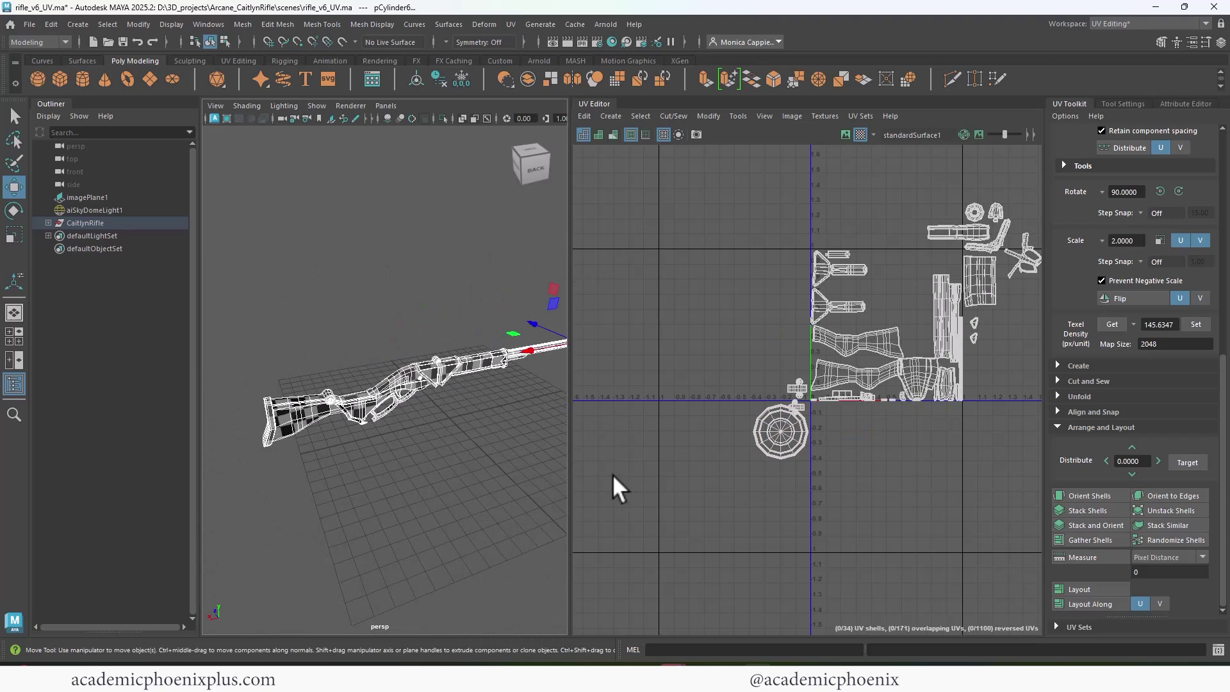
middle_click_drag(791, 448, 693, 432, "alt")
right_click_drag(693, 431, 637, 406)
Step: Scale the screw's round shells down further to match the checker size of the surrounding rifle body
double_click(681, 428)
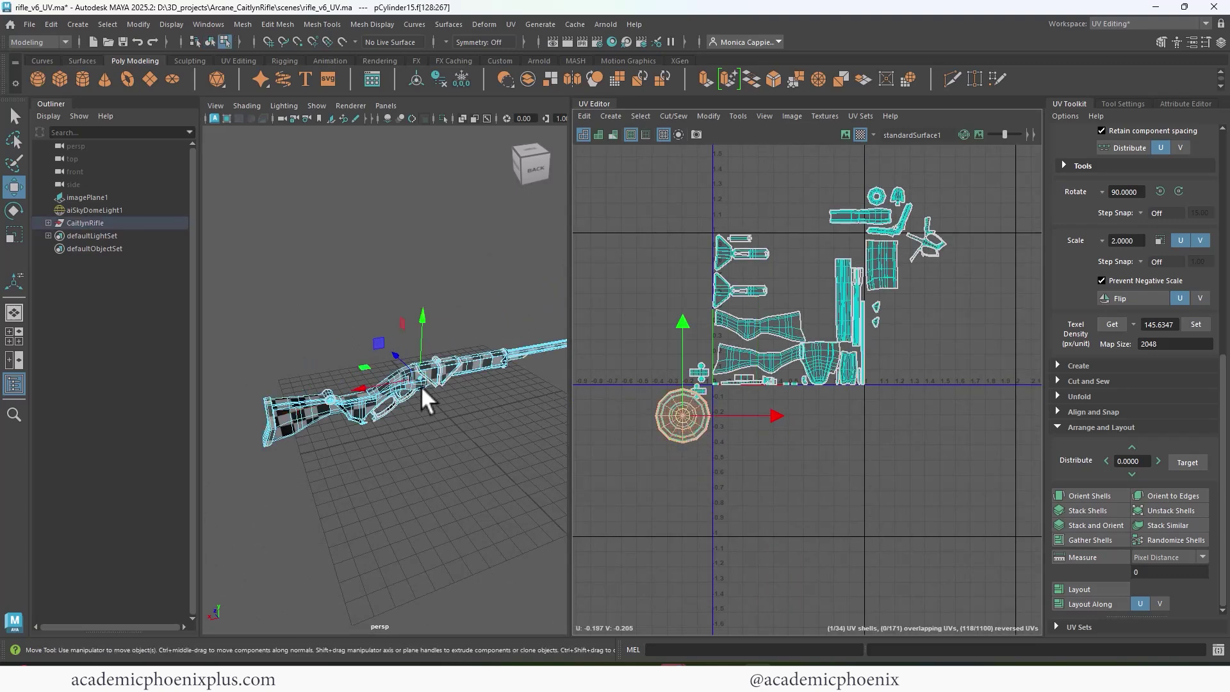
scroll(421, 386, "up", 8)
left_click_drag(391, 466, 679, 321, "alt")
double_click(392, 430, "shift")
key("r")
left_click_drag(682, 415, 675, 388)
key("w")
left_click_drag(407, 425, 378, 417, "alt")
Step: Rotate the tall barrel shell 90 degrees clockwise to horizontal and place it between the two triangular bracket shells
middle_click_drag(843, 336, 781, 322, "alt")
double_click(781, 320)
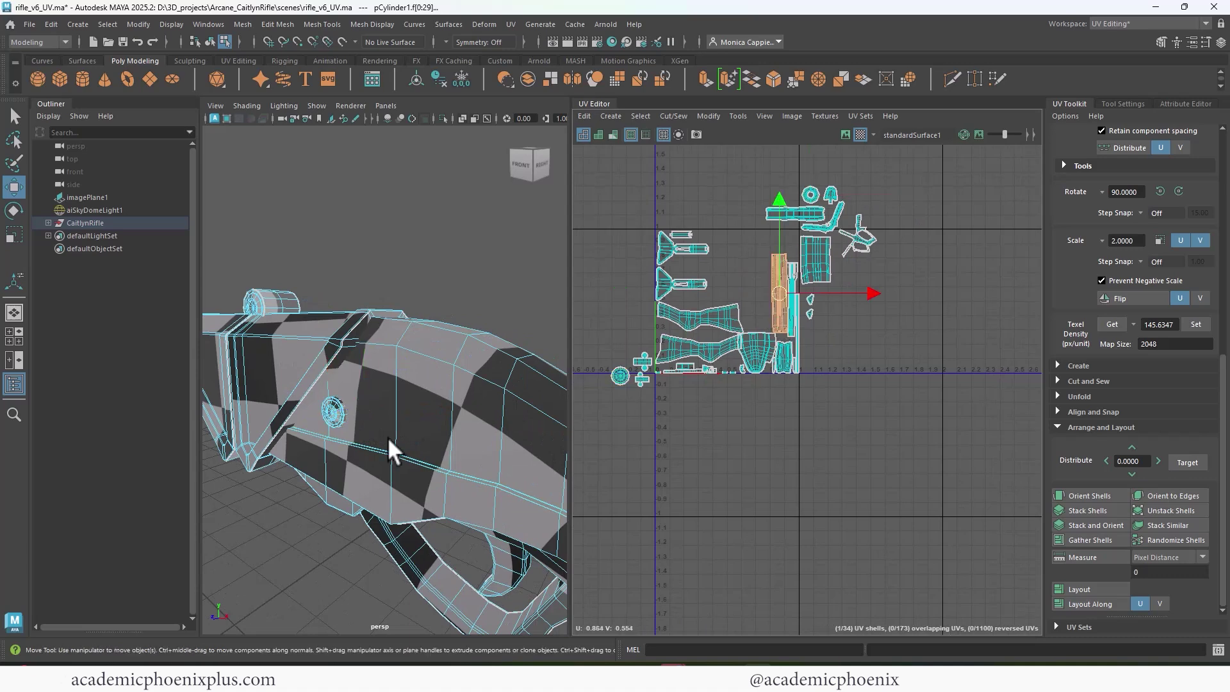
scroll(387, 436, "down", 8)
left_click_drag(435, 419, 288, 358, "alt")
key("f")
middle_click_drag(615, 325, 663, 320, "alt")
middle_click_drag(442, 371, 487, 354, "alt")
right_click_drag(838, 310, 890, 344, "shift")
left_click_drag(823, 284, 758, 258)
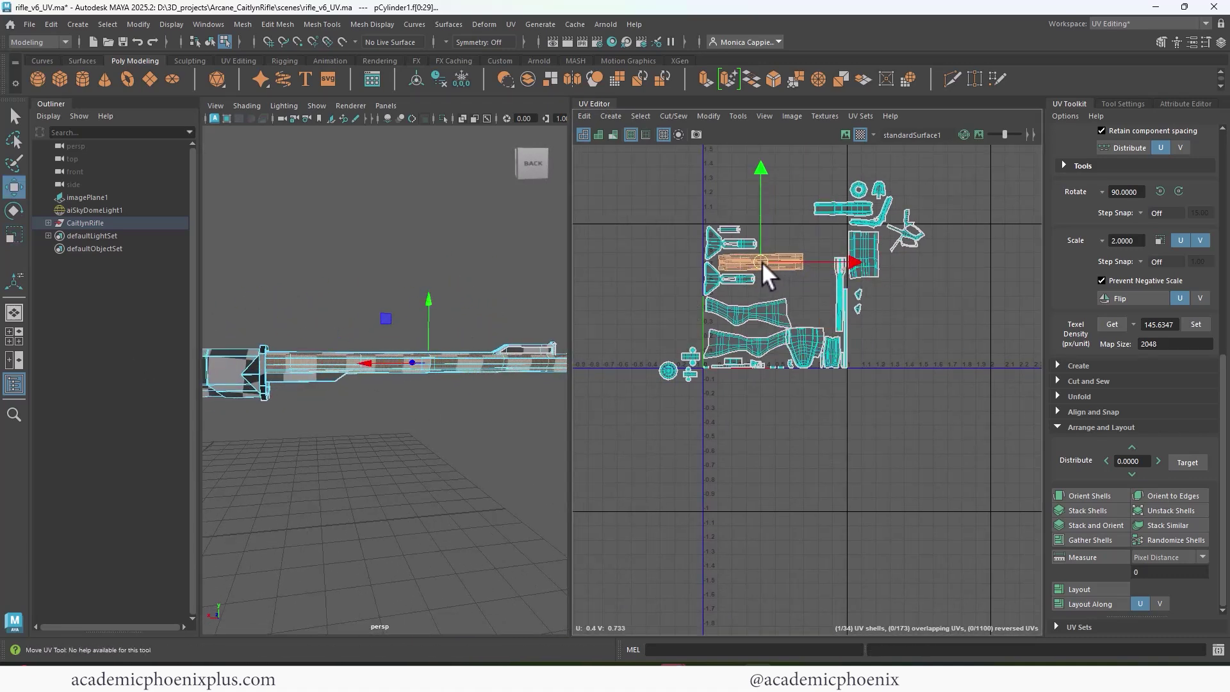
Step: Rotate the long sight shell 90 degrees clockwise and place it along the tile's top edge beside the notched strip
left_click(839, 294)
left_click_drag(482, 379, 287, 363, "alt")
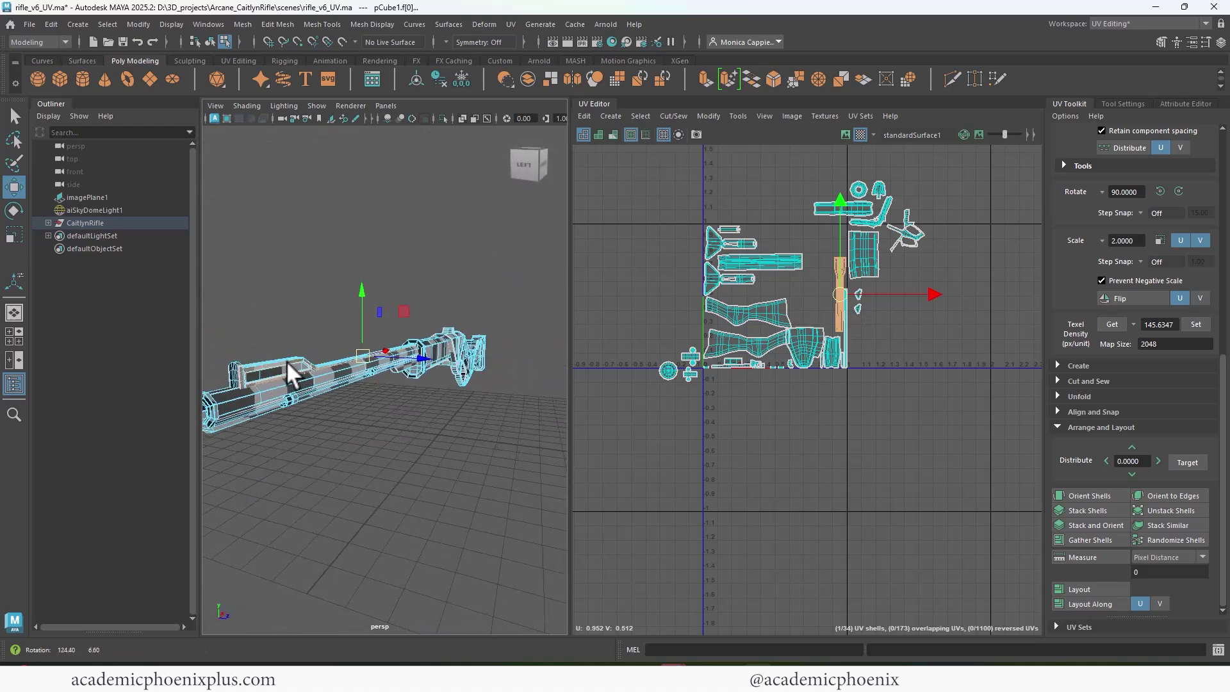
right_click_drag(287, 362, 407, 376, "alt")
middle_click_drag(407, 376, 473, 377, "alt")
right_click_drag(833, 311, 897, 340, "shift")
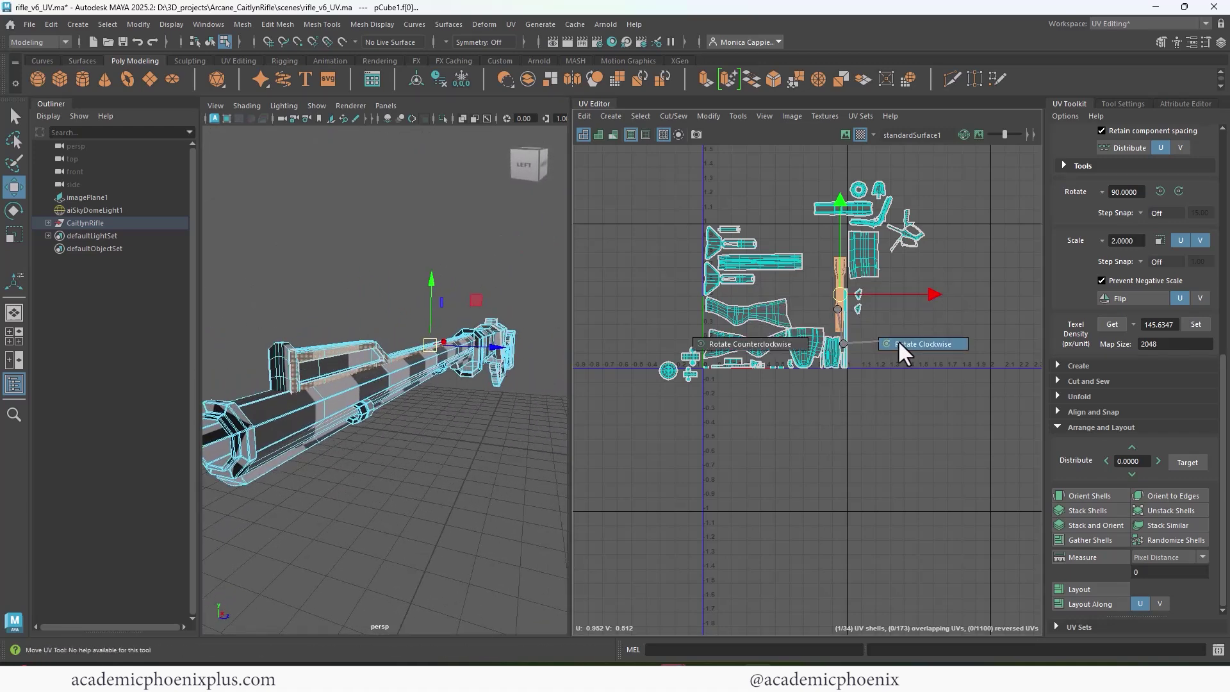
left_click_drag(837, 288, 781, 226)
key("f")
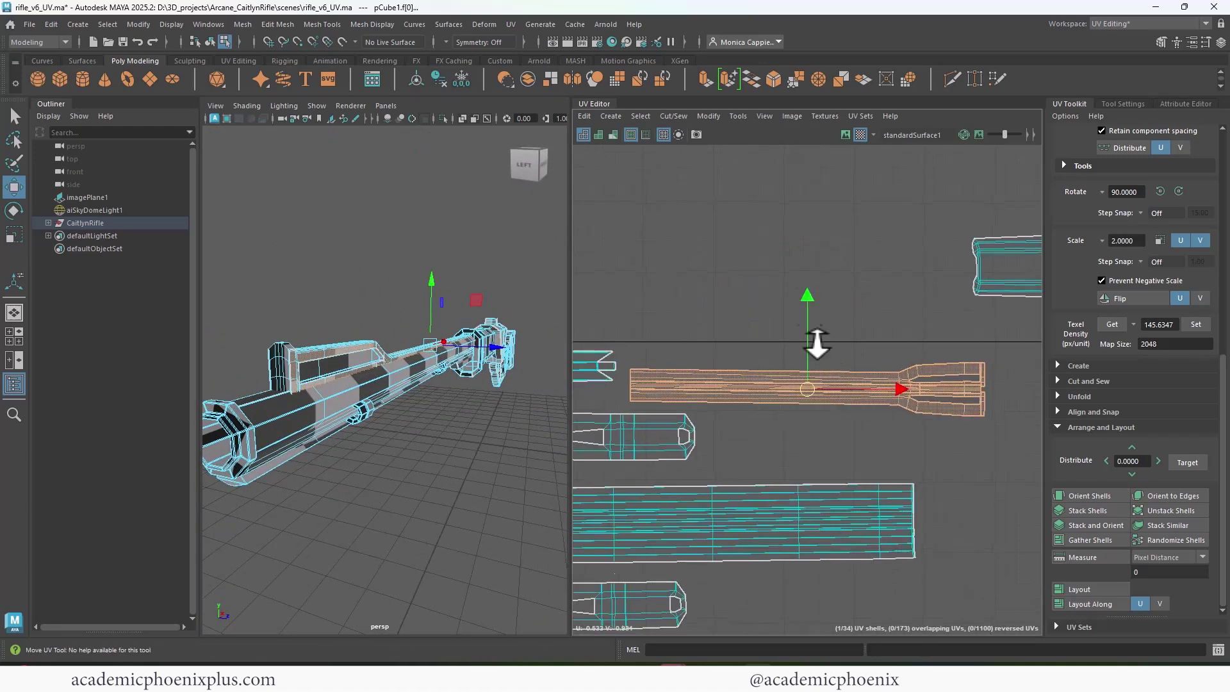
scroll(813, 343, "down", 2)
key("r")
key("e")
Step: Rotate the thin strip shell under the barrel to horizontal and place it directly above the barrel shell
scroll(746, 346, "down", 1)
middle_click_drag(739, 351, 728, 255, "alt")
left_click_drag(365, 451, 397, 352, "alt")
scroll(935, 371, "down", 1)
left_click(939, 383)
right_click_drag(935, 424, 962, 422, "shift")
key("w")
left_click_drag(940, 429, 777, 247)
scroll(777, 247, "up", 5)
middle_click_drag(800, 223, 890, 202, "alt")
left_click_drag(853, 242, 841, 305)
key("e")
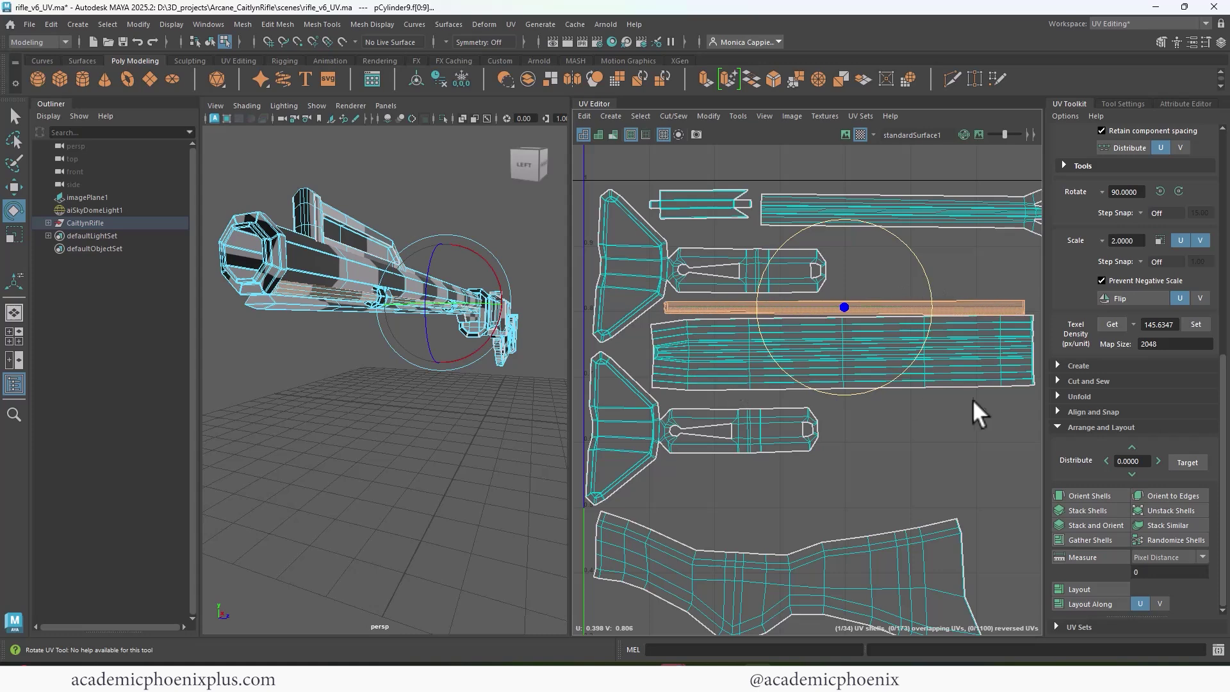
key("w")
Step: Reselect the entire rifle as objects and switch back to UV shell selection
left_click(810, 378)
middle_click_drag(647, 336, 730, 305, "alt")
scroll(711, 307, "up", 5)
right_click_drag(720, 277, 429, 245, "alt")
scroll(708, 349, "down", 4)
scroll(394, 309, "down", 5)
left_click(395, 308)
left_click_drag(314, 282, 535, 392)
middle_click_drag(908, 343, 807, 288, "alt")
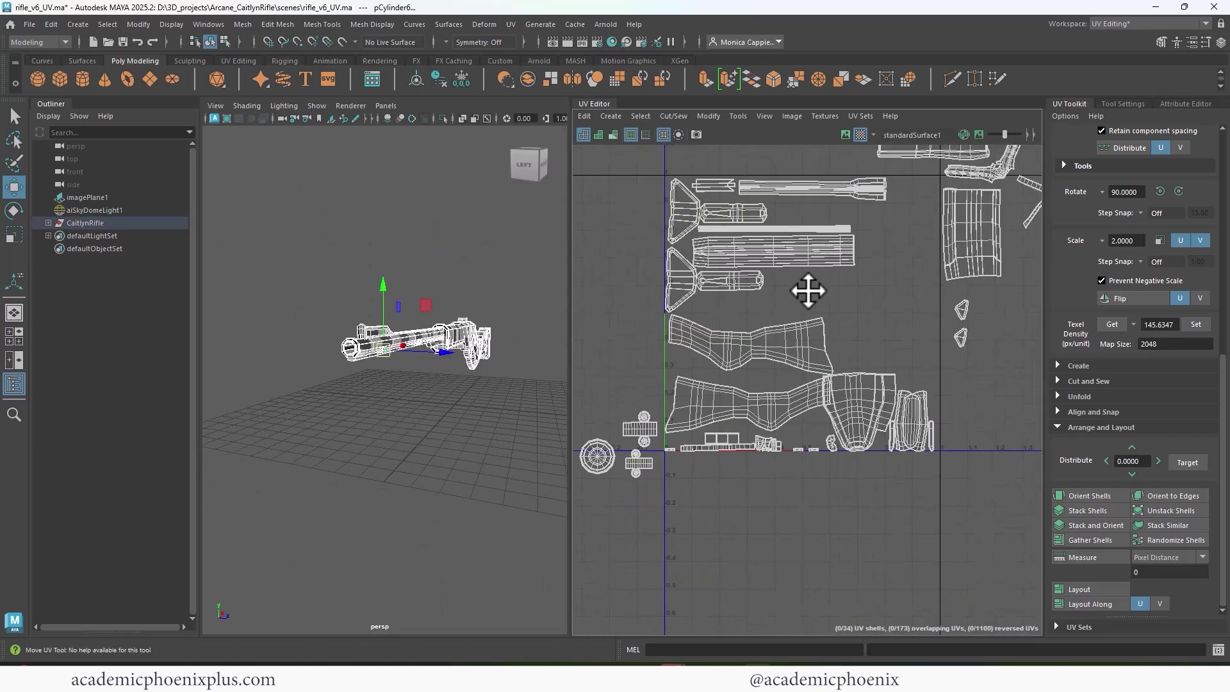
scroll(805, 385, "down", 2)
right_click_drag(805, 417, 840, 448)
Step: Move the wide tapered shell from the tile's bottom edge up into the free space near the upper right corner
left_click(809, 406)
scroll(409, 333, "up", 5)
left_click_drag(403, 327, 232, 315, "alt")
scroll(232, 315, "down", 2)
left_click_drag(825, 407, 863, 368)
key("r")
key("w")
key("r")
key("w")
Step: Place the parked rectangular shell below the tapered one and the parked horizontal strip shell between the second bracket and the upper stock half
left_click(900, 288)
left_click(885, 197)
left_click_drag(885, 194, 744, 322)
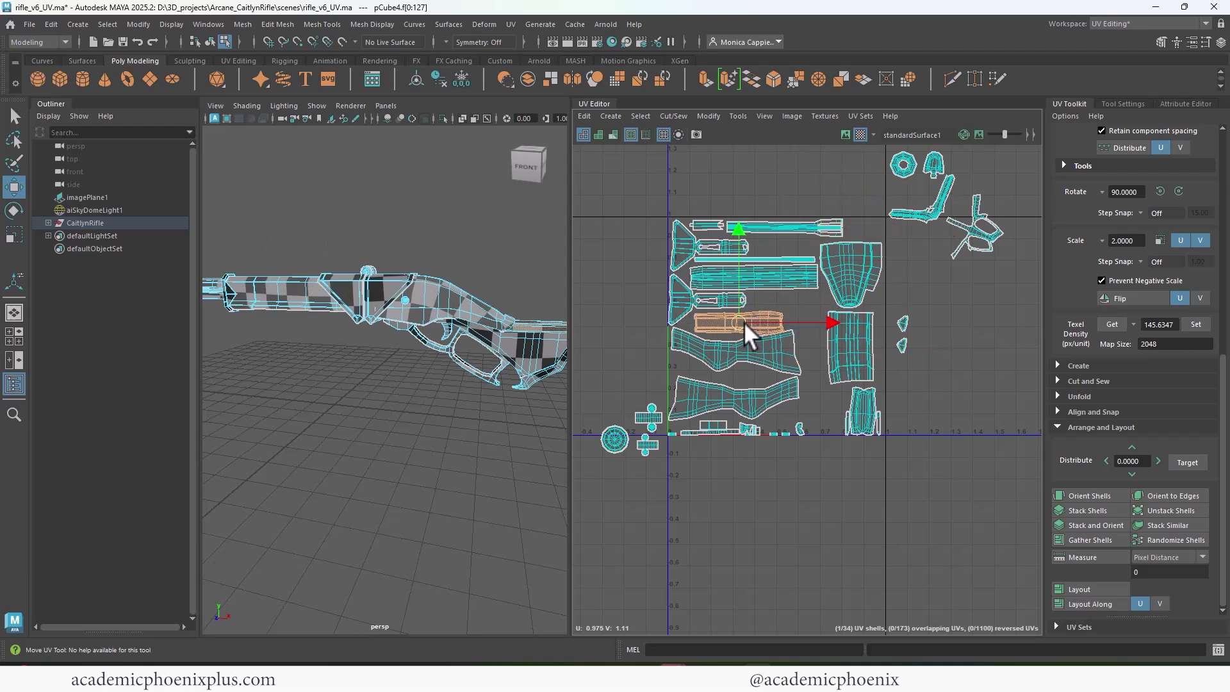
scroll(819, 360, "up", 6)
scroll(444, 361, "down", 2)
scroll(749, 321, "down", 5)
middle_click_drag(749, 320, 640, 277, "alt")
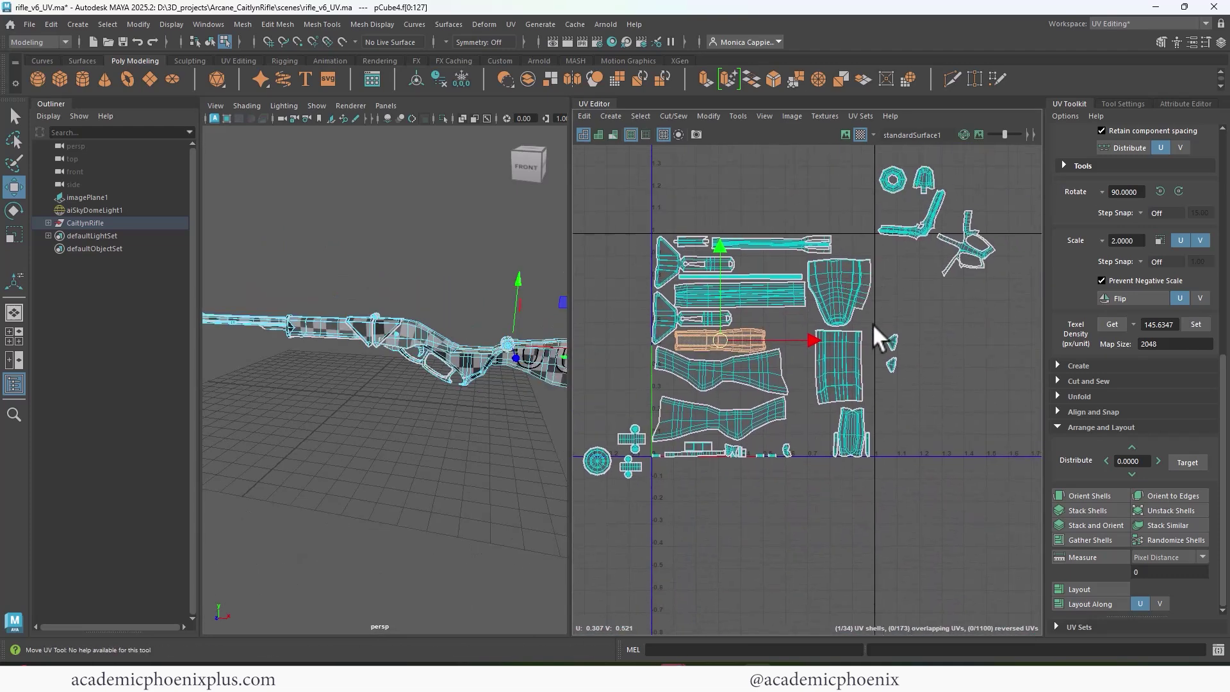
Step: Turn the small strip shell at the tile's lower right horizontal and place it below the long barrel shell at the top
left_click(834, 450)
key("f")
scroll(414, 384, "down", 3)
left_click_drag(412, 383, 467, 387, "alt")
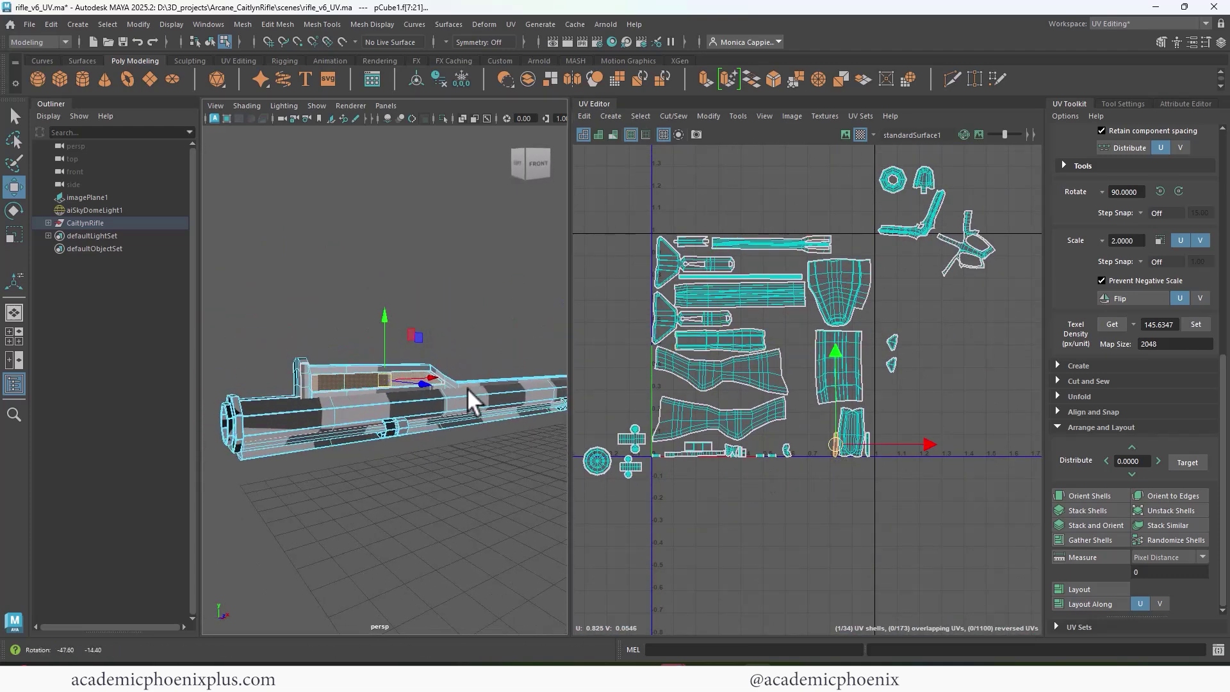
left_click_drag(836, 444, 749, 259)
right_click_drag(747, 264, 812, 301, "shift")
left_click_drag(750, 262, 731, 253)
scroll(714, 243, "up", 7)
scroll(748, 282, "down", 6)
middle_click_drag(794, 293, 724, 222, "alt")
Step: Turn the second small strip shell horizontal as well and line it up with the first below the long barrel shell
left_click(859, 450)
key("g")
left_click_drag(859, 448, 729, 219)
left_click(771, 295)
left_click_drag(460, 381, 621, 375, "alt")
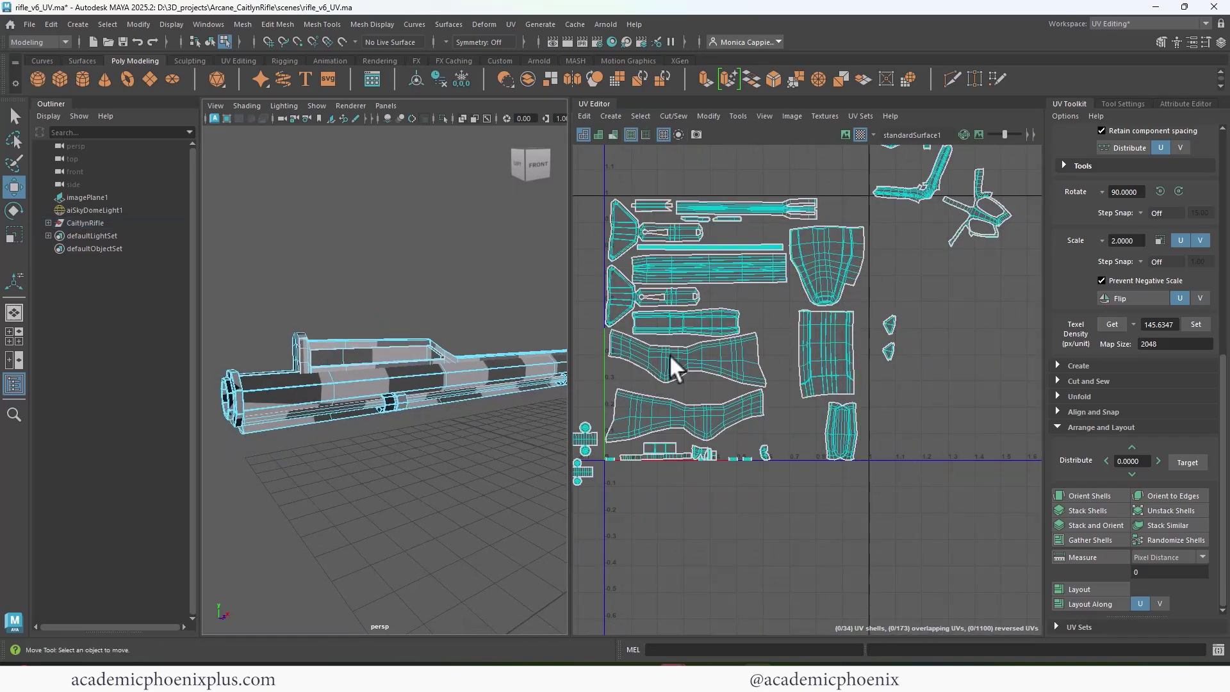
Step: Bring the L-shaped shell into the tile along the bottom edge and shift the narrow upright shell against the tile's right border
right_click_drag(905, 343, 816, 255, "alt")
left_click(867, 193)
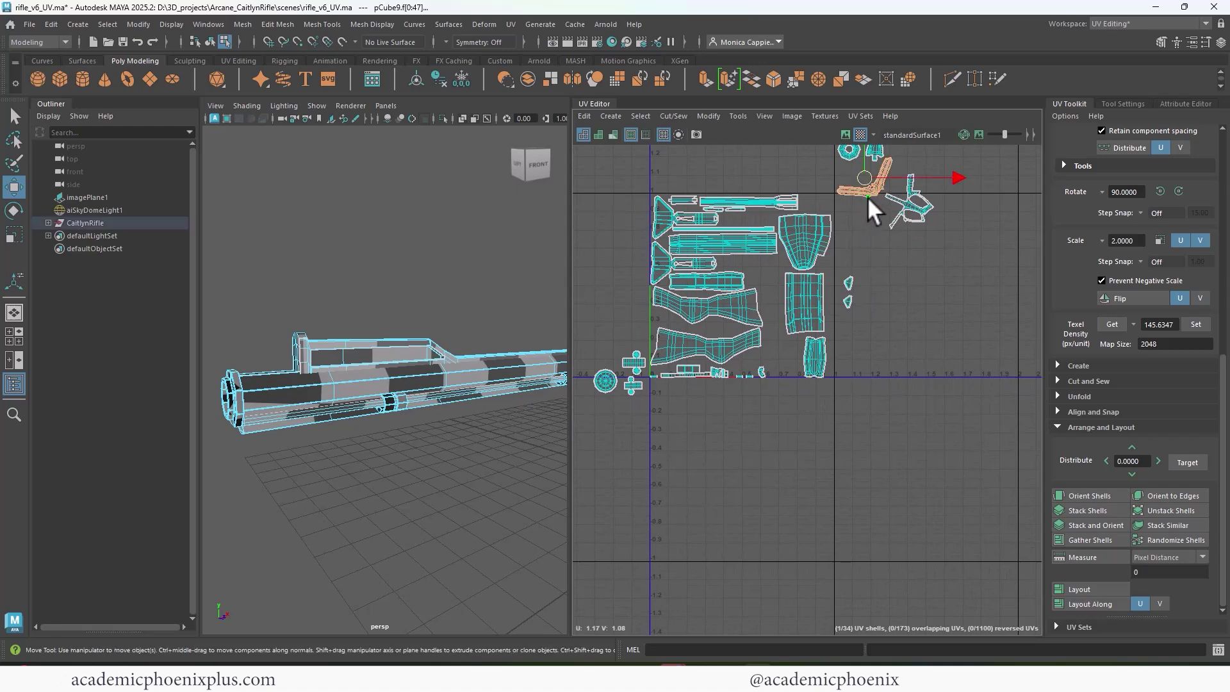
left_click_drag(866, 176, 779, 349)
left_click(818, 368)
middle_click_drag(474, 421, 302, 373, "alt")
scroll(796, 348, "up", 5)
middle_click_drag(929, 385, 812, 406, "alt")
left_click_drag(733, 394, 757, 388)
left_click(667, 398)
left_click_drag(622, 388, 645, 387)
scroll(645, 387, "down", 3)
middle_click_drag(646, 387, 702, 365, "alt")
Step: Move the tiny curved shell from the tip of the L-shaped shell into the nook beside the narrow upright shell
left_click(691, 417)
left_click(685, 404)
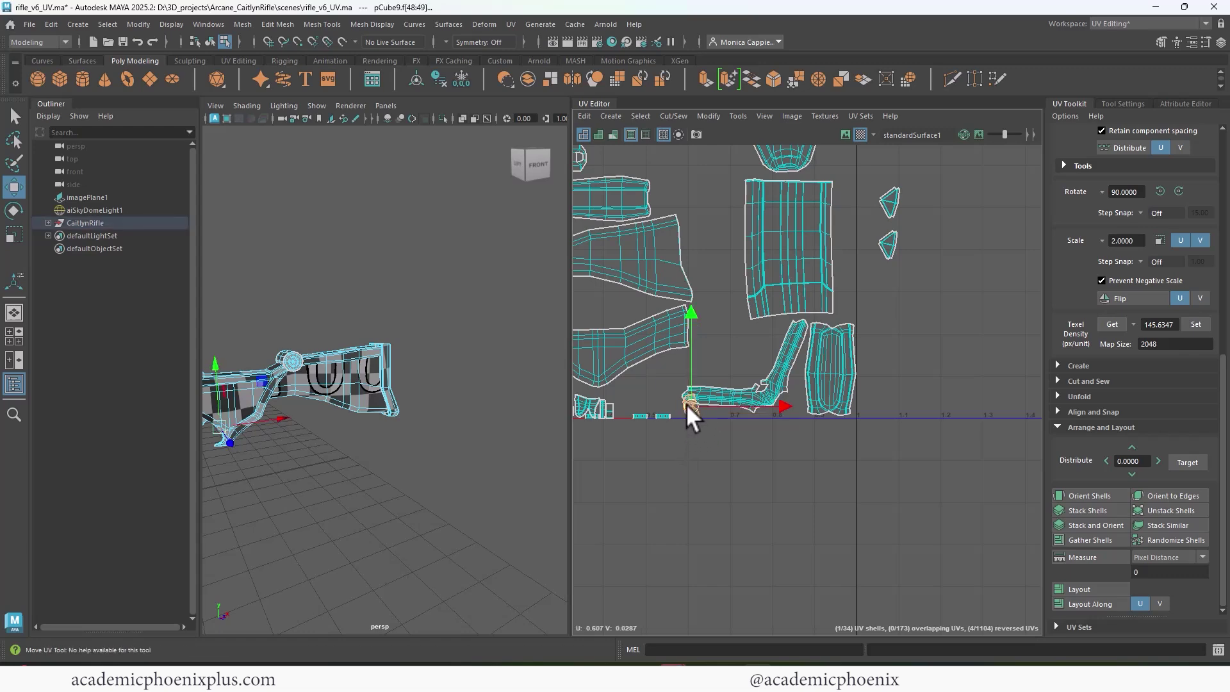
left_click_drag(686, 403, 699, 423)
middle_click_drag(256, 464, 442, 416, "alt")
mouse_move(442, 417)
left_mouse_down("alt")
mouse_move(418, 425)
mouse_move(428, 423)
left_mouse_up("alt")
left_click_drag(717, 420, 757, 412)
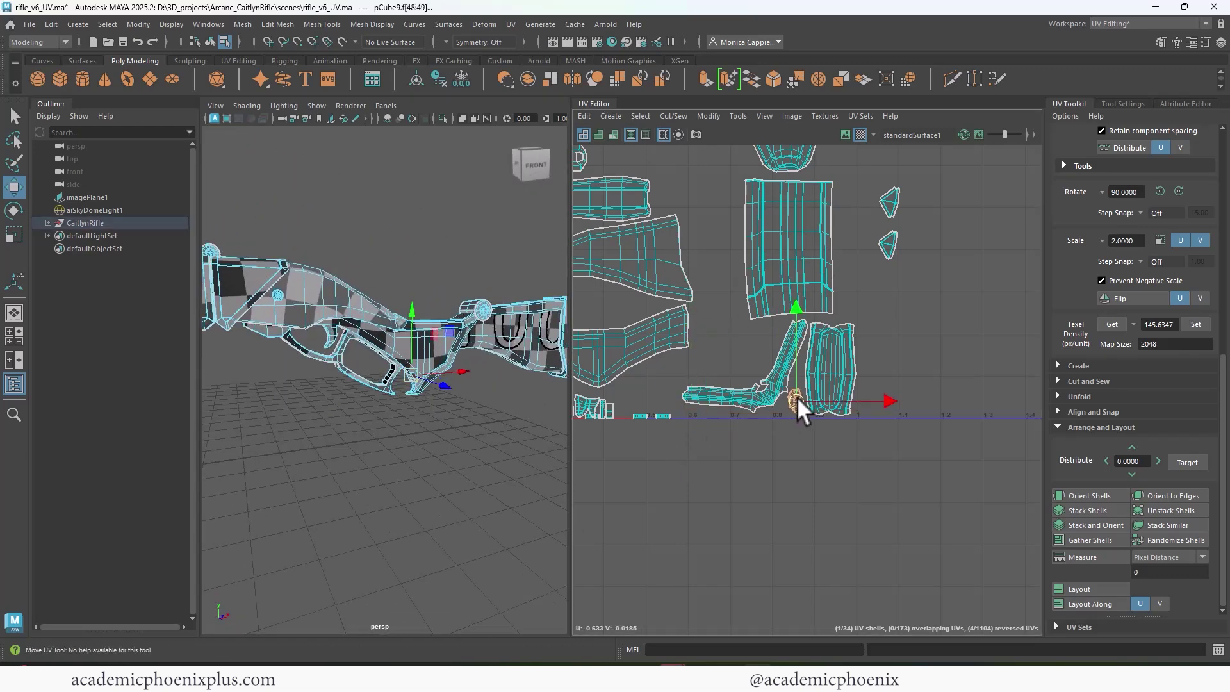
Step: Place the parked trigger guard shell above the L-shaped shell and park the wide horizontal strip shell below the tile
scroll(797, 397, "down", 3)
left_click(920, 268)
left_click_drag(920, 268, 756, 429)
scroll(755, 429, "up", 3)
middle_click_drag(800, 431, 855, 431, "alt")
left_click_drag(714, 328, 731, 438)
left_click_drag(718, 372, 749, 347)
key("e")
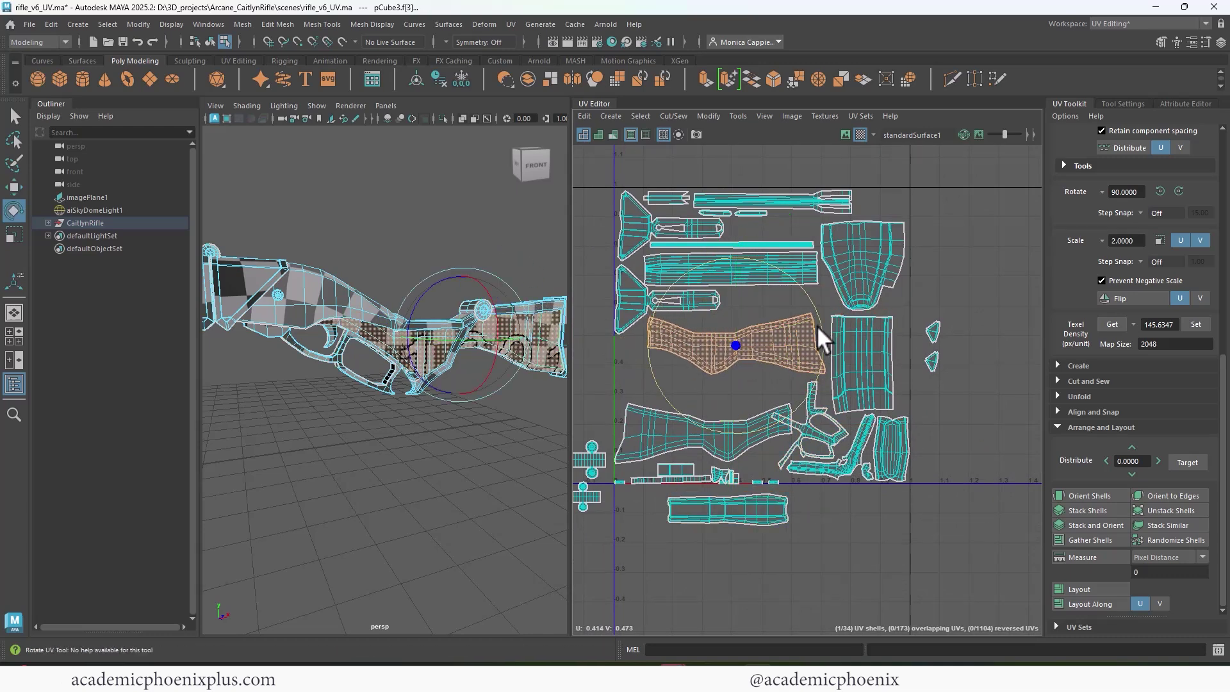
left_click_drag(817, 325, 824, 335)
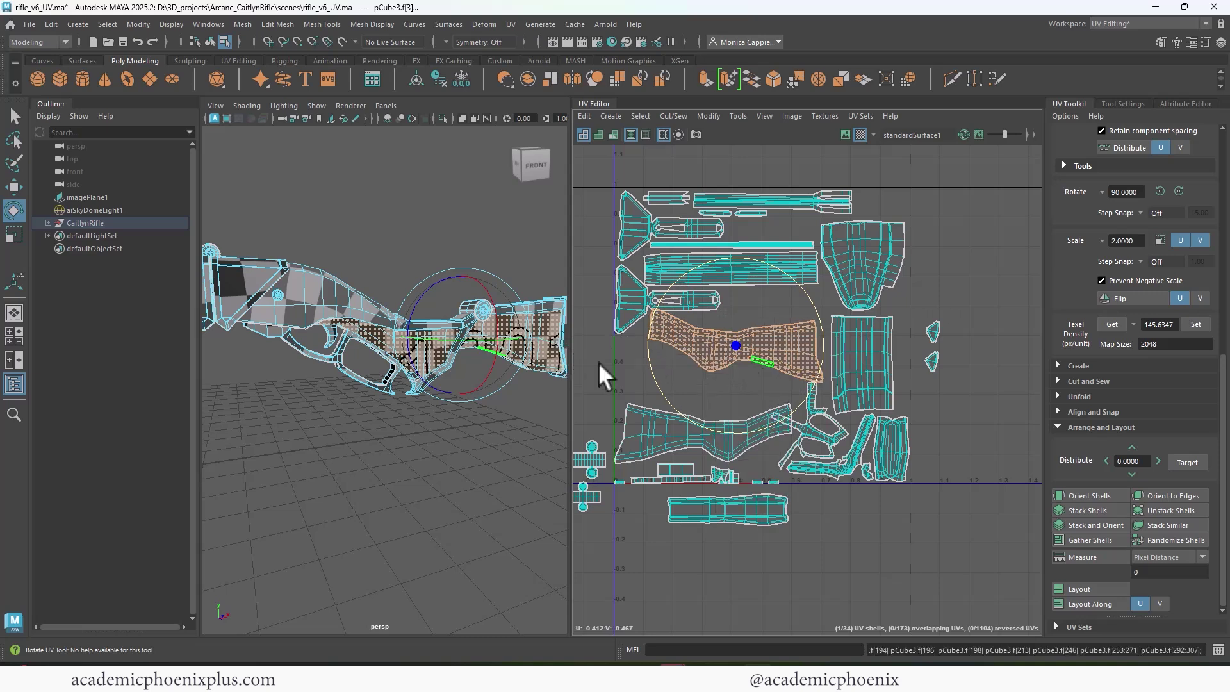
key("ctrl+z")
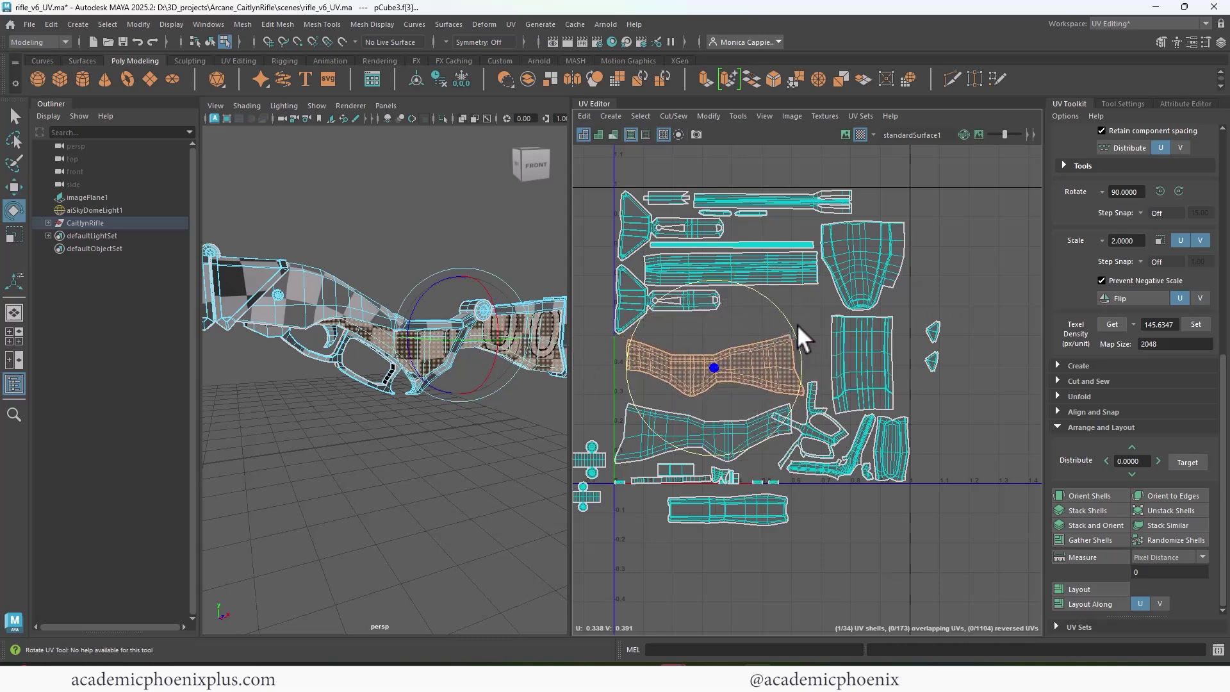
Step: Move both stock halves up without rotating them and place the parked horizontal strip shell beneath the lower half
key("w")
left_click_drag(716, 365, 740, 338)
left_click_drag(682, 437, 706, 394)
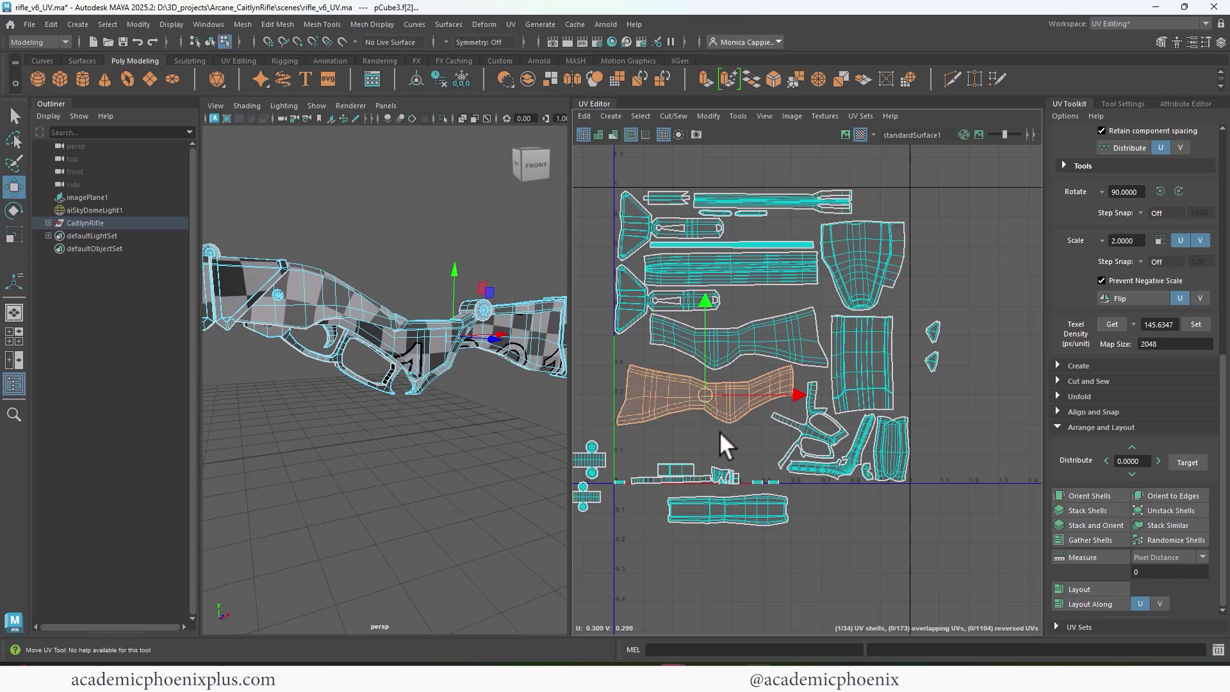
left_click(727, 513)
left_click_drag(727, 512, 717, 432)
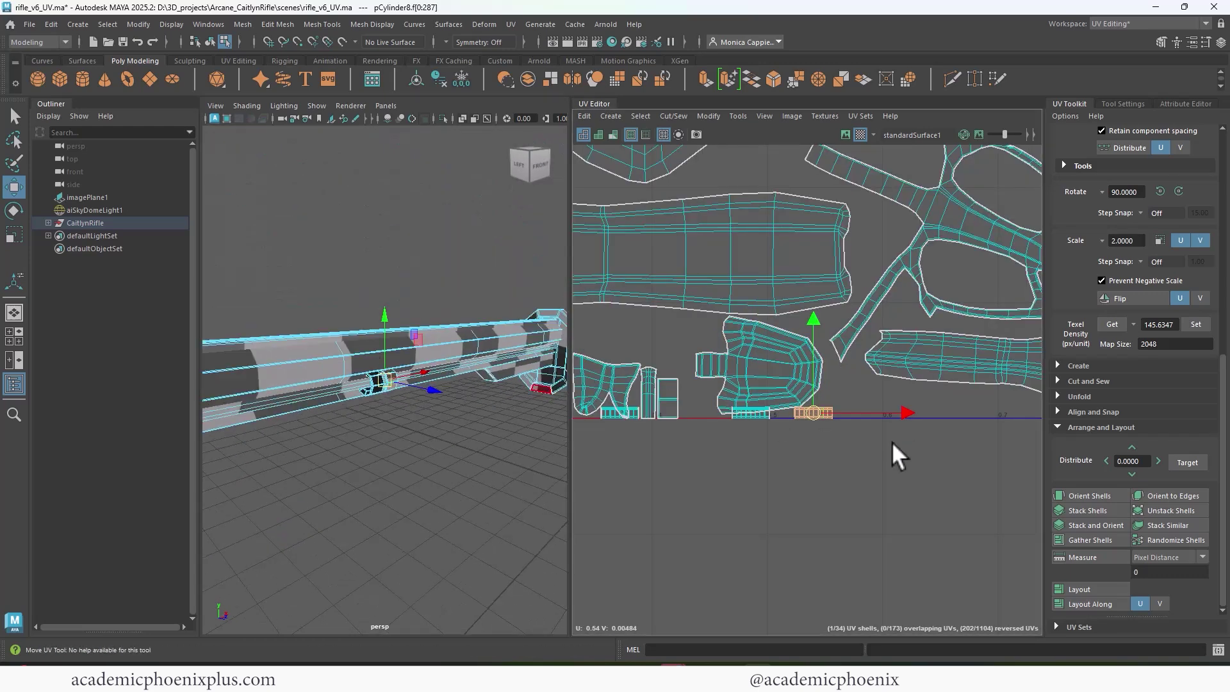
Step: Gather the tiny cylinder band shells from the tile's bottom edge into a vertical stack
middle_click_drag(891, 440, 759, 416, "alt")
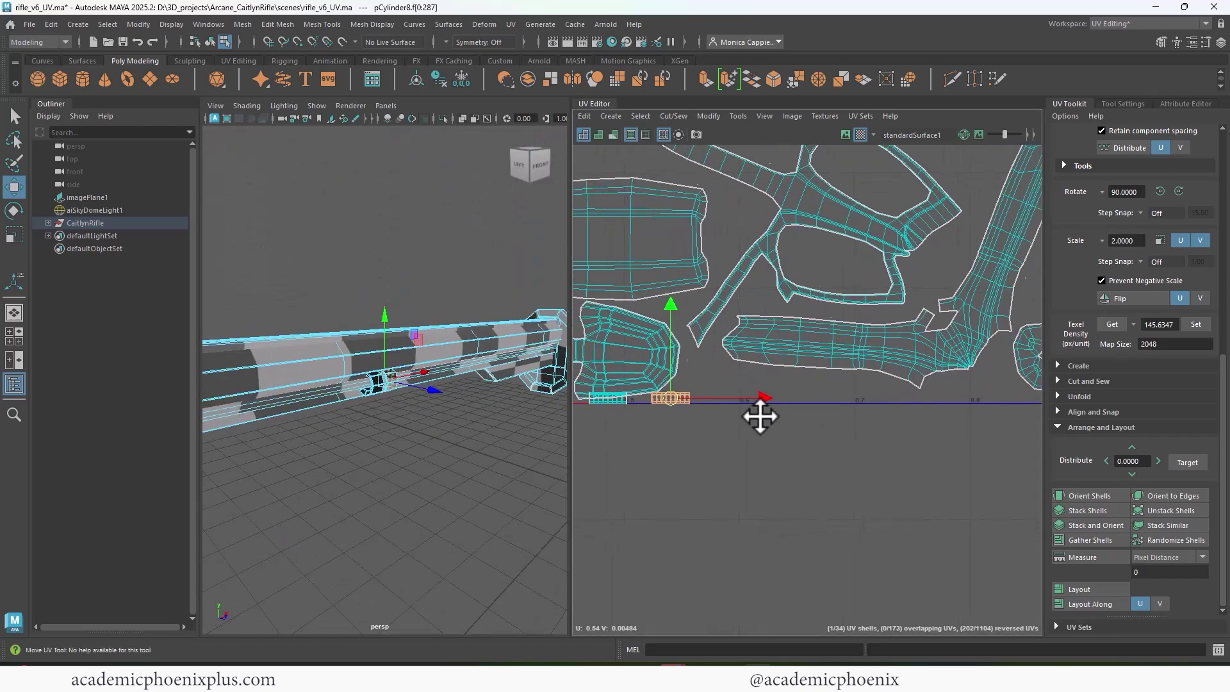
right_click_drag(759, 417, 666, 367, "alt")
middle_click_drag(666, 366, 726, 354, "alt")
left_click_drag(799, 381, 637, 406)
middle_click_drag(638, 405, 723, 399, "alt")
left_click(851, 374)
left_click_drag(852, 374, 719, 411)
left_click(785, 374)
left_click_drag(785, 374, 719, 423)
Step: Fit the stack of tiny cylinder band shells into the tile's lower left corner, just above the bottom edge
middle_click_drag(621, 416, 658, 421, "alt")
left_click(608, 377)
left_click_drag(608, 377, 634, 388)
left_click_drag(617, 304, 618, 299)
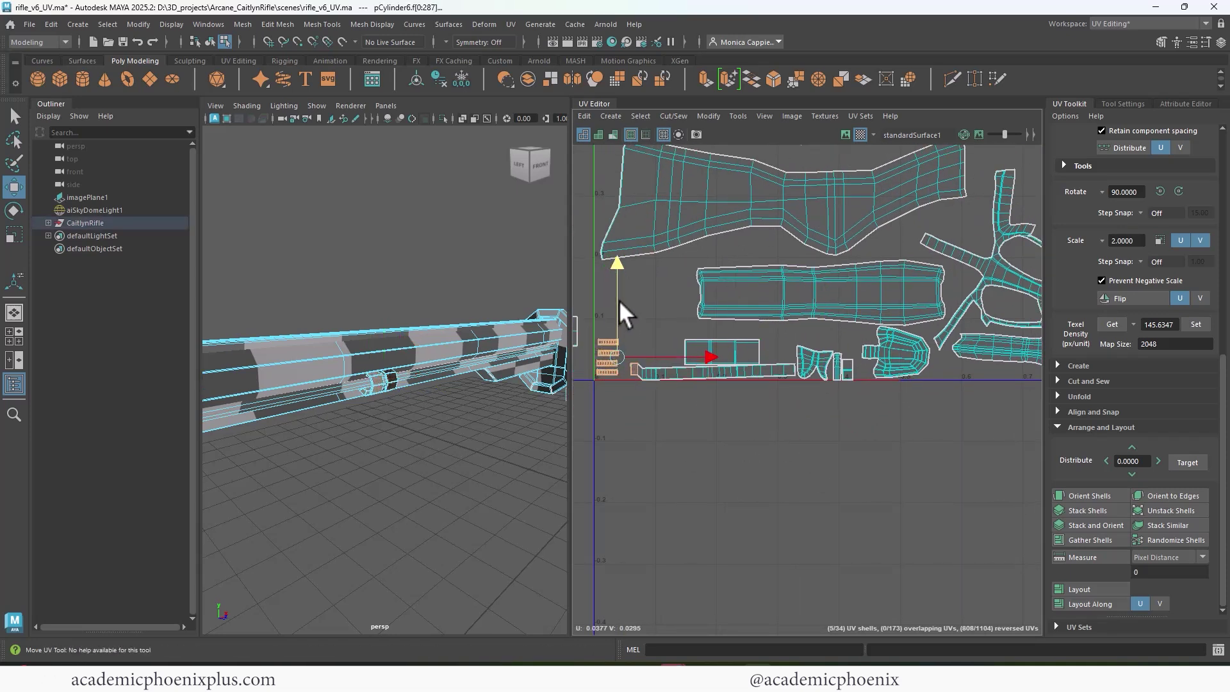
Step: Move the trigger guard's inner strip shell along the bottom edge to below the L-shaped shell and rotate it level
scroll(772, 386, "down", 2)
left_click(809, 380)
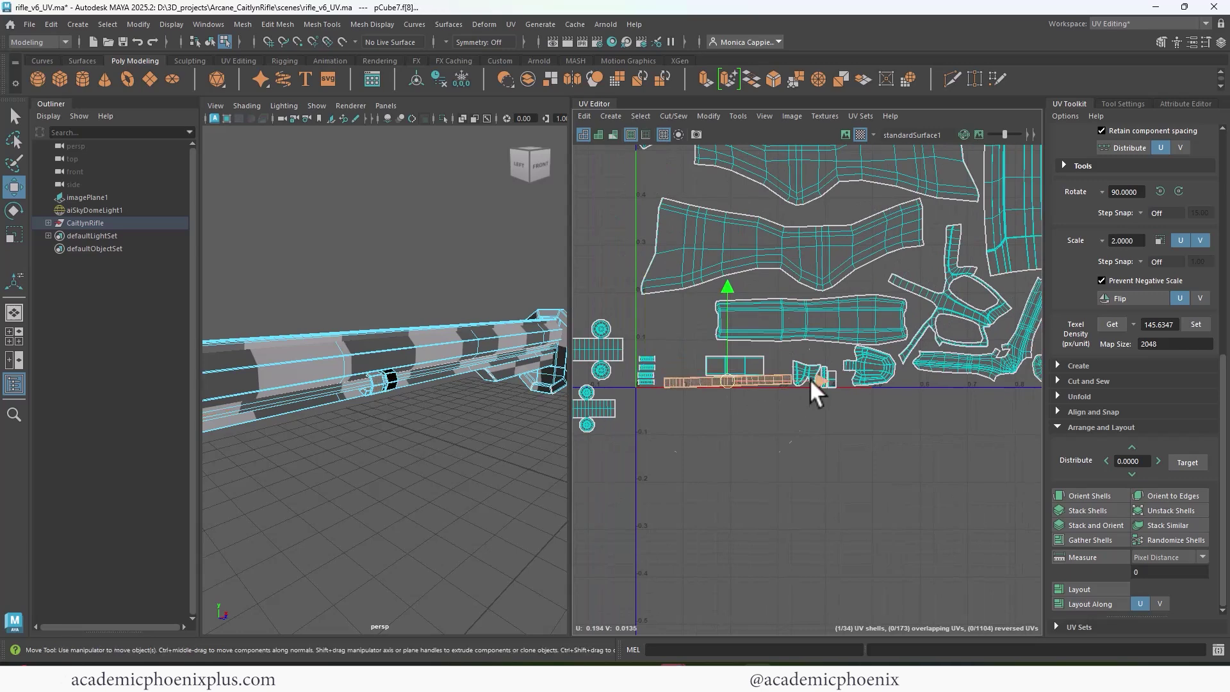
key("e")
key("f")
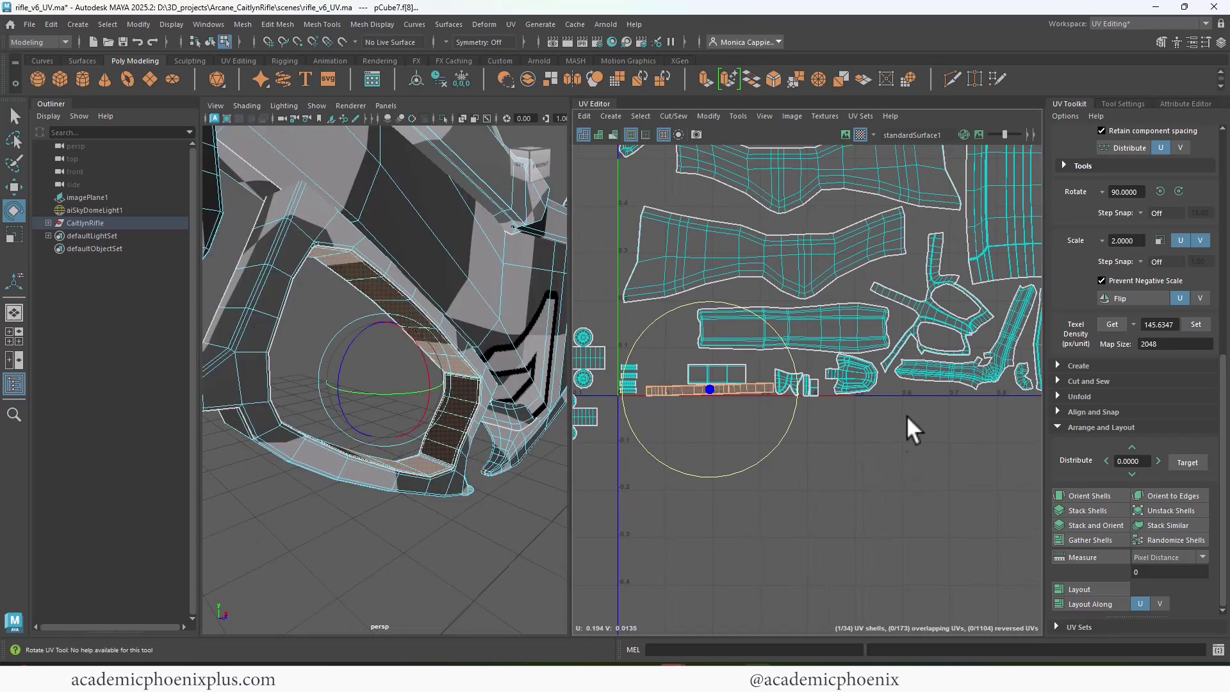
key("w")
middle_click_drag(906, 404, 888, 387)
key("e")
left_click_drag(973, 405, 970, 411)
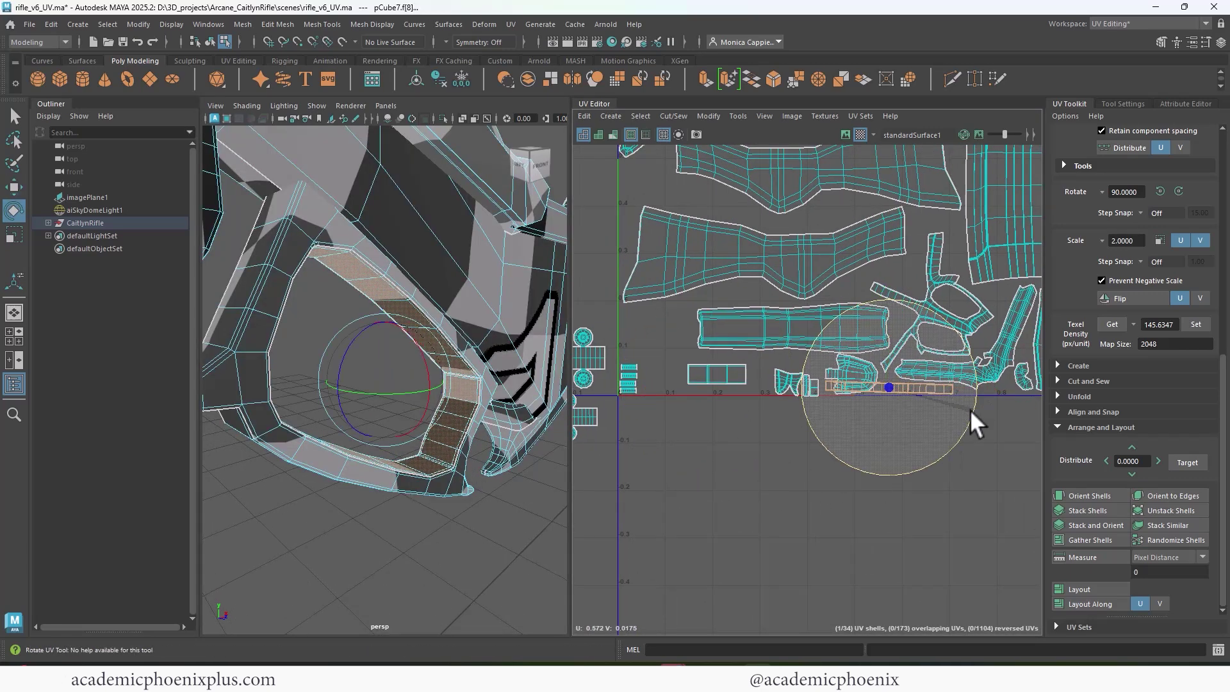
left_click(858, 371)
Step: Place the small segmented rectangle above the tiny stack and move the shield-shaped and butterfly-shaped shells left along the bottom edge
left_click(717, 380)
left_click_drag(716, 380, 654, 348)
key("w")
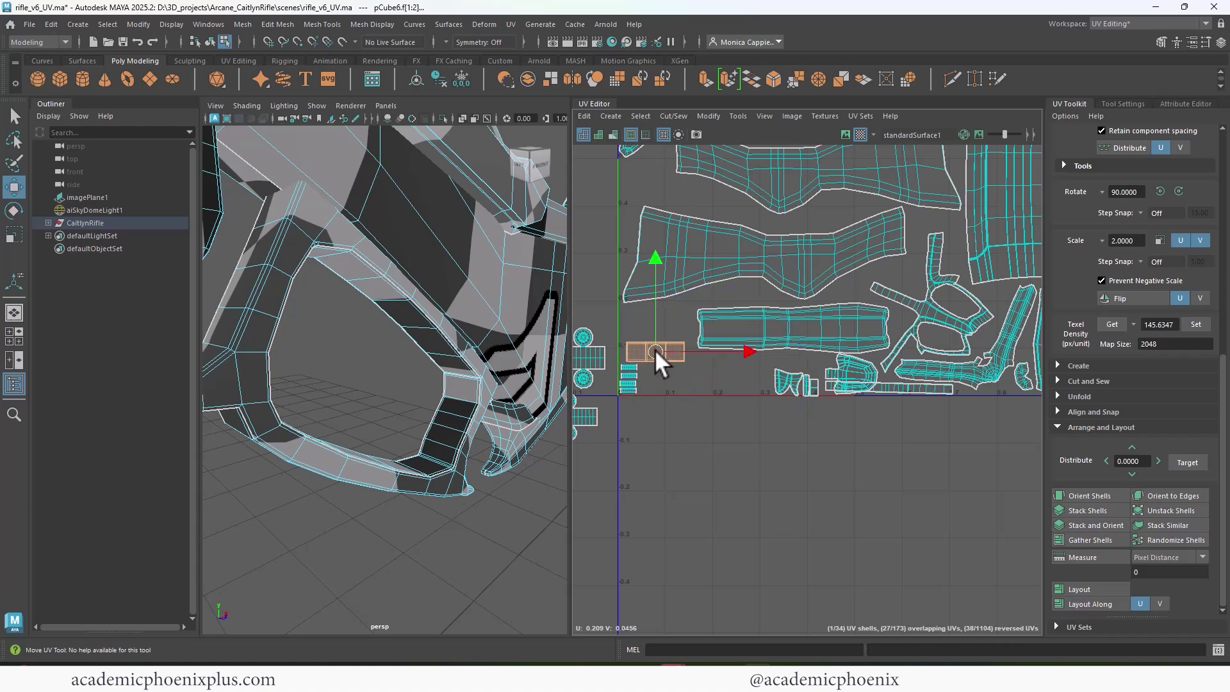
left_click(855, 369)
left_click_drag(855, 369, 760, 366)
left_click(789, 382)
key("r")
key("w")
Step: Sew the tiny square face's shell to the adjoining segmented rectangular shell of the wedge-shaped underside part
left_click(815, 390)
key("f")
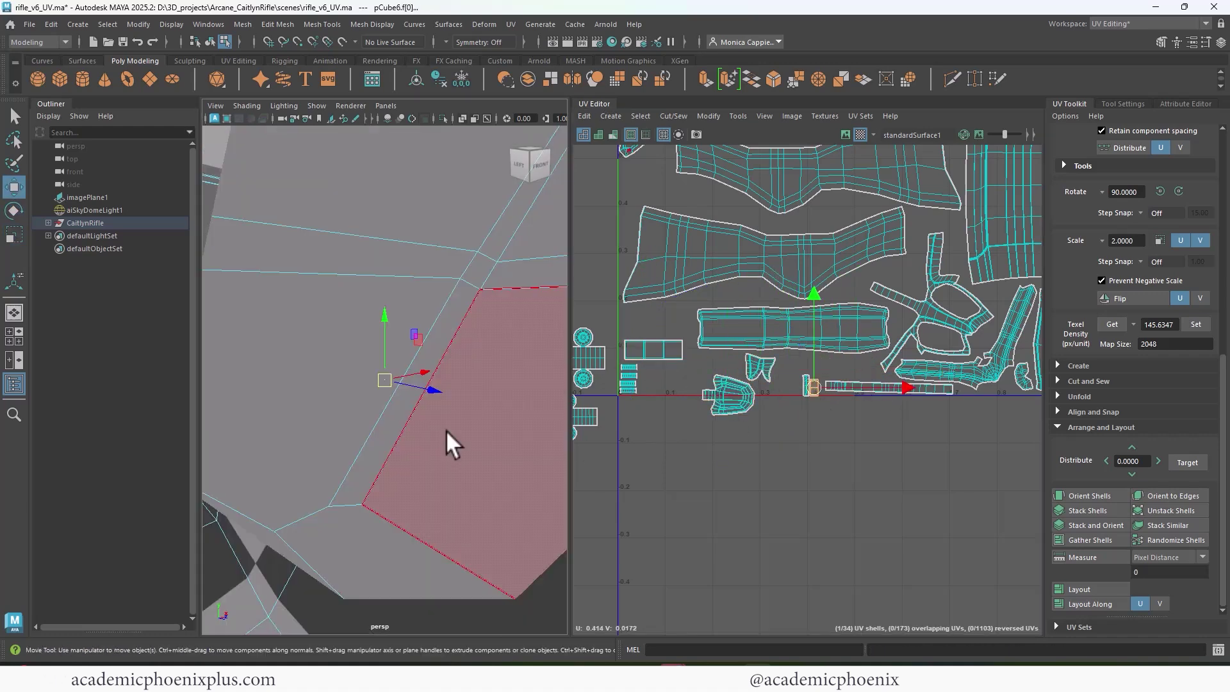
scroll(446, 429, "down", 5)
mouse_move(432, 430)
left_mouse_down("alt")
mouse_move(397, 341)
mouse_move(427, 425)
left_mouse_up("alt")
scroll(427, 425, "up", 5)
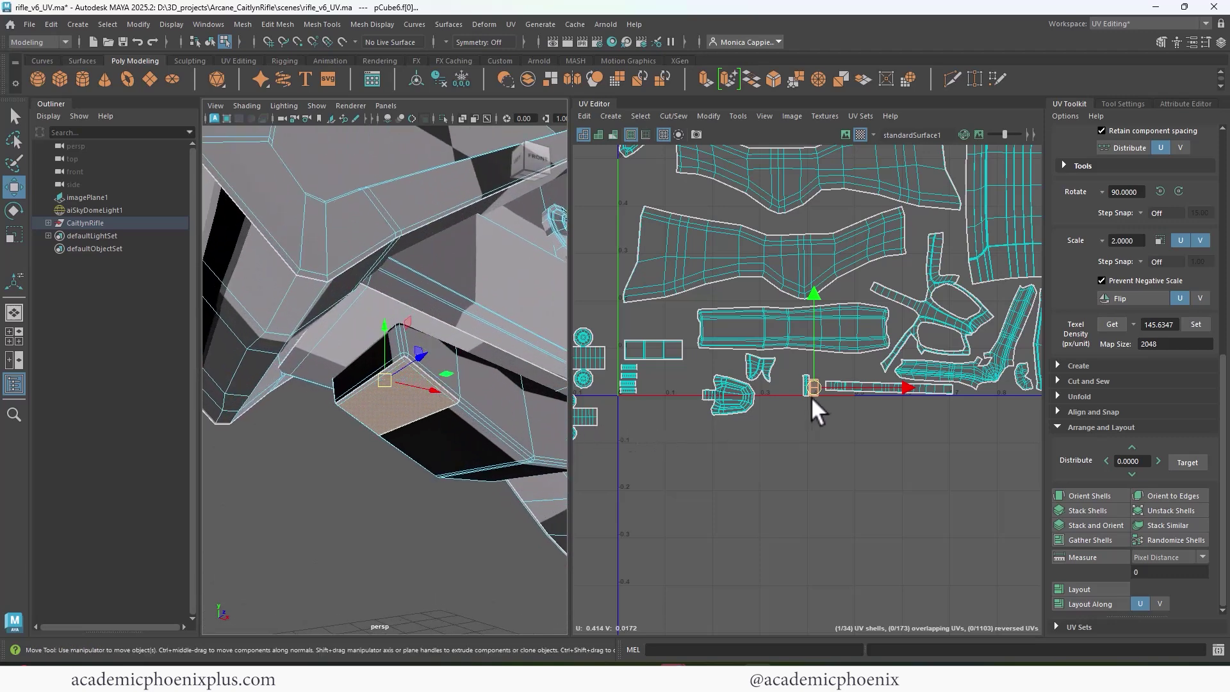
right_click_drag(811, 397, 989, 398, "alt")
middle_click_drag(989, 397, 932, 422, "alt")
double_click(490, 405)
right_click_drag(713, 421, 525, 368, "alt")
middle_click_drag(526, 368, 699, 395, "alt")
left_click(419, 414)
right_click_drag(732, 369, 741, 379, "shift")
Step: Unfold the merged shell of the wedge-shaped underside part
right_click_drag(734, 369, 727, 409)
double_click(736, 391)
right_click_drag(739, 395, 610, 400, "shift")
middle_click_drag(712, 378, 700, 368, "alt")
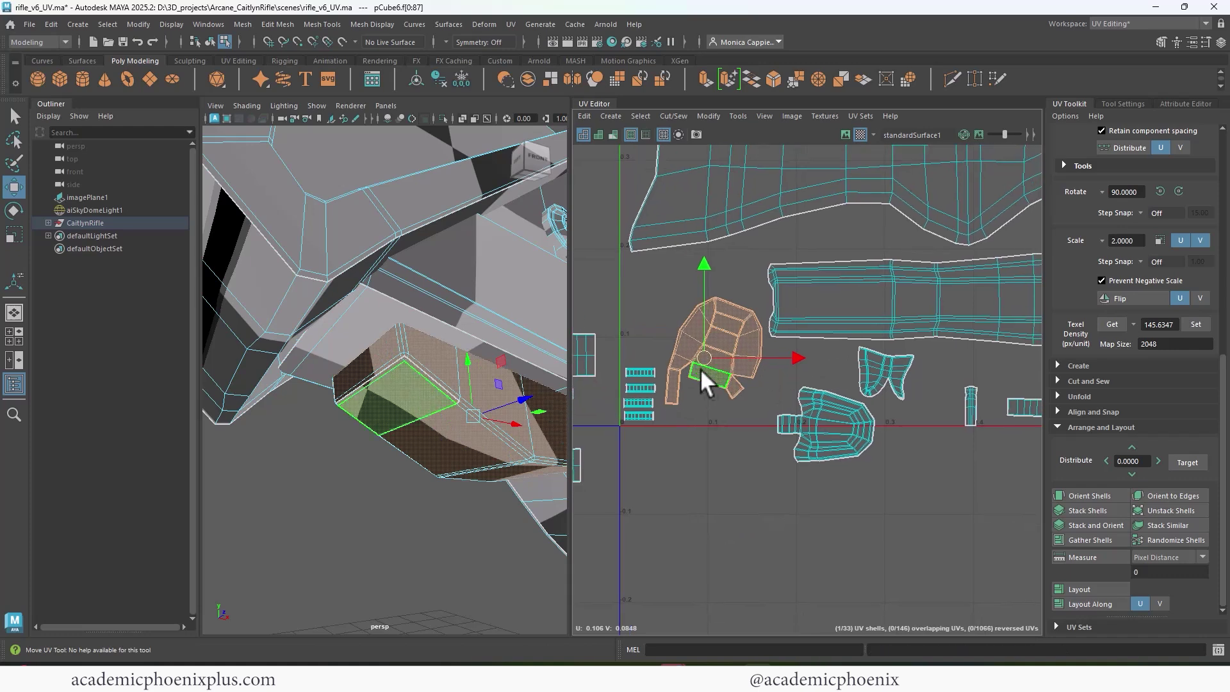
Step: Sew the open edges at the lower corner of the wedge part's shell and unfold it again
right_click_drag(701, 367, 733, 389, "alt")
right_click_drag(732, 391, 737, 367)
right_click_drag(737, 366, 783, 367, "alt")
middle_click_drag(783, 368, 819, 374, "alt")
left_click_drag(821, 374, 784, 396)
right_click_drag(803, 383, 821, 394, "shift")
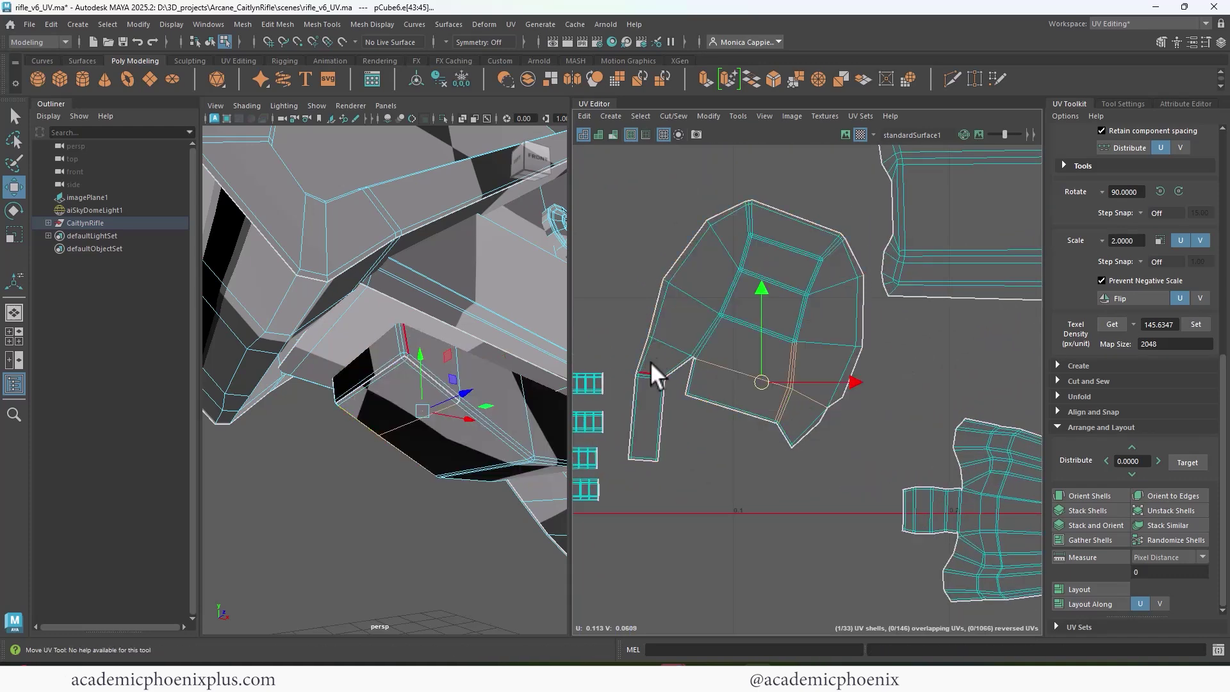
right_click_drag(730, 379, 607, 396)
double_click(751, 394)
Step: Cut the wedge part's shell along the corner edge and a long bevel edge, then unfold it
left_click_drag(449, 442, 359, 410, "alt")
right_click_drag(358, 410, 388, 399, "alt")
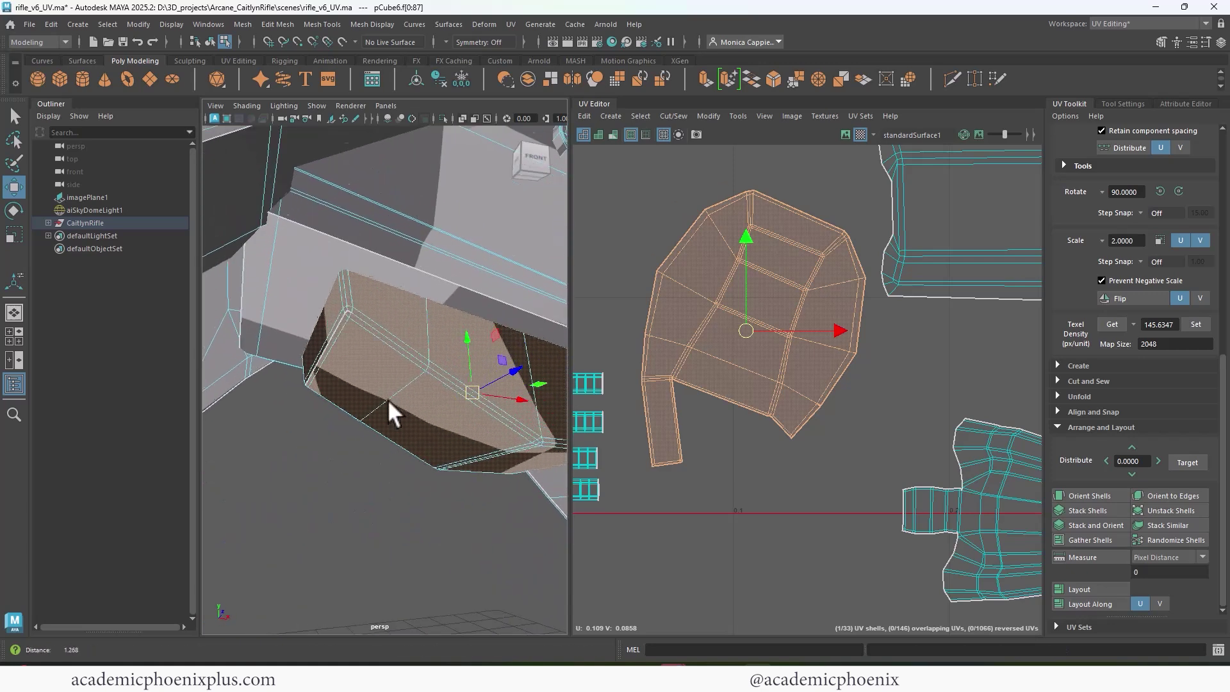
left_click_drag(387, 398, 301, 222, "alt")
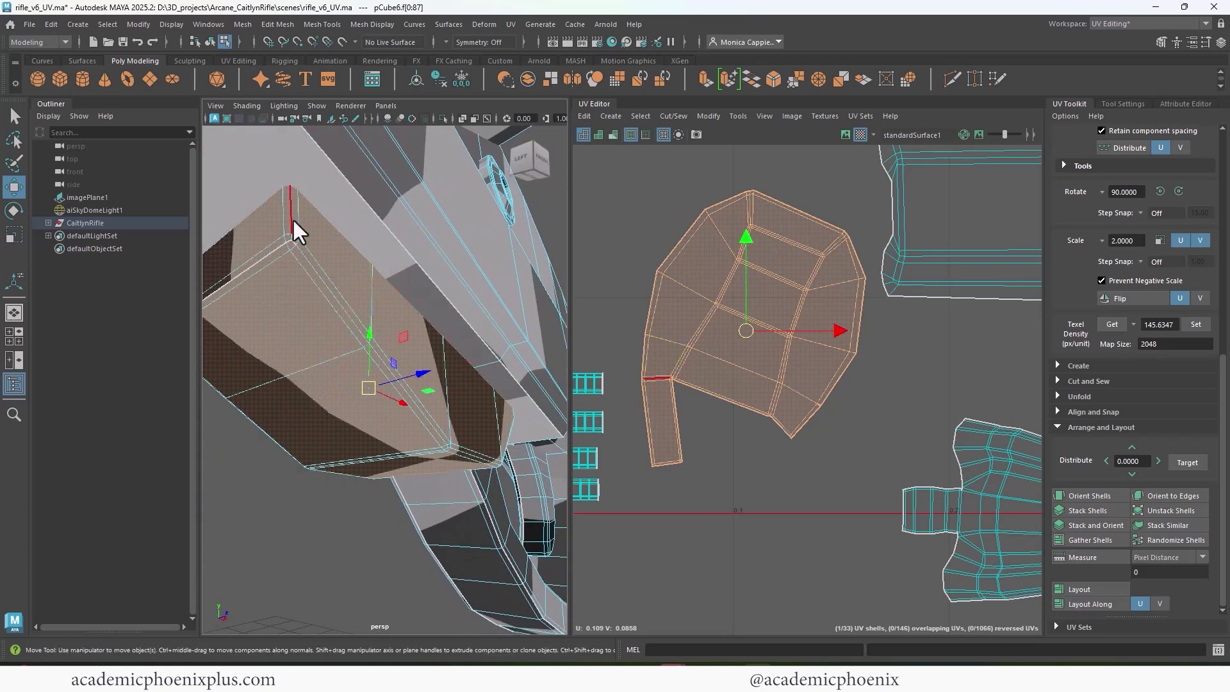
left_click(292, 218)
double_click(306, 261, "shift")
left_click_drag(460, 452, 360, 398, "alt")
right_click_drag(360, 398, 390, 383, "alt")
left_click(392, 383)
left_click_drag(482, 418, 406, 412, "alt")
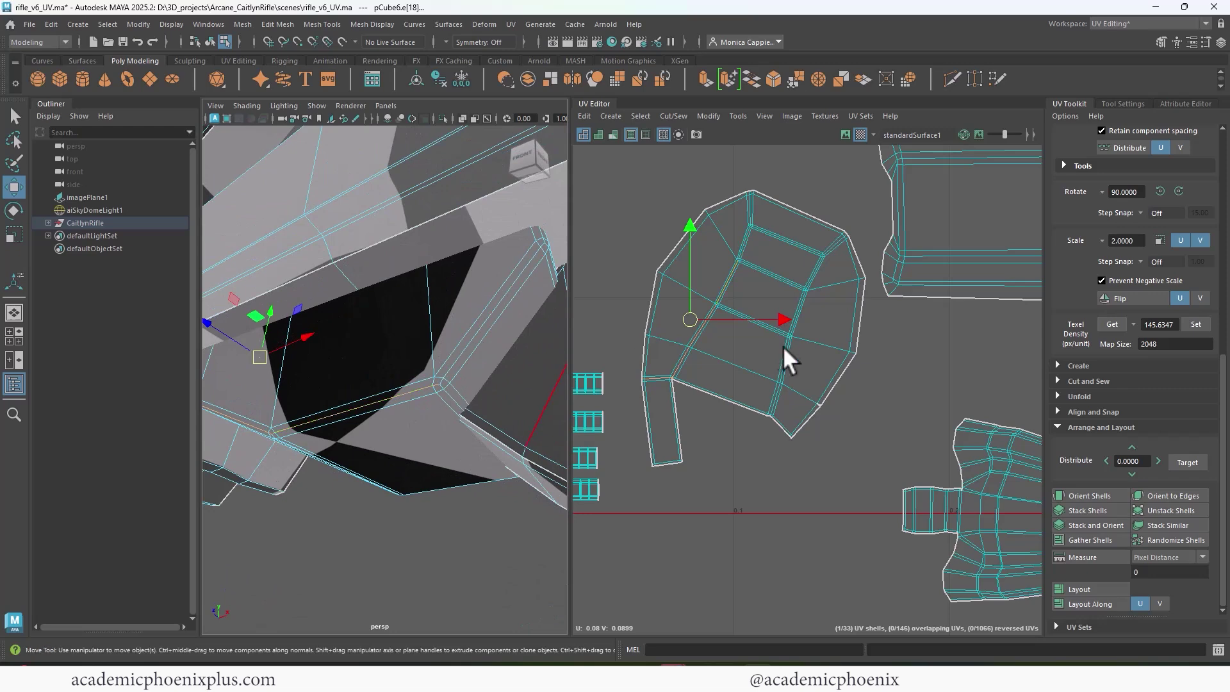
right_click_drag(743, 355, 658, 374, "shift")
double_click(725, 375)
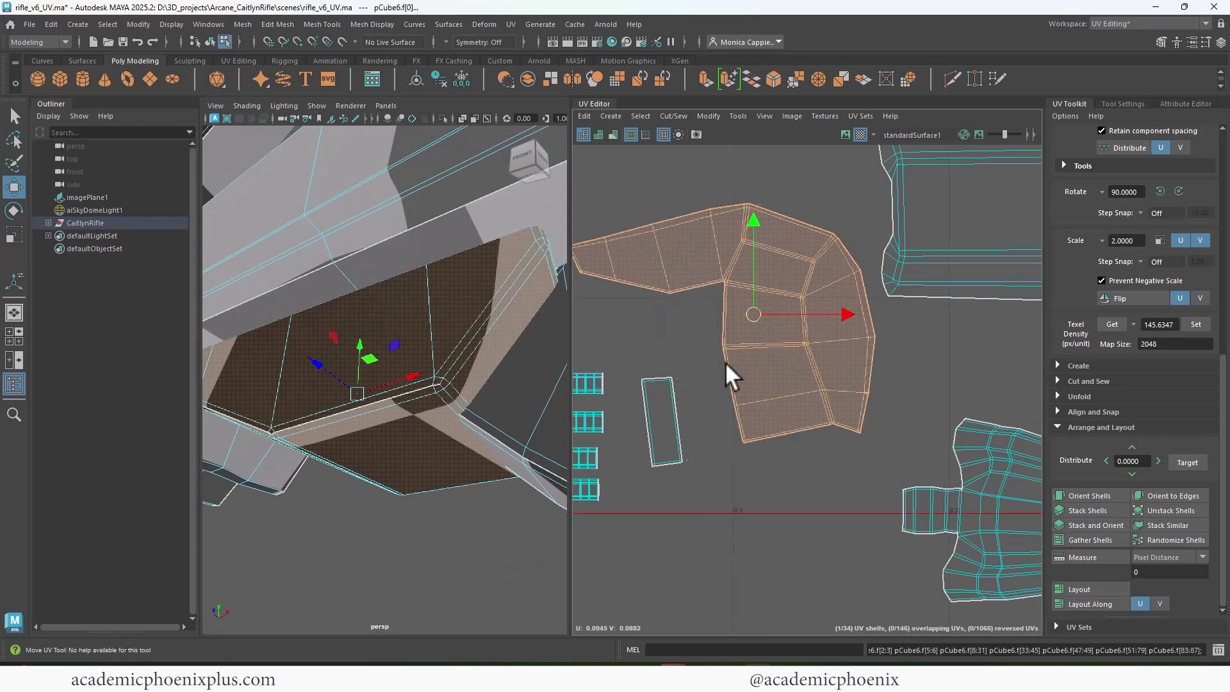
Step: Sew the detached rectangular strip to the wedge shell's end, close the neighbouring split edges, and unfold the shell
middle_click_drag(724, 361, 751, 353, "alt")
left_click(706, 414)
right_click_drag(821, 432, 834, 380, "shift")
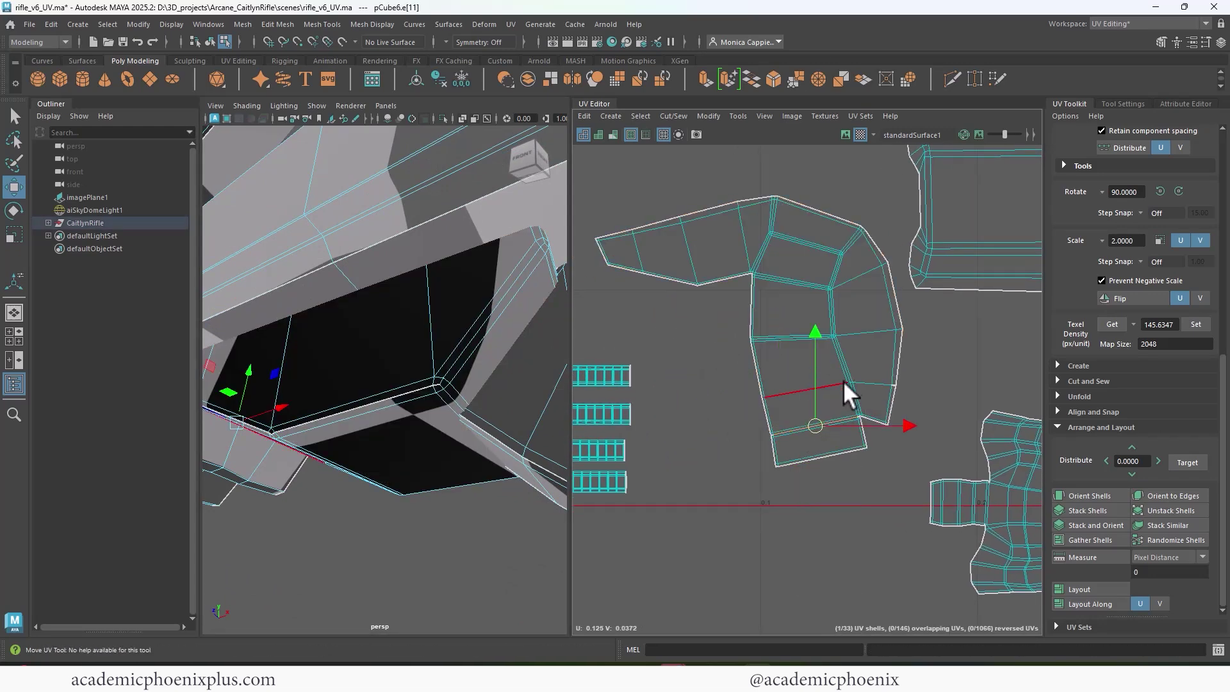
left_click_drag(844, 390, 875, 428)
right_click_drag(867, 397, 886, 411, "shift")
right_click_drag(883, 406, 828, 388)
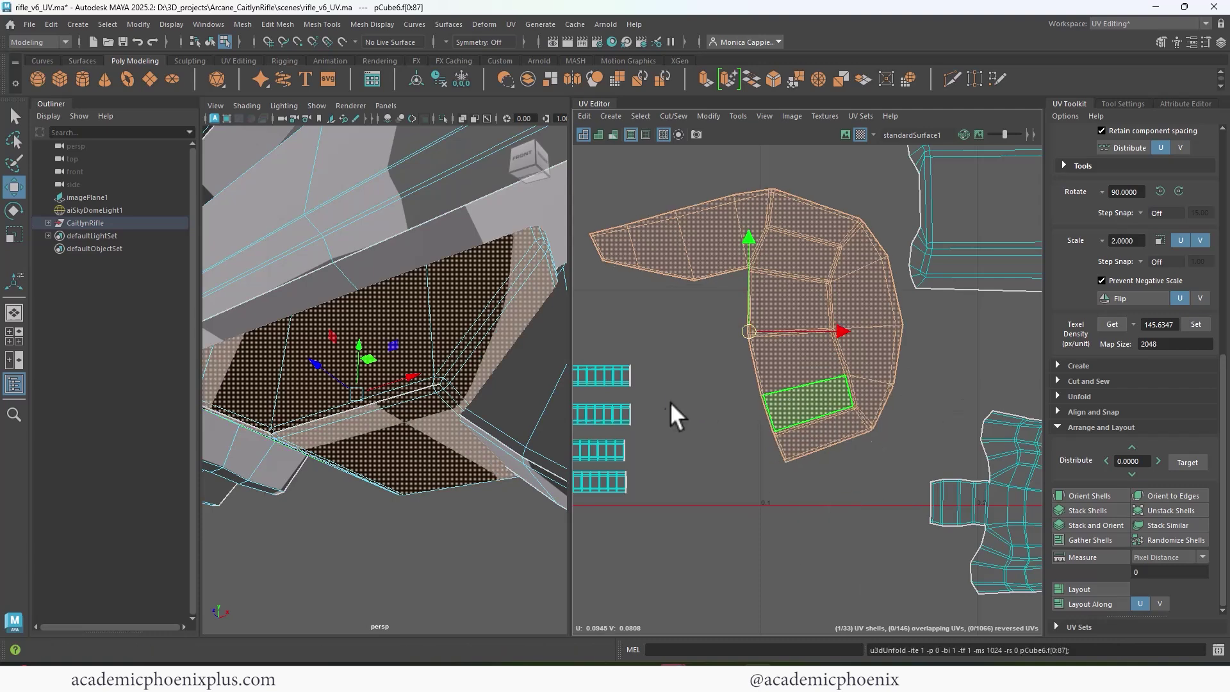
Step: Scale up the wedge part's curled shell uniformly
left_click_drag(378, 411, 705, 372, "alt")
key("r")
left_click_drag(752, 328, 778, 354)
middle_click_drag(828, 379, 732, 393, "alt")
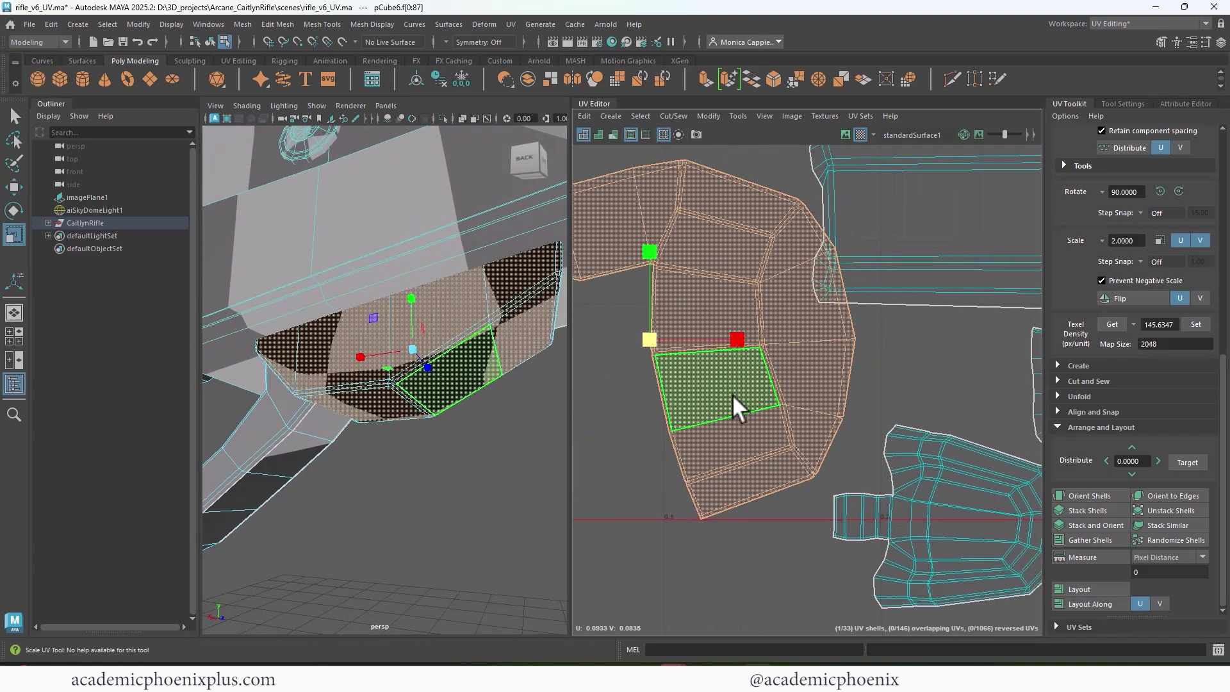
Step: Cut the wedge part's shell along the bevel edges that separate its central strip from the outer side panel
right_click_drag(764, 358, 798, 388)
left_click(759, 321)
left_click(805, 463, "shift")
left_click(789, 436, "shift")
key("ctrl+z")
left_click(729, 392, "shift")
right_click_drag(719, 360, 909, 376, "alt")
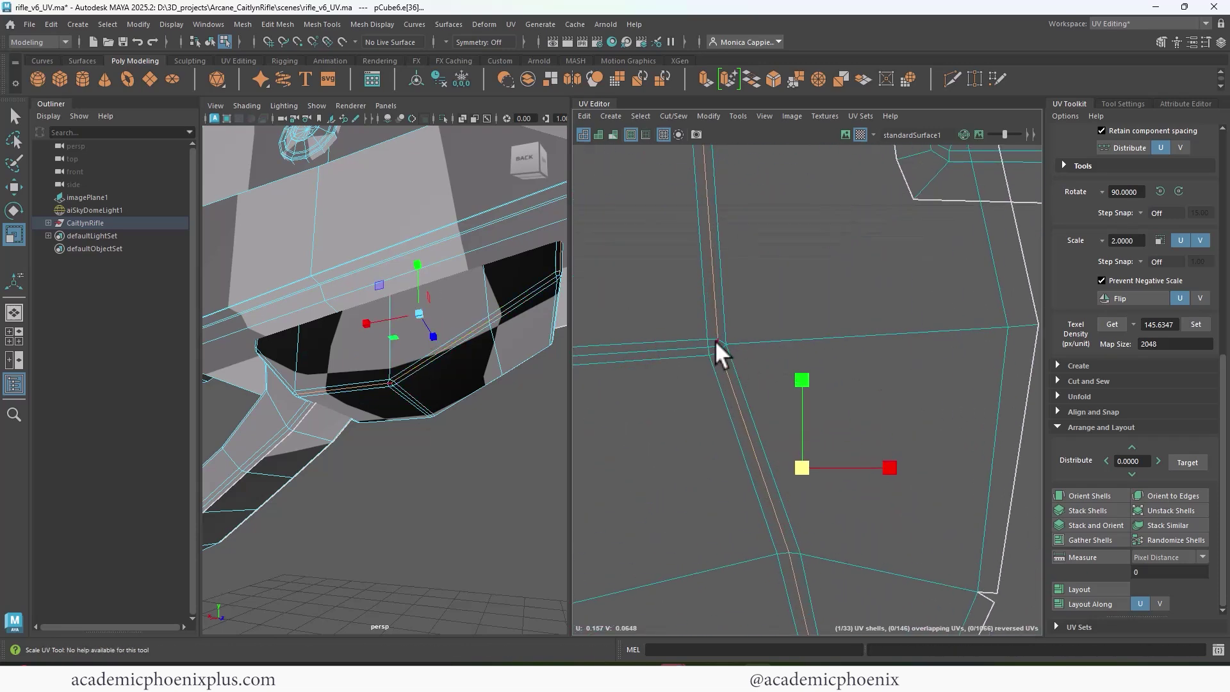
middle_click_drag(788, 567, 741, 331, "alt")
left_click(767, 441, "shift")
right_click_drag(815, 443, 767, 462, "shift")
Step: Unfold the cut wedge shell and rotate it so its central strip stands upright beside the tiny stack
right_click_drag(762, 442, 531, 346, "alt")
middle_click_drag(785, 368, 781, 415, "alt")
right_click_drag(782, 415, 637, 346)
double_click(761, 448)
key("e")
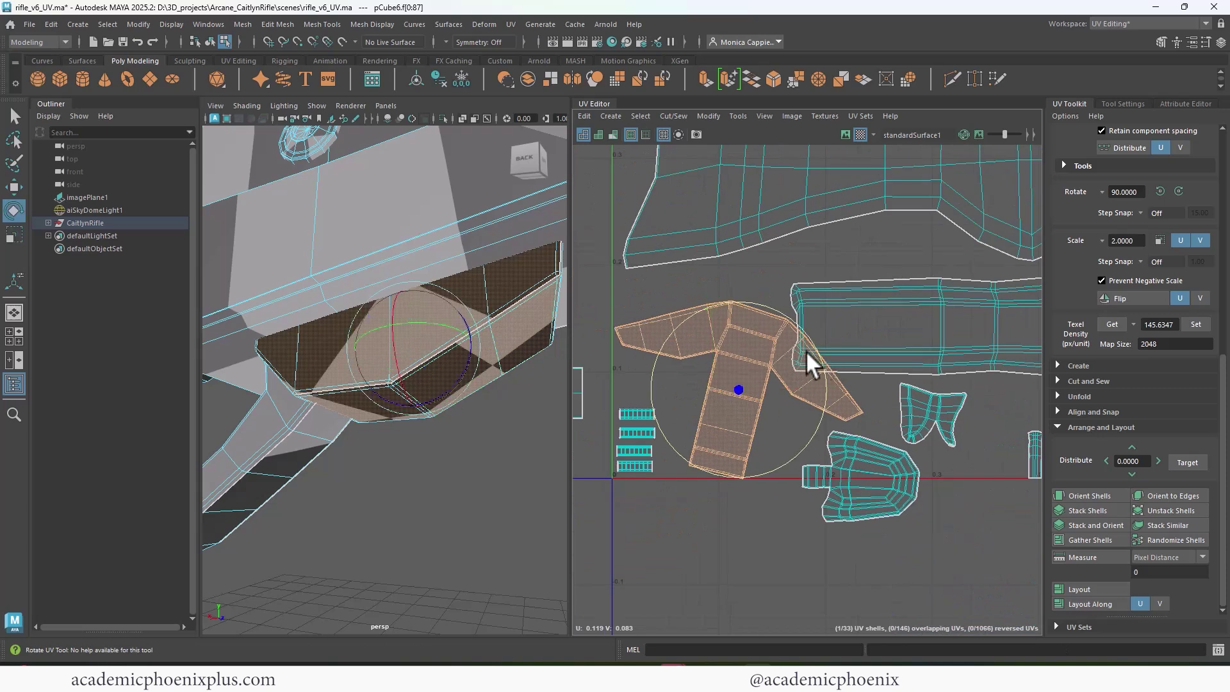
left_click_drag(806, 351, 767, 405)
key("w")
Step: Move the small butterfly-shaped shell into the gap between the lower stock half and the trigger guard shell
double_click(875, 458)
right_click_drag(917, 443, 894, 411, "alt")
middle_click_drag(894, 411, 754, 406, "alt")
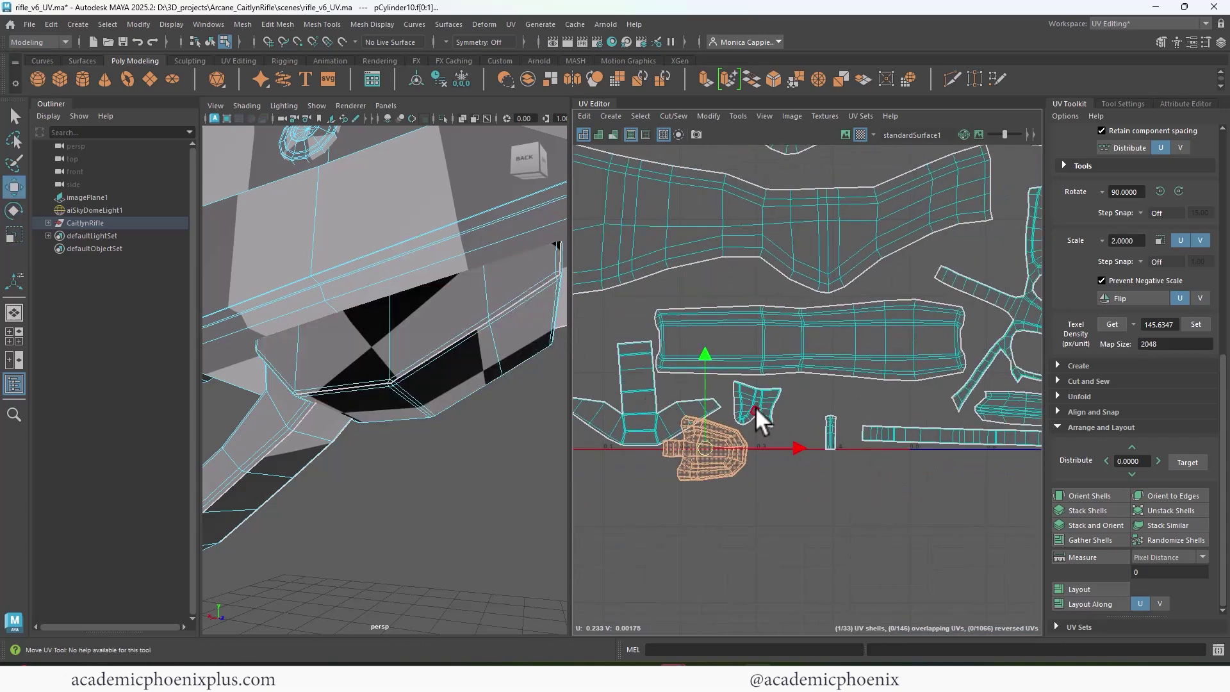
double_click(755, 406)
left_click_drag(756, 404, 736, 280)
middle_click_drag(748, 280, 659, 357, "alt")
left_click_drag(658, 356, 920, 348)
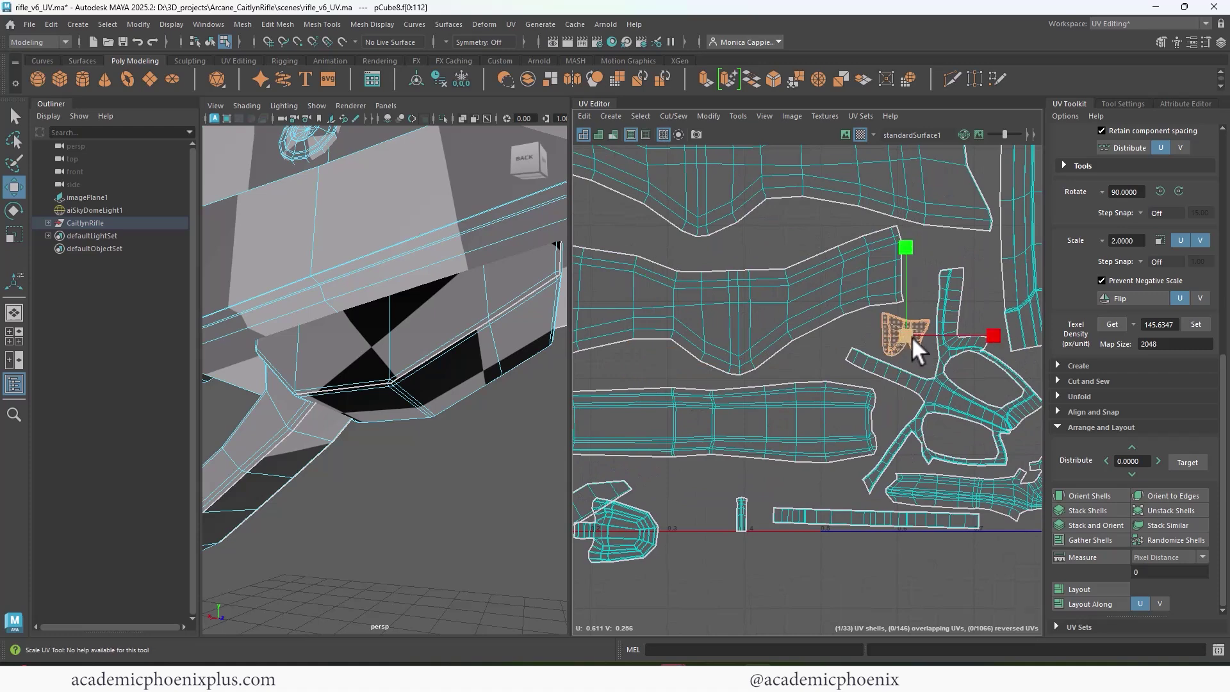
Step: Place the shield-shaped shell inside the tile beside the wedge shell and nudge the wide horizontal strip shell above it
double_click(675, 503)
scroll(792, 417, "down", 2)
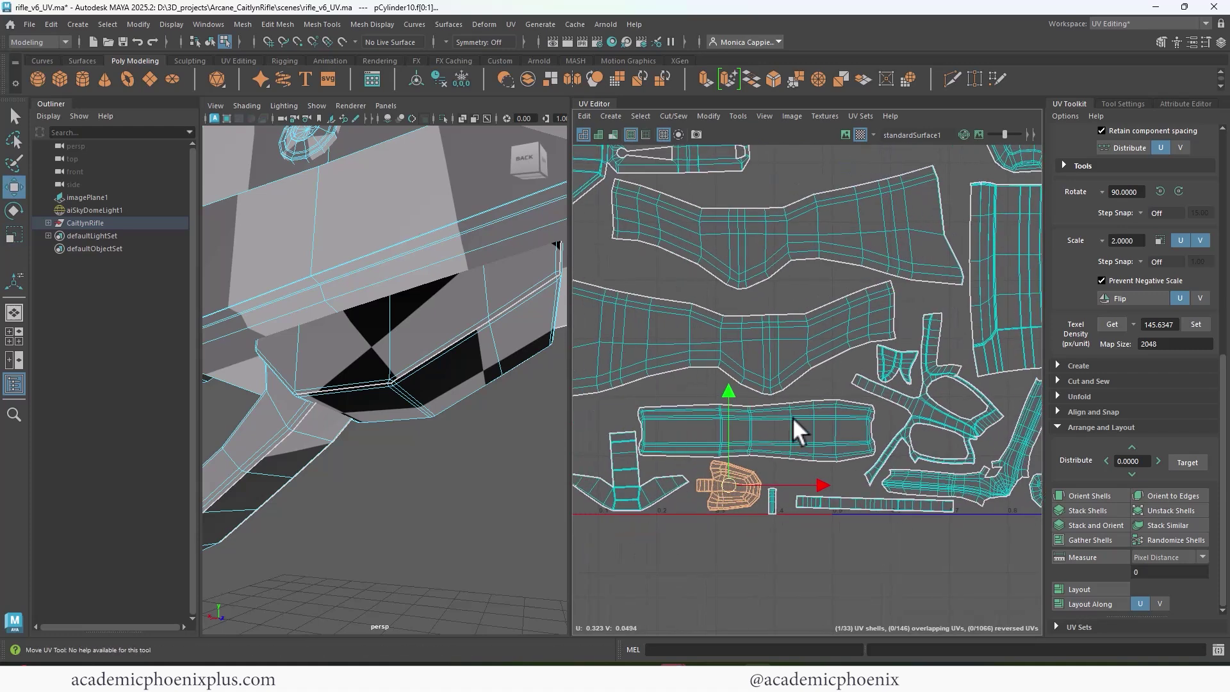
double_click(757, 425)
Step: Move the small upright strip shell from the bottom edge up into the gap below the long barrel shell
double_click(771, 502)
key("f")
scroll(448, 451, "down", 5)
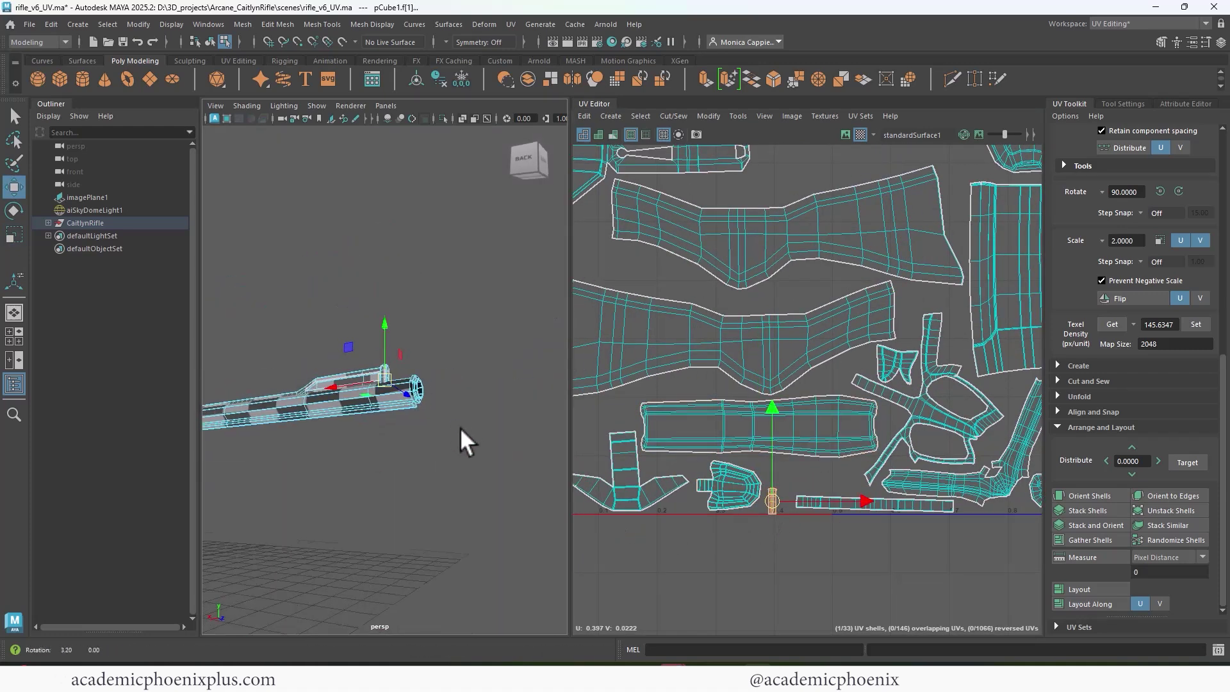
left_click_drag(460, 428, 431, 400, "alt")
middle_click_drag(430, 400, 439, 507, "alt")
scroll(774, 313, "down", 3)
middle_click_drag(775, 313, 726, 425, "alt")
left_click_drag(729, 562, 781, 241)
middle_click_drag(772, 483, 796, 405, "alt")
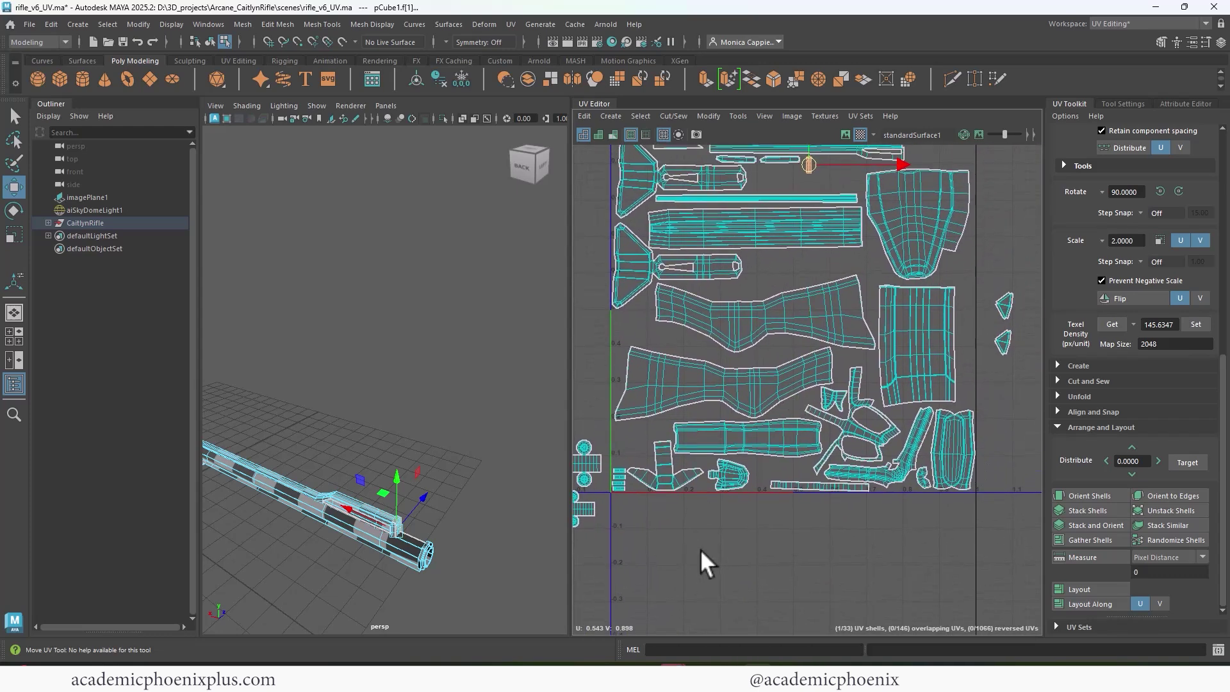
Step: Rotate the thin ribbed strip shell along the tile's bottom edge until it lies level
double_click(807, 485)
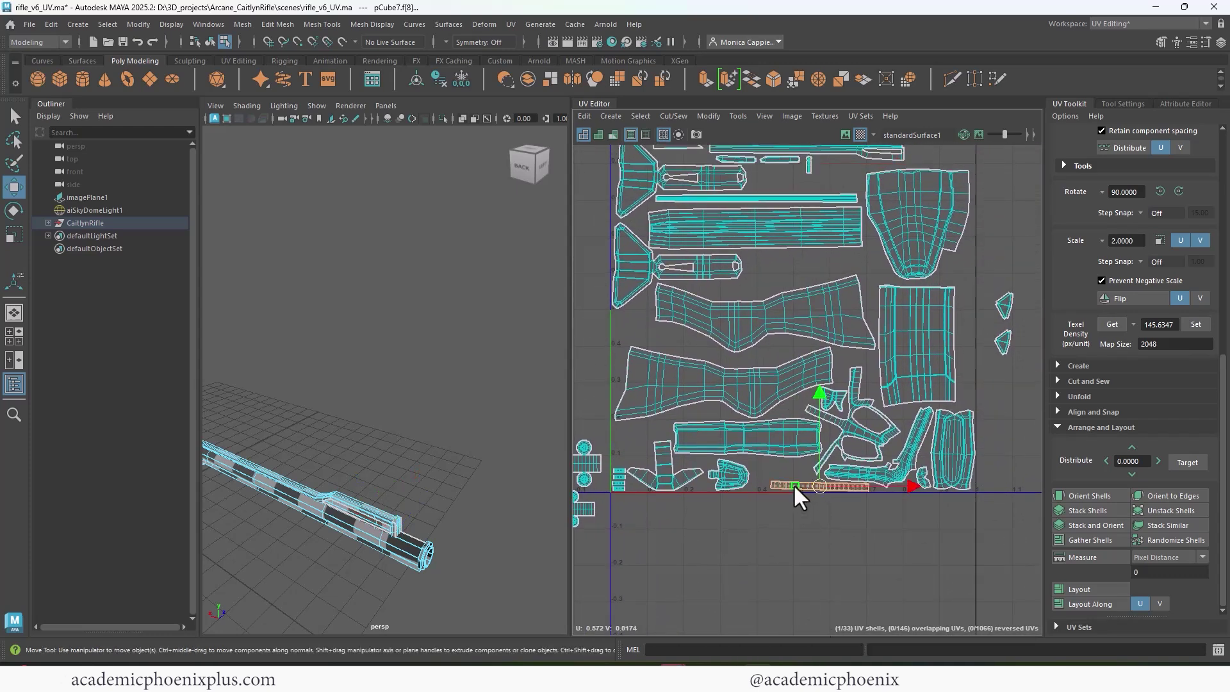
right_click_drag(680, 484, 585, 466, "shift")
key("f")
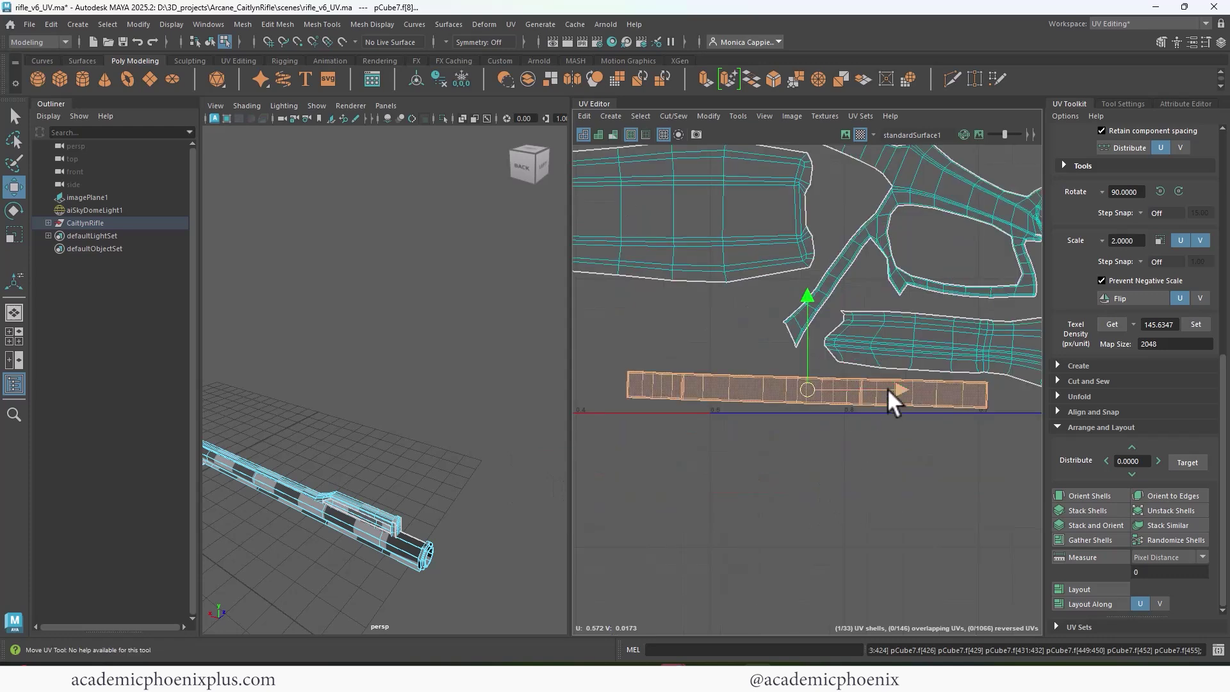
key("e")
scroll(855, 390, "down", 6)
key("f")
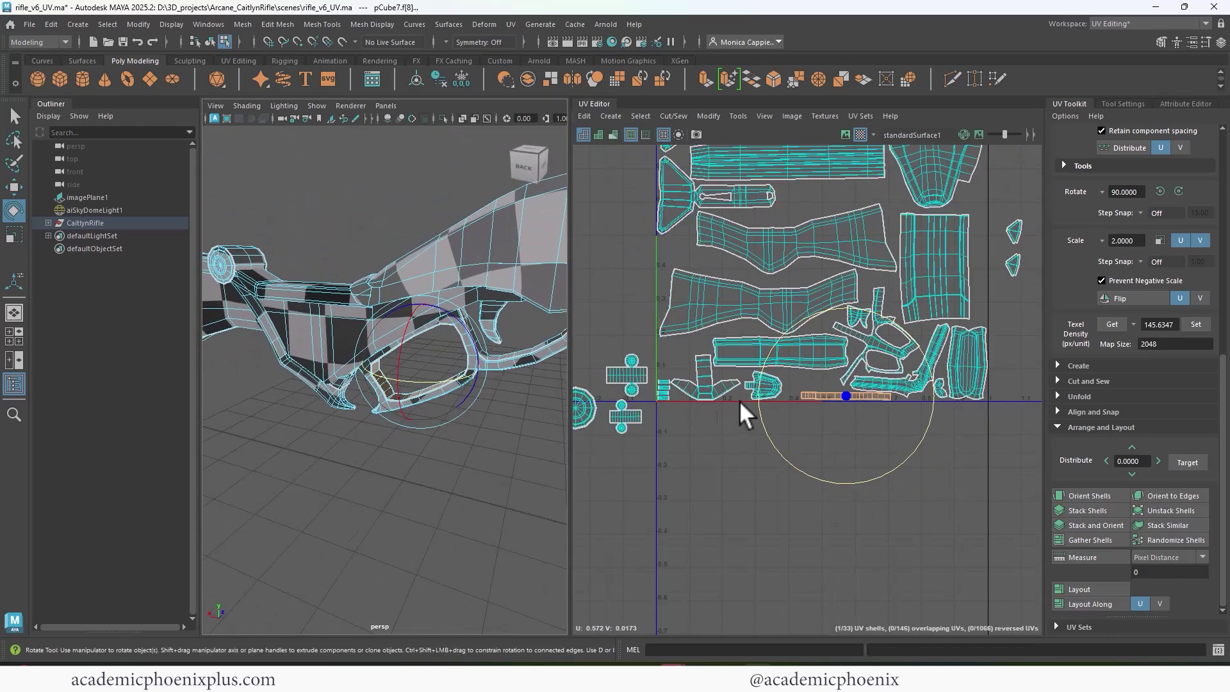
Step: Move the two small kite-shaped shells into the tile's upper-right corner, beside the long barrel shell's flared end
scroll(717, 402, "down", 3)
double_click(922, 366)
key("w")
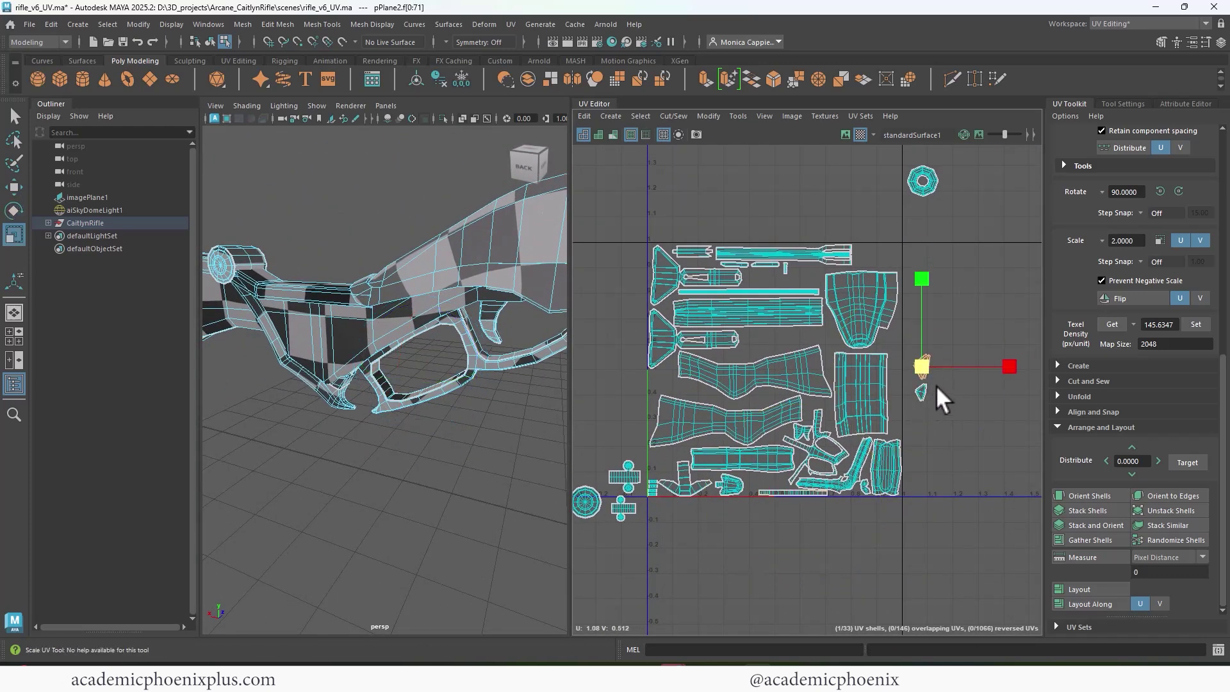
left_click_drag(926, 366, 748, 347)
key("f")
scroll(869, 364, "down", 4)
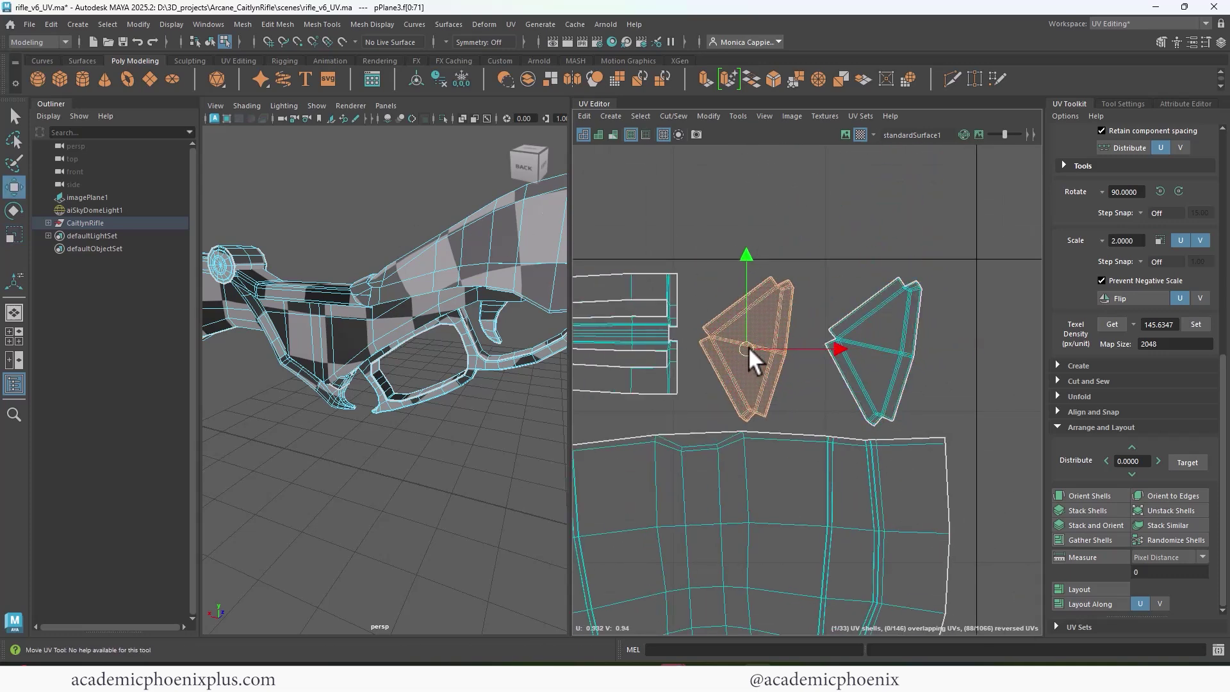
Step: Select both kite-shaped shells and scale them up slightly together
left_click(878, 381, "shift")
key("r")
left_click_drag(830, 351, 826, 351)
scroll(366, 381, "down", 6)
middle_click_drag(366, 382, 291, 345, "alt")
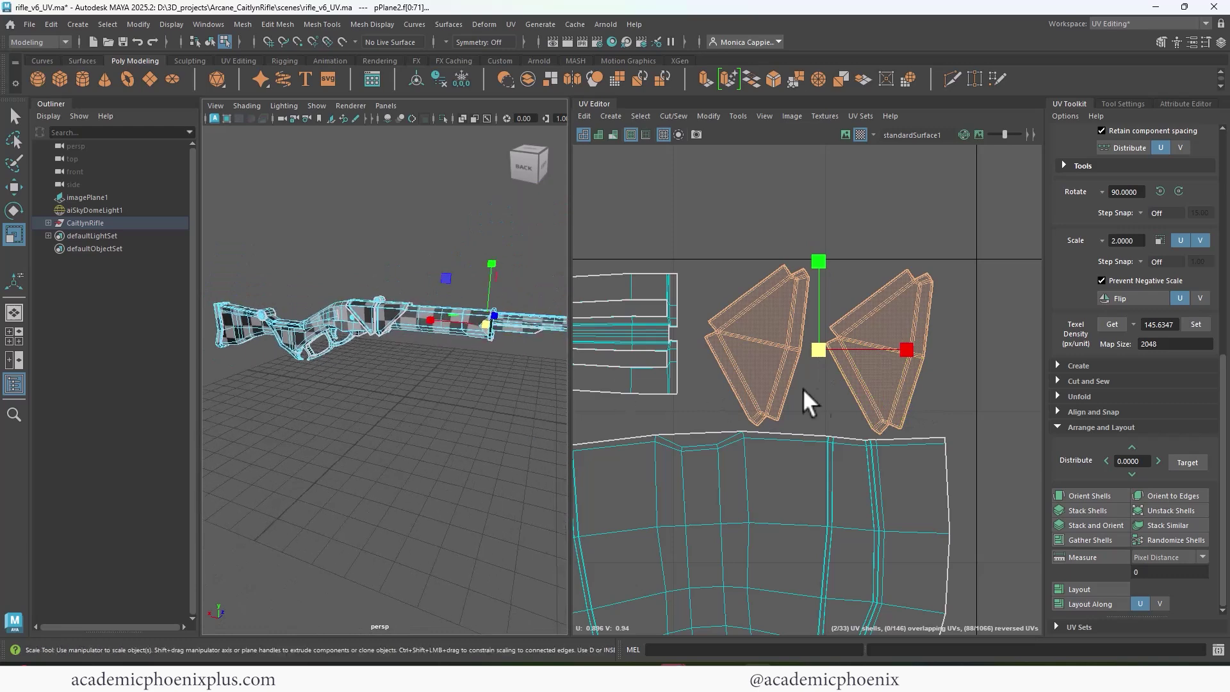
scroll(826, 392, "down", 2)
scroll(444, 401, "down", 2)
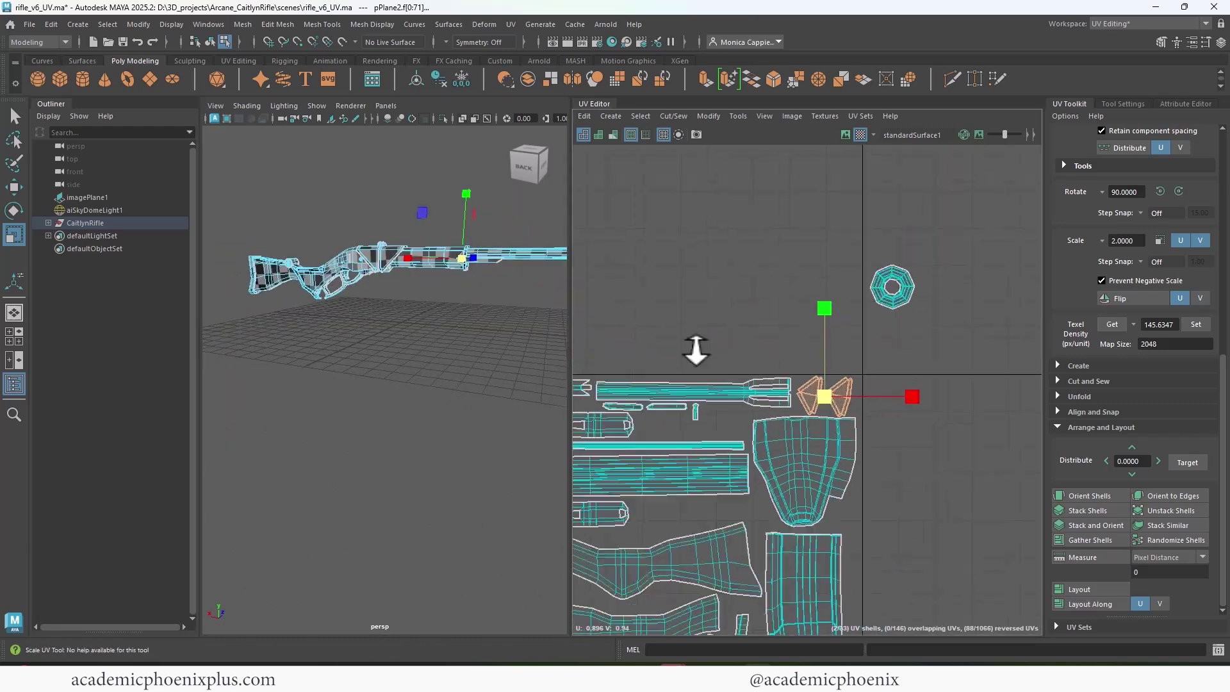
Step: Move the octagonal muzzle ring shell from above the tile into the gap beside the lower slotted shell
scroll(694, 349, "up", 1)
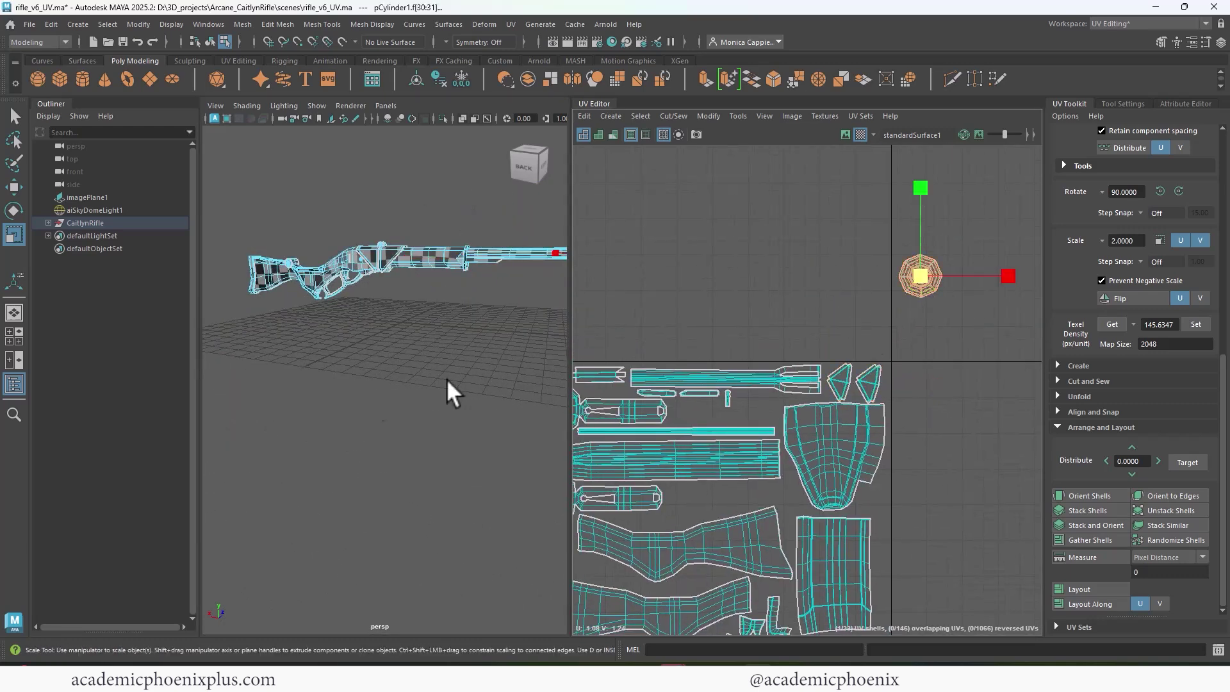
key("f")
mouse_move(506, 397)
left_mouse_down("alt")
mouse_move(461, 420)
mouse_move(506, 410)
left_mouse_up("alt")
scroll(927, 363, "down", 6)
middle_click_drag(927, 363, 875, 291, "alt")
key("w")
left_click_drag(875, 248, 759, 358)
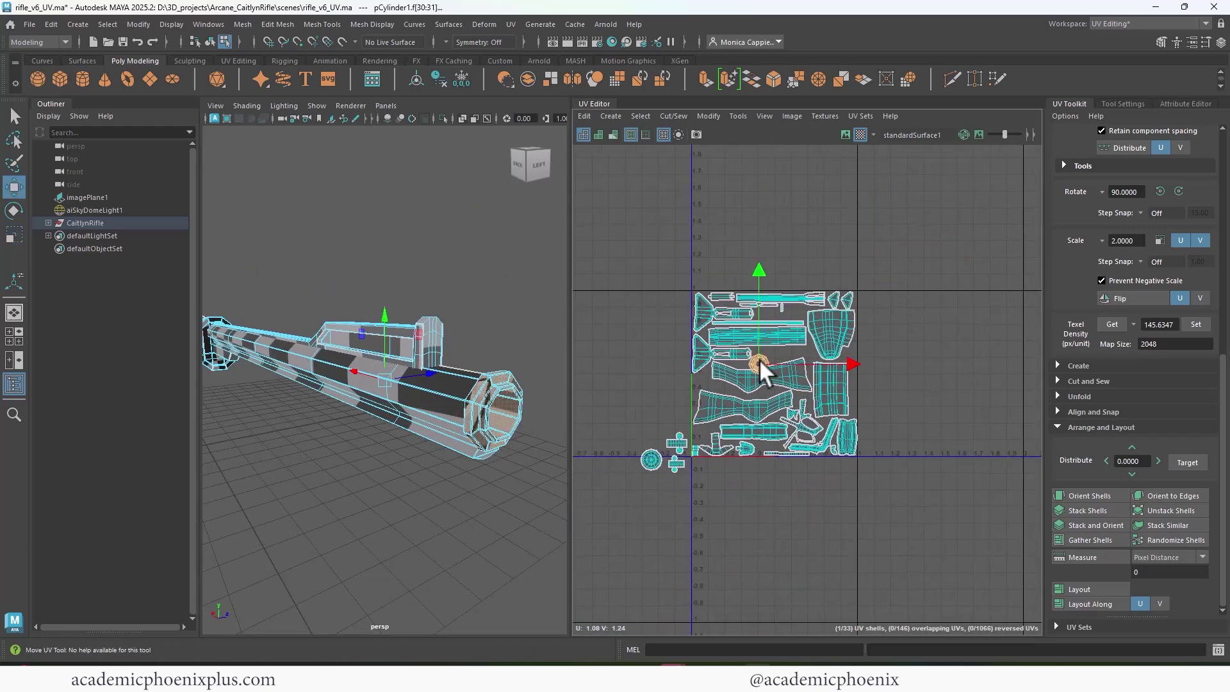
key("f")
scroll(859, 387, "down", 2)
scroll(849, 386, "up", 2)
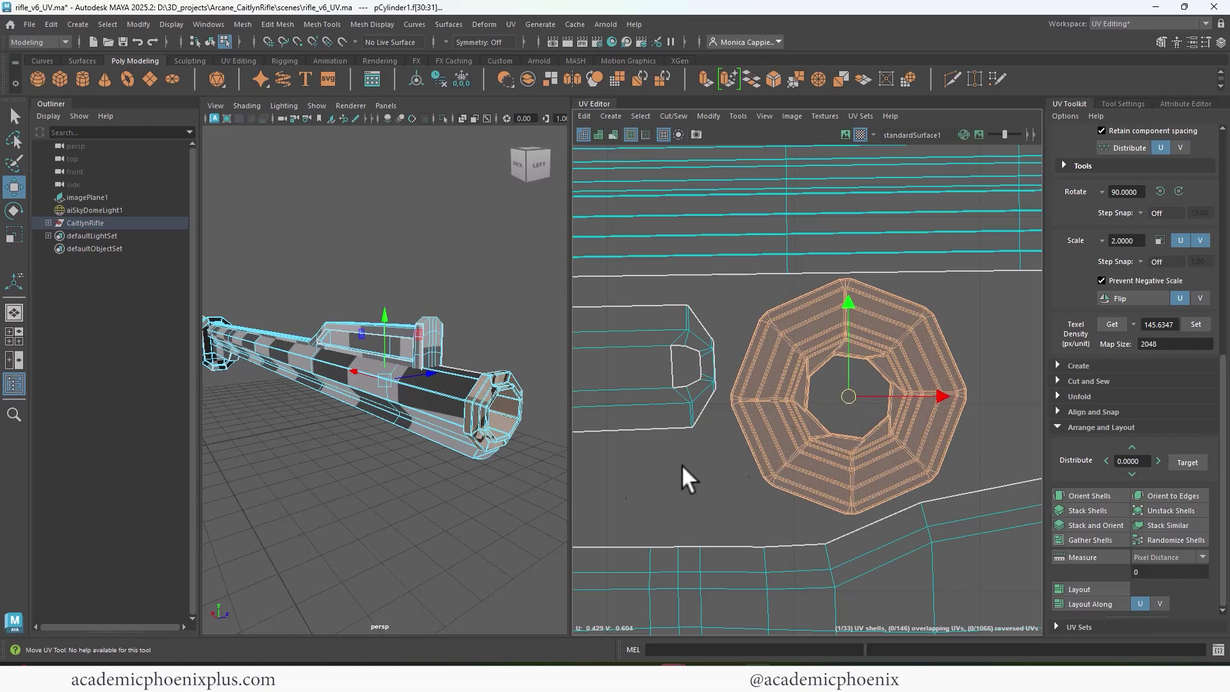
Step: Move the large round cap shell from outside the tile into the gap between the long barrel shell and the thin strip
right_click_drag(682, 465, 314, 384, "alt")
middle_click_drag(580, 532, 689, 244, "alt")
left_click(611, 464)
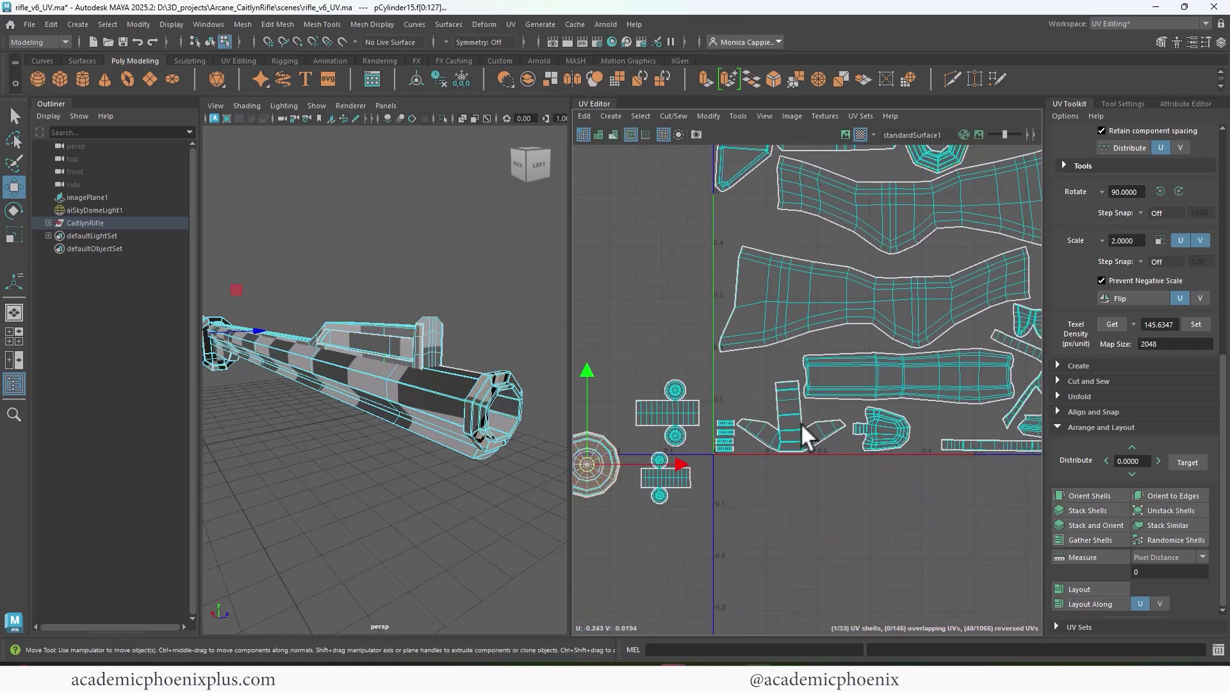
scroll(800, 423, "down", 3)
middle_click_drag(801, 429, 838, 456, "alt")
left_click_drag(687, 482, 794, 328)
middle_click_drag(904, 396, 778, 485, "alt")
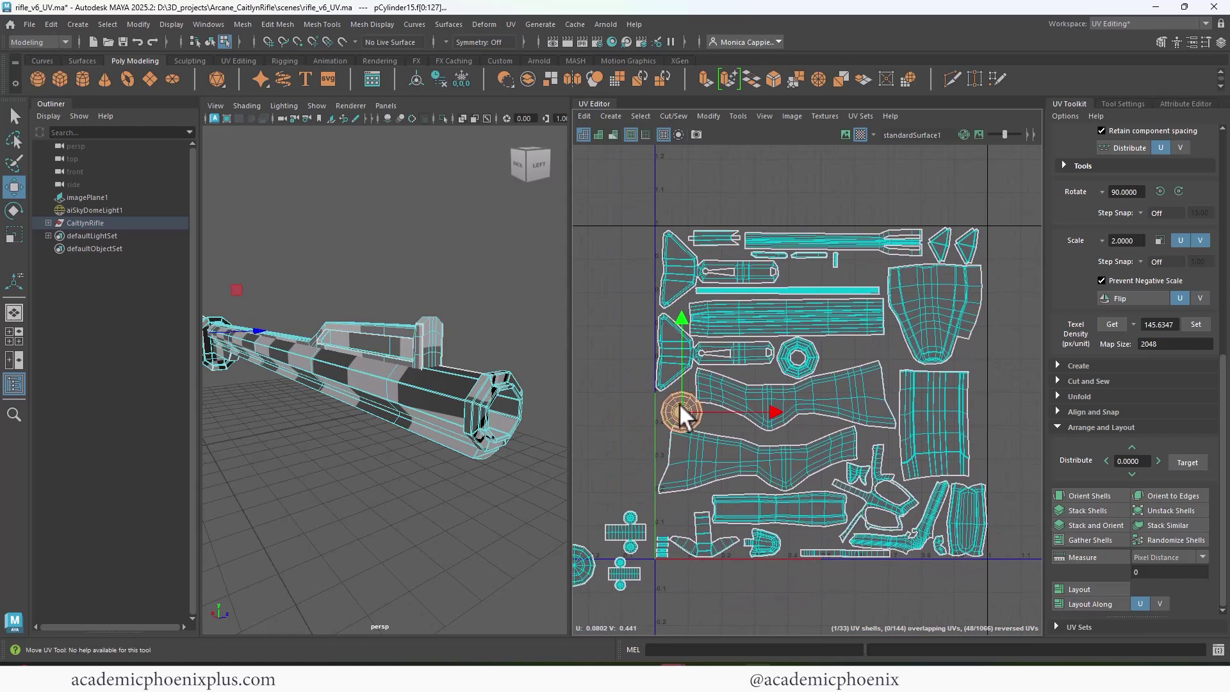
left_click_drag(680, 406, 732, 253)
Step: Move the small upright strip shell under the gap between the notched shell and the long barrel shell
left_click(835, 258)
key("f")
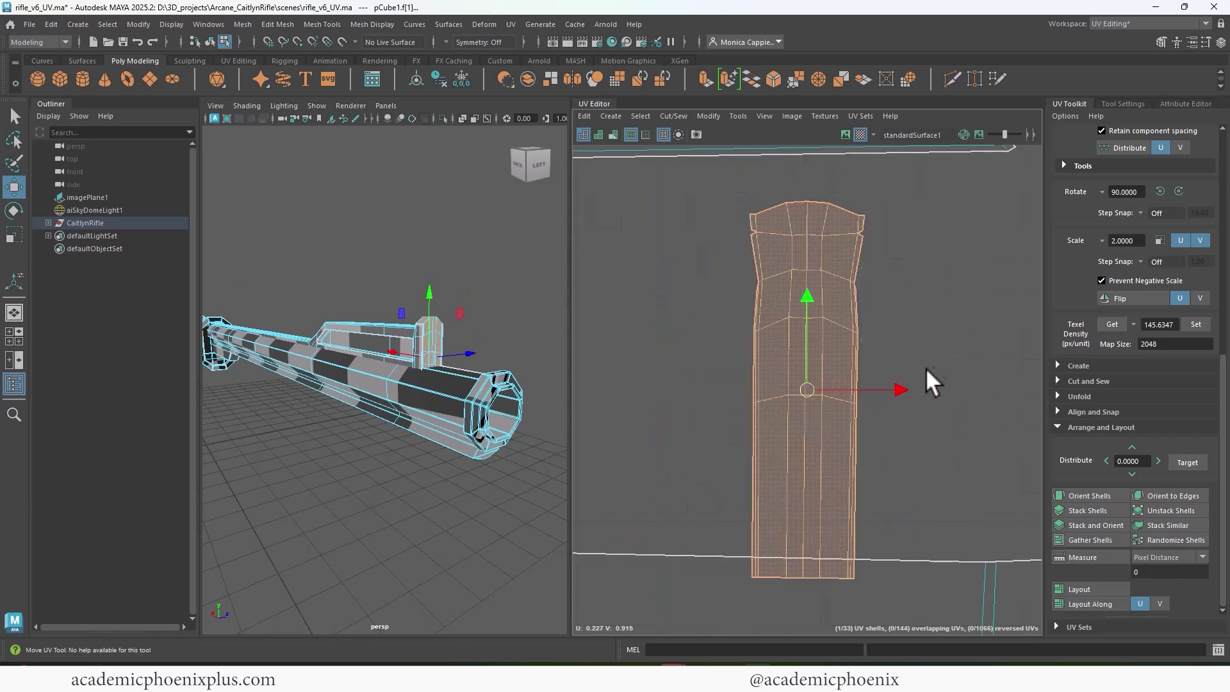
right_click_drag(925, 367, 807, 382, "alt")
middle_click_drag(807, 381, 766, 335, "alt")
left_click_drag(767, 337, 851, 321)
right_click_drag(935, 378, 876, 384, "alt")
middle_click_drag(876, 384, 687, 332, "alt")
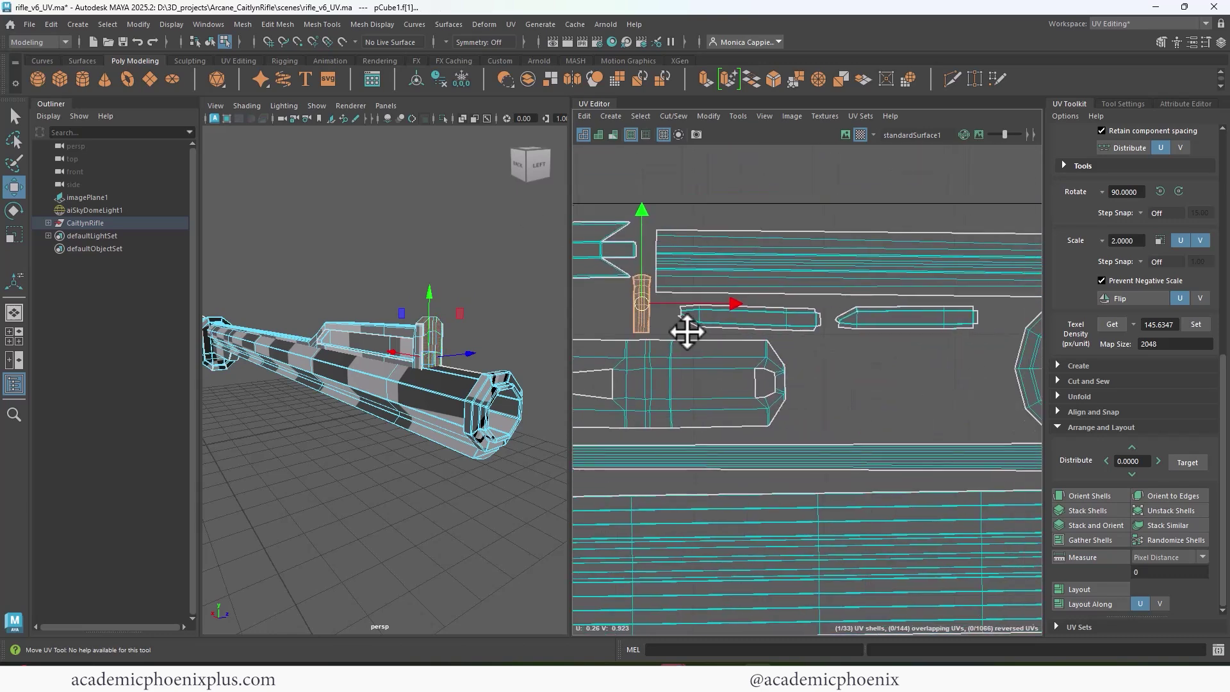
Step: Nudge the thin long strip and the wide barrel shell down together, and tilt the thin strip slightly
scroll(803, 355, "down", 5)
left_click(805, 355)
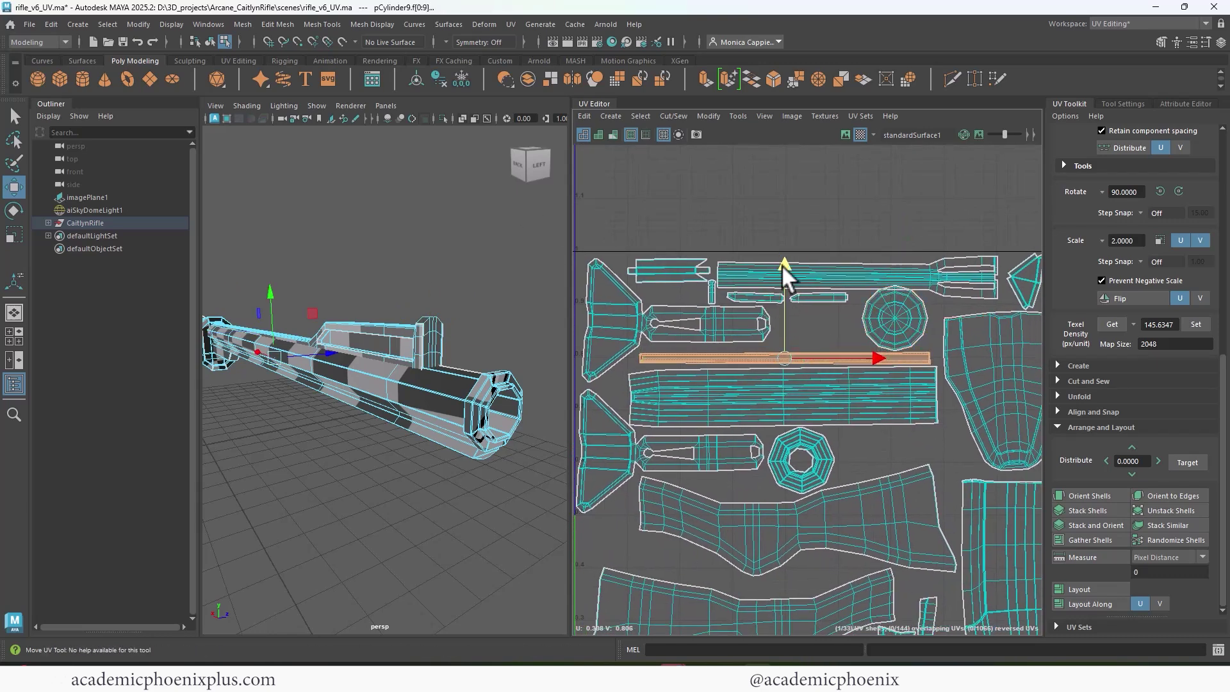
left_click(747, 404, "shift")
left_click_drag(786, 386, 791, 391)
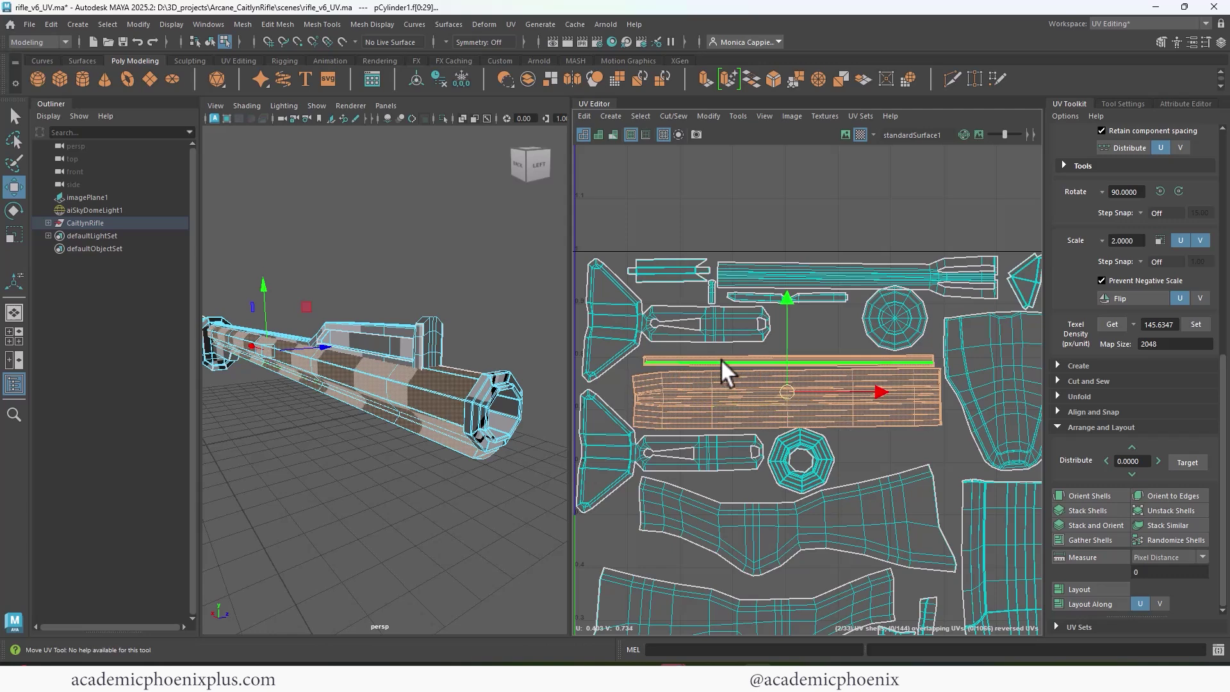
left_click(720, 359)
key("e")
Step: Scale the round cap shell down slightly to clear its neighbours, and nudge the long barrel shell vertically
left_click(860, 317)
key("f")
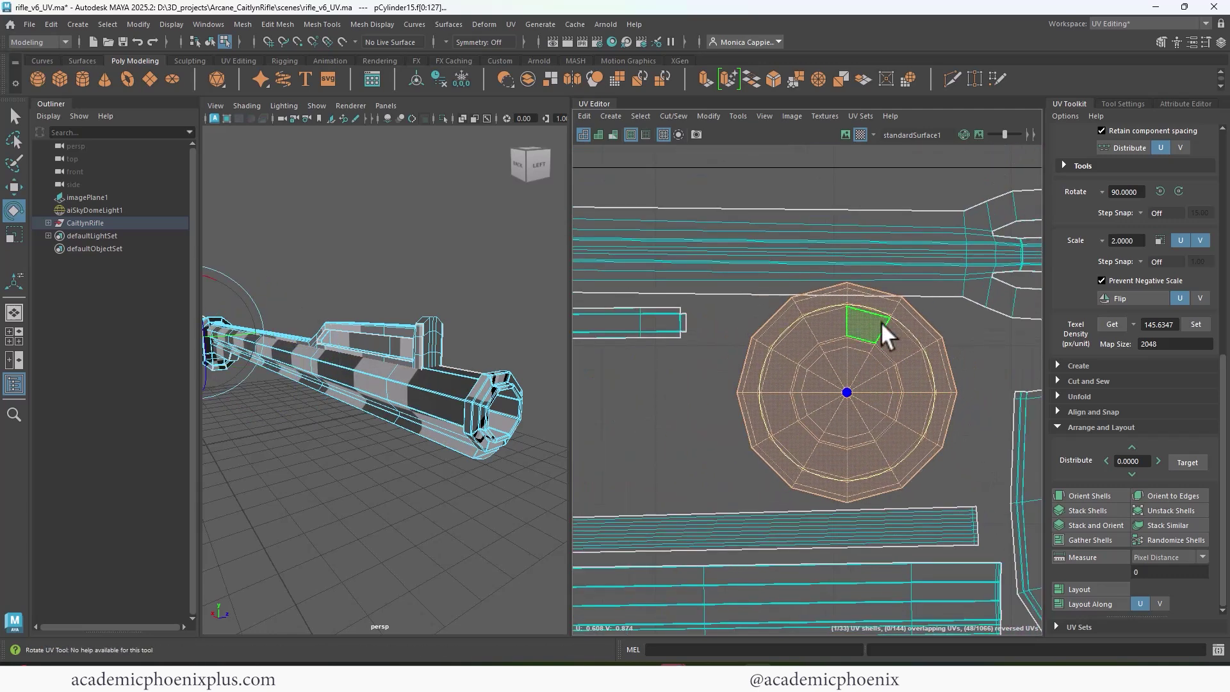
key("r")
left_click_drag(846, 398, 848, 398)
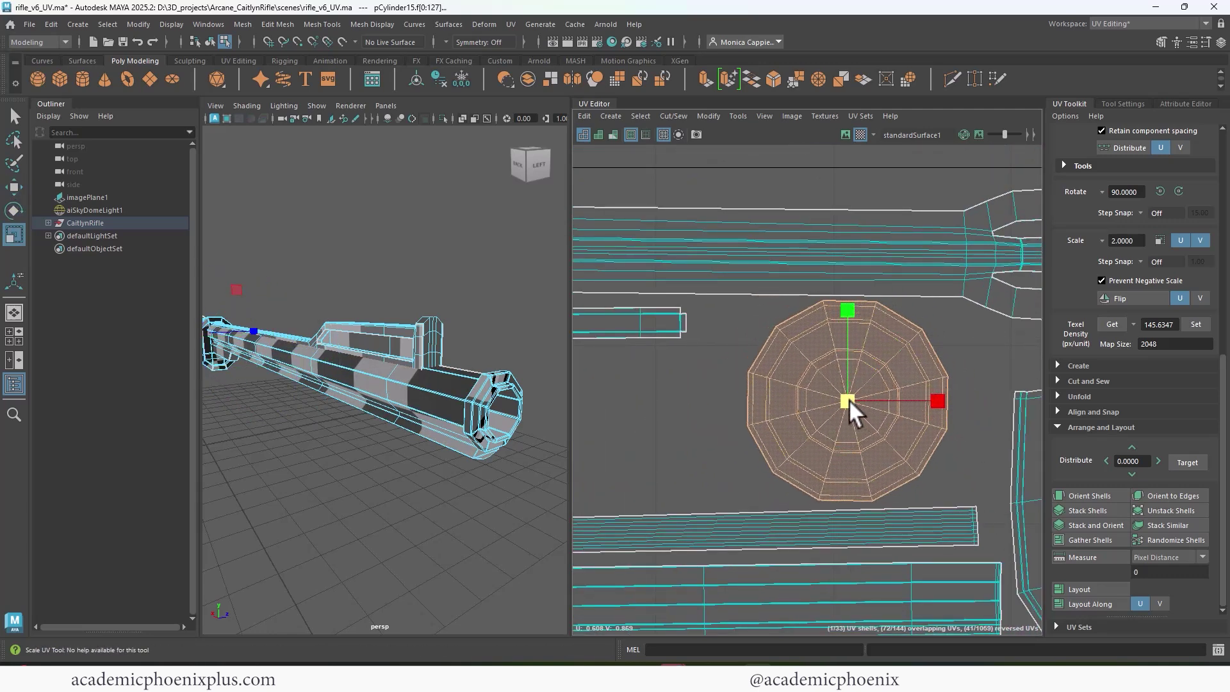
scroll(702, 319, "down", 3)
left_click(825, 318)
key("w")
left_click(866, 209)
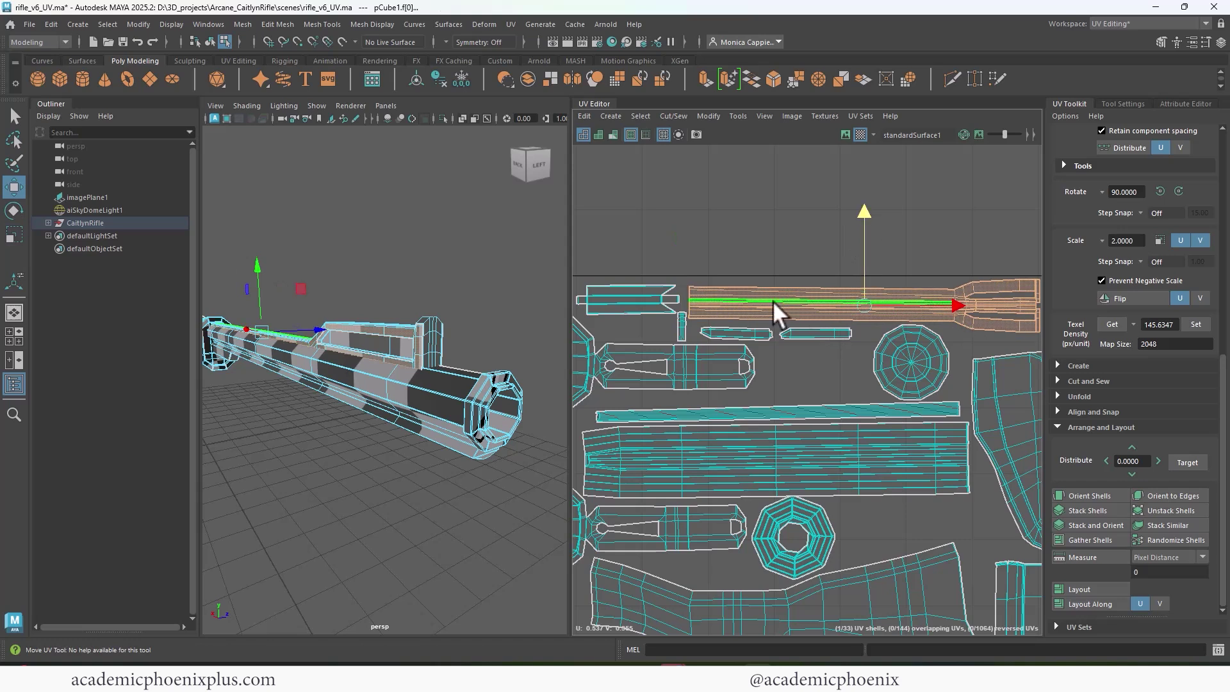
Step: Scale up the notched shell beside the long barrel shell and select the small upright strip below it
left_click(666, 300)
middle_click_drag(715, 321, 800, 296, "alt")
key("r")
left_click_drag(709, 278, 716, 279)
left_click(769, 304)
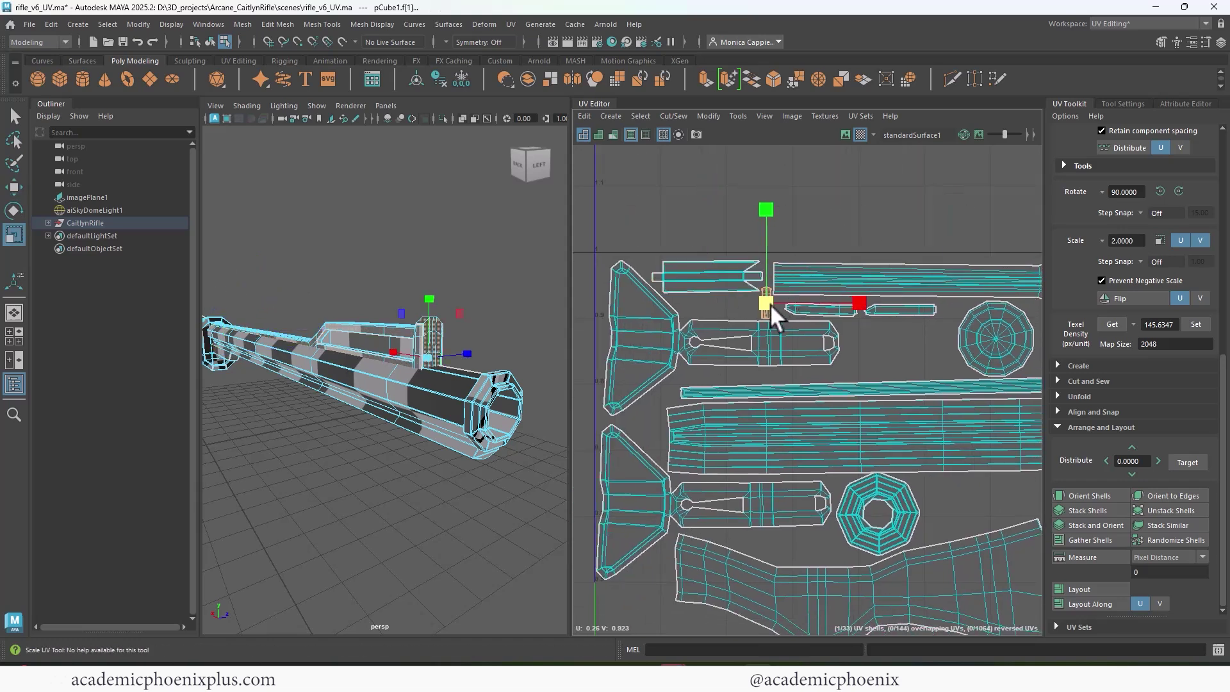
key("w")
Step: Enlarge the pointed strip shell nearest the round cap and move it down, just above the thin long strip
left_click(892, 309)
key("r")
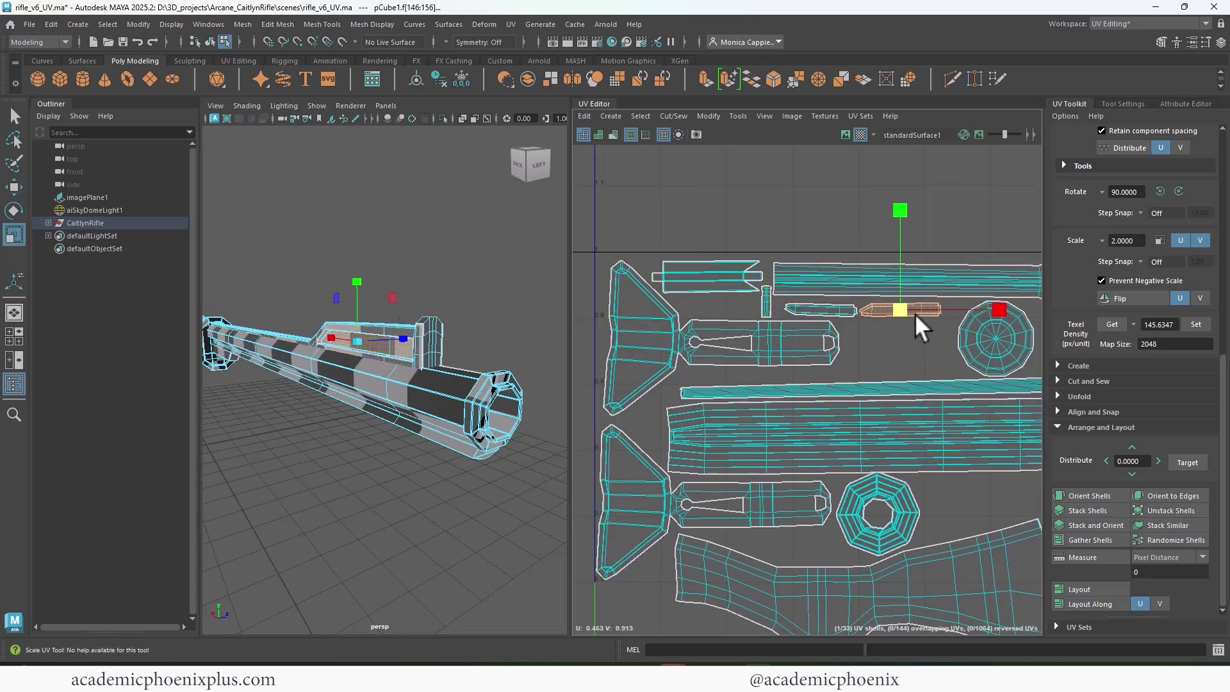
left_click_drag(916, 315, 926, 315)
key("w")
left_click_drag(900, 310, 896, 355)
Step: Move the other pointed strip shell above its twin and scale it up to a similar length
left_click(823, 311)
left_click_drag(821, 310, 927, 336)
key("r")
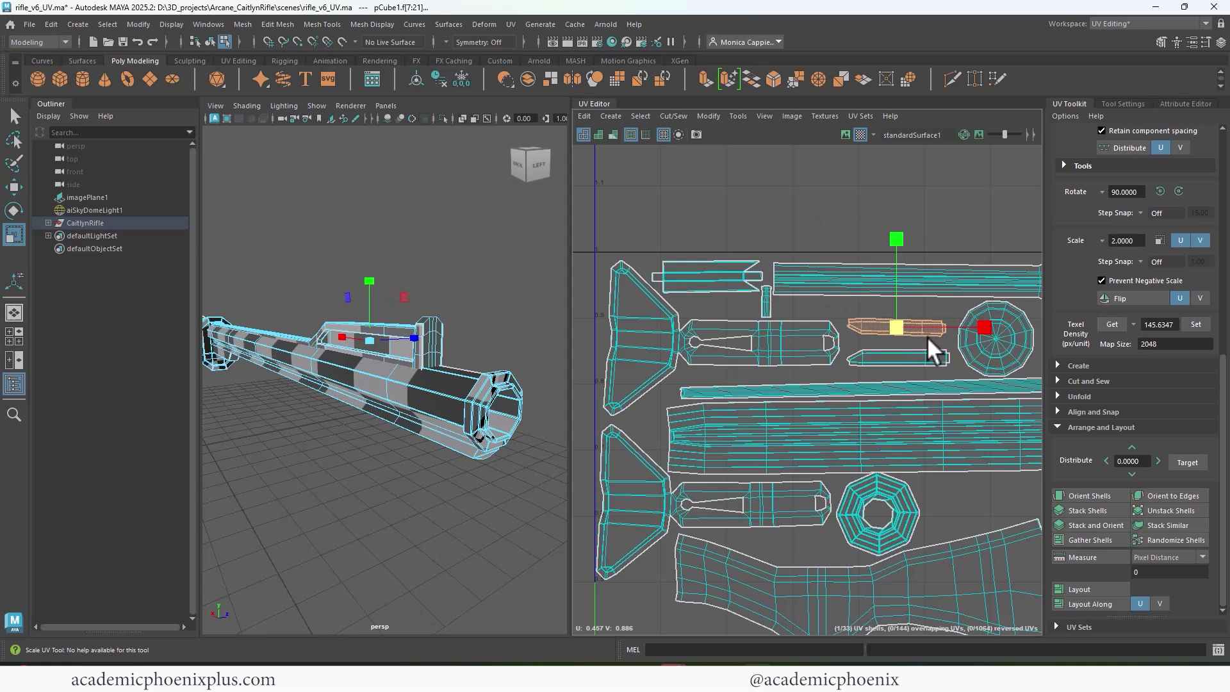
Step: Try moving the pointed strip shells down near the octagonal ring shell, and undo the moves
left_click_drag(512, 338, 562, 354, "alt")
right_click_drag(921, 365, 866, 332, "shift")
left_click_drag(506, 358, 408, 359, "alt")
right_click_drag(407, 360, 461, 355, "alt")
key("w")
left_click_drag(894, 341, 890, 494)
left_click(899, 355)
left_click_drag(276, 398, 597, 403, "alt")
left_click_drag(890, 493, 871, 509)
key("ctrl+z")
key("ctrl+z")
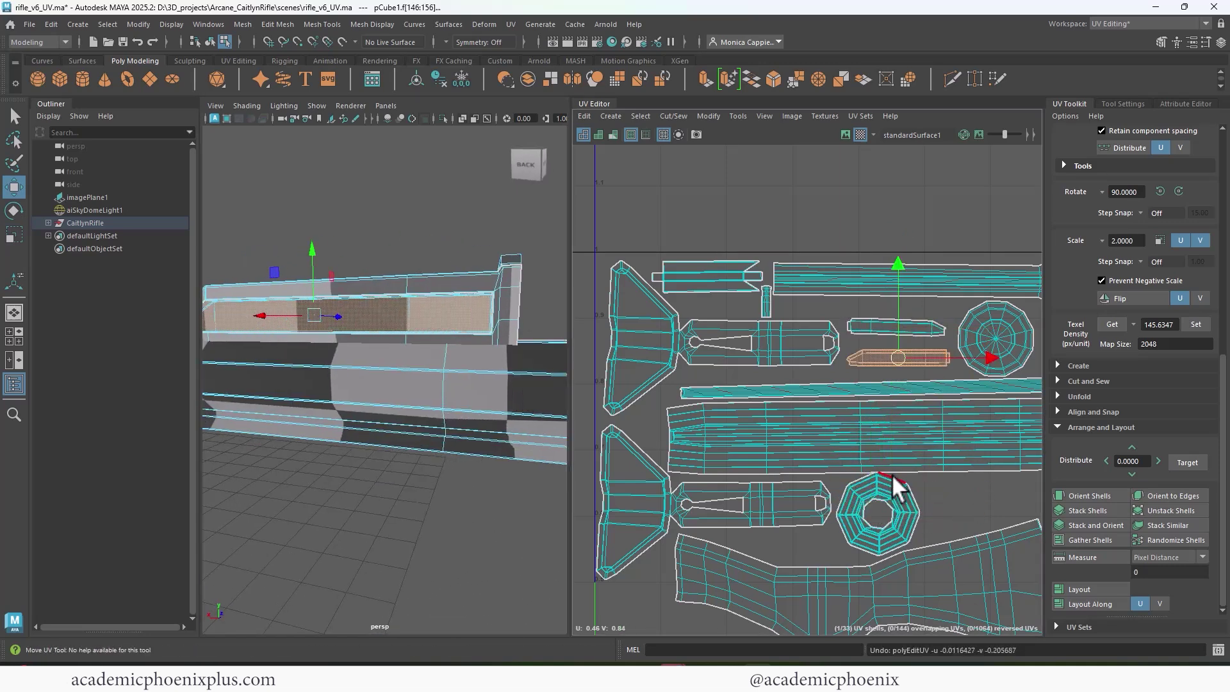
Step: Nudge the large tapered shell slightly down and toward the tile's right edge, below the kite-shaped shells
right_click_drag(891, 477, 793, 338, "alt")
middle_click_drag(793, 338, 724, 298, "alt")
right_click_drag(852, 333, 903, 477, "alt")
middle_click_drag(903, 477, 794, 506, "alt")
right_click_drag(794, 506, 1032, 300, "alt")
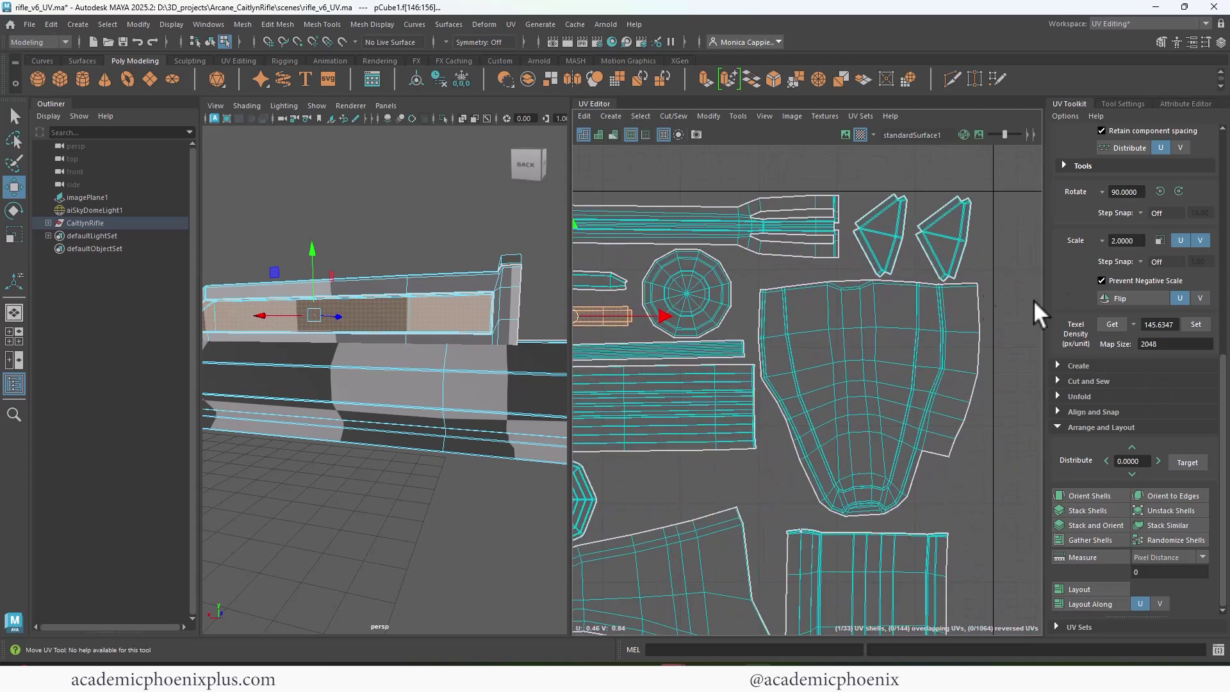
middle_click_drag(845, 318, 790, 285, "alt")
left_click(815, 381)
left_click_drag(815, 381, 823, 390)
middle_click_drag(850, 318, 813, 459, "alt")
right_click_drag(812, 459, 896, 410, "alt")
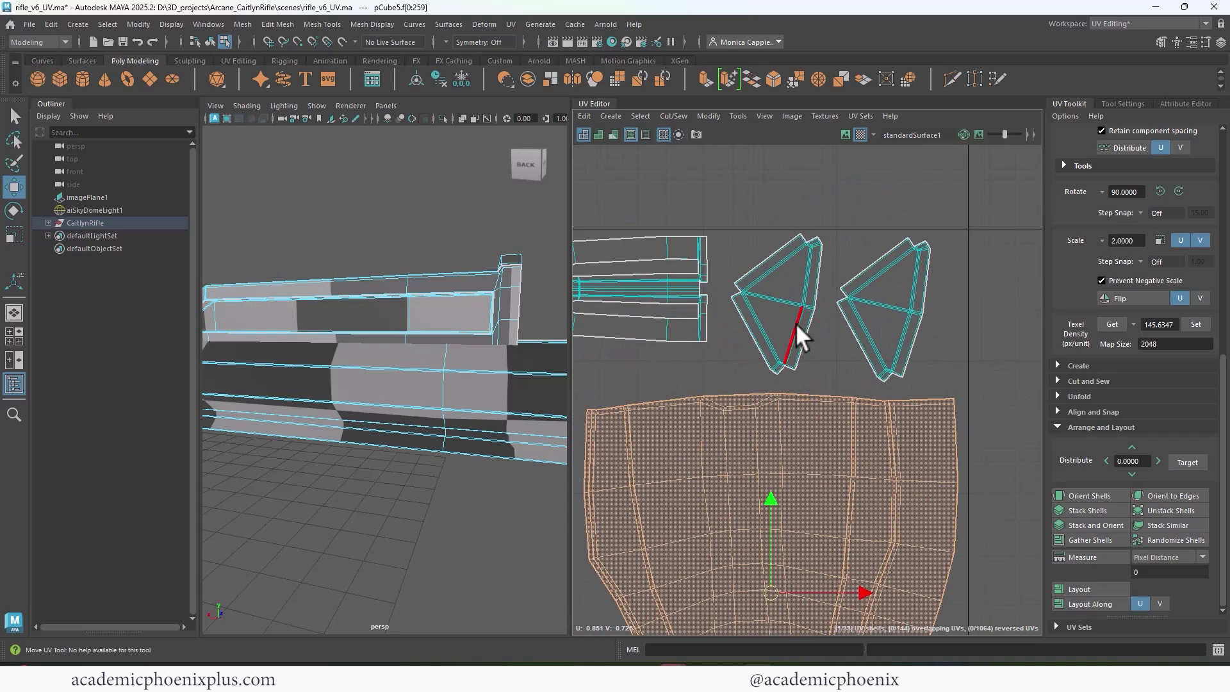
Step: Rotate each of the two kite-shaped shells slightly so that they stand upright
left_click(794, 321)
key("e")
left_click_drag(854, 266, 844, 247)
key("w")
left_click(900, 341)
key("e")
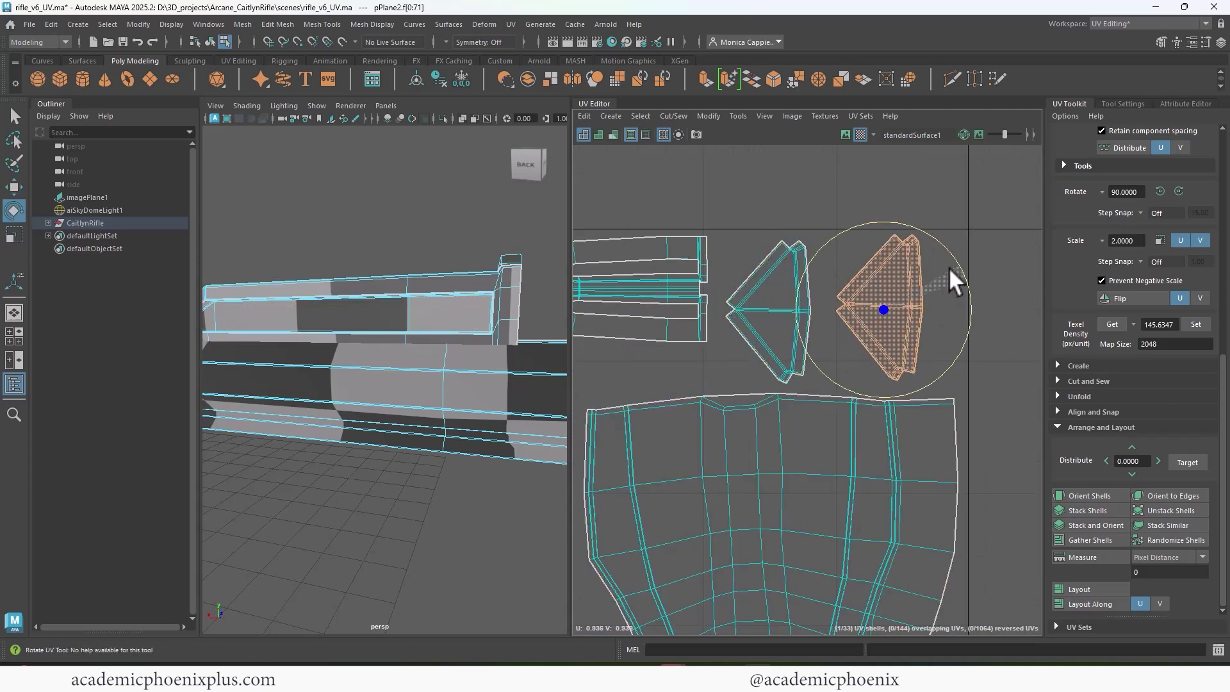
Step: Move the larger cylinder shell with two end caps into the tile's left-edge gap between the fan-shaped shell and lower stock half
right_click_drag(966, 448, 744, 422, "alt")
left_click(743, 405)
key("w")
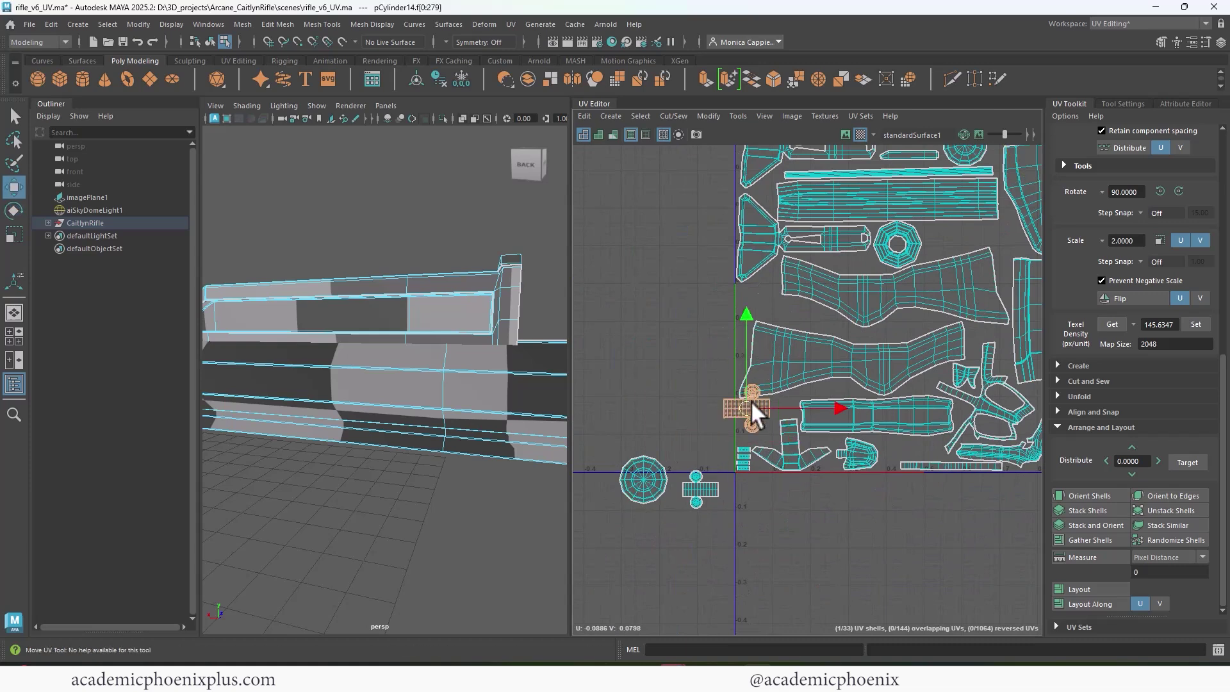
middle_click_drag(750, 401, 763, 291, "alt")
middle_click_drag(945, 342, 926, 433, "alt")
scroll(749, 393, "up", 5)
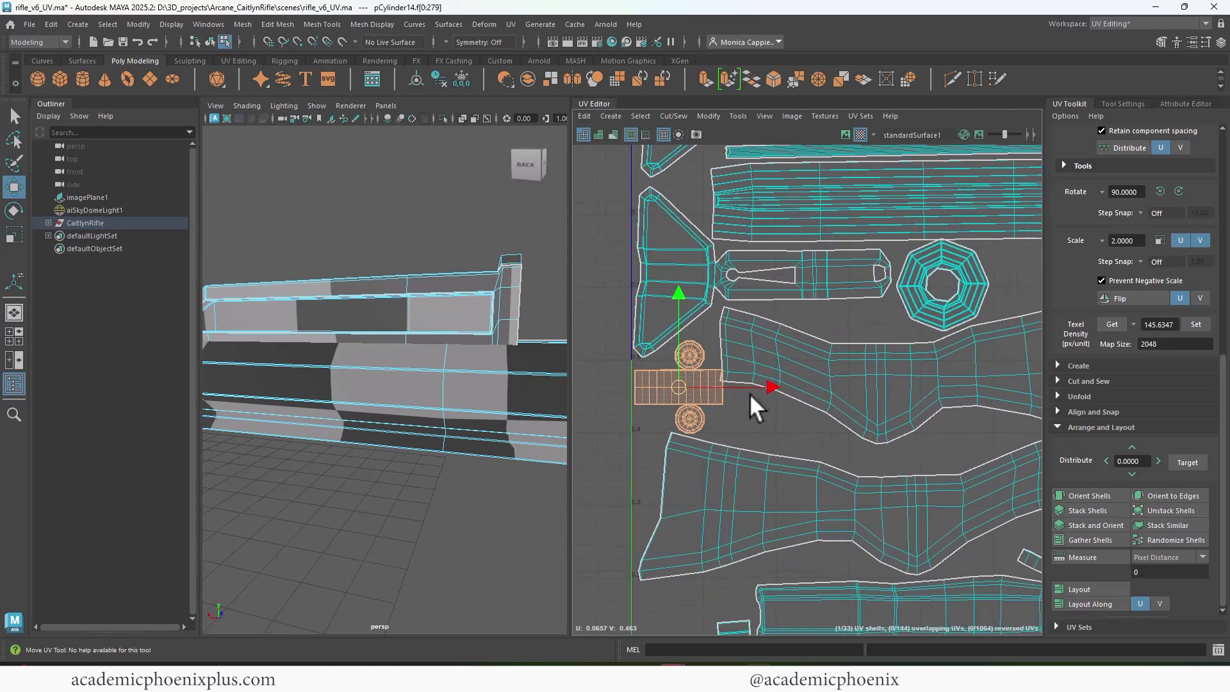
scroll(749, 393, "down", 2)
Step: Shift the rectangular panel shell toward the tile's right edge and slide the upper stock half closer to it
middle_click_drag(981, 379, 853, 371, "alt")
left_click(853, 372)
left_click_drag(779, 363, 782, 363)
middle_click_drag(1010, 407, 828, 387, "alt")
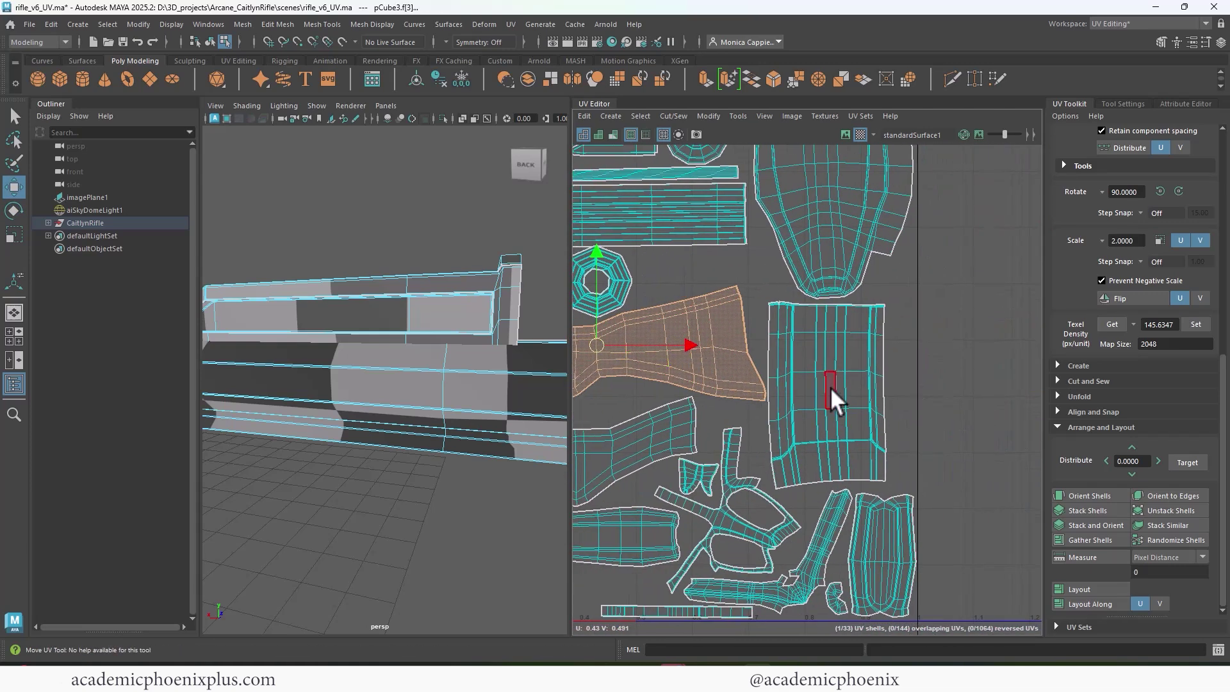
left_click(828, 388)
left_click_drag(829, 390, 855, 390)
middle_click_drag(804, 363, 1017, 365, "alt")
left_click(913, 362)
right_click_drag(913, 361, 820, 362, "alt")
middle_click_drag(826, 361, 789, 360, "alt")
left_click_drag(802, 358, 821, 359)
Step: Move the smaller cylinder shell with two end caps into the tile beside the larger one
middle_click_drag(801, 447, 967, 319, "alt")
left_click(734, 454)
left_click_drag(734, 452, 846, 254)
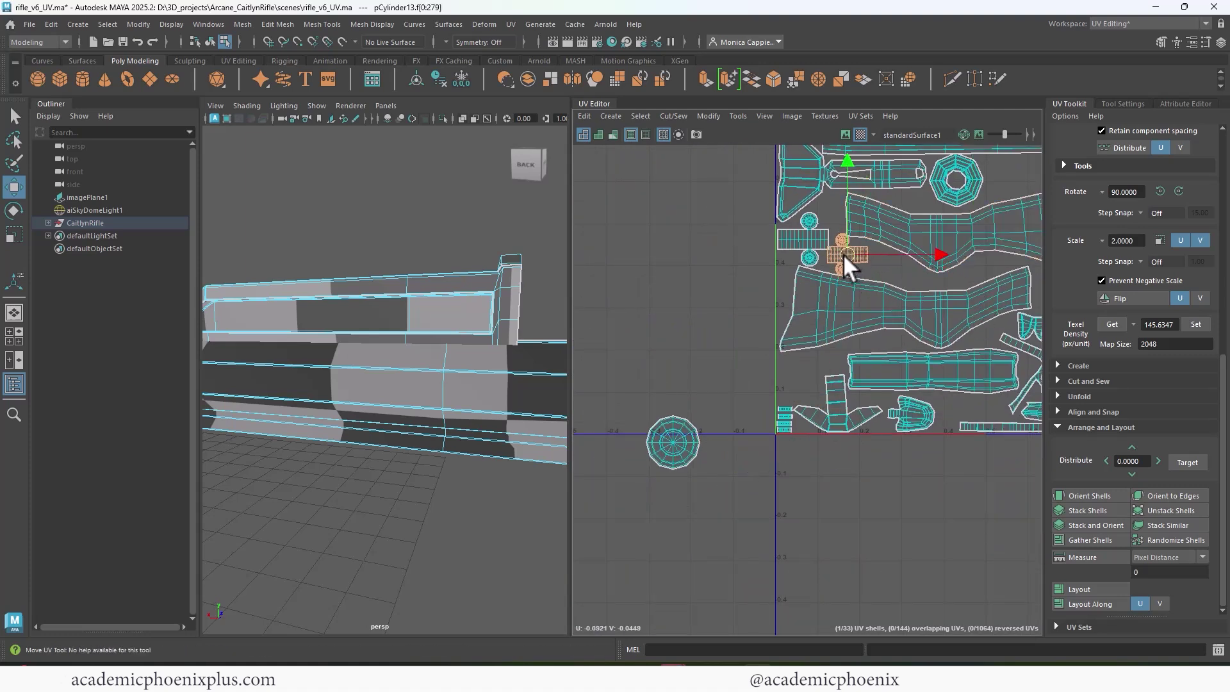
Step: Nudge the wide horizontal strip shell and the lower stock half slightly down
middle_click_drag(947, 371, 889, 403, "alt")
left_click(893, 406)
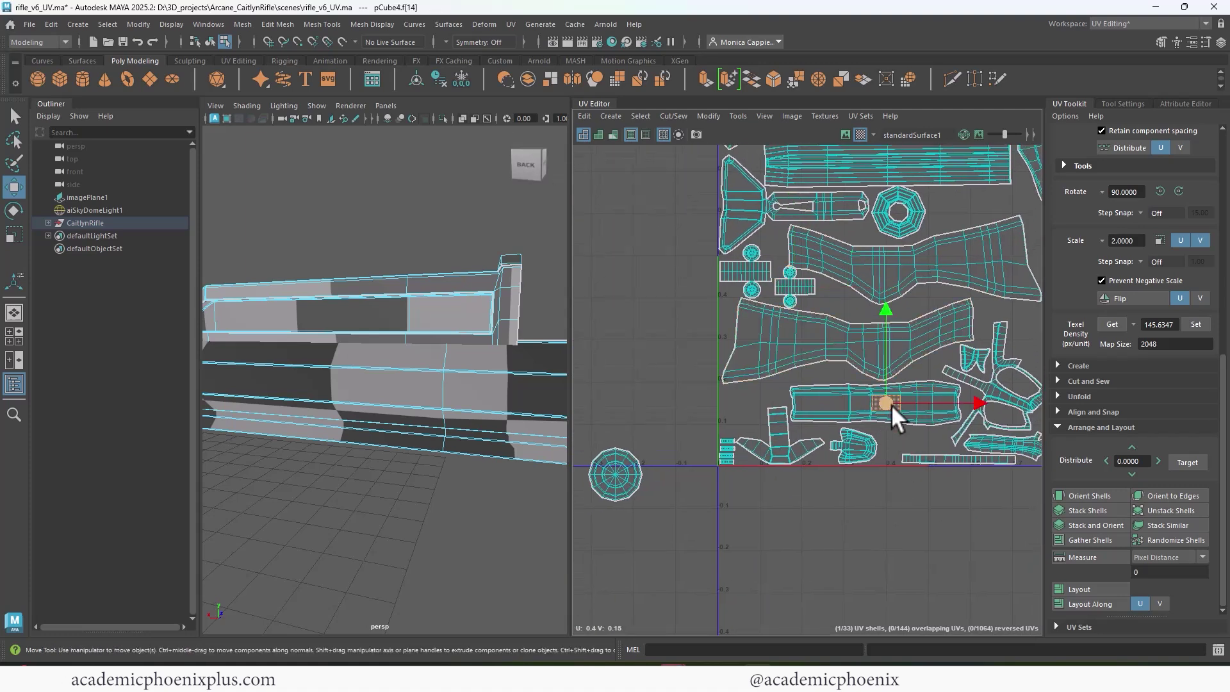
left_click(889, 336)
left_click_drag(853, 250, 855, 254)
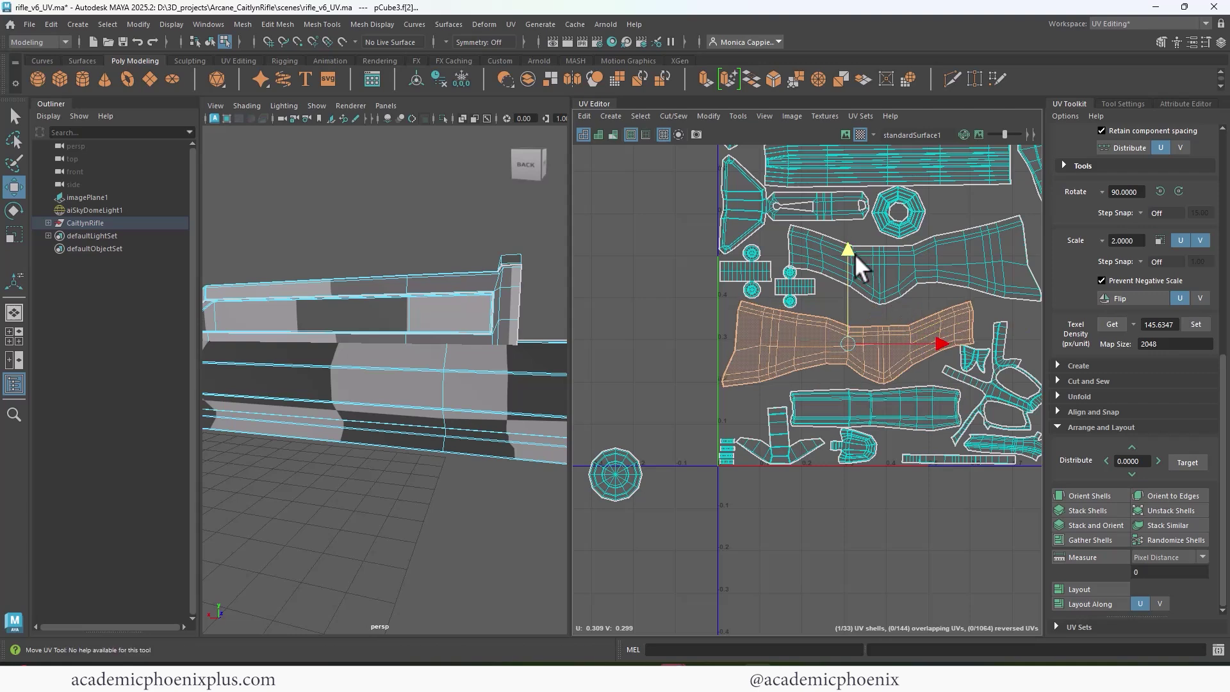
middle_click_drag(1018, 355, 885, 369, "alt")
right_click_drag(885, 369, 986, 392, "alt")
Step: Move the butterfly-shaped shell to the other side of the trigger guard's upright arm, and nudge the trigger guard shell into place
left_click(830, 455)
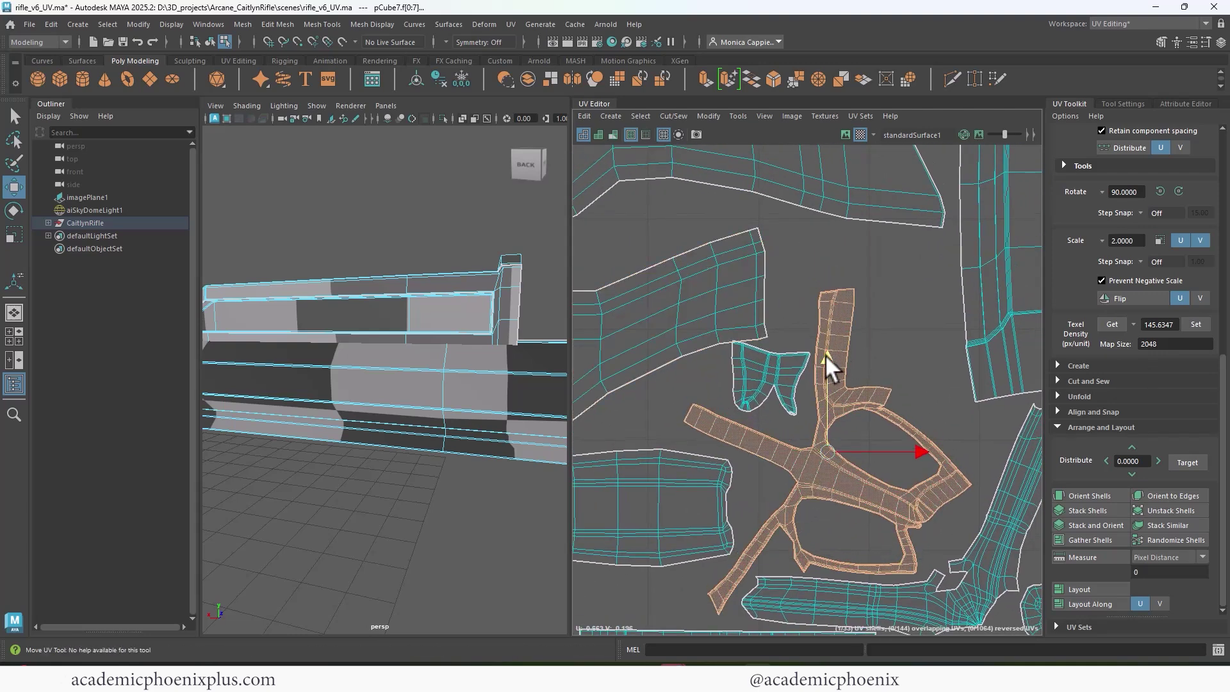
left_click(773, 374)
left_click_drag(774, 374, 917, 325)
key("r")
right_click_drag(916, 423, 702, 424, "alt")
middle_click_drag(702, 423, 654, 359, "alt")
left_click(864, 388)
key("w")
left_click_drag(844, 366, 843, 363)
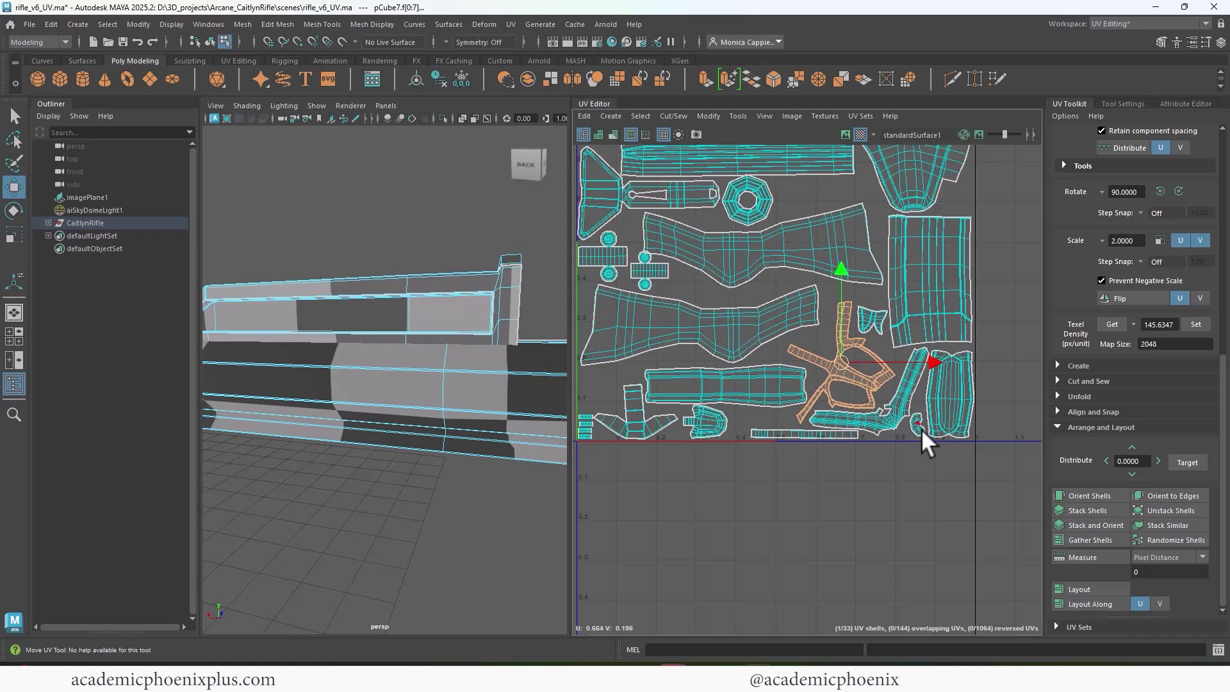
Step: Move the remaining round cap shell into the tile, between the lower stock half and the tiny stack
middle_click_drag(921, 428, 1113, 367, "alt")
left_click(672, 386)
left_click_drag(671, 386, 791, 320)
key("e")
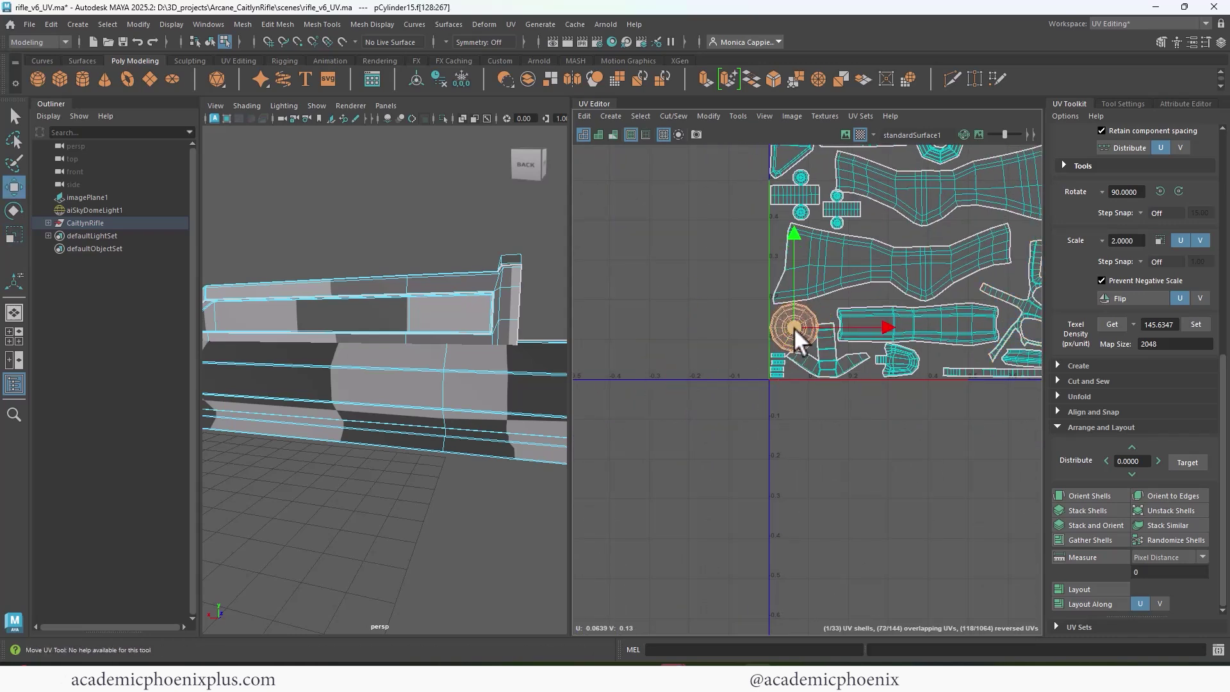
Step: Nudge the round cap shell into place above the four tiny strip shells, close to the tile's edge
scroll(793, 328, "up", 5)
scroll(736, 332, "down", 3)
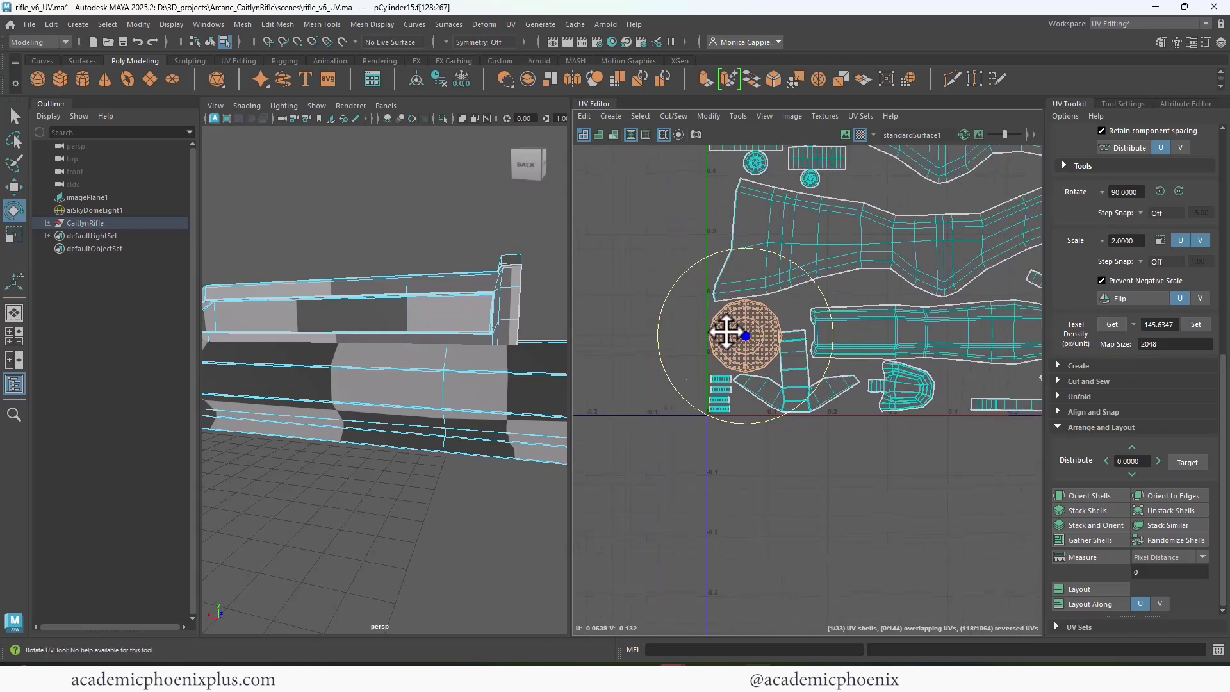
scroll(743, 351, "up", 4)
key("w")
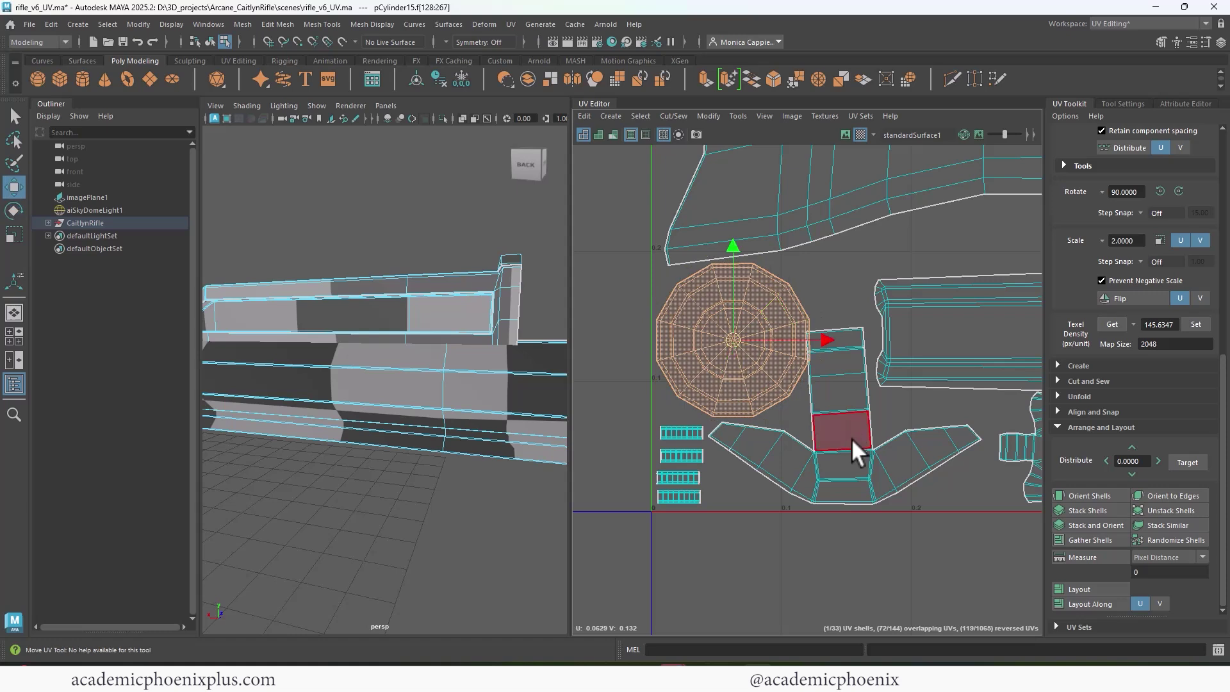
left_click(842, 415)
middle_click_drag(842, 415, 804, 419, "alt")
left_click(680, 389)
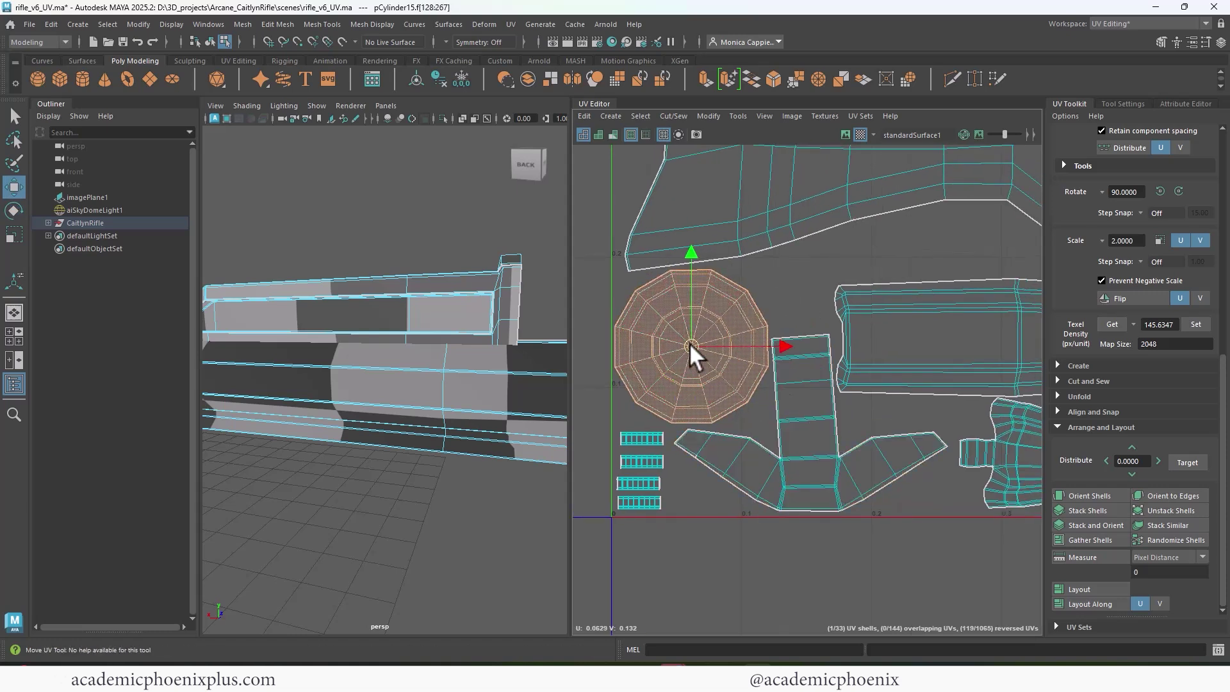
Step: Select the four tiny strip shells below the round cap shell and adjust their scale slightly
left_click_drag(609, 423, 666, 516)
left_click(656, 413, "ctrl")
key("r")
mouse_move(640, 471)
left_mouse_down()
mouse_move(650, 474)
mouse_move(641, 467)
left_mouse_up()
key("w")
key("r")
left_click(658, 435)
key("w")
Step: Rotate the small tabbed shell below the wide horizontal strip straighter and nudge it slightly toward the thin strip shell
middle_click_drag(1018, 462, 765, 473, "alt")
left_click(814, 475)
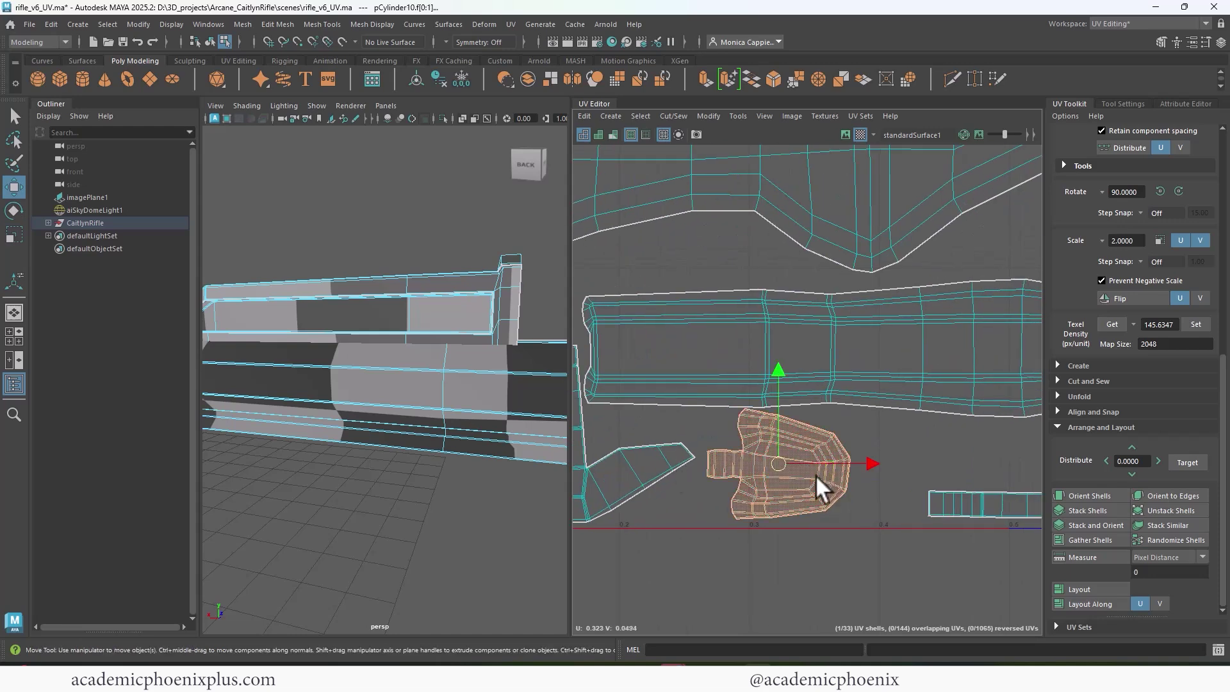
key("e")
left_click_drag(852, 431, 846, 425)
key("w")
left_click_drag(775, 462, 797, 466)
key("r")
middle_click_drag(1028, 415, 832, 422, "alt")
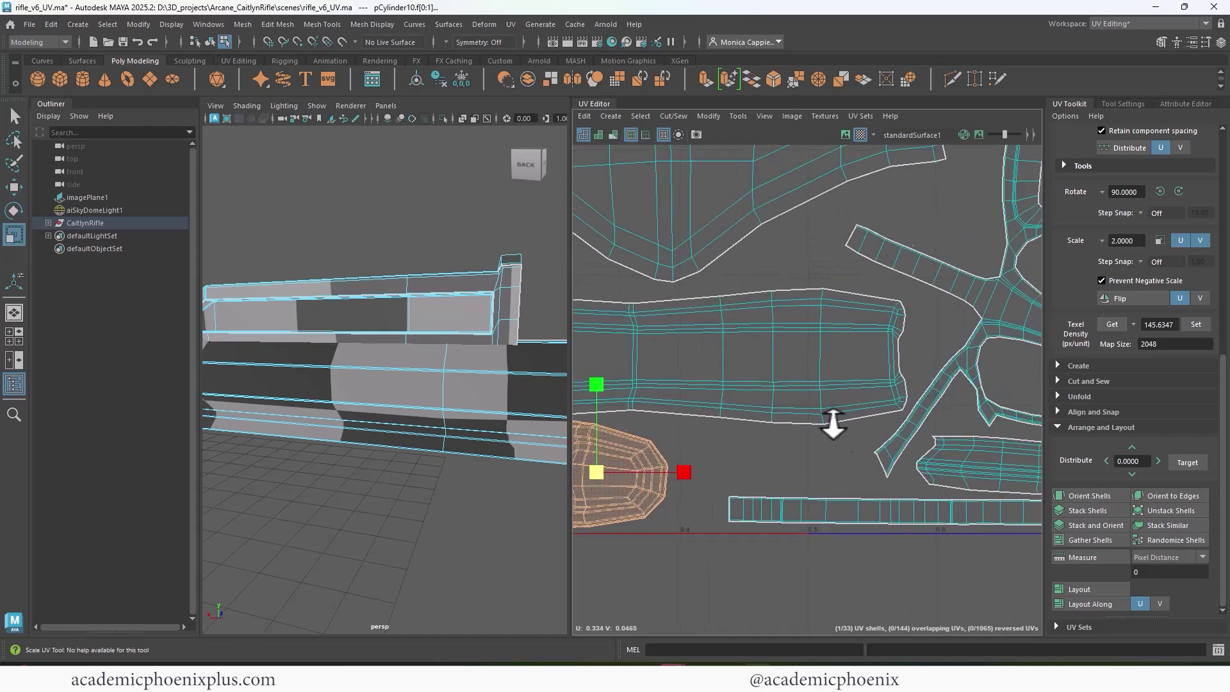
right_click_drag(896, 384, 794, 445, "alt")
left_click(794, 443)
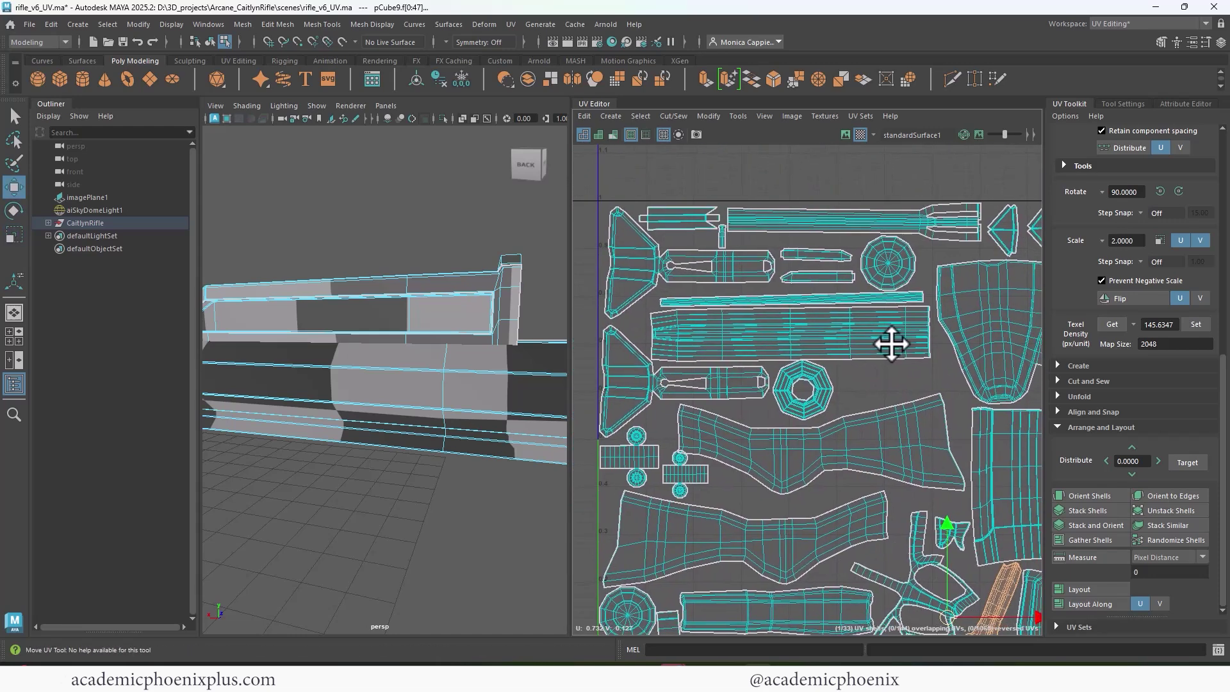
middle_click_drag(891, 344, 886, 344, "alt")
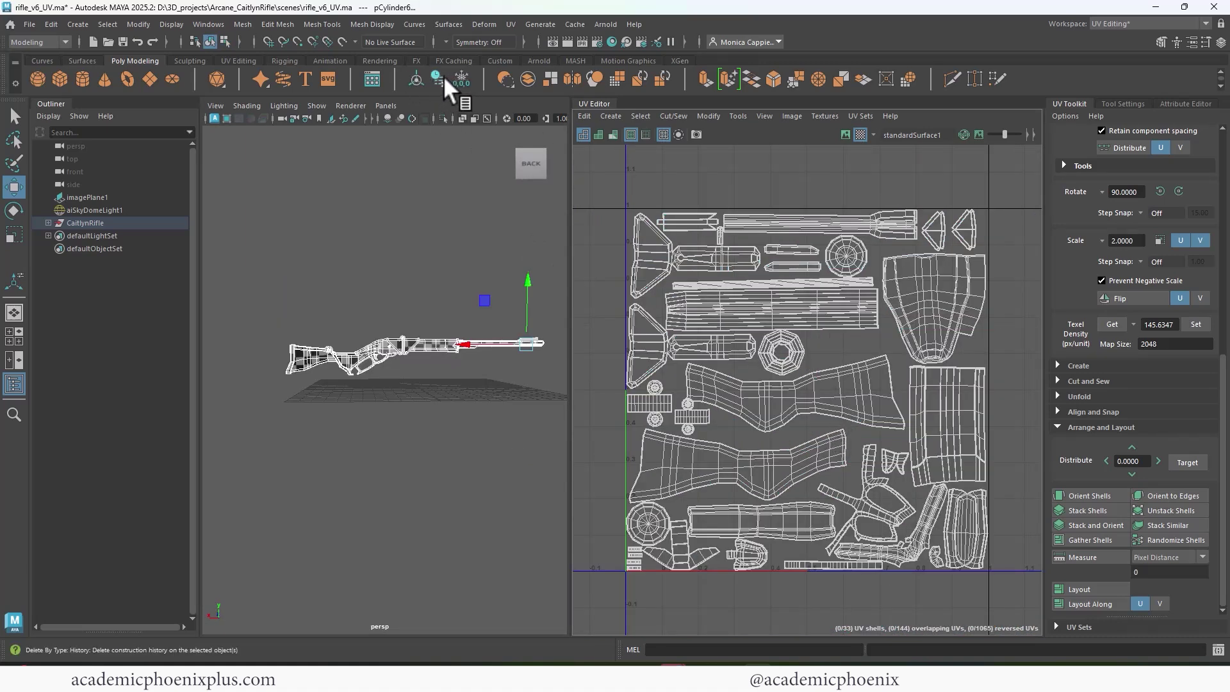
Step: Clean up the whole rifle by deleting its history and freezing its transformations, deselect it, and save the scene
left_click(461, 77)
left_click(427, 256)
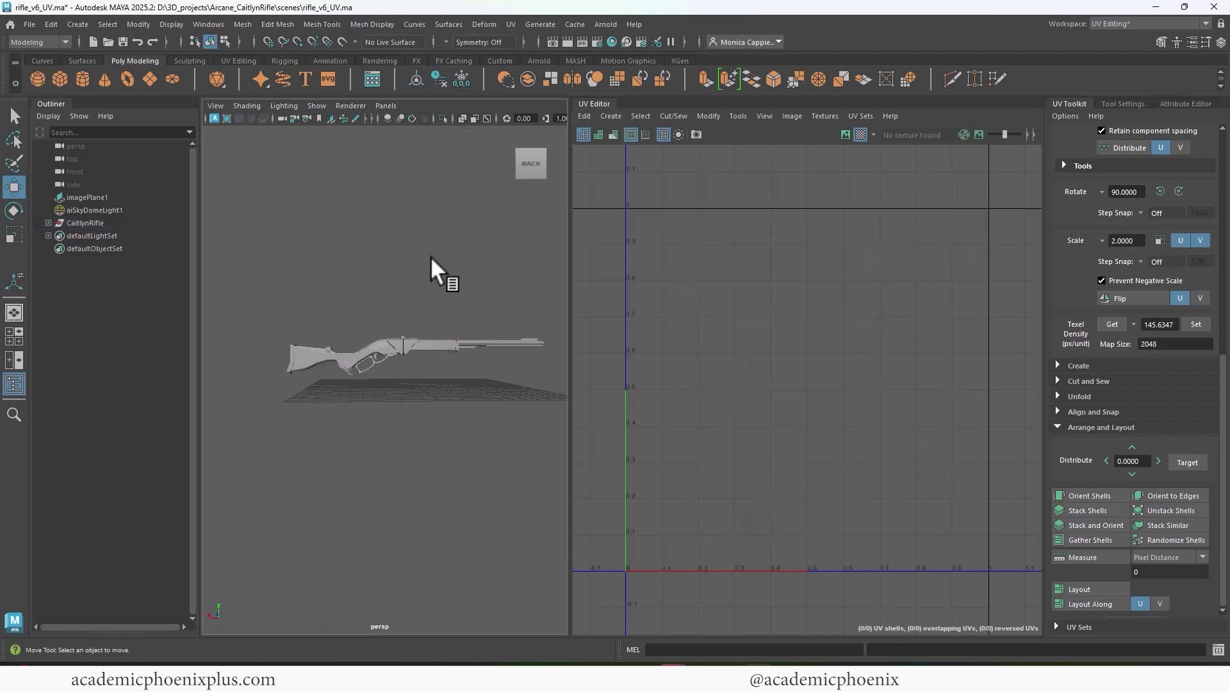
key("ctrl+s")
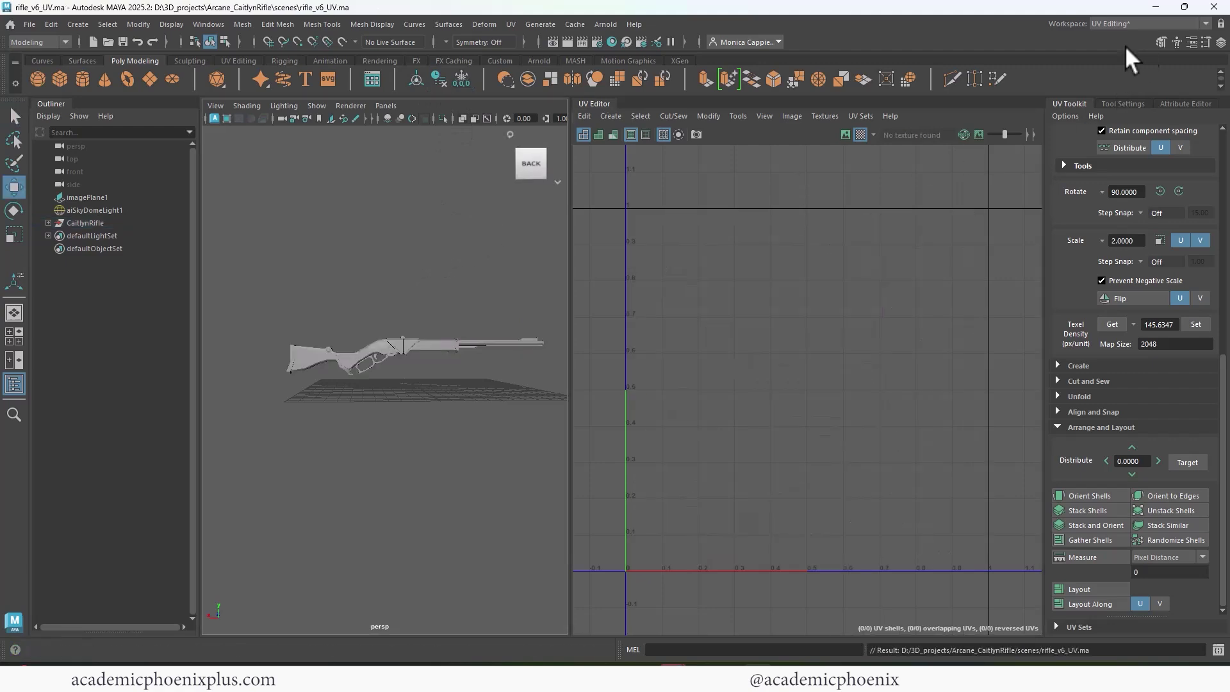